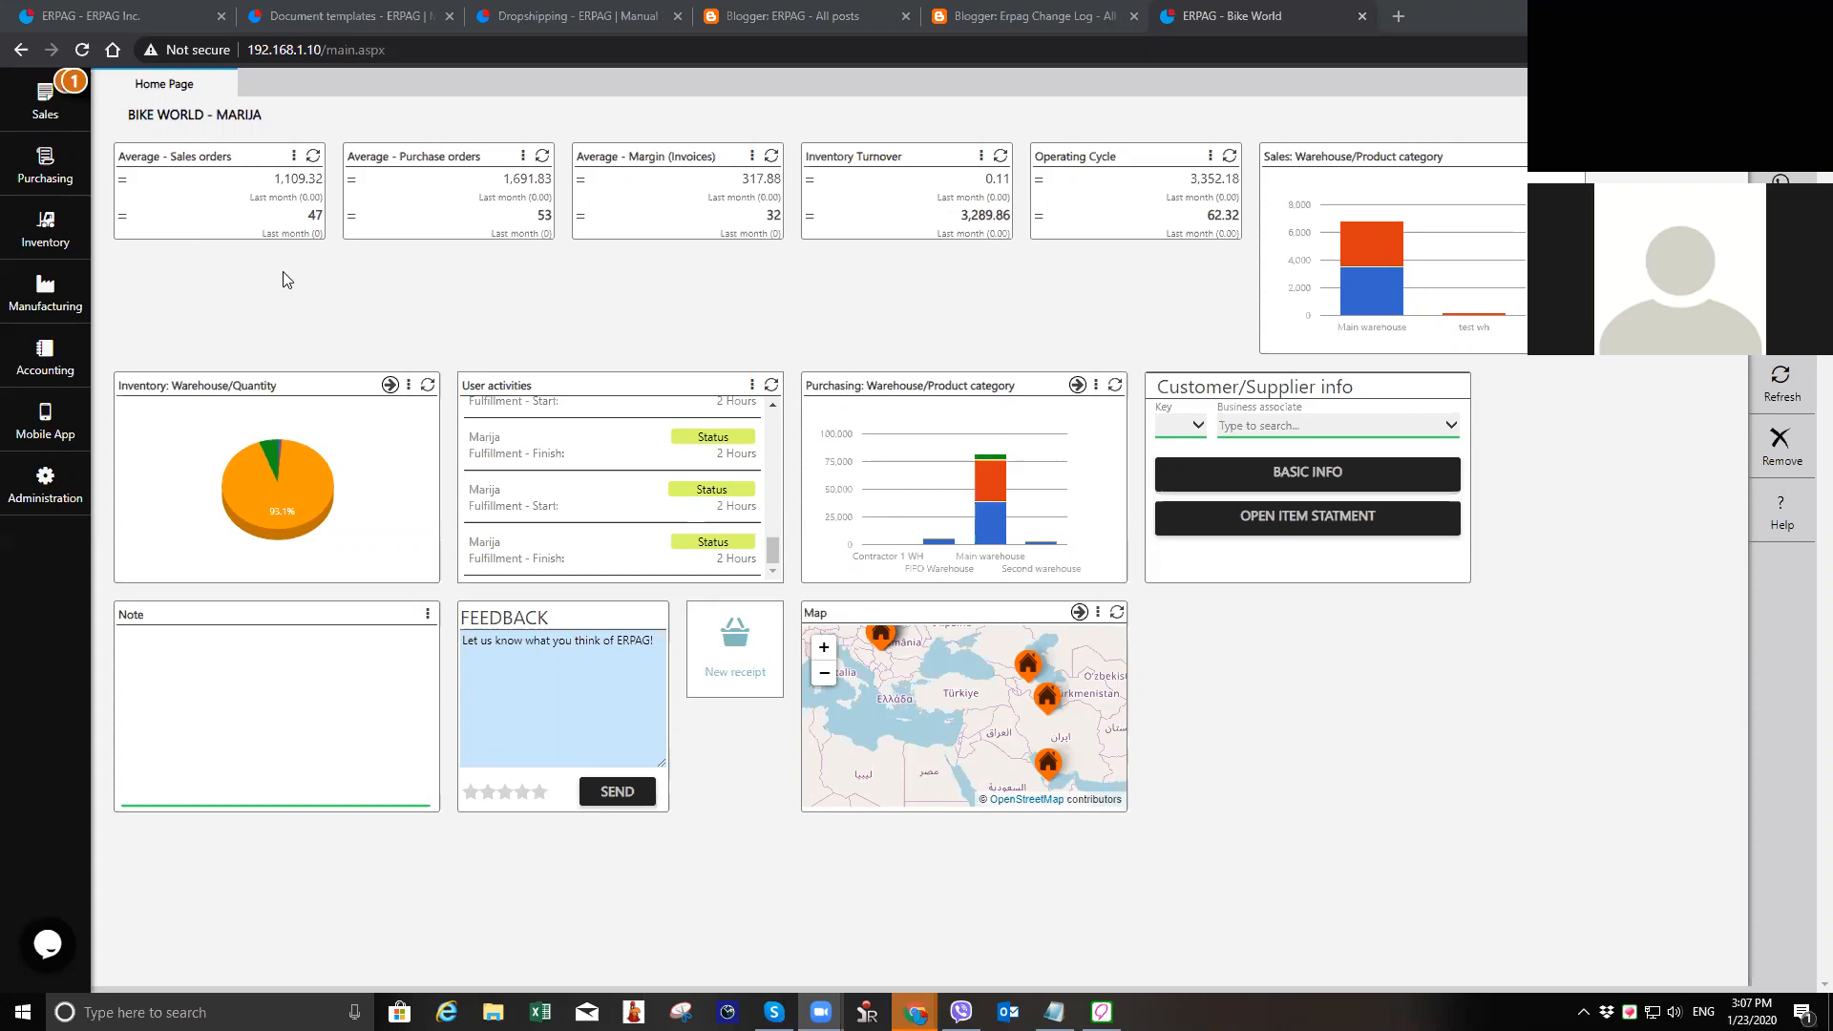
Step: Open the inventory's products and services list and look through the fulfillment column for the first few products
click(45, 229)
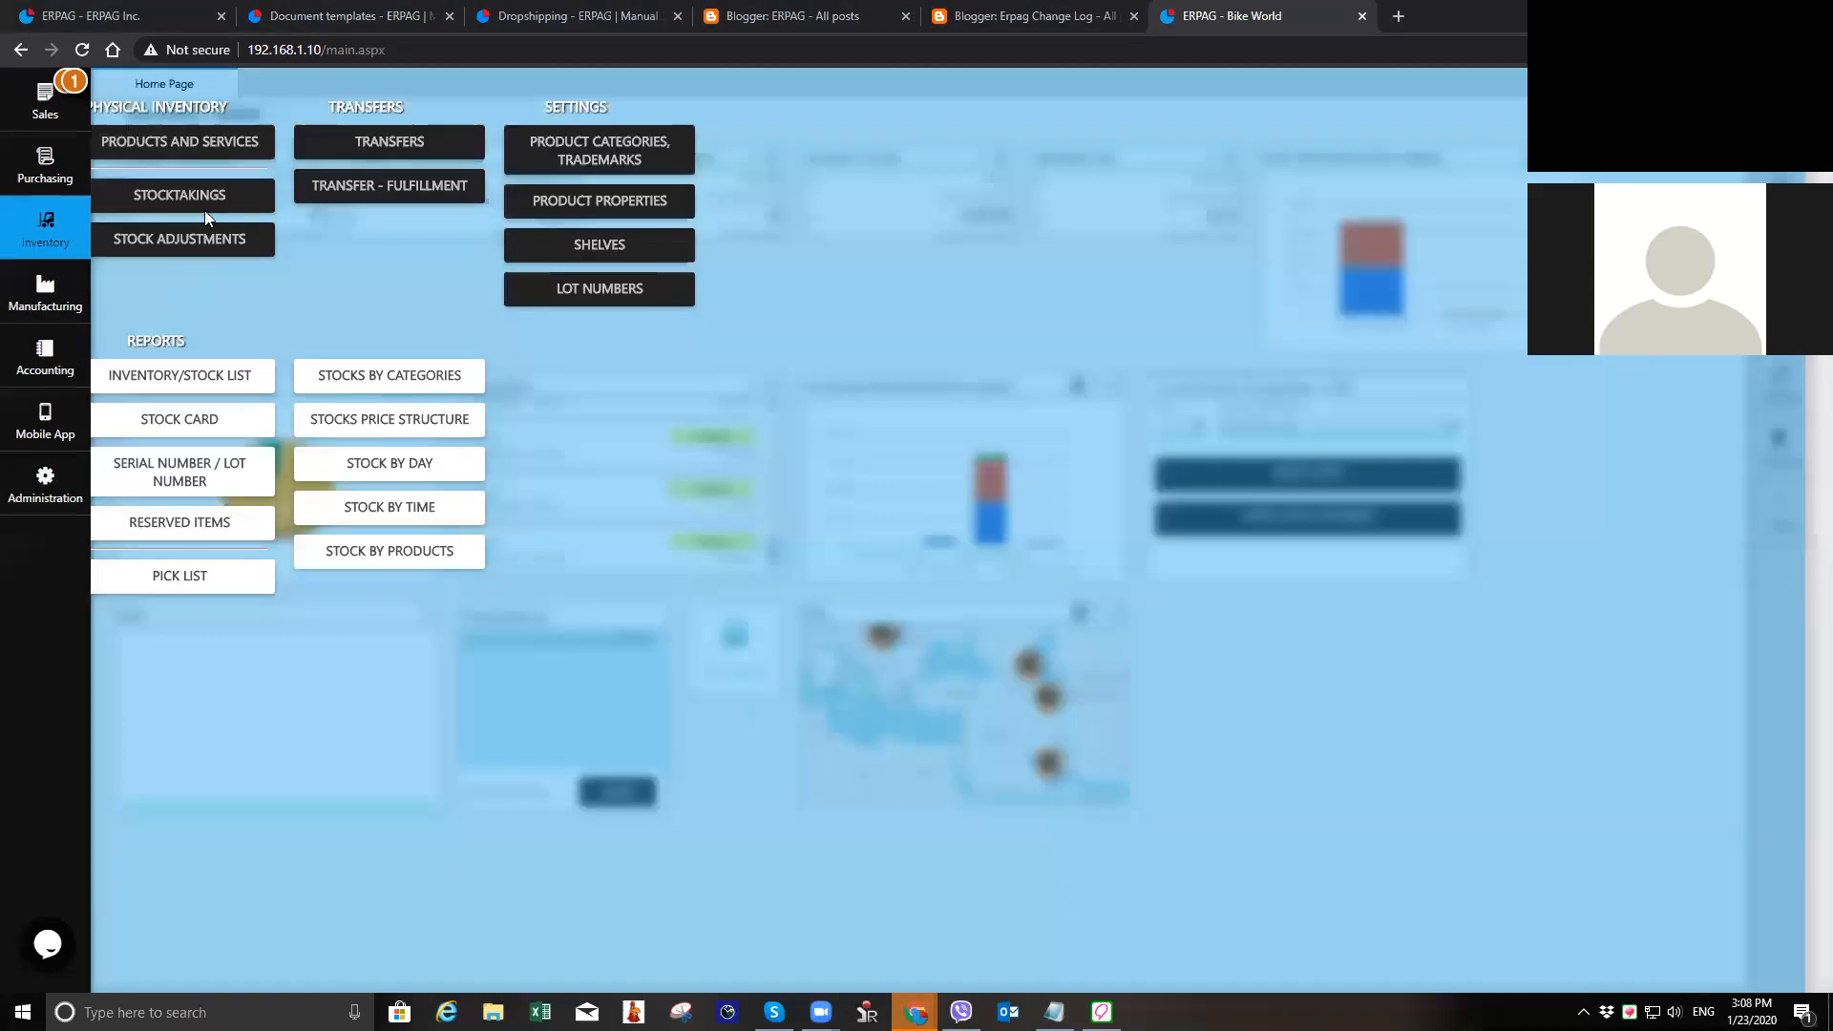
click(200, 151)
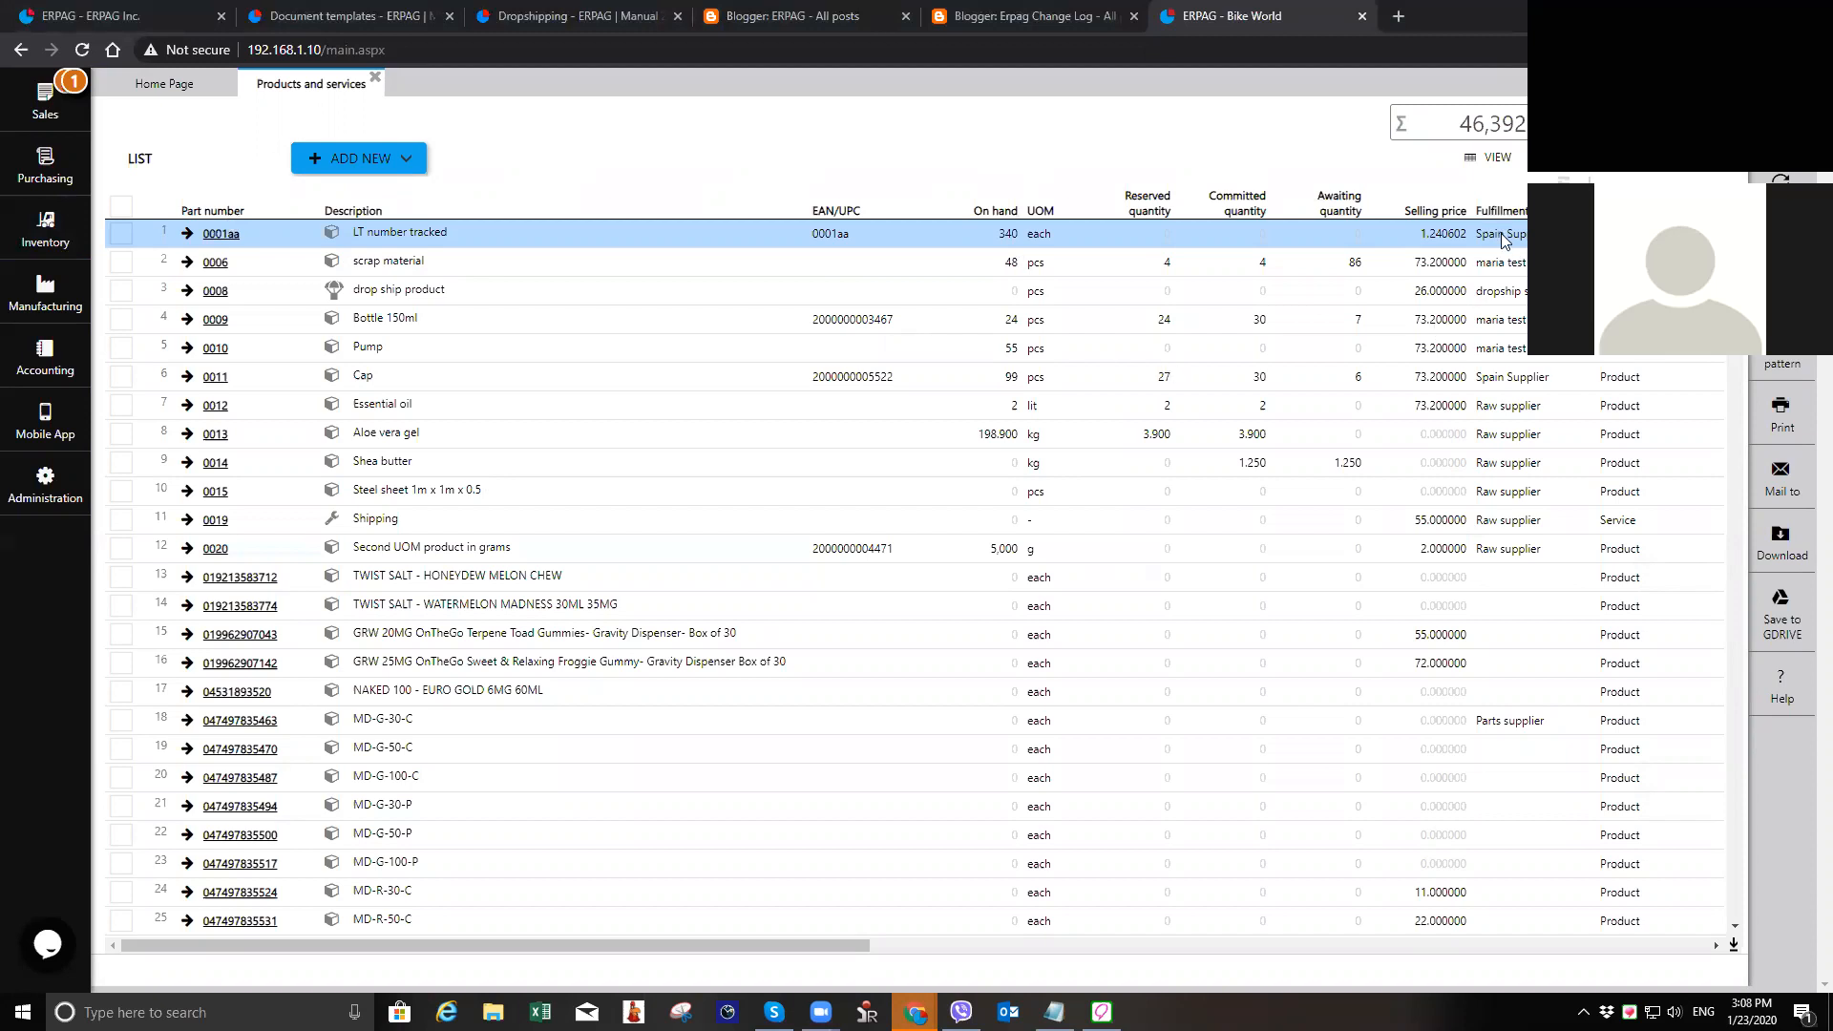
key(Down)
key(Down)
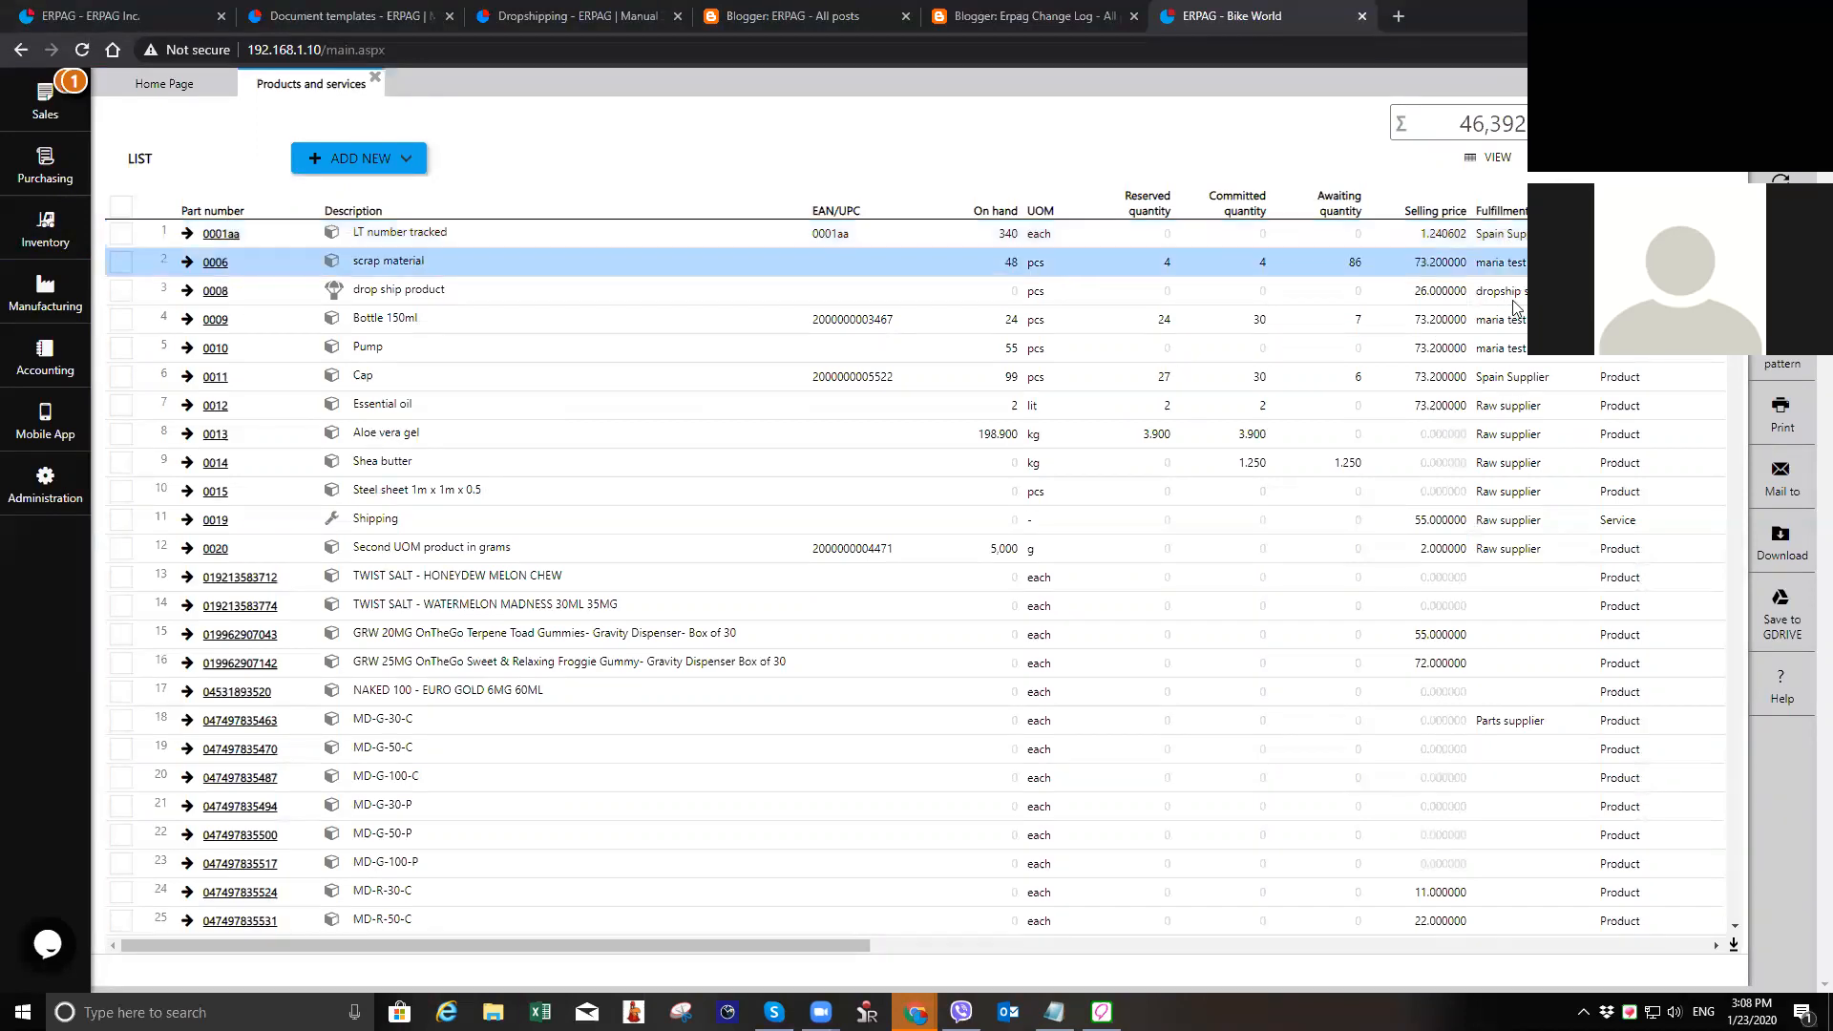
click(1518, 382)
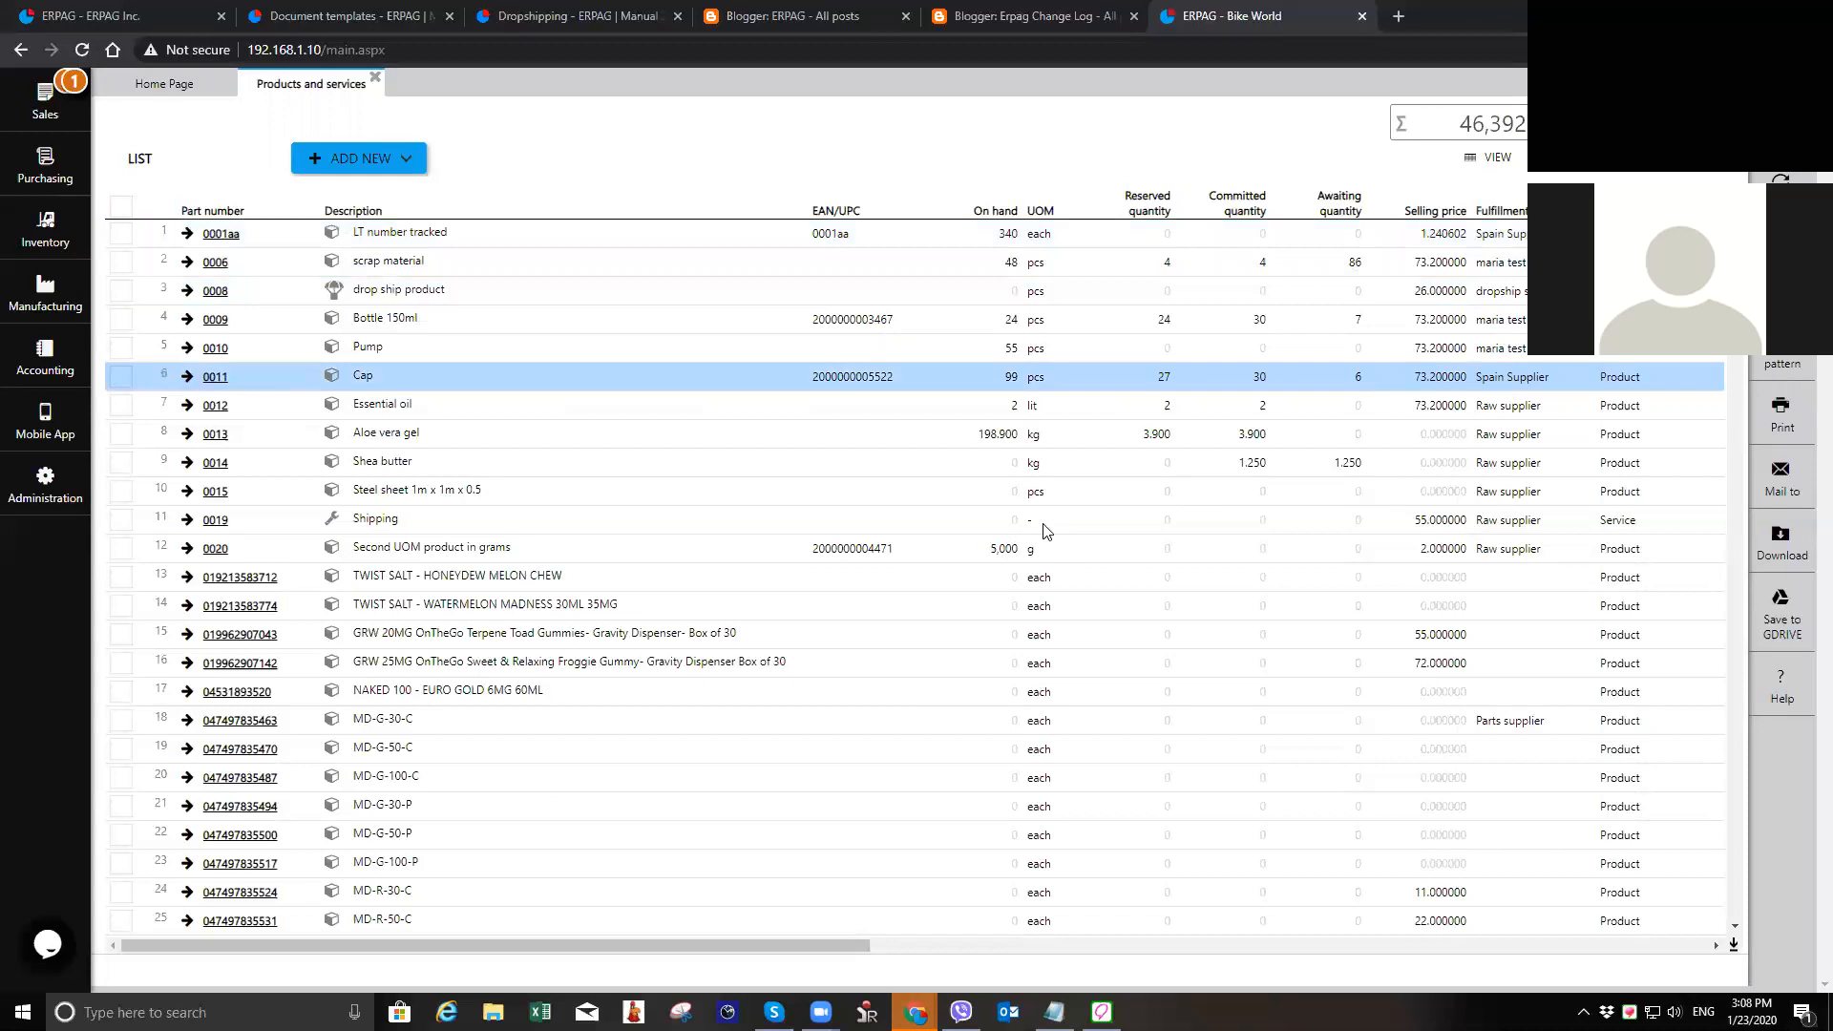
Step: Filter the product list's fulfillment column by "bill", review the bill of materials products, and clear the filter
click(1521, 214)
click(1508, 235)
text(bill)
key(Return)
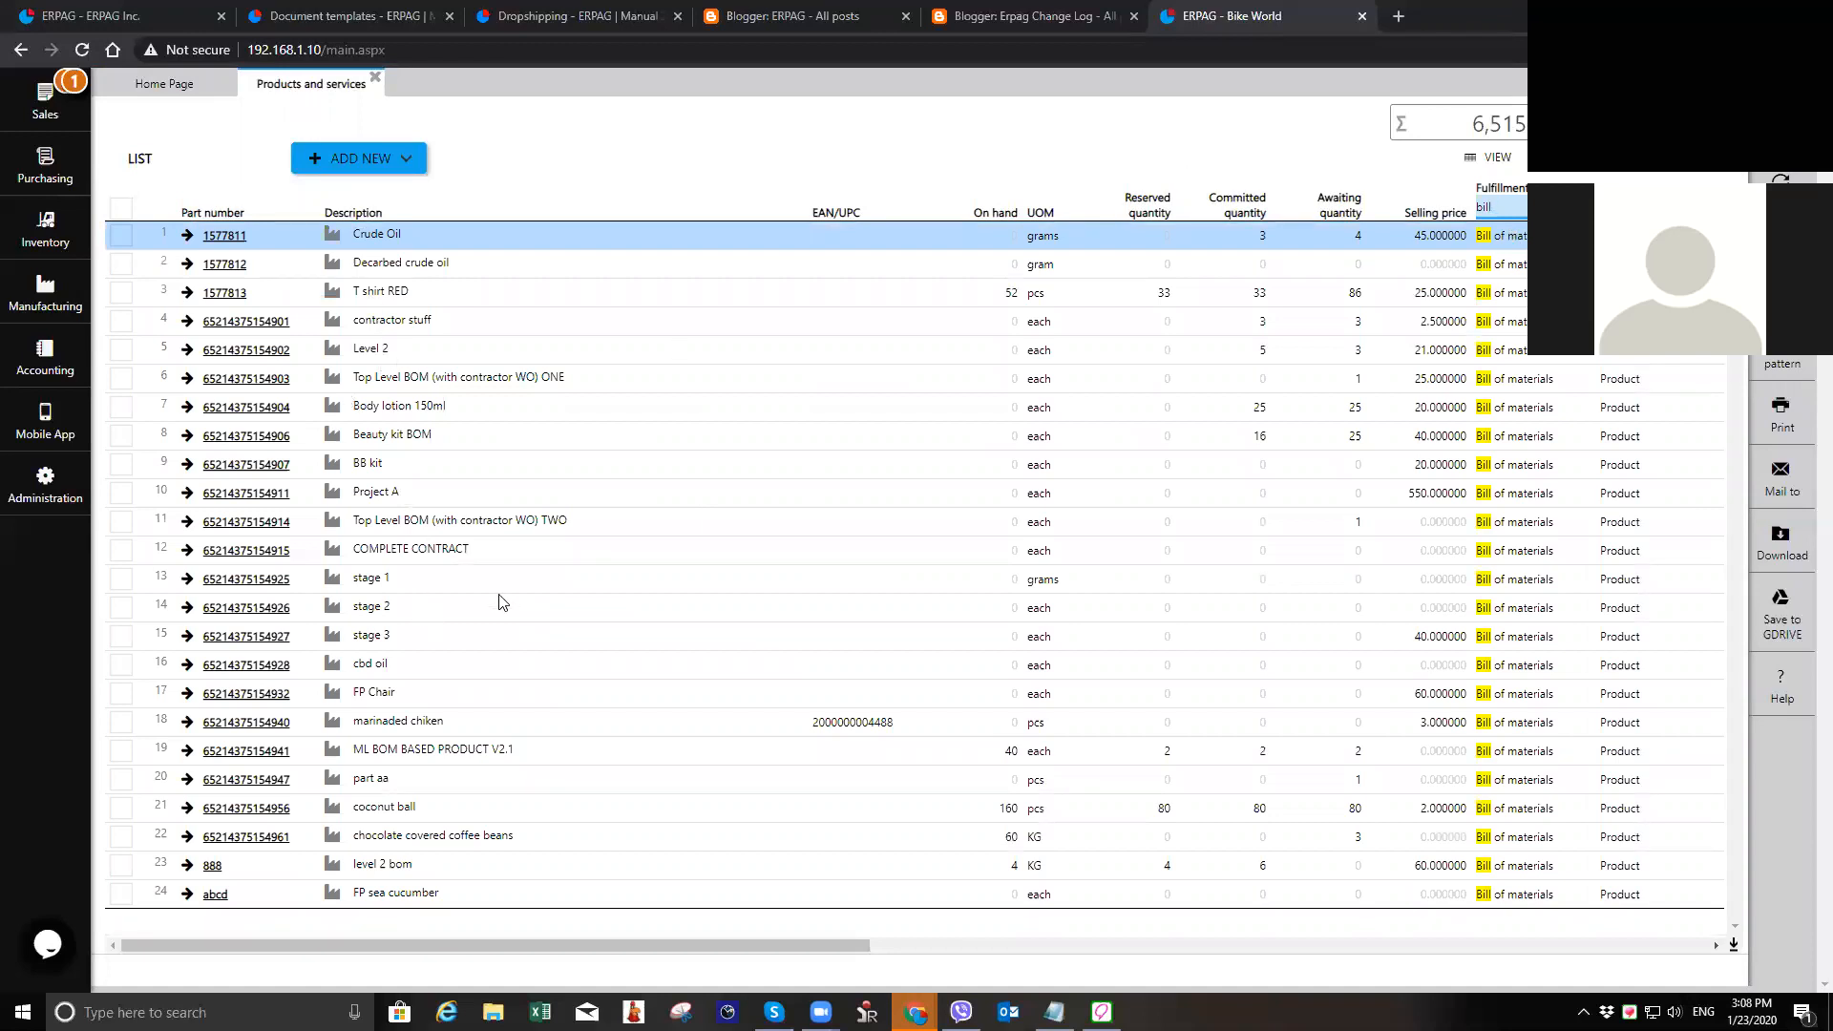
double_click(1514, 212)
key(BackSpace)
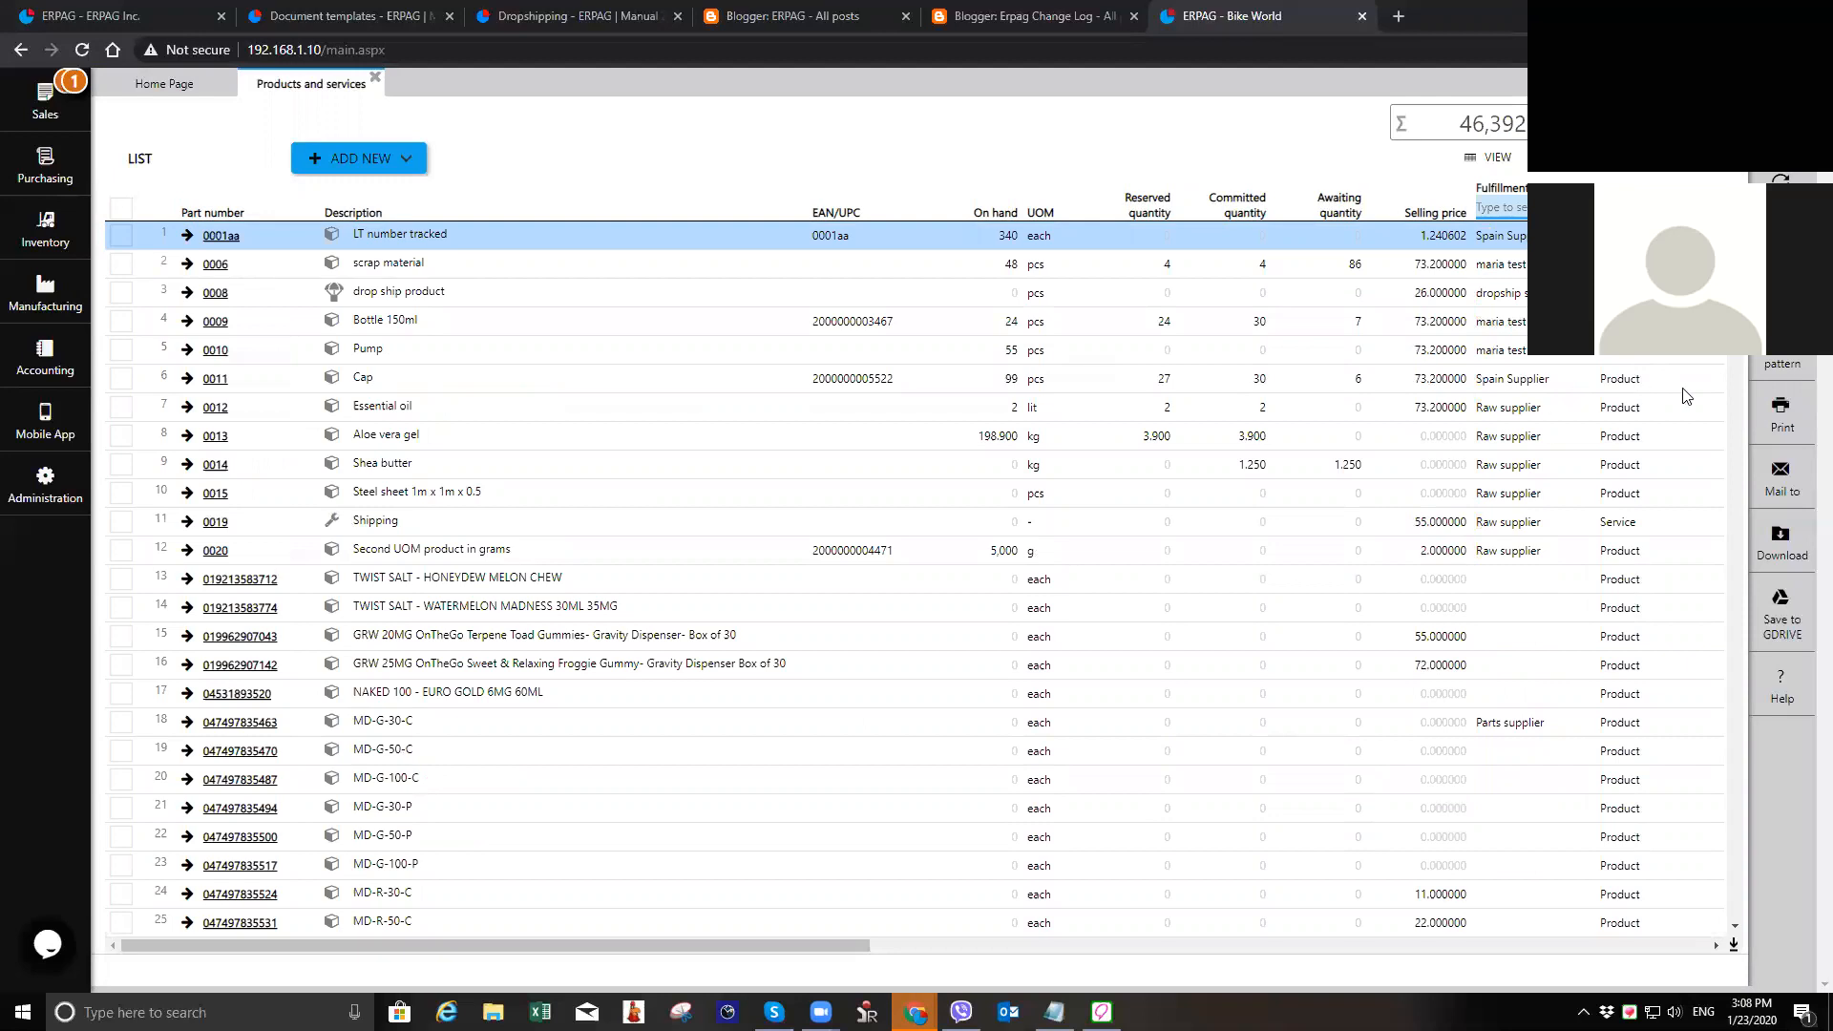
Step: Open the product import from the product list, review its part number, description, UOM and selling price columns, and close it
click(1782, 336)
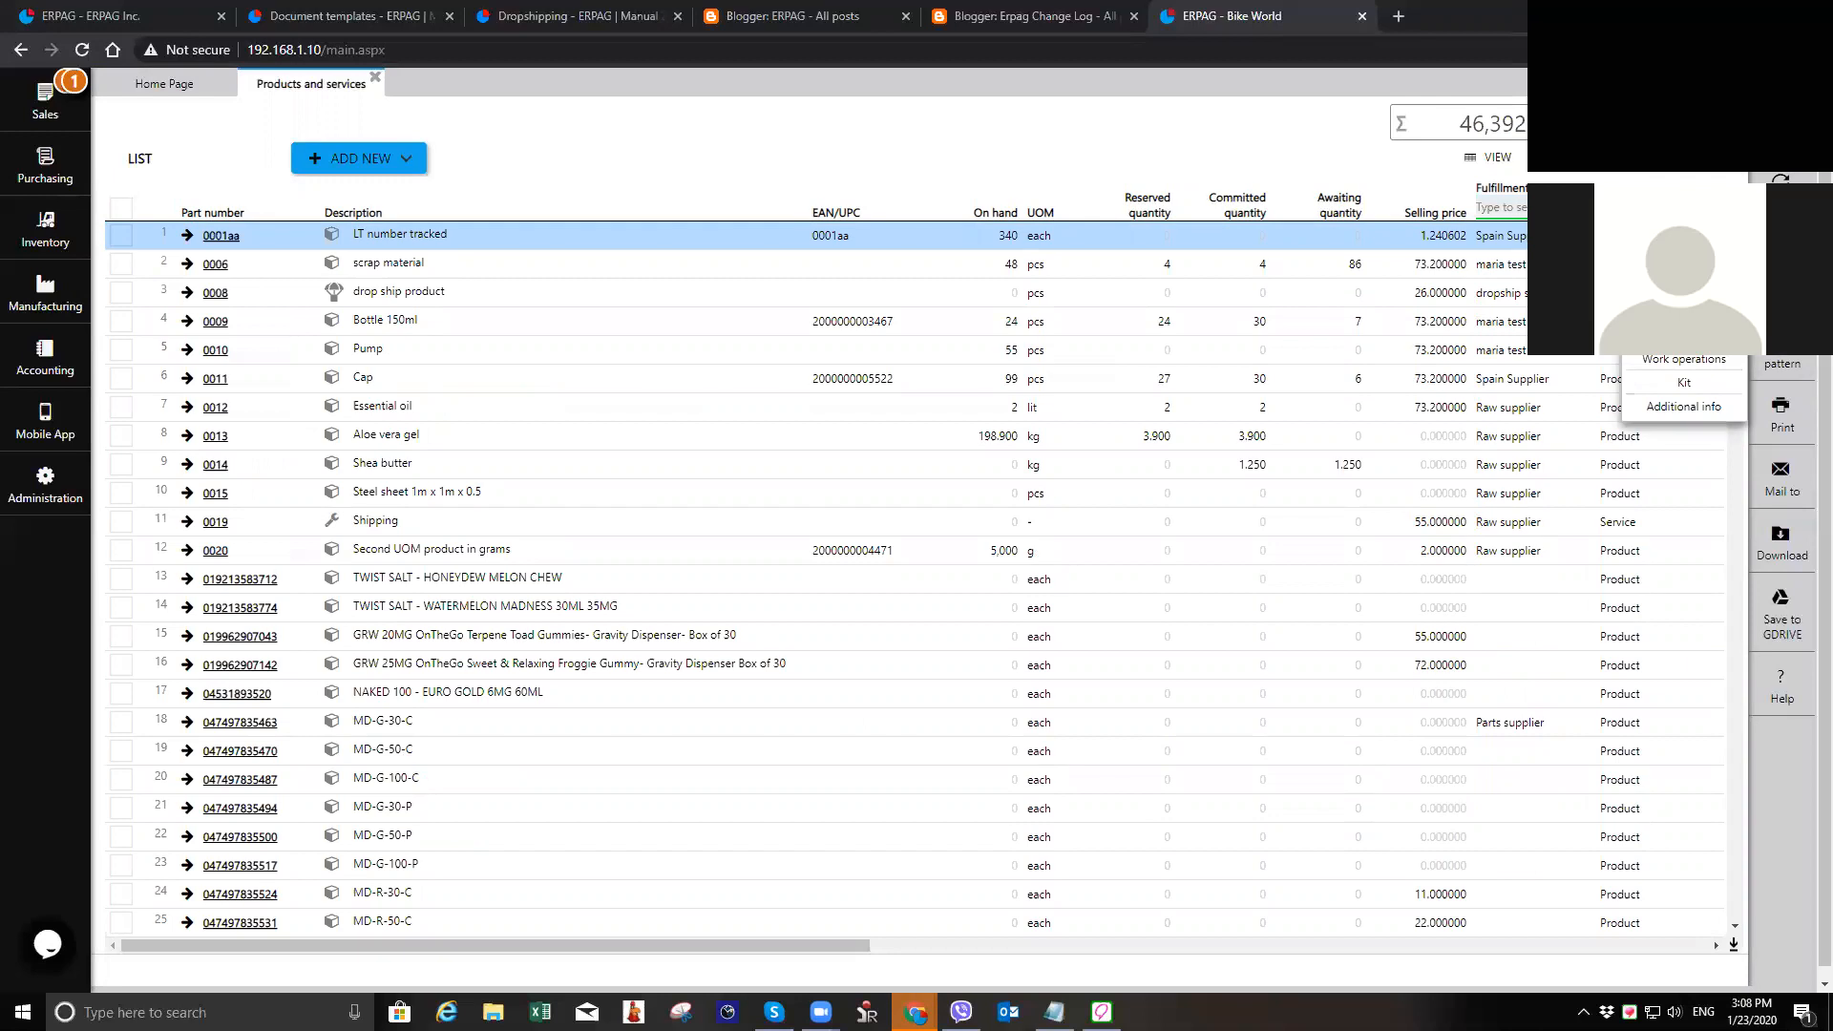
click(1684, 252)
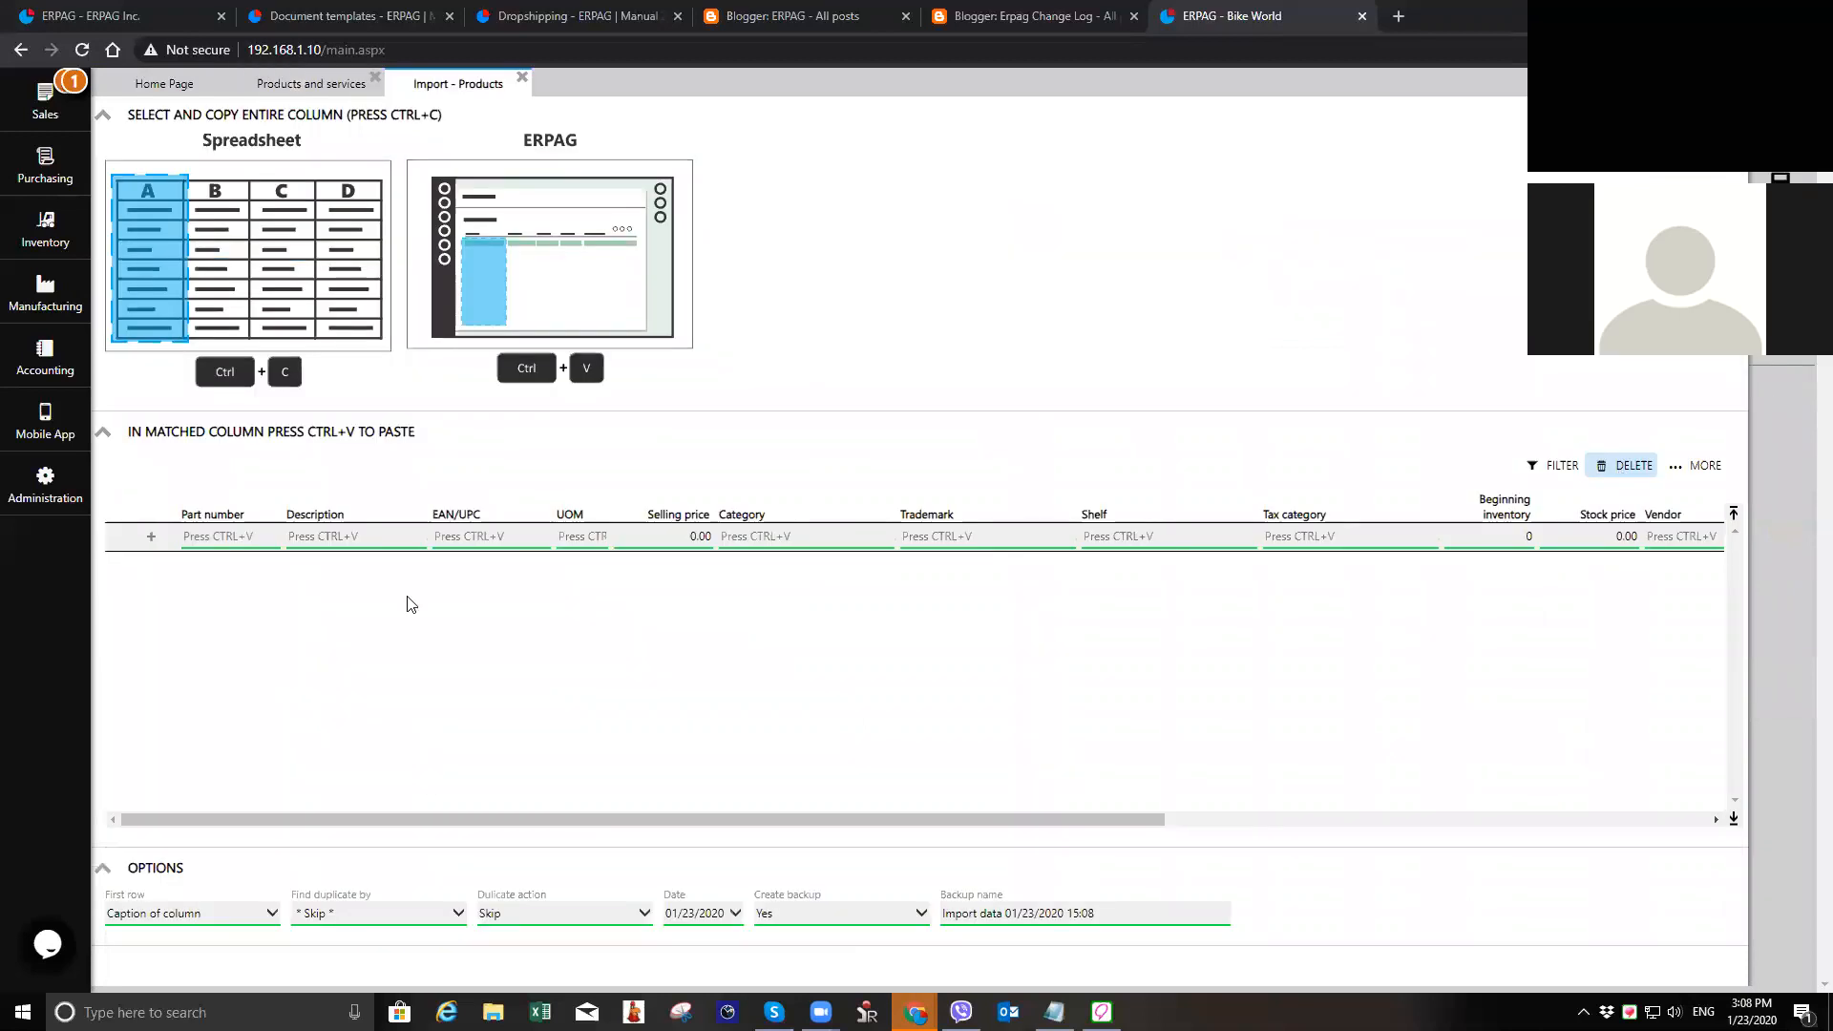
click(240, 535)
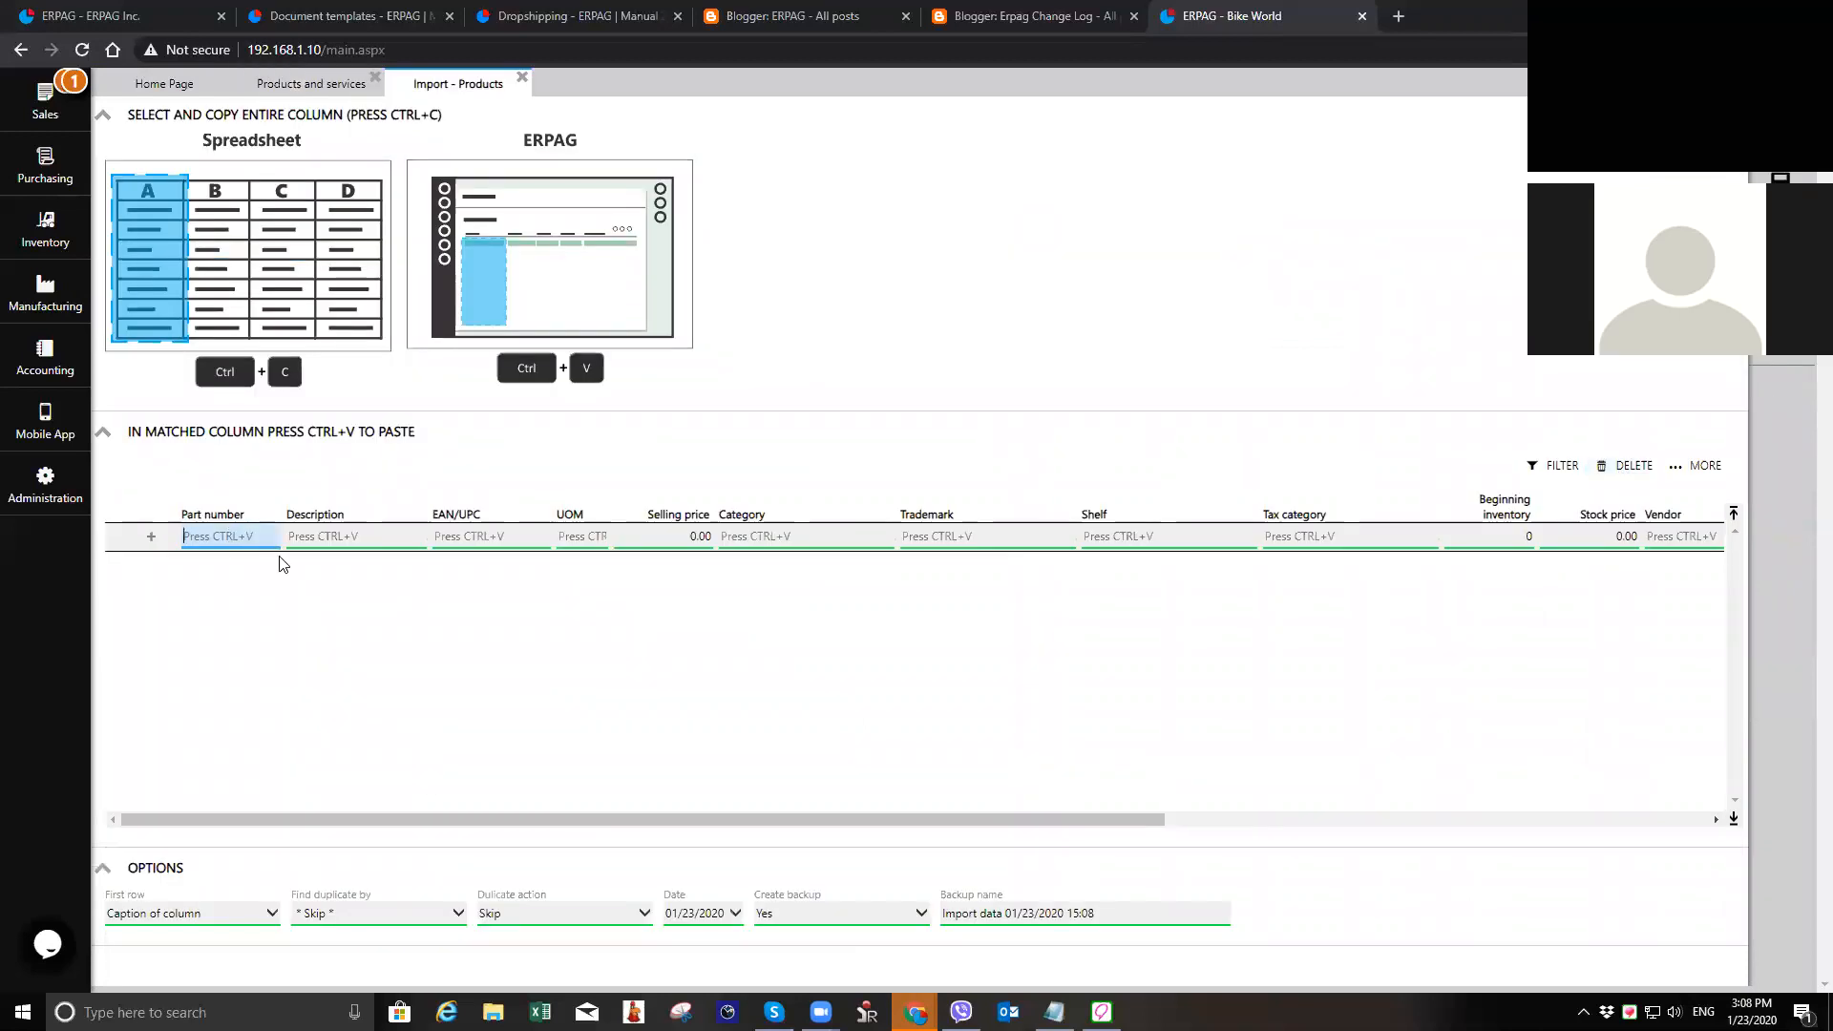
click(372, 538)
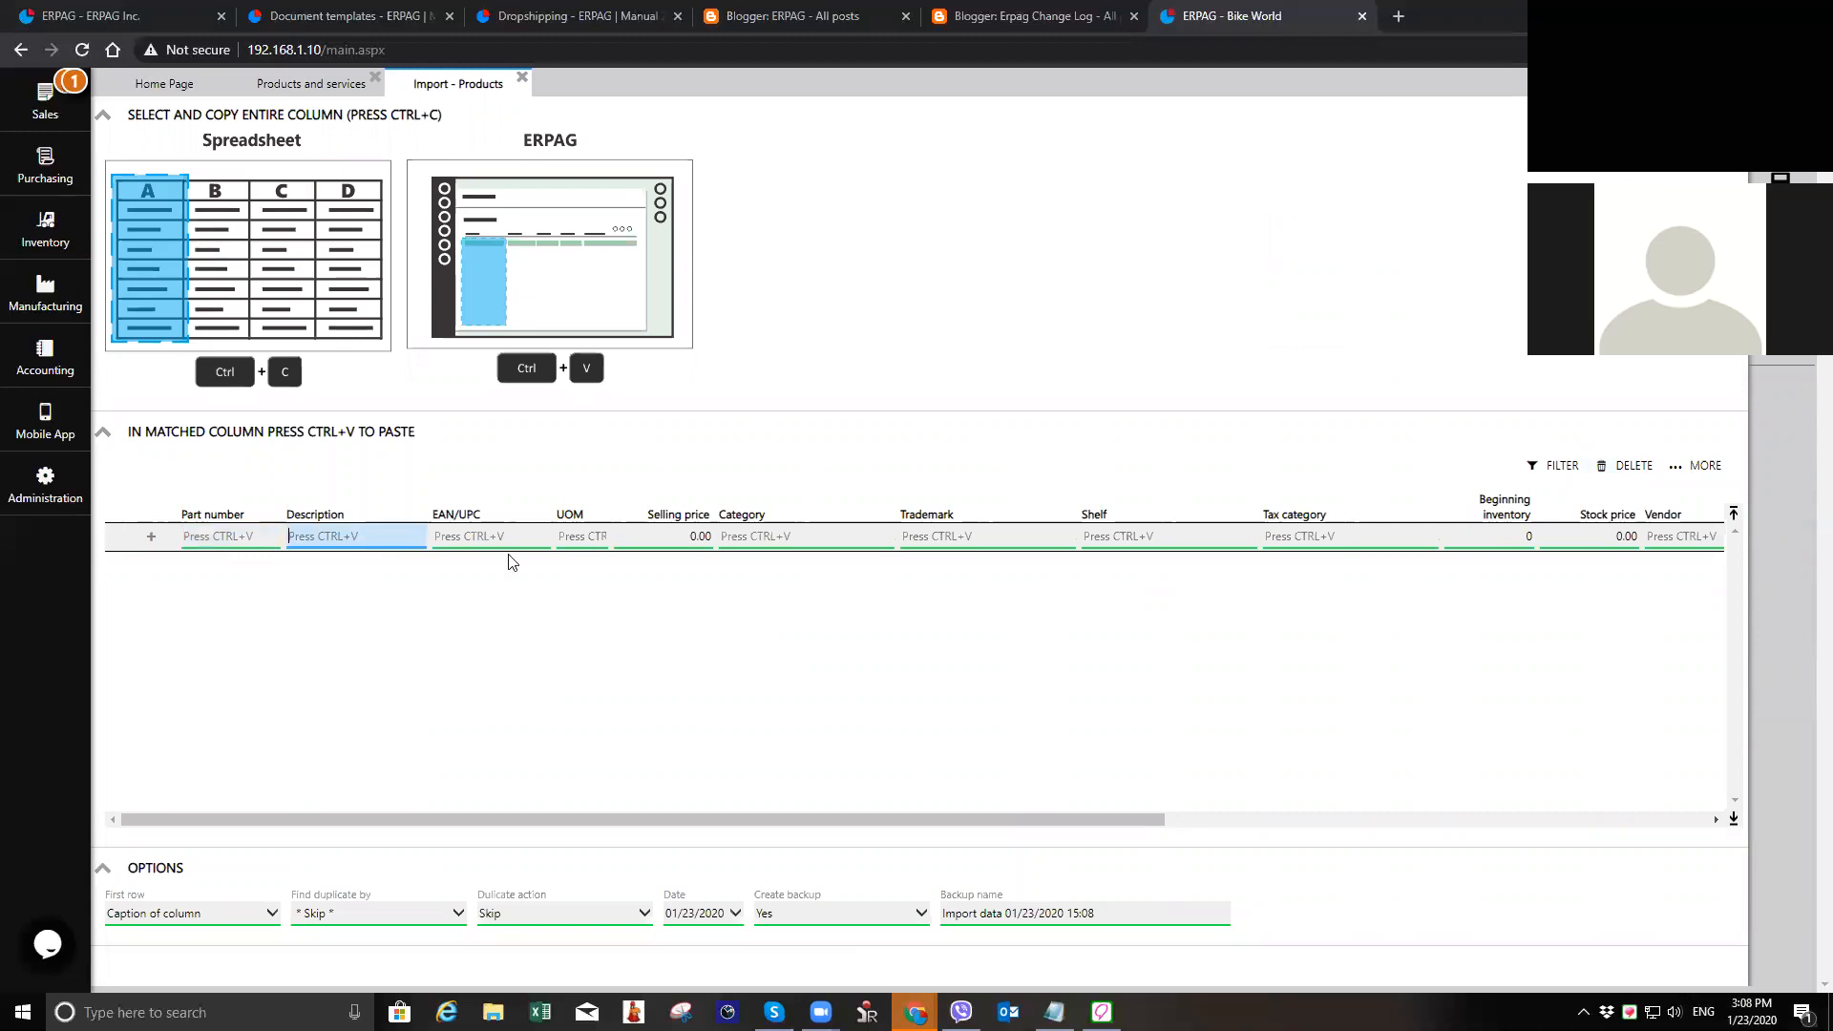
click(582, 537)
click(701, 538)
double_click(701, 537)
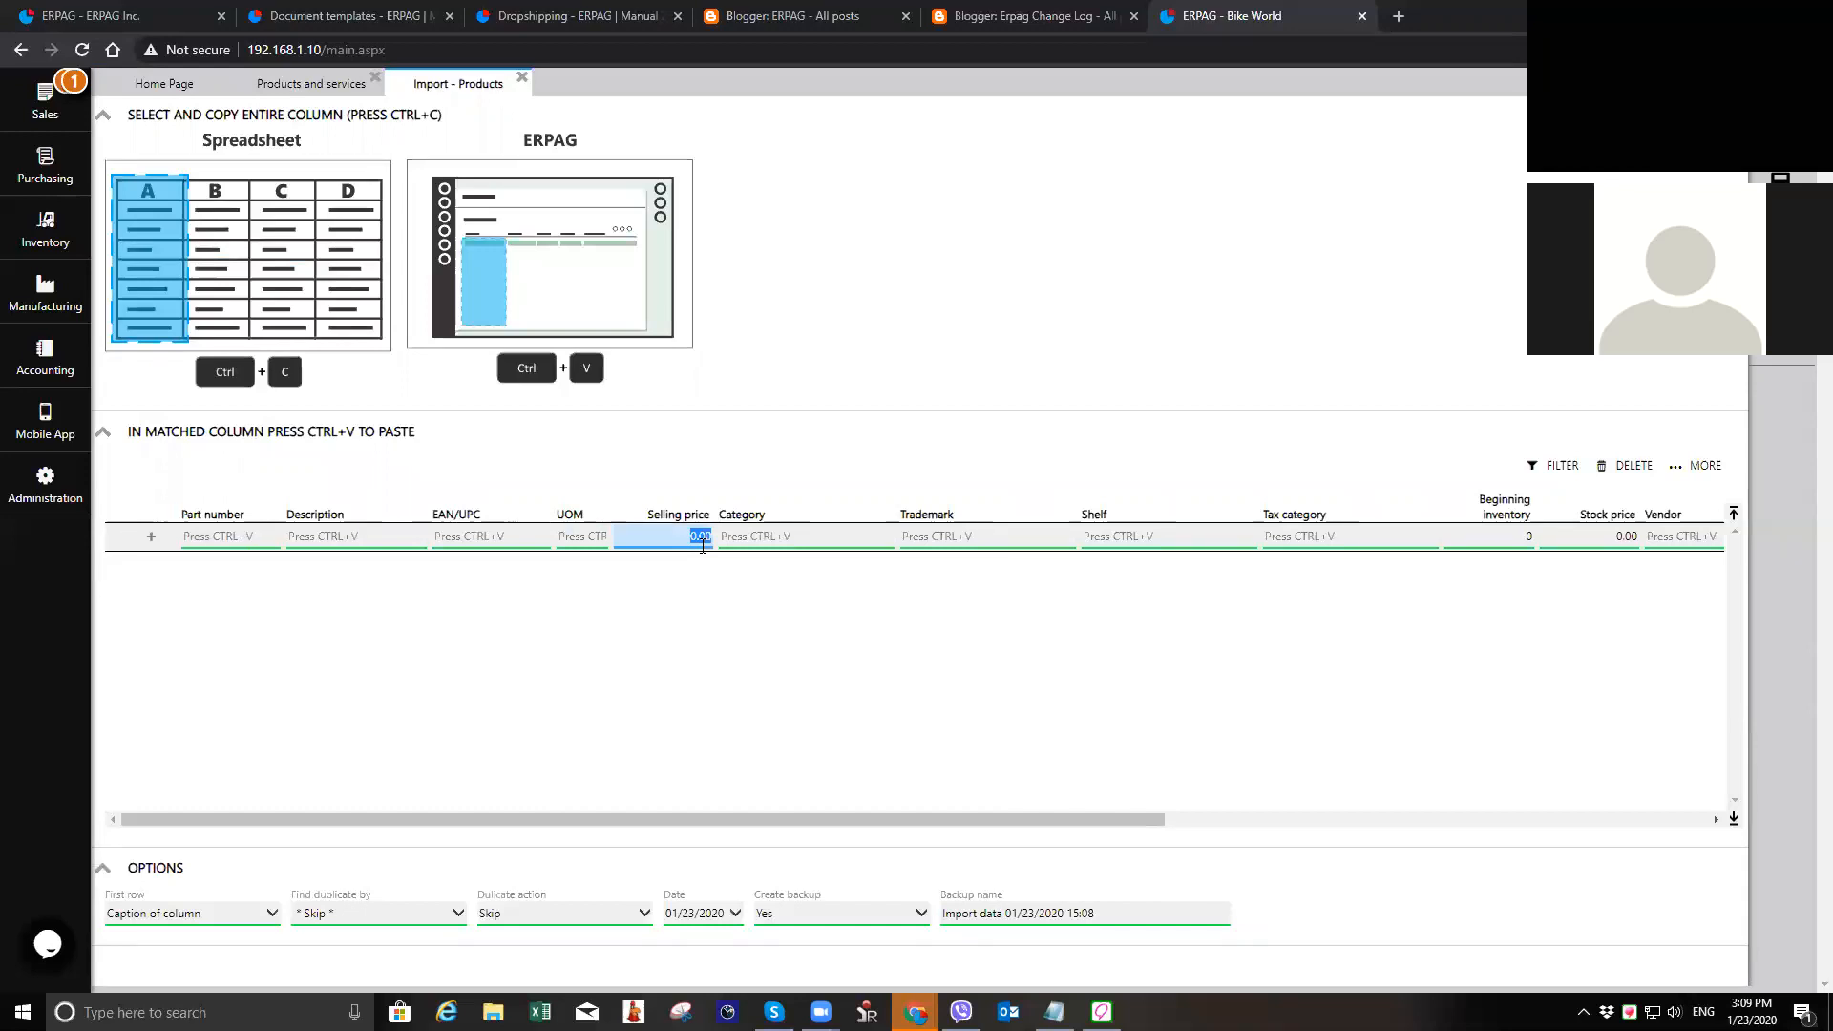
click(522, 76)
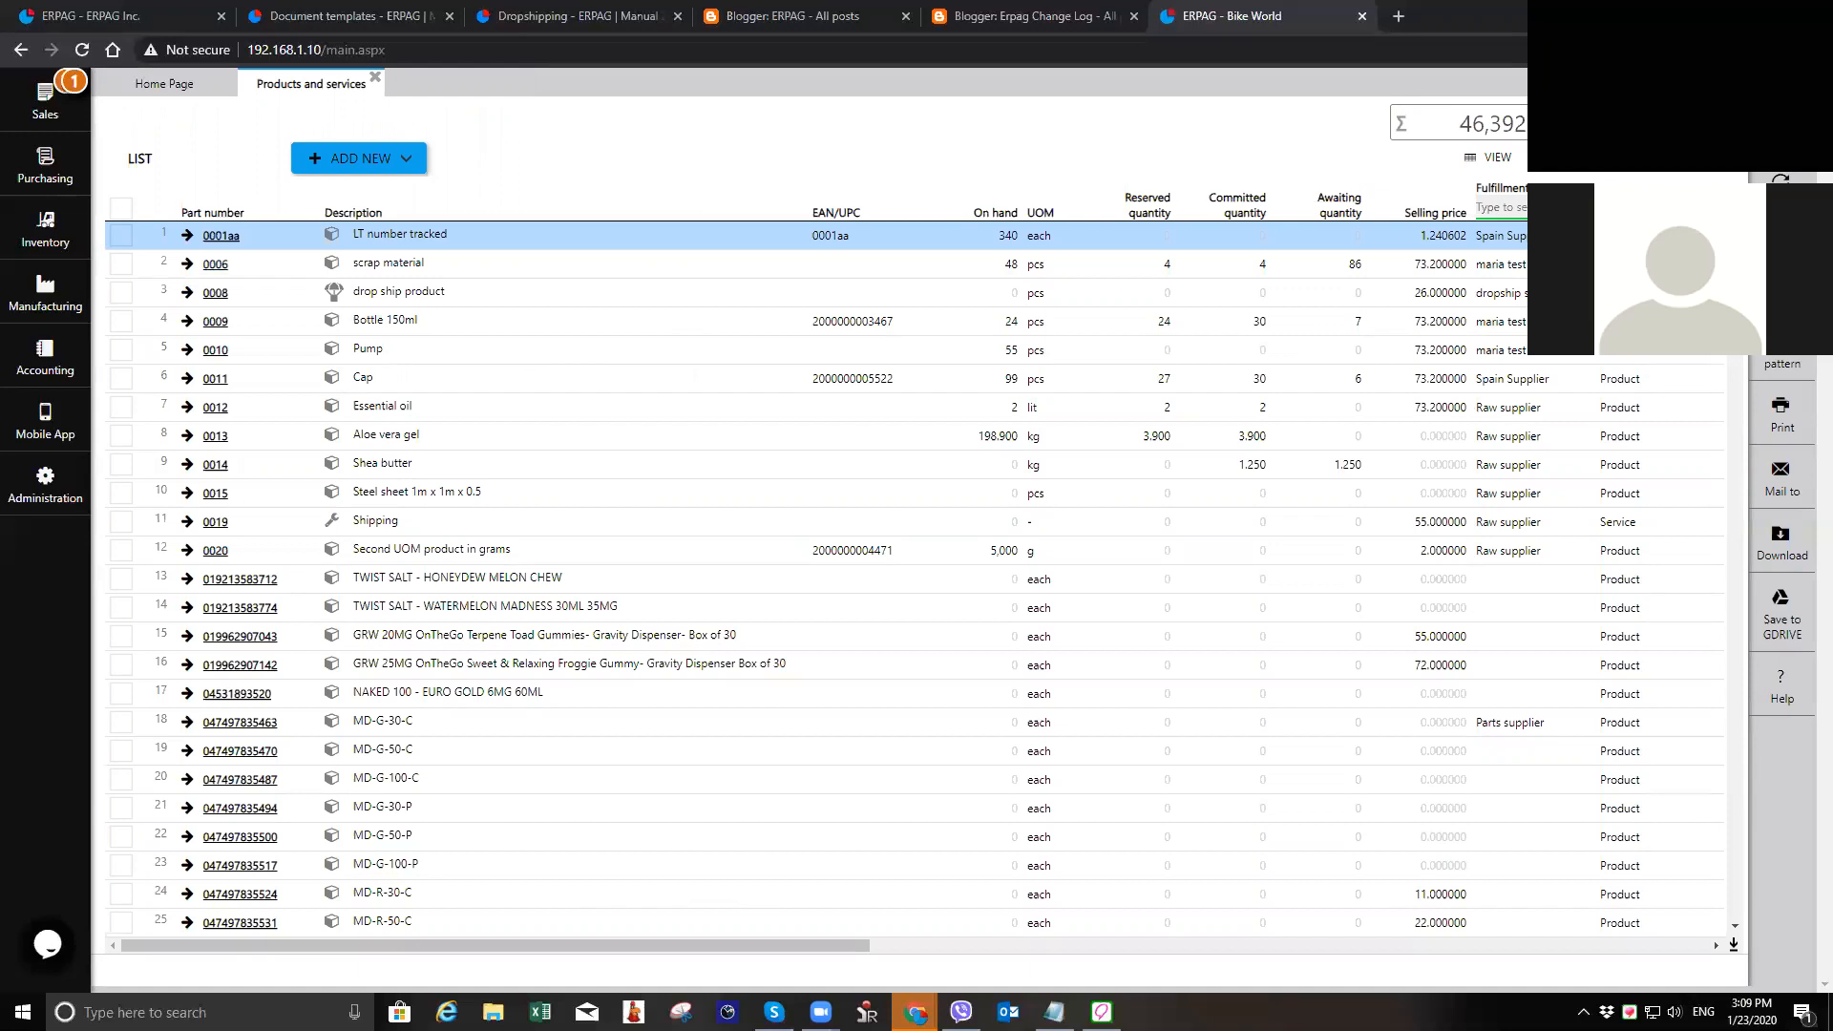
Step: Open the product import from the administration area, review its part number column, and close it
key(XF86AudioRaiseVolume)
click(46, 485)
click(225, 140)
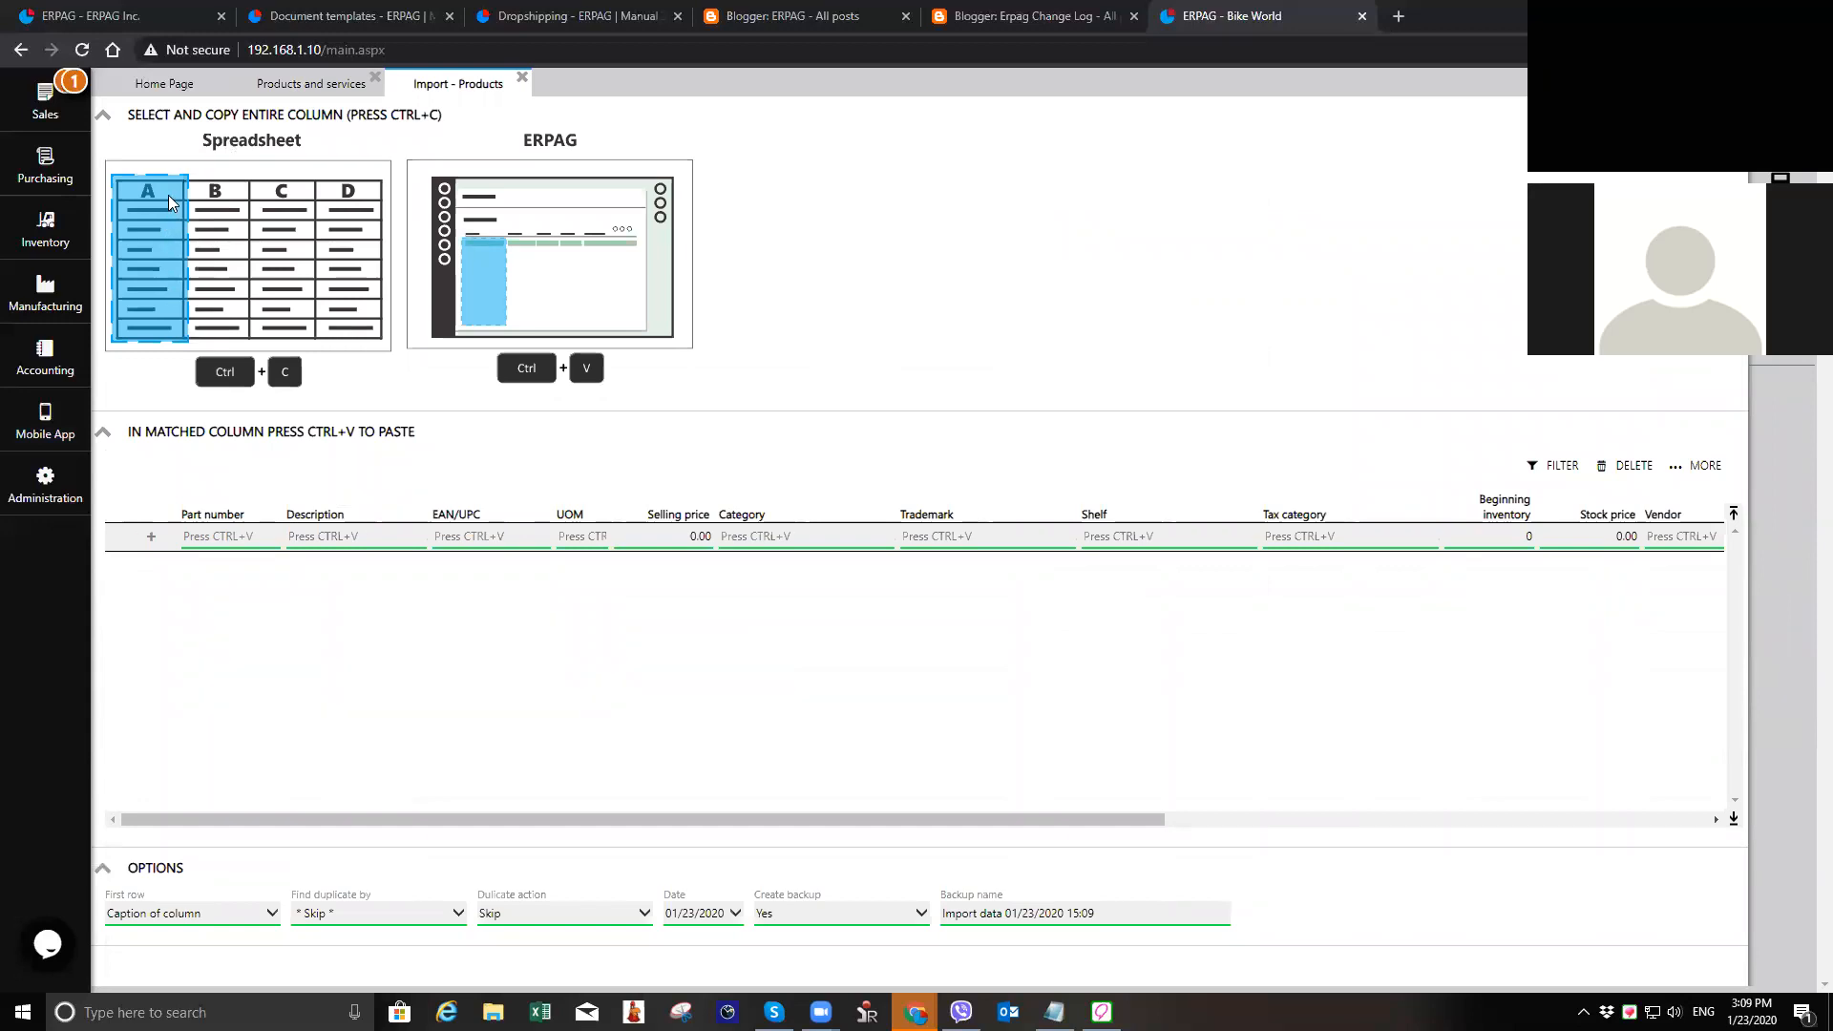
click(230, 538)
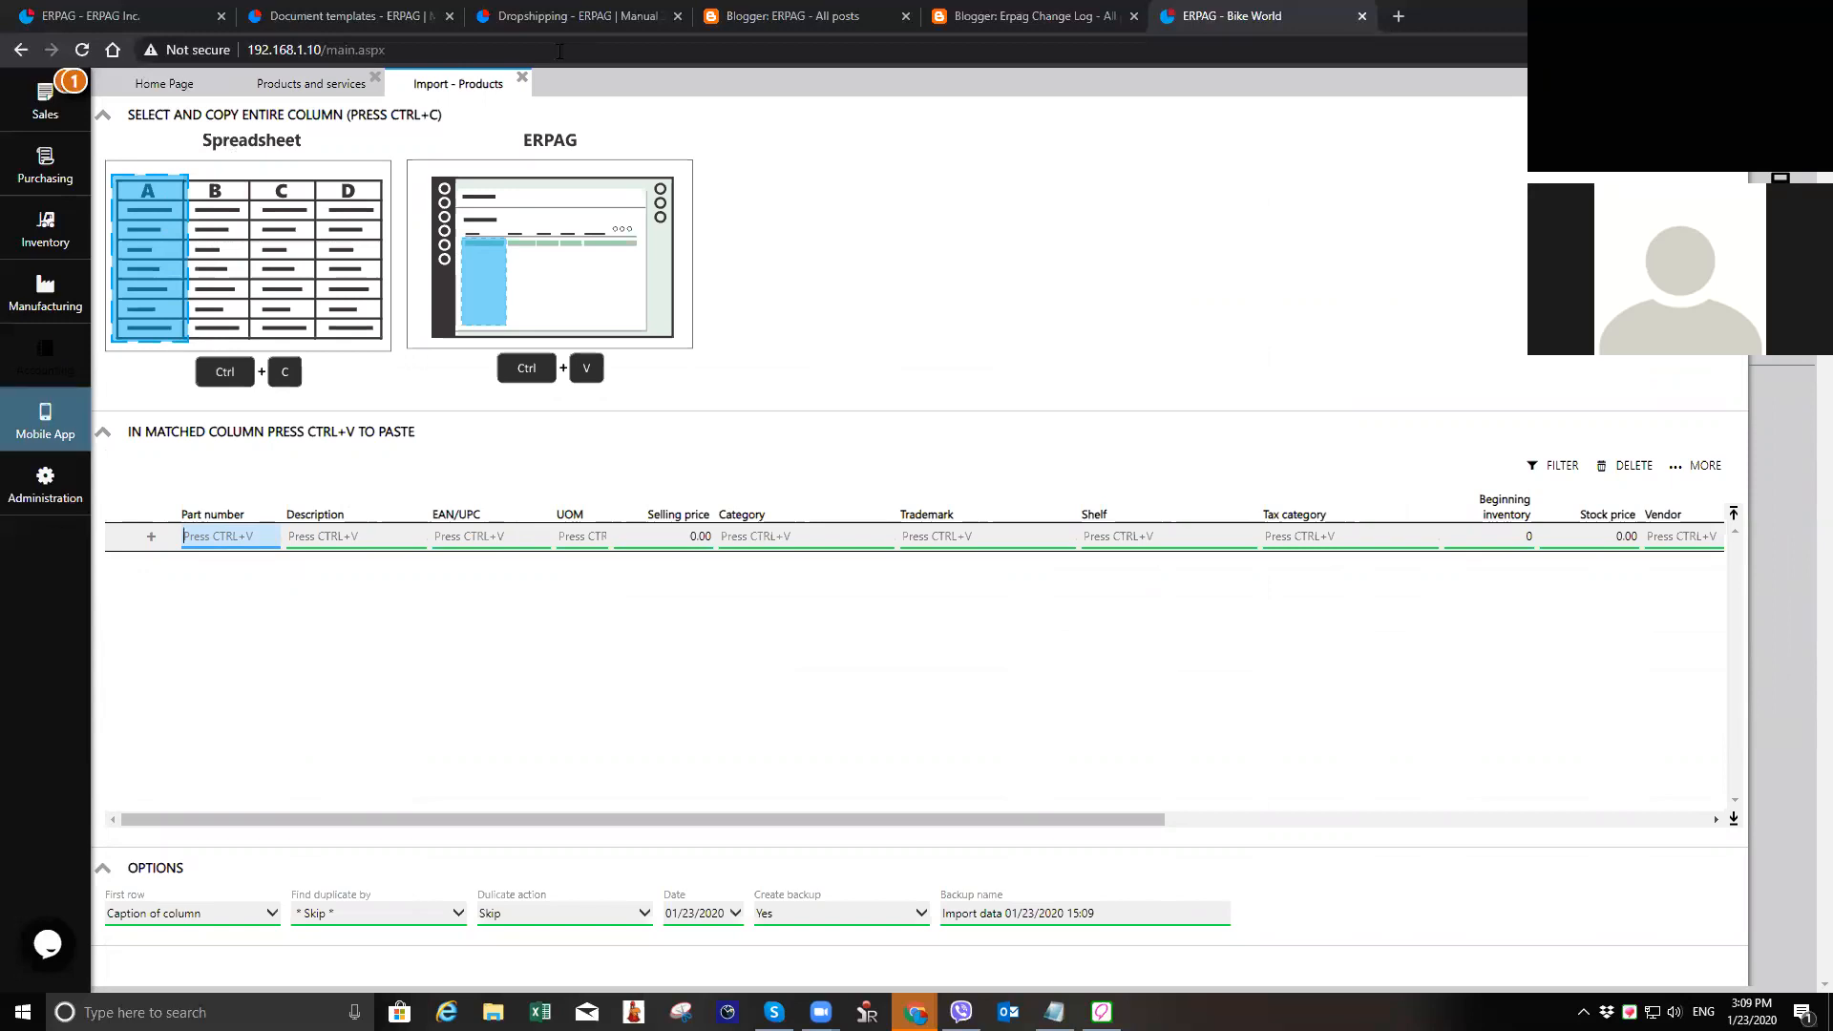
click(520, 80)
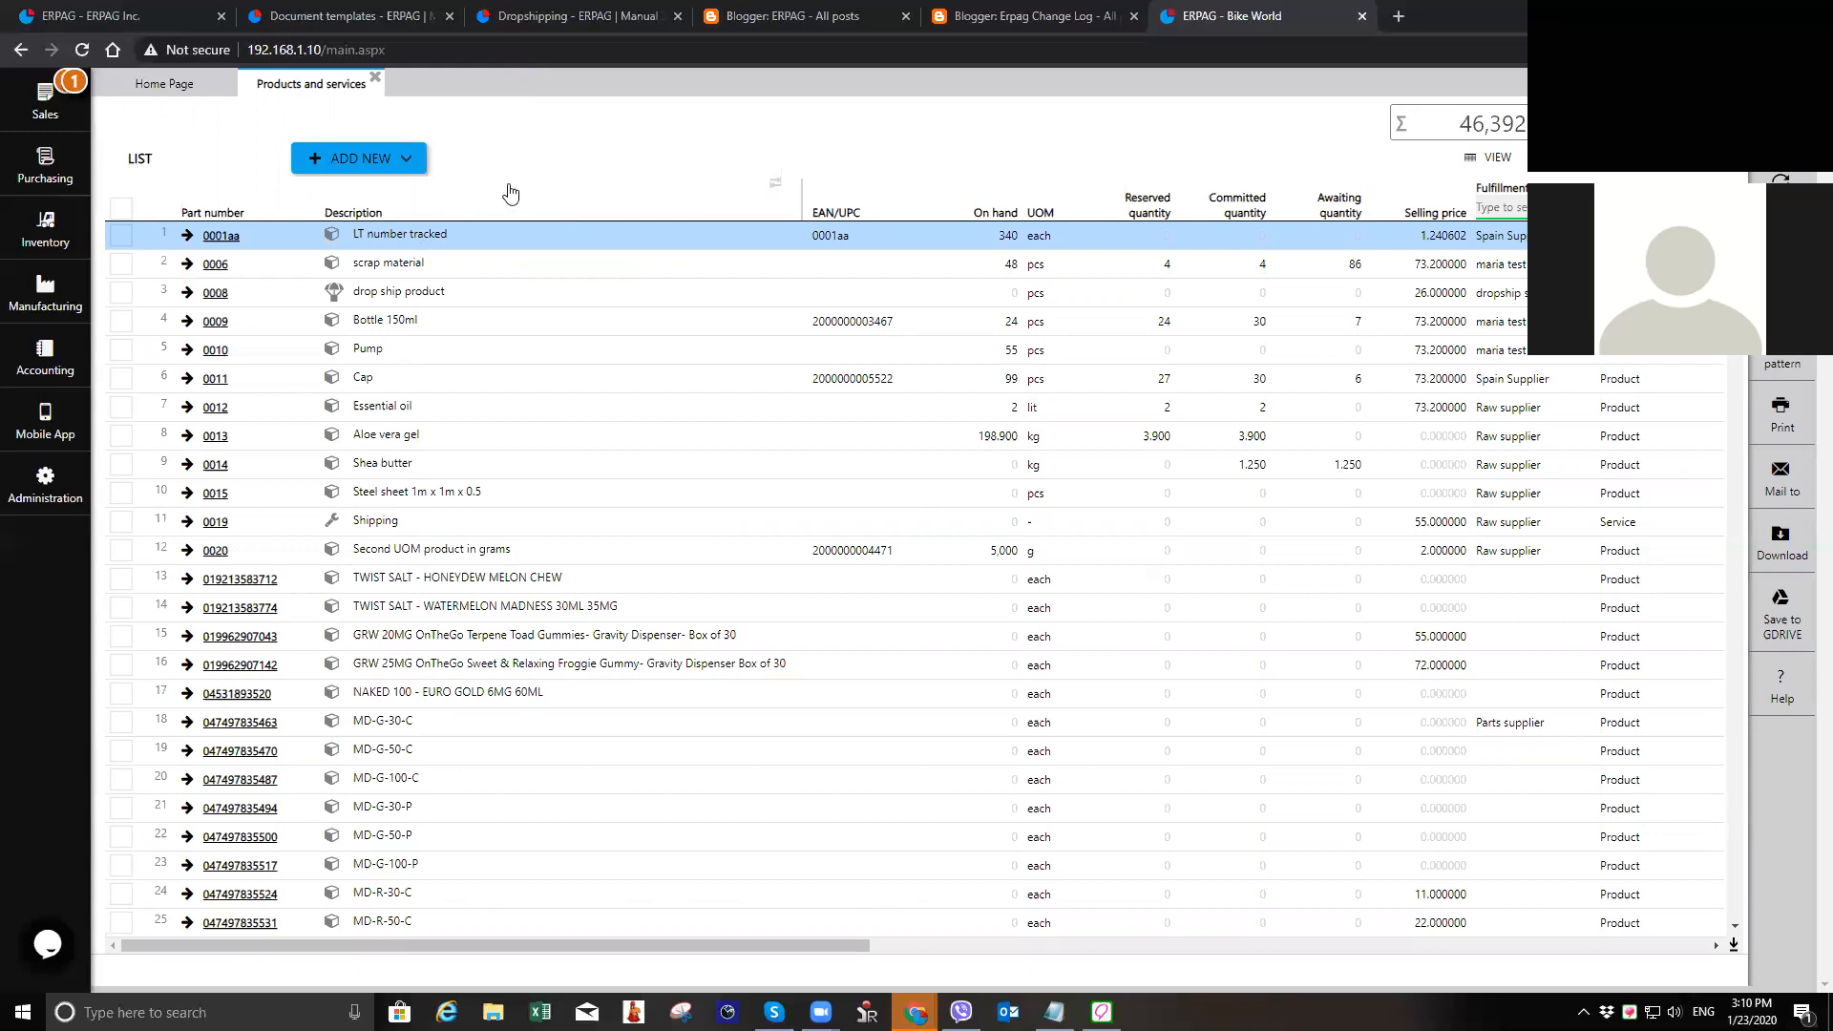
Step: Create a new item of type Product with the description "24 gauge sheet metal" and the unit of measure "lnf"
click(391, 160)
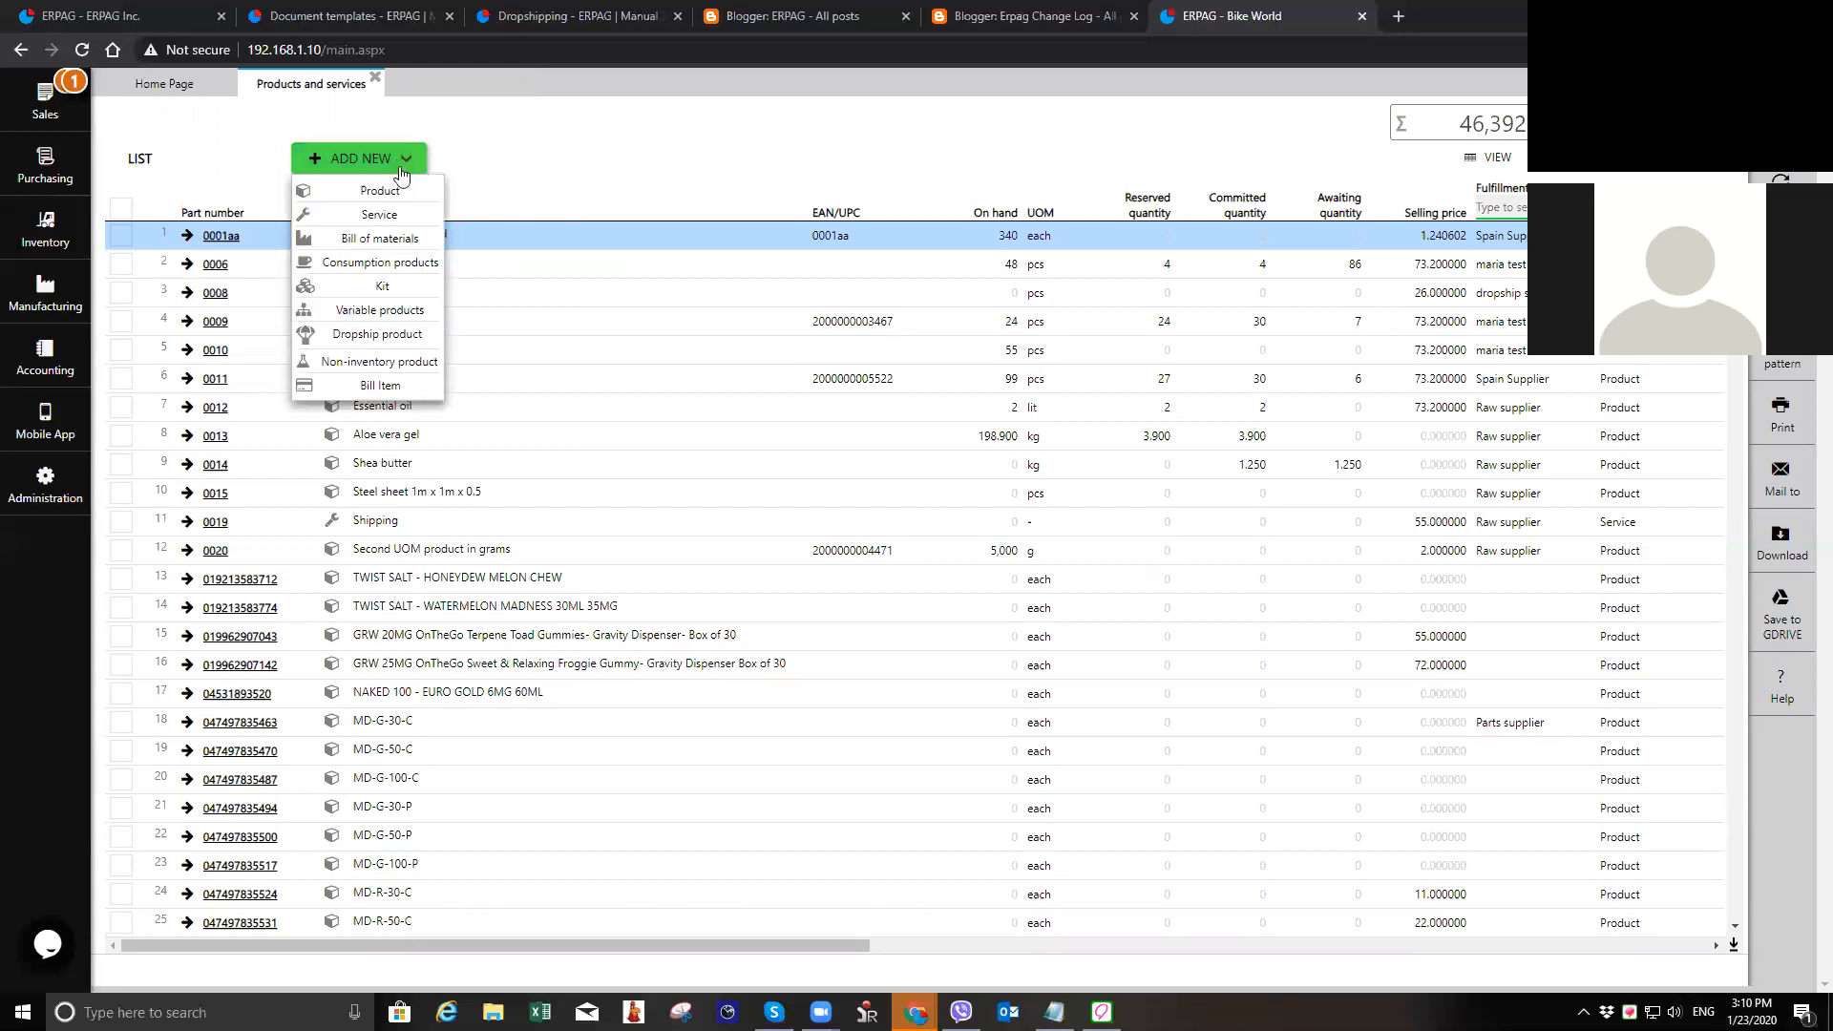
click(408, 192)
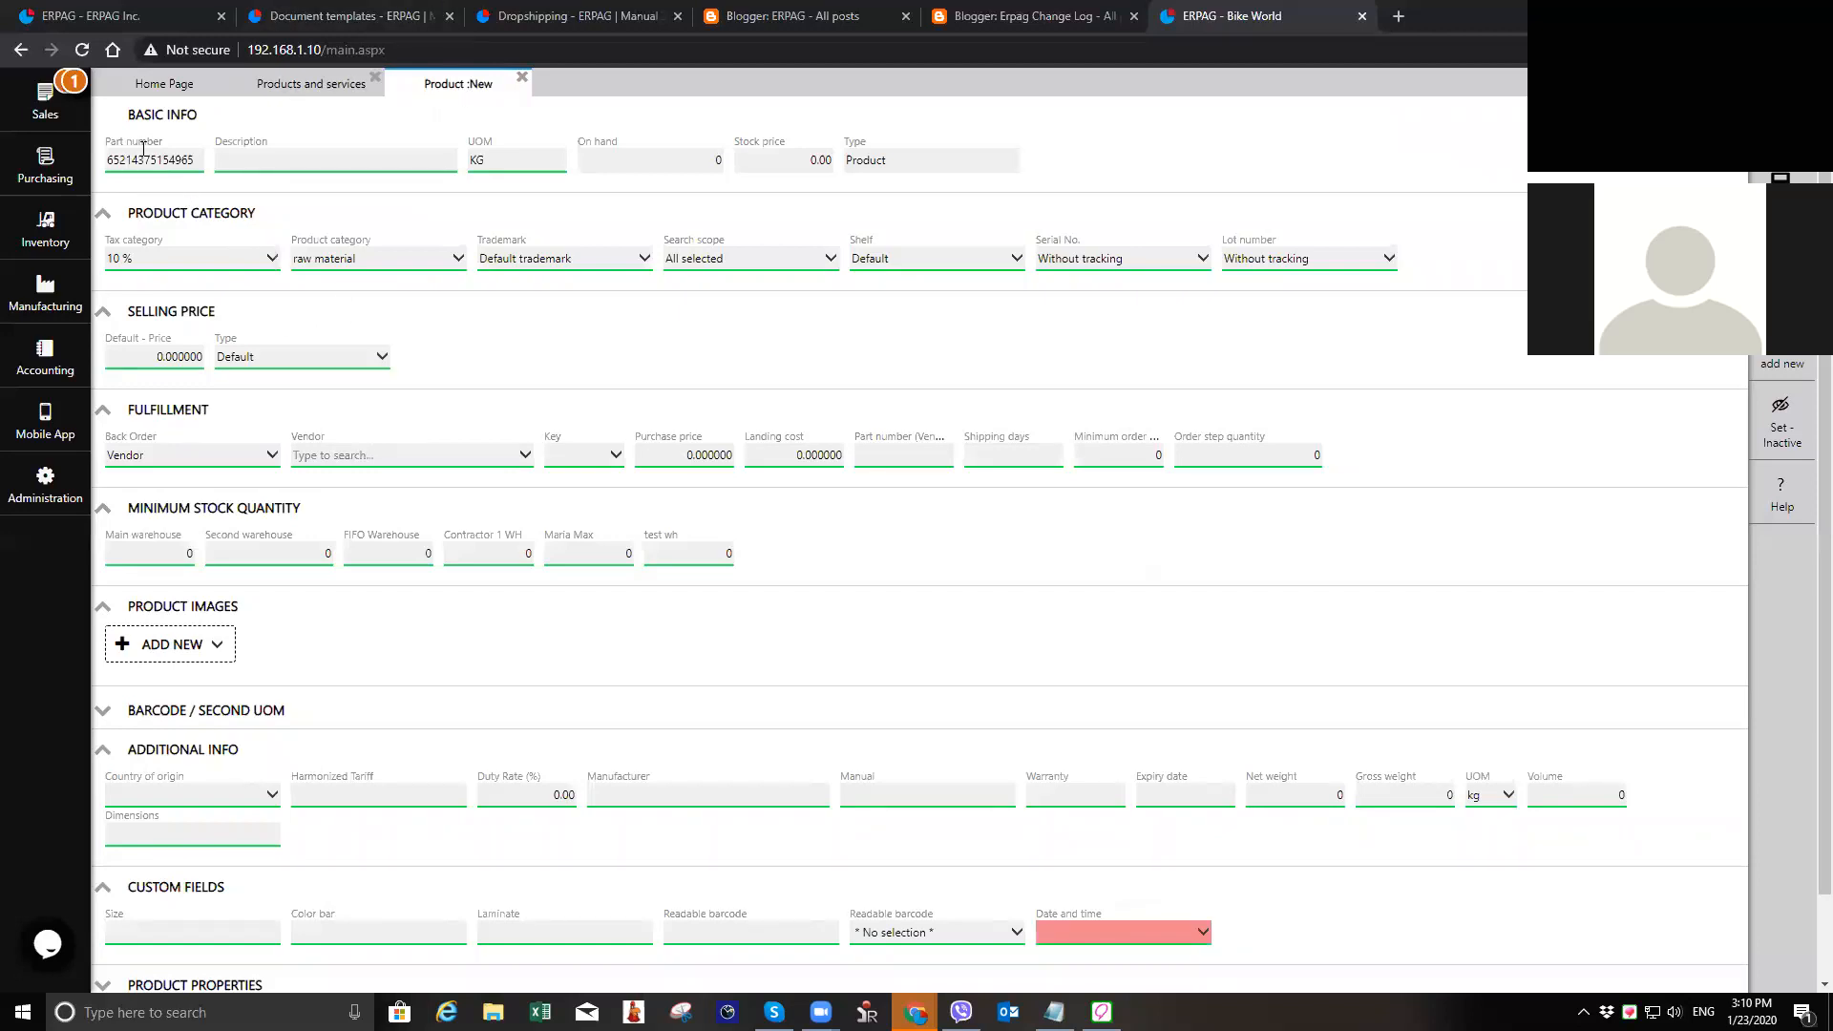
click(330, 161)
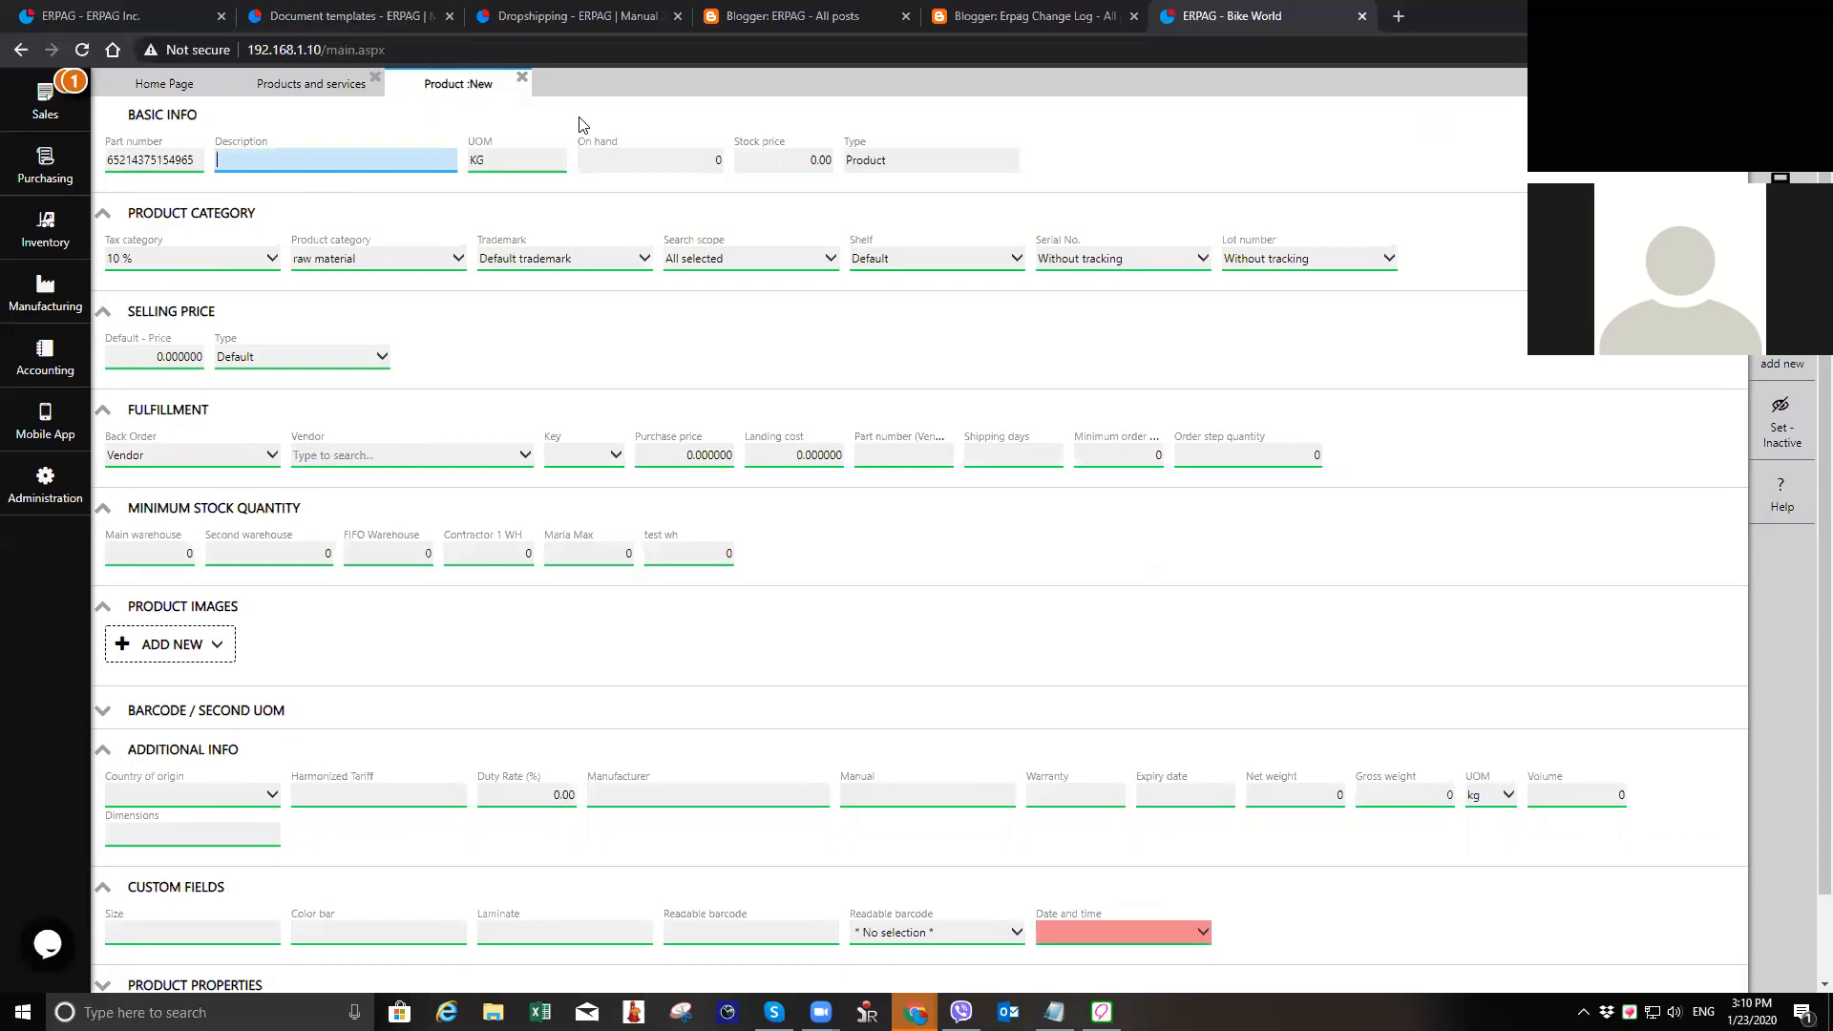
text(24)
key(alt+Tab)
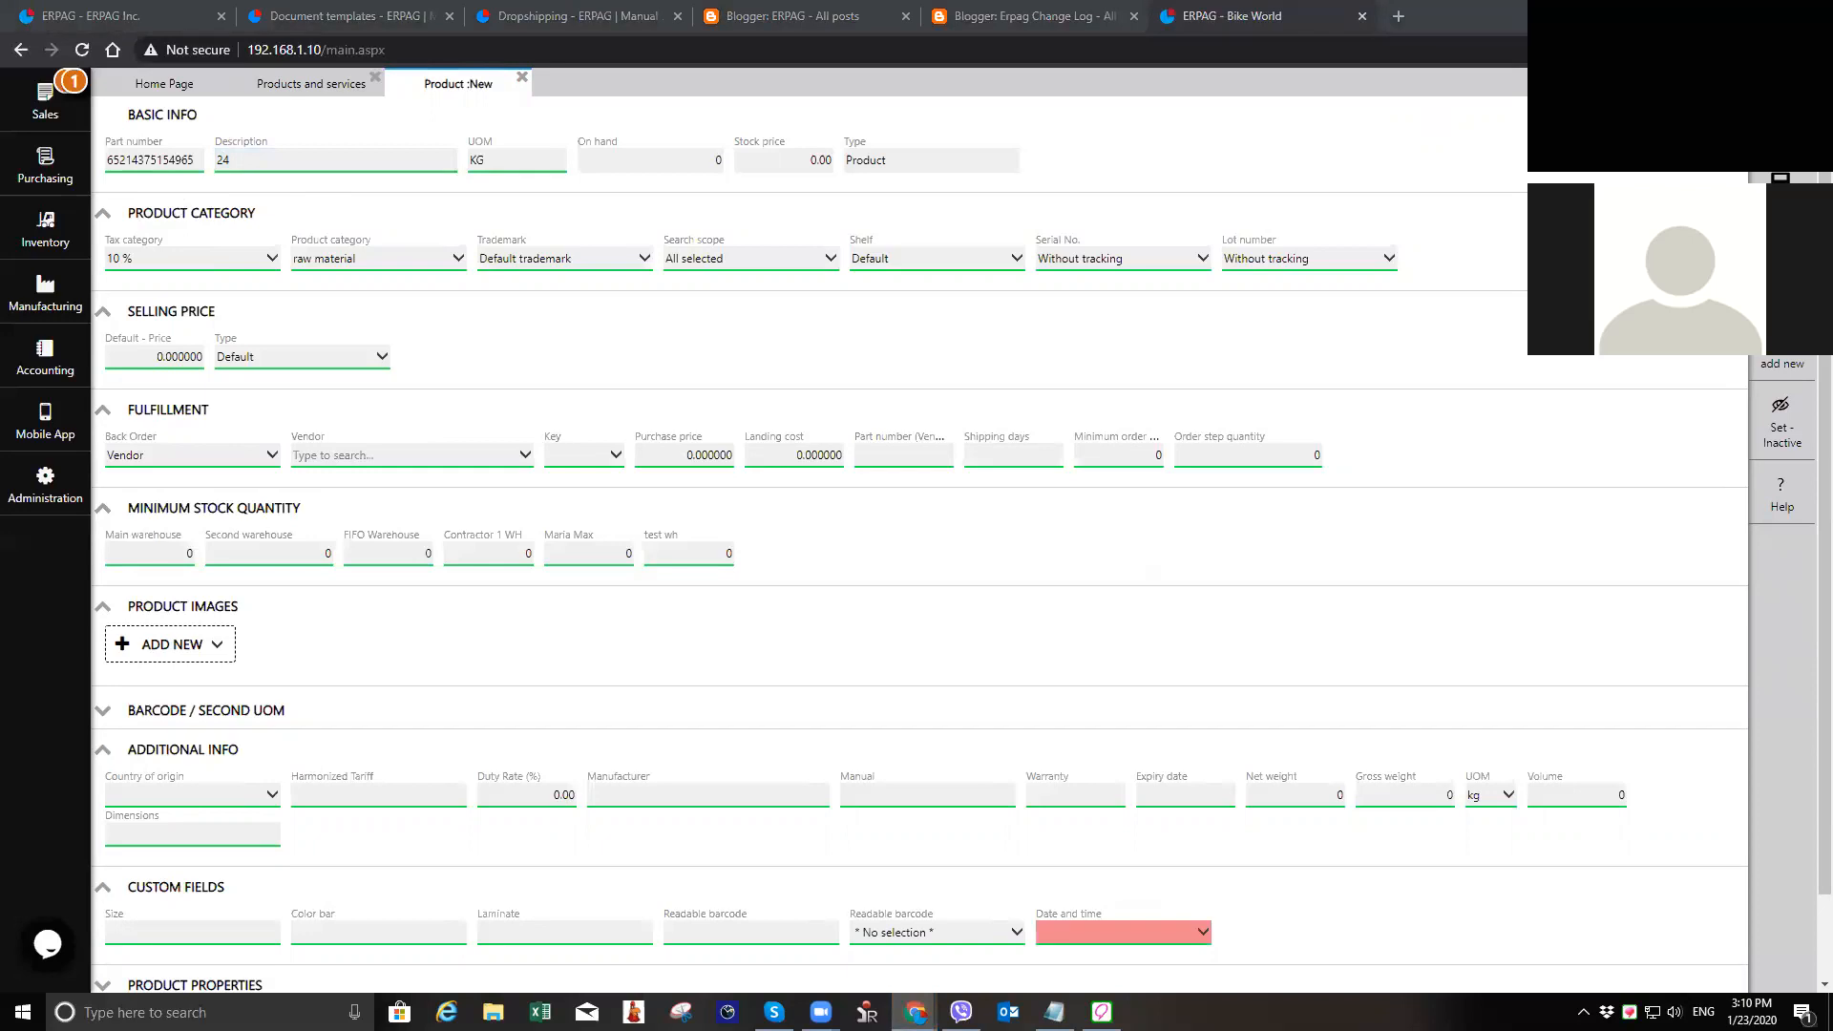
click(334, 163)
text(gauge sheet )
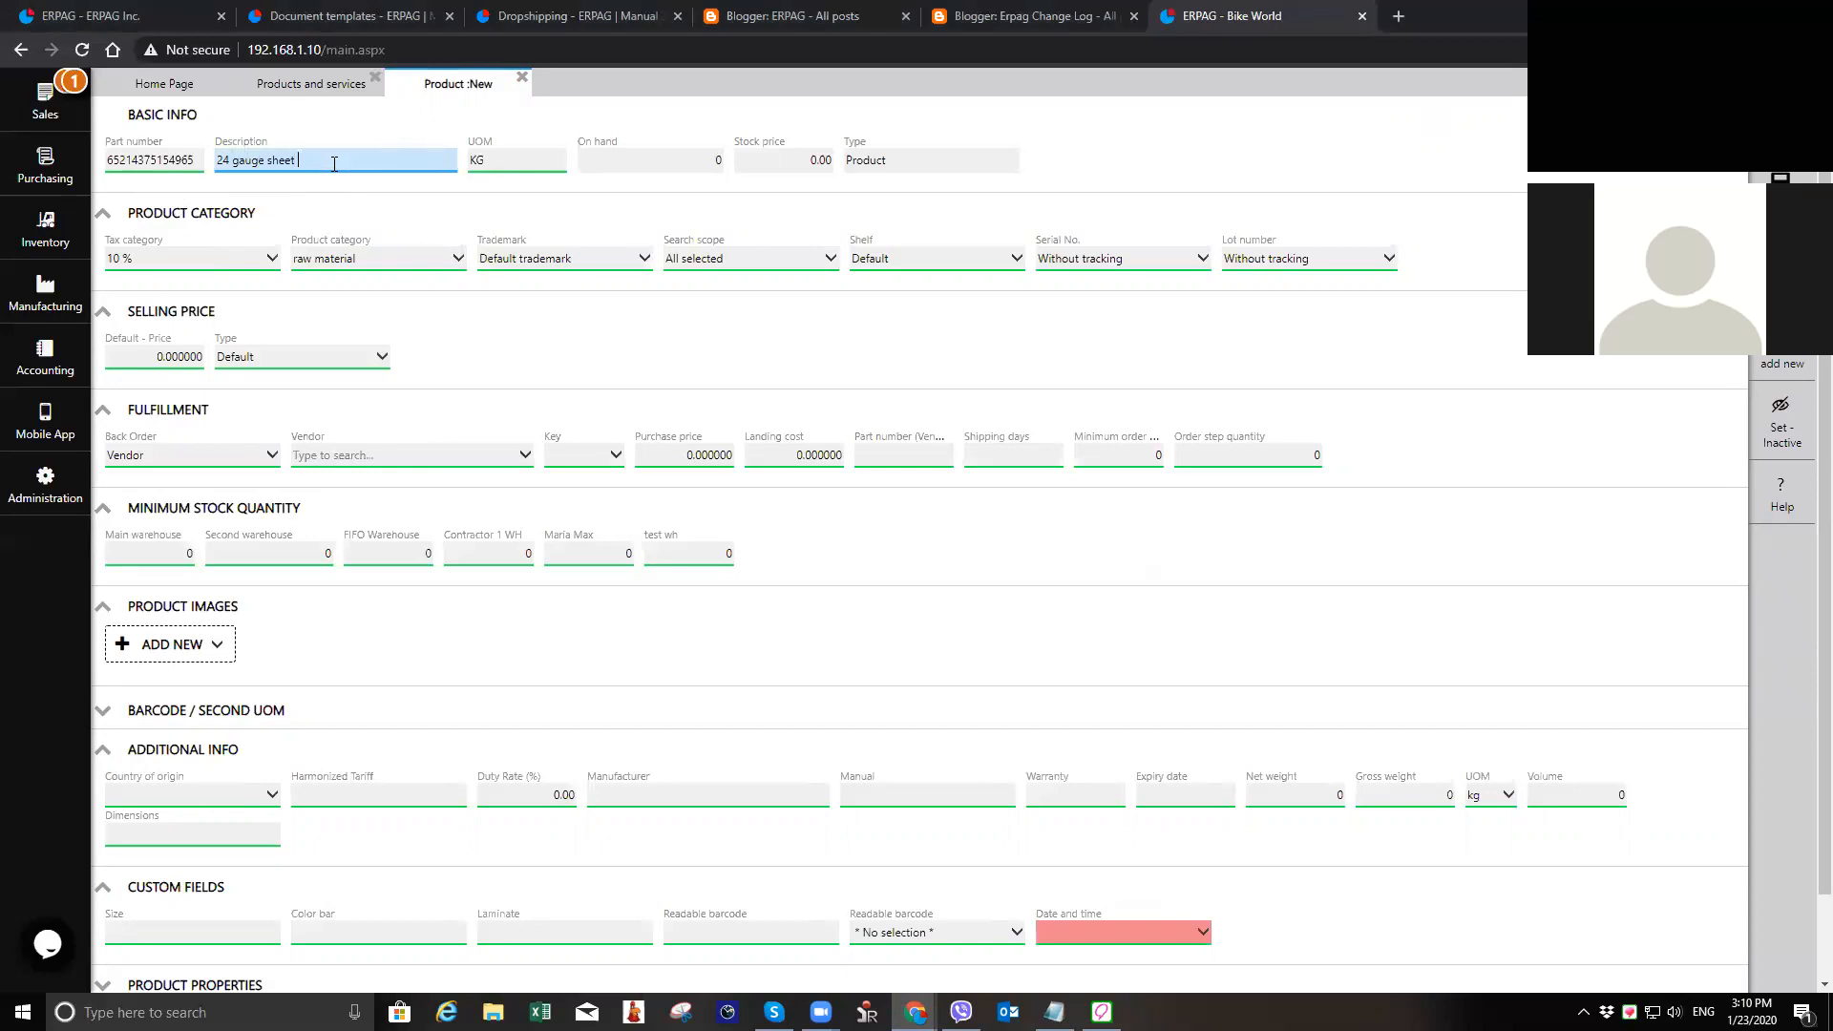
text(metal)
double_click(510, 160)
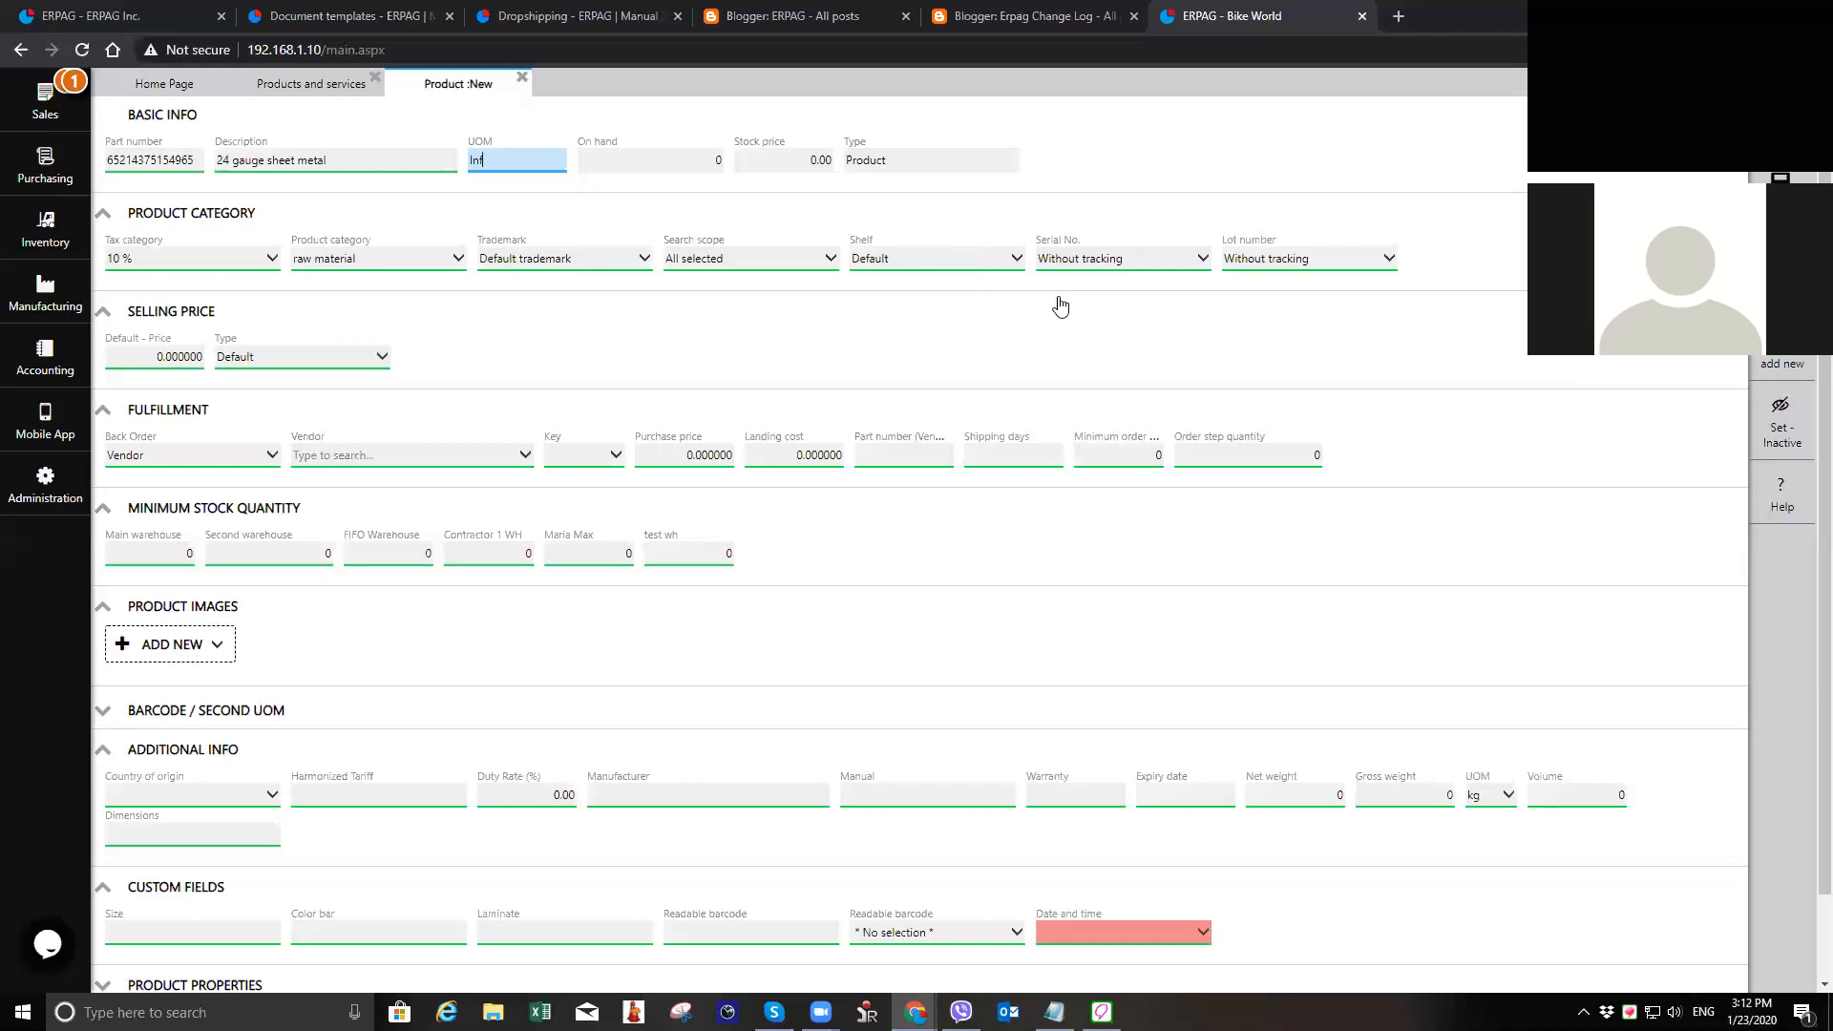
Step: Review the available product categories and shelves for the new product, keeping raw material and Default
click(408, 268)
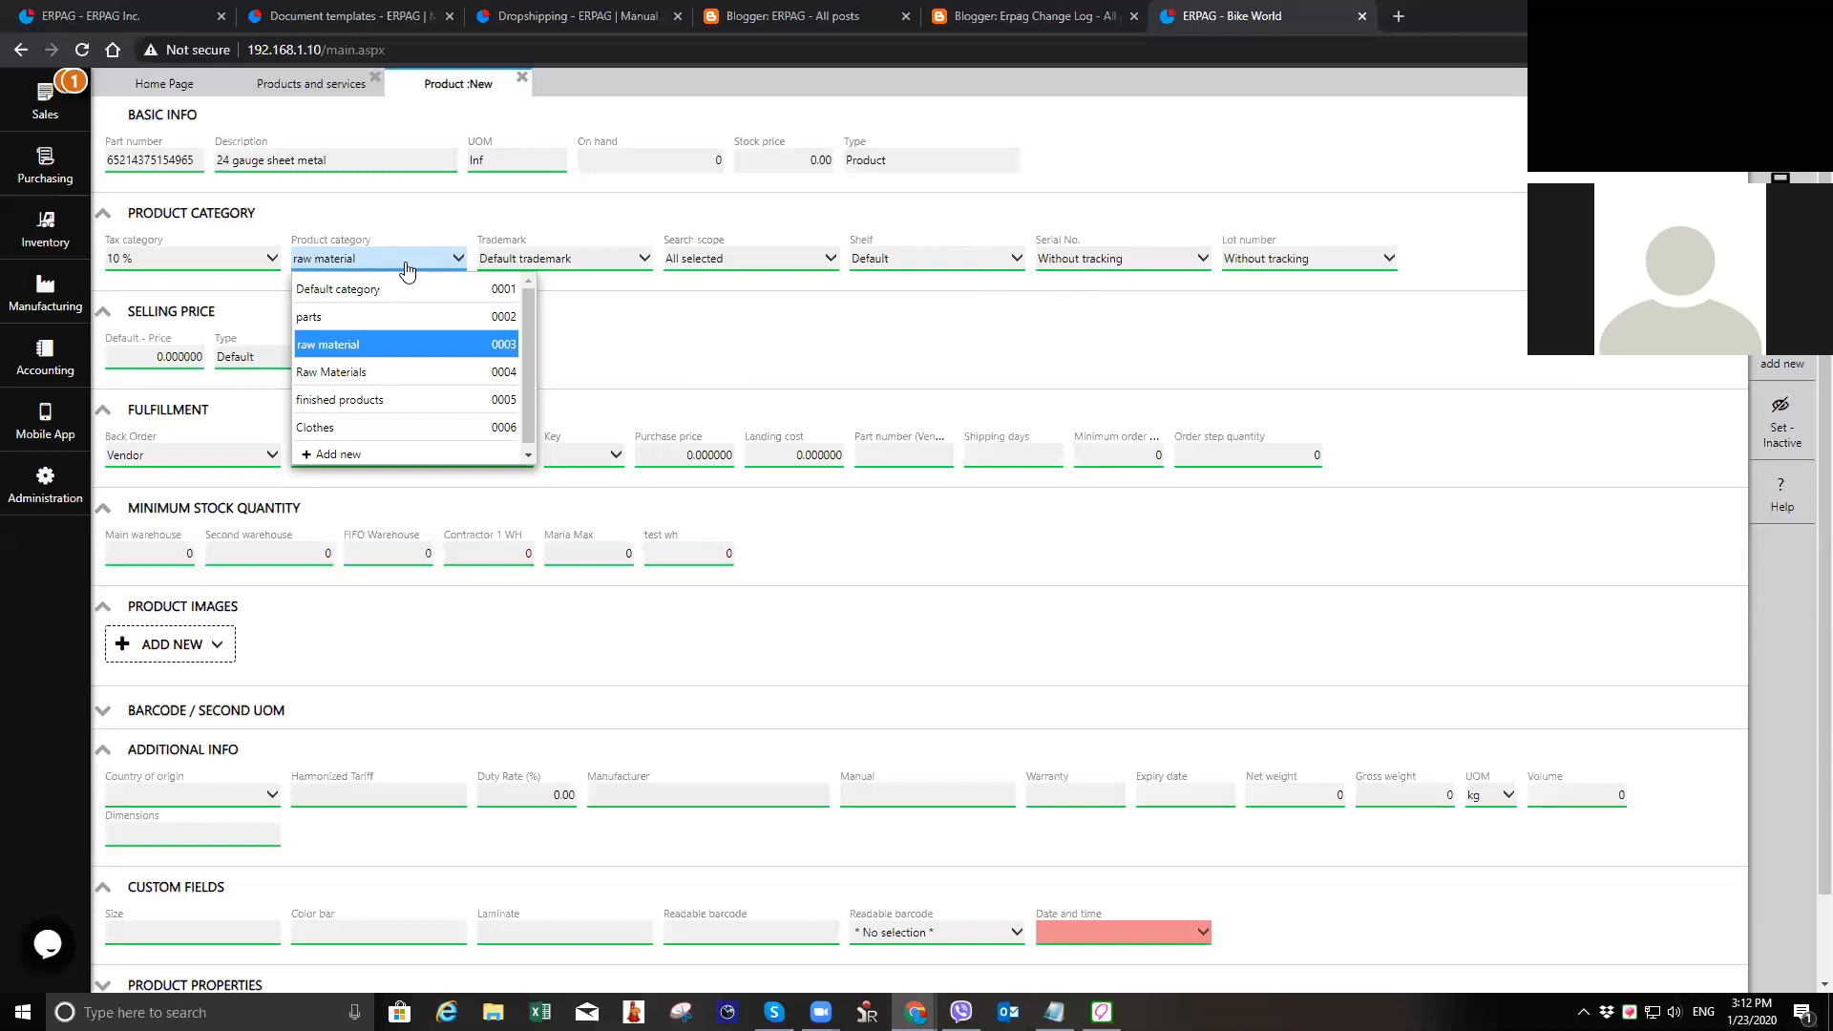
click(407, 270)
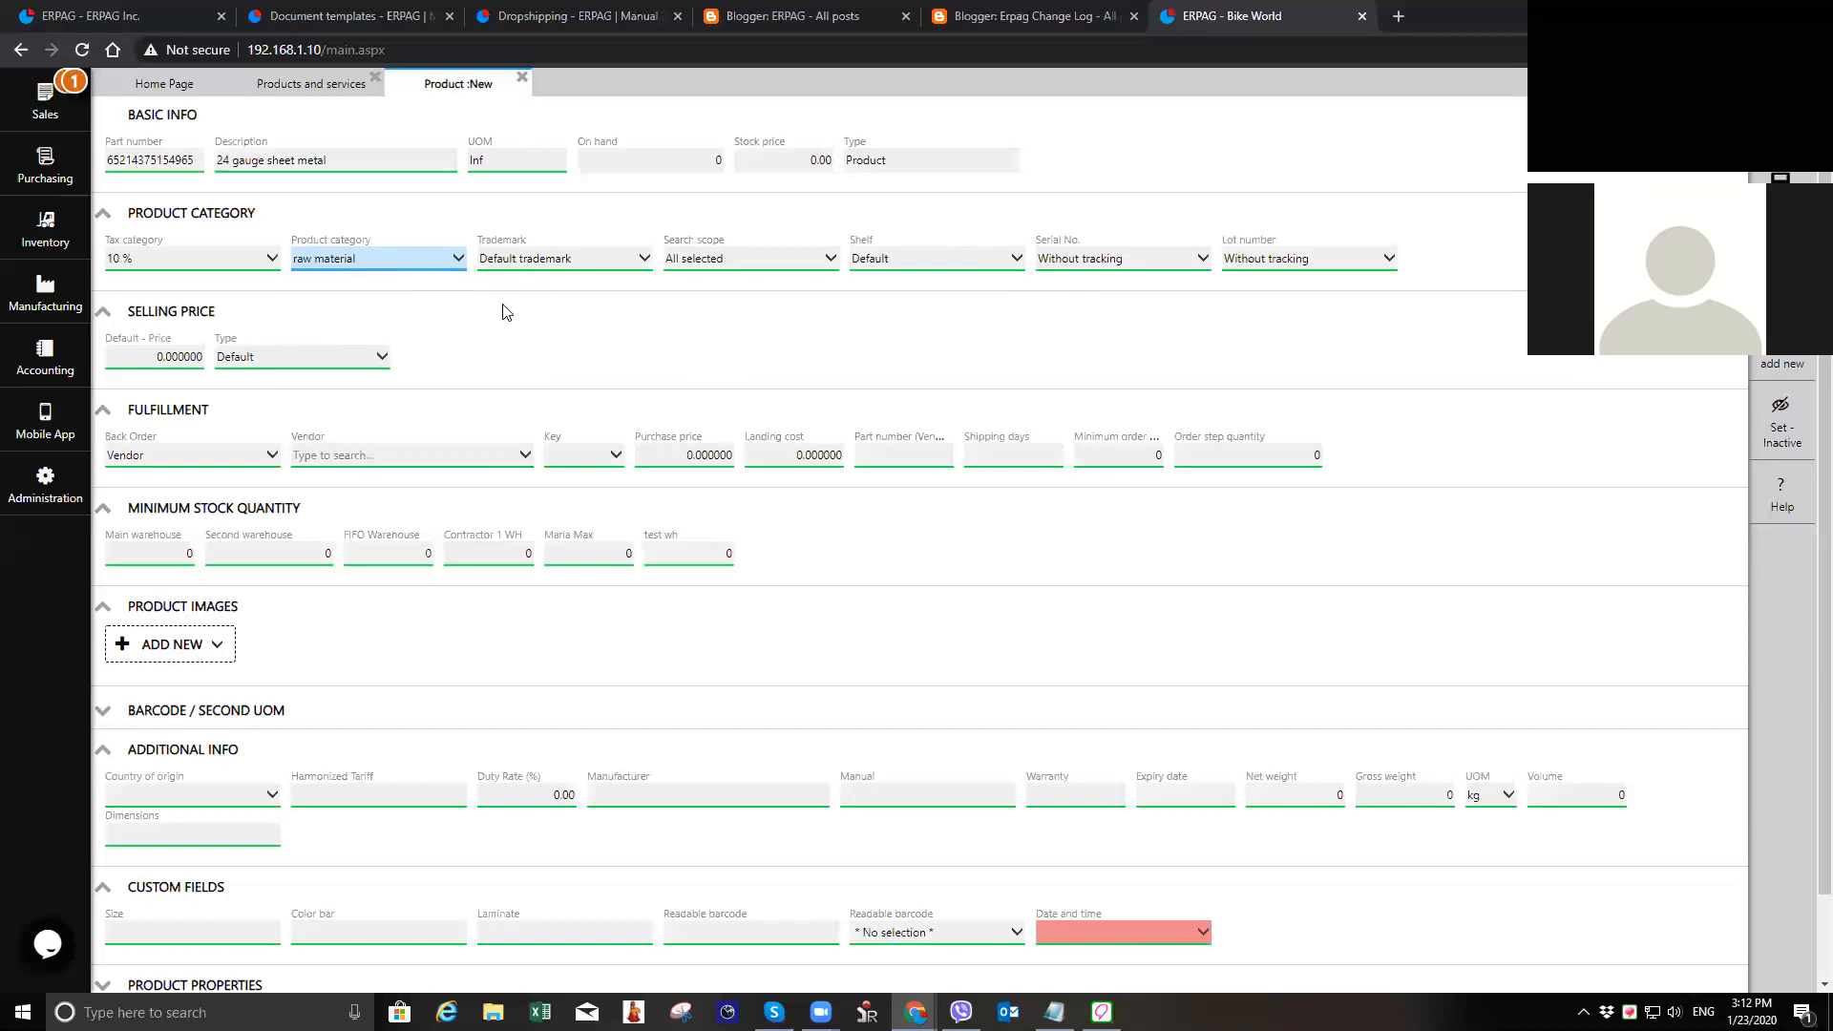
click(956, 271)
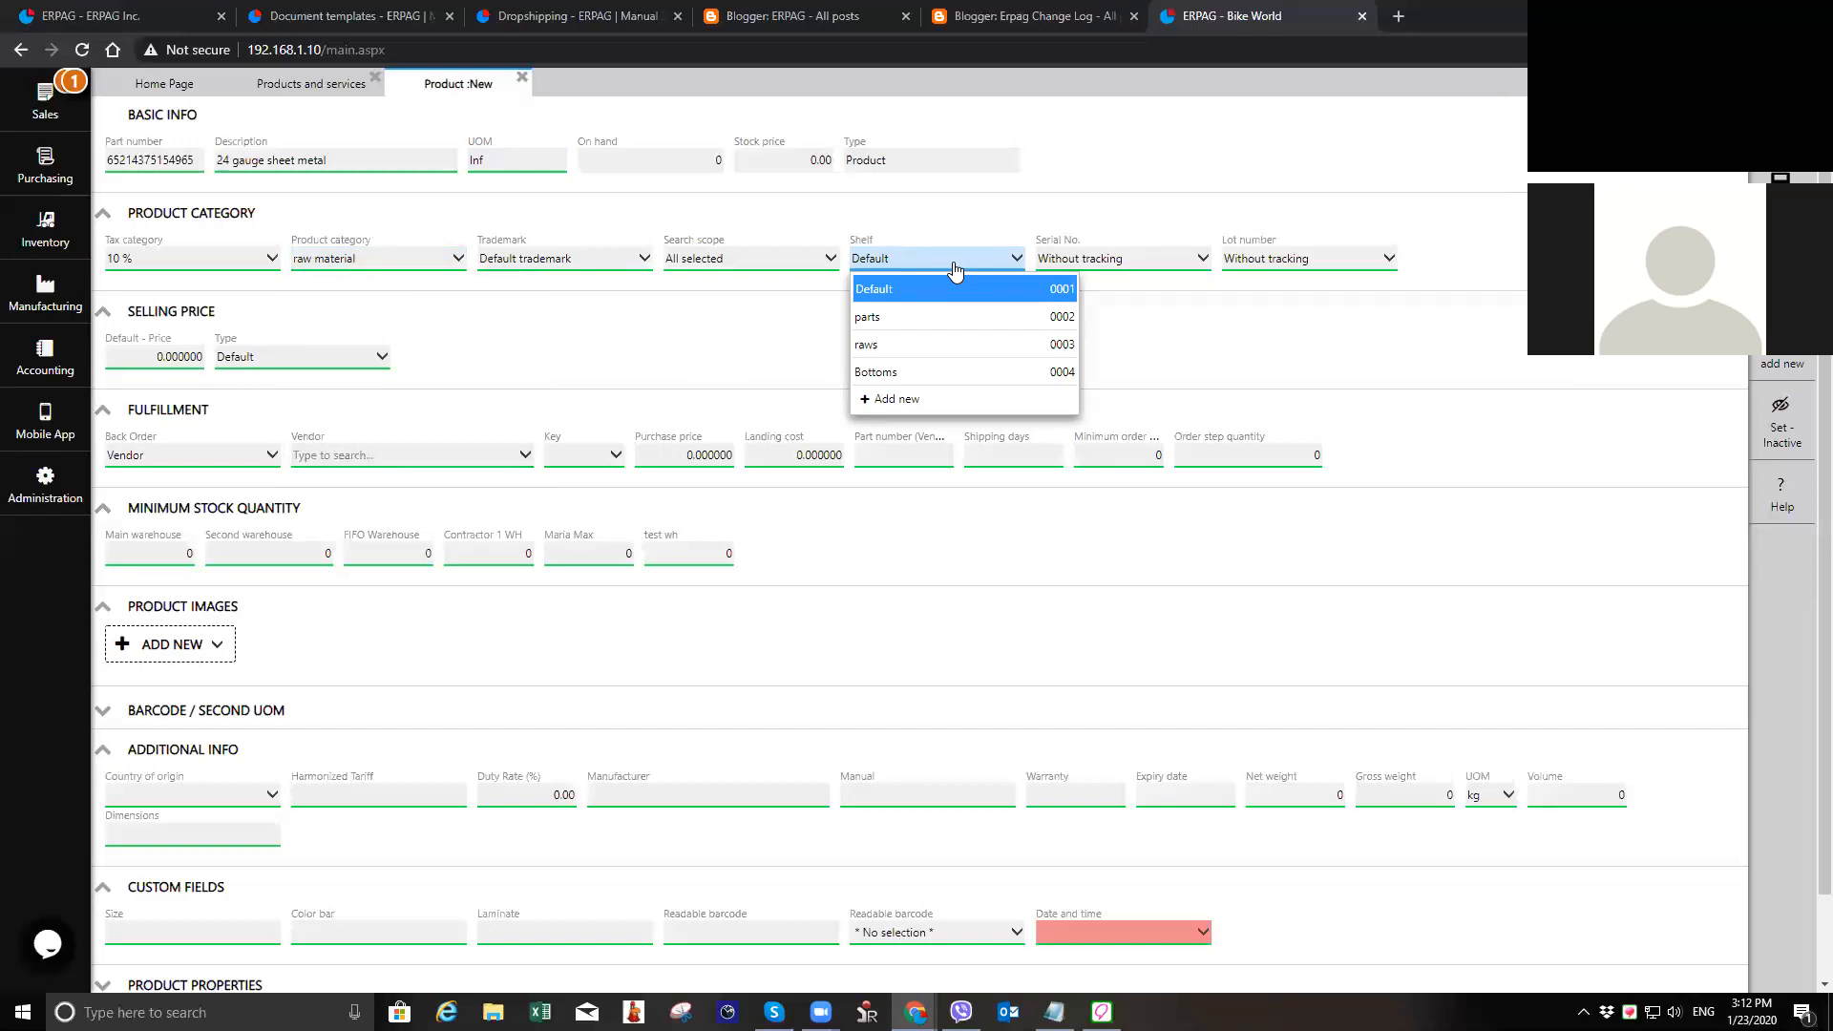
click(956, 271)
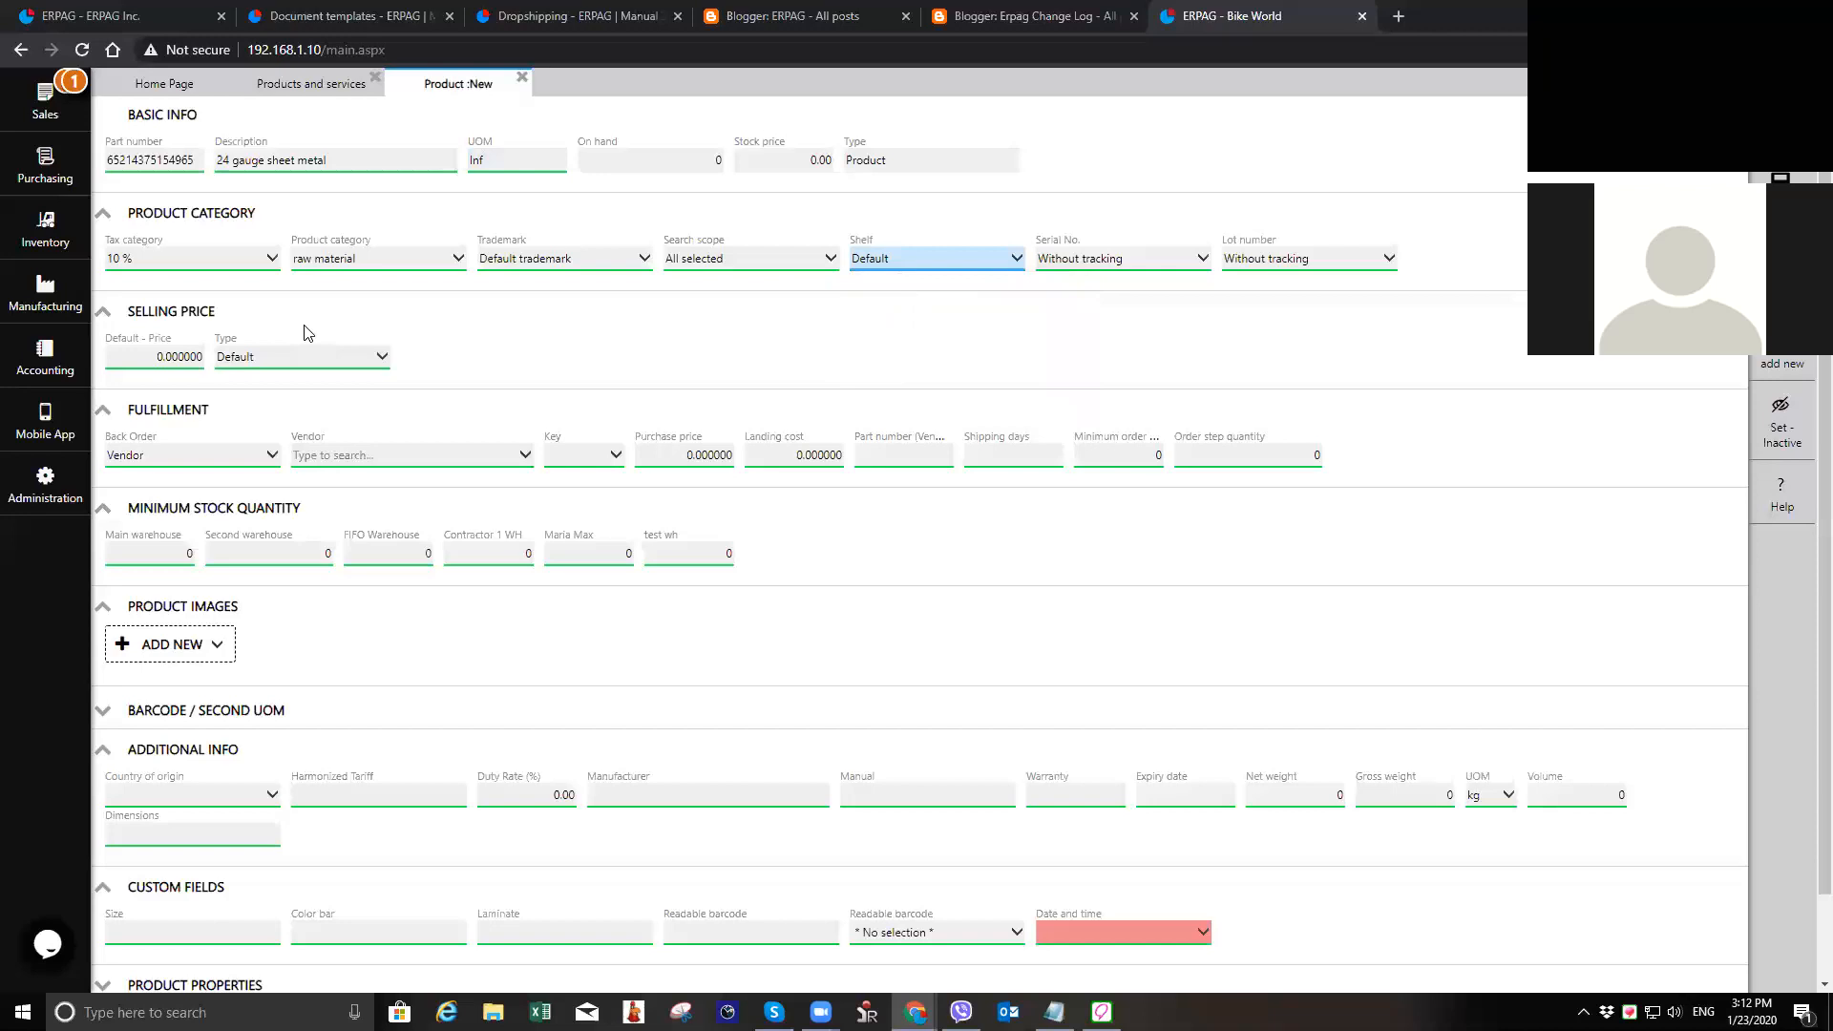
Step: Open the inventory pick list report, examine the shelf assigned to each order item, and close the report
click(44, 229)
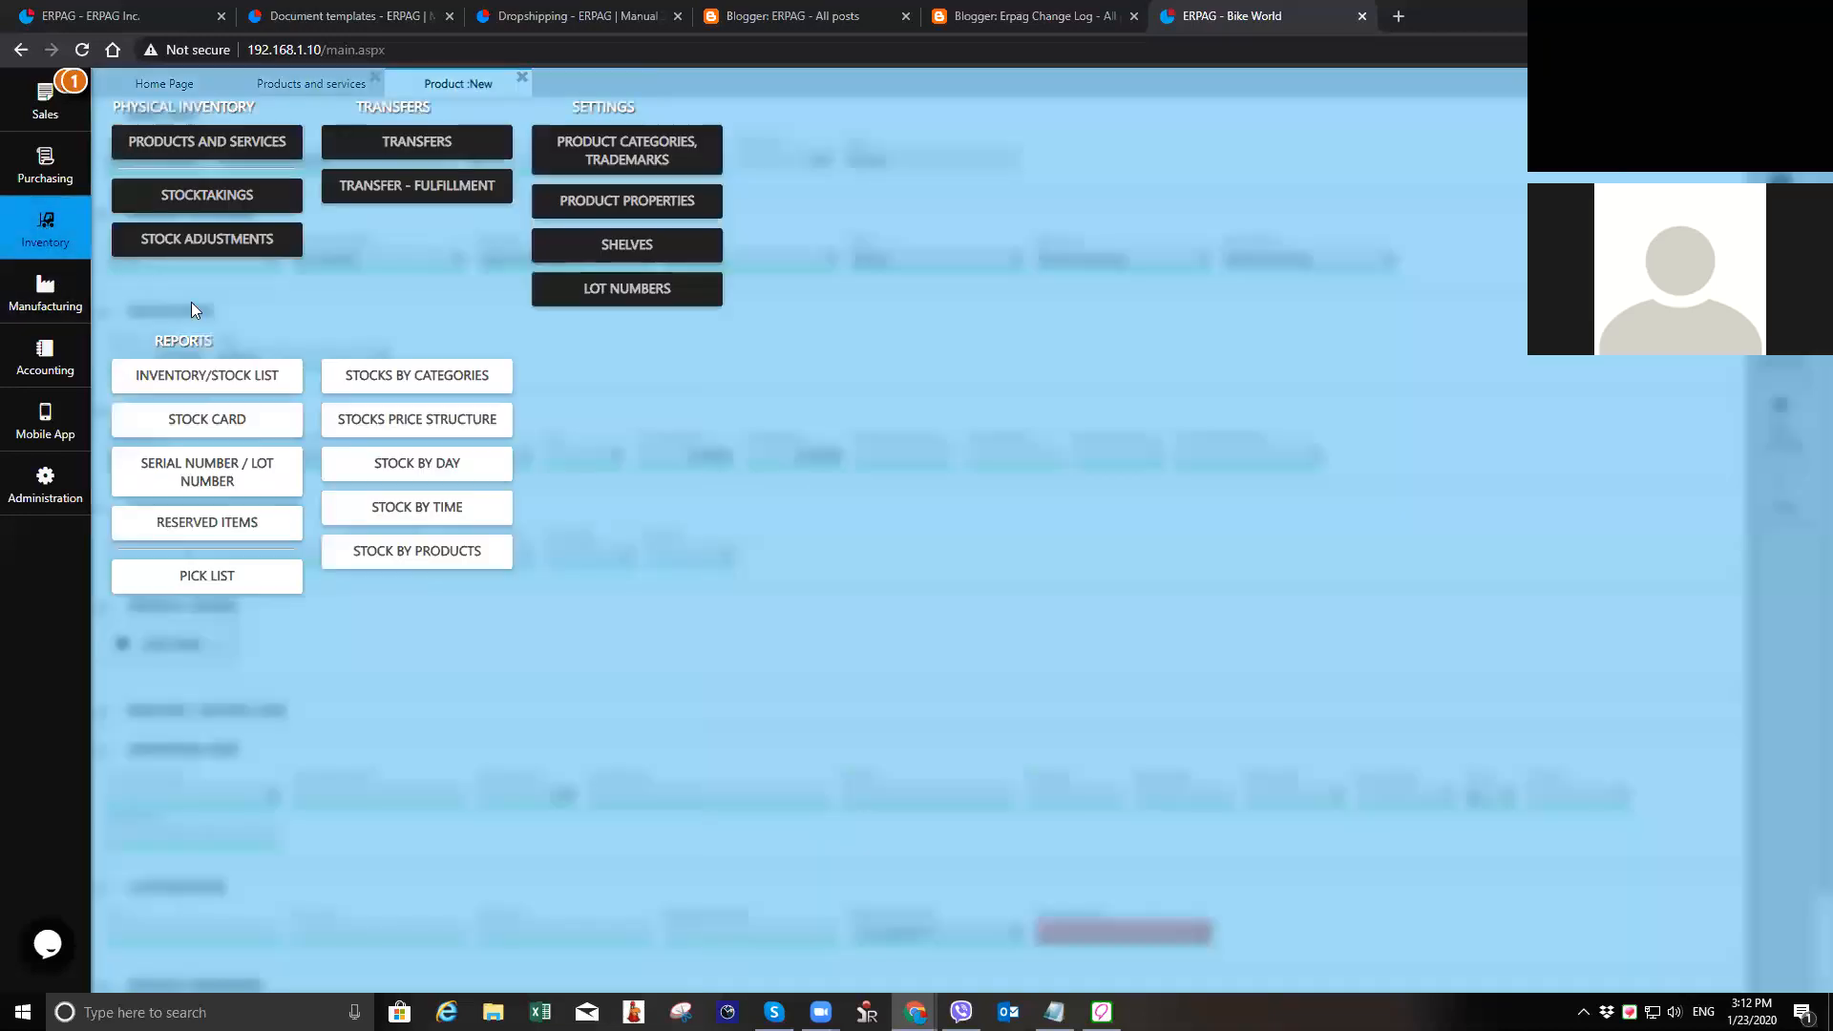
click(229, 578)
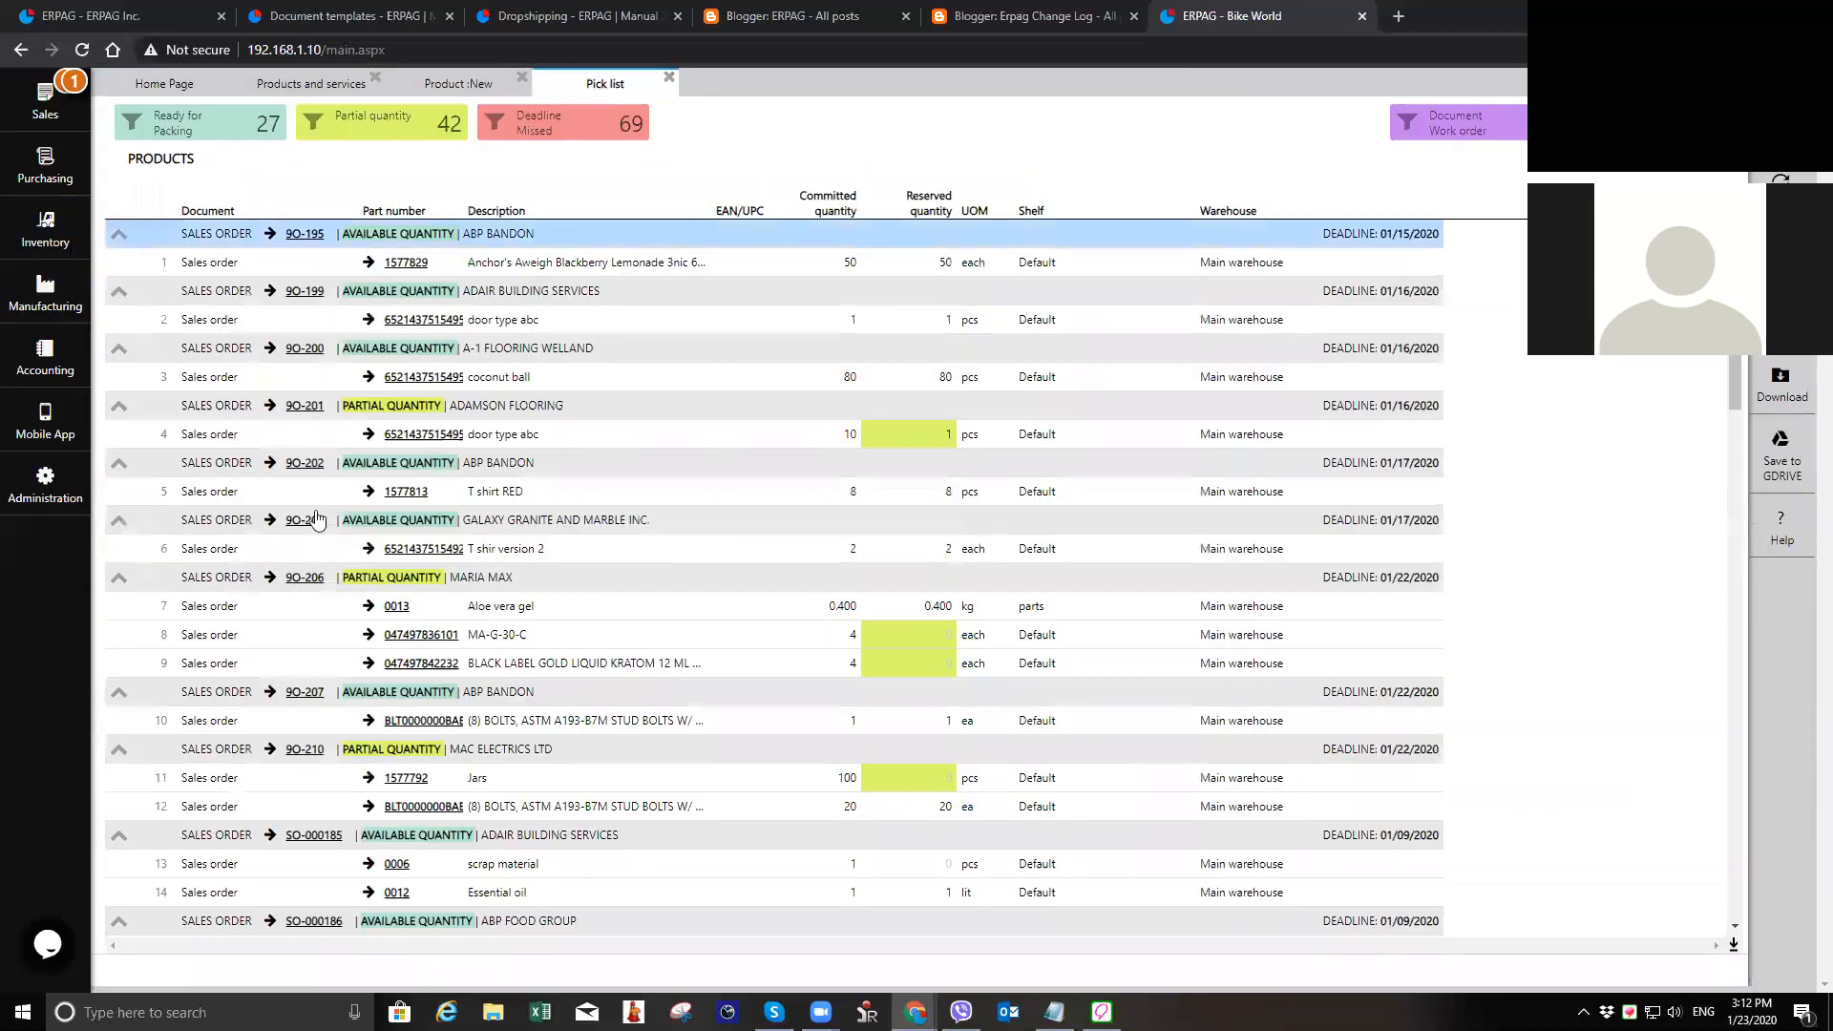
scroll(264, 374, down, 10)
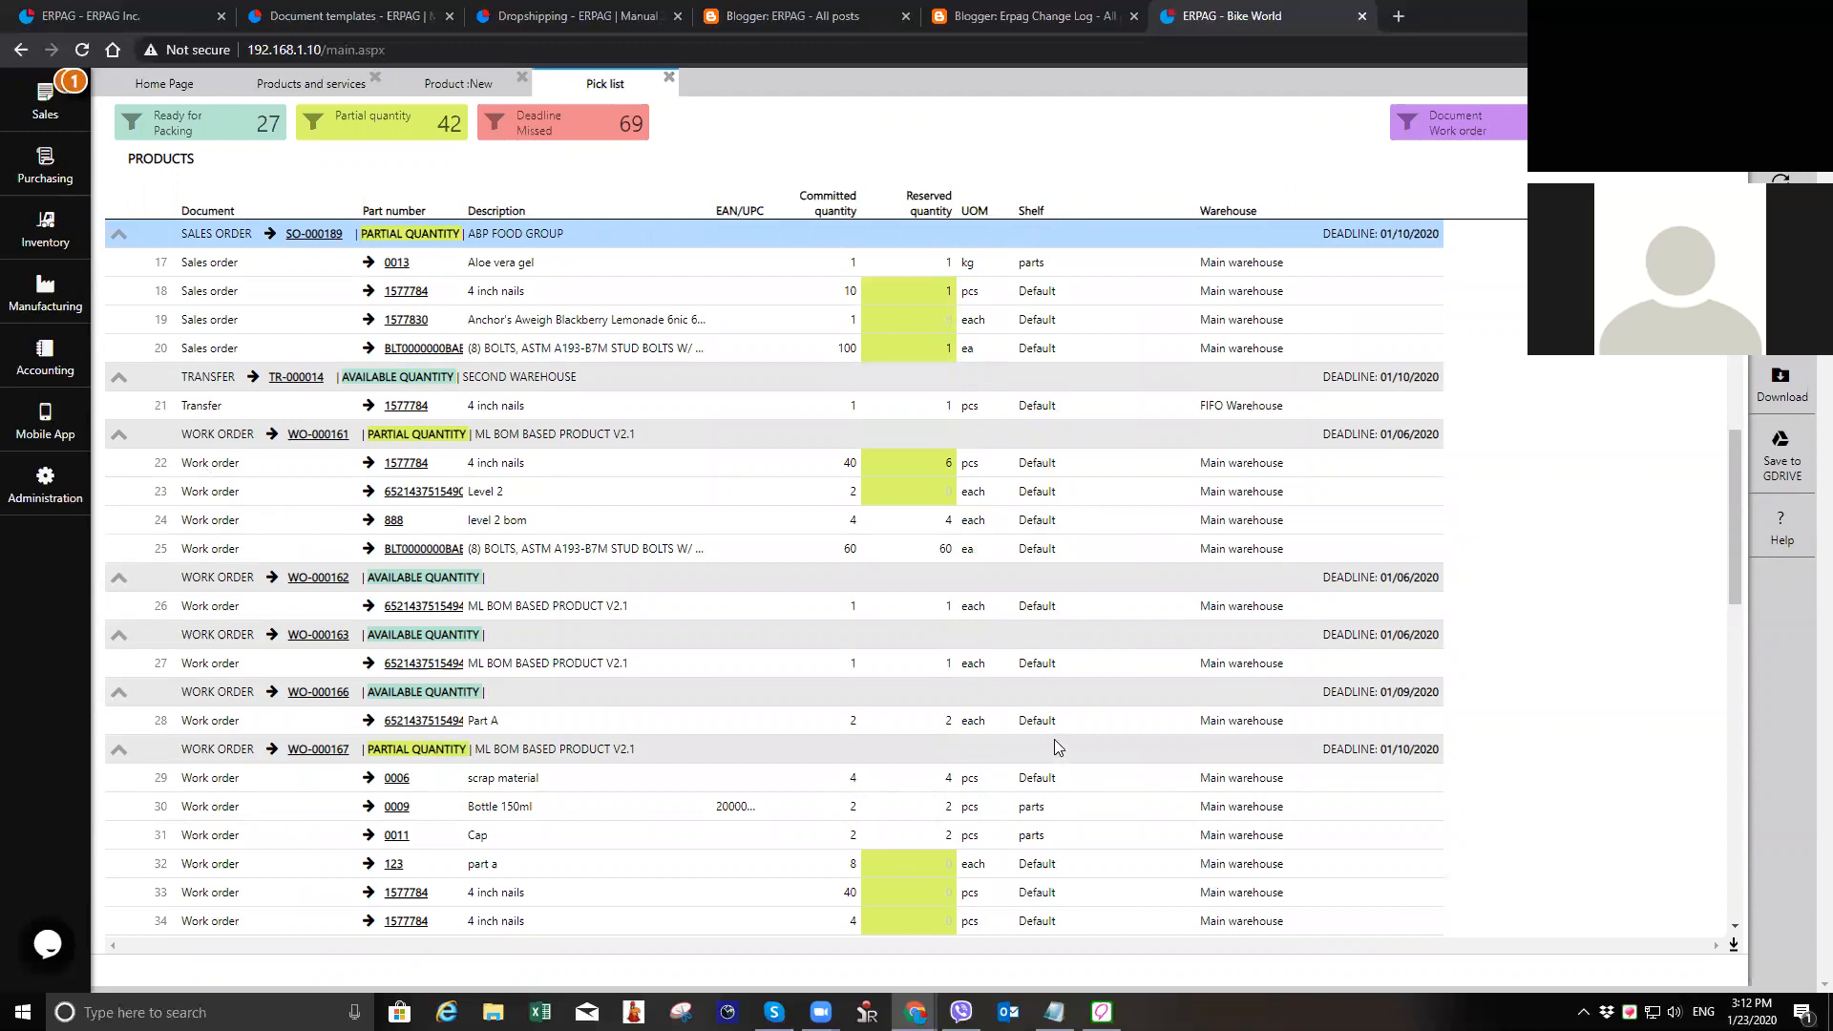
click(668, 77)
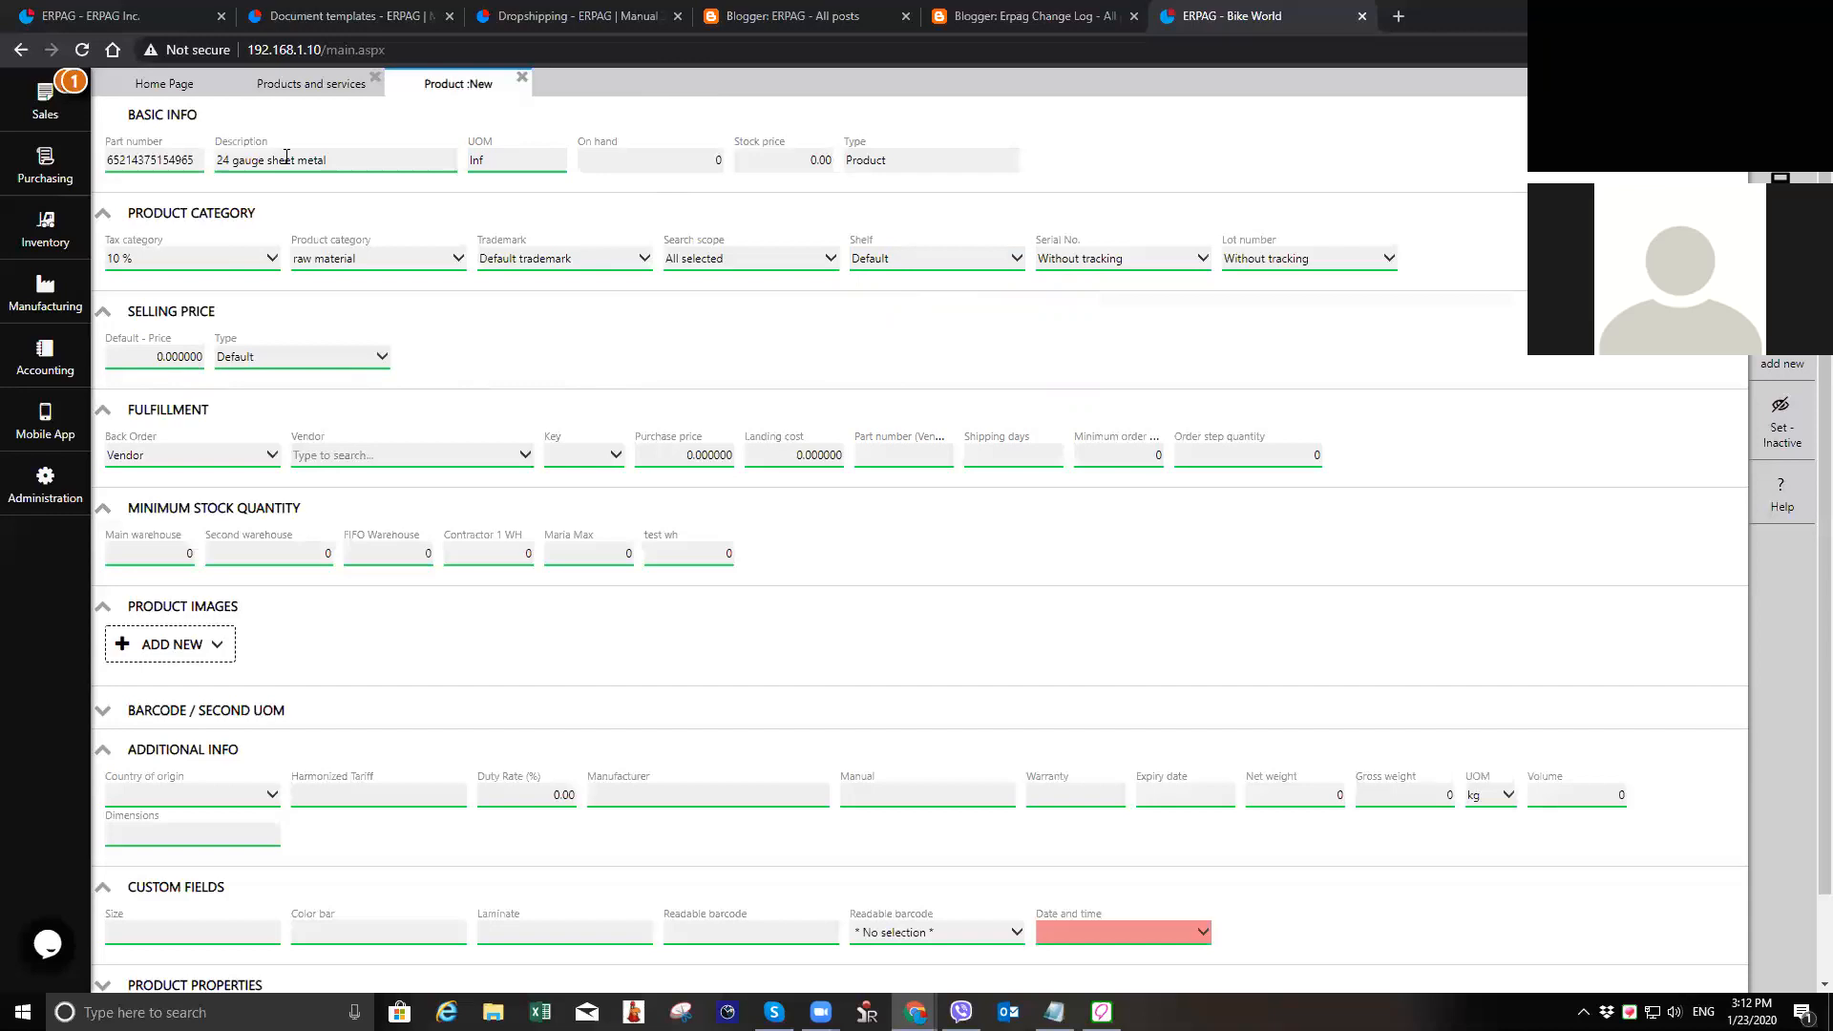
Step: Review the back order options and available vendors for the sheet metal product, and set its back order to Multiple suppliers
click(254, 459)
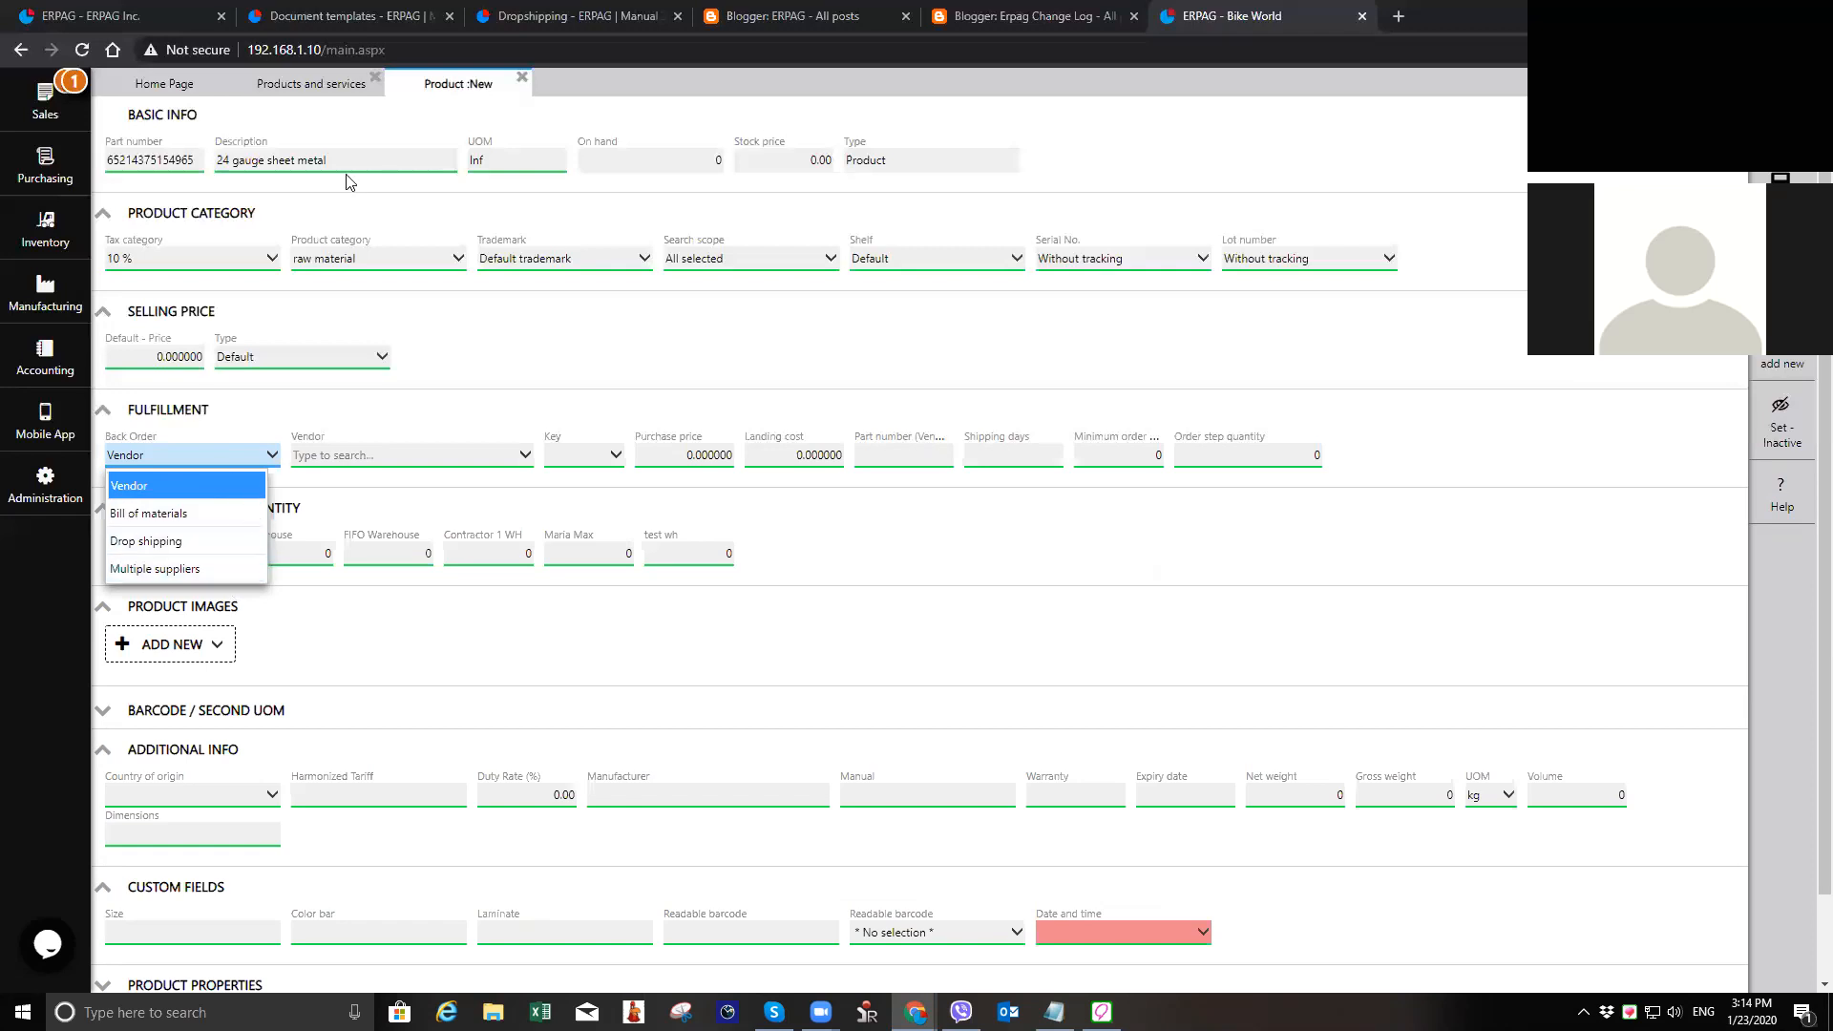
click(219, 489)
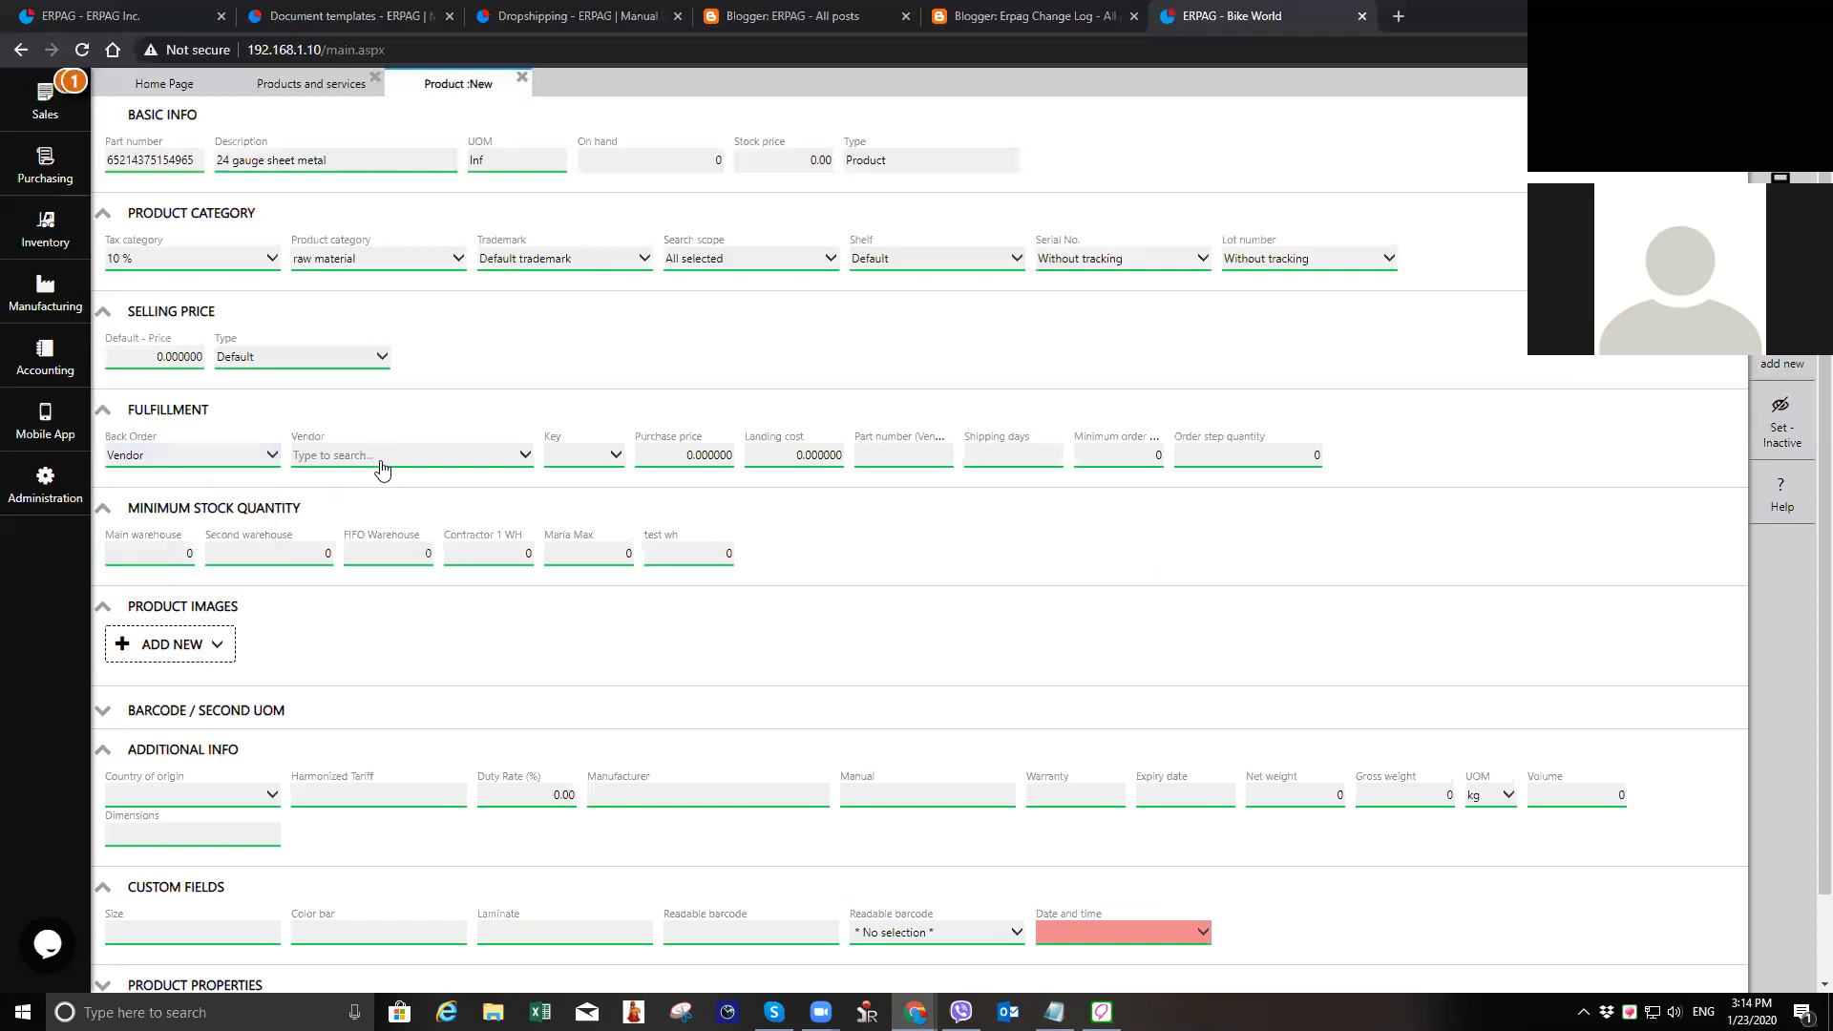
click(378, 458)
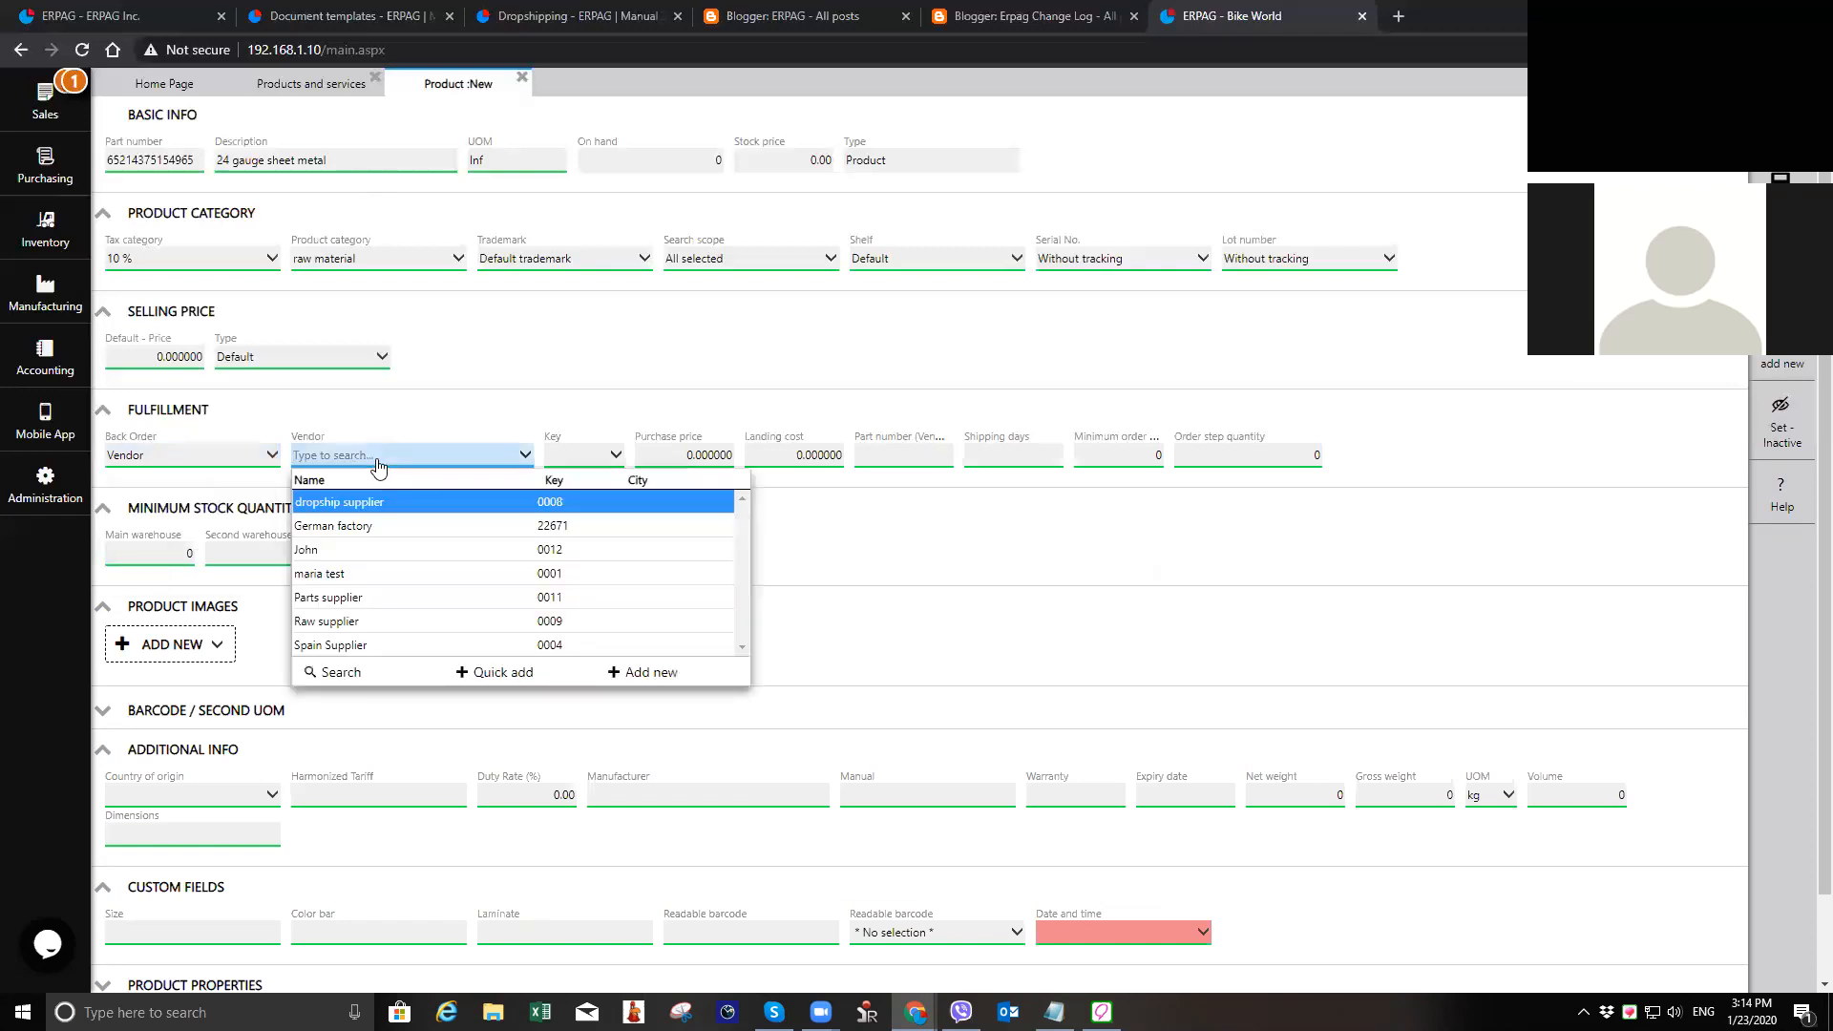
click(238, 466)
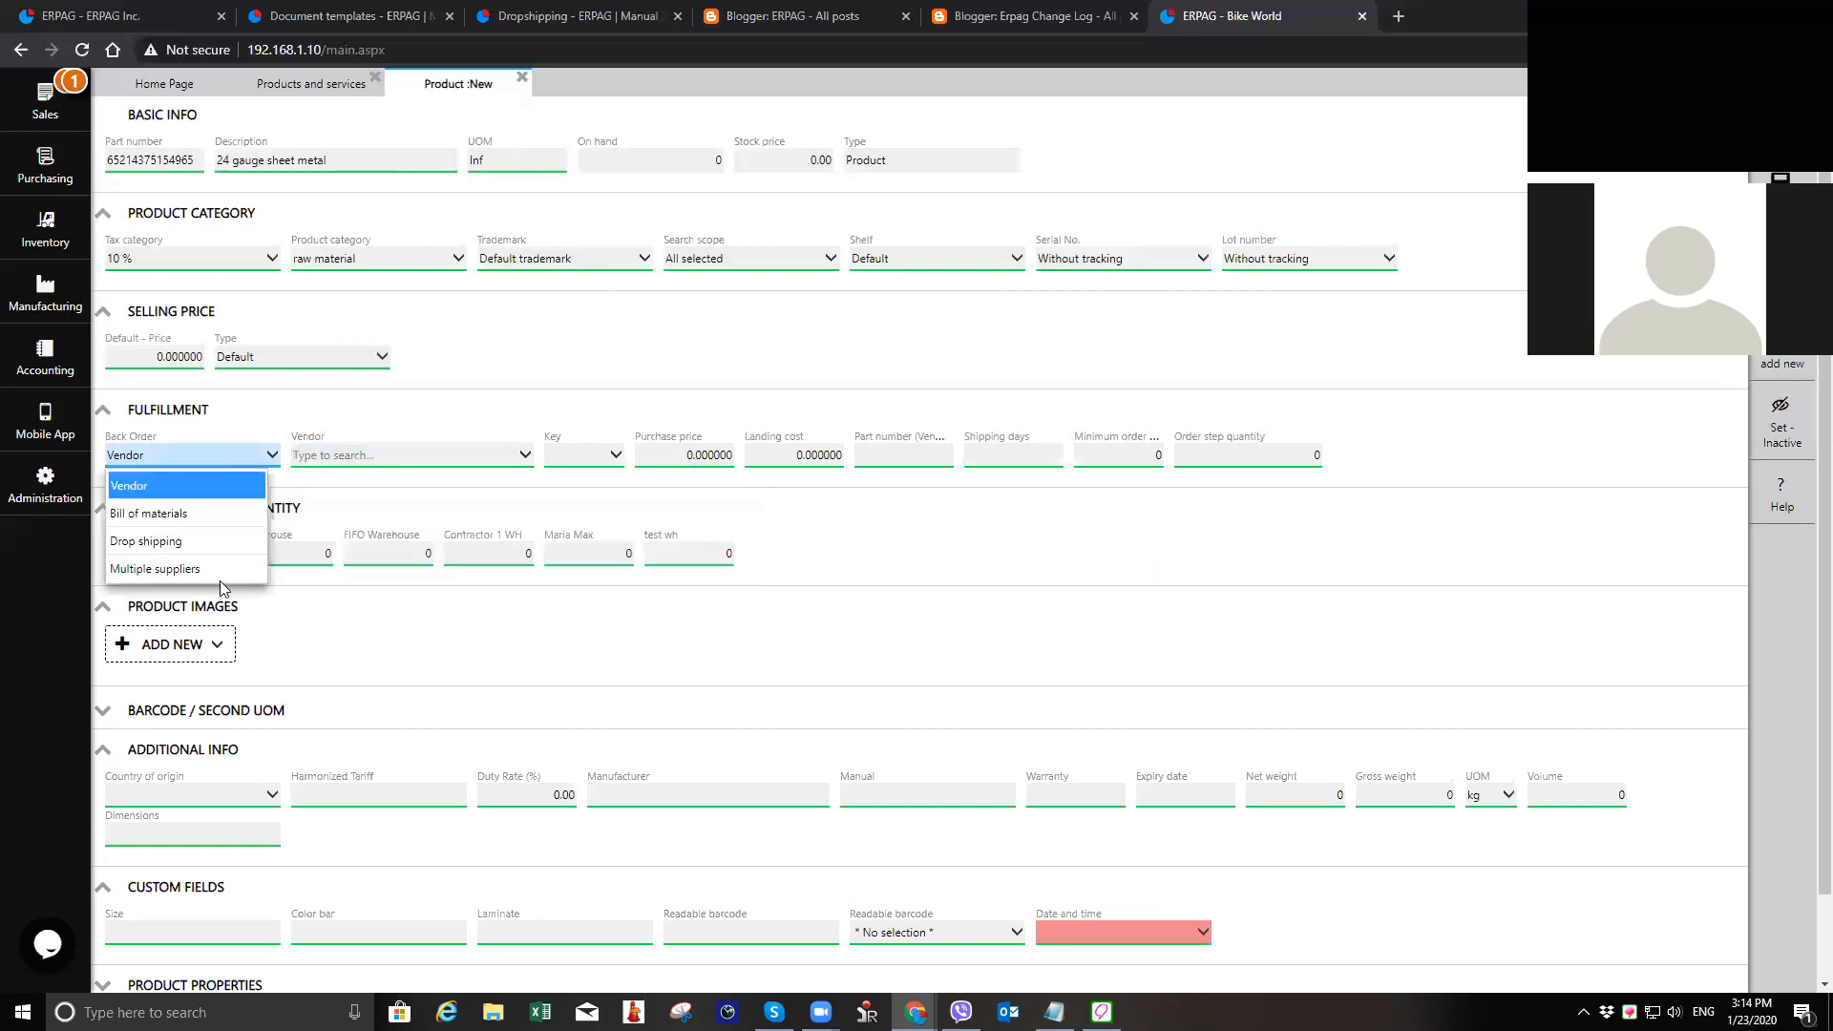
click(221, 569)
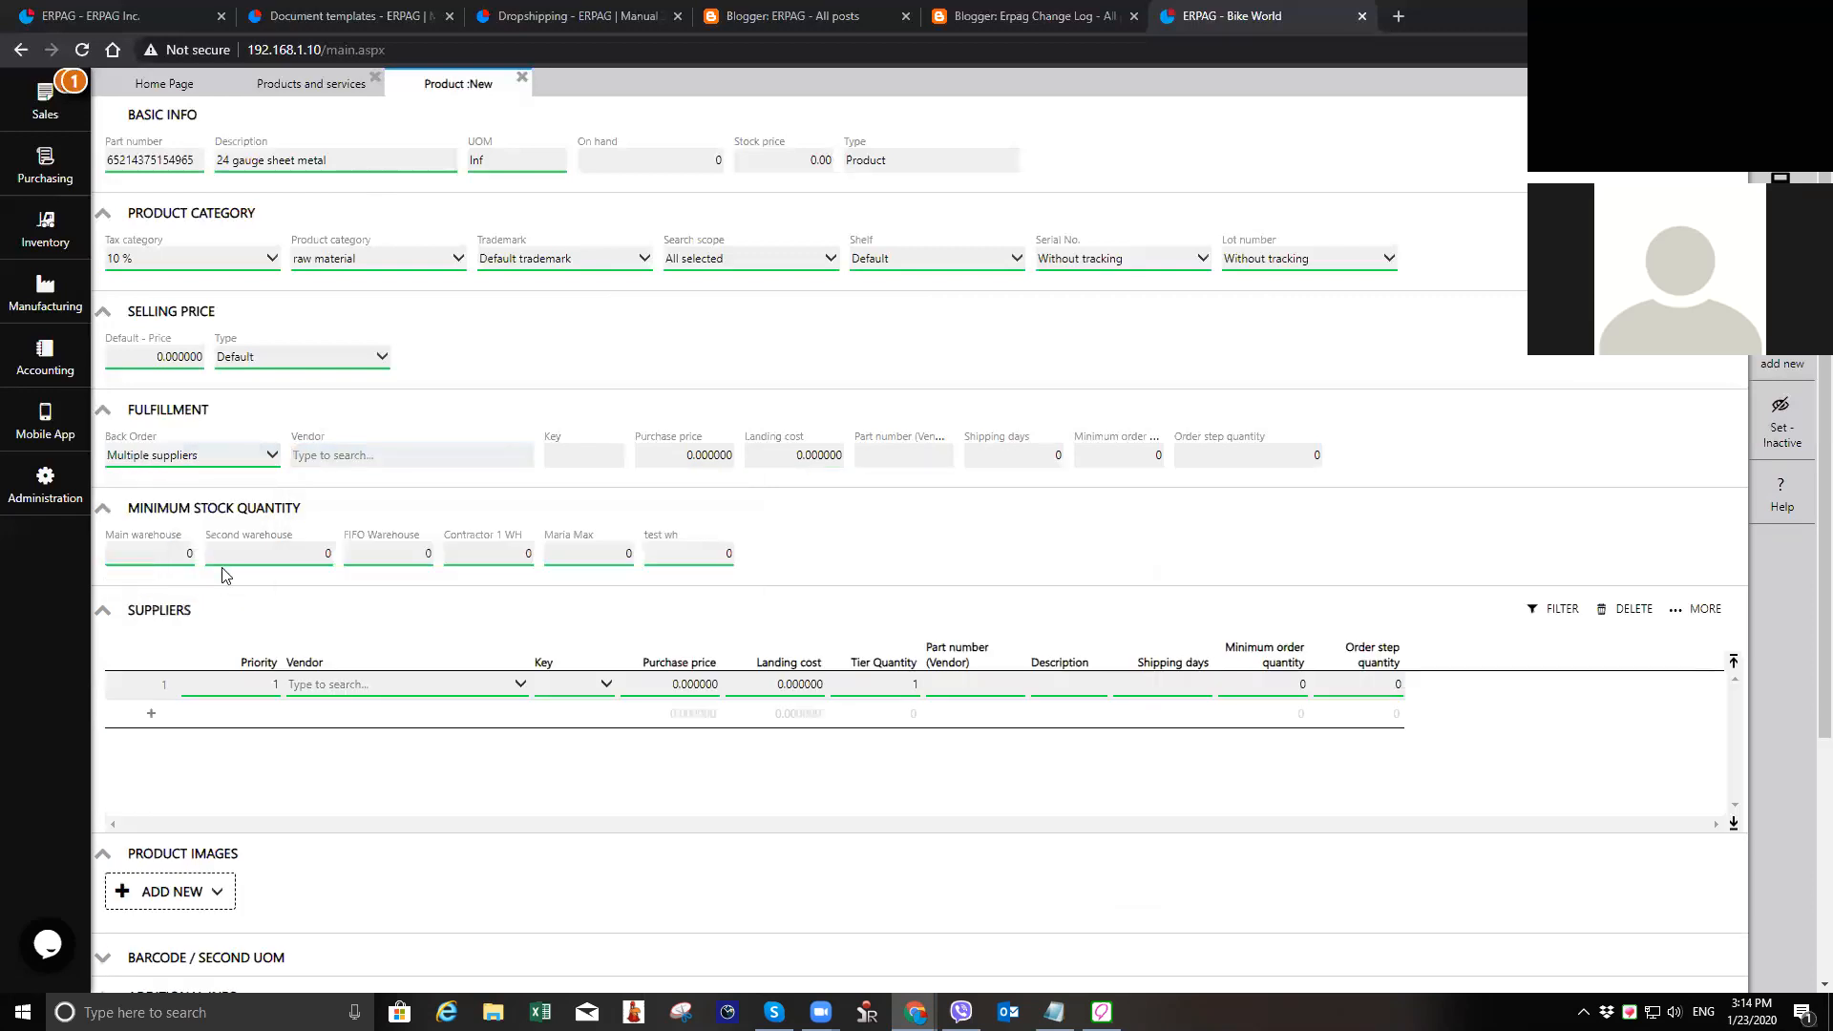
Step: Add Raw supplier as the first supplier with a purchase price of 1.1 and 5 shipping days
click(458, 685)
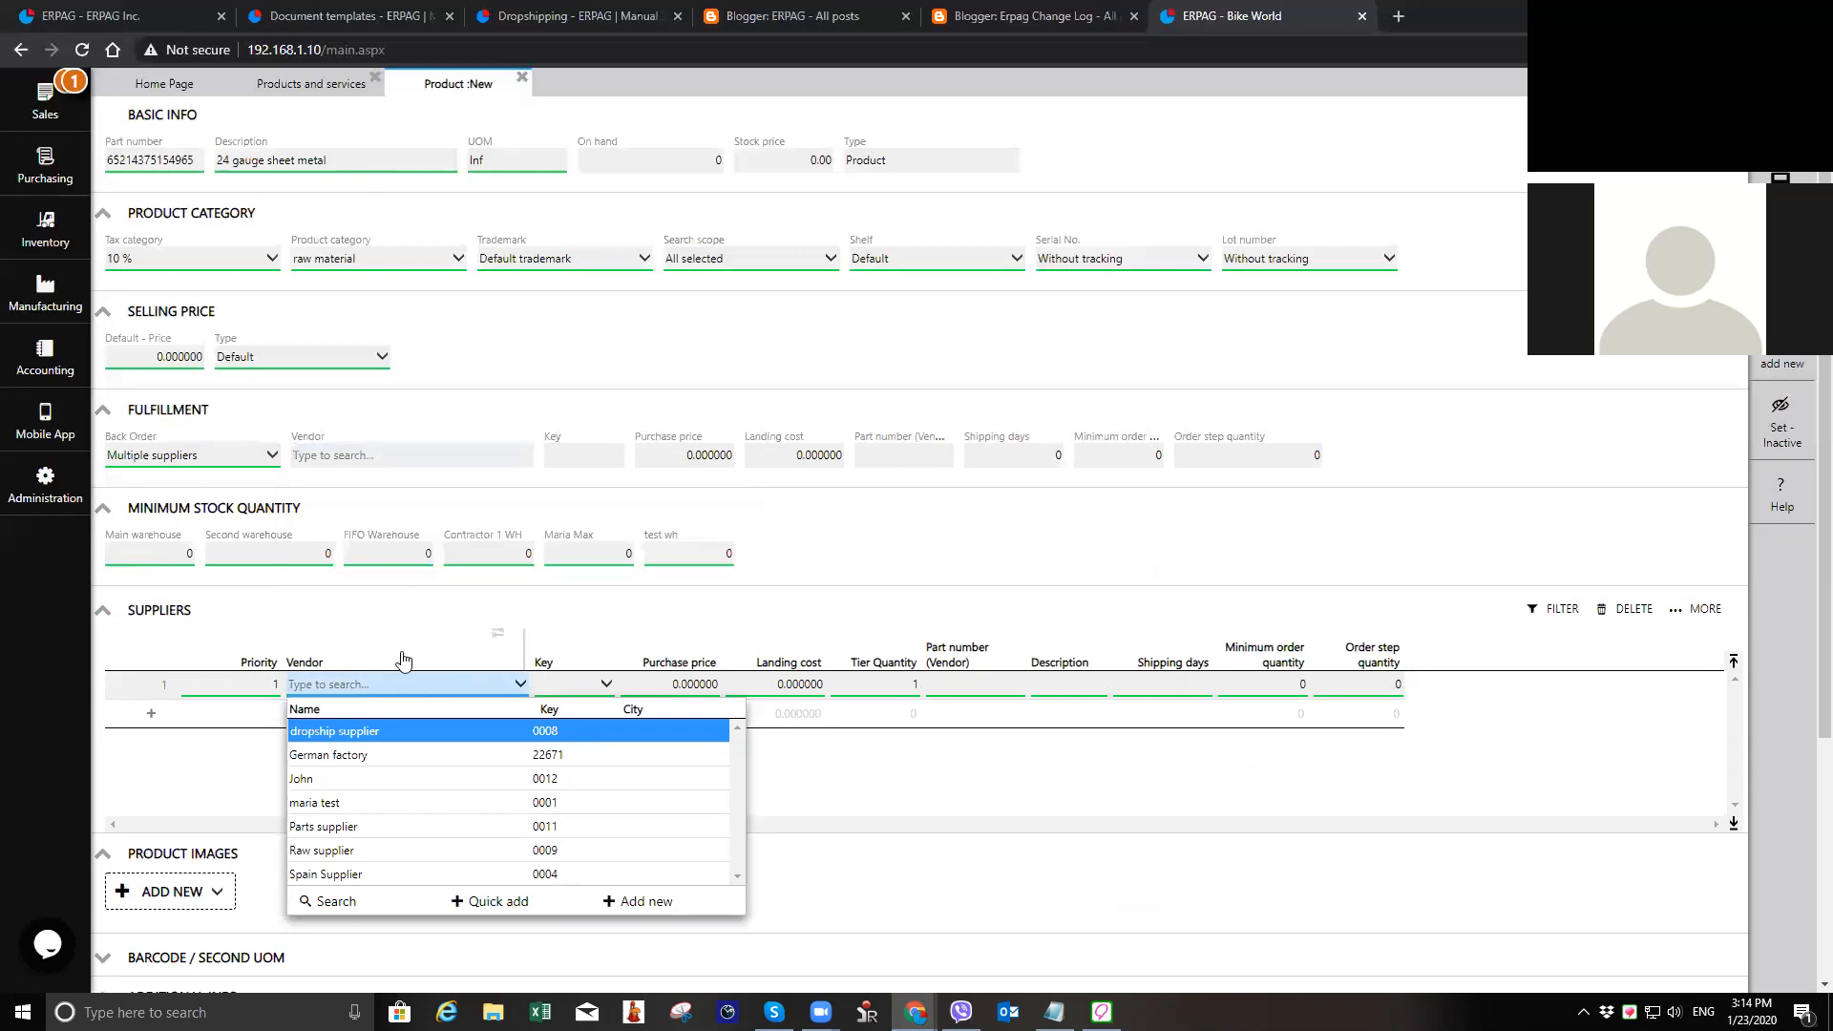
click(439, 851)
key(Tab)
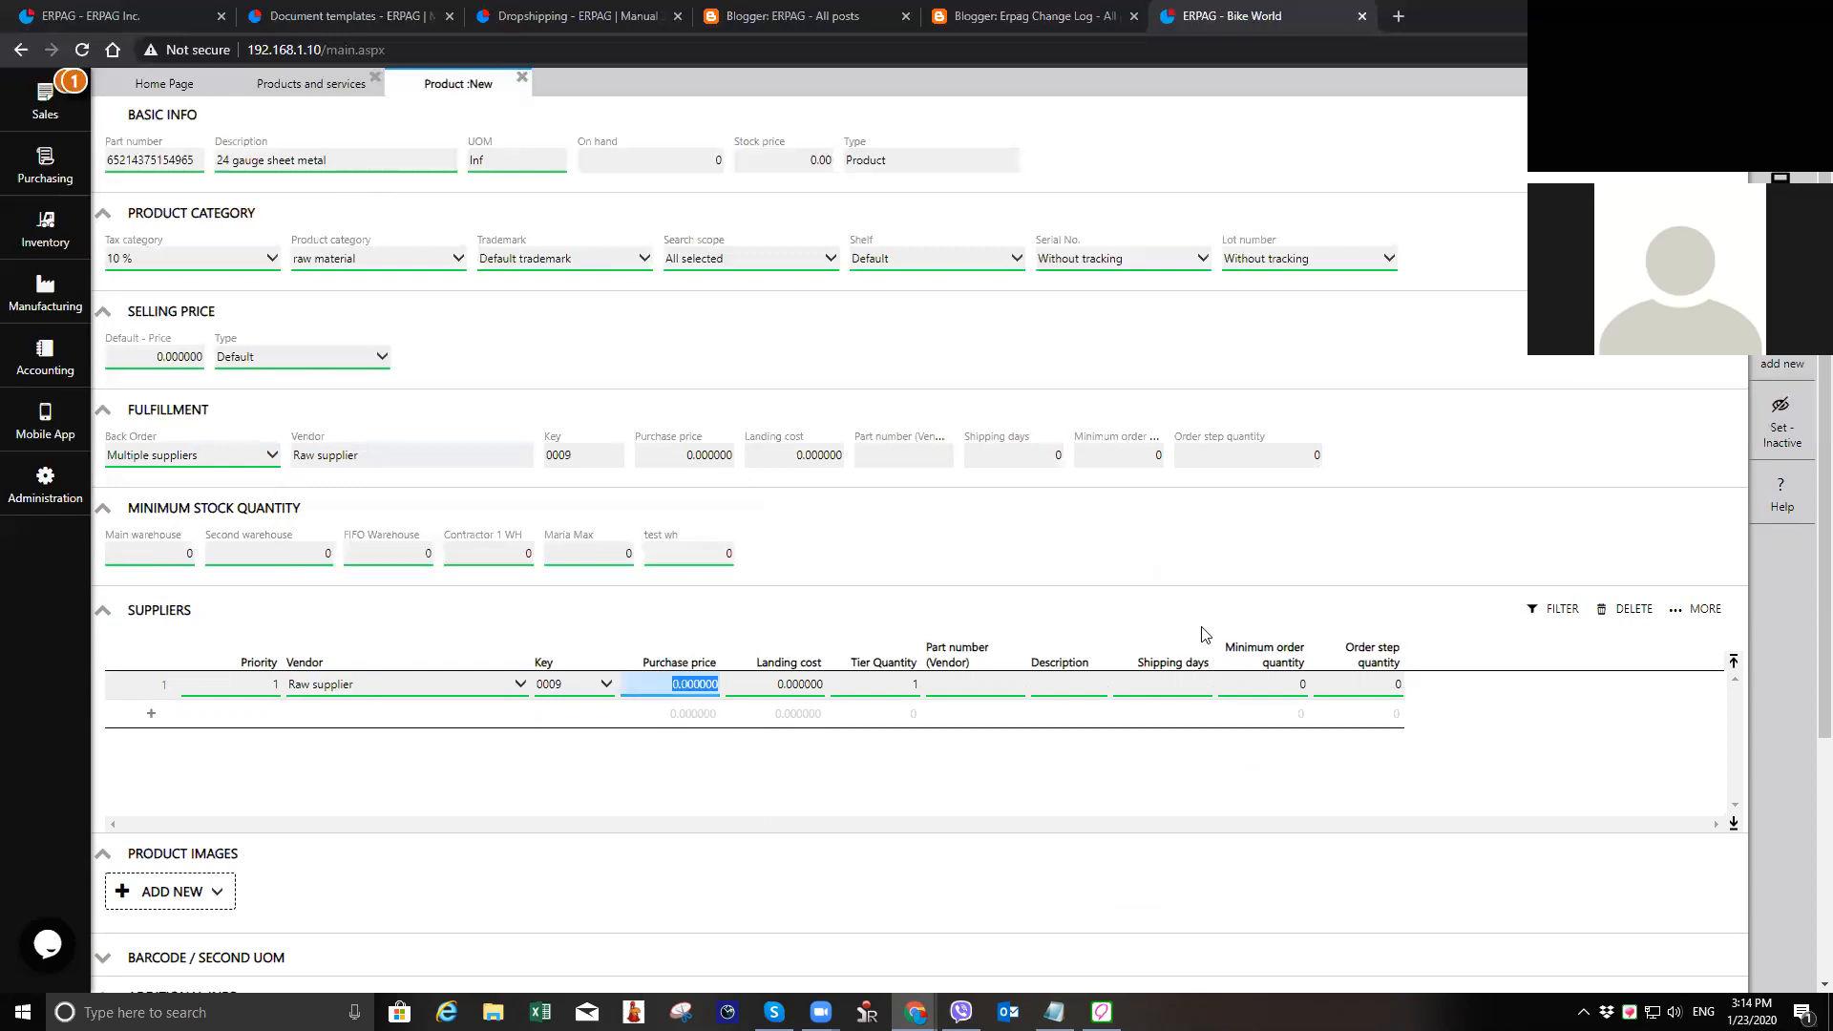
text(1.1)
key(Tab)
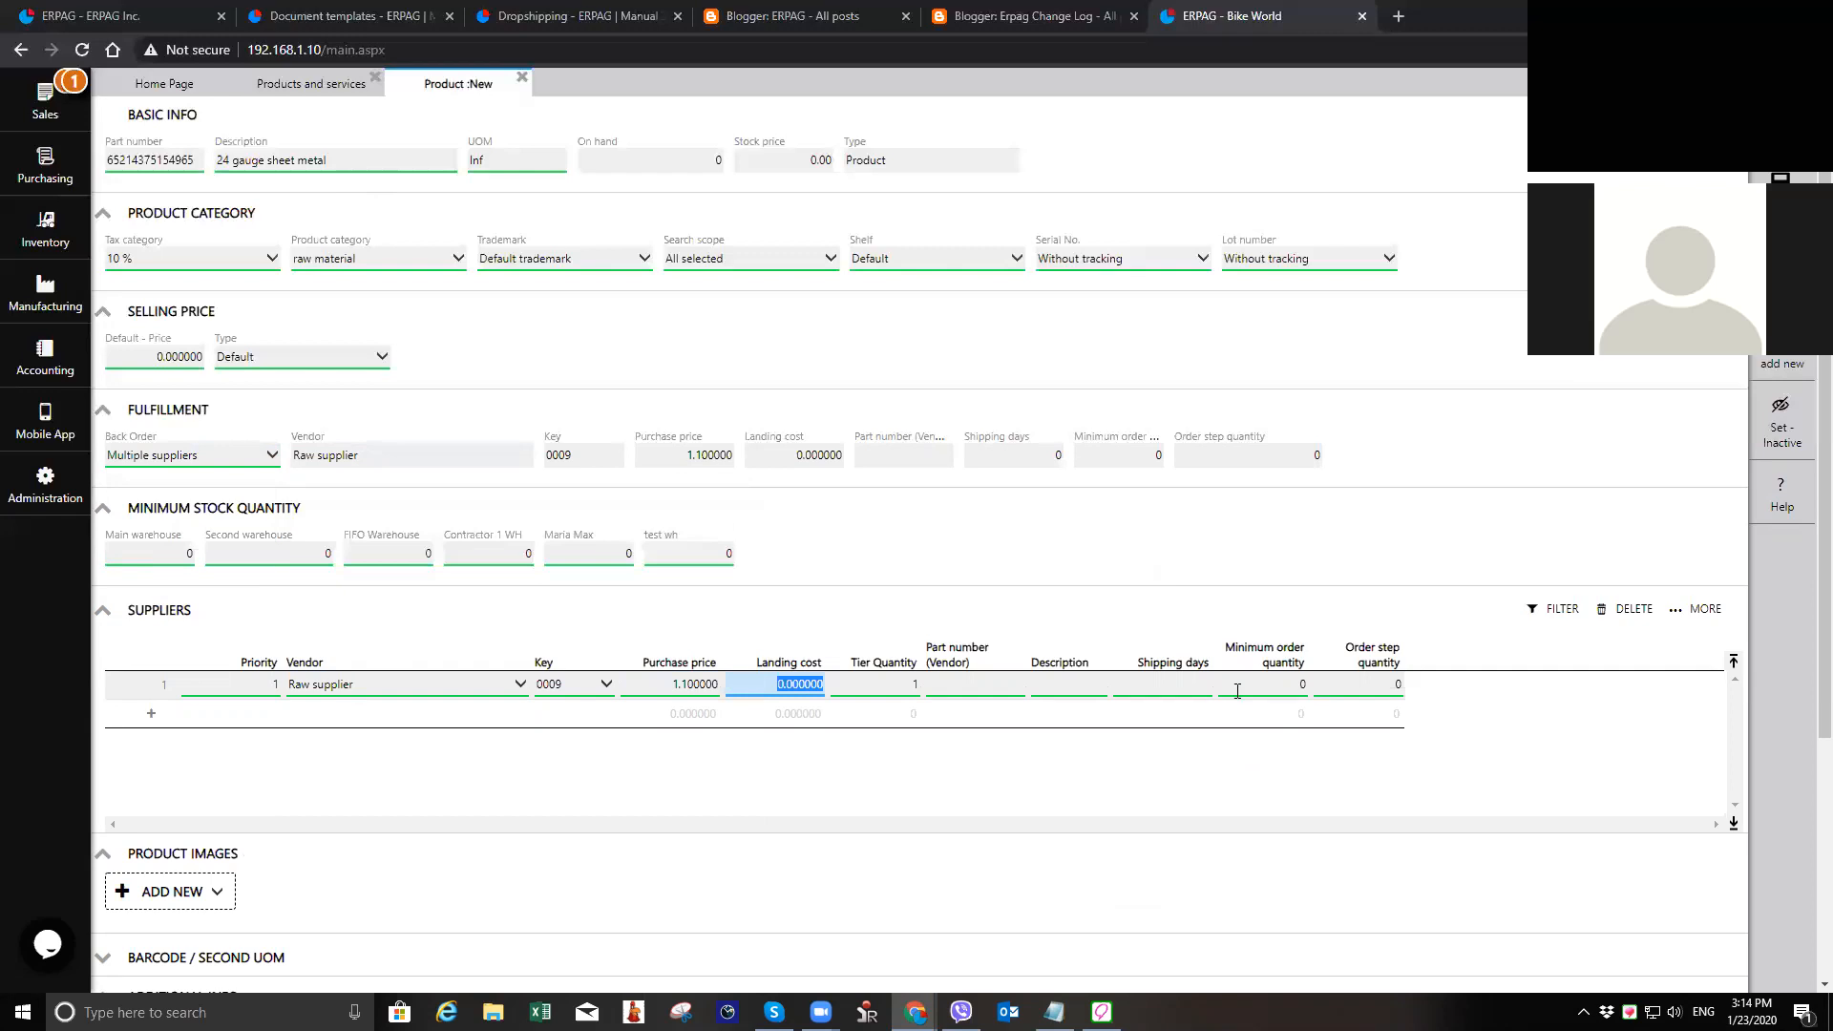
click(1191, 686)
key(Tab)
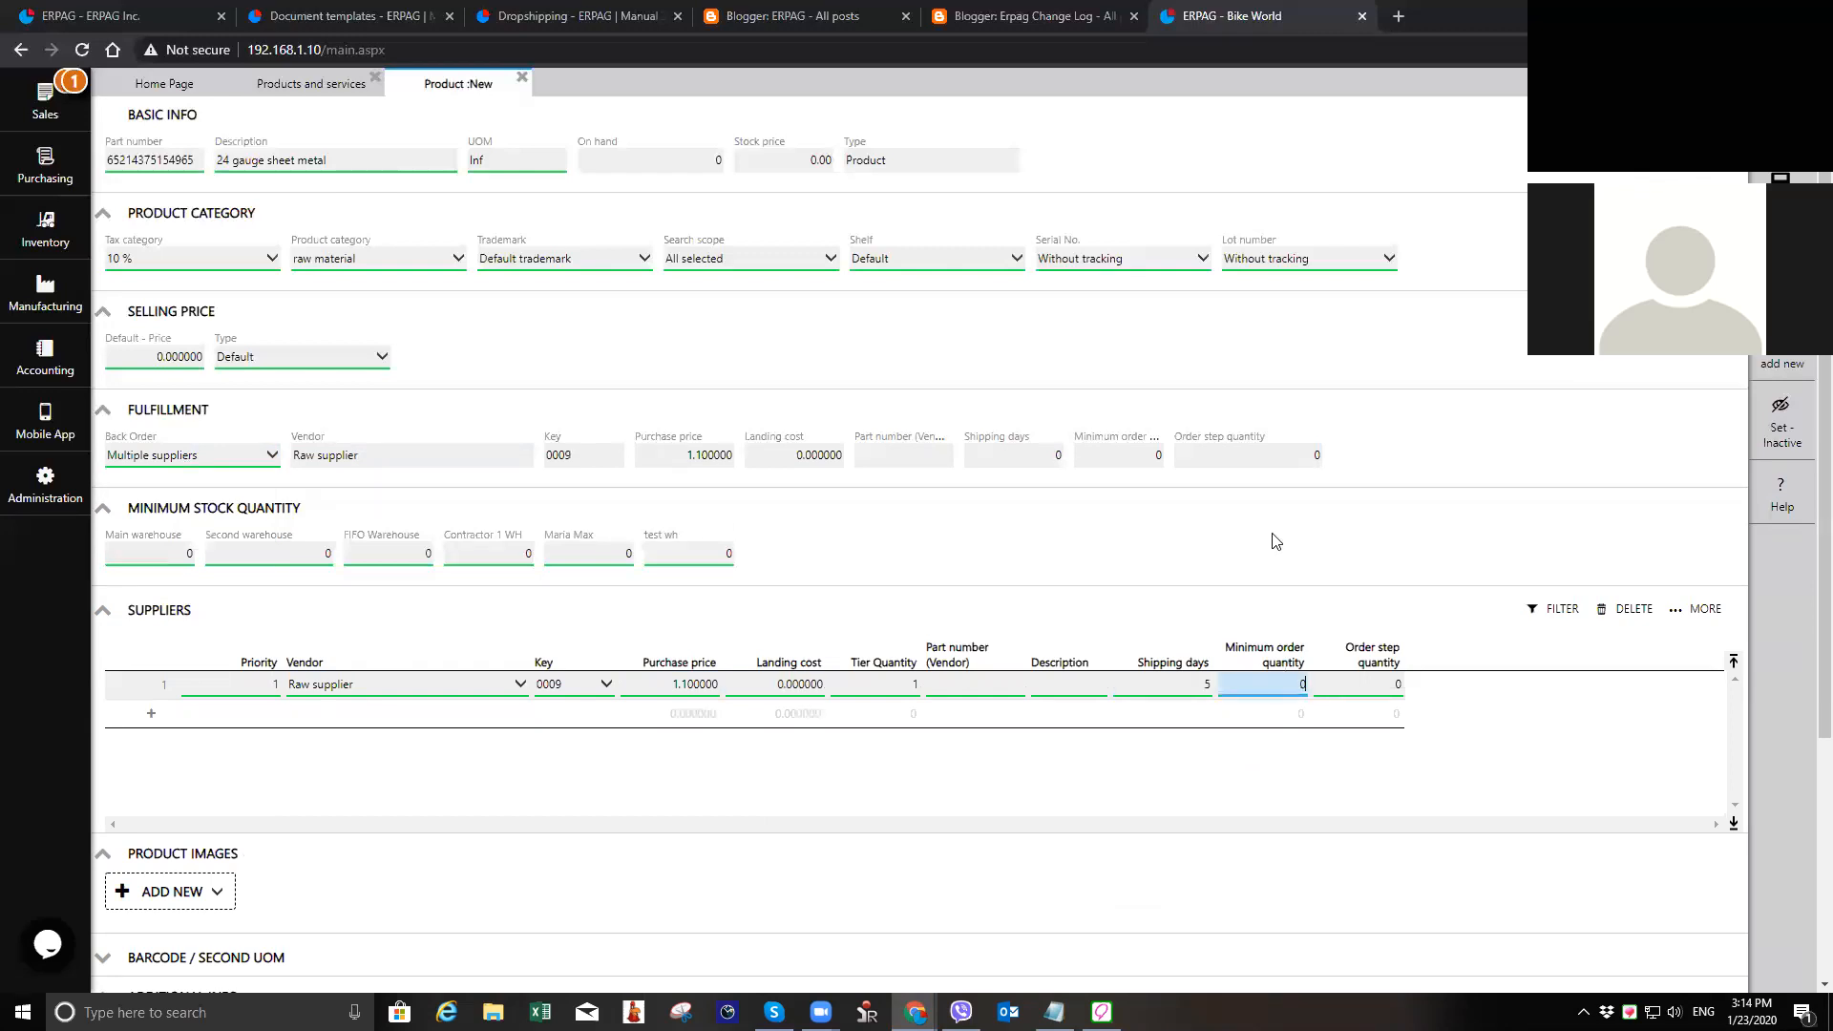
Step: Add the test vendor as the second supplier with a purchase price of 0.9 and 7 shipping days
click(391, 714)
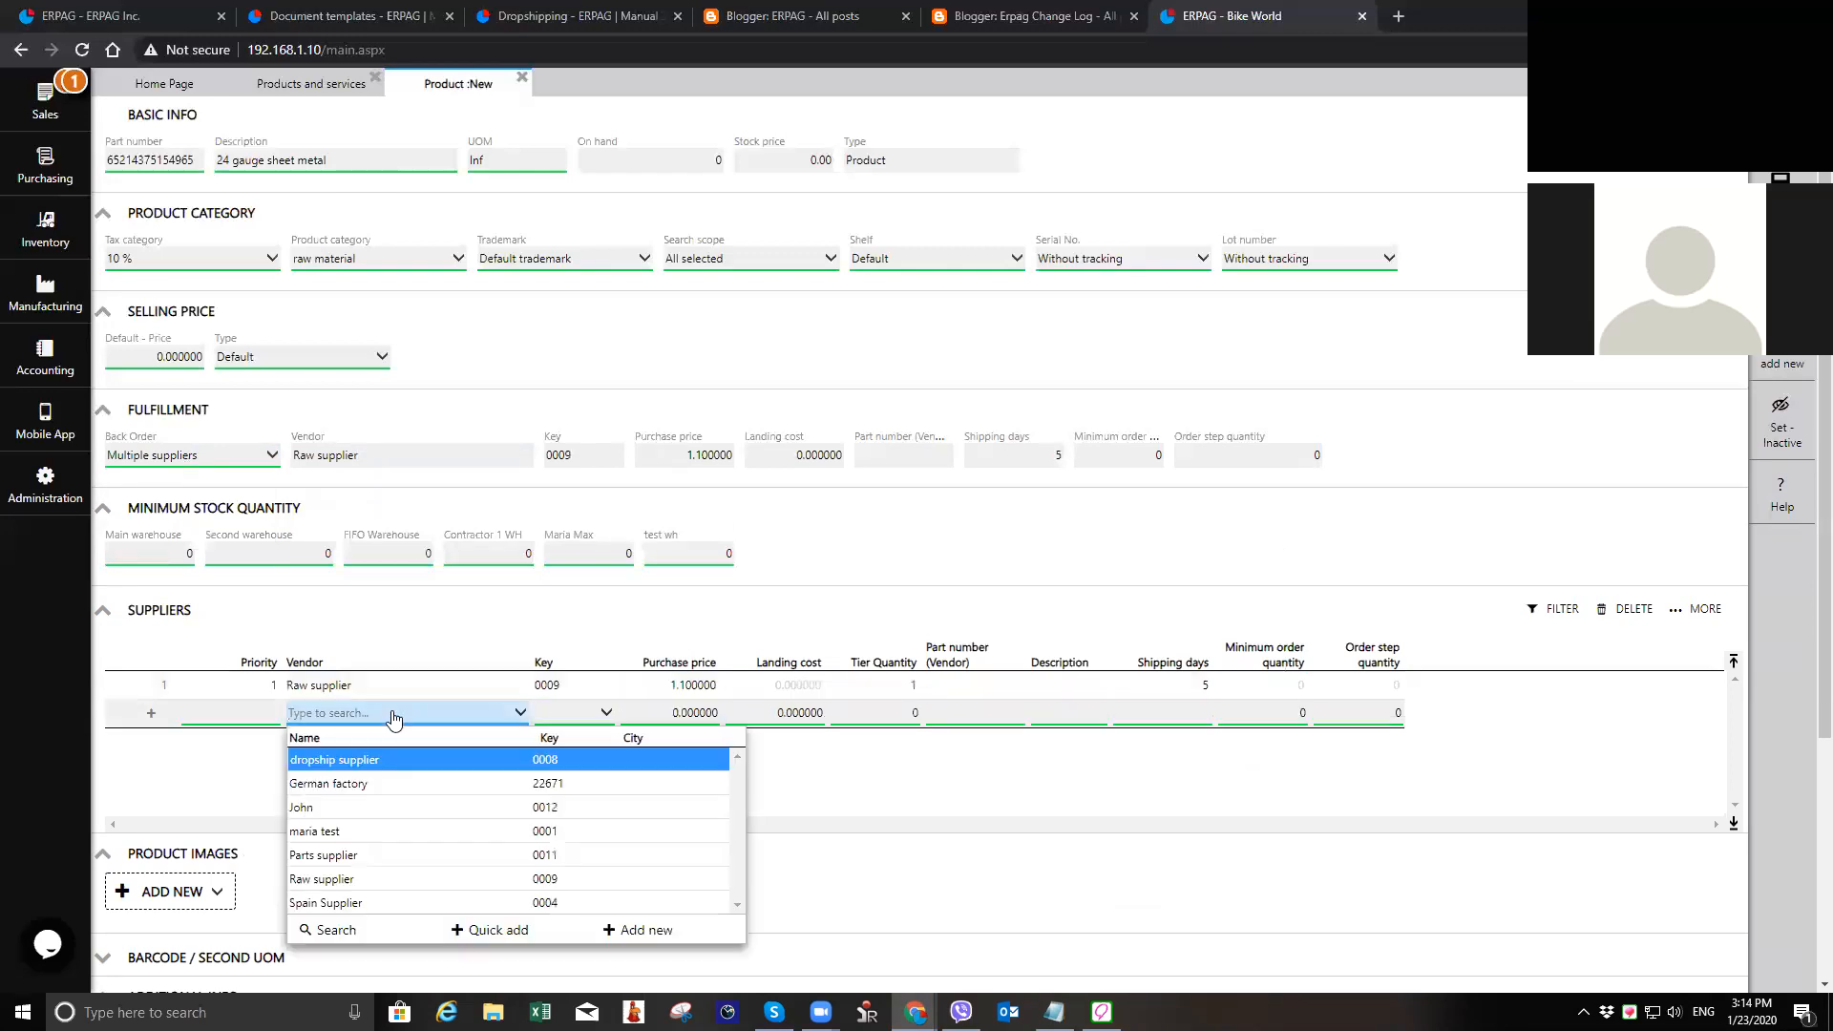
click(401, 831)
double_click(689, 712)
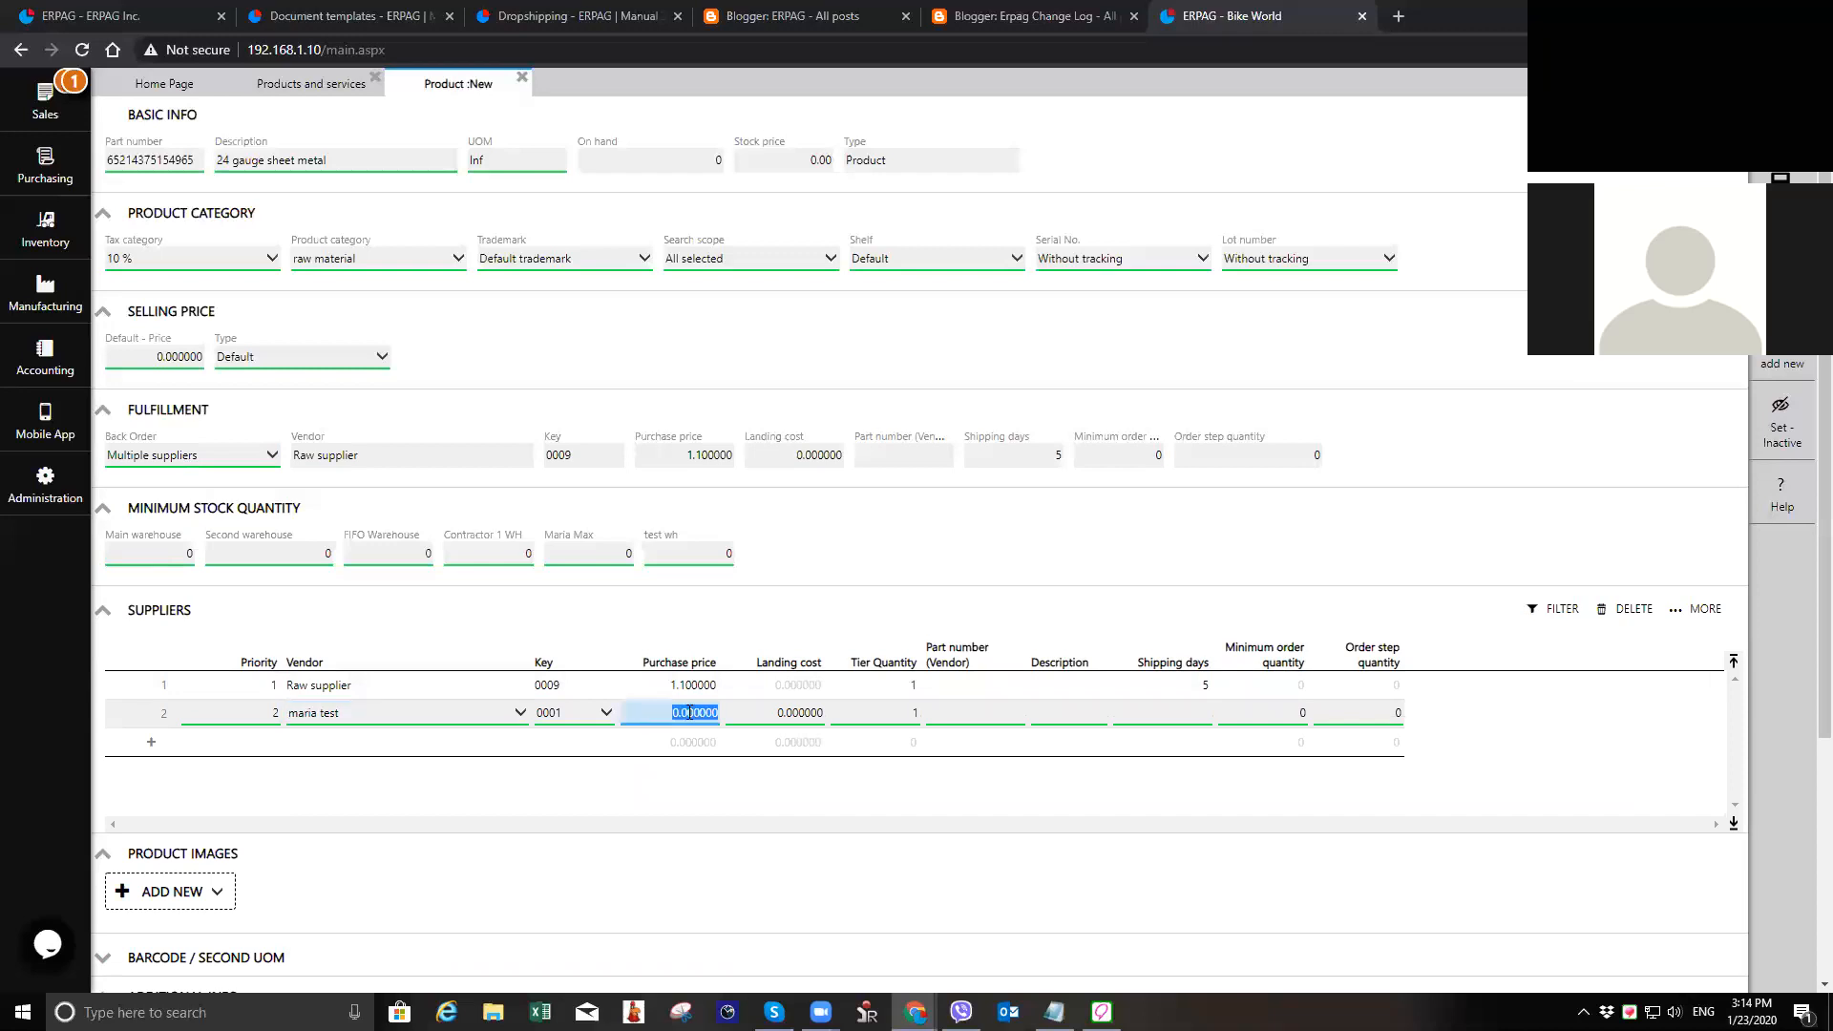
text(0.9)
key(Tab)
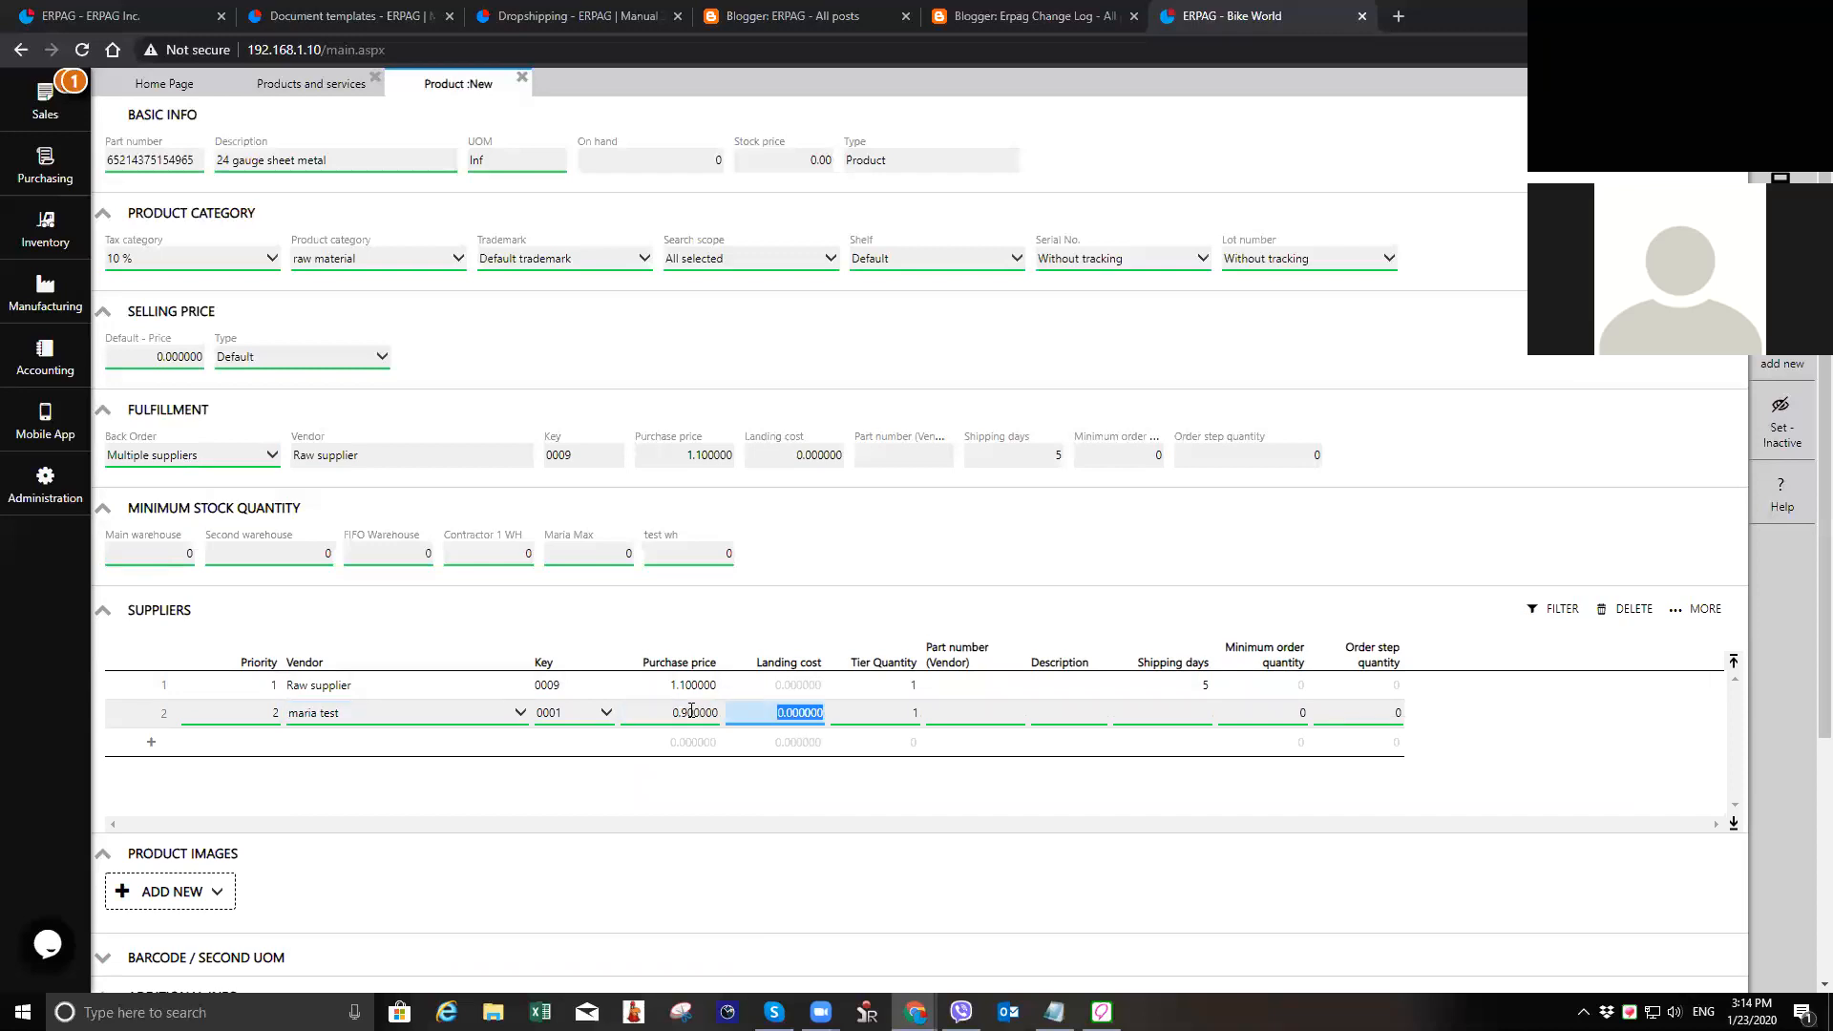
click(1213, 716)
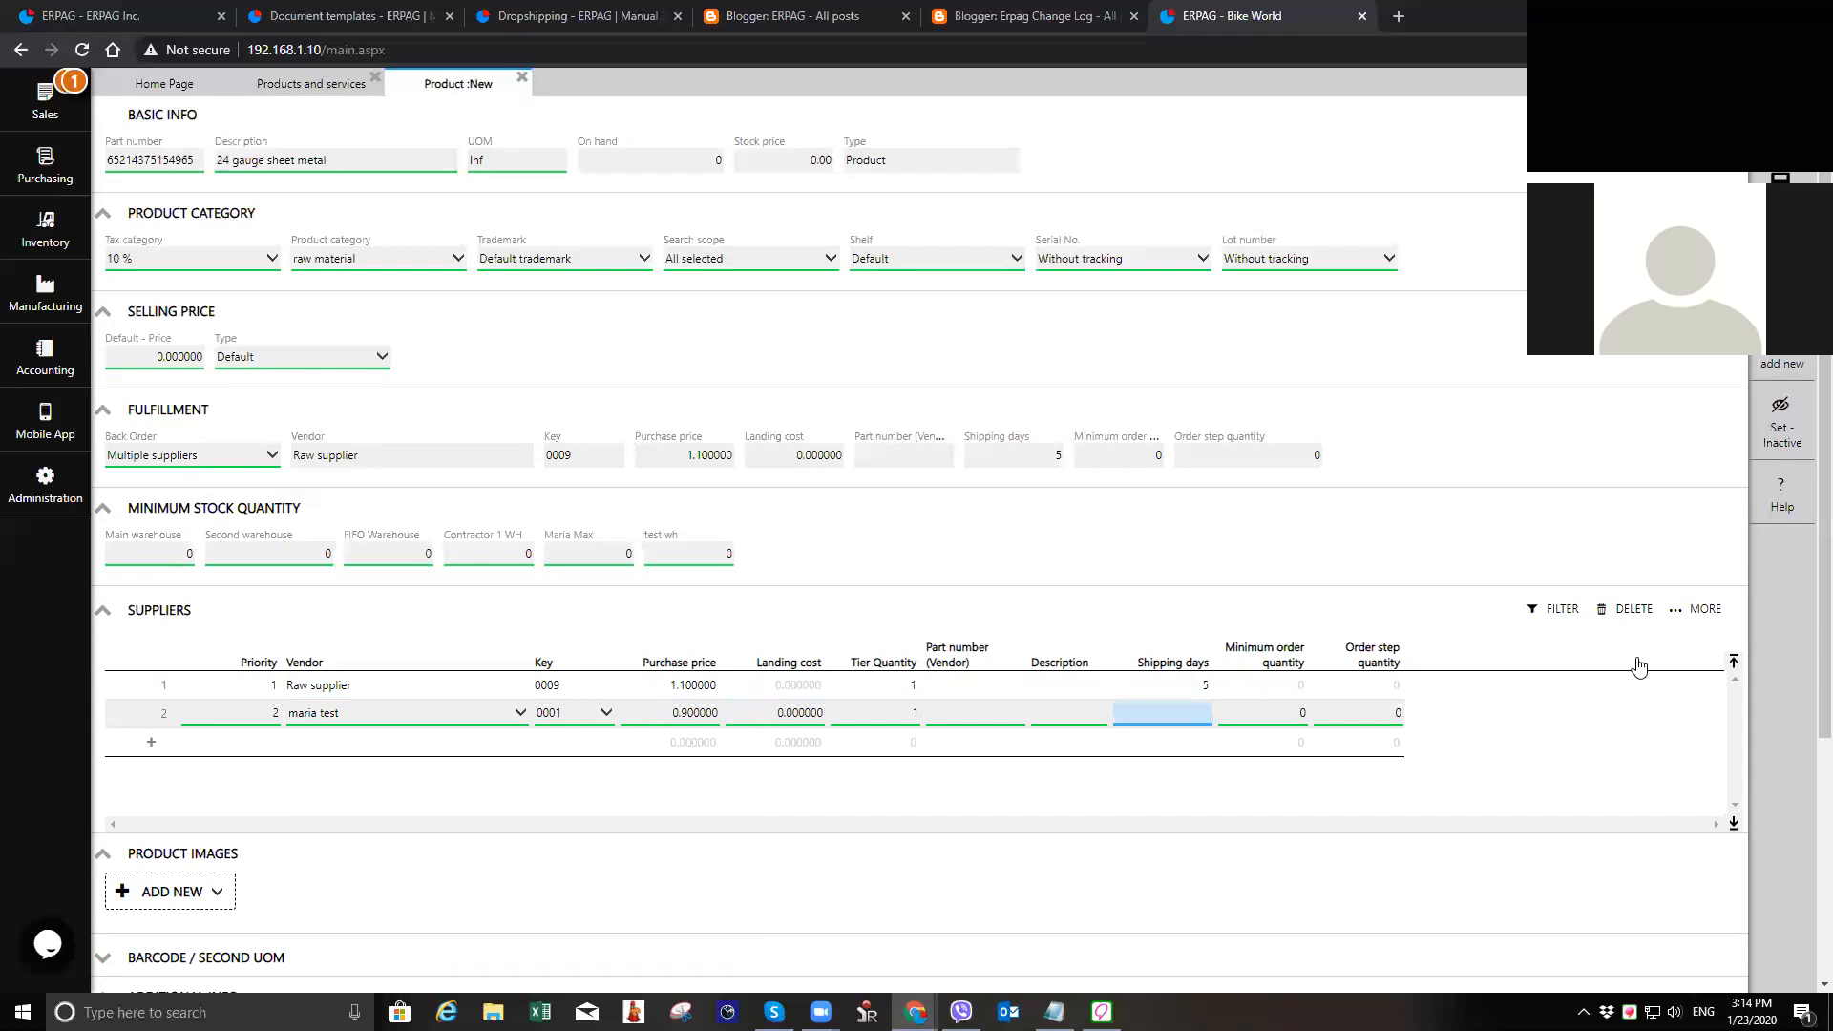
text(7)
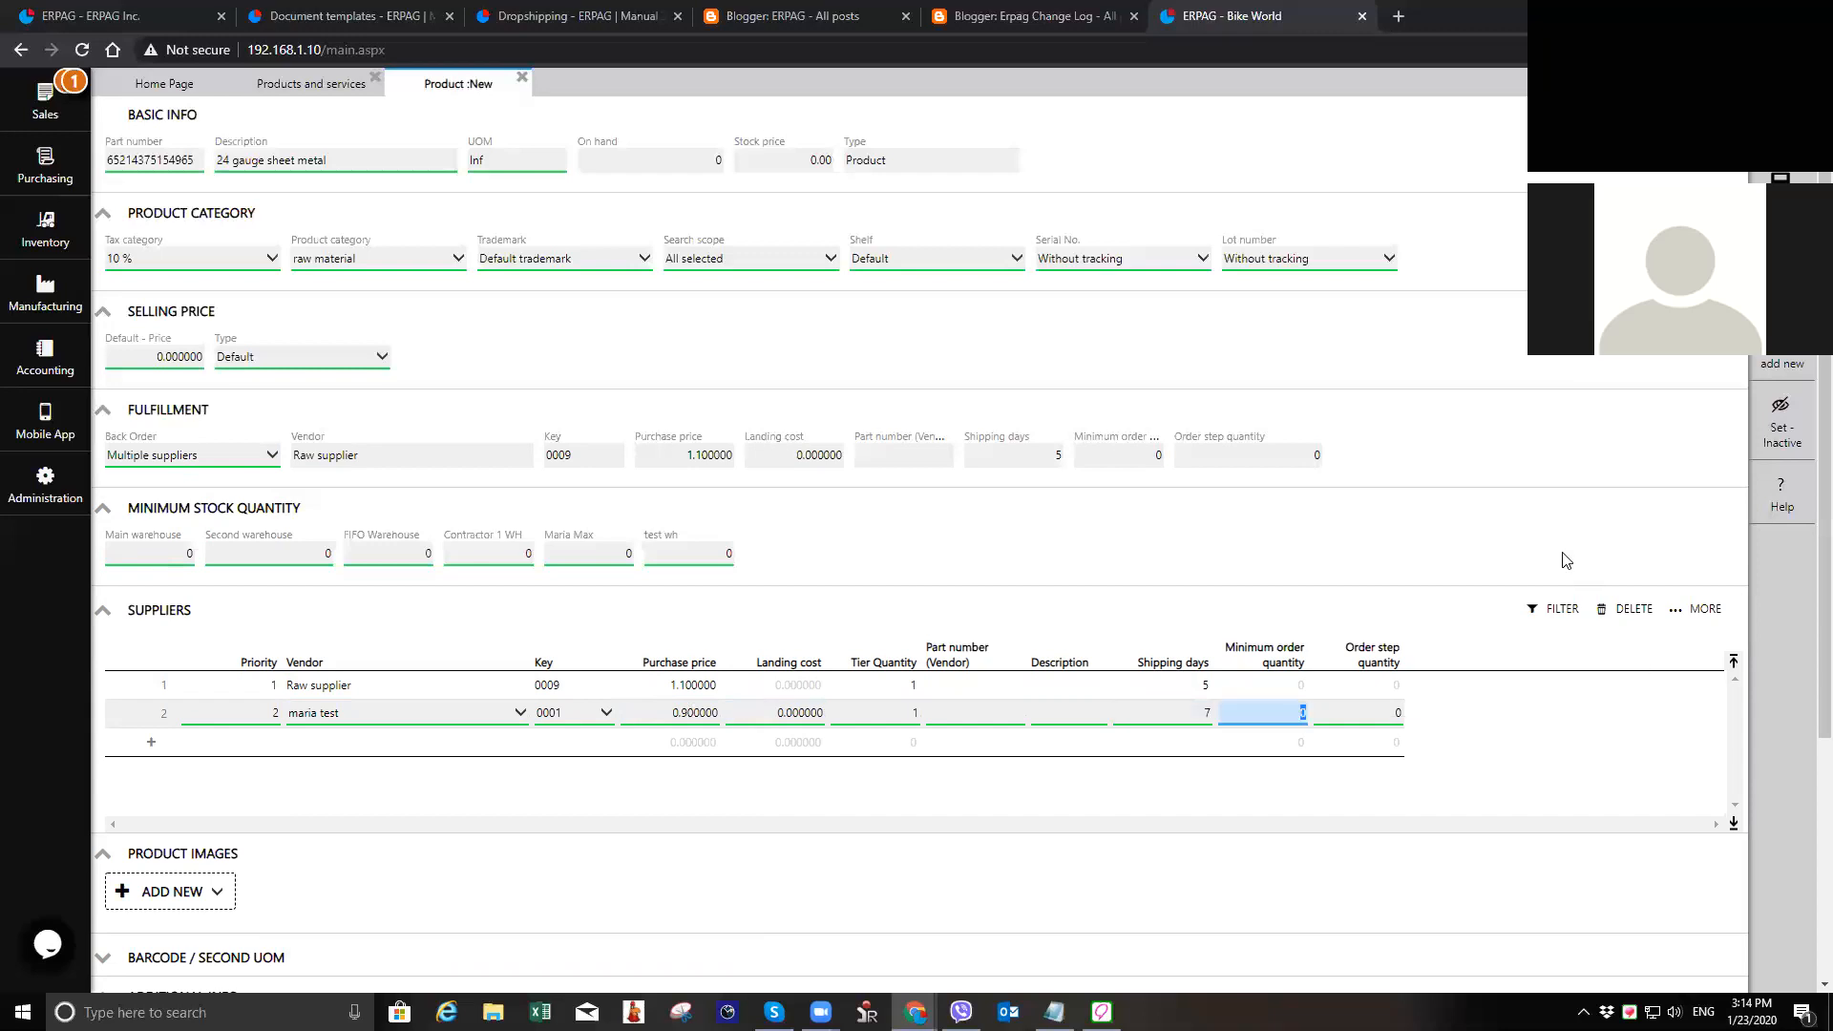
Step: Review the minimum order quantity and order step quantity fields for Raw supplier without entering values
click(740, 695)
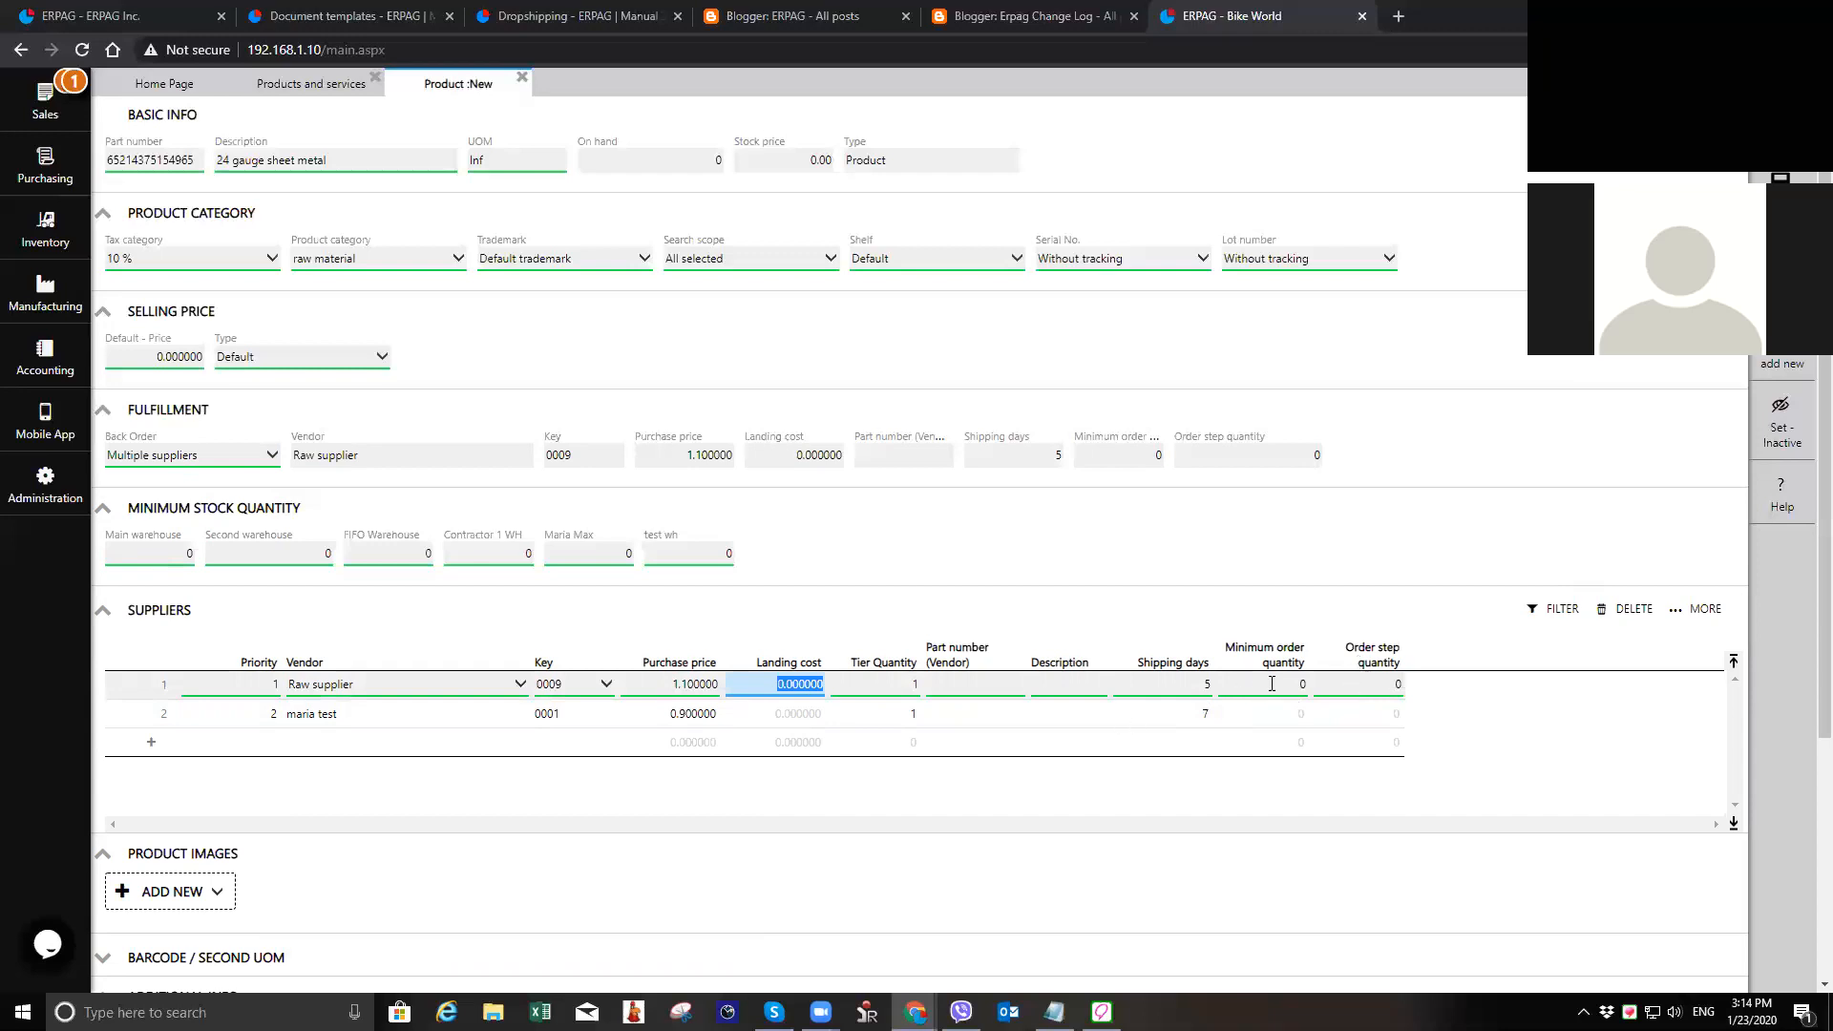
click(1306, 686)
key(Tab)
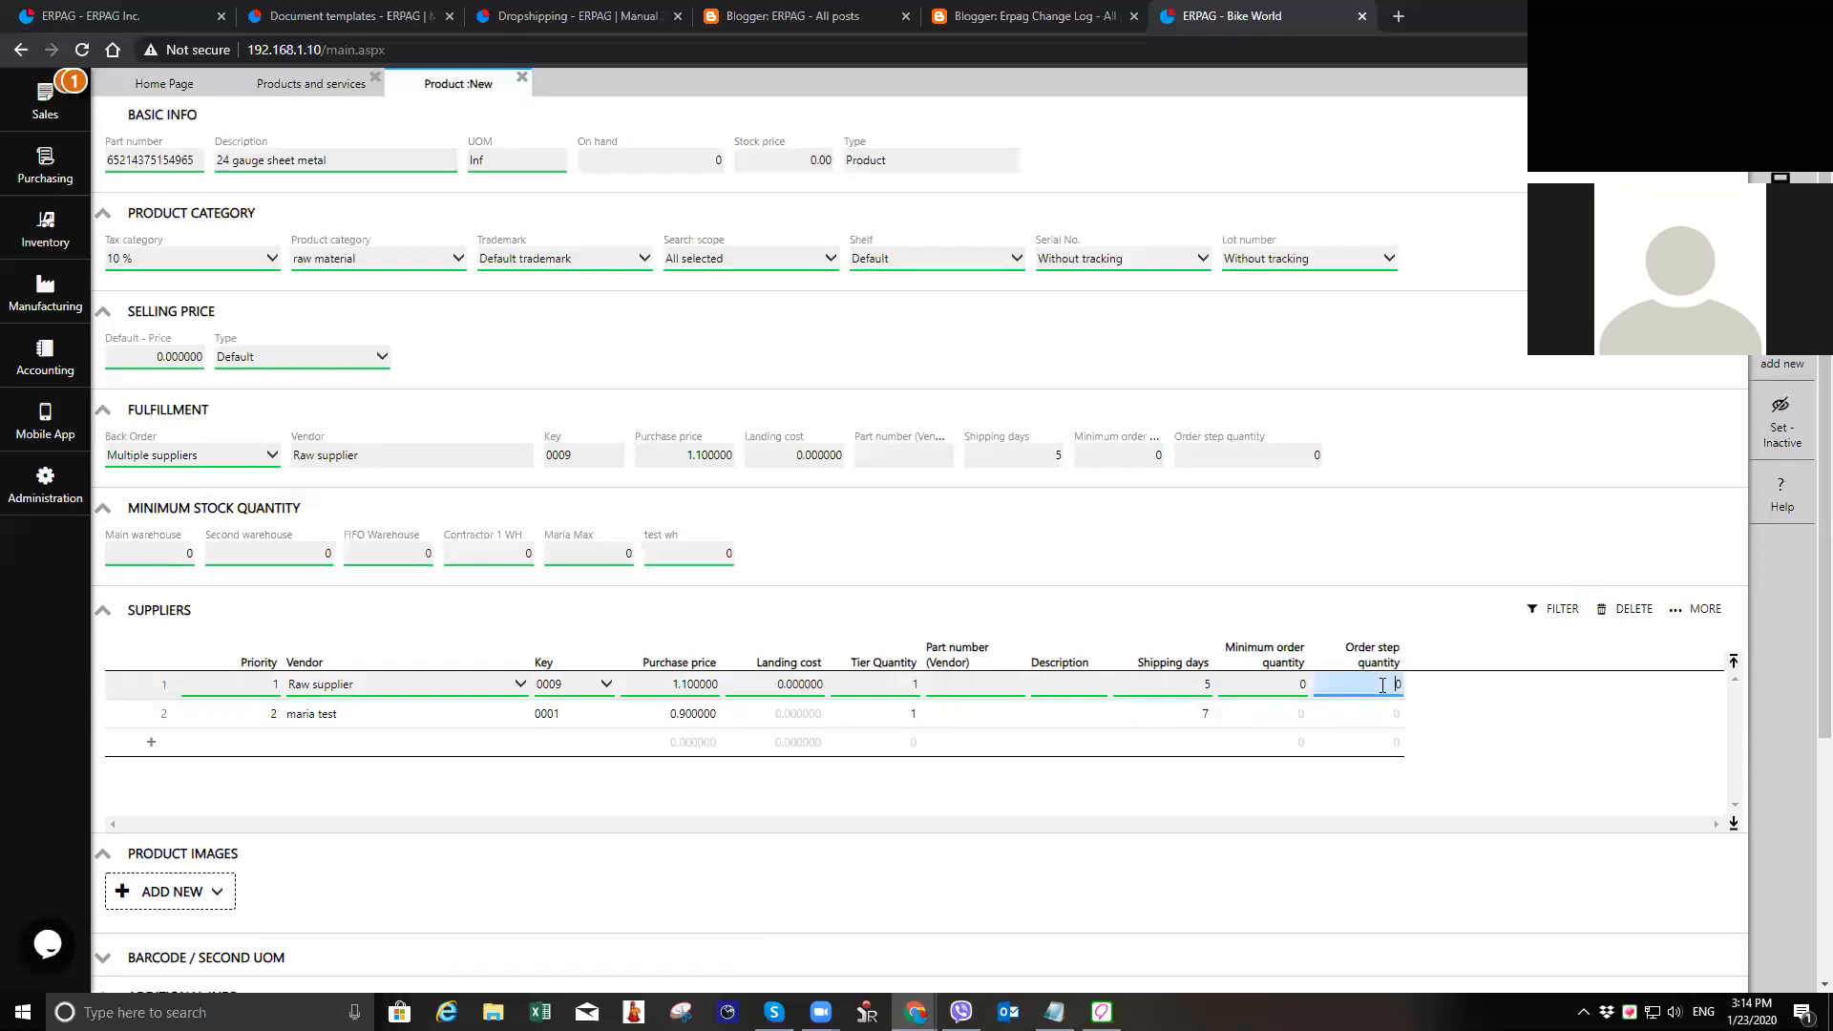
click(1302, 685)
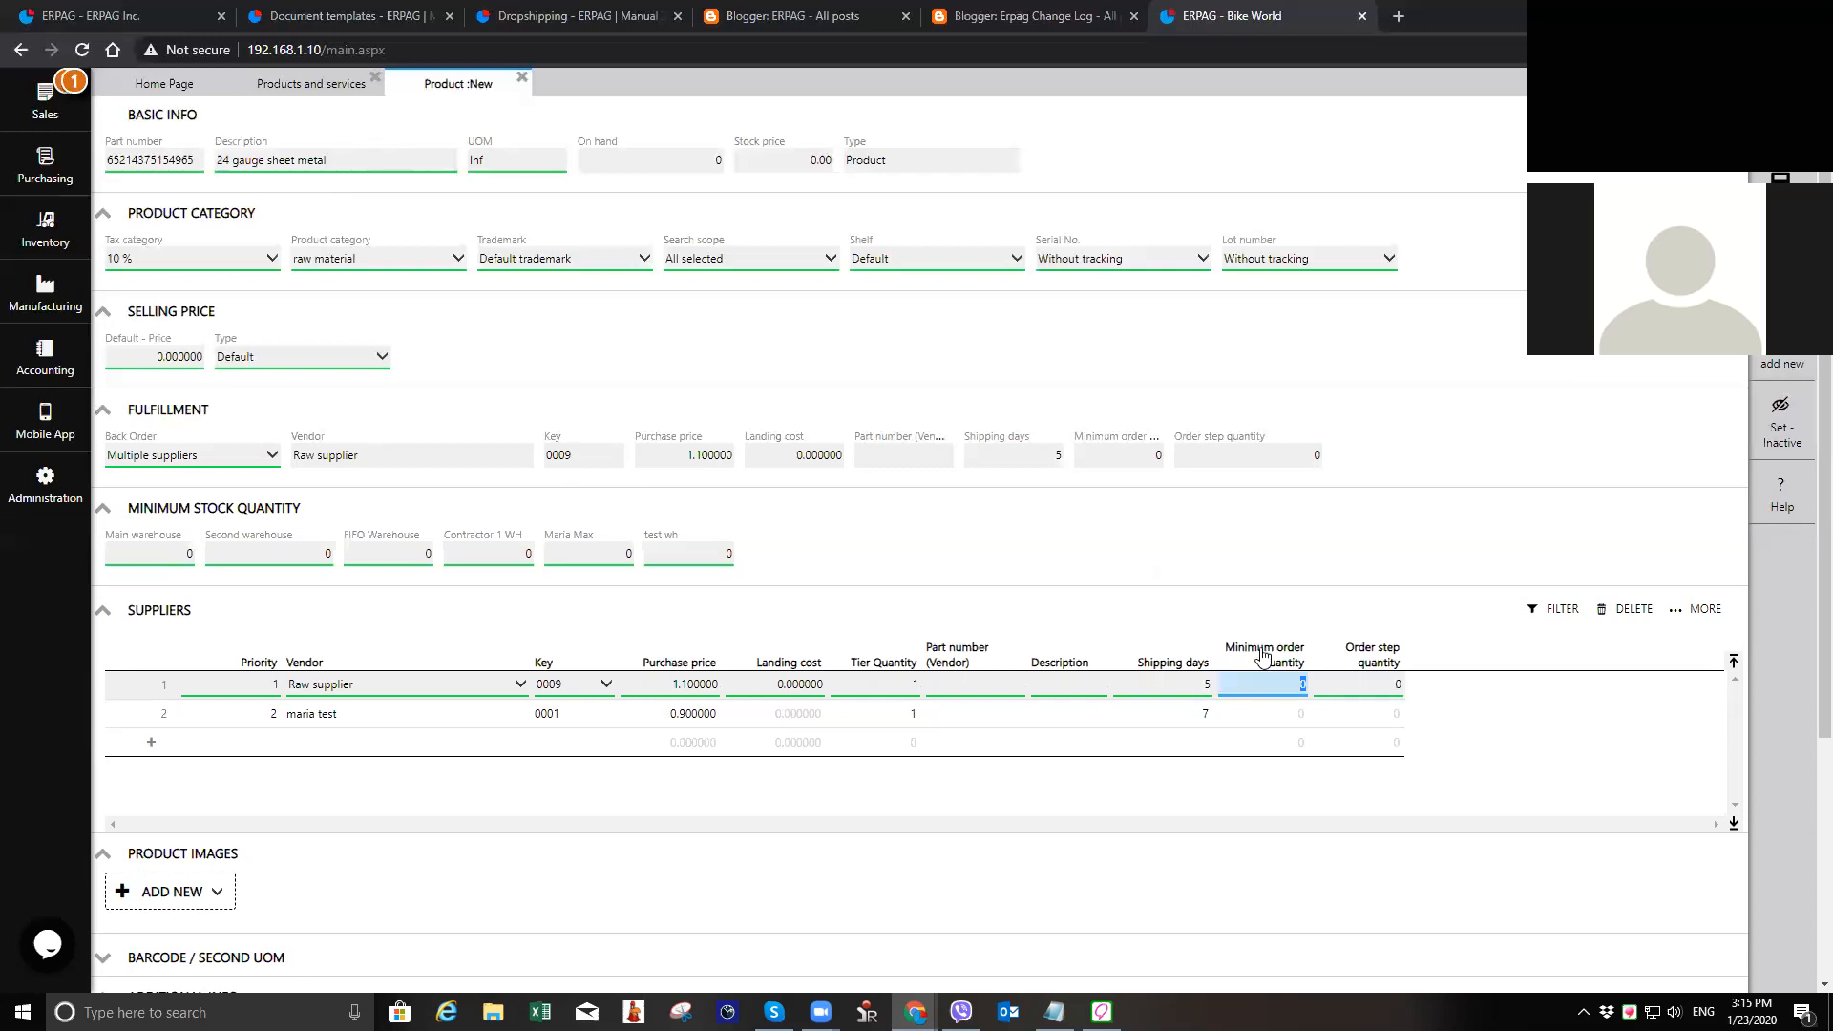
key(Tab)
click(1302, 679)
Step: Expand the Barcode / Second UOM section and examine it along with the product's additional info and custom fields
scroll(269, 761, down, 2)
scroll(269, 761, down, 2)
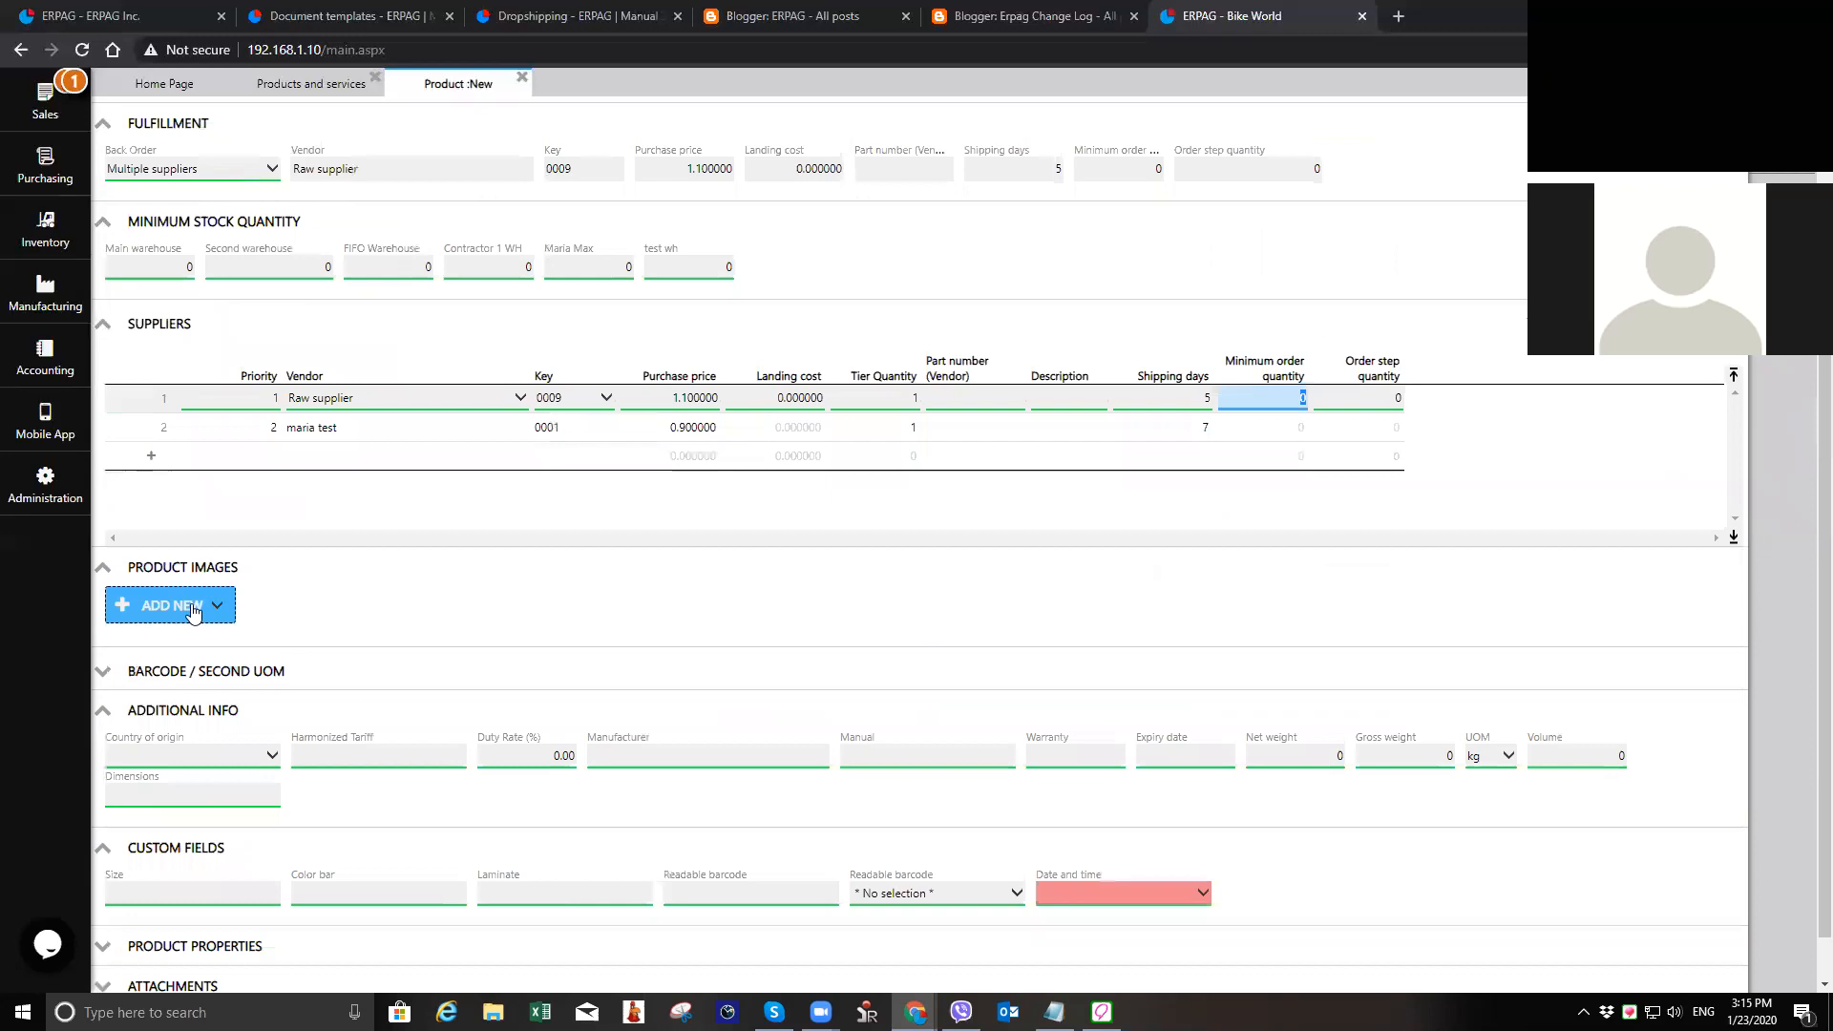
click(347, 681)
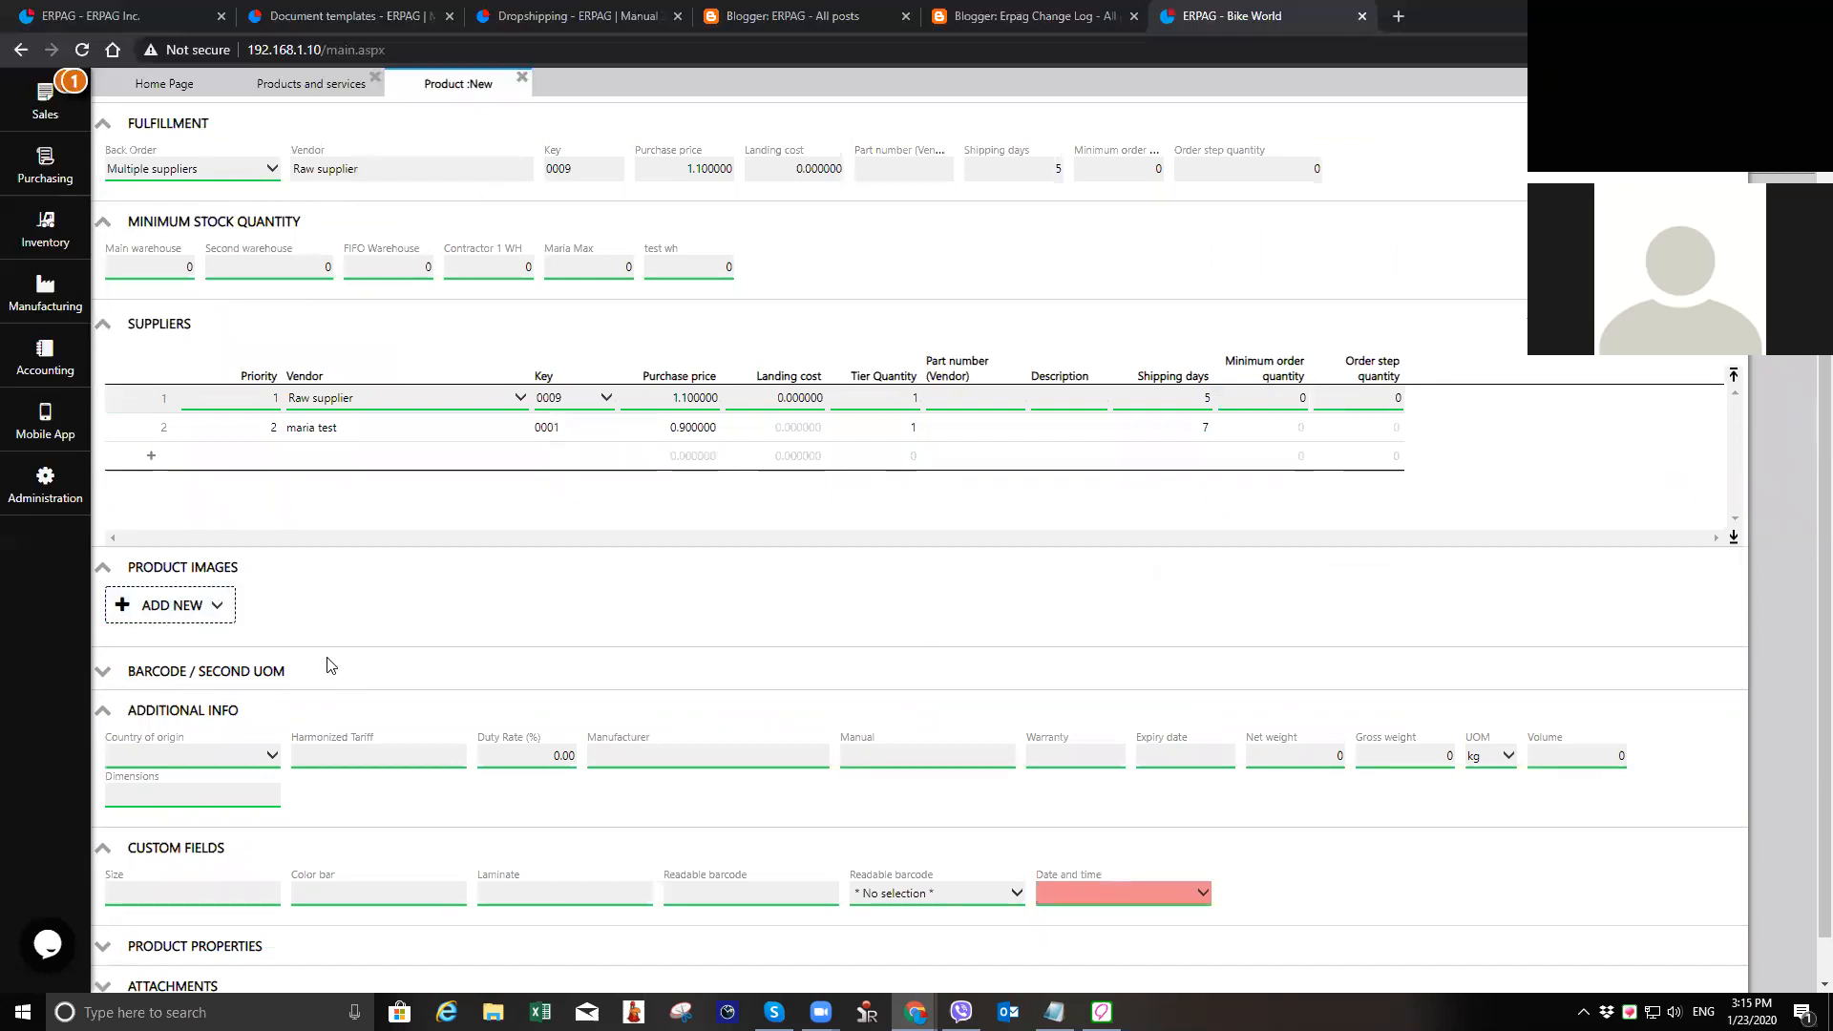
click(243, 674)
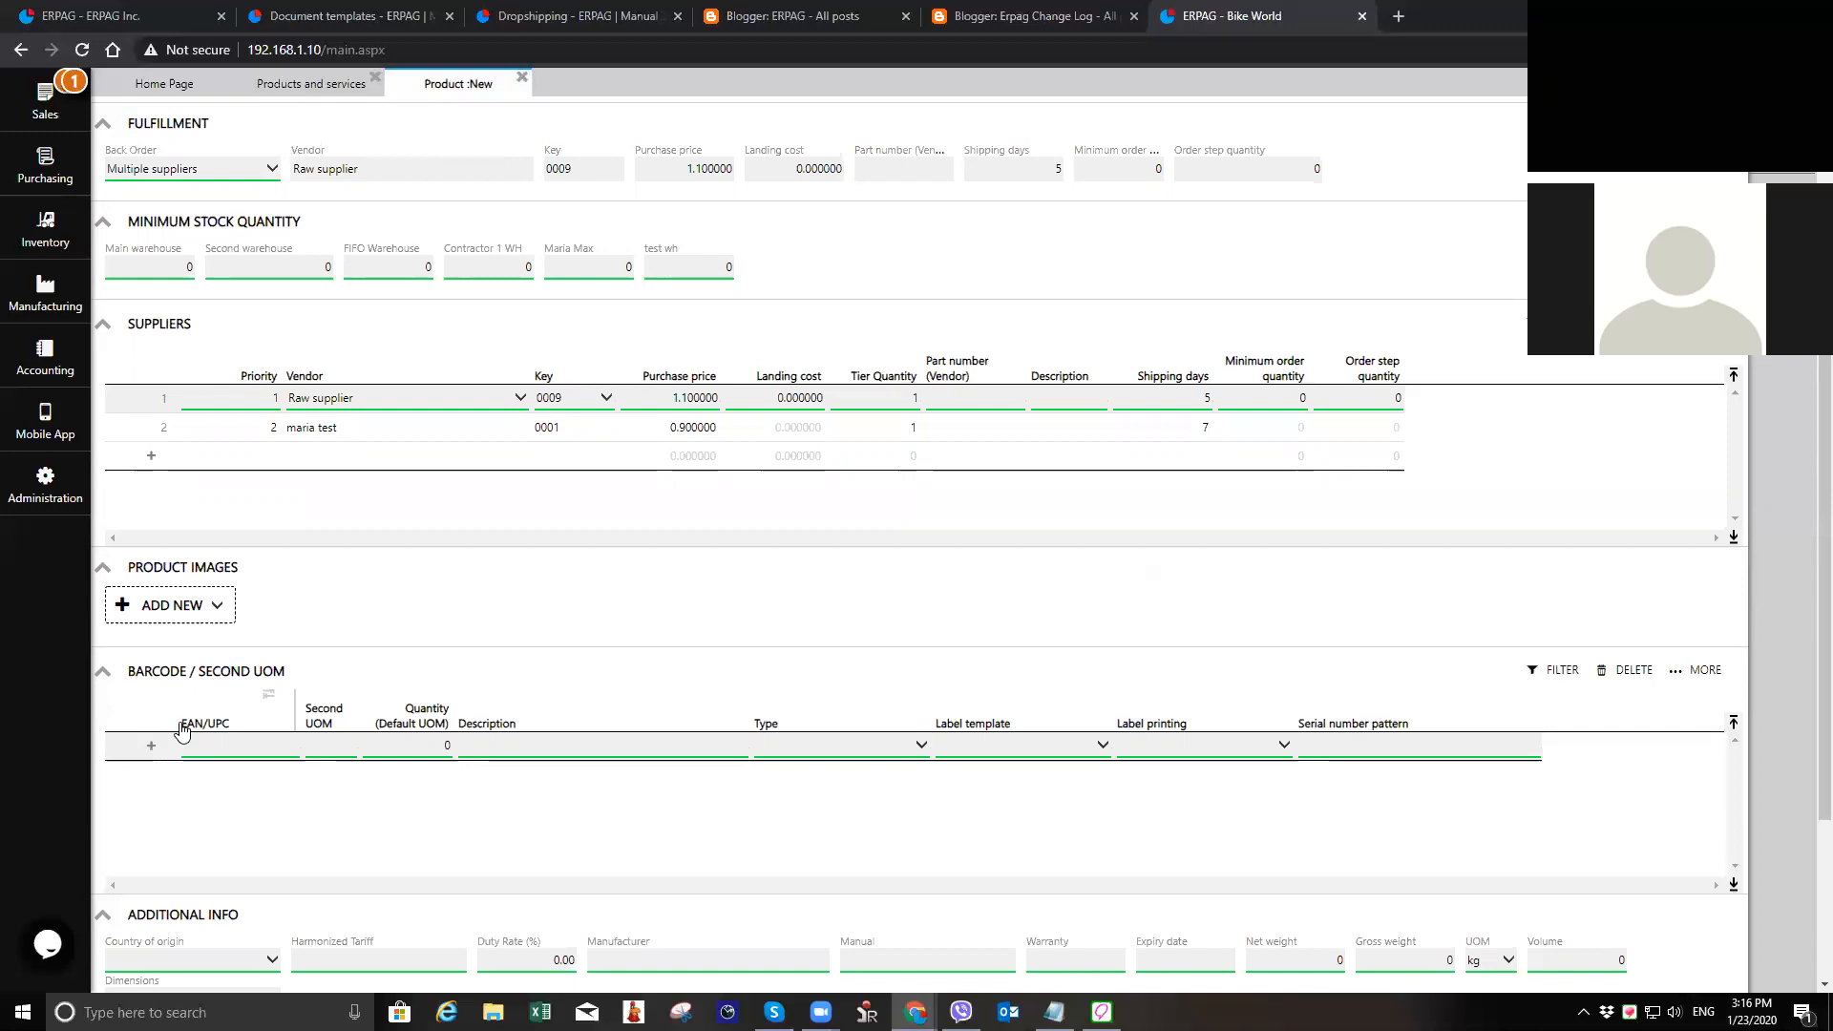
scroll(685, 688, down, 3)
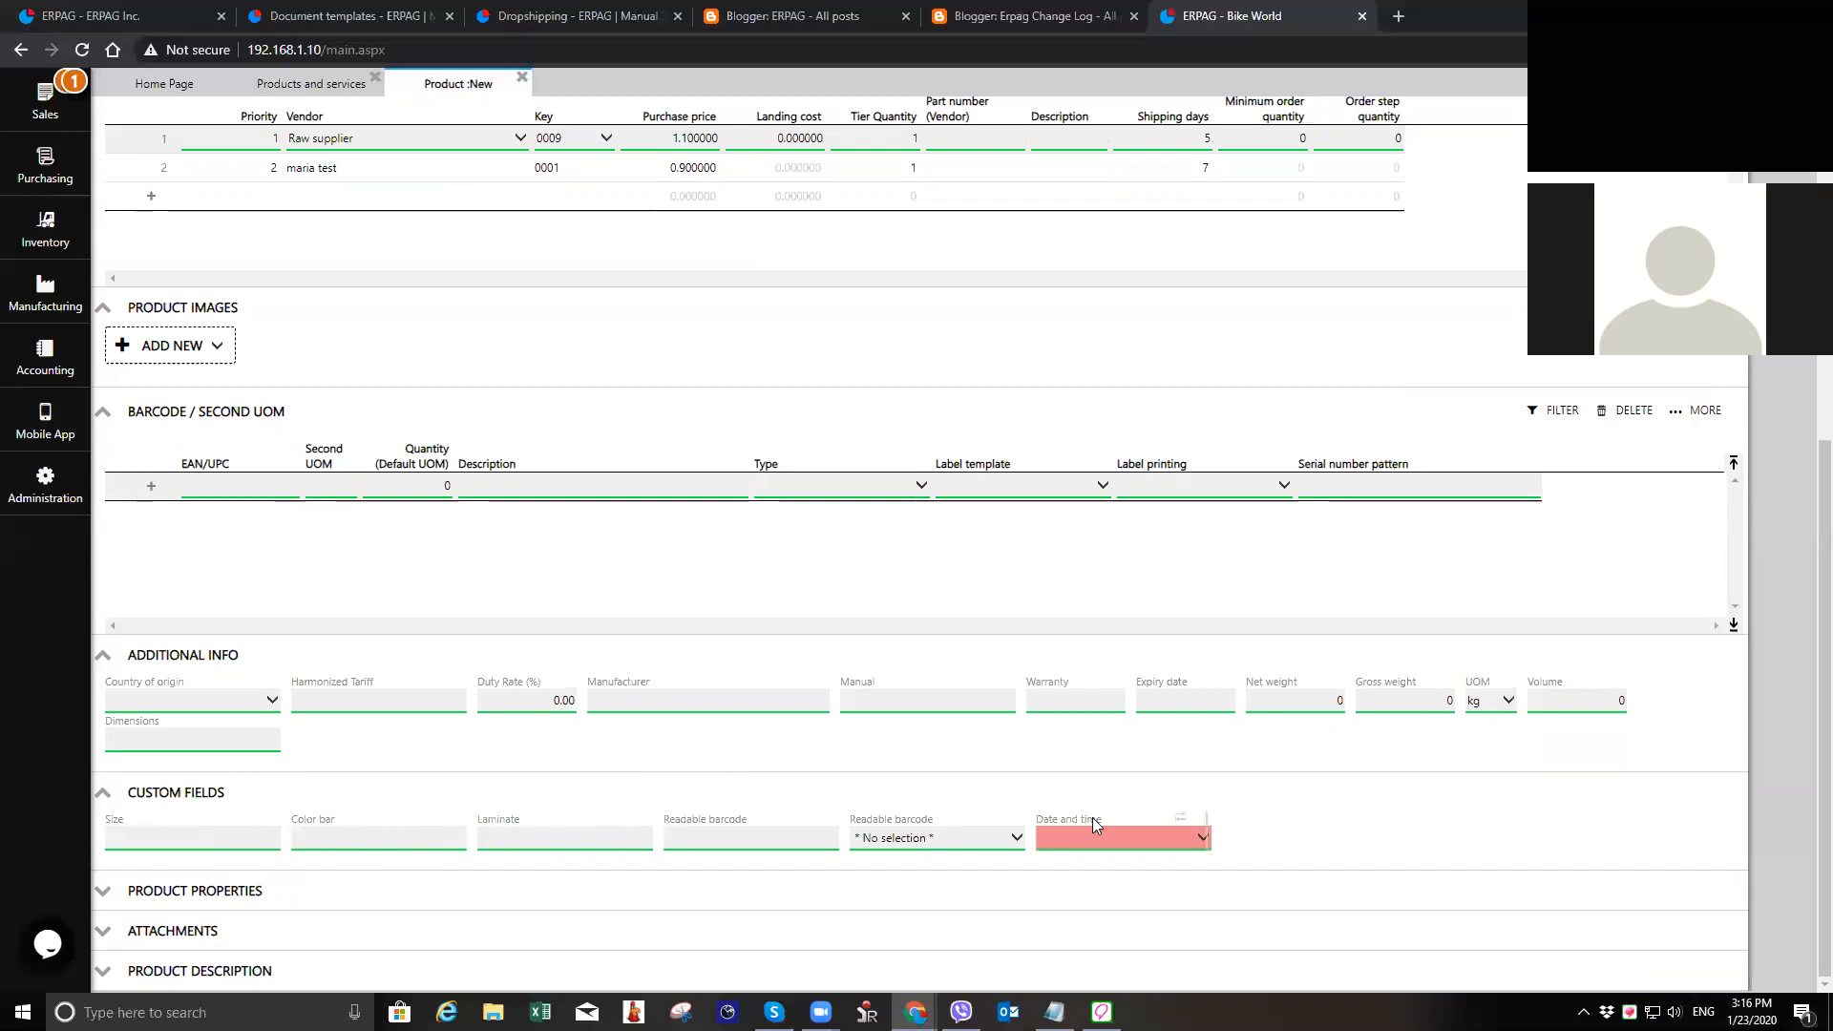
Step: Save the new 24 gauge sheet metal product and close its record
scroll(1092, 817, up, 6)
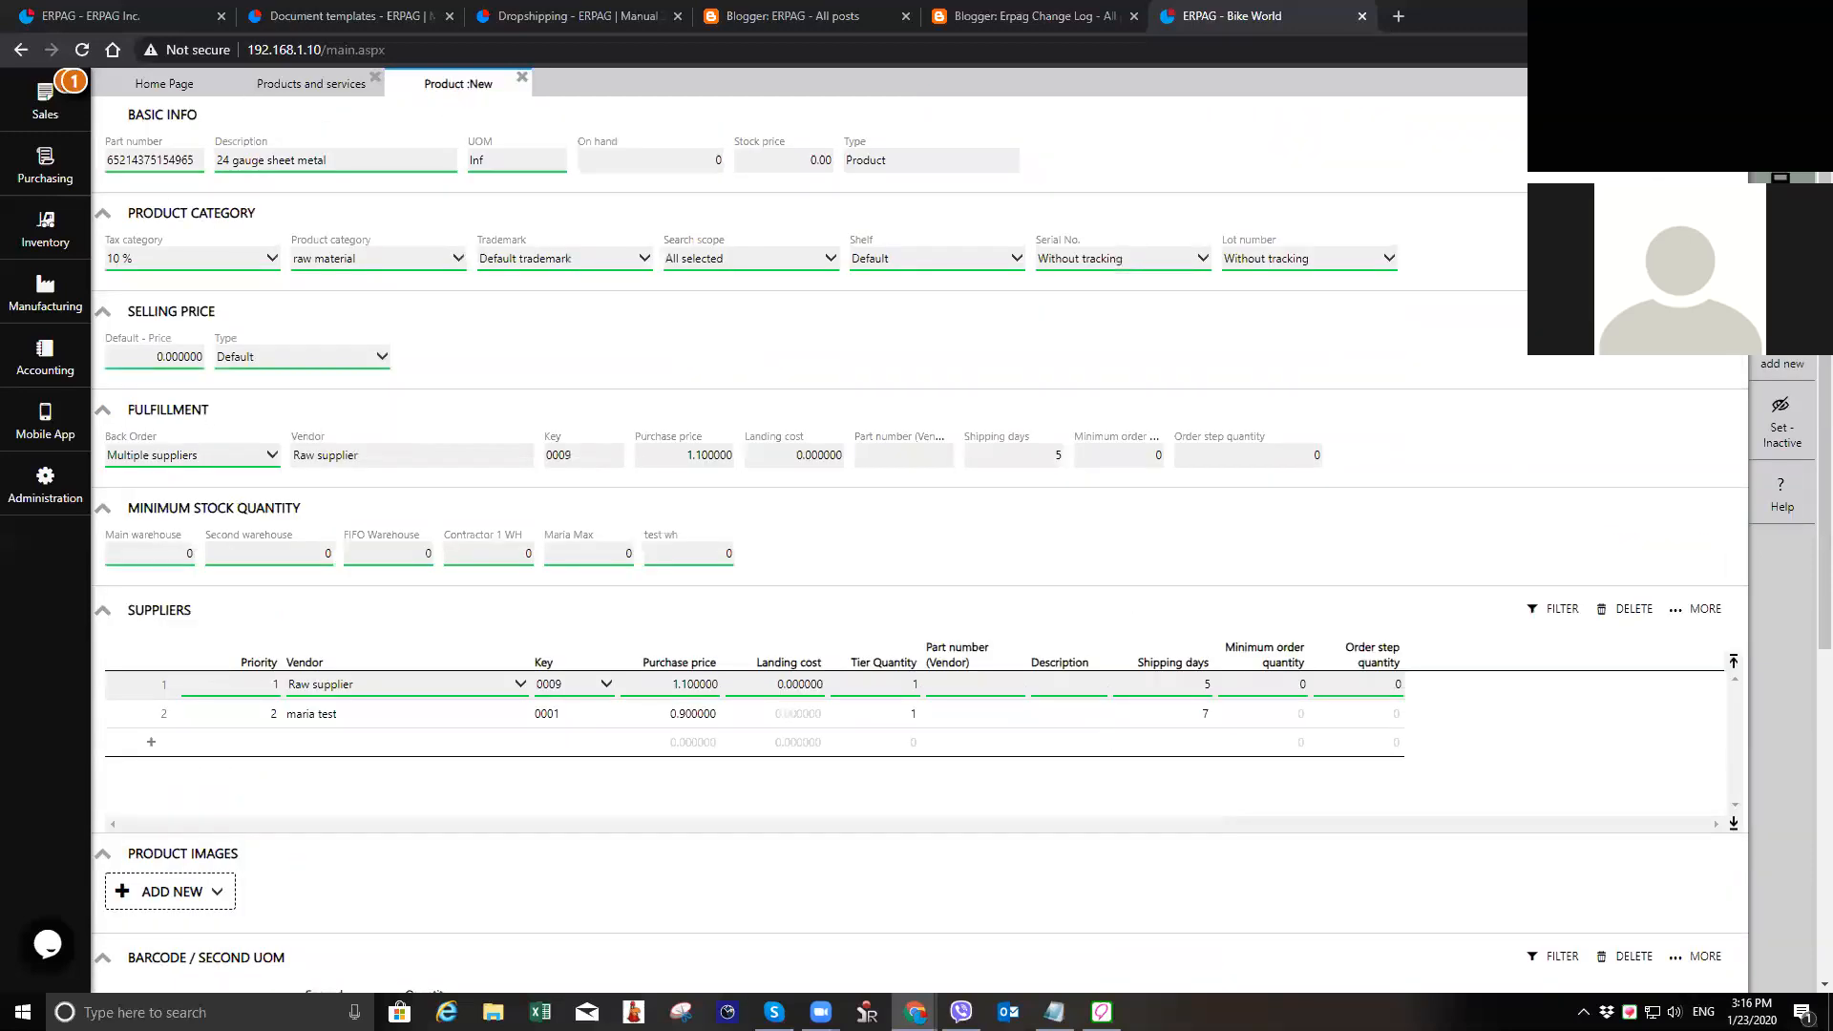
click(1781, 191)
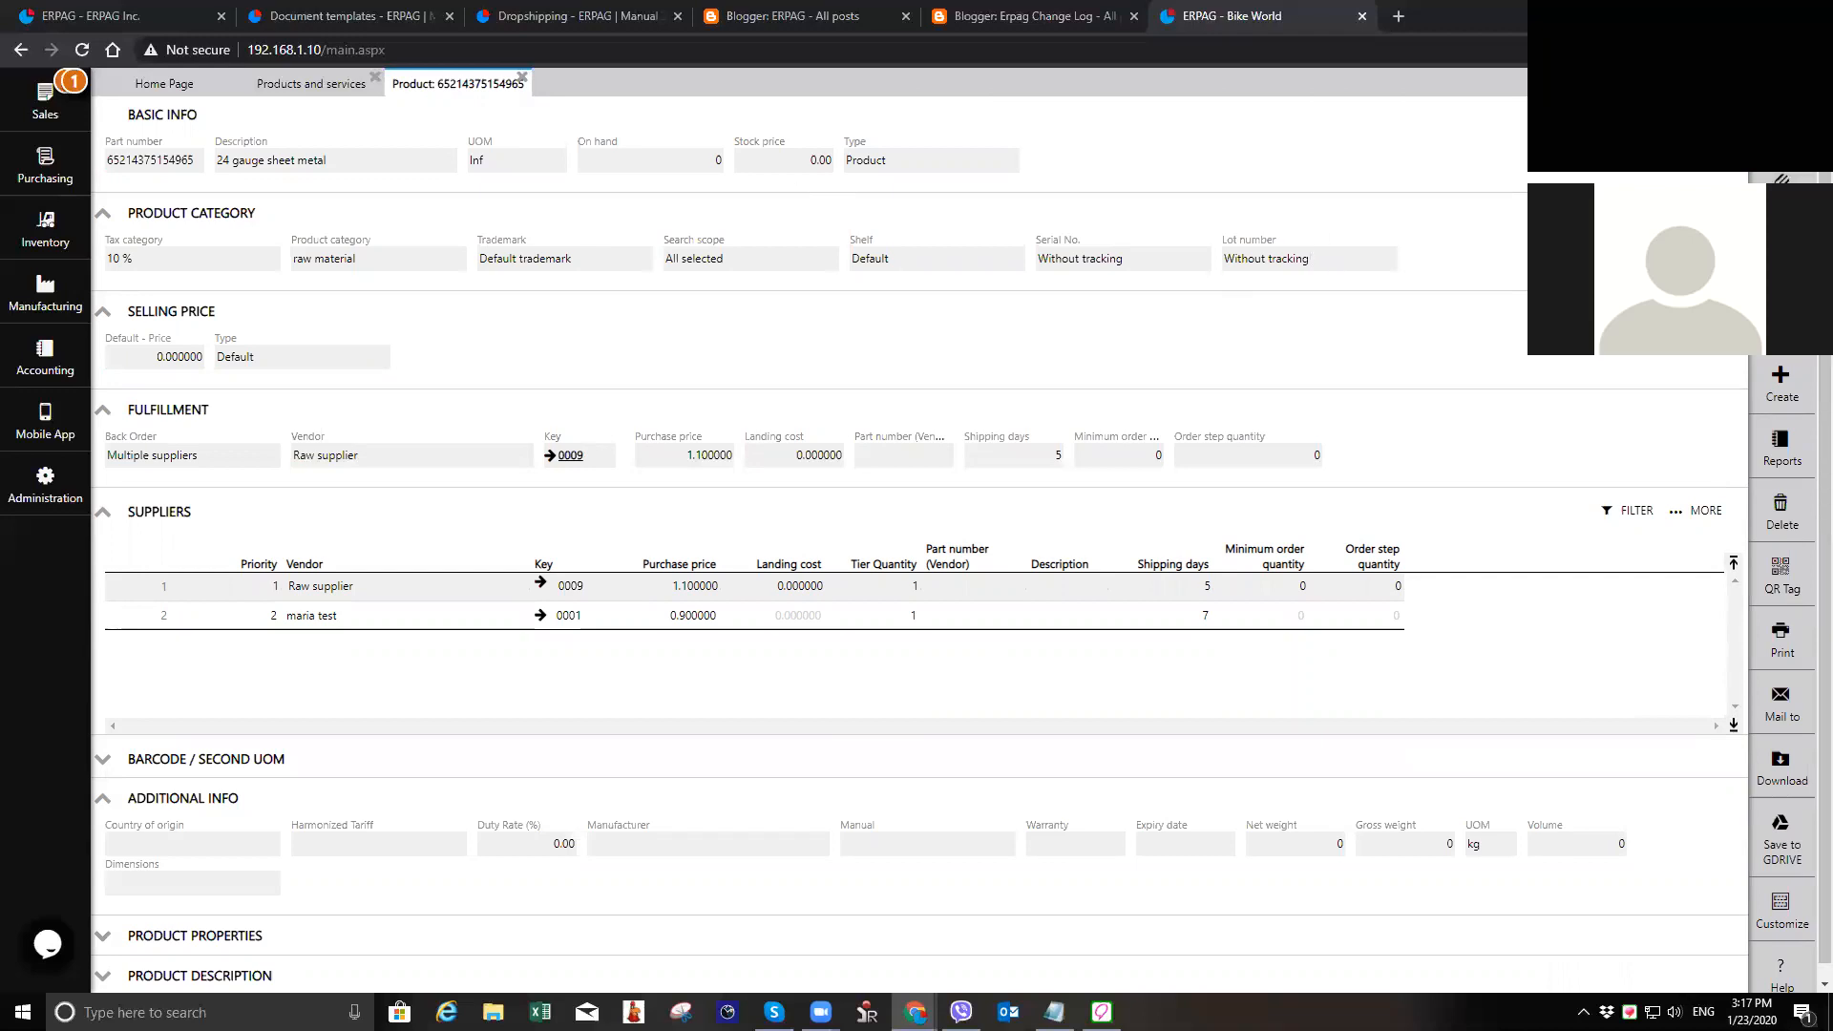
click(522, 78)
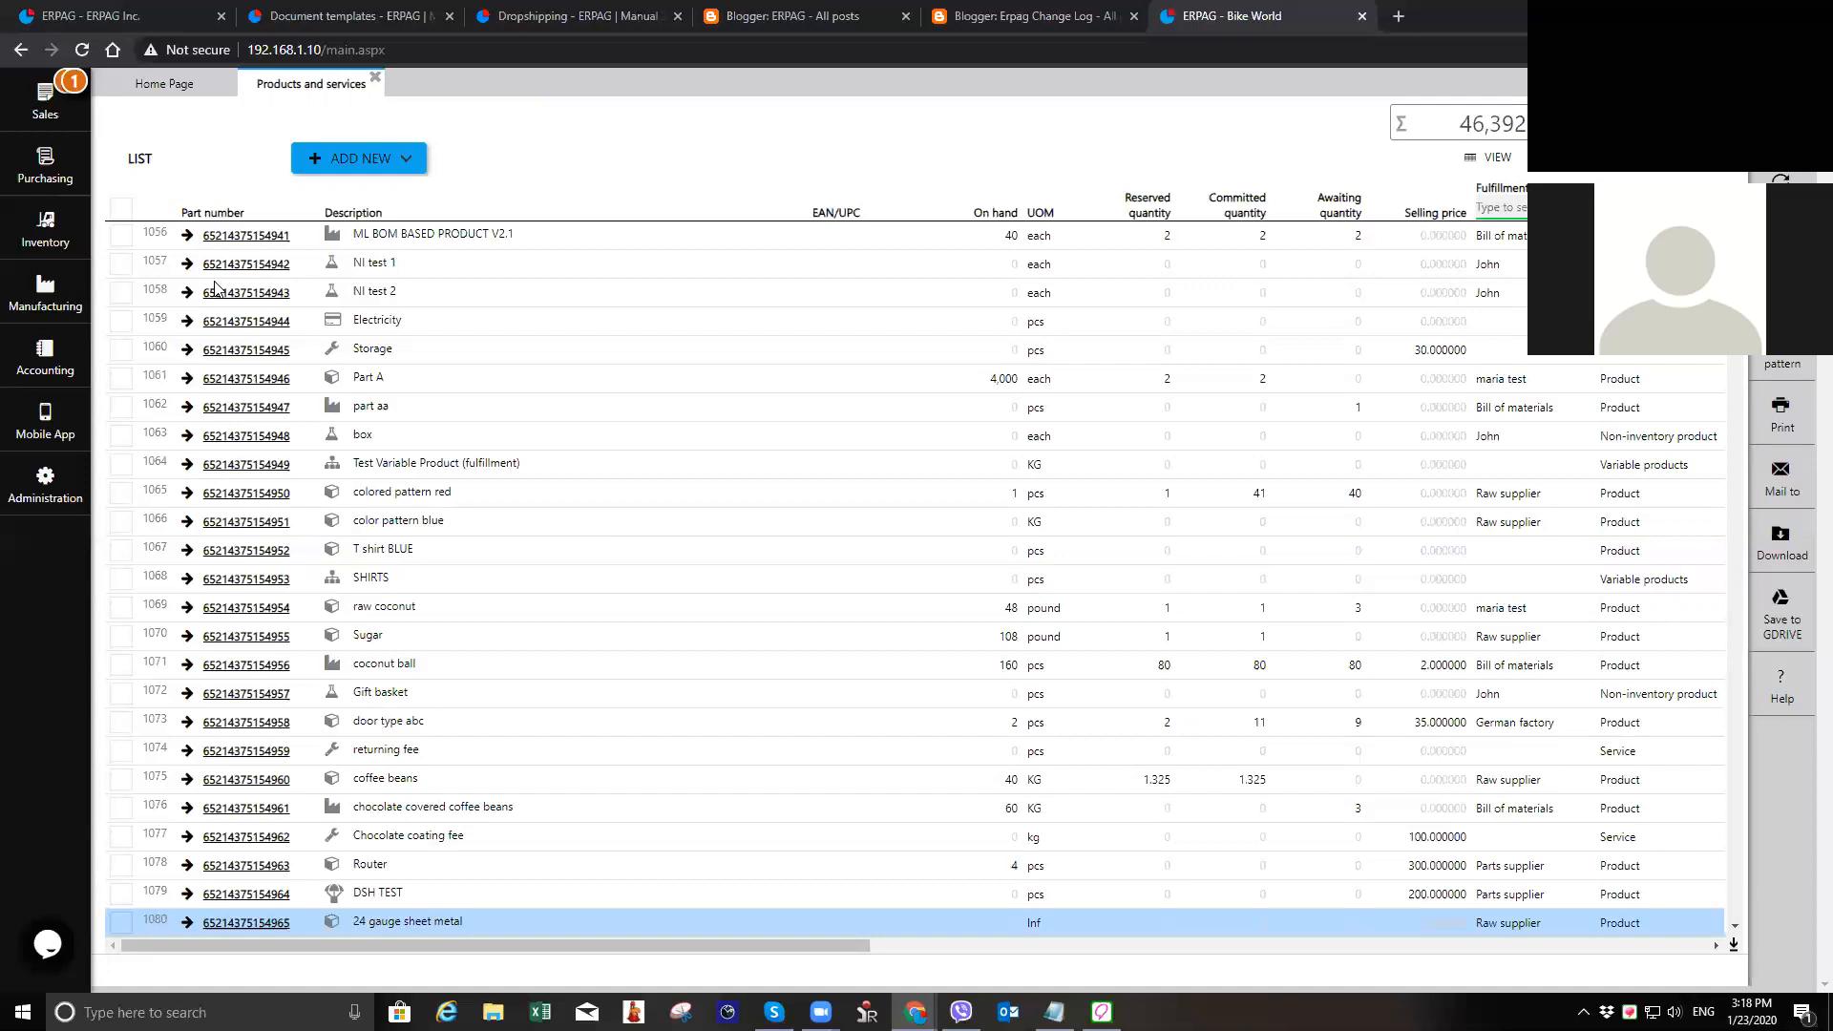
key(XF86AudioRaiseVolume)
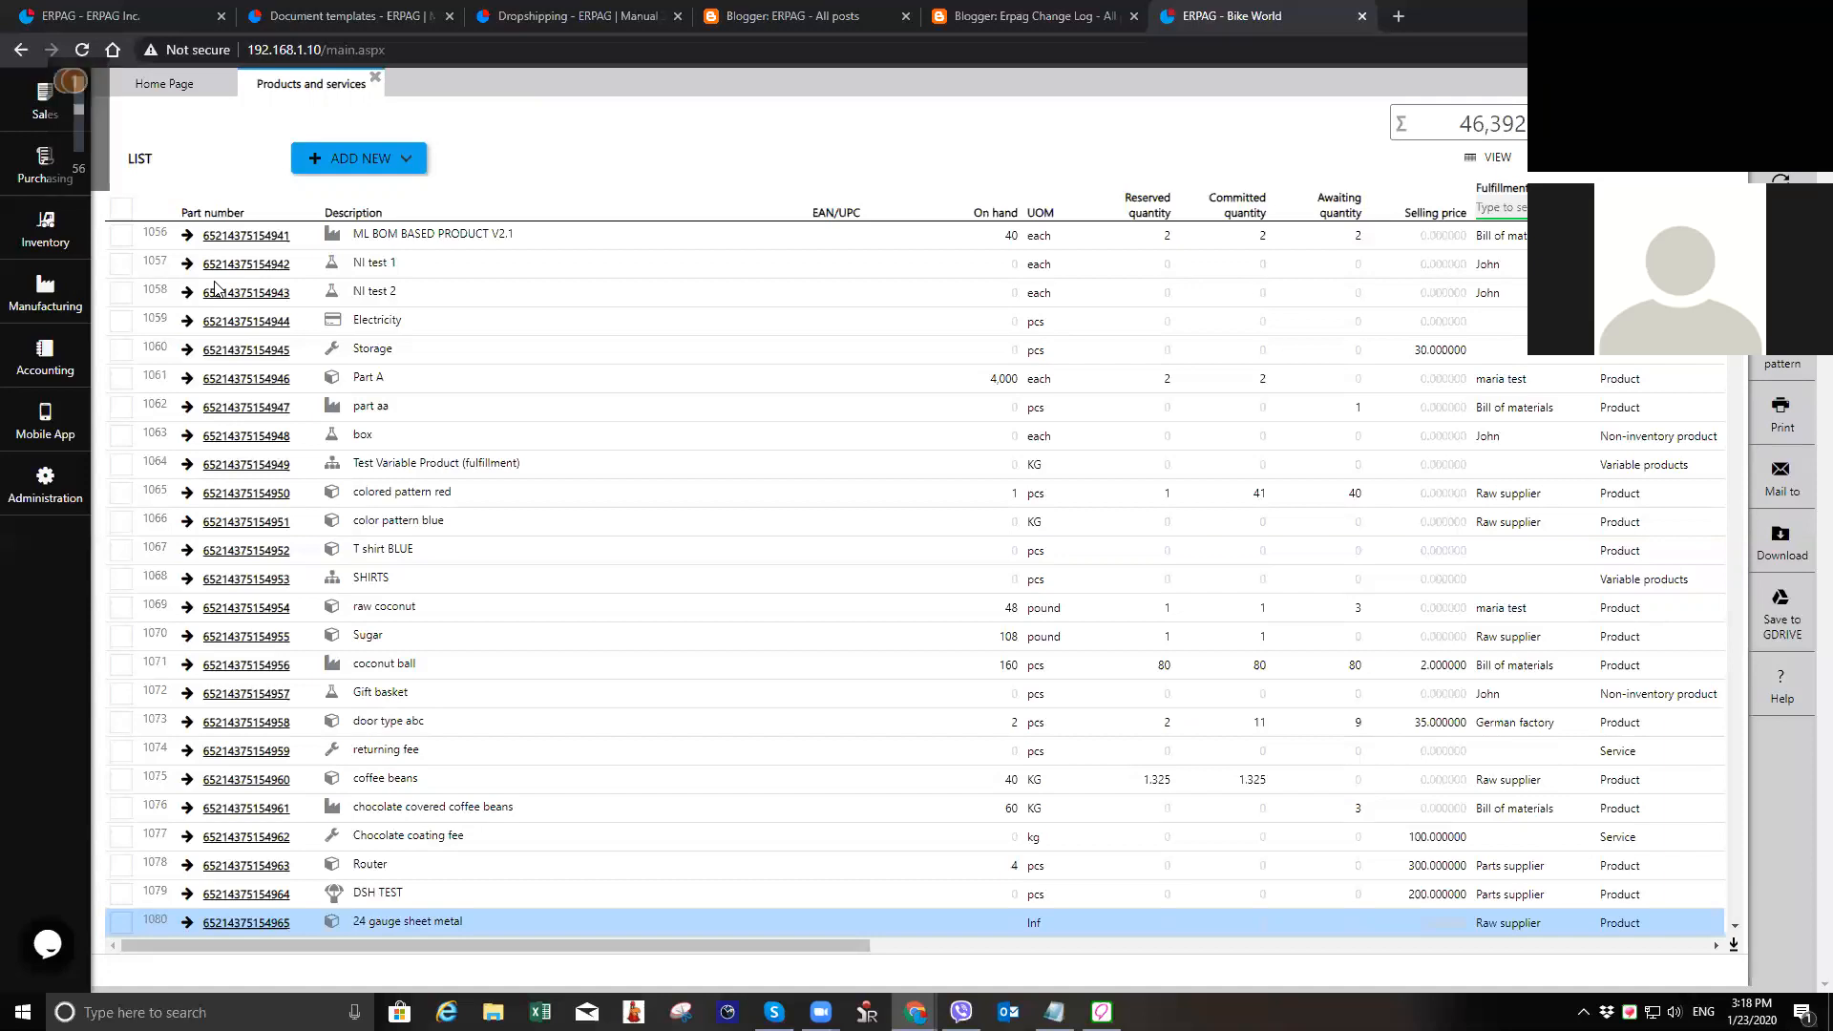
key(XF86AudioLowerVolume)
key(XF86AudioLowerVolume)
key(XF86AudioLowerVolume)
key(XF86AudioLowerVolume)
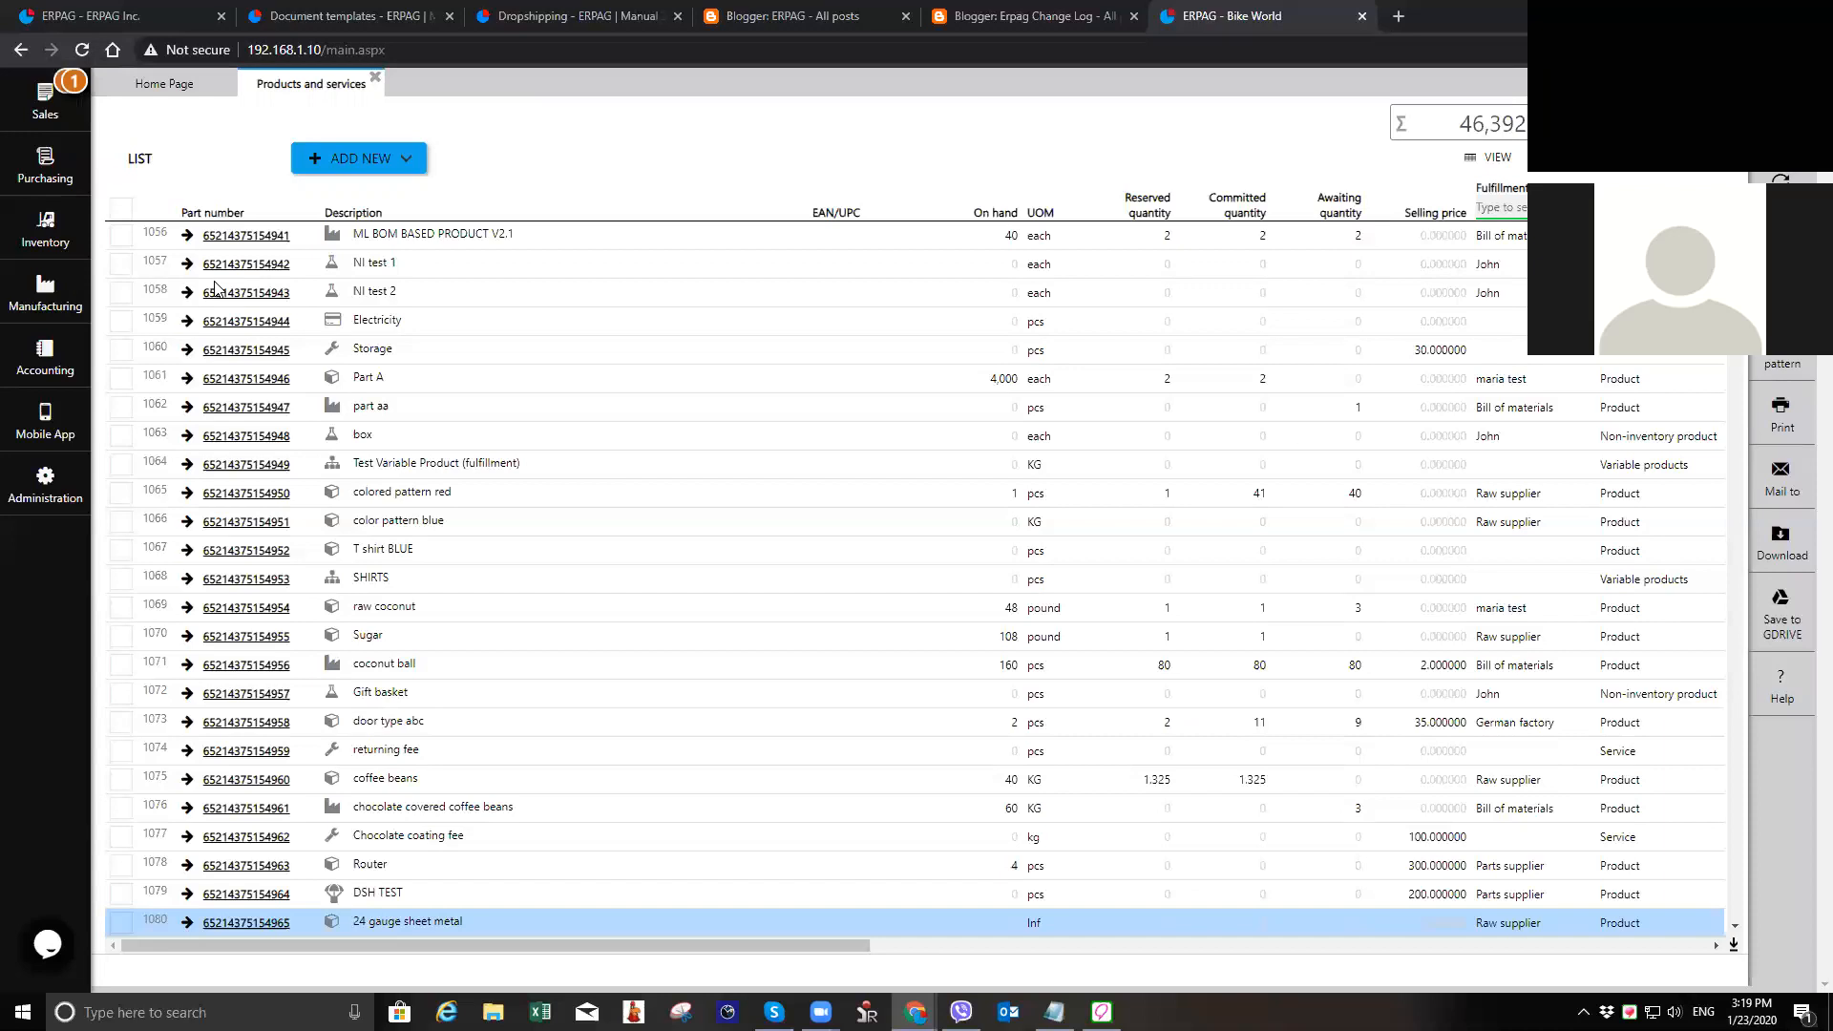
key(XF86AudioRaiseVolume)
key(XF86AudioRaiseVolume)
scroll(506, 716, down, 1)
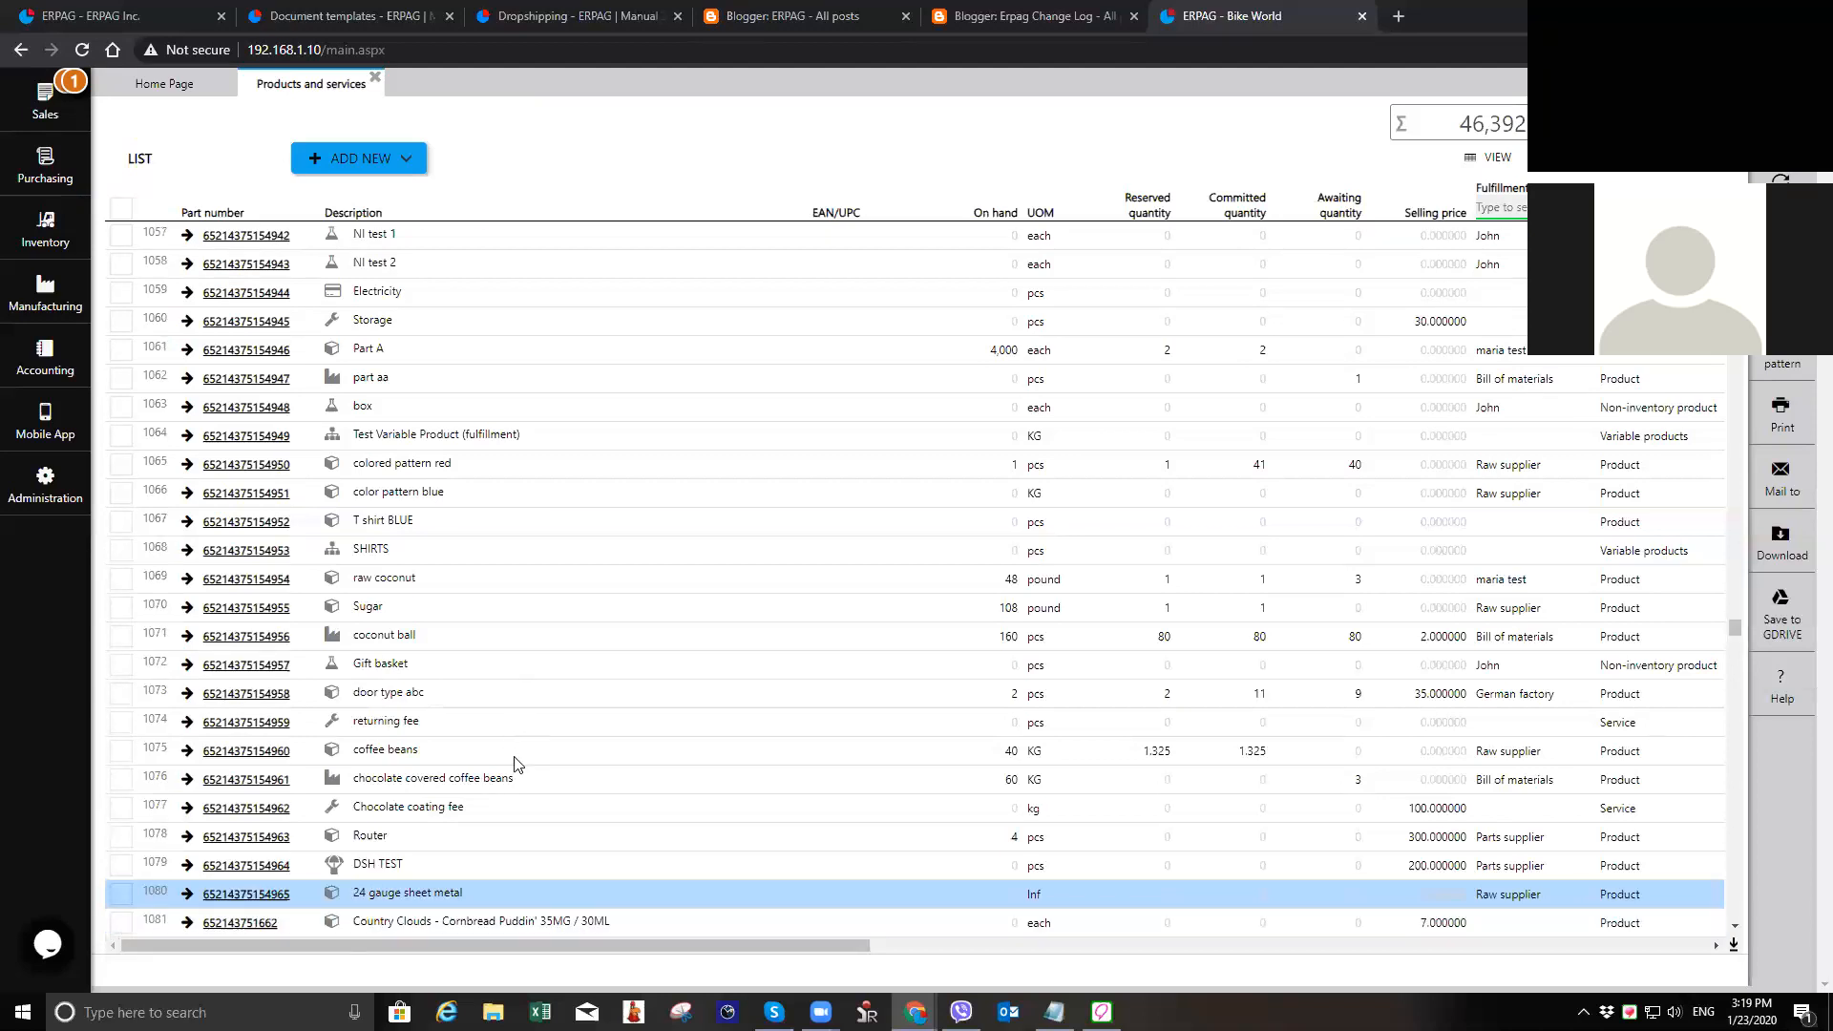
scroll(626, 573, up, 7)
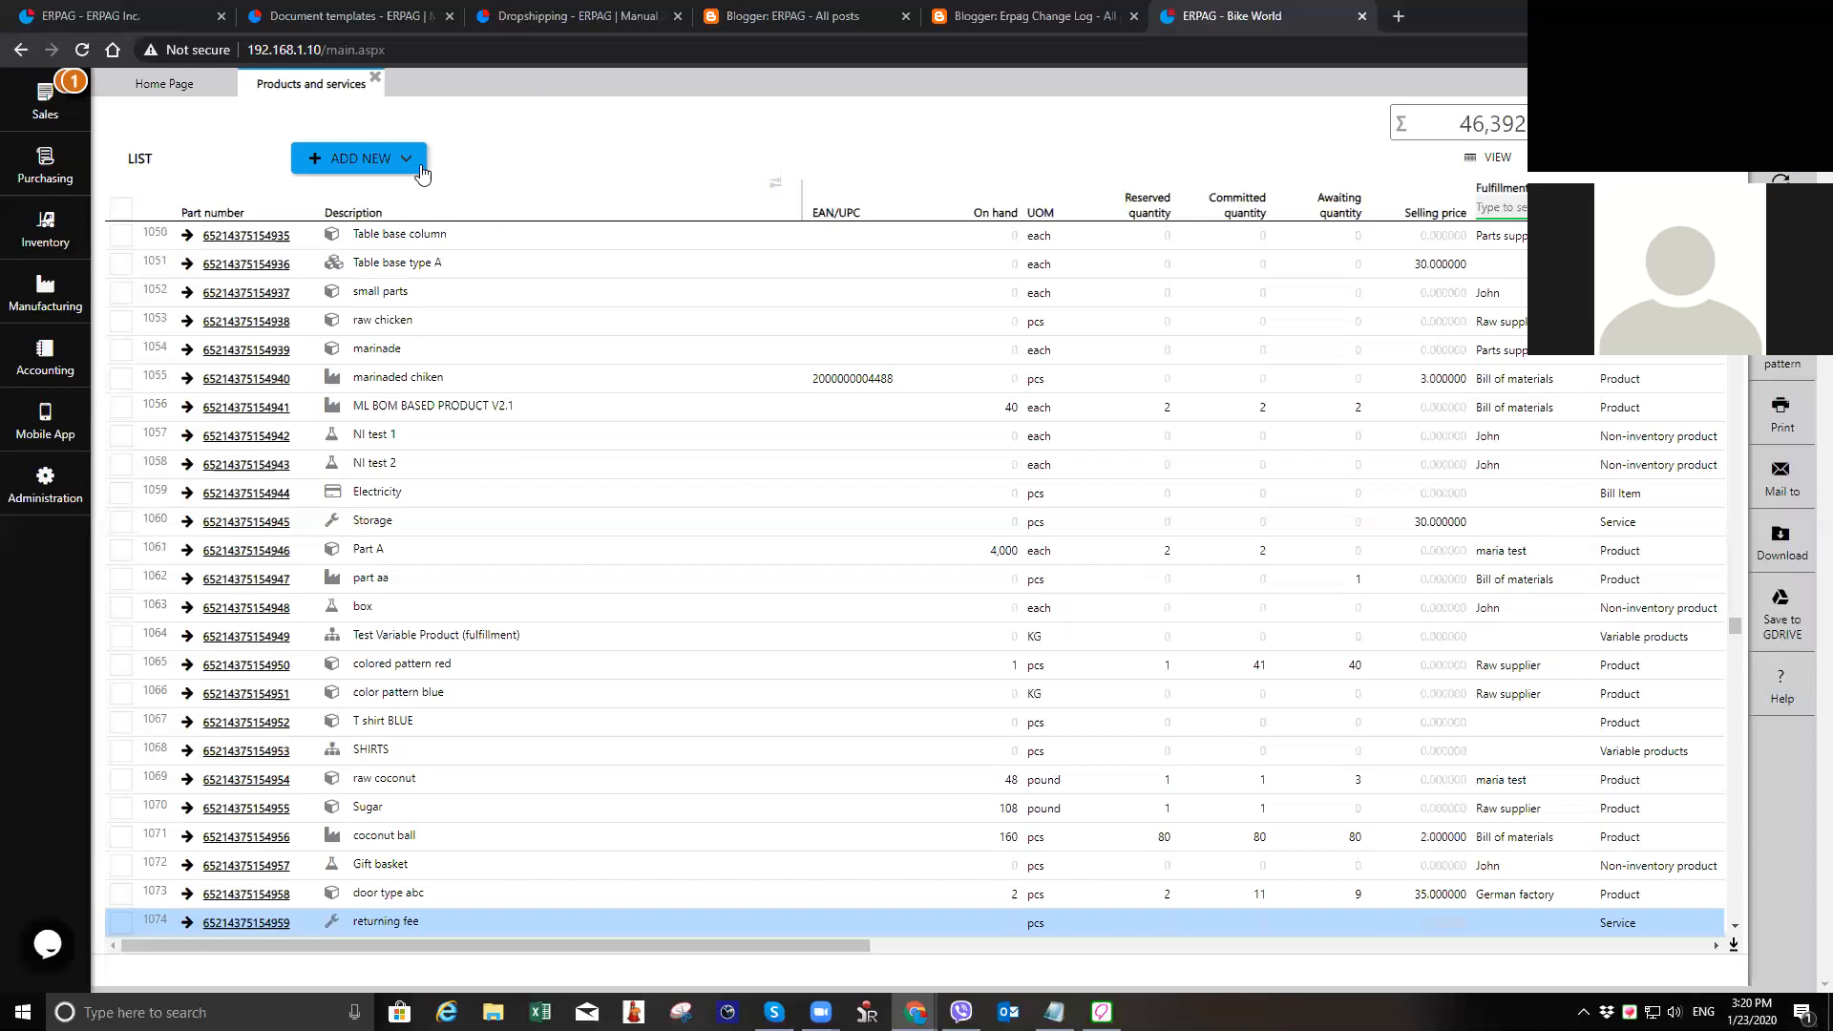
Step: Open the manufacturing work operations list, inspect the blank form for a new operation, and close it without saving
click(43, 303)
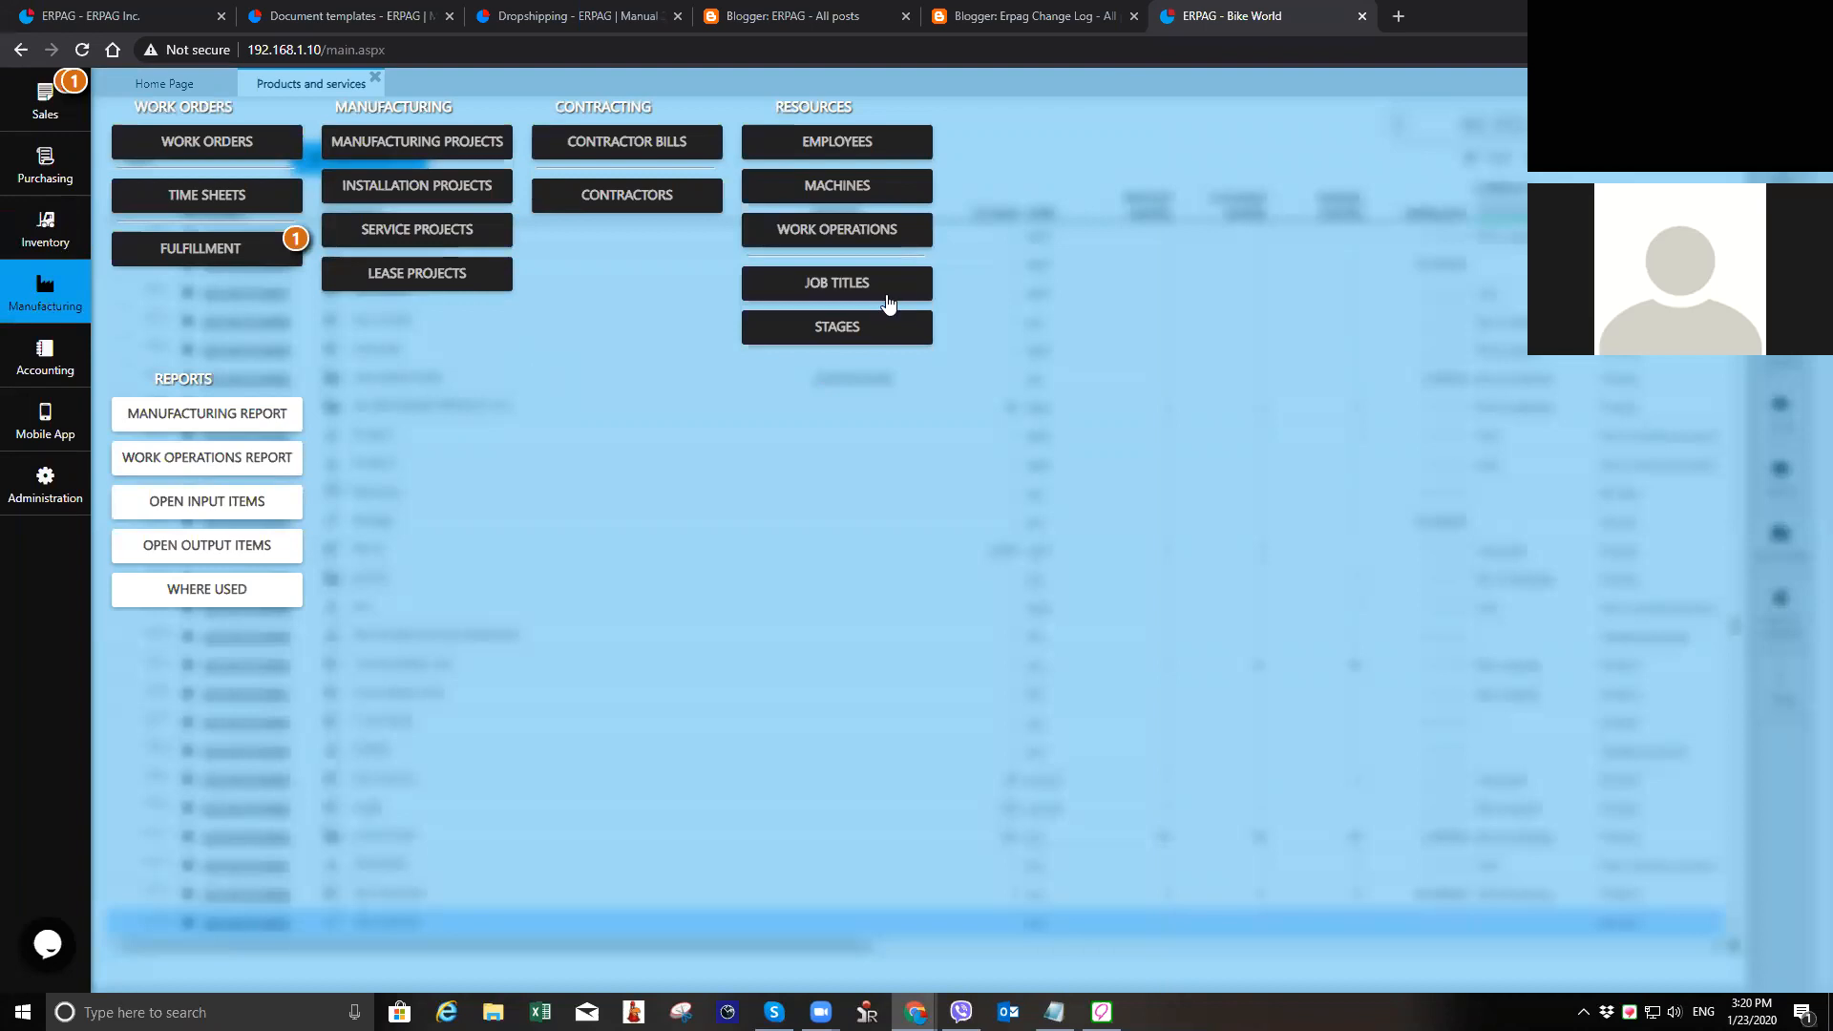
click(836, 229)
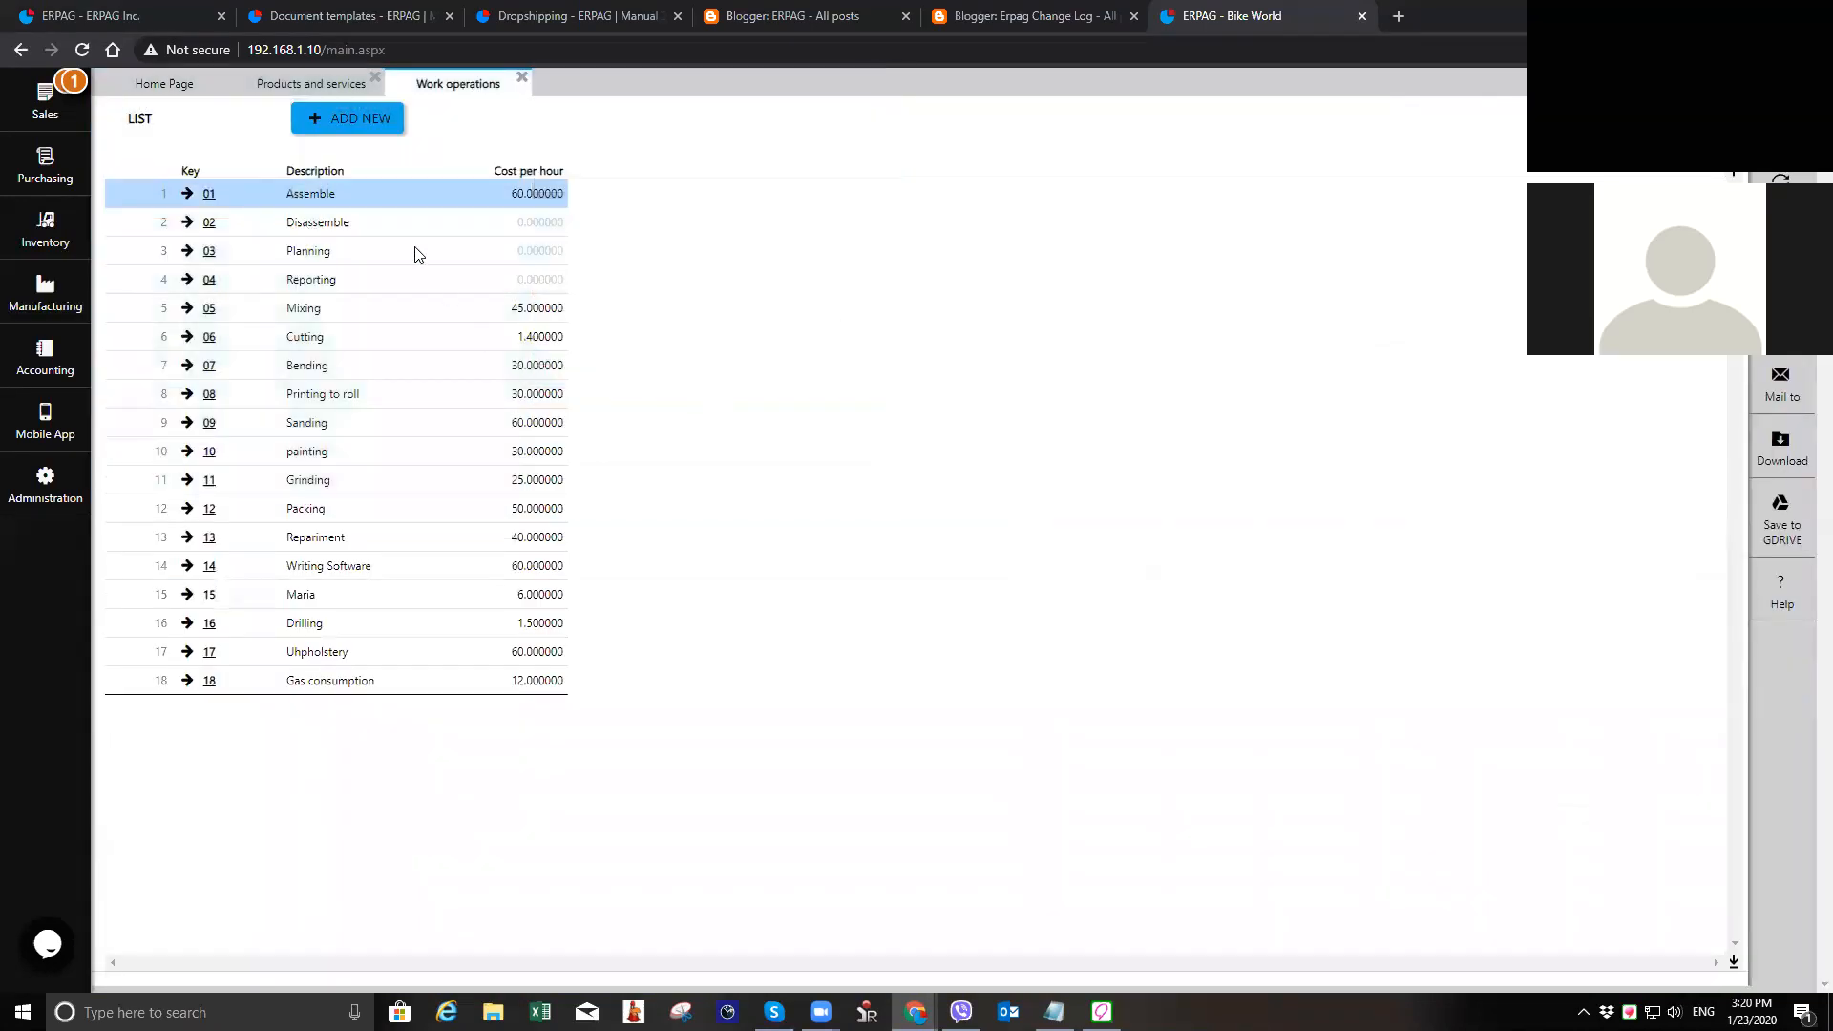
click(372, 367)
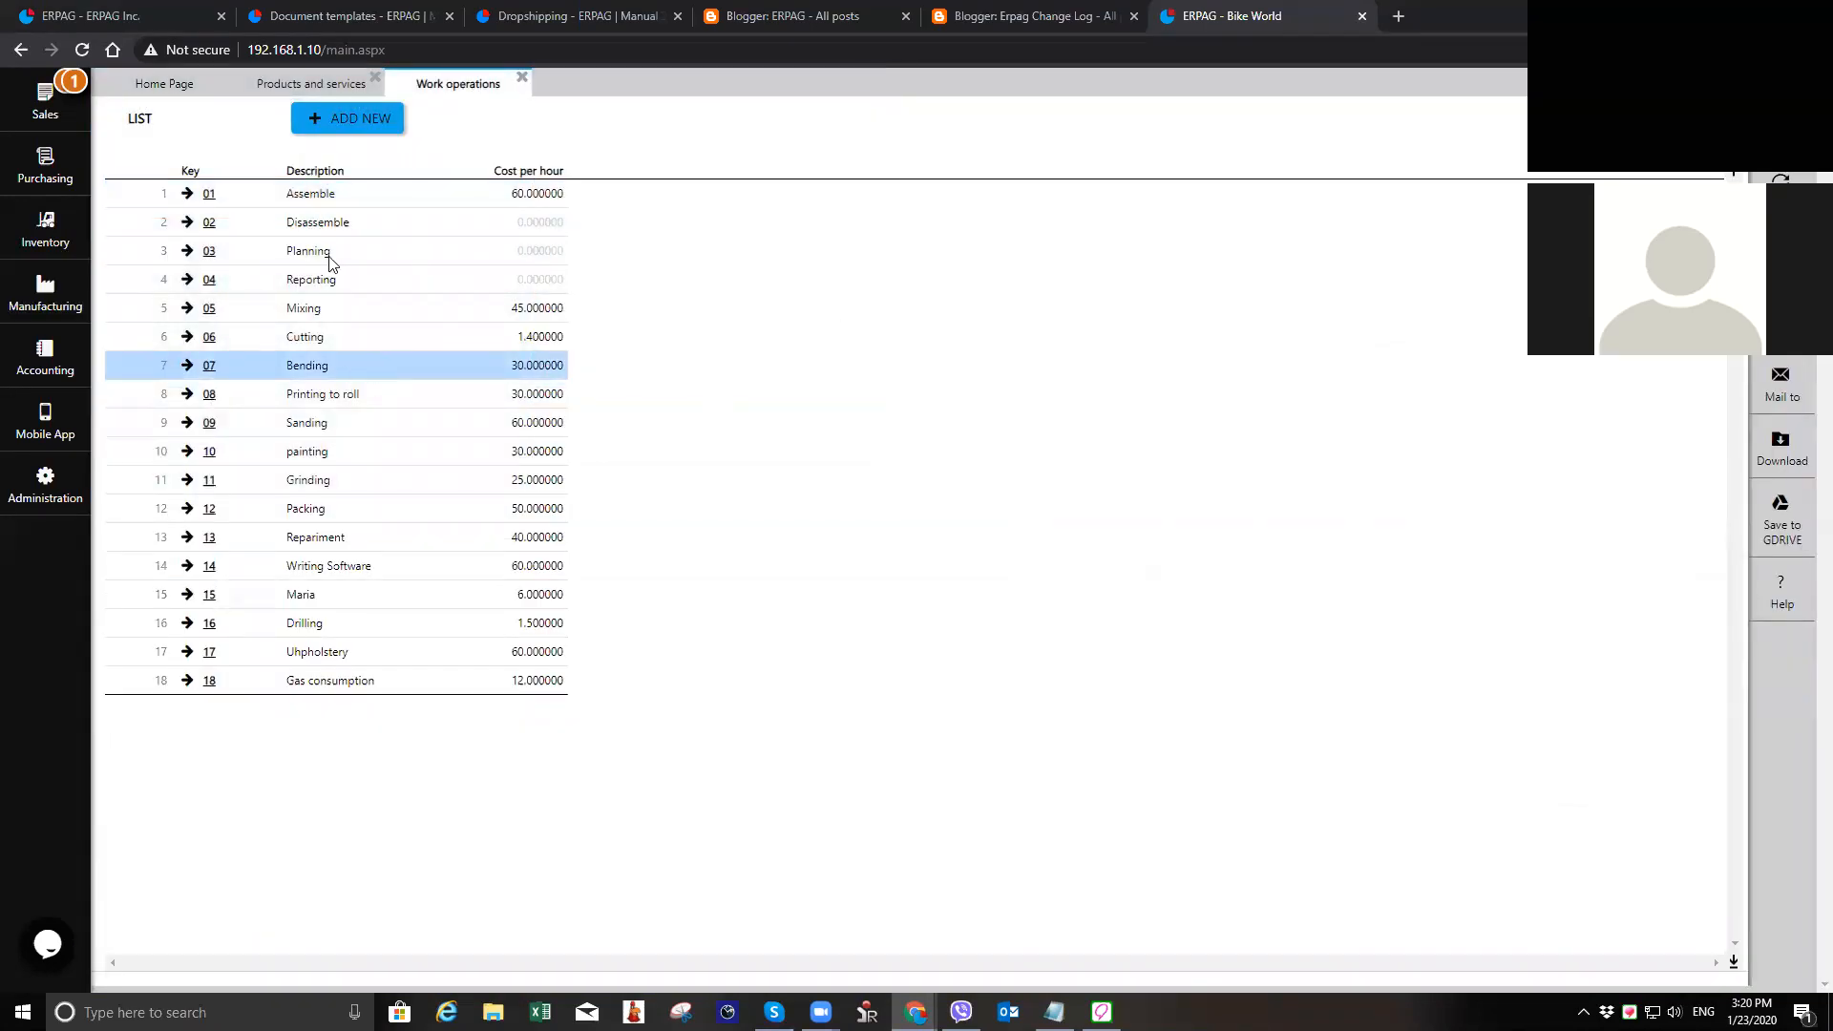
click(376, 129)
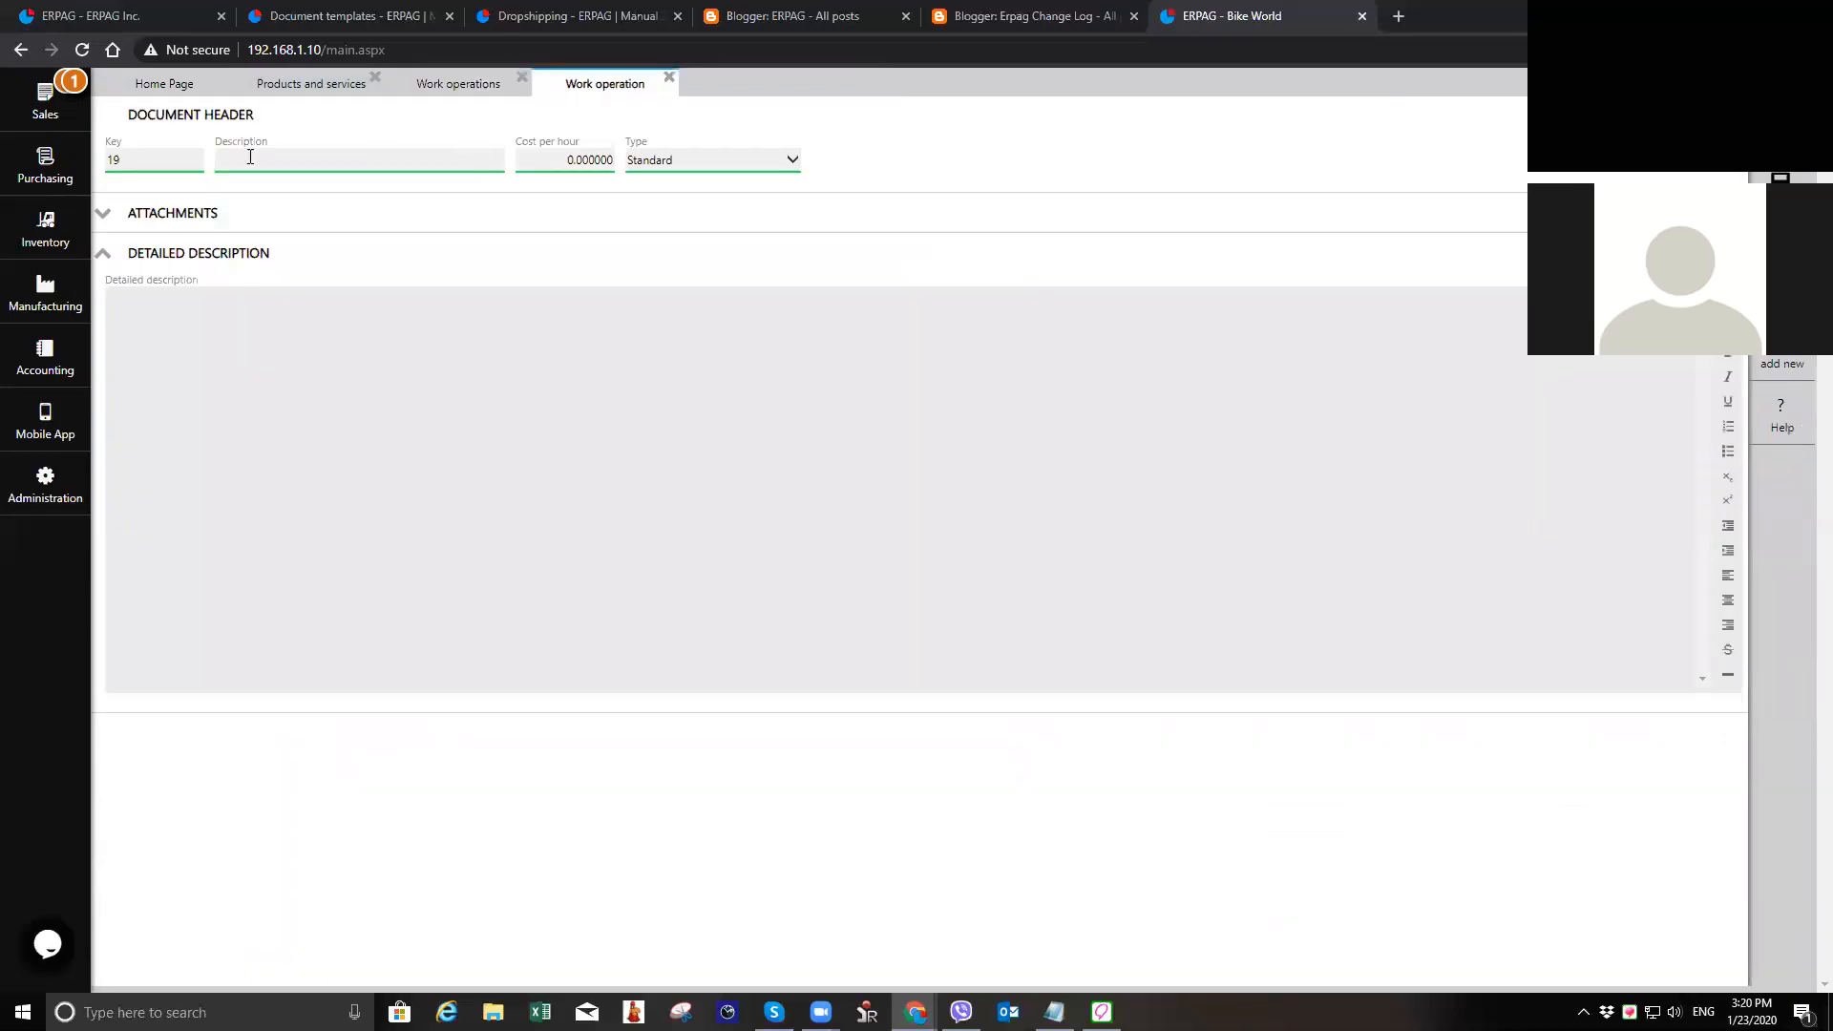
click(668, 78)
click(871, 579)
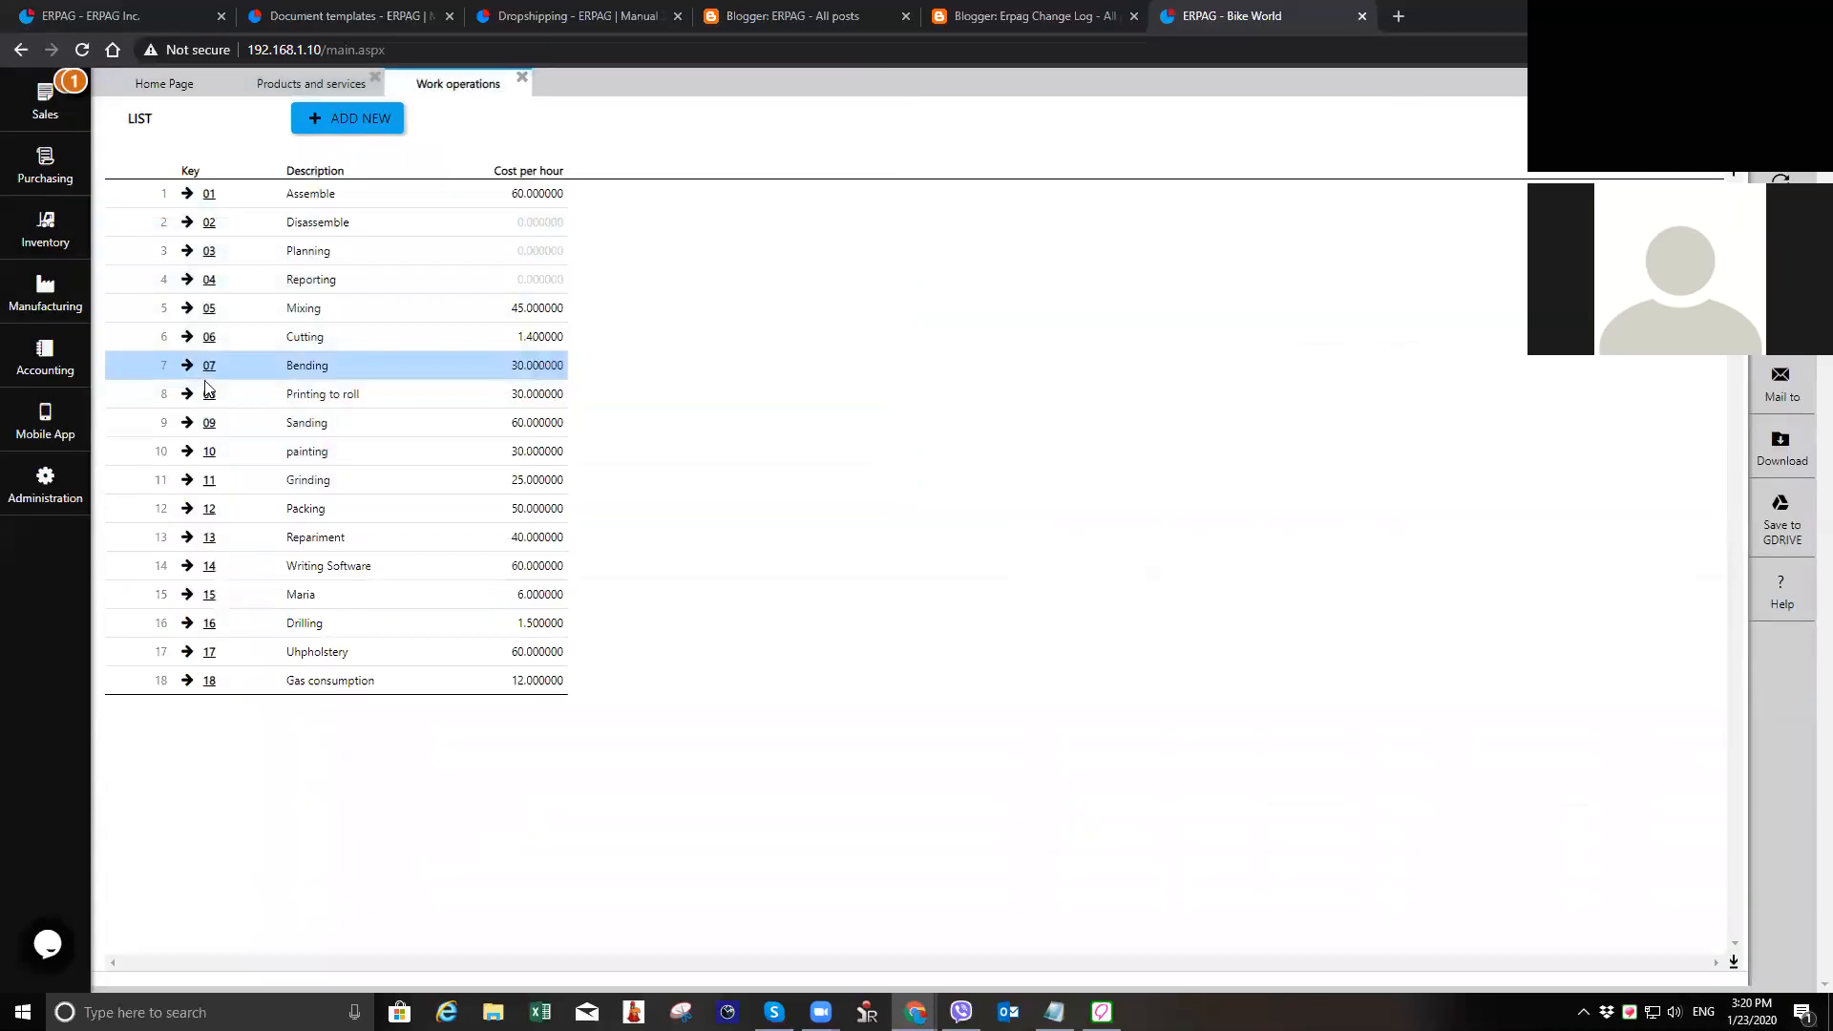
Step: Open the Bending work operation, check its cost per hour, and close it
click(208, 370)
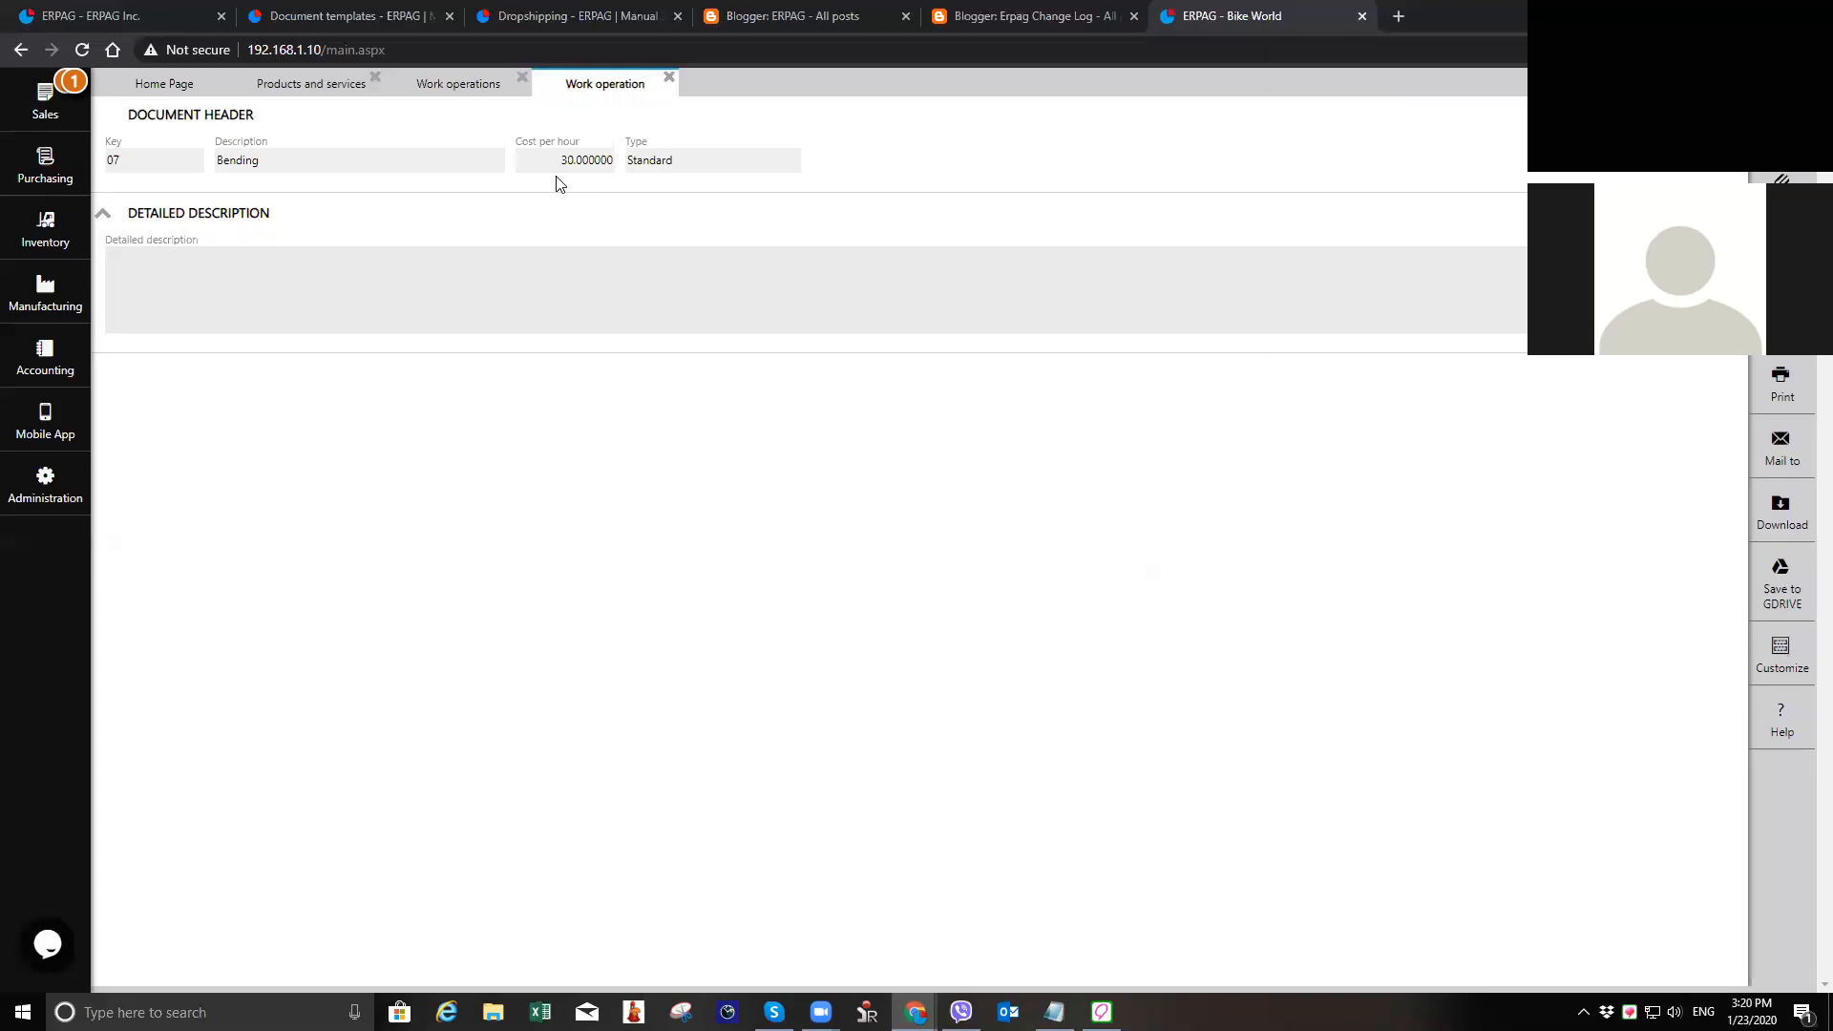
click(1781, 127)
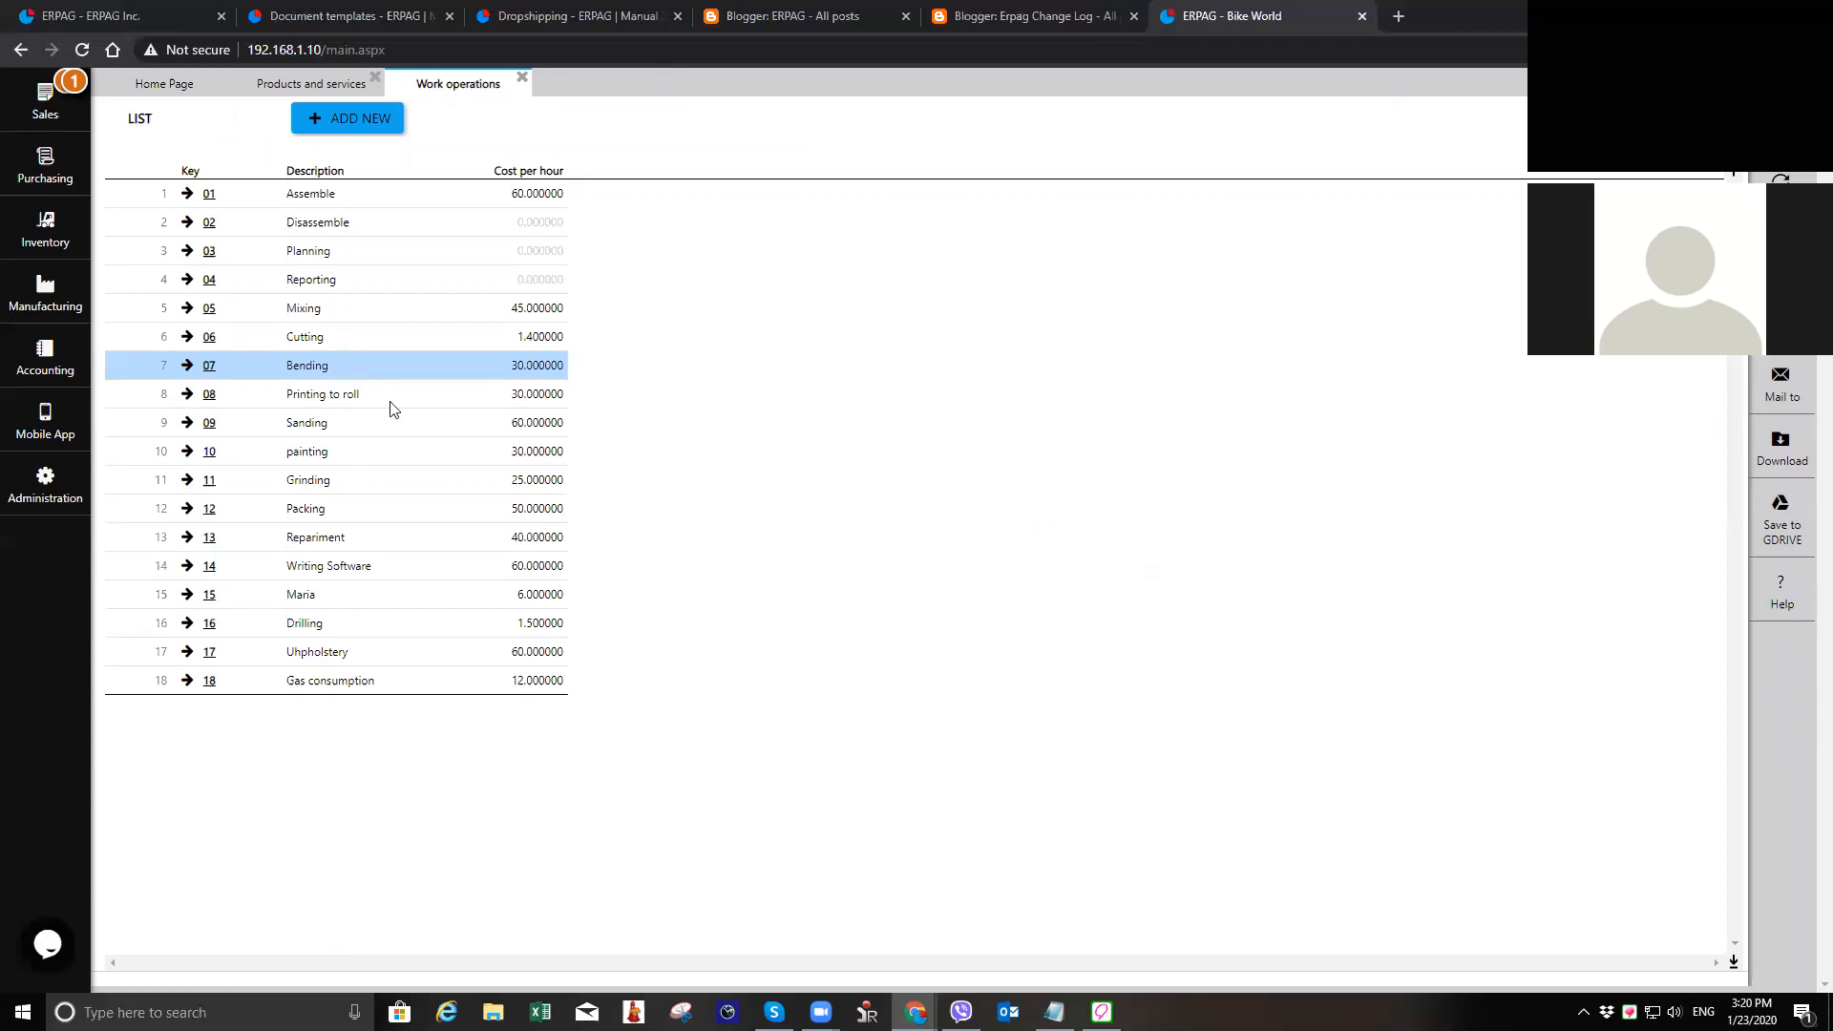
Step: Close the work operations list and look through the entries in the products and services list
click(523, 80)
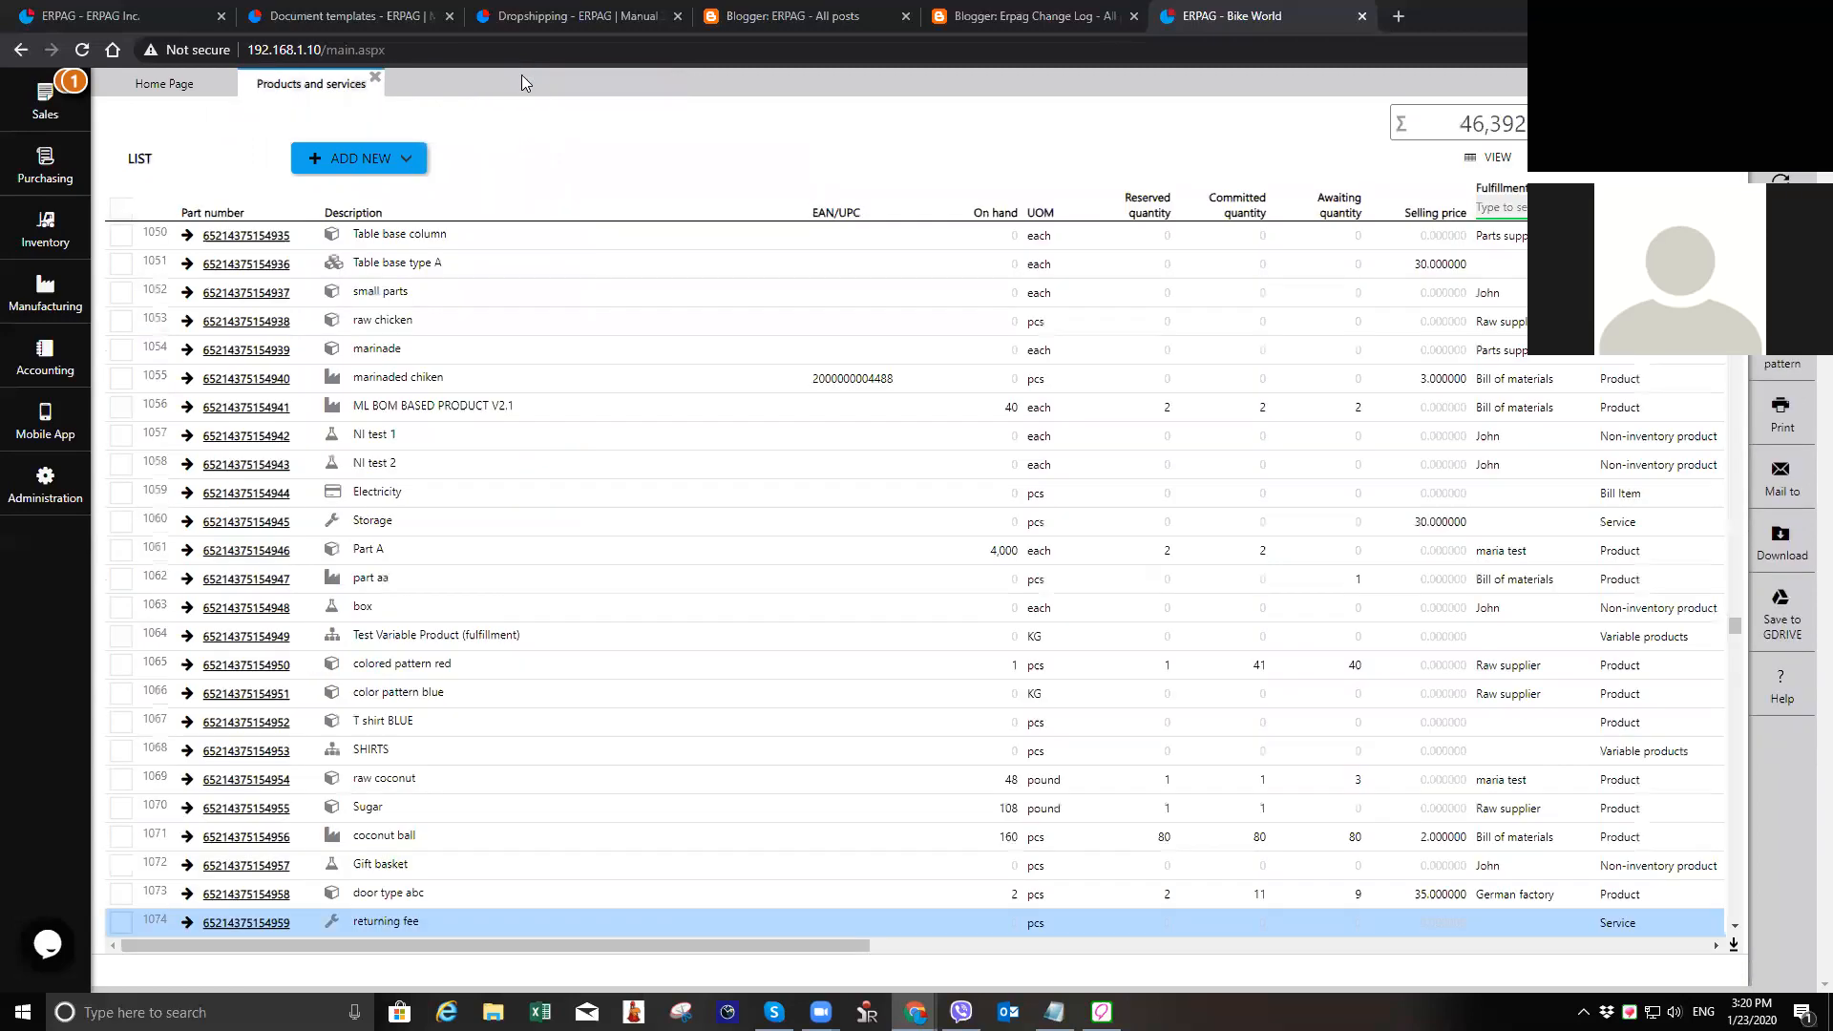
scroll(548, 484, down, 1)
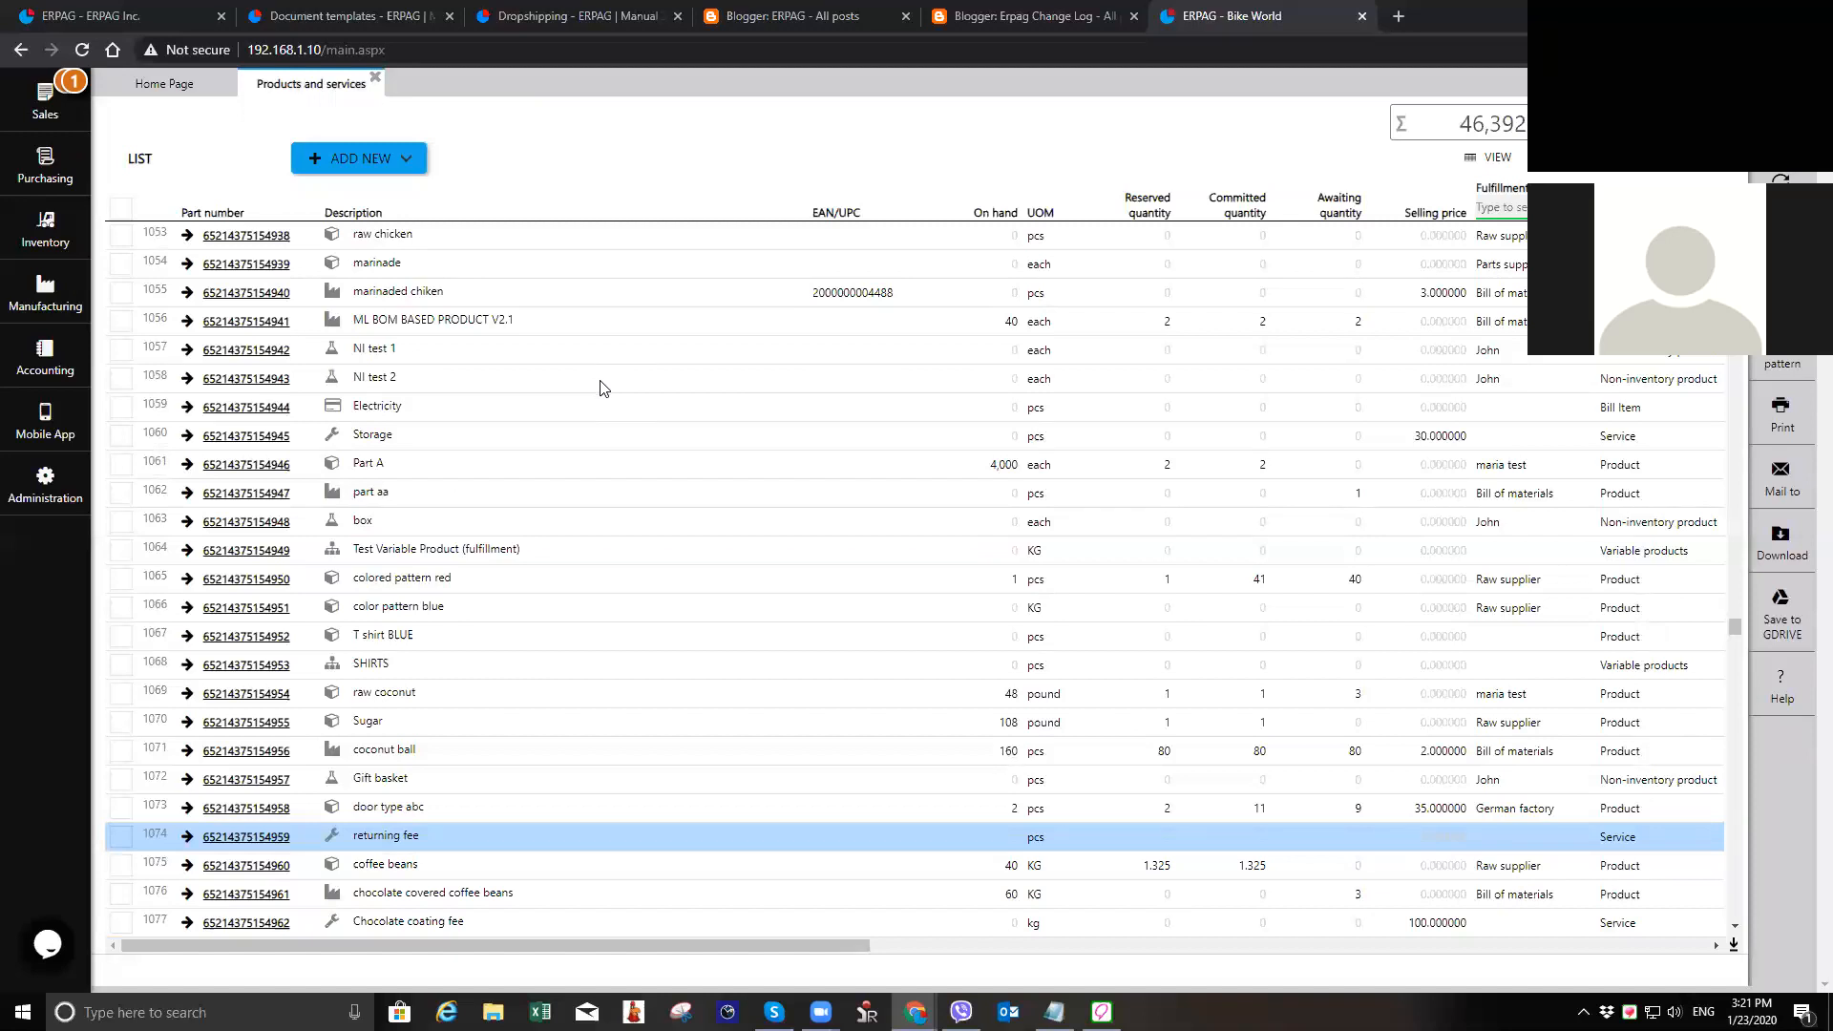
scroll(520, 661, down, 2)
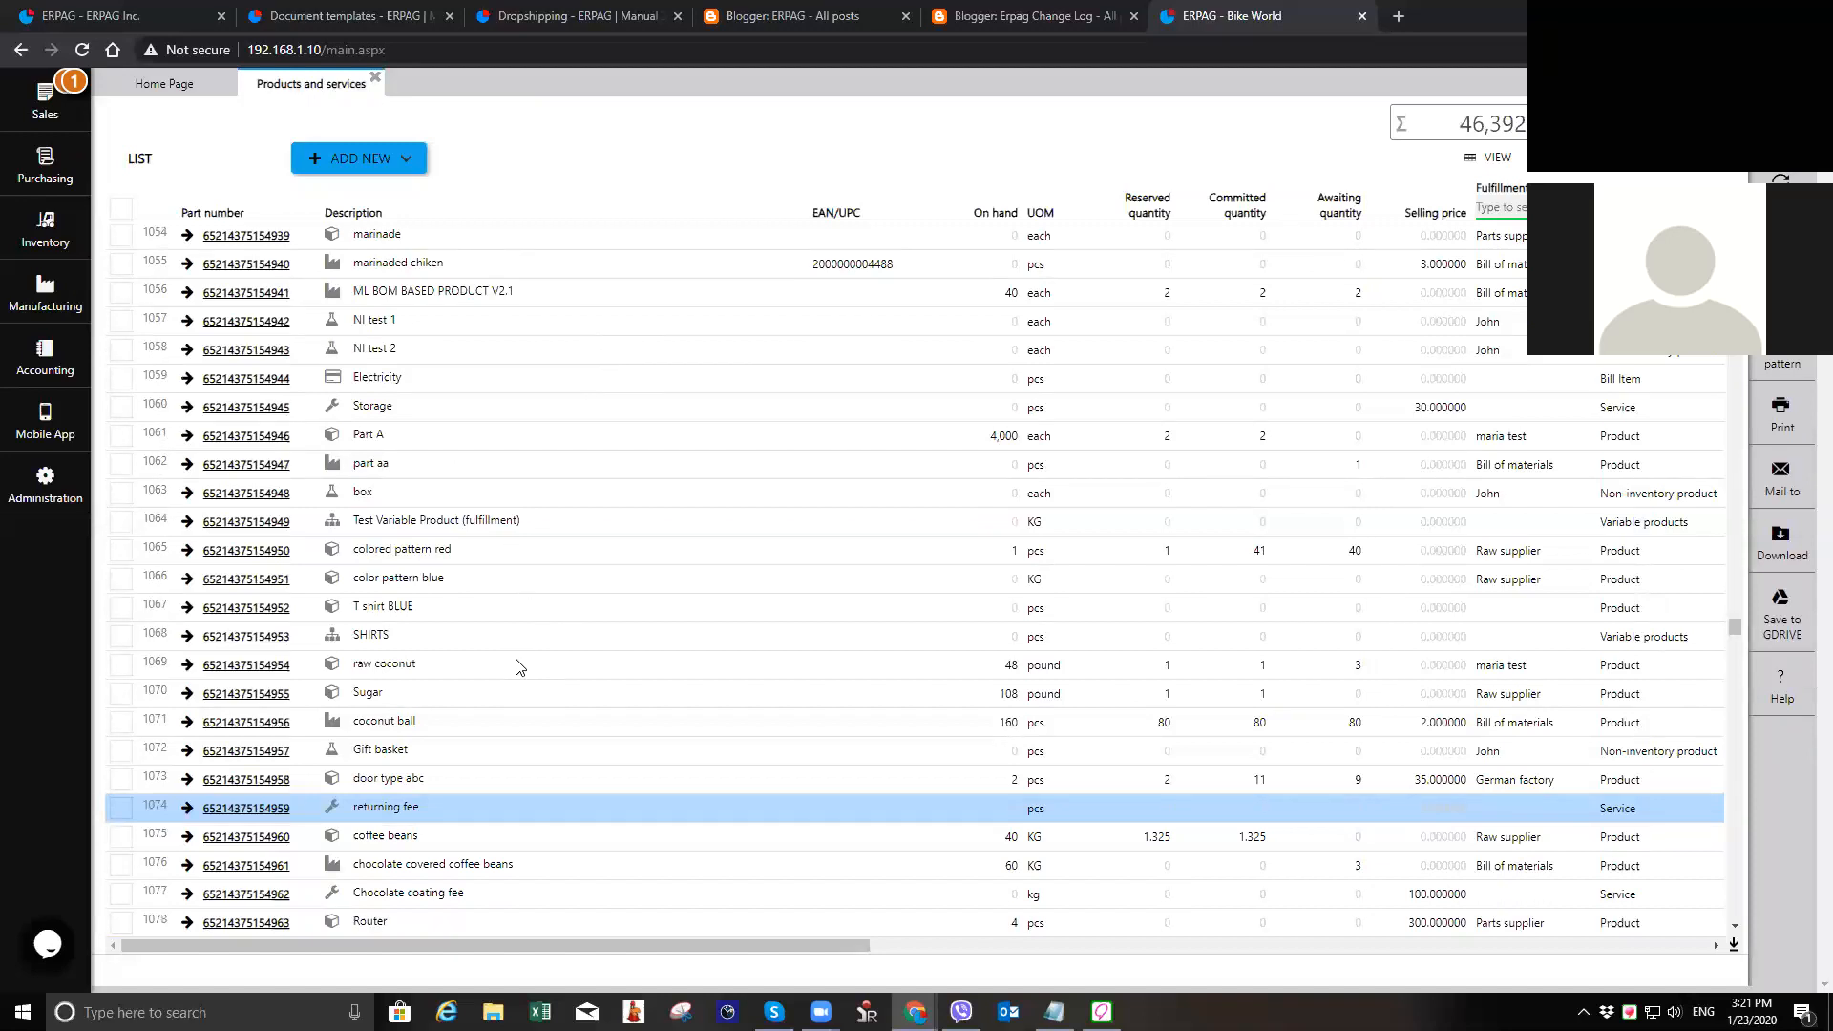
scroll(520, 663, down, 2)
scroll(516, 660, up, 5)
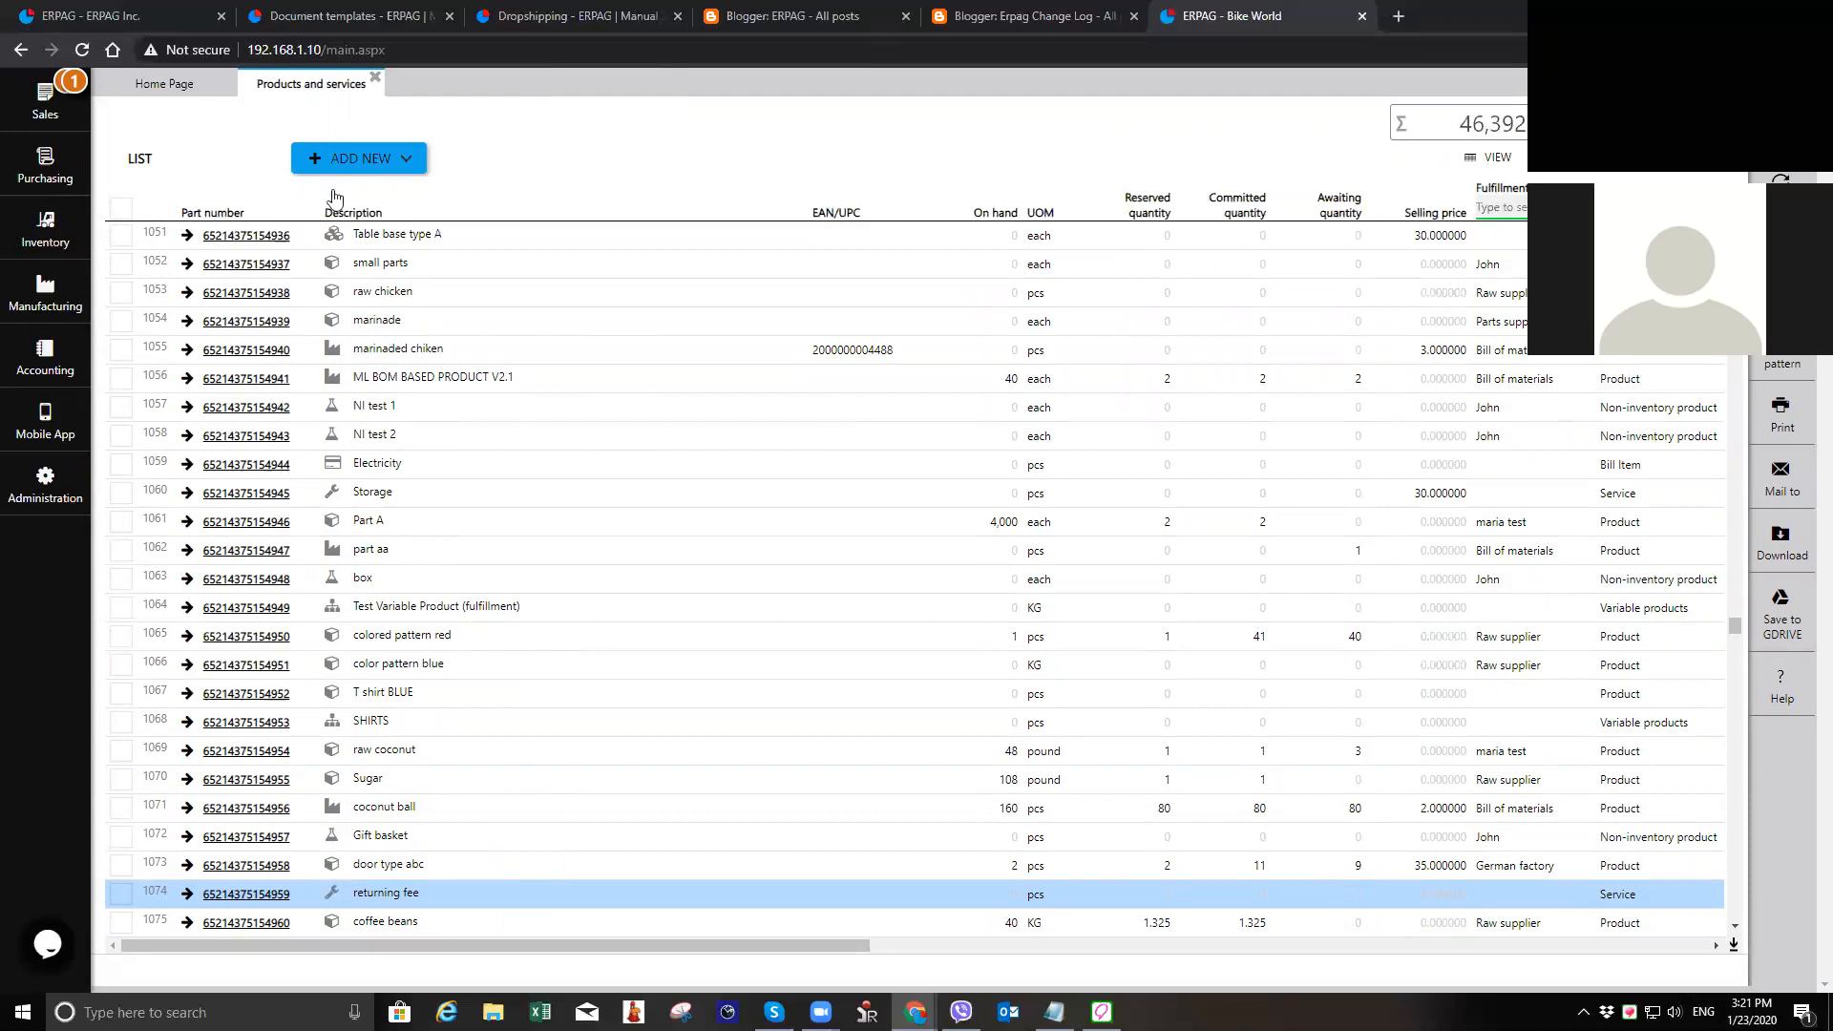
Step: Start a new product with the description "Finished product from 24 gauge" and the unit of measure Inf
click(399, 162)
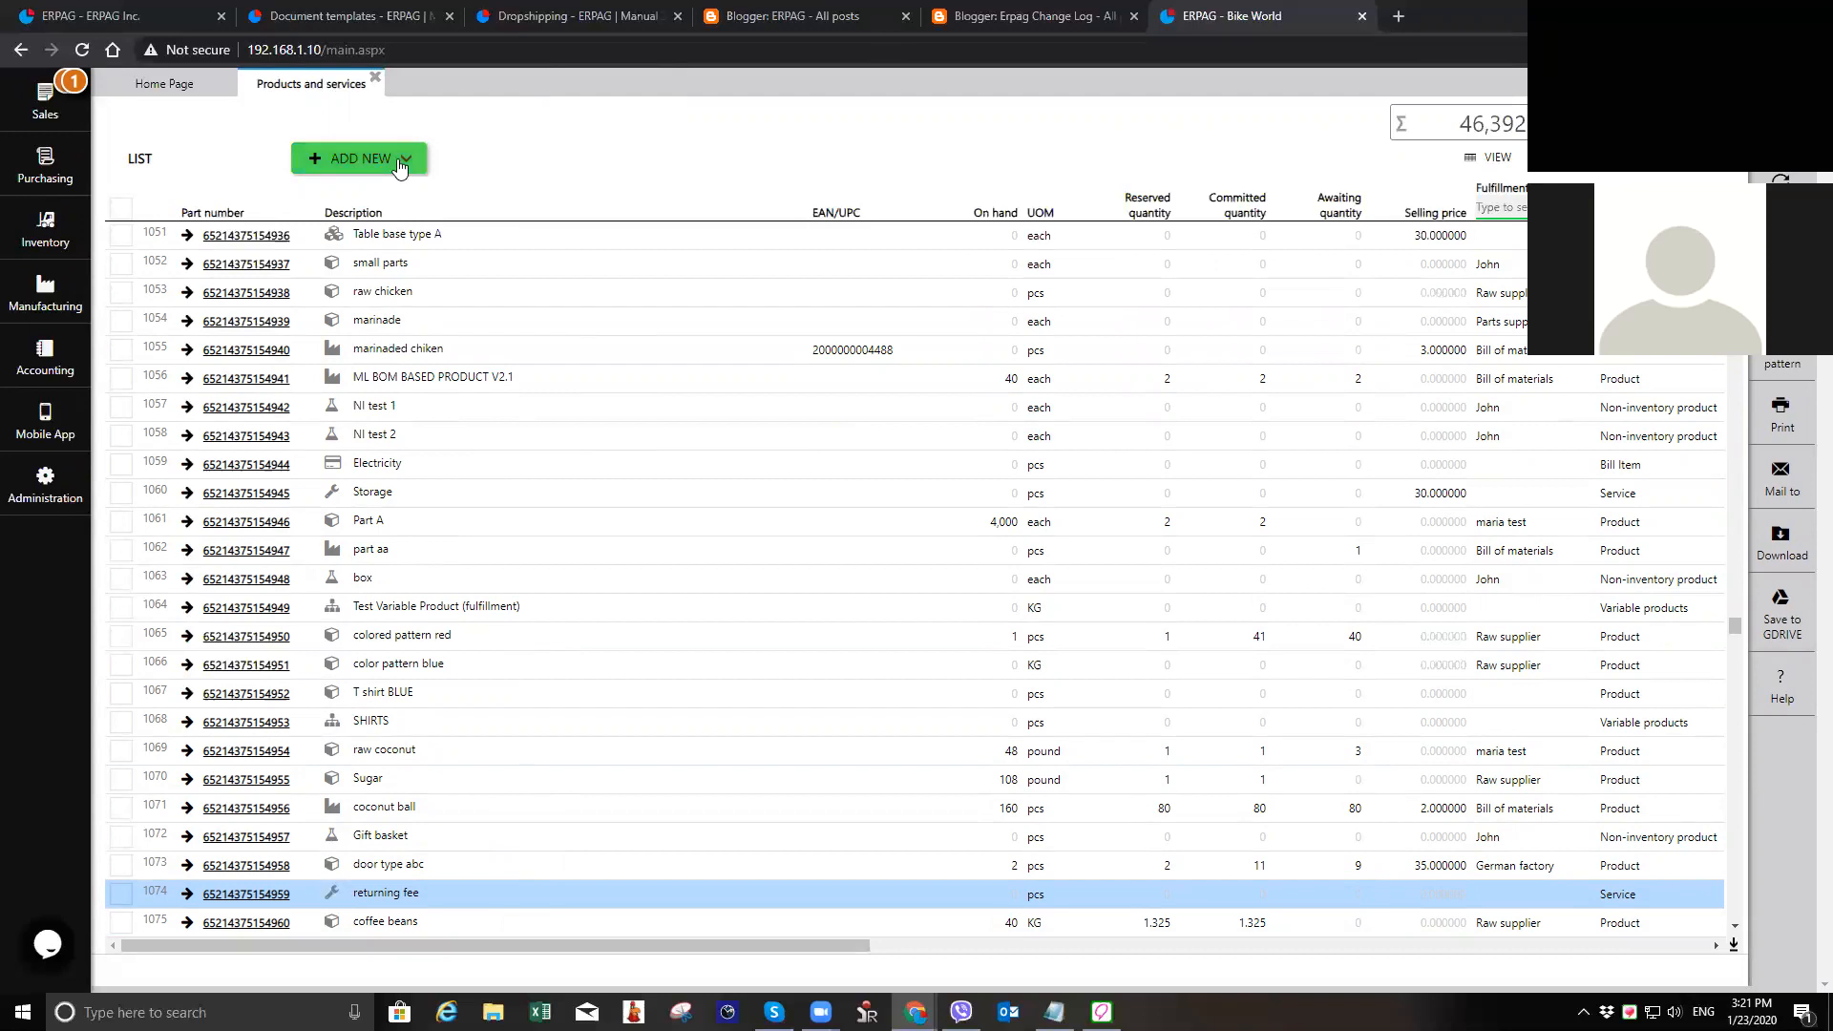
click(403, 191)
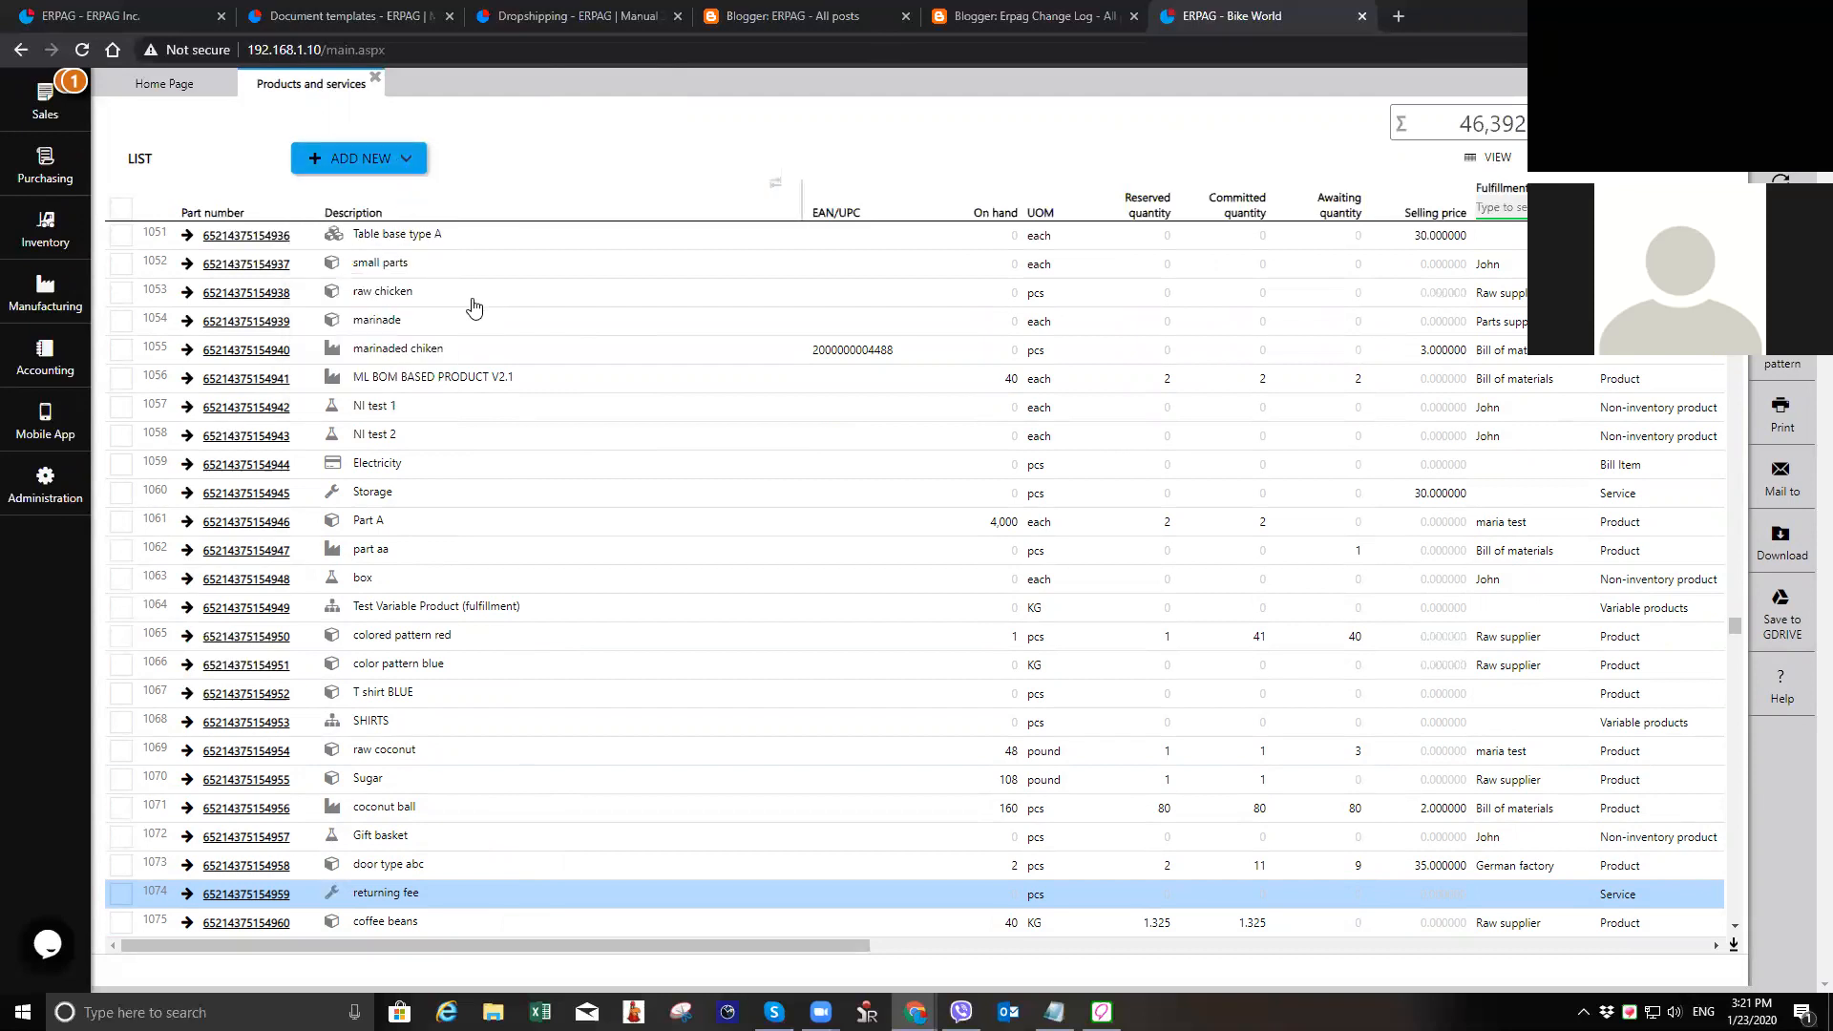
click(337, 161)
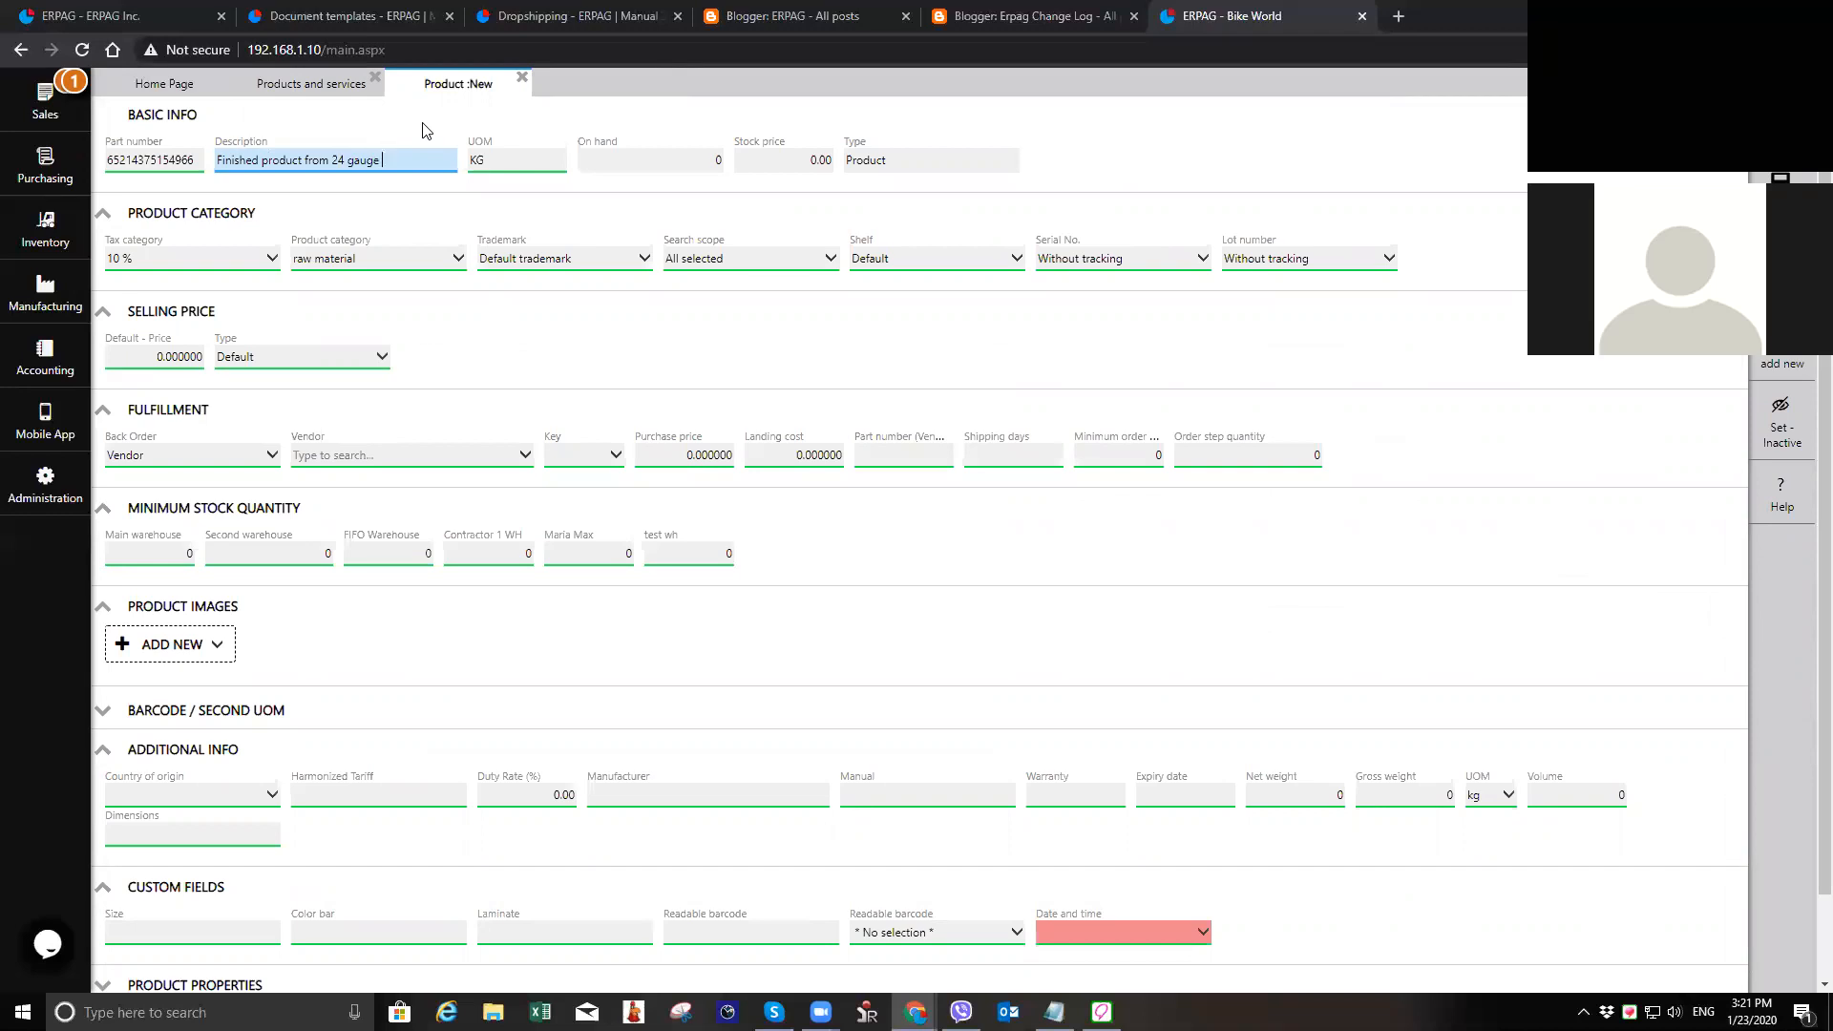
click(511, 164)
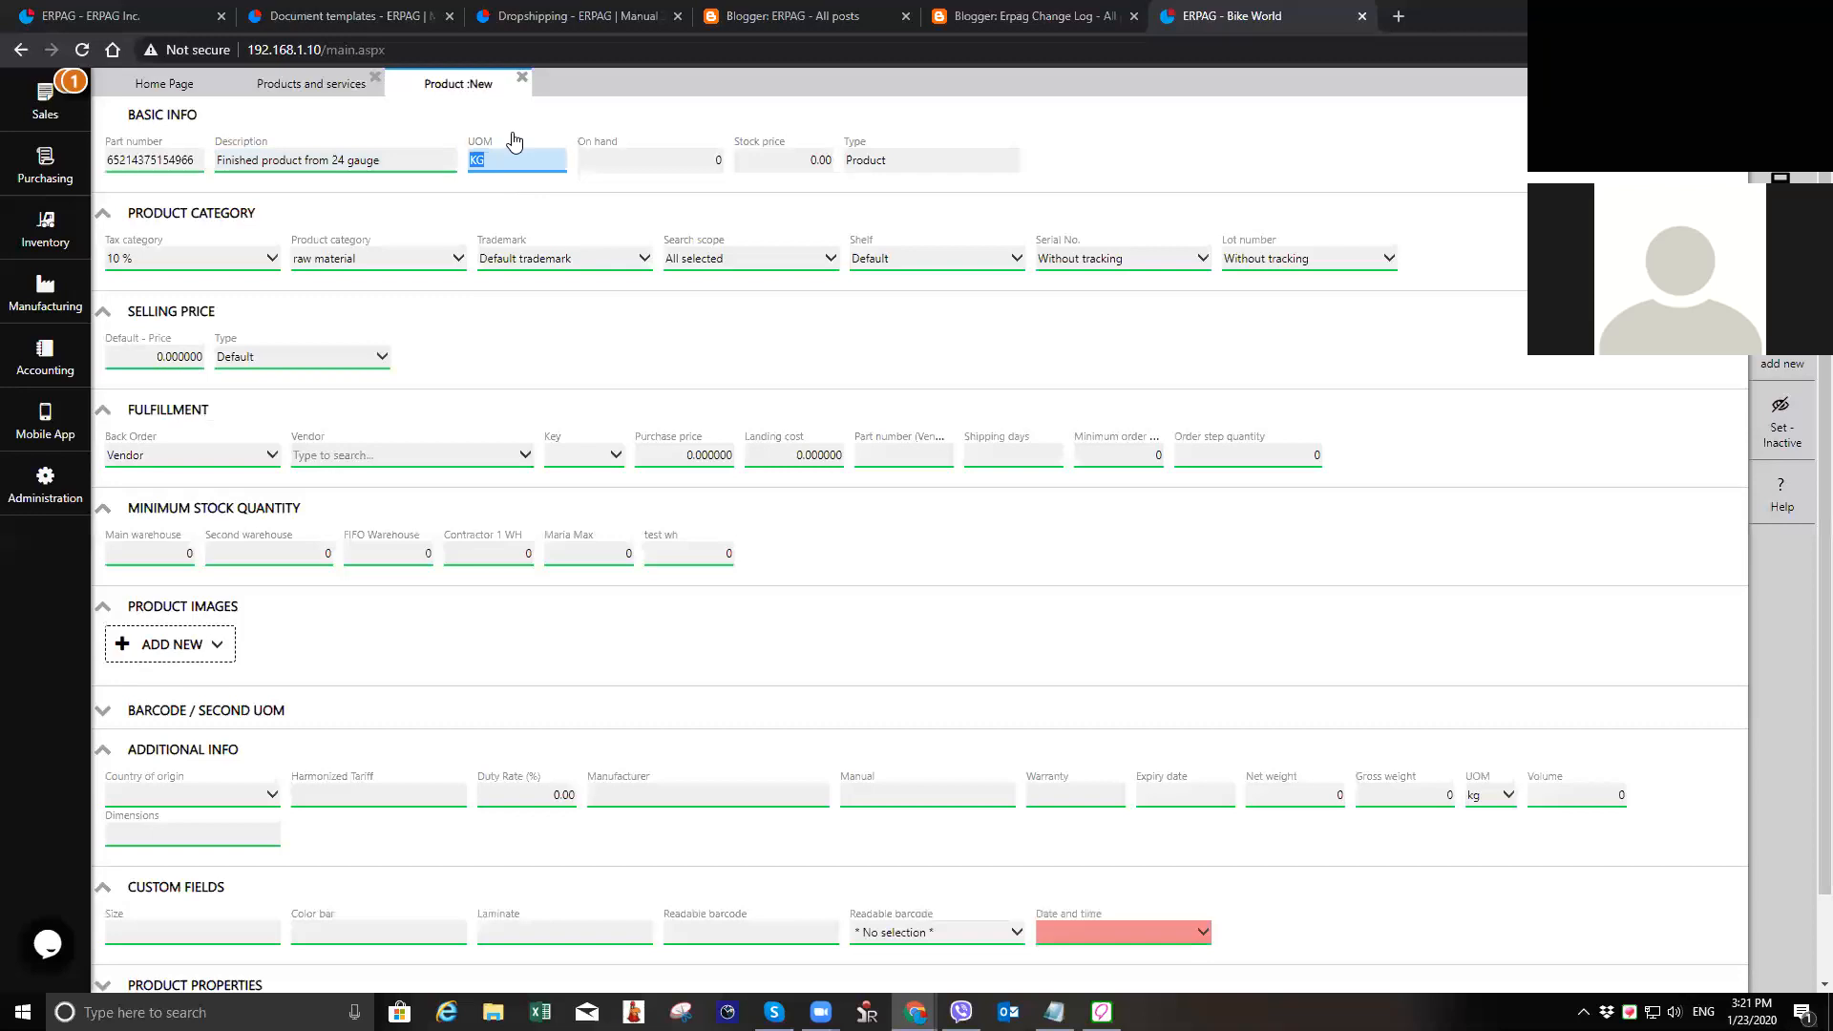
key(BackSpace)
Step: Set the product category to finished products and create a new shelf named "Finished products" for the product
click(408, 276)
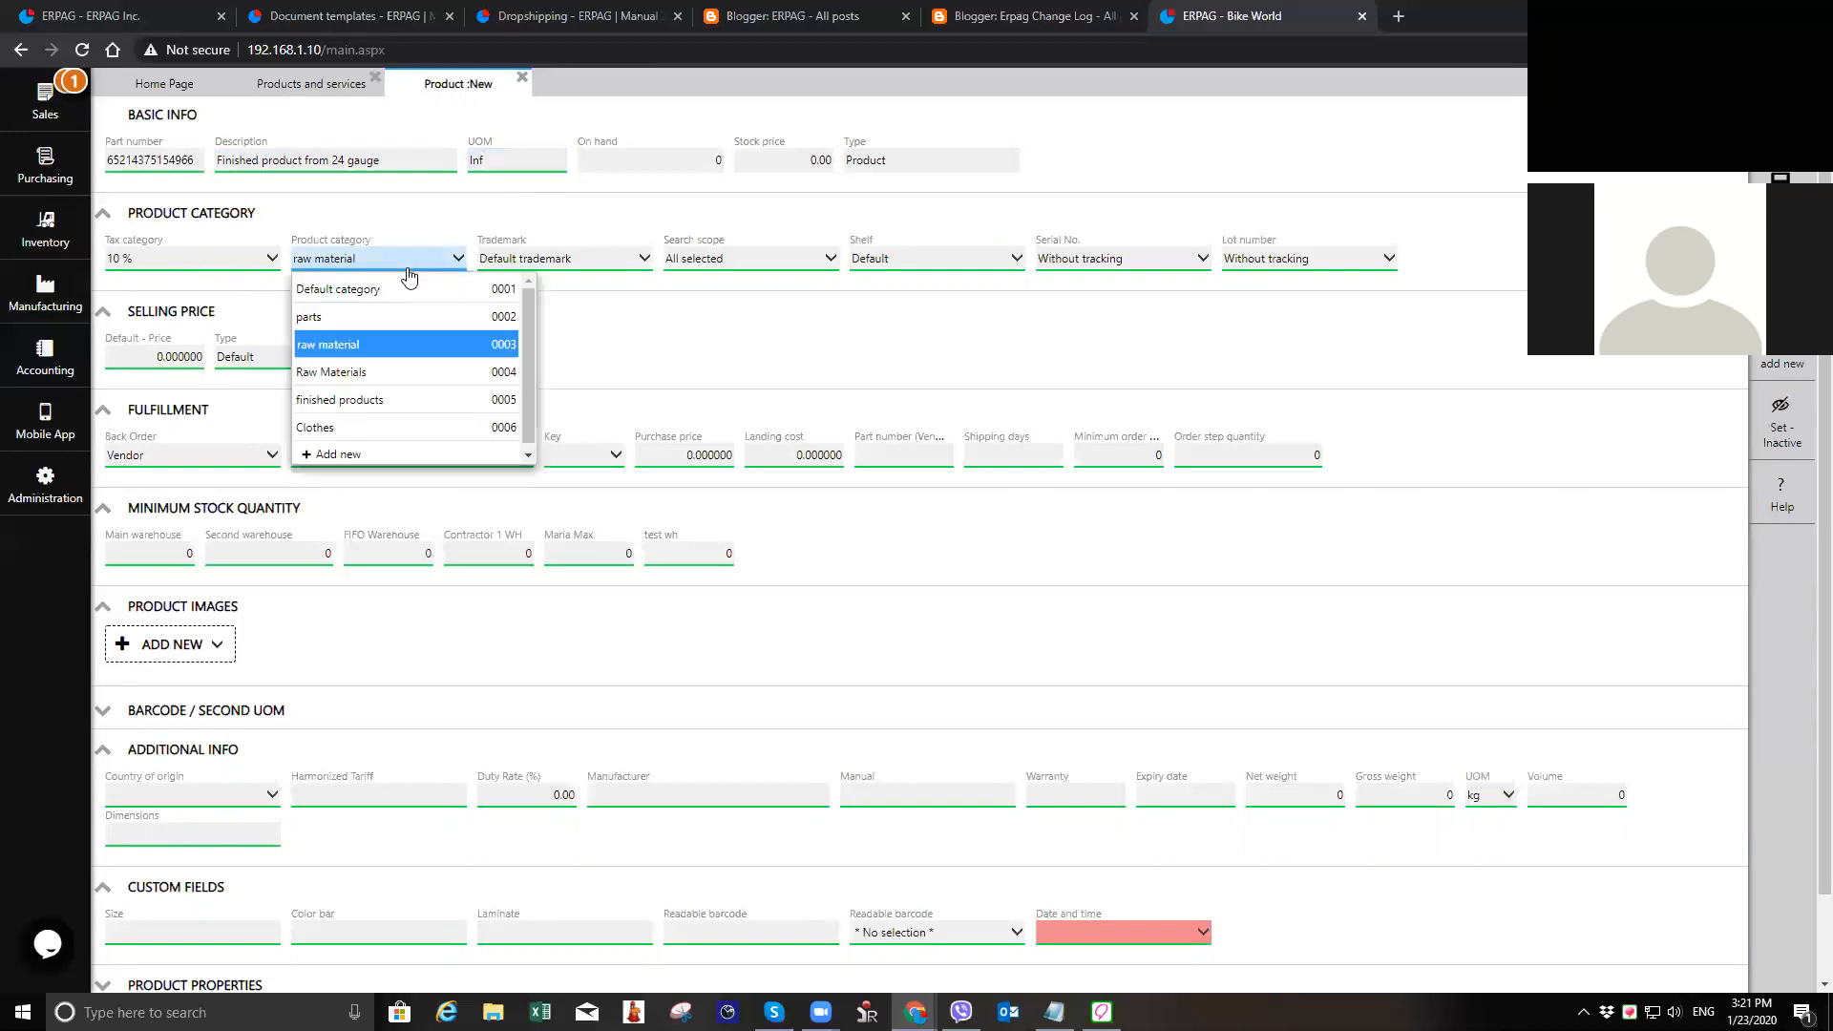
click(417, 399)
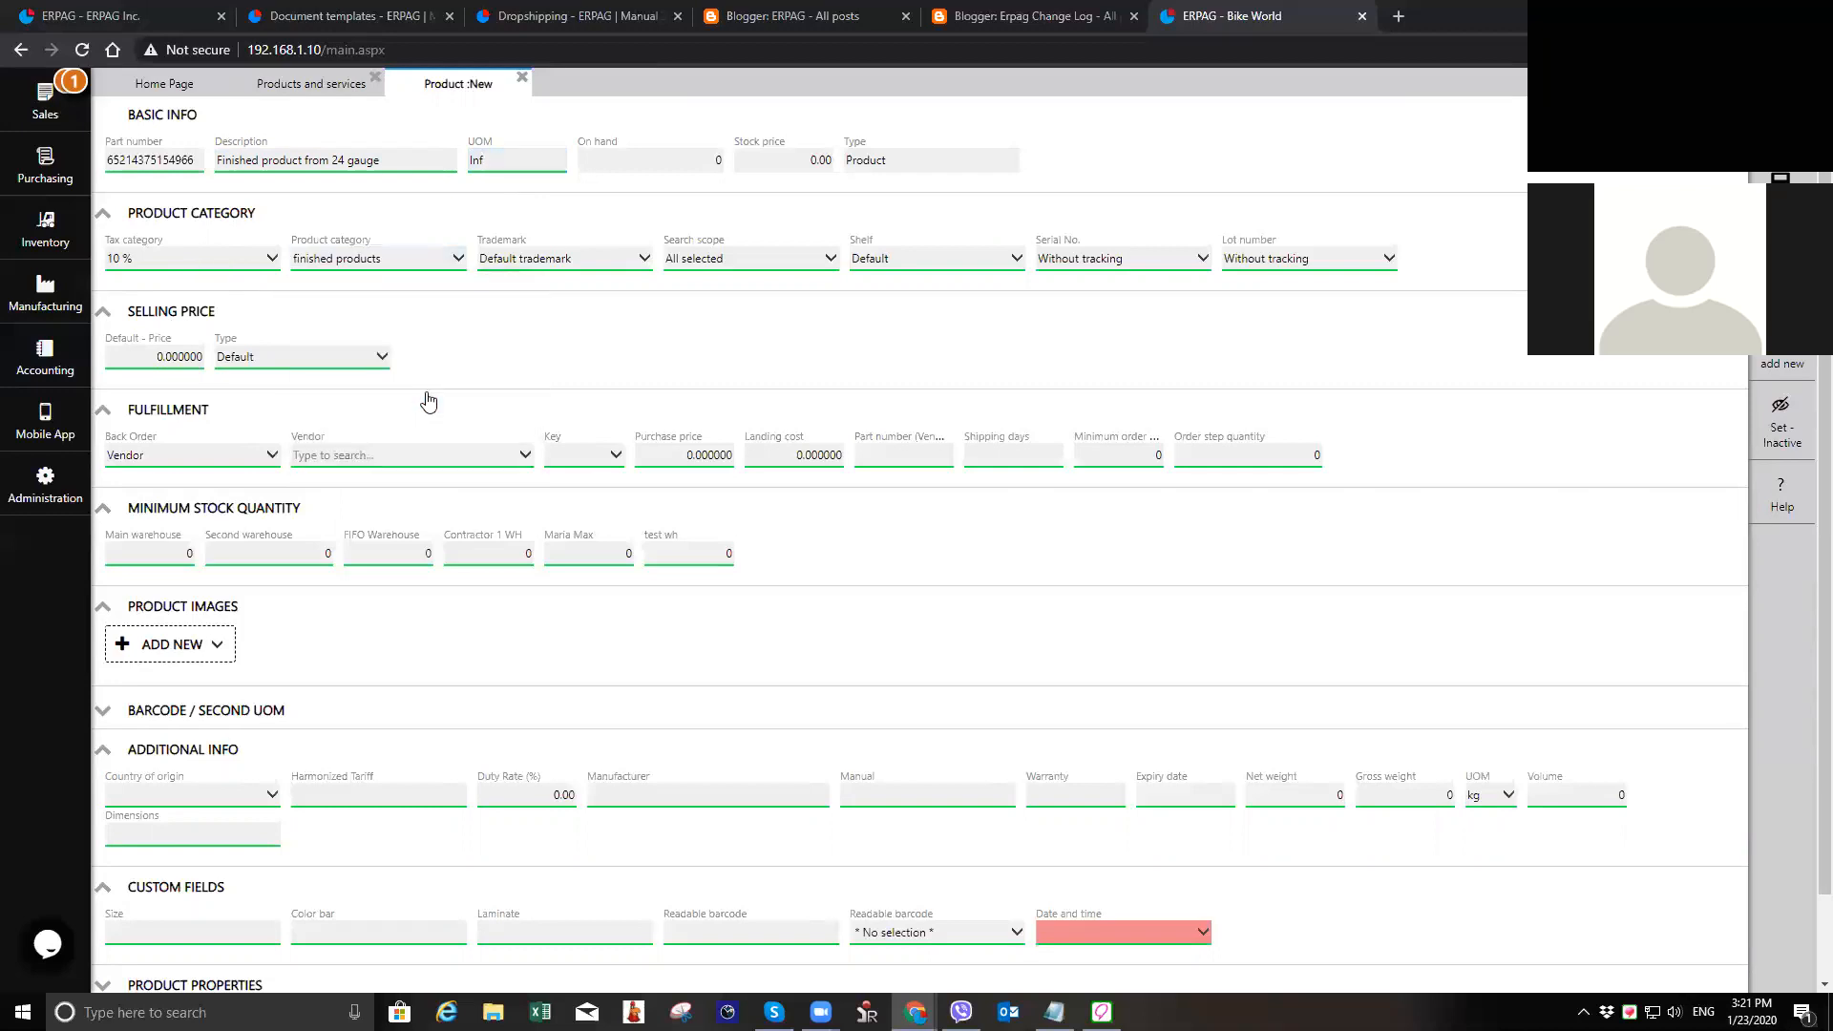
click(924, 268)
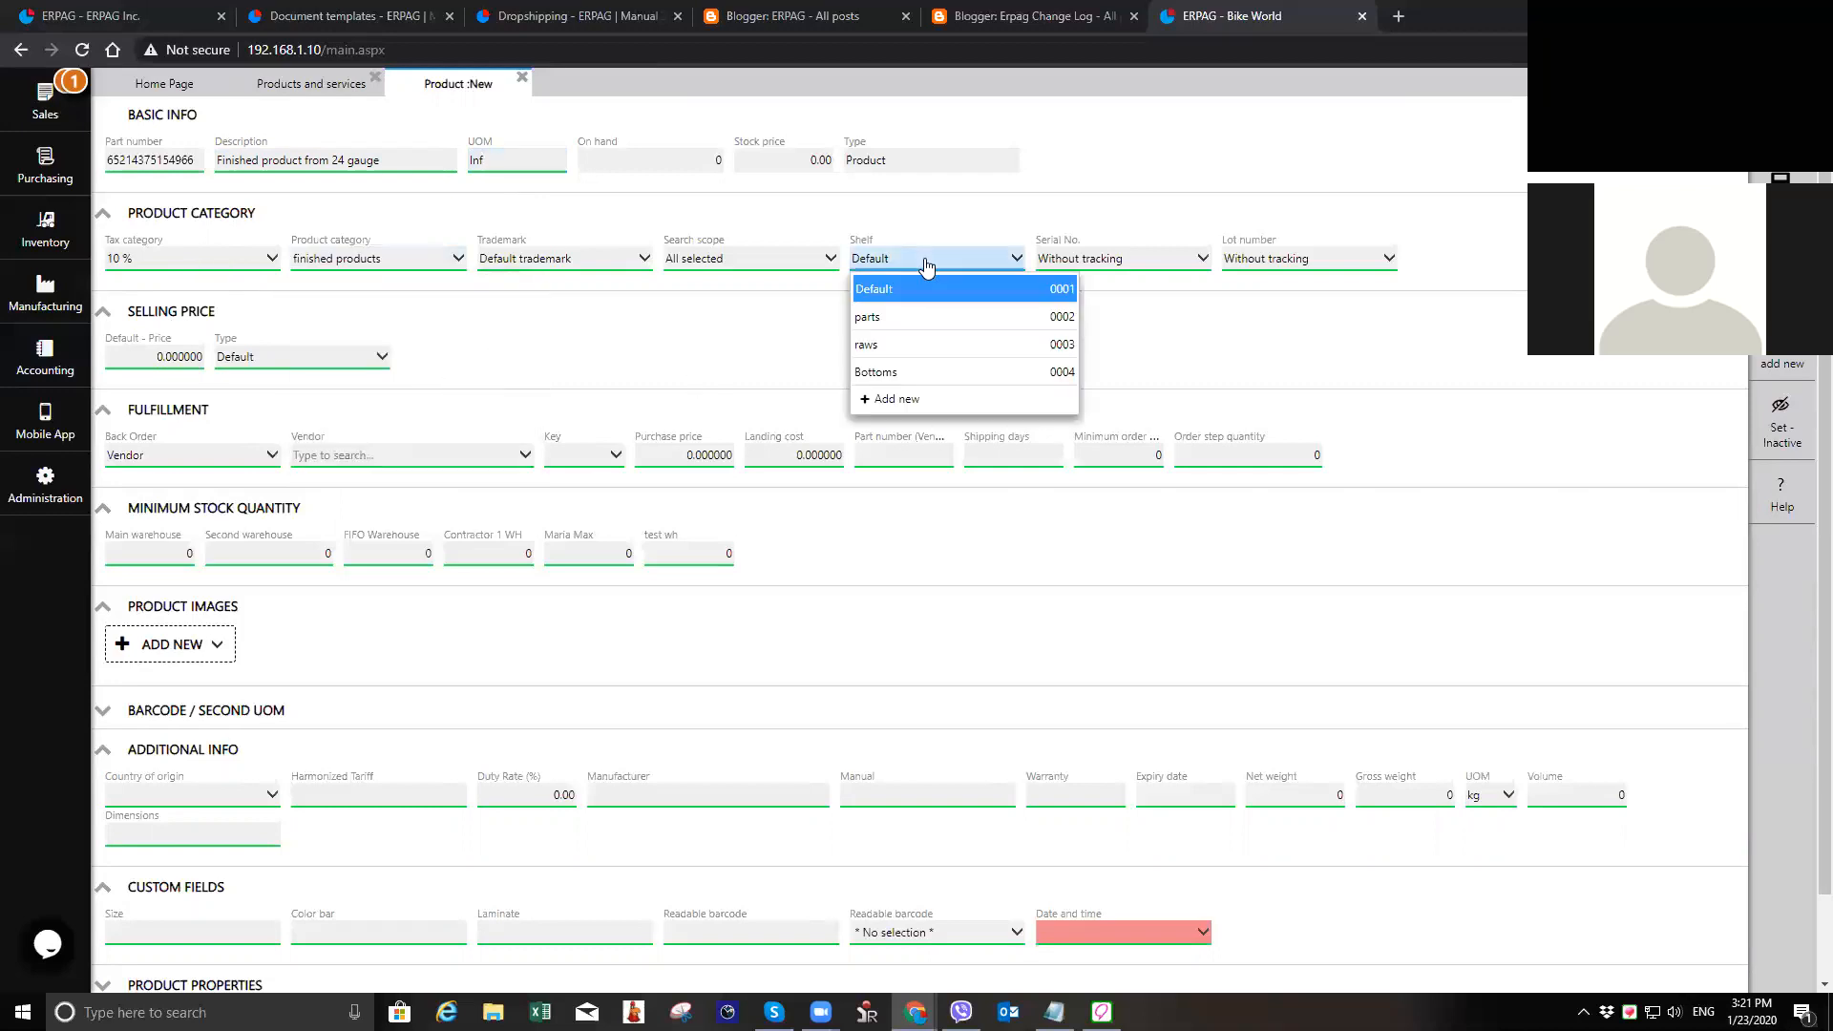
click(907, 401)
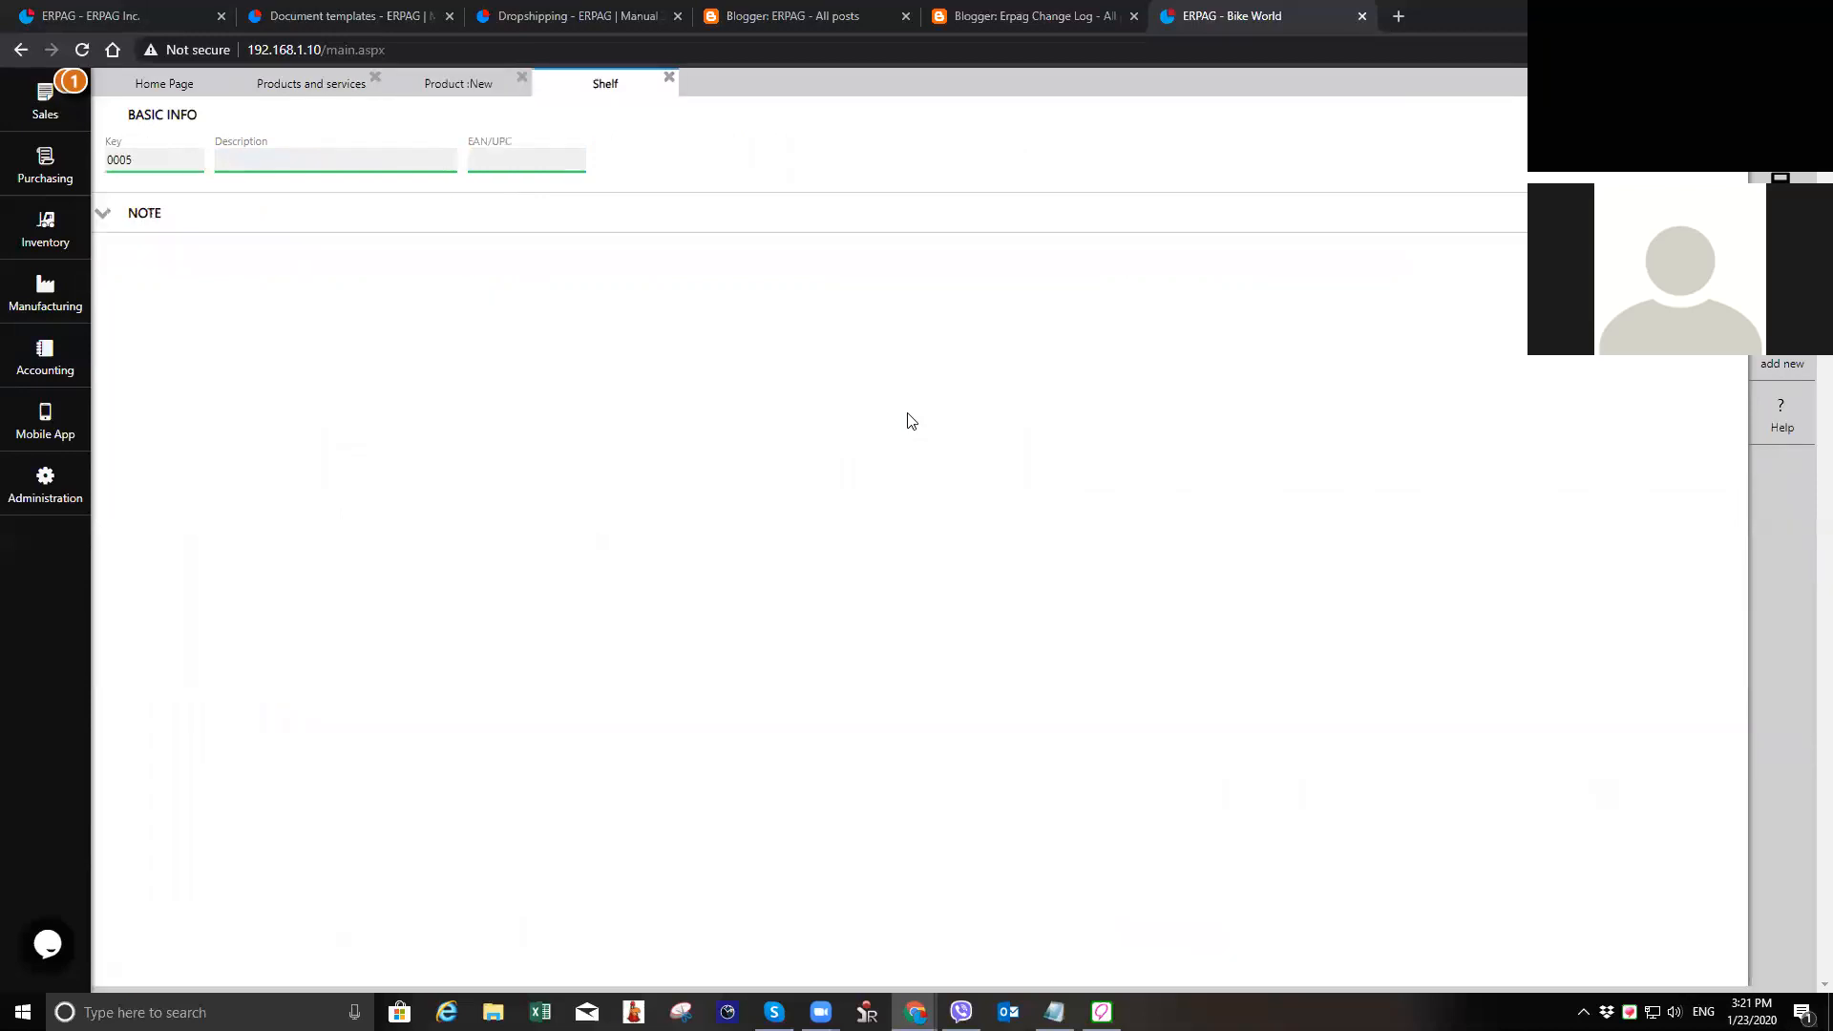
click(378, 162)
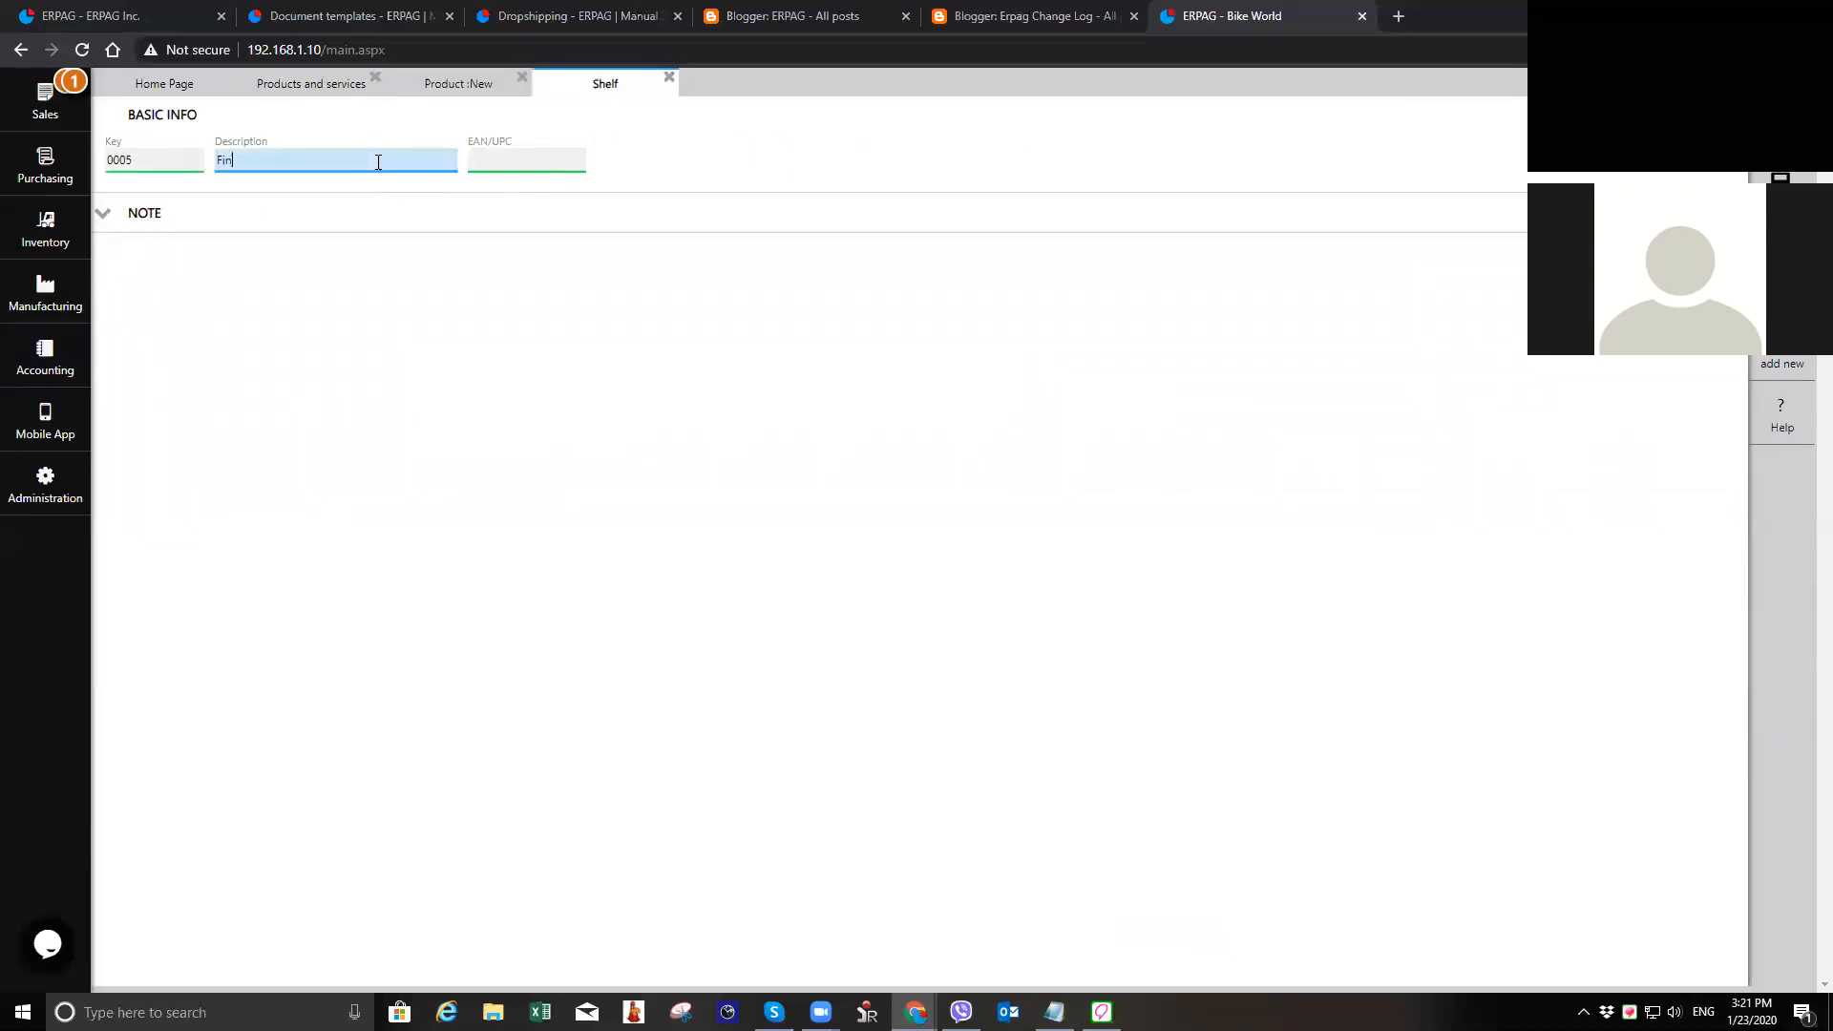
text(Finished products)
click(1781, 193)
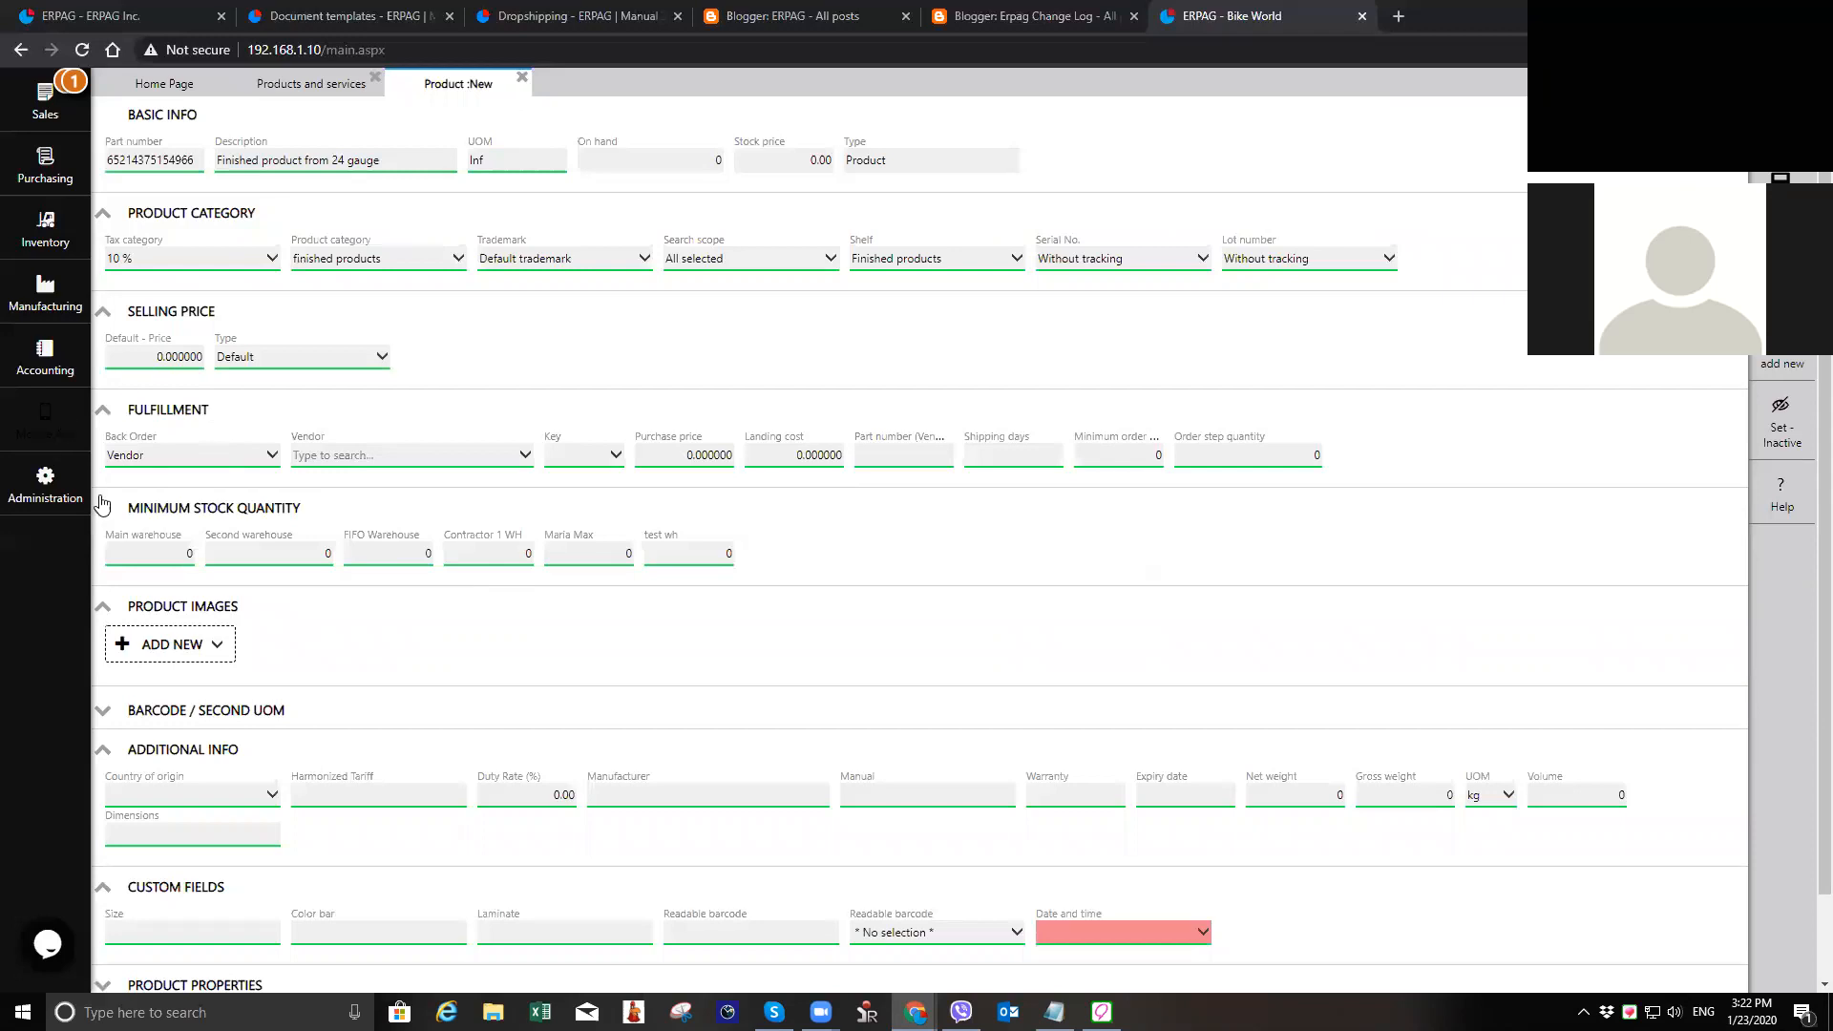
Step: Set the product's back order to Bill of materials and add 24 gauge sheet metal as a component
click(200, 464)
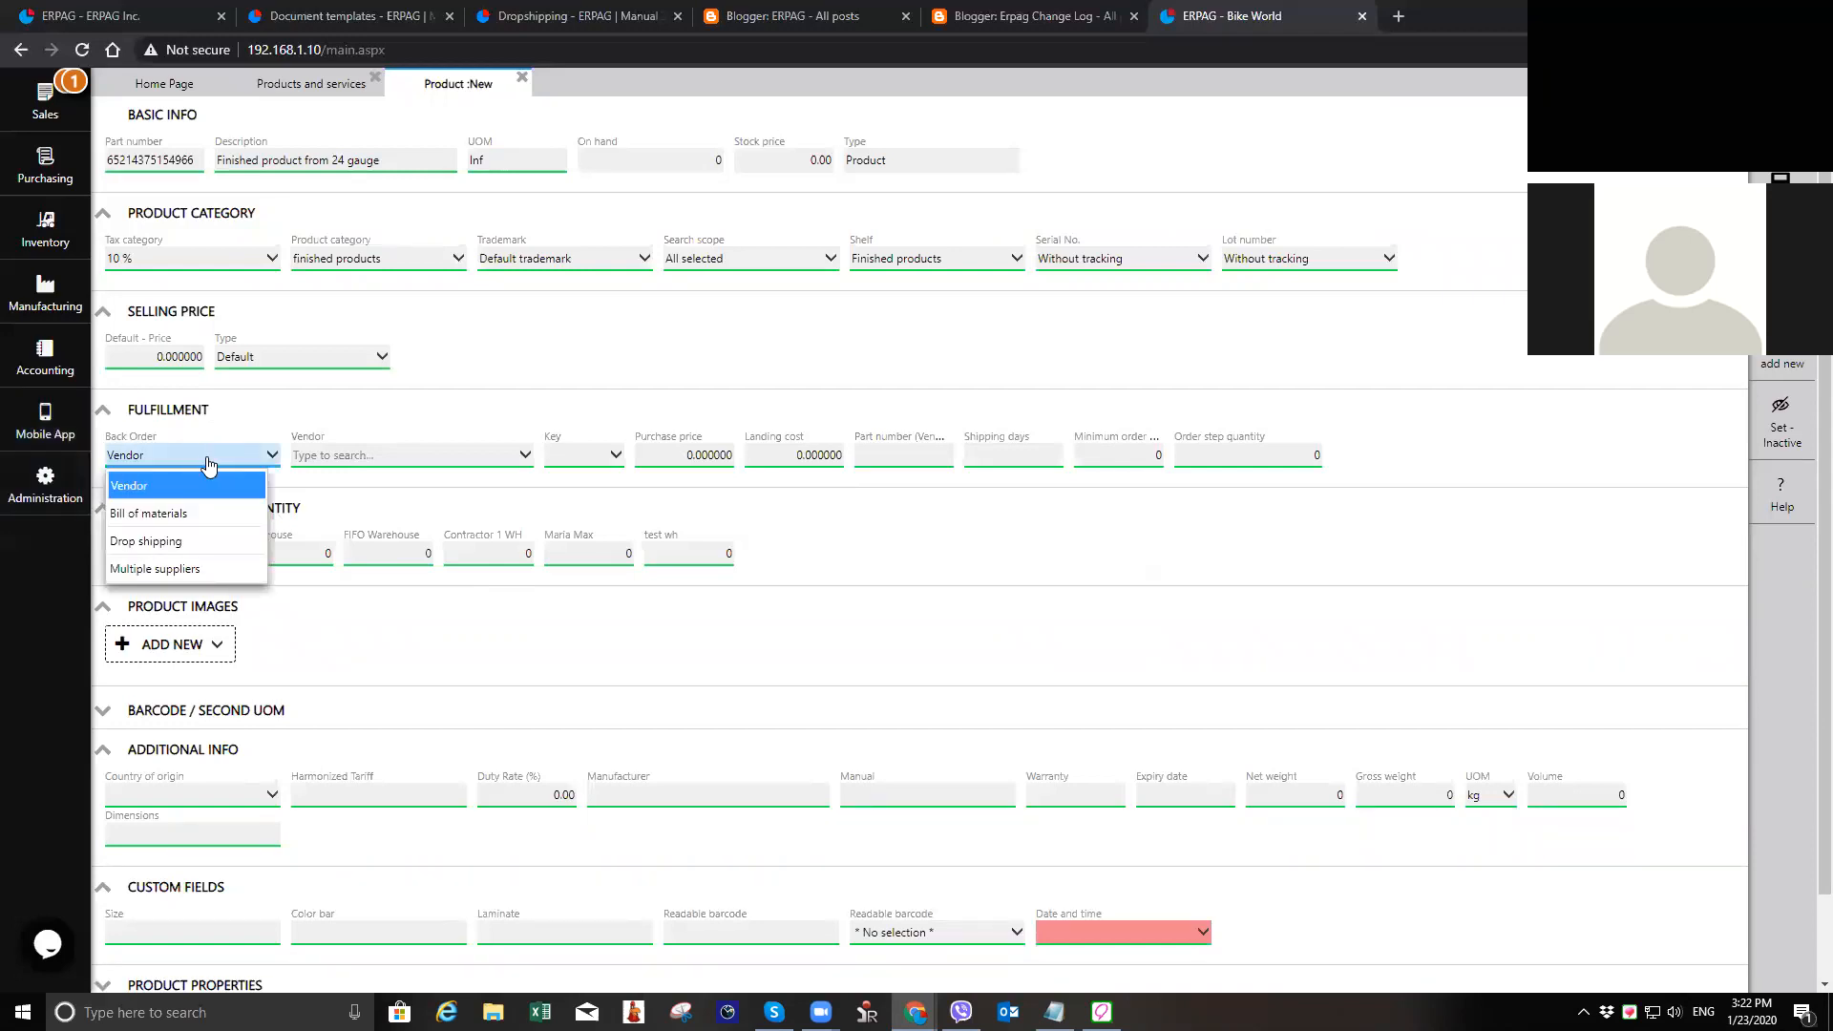
click(214, 514)
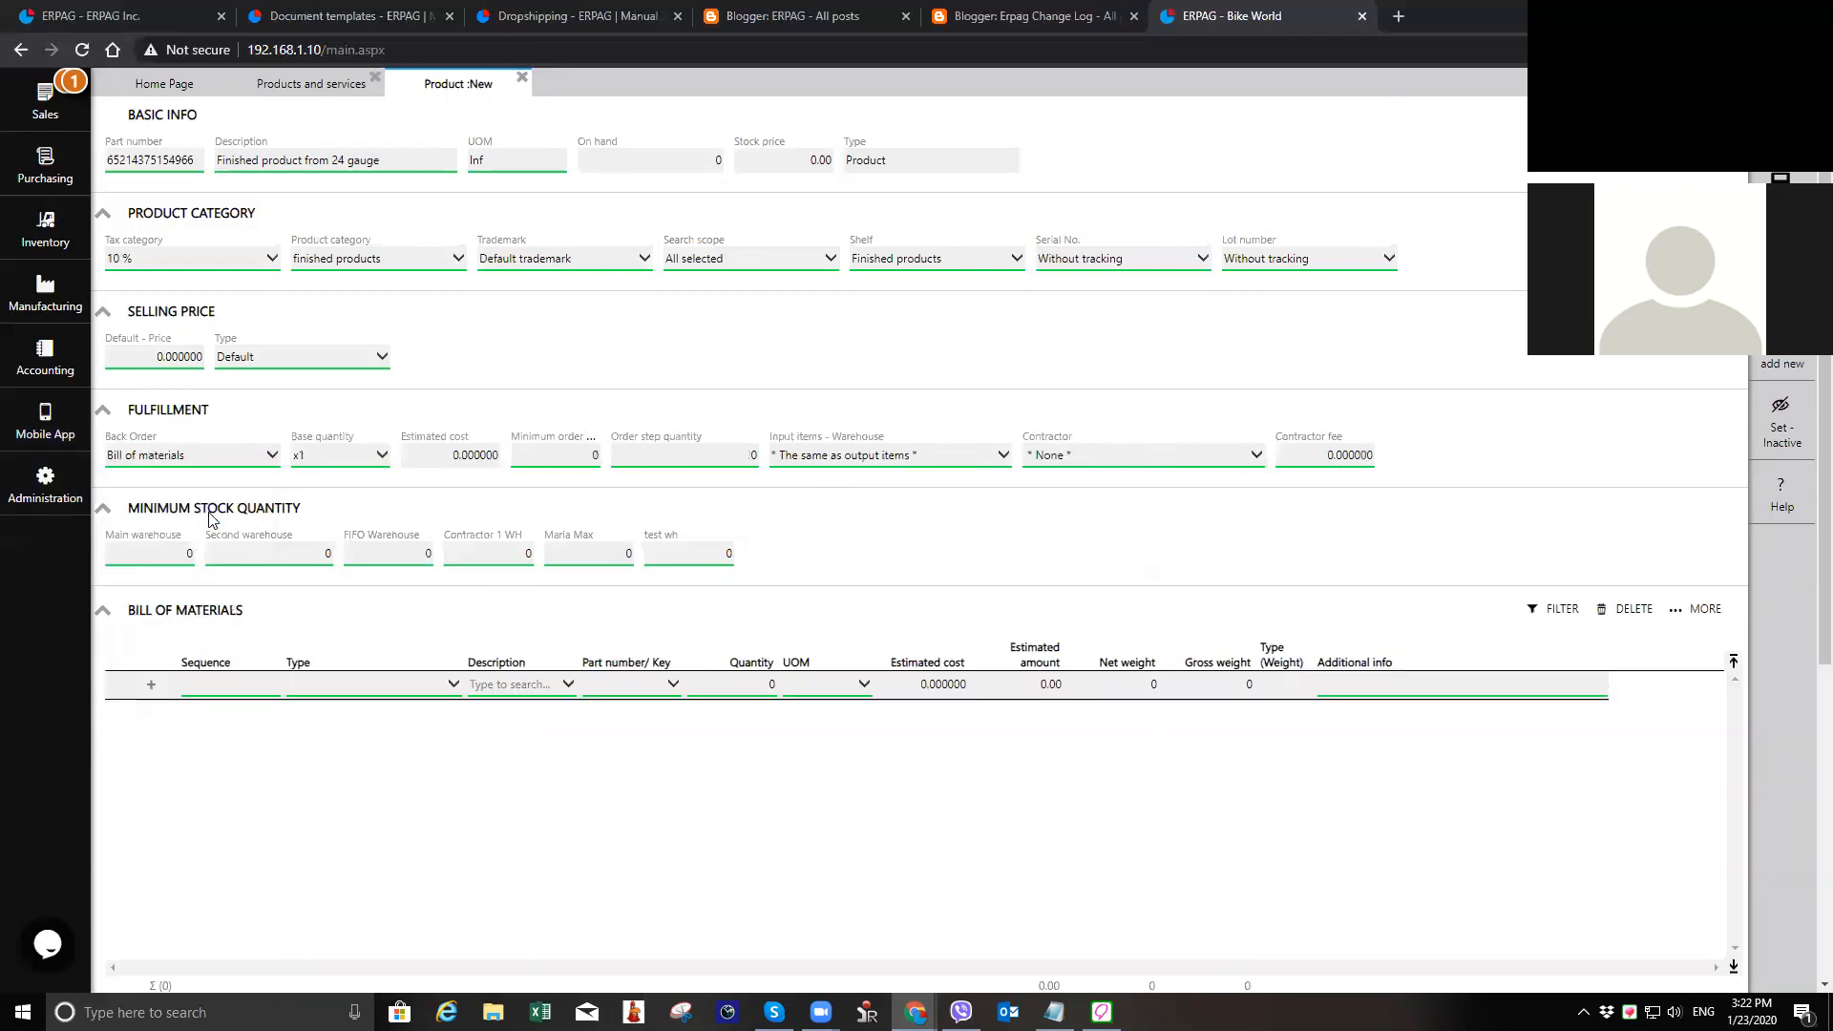
click(375, 687)
click(381, 724)
click(537, 685)
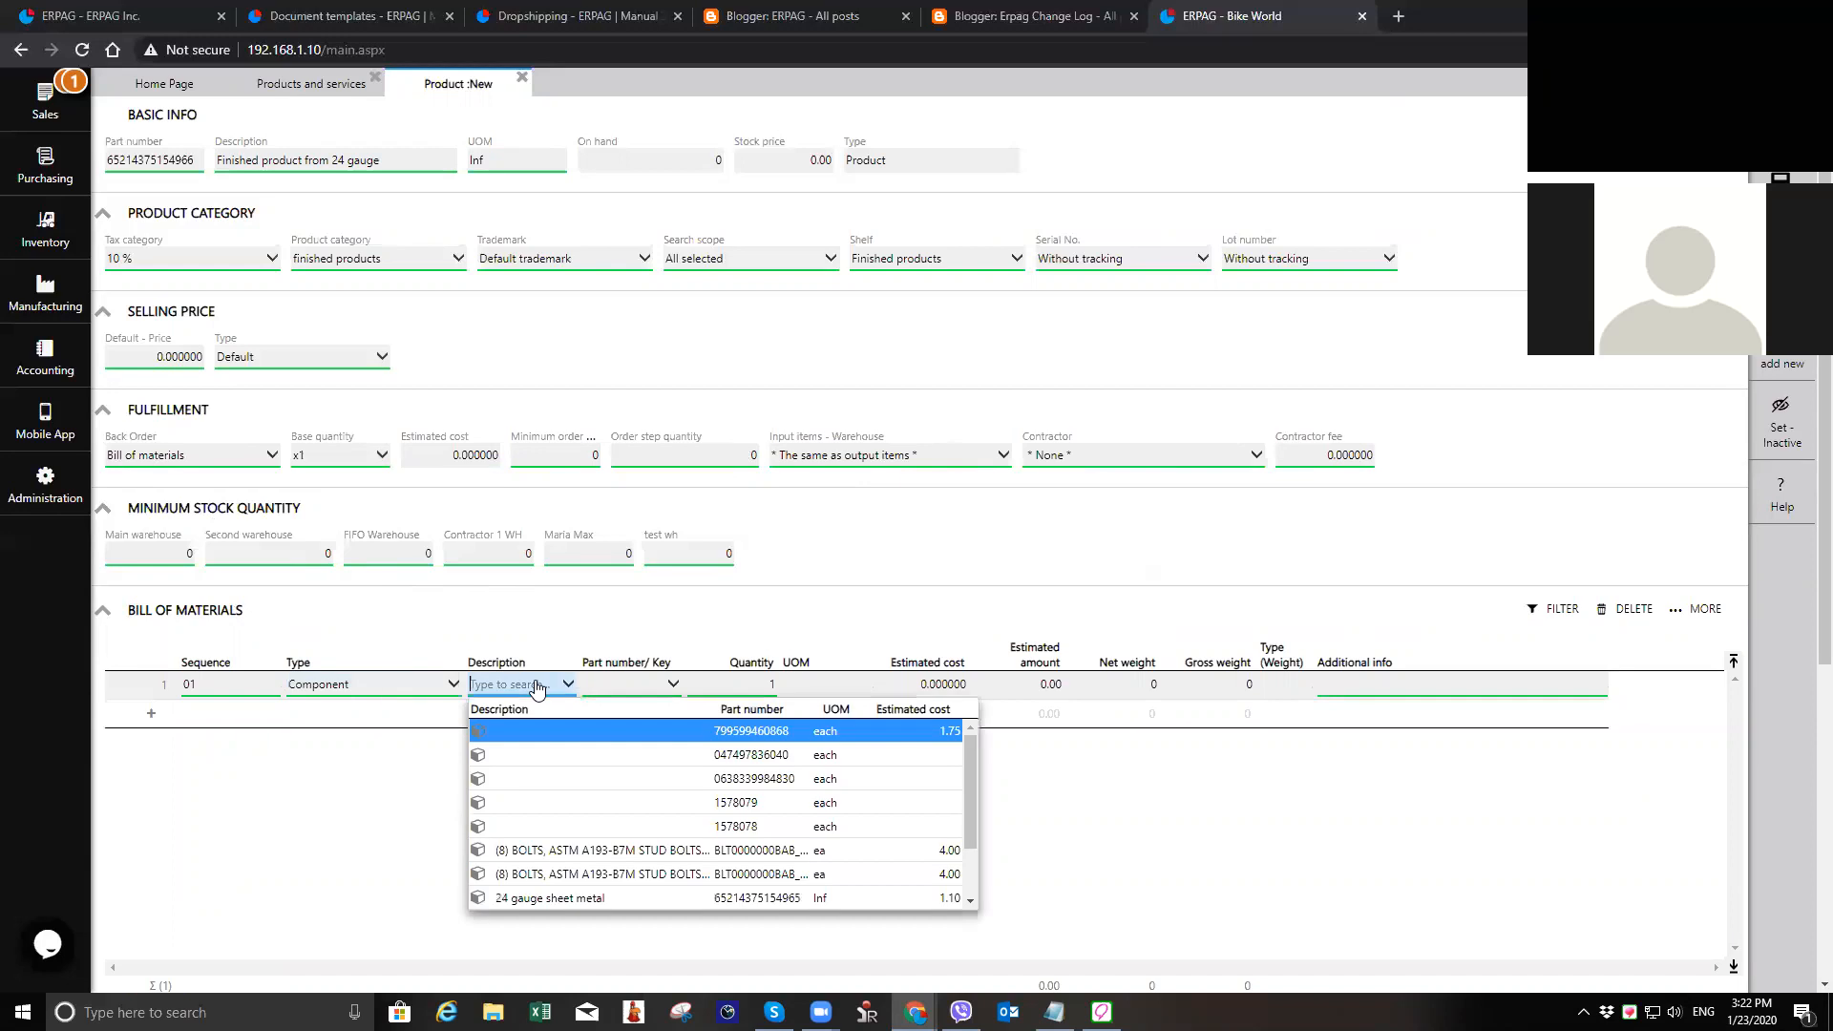
text(24)
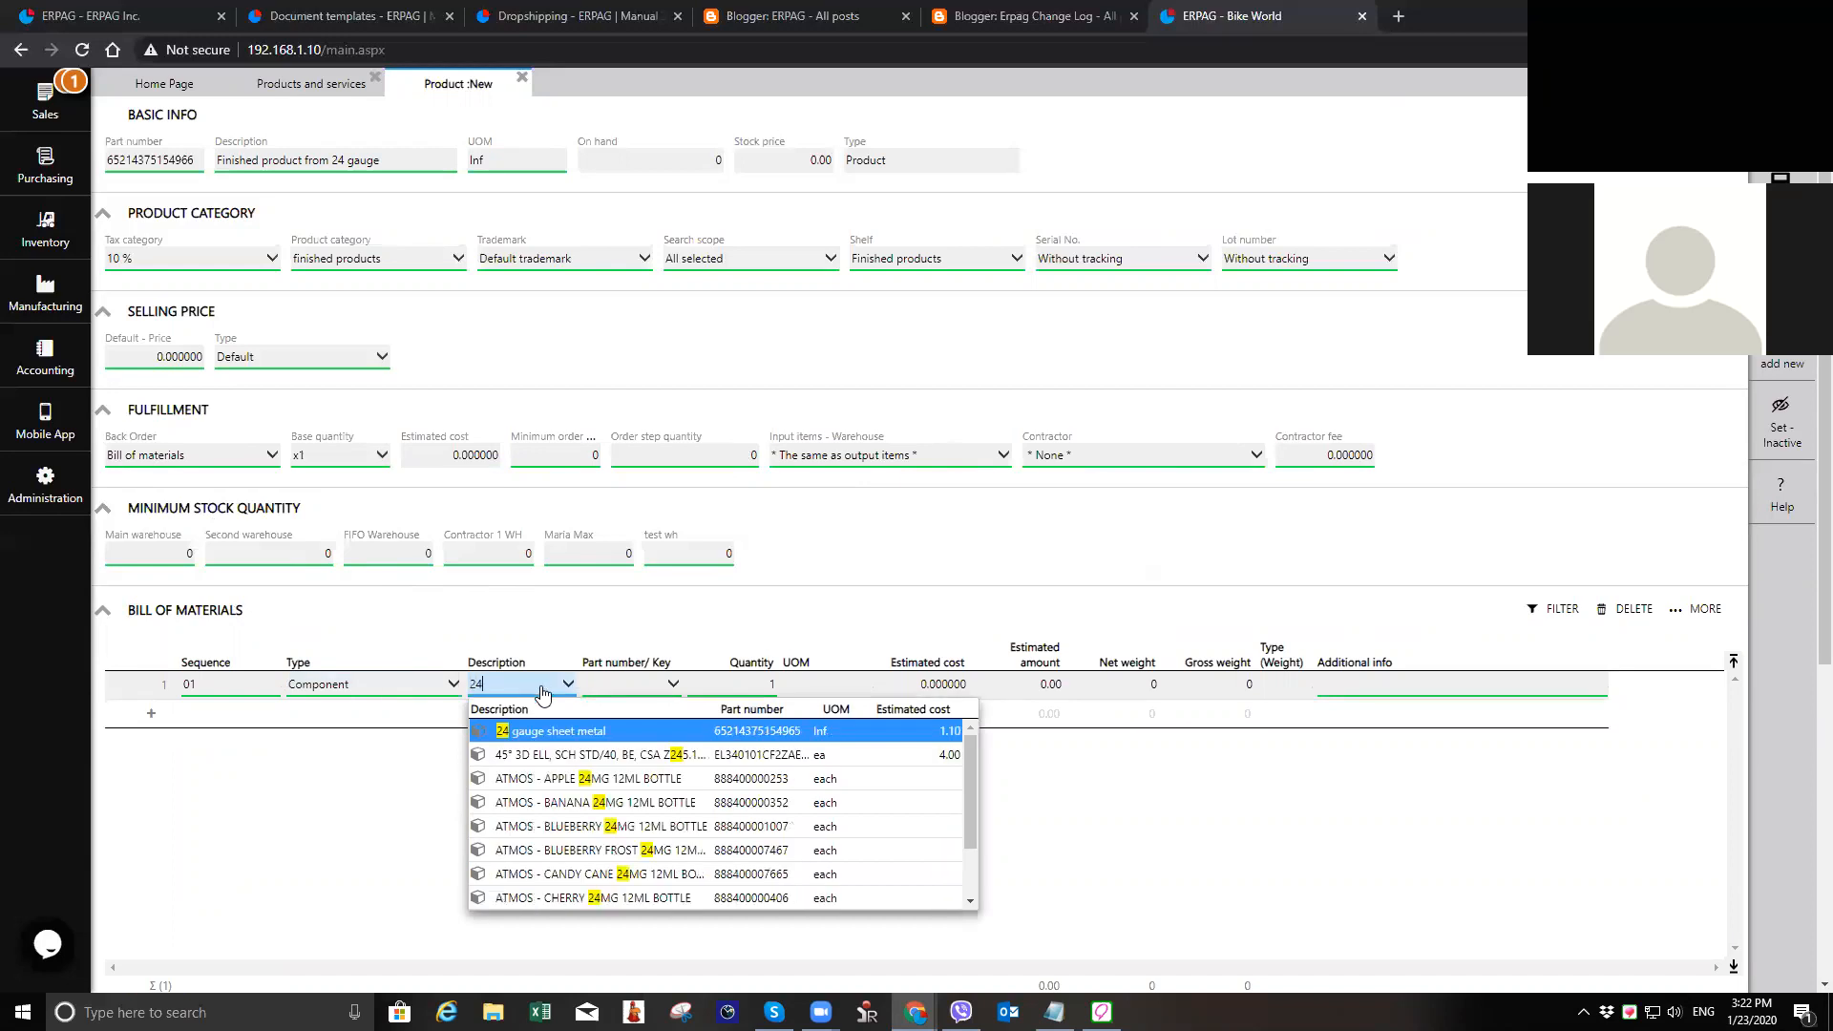
click(605, 731)
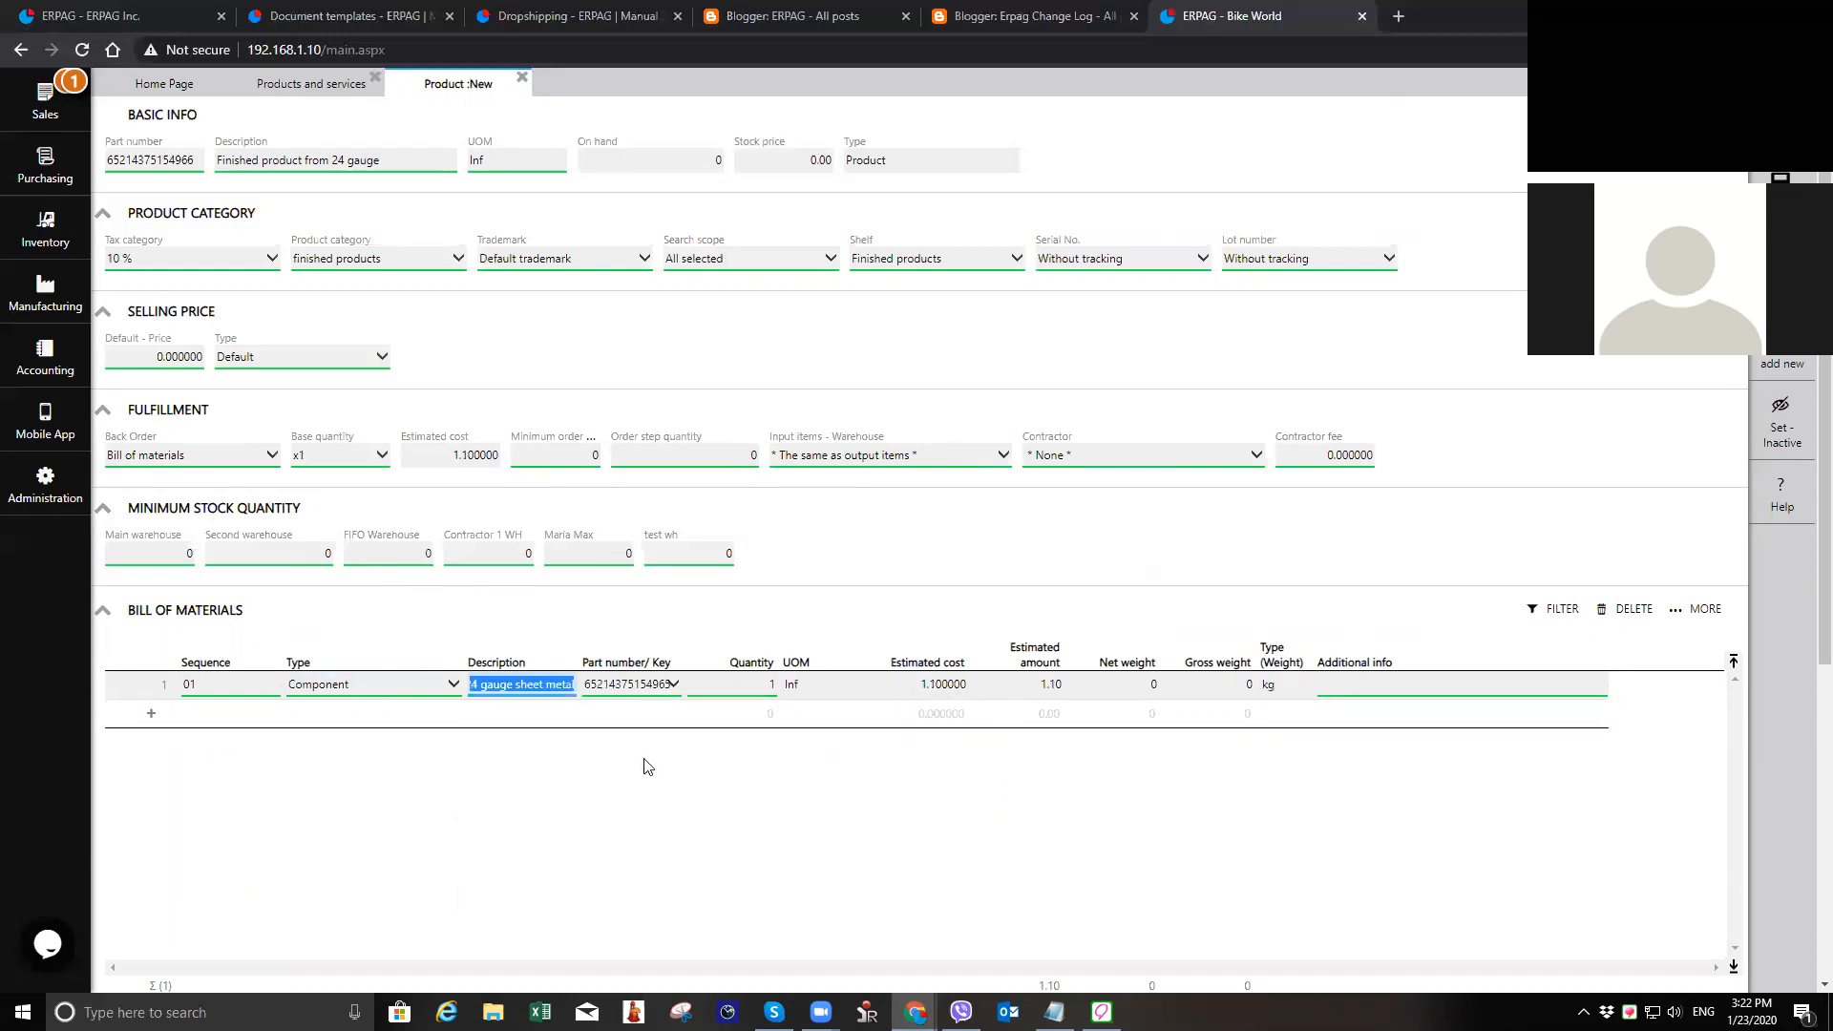
Step: Add the Bending work operation to the bill of materials with a quantity of 30 minutes
click(363, 718)
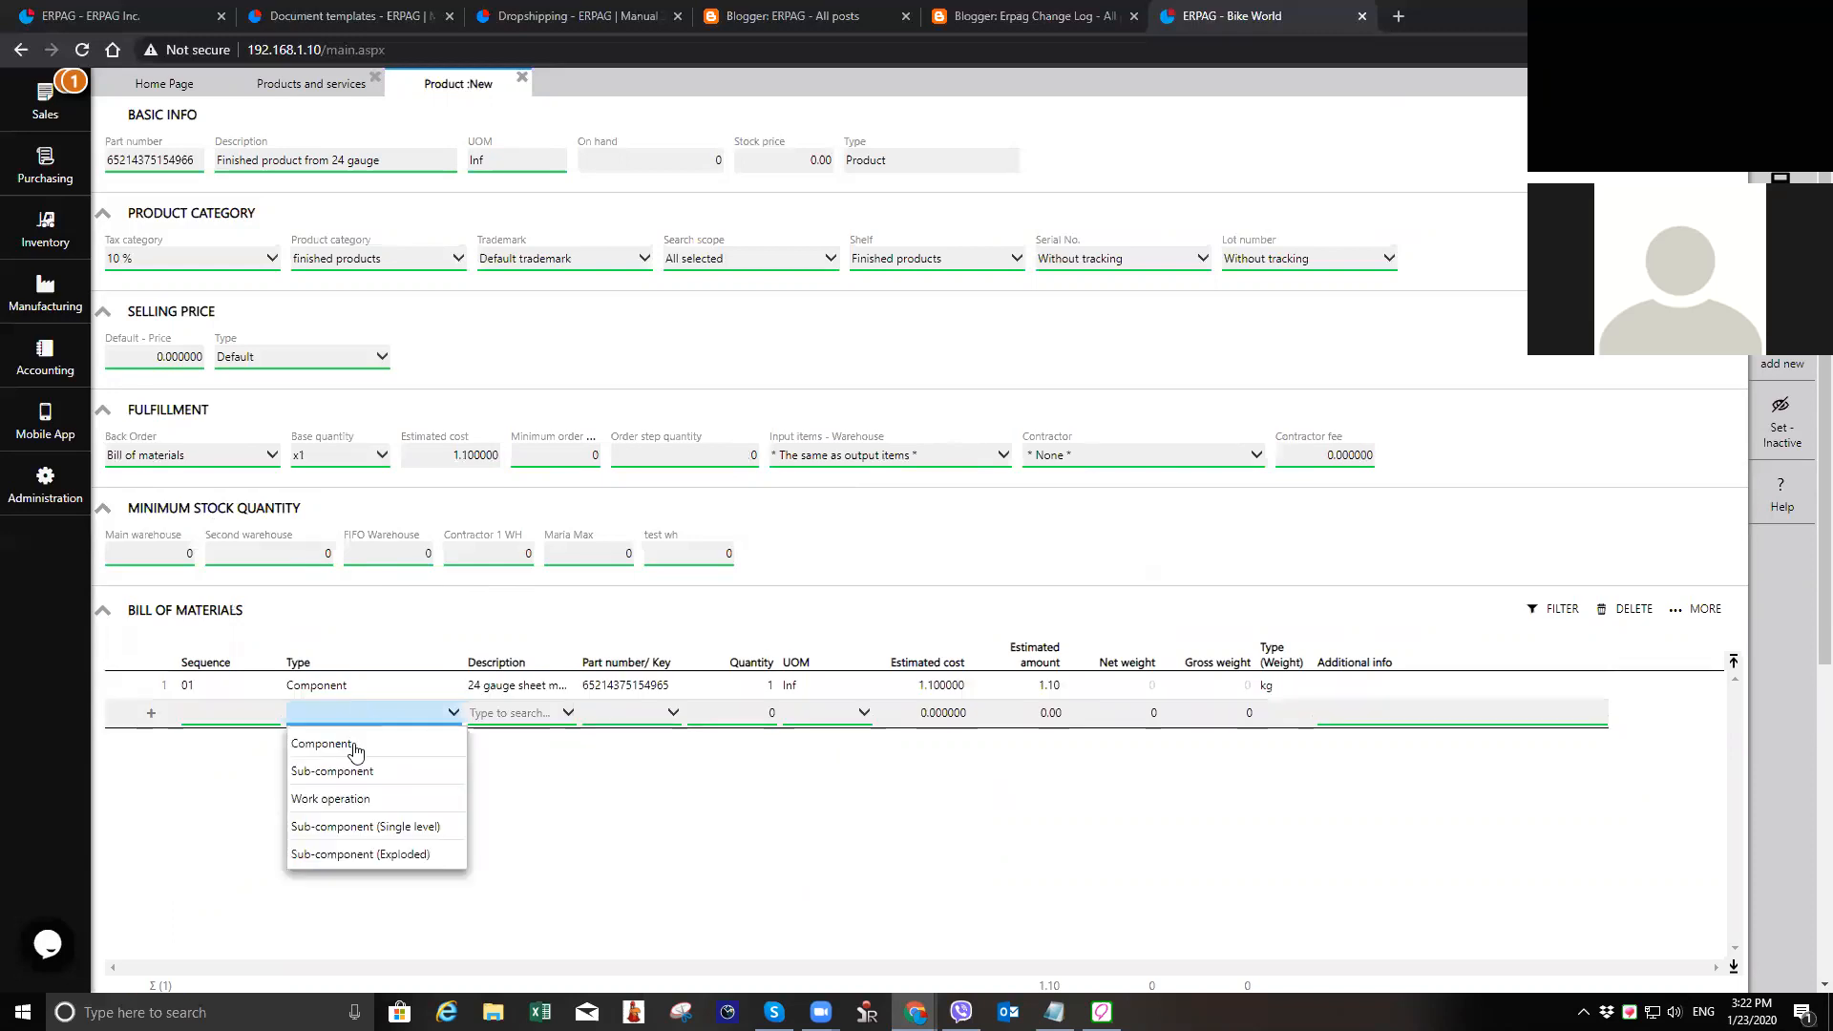
click(370, 798)
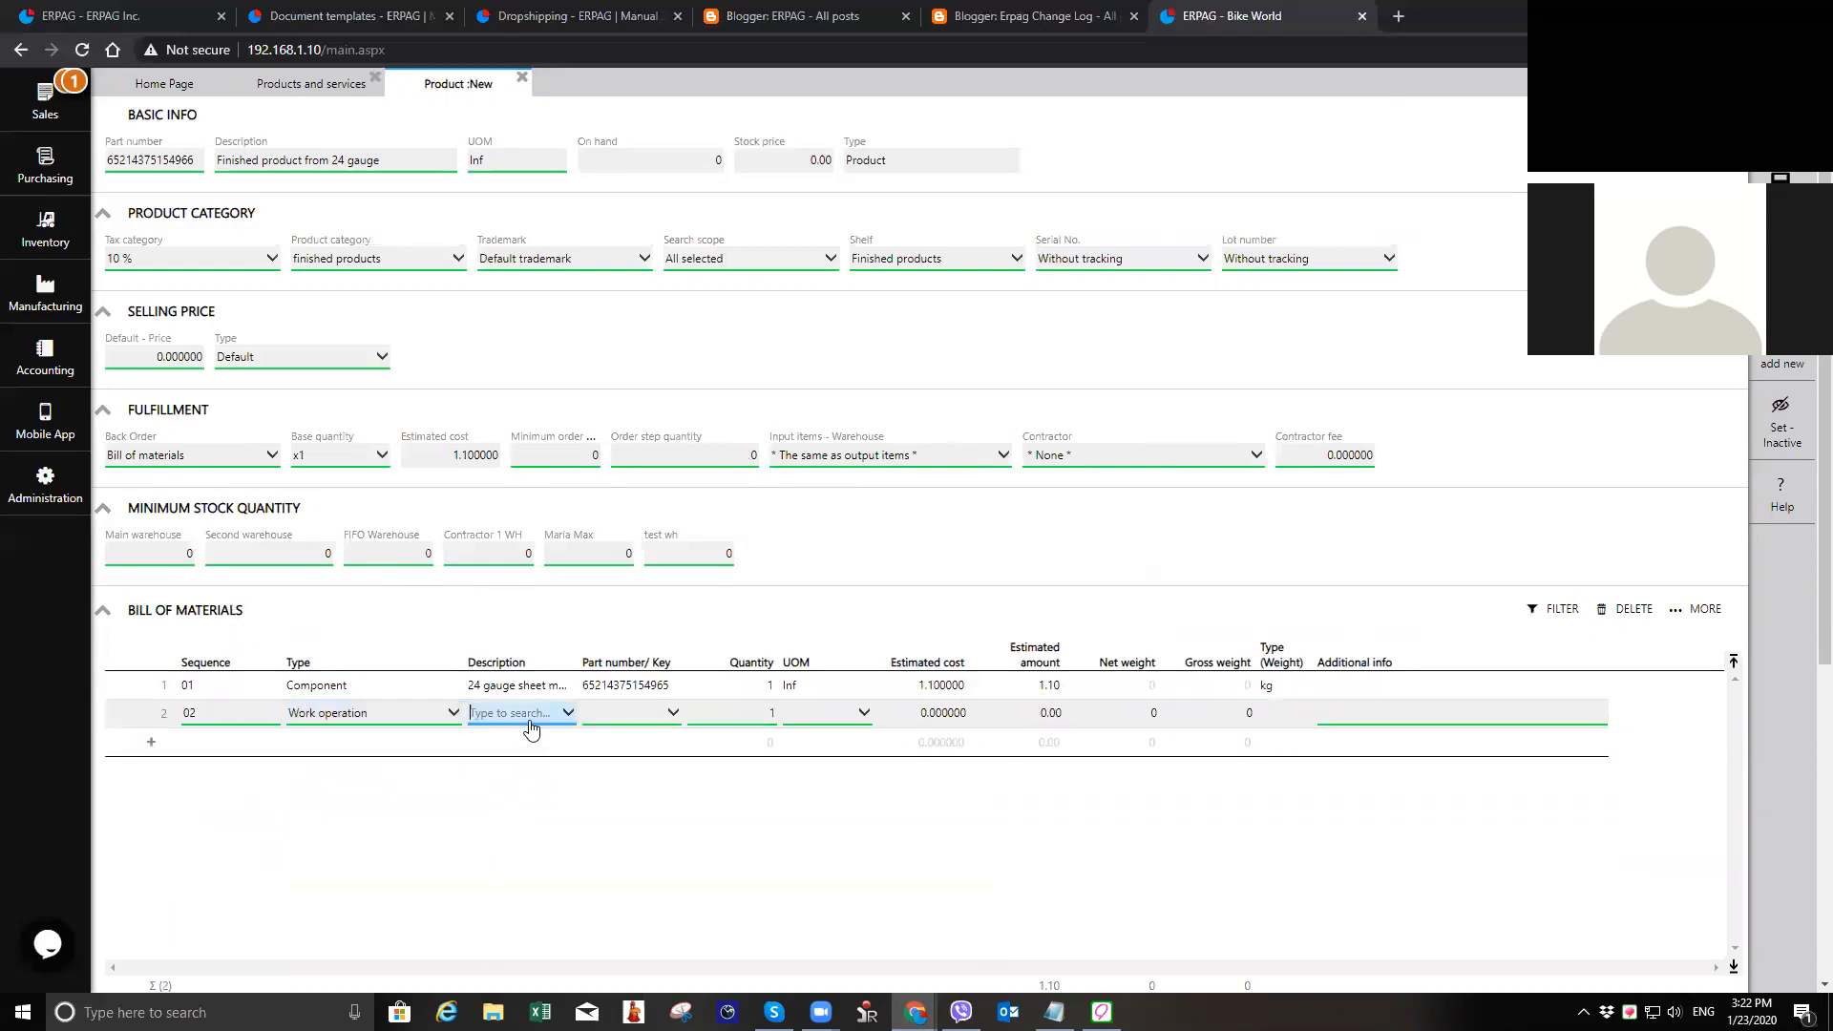
click(532, 727)
click(548, 782)
click(752, 712)
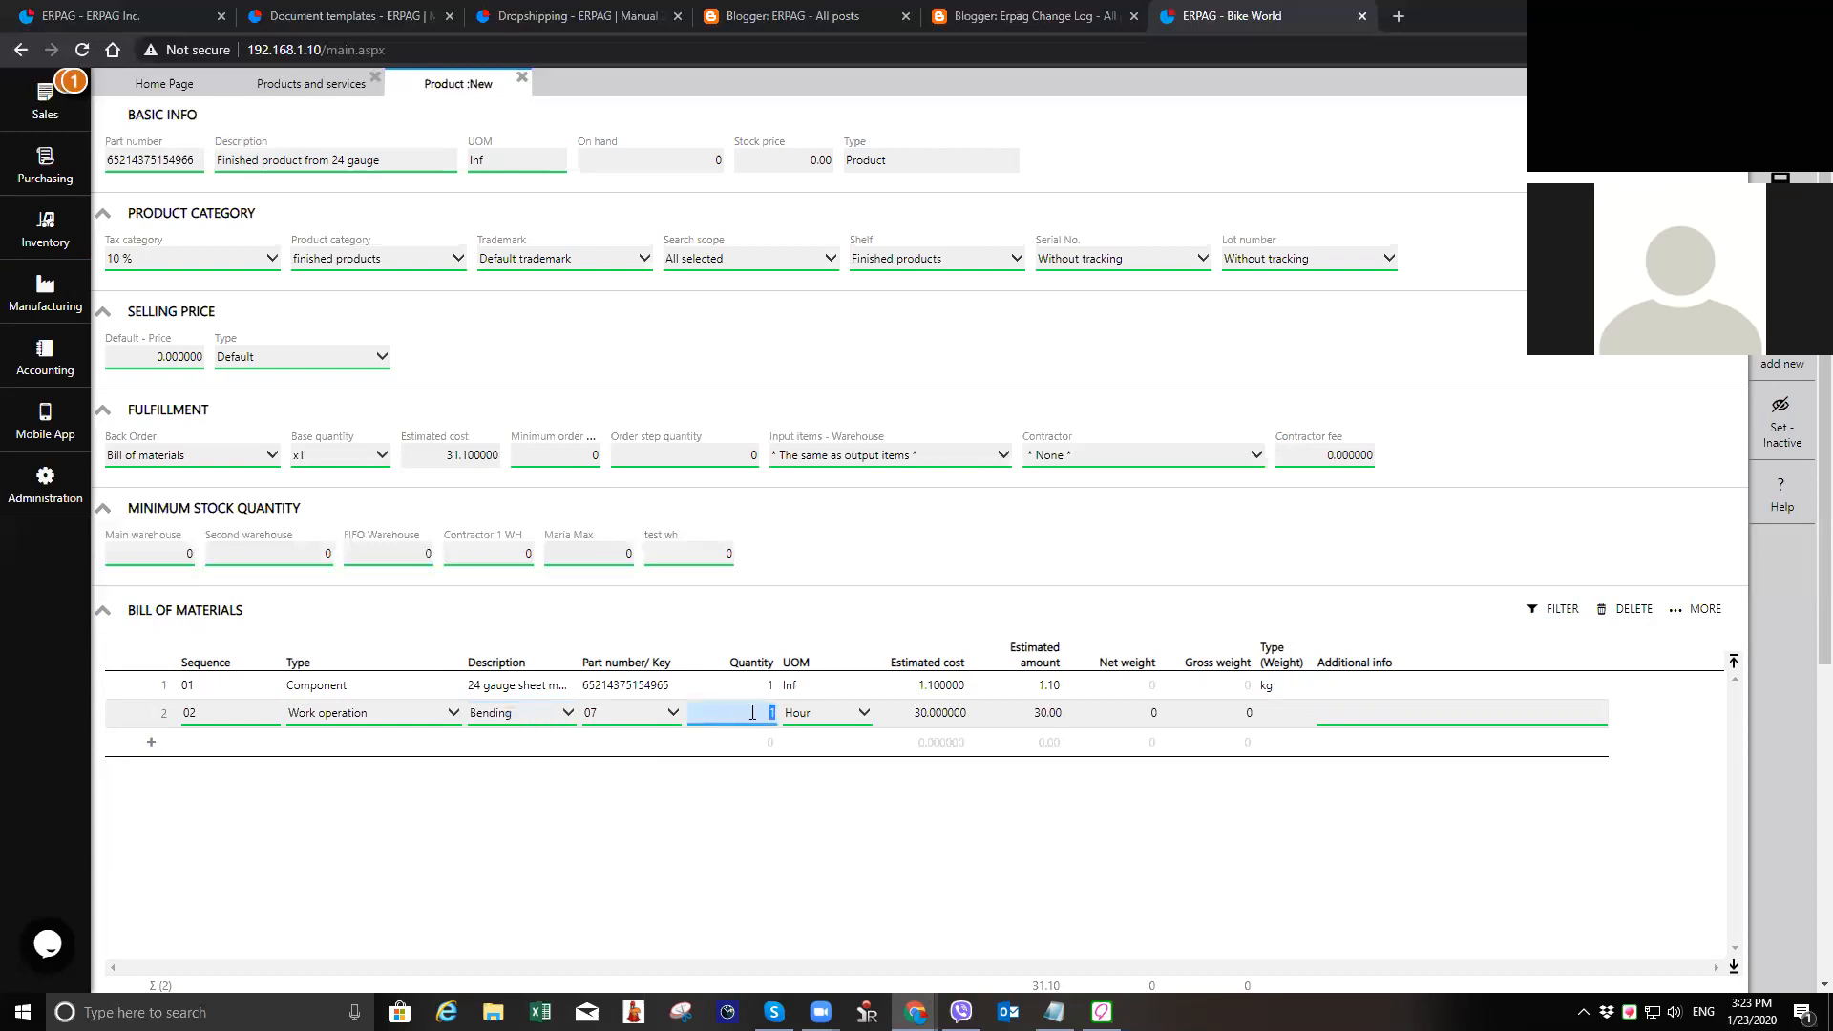
click(819, 717)
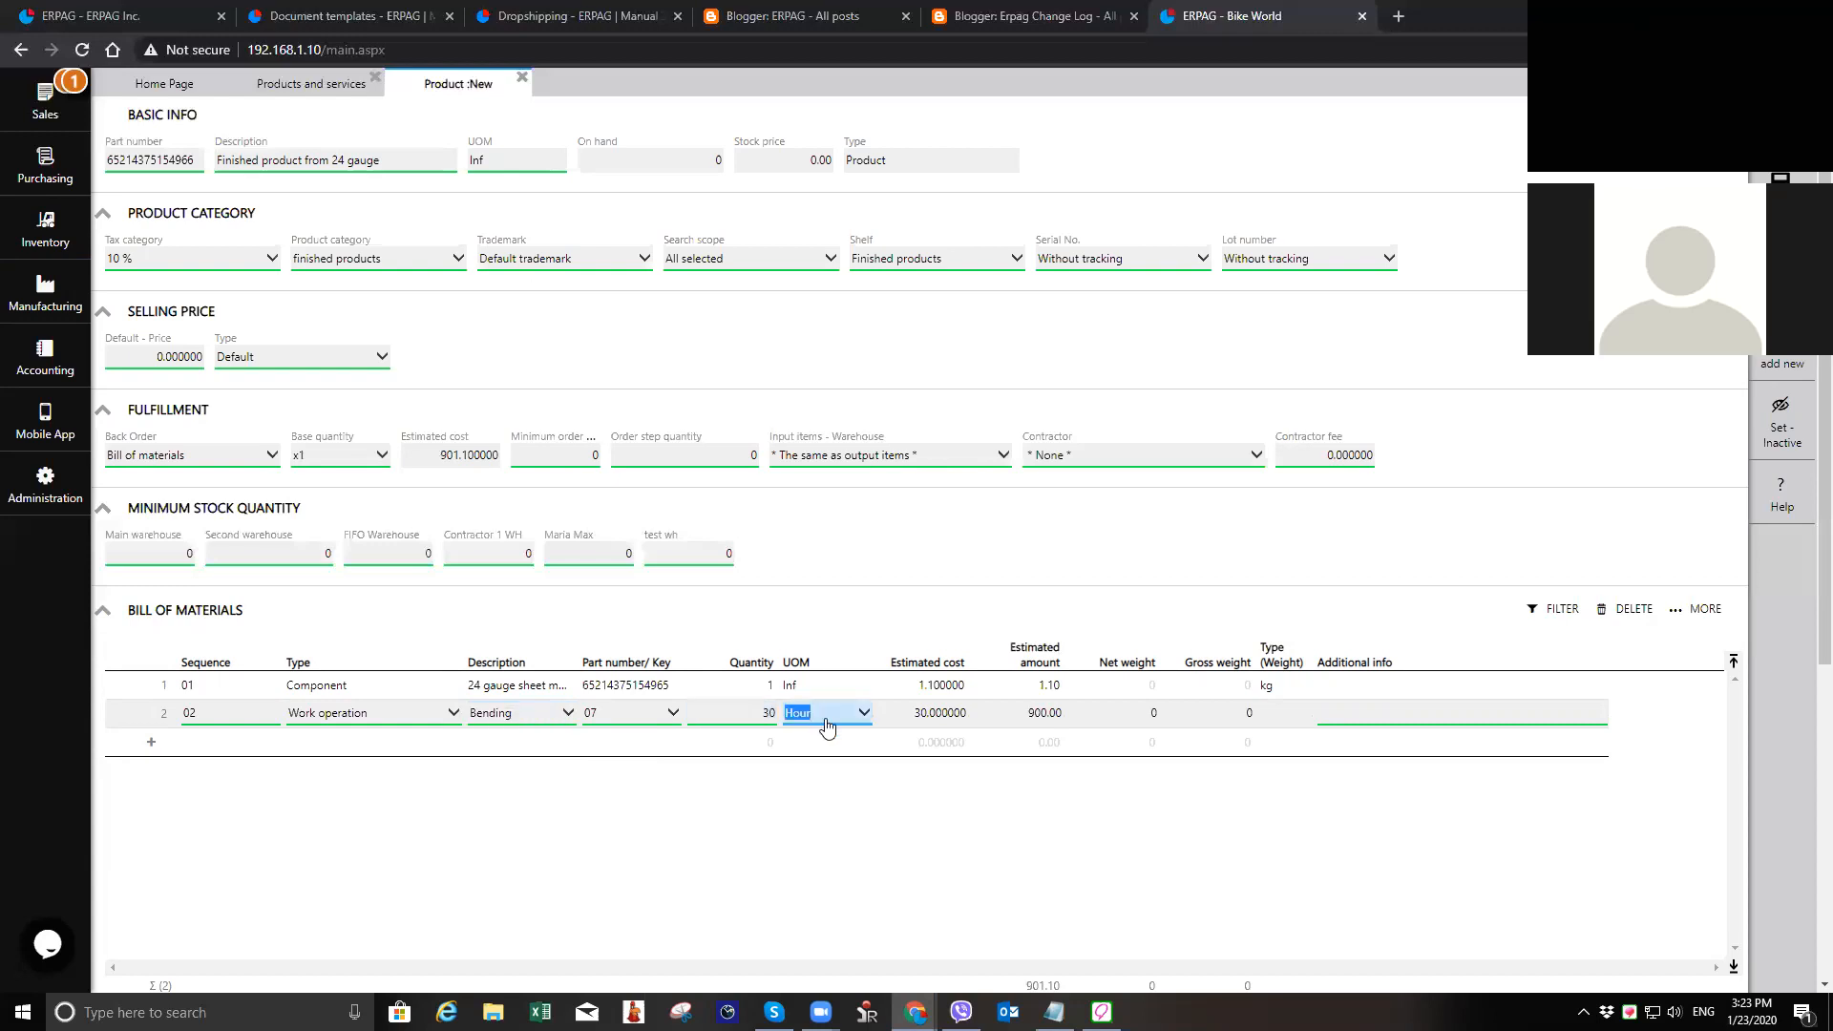
click(831, 792)
Step: Set the default selling price to 20, save the finished product, and close its record and the products list
scroll(1044, 897, down, 2)
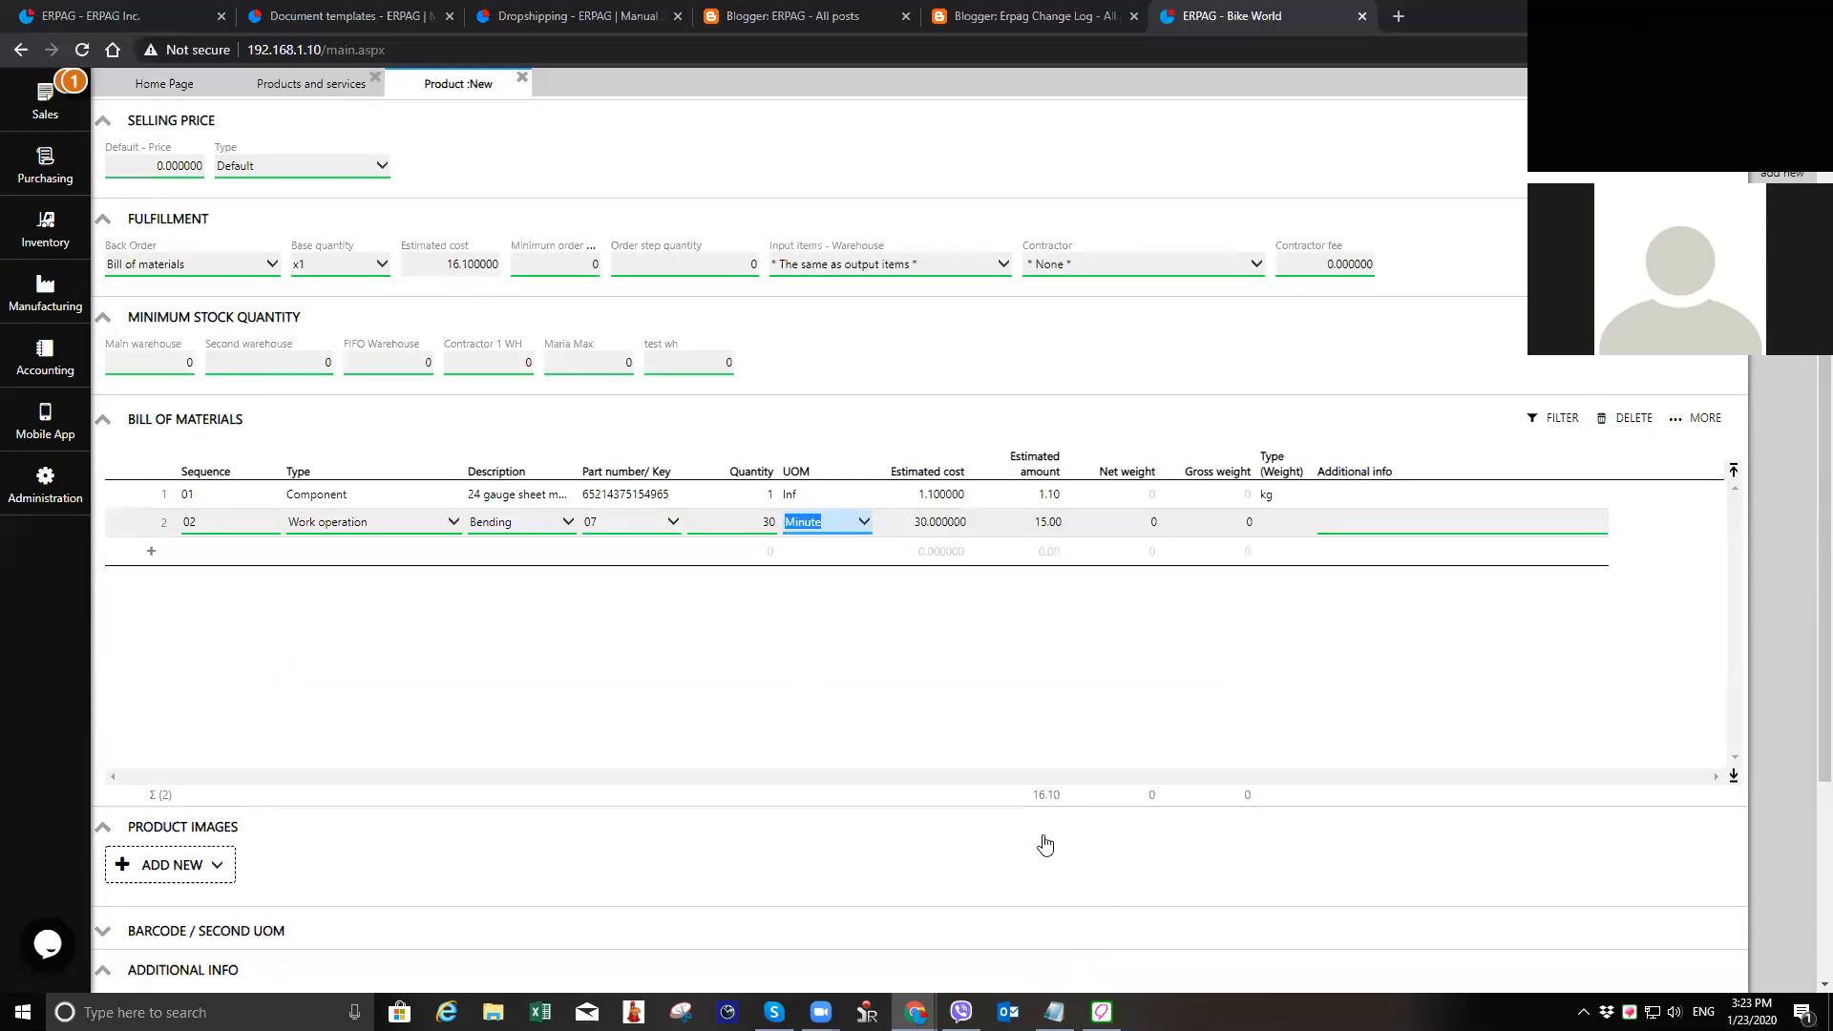
scroll(1044, 845, up, 2)
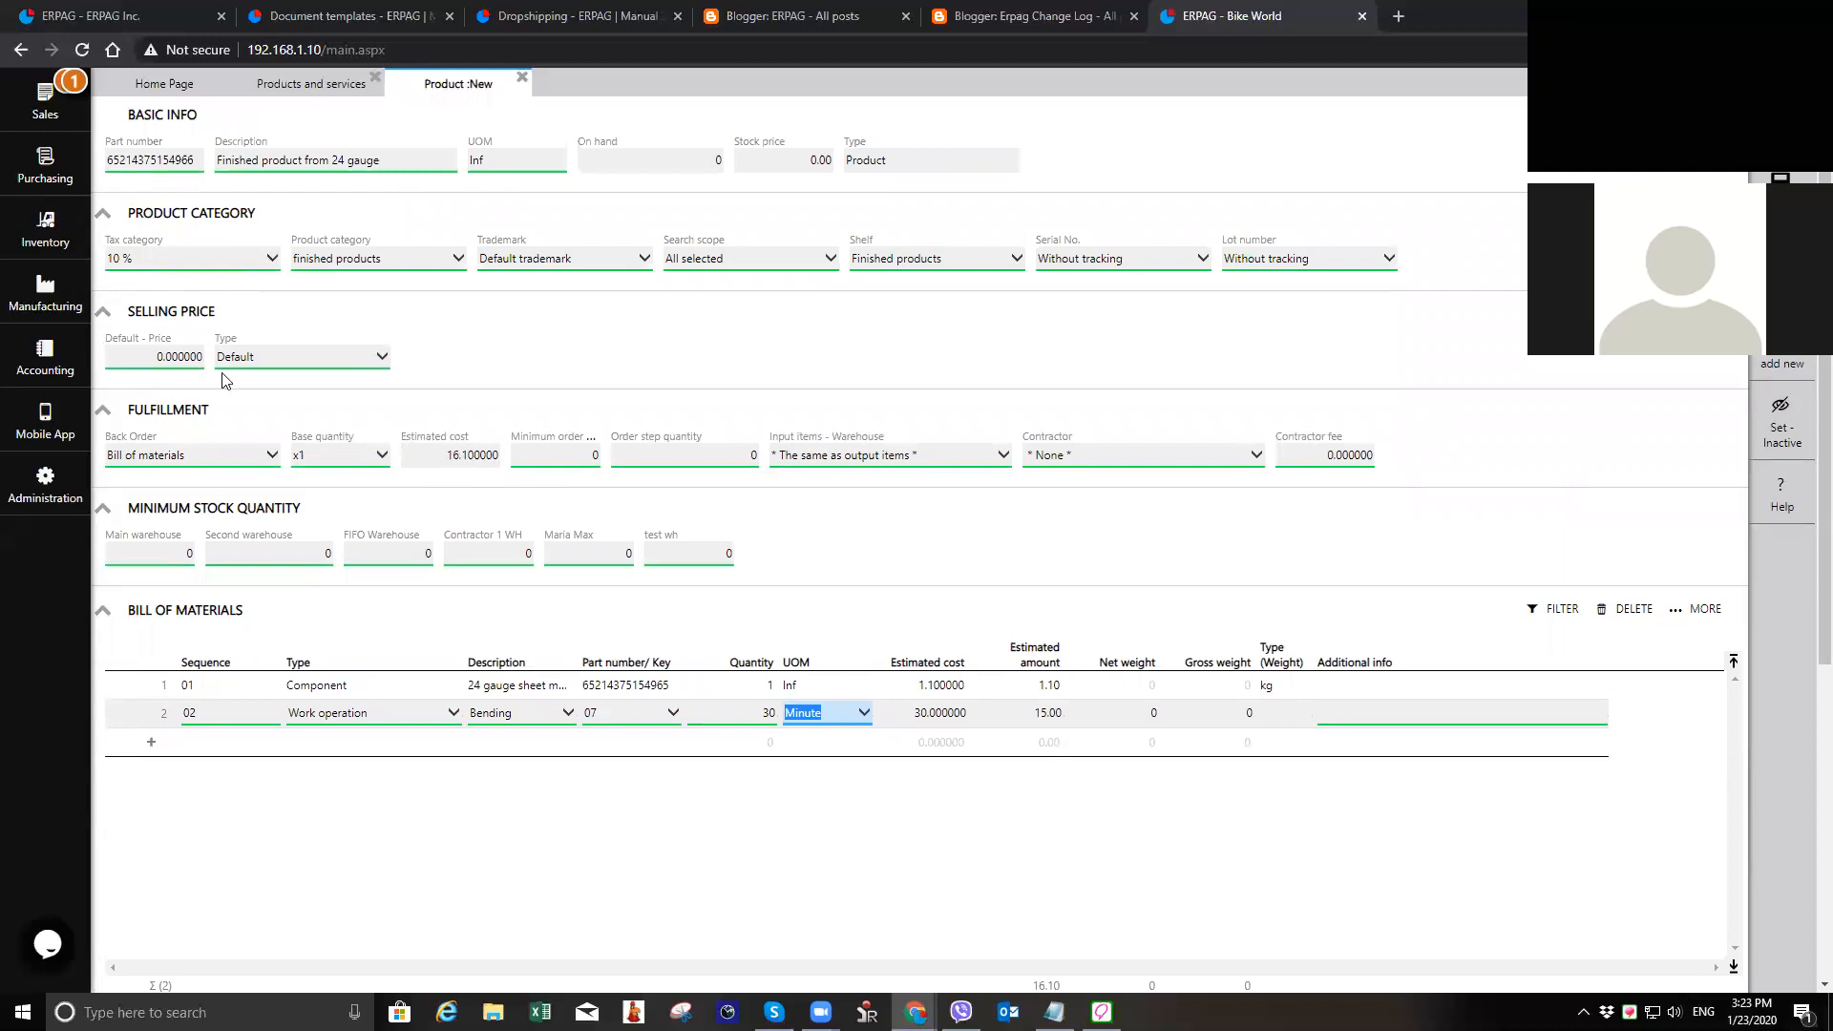
click(181, 357)
text(20)
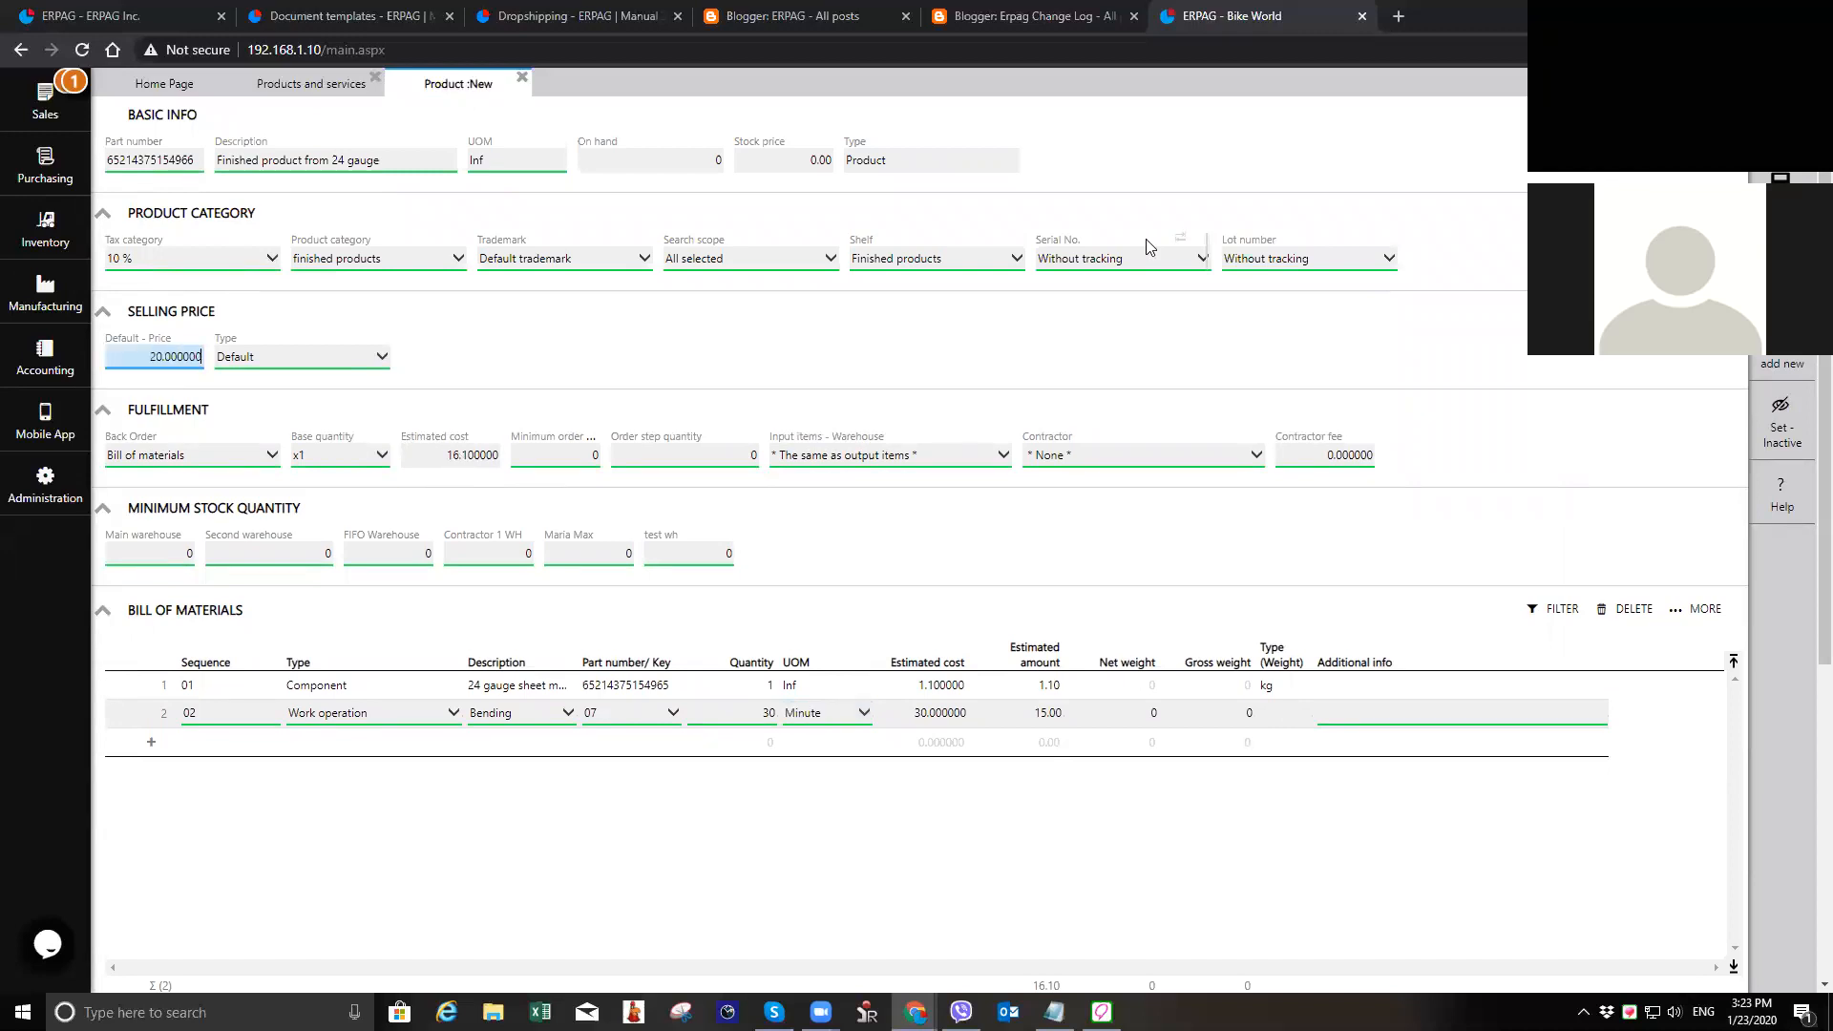
click(1781, 184)
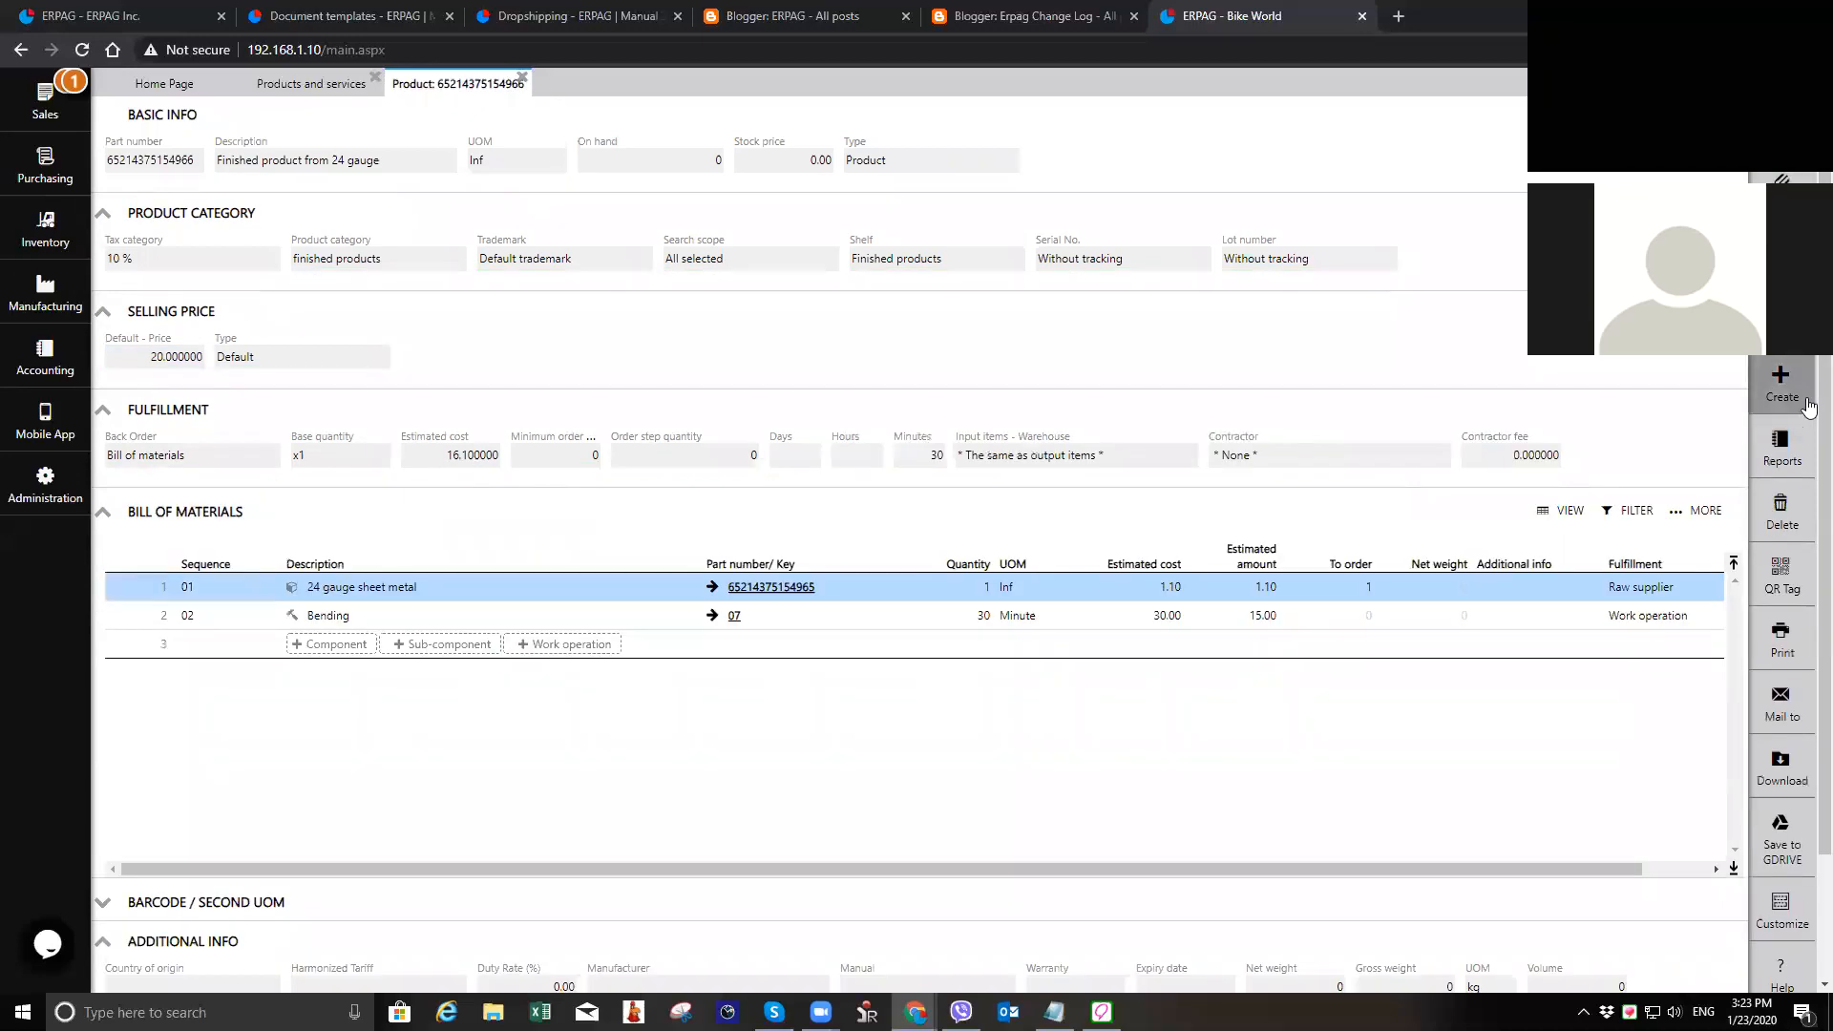
click(1781, 122)
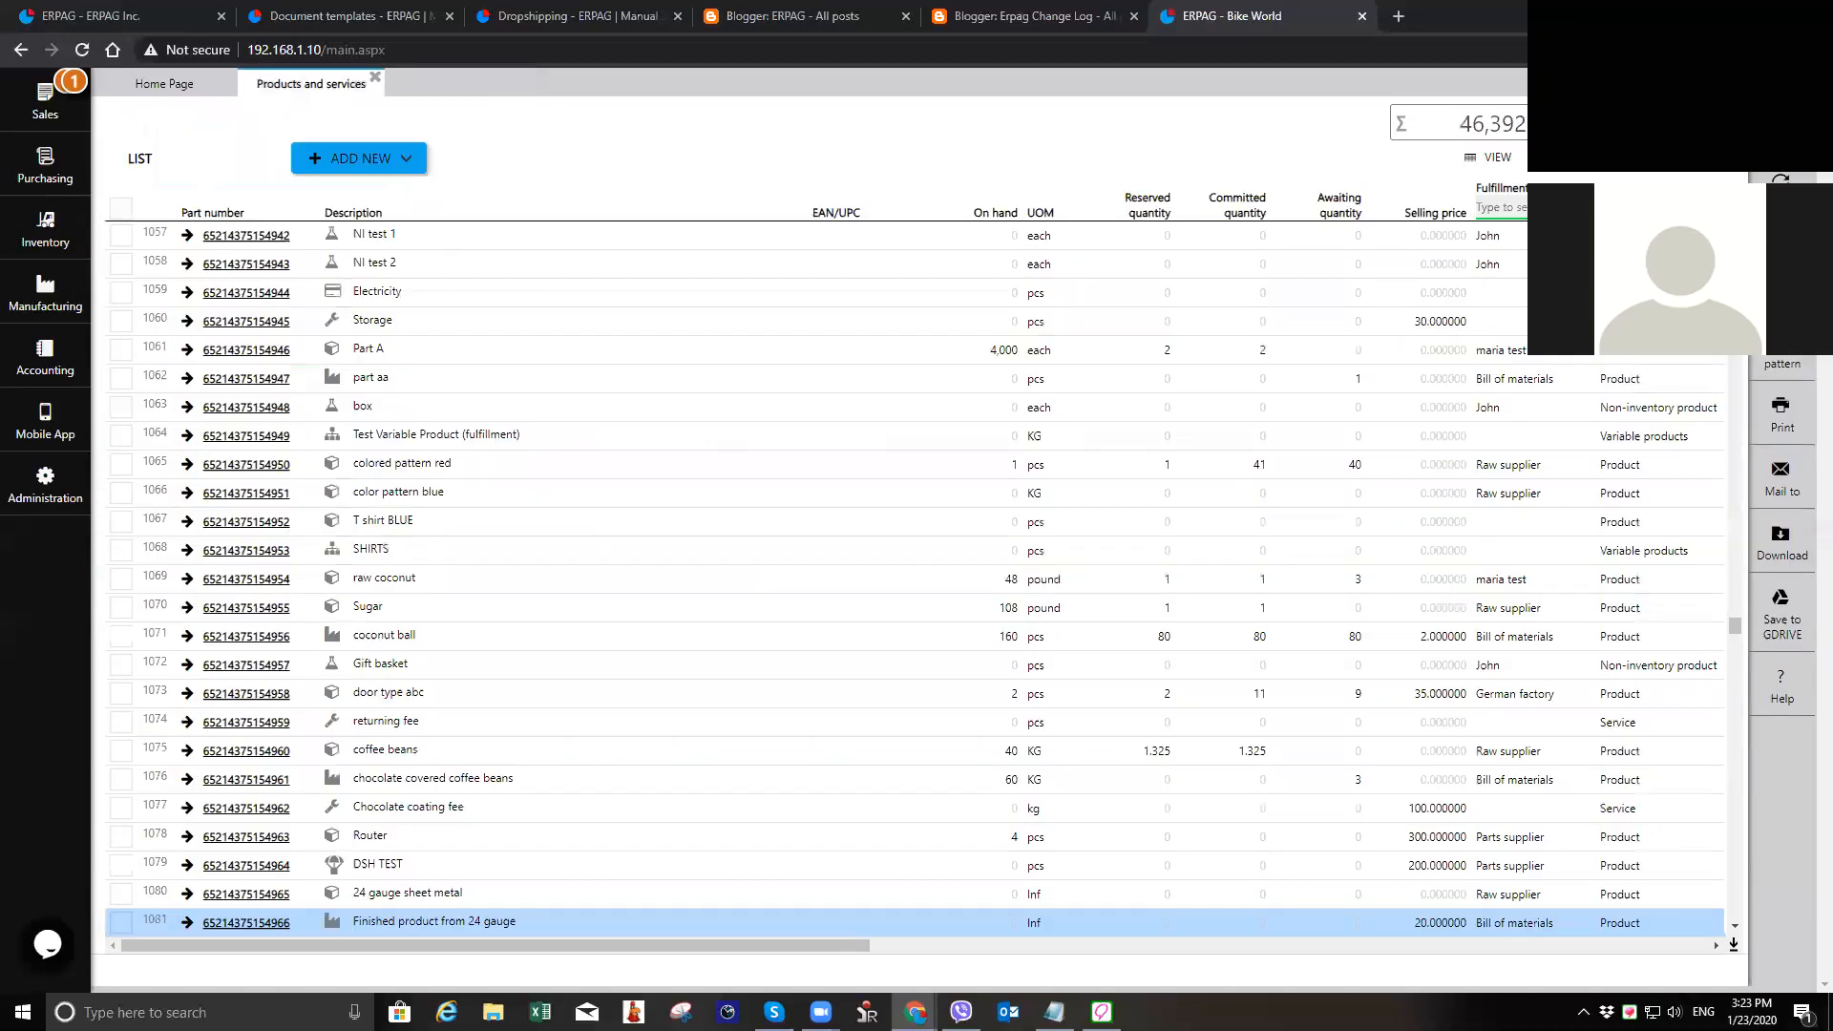
click(375, 77)
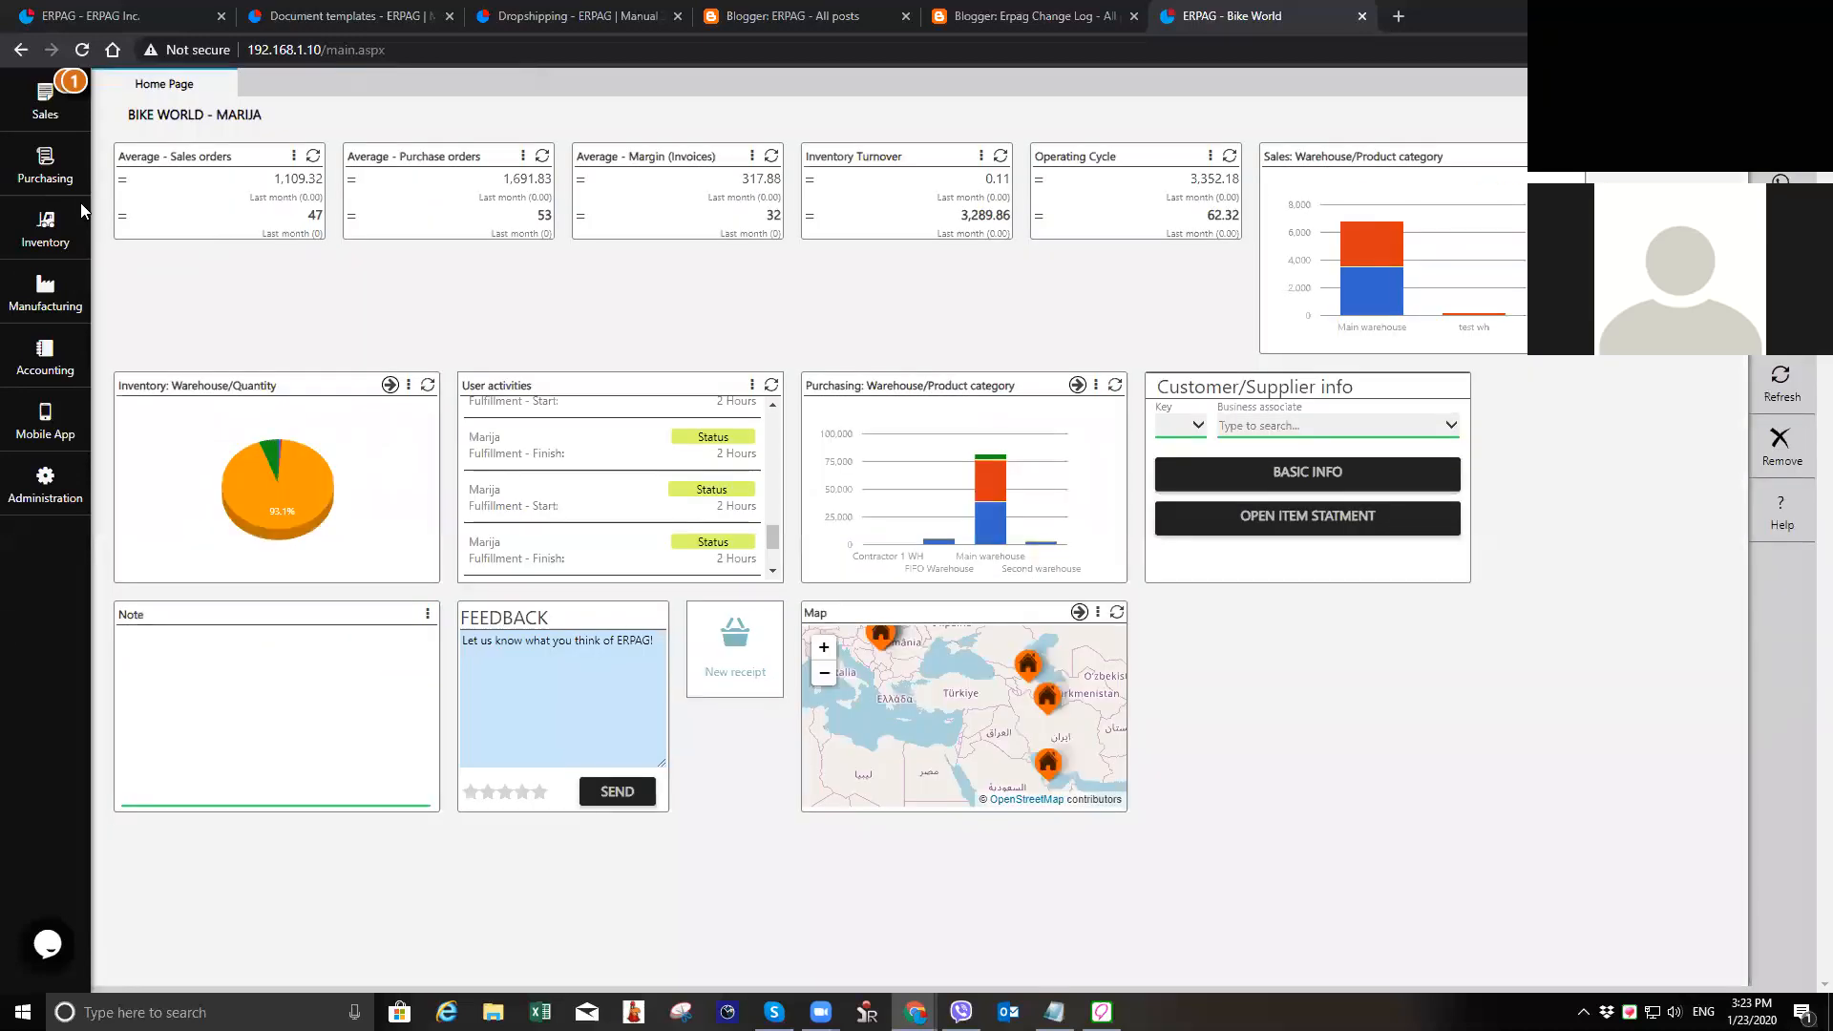
Step: Create a new sales quotation and set its customer to Kaspian Avropa Klubu
click(15, 113)
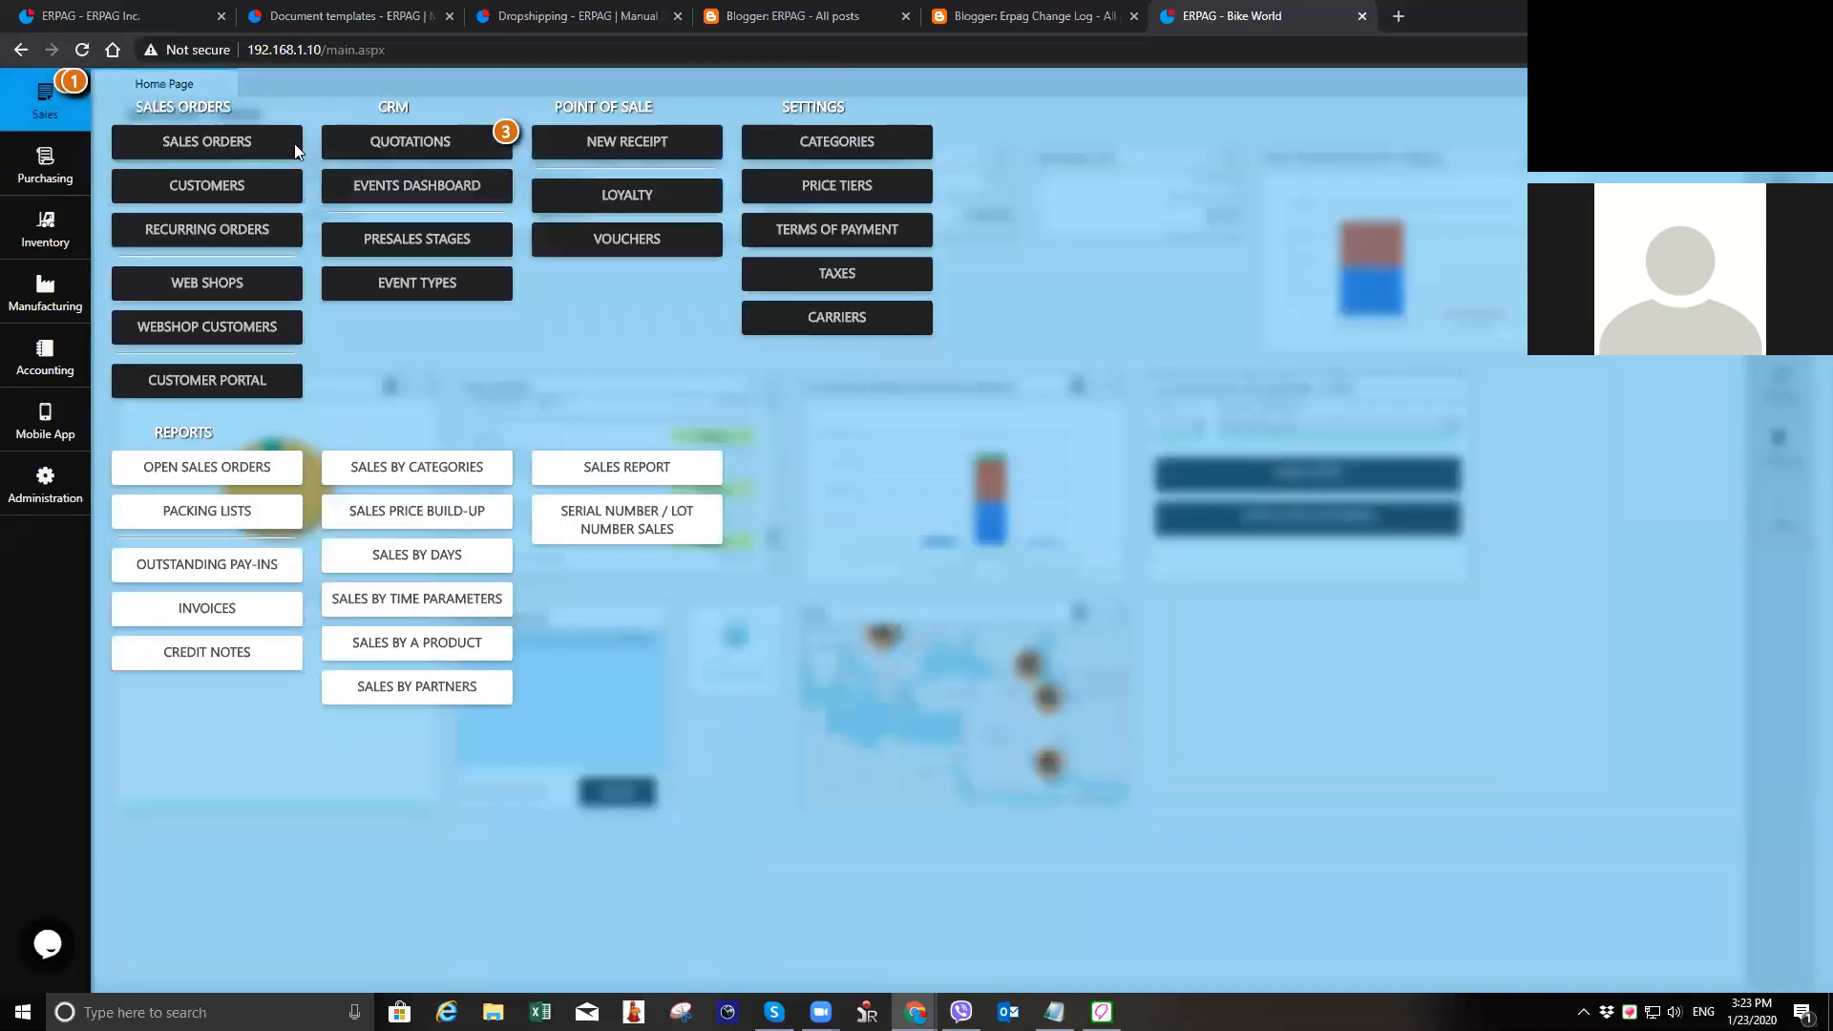
click(425, 143)
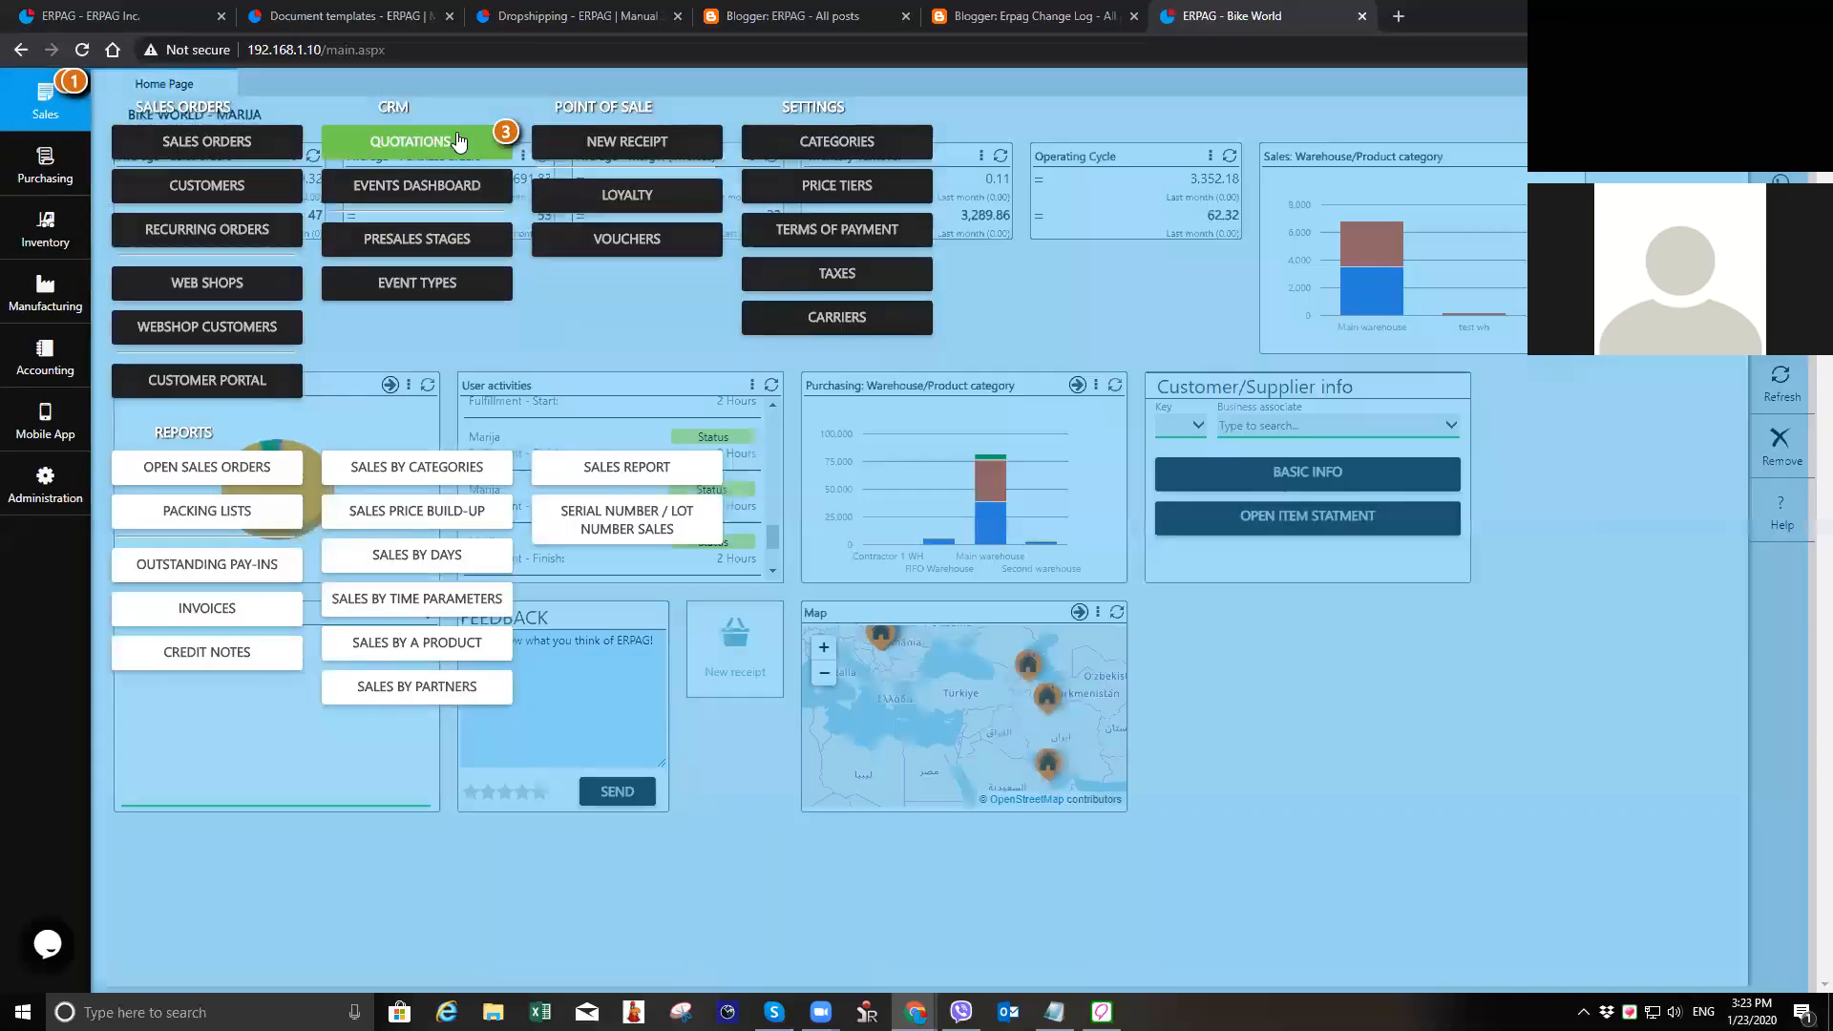
click(362, 161)
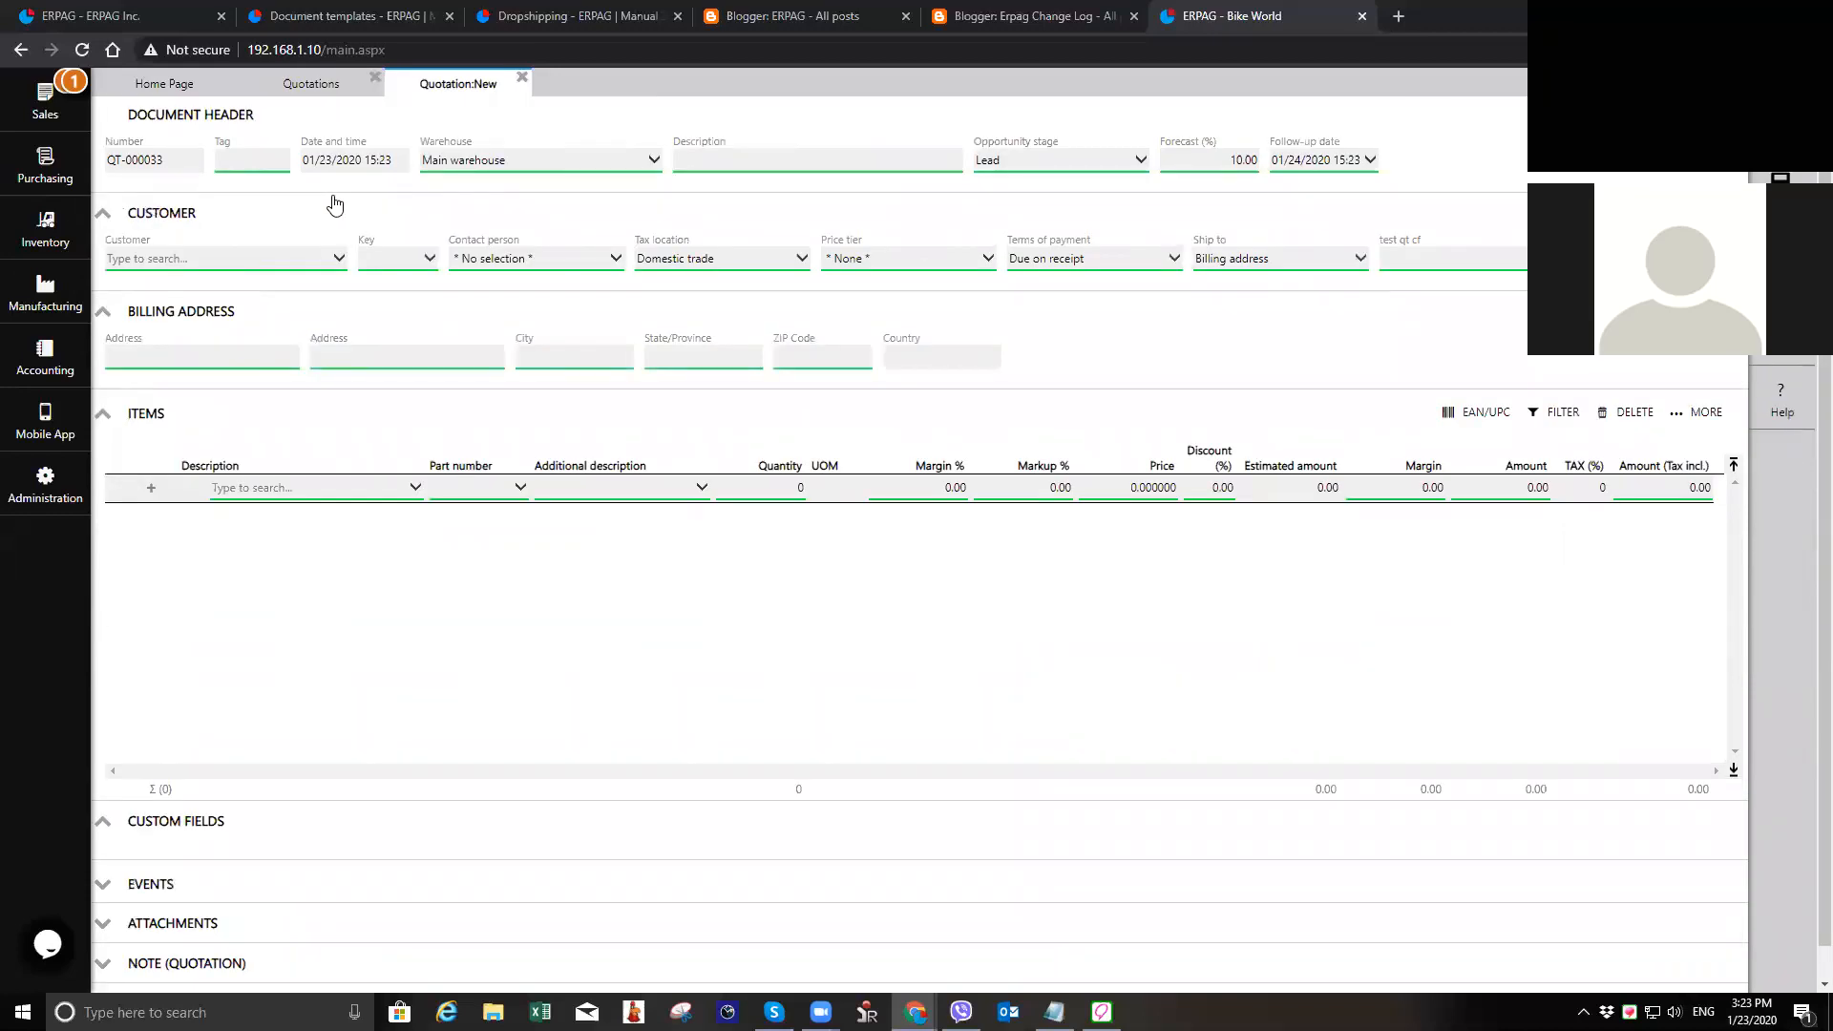
click(248, 266)
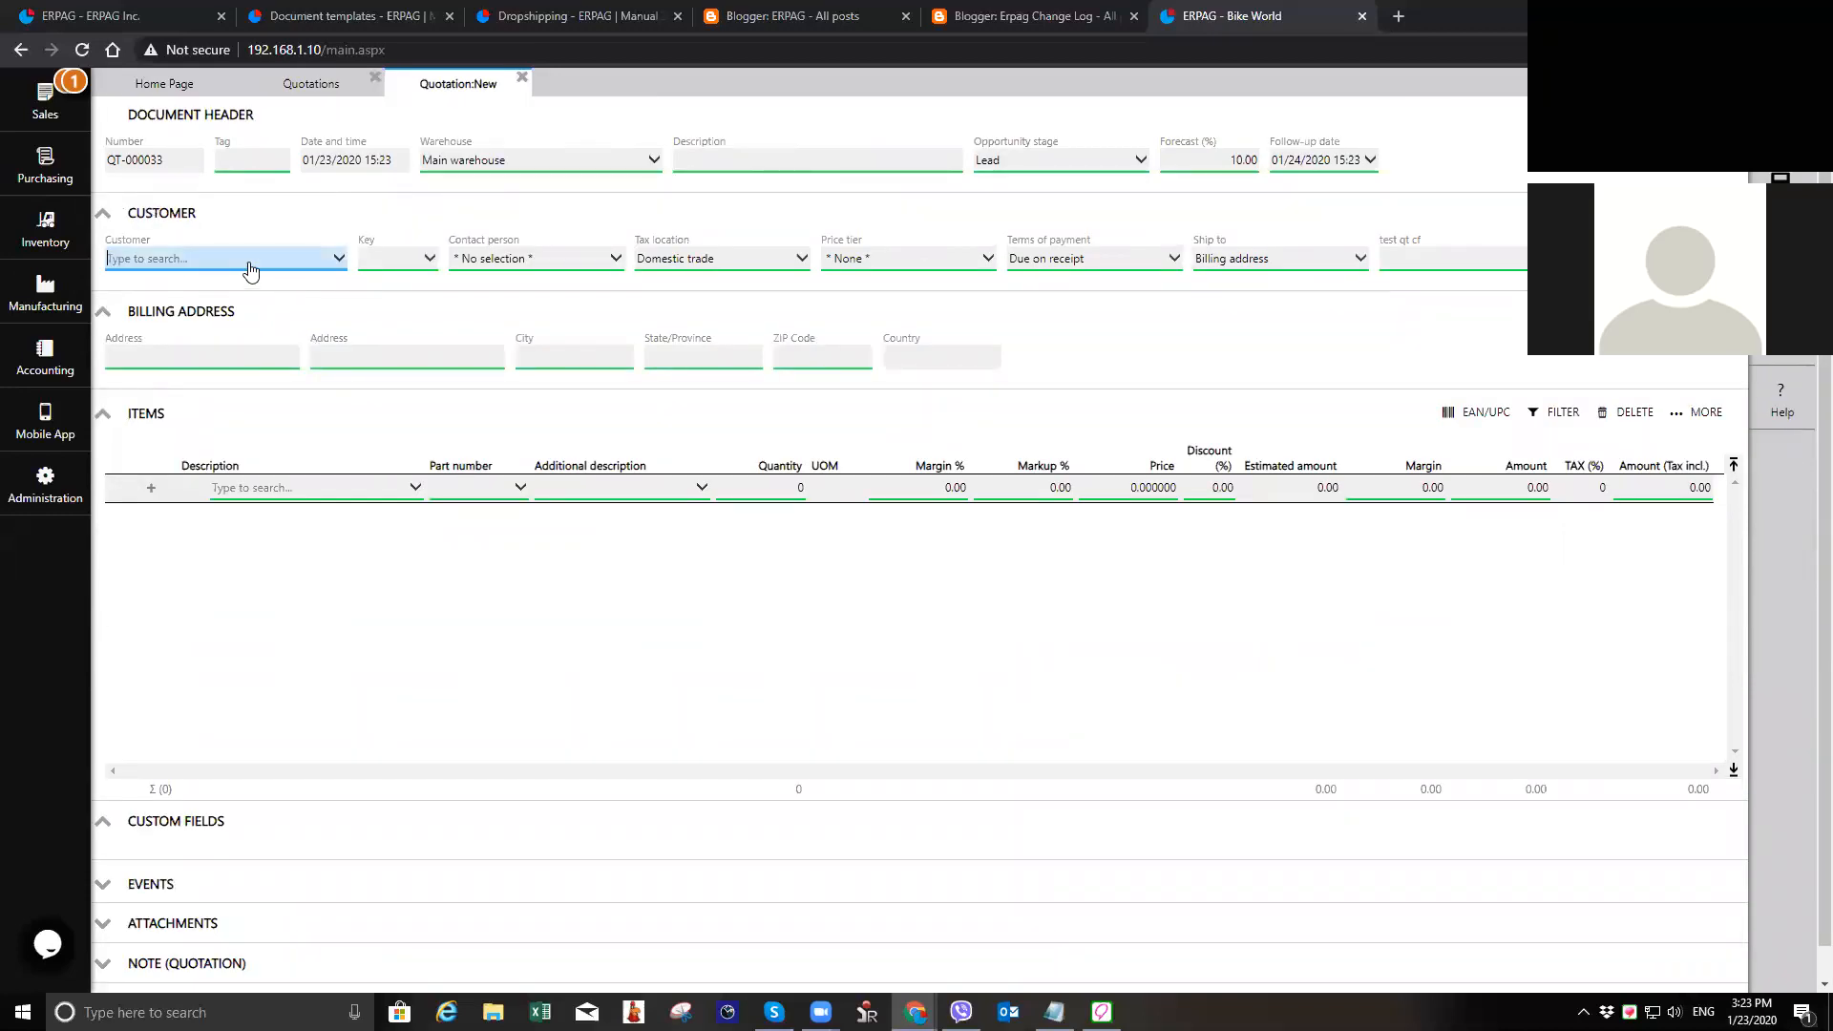
text(k)
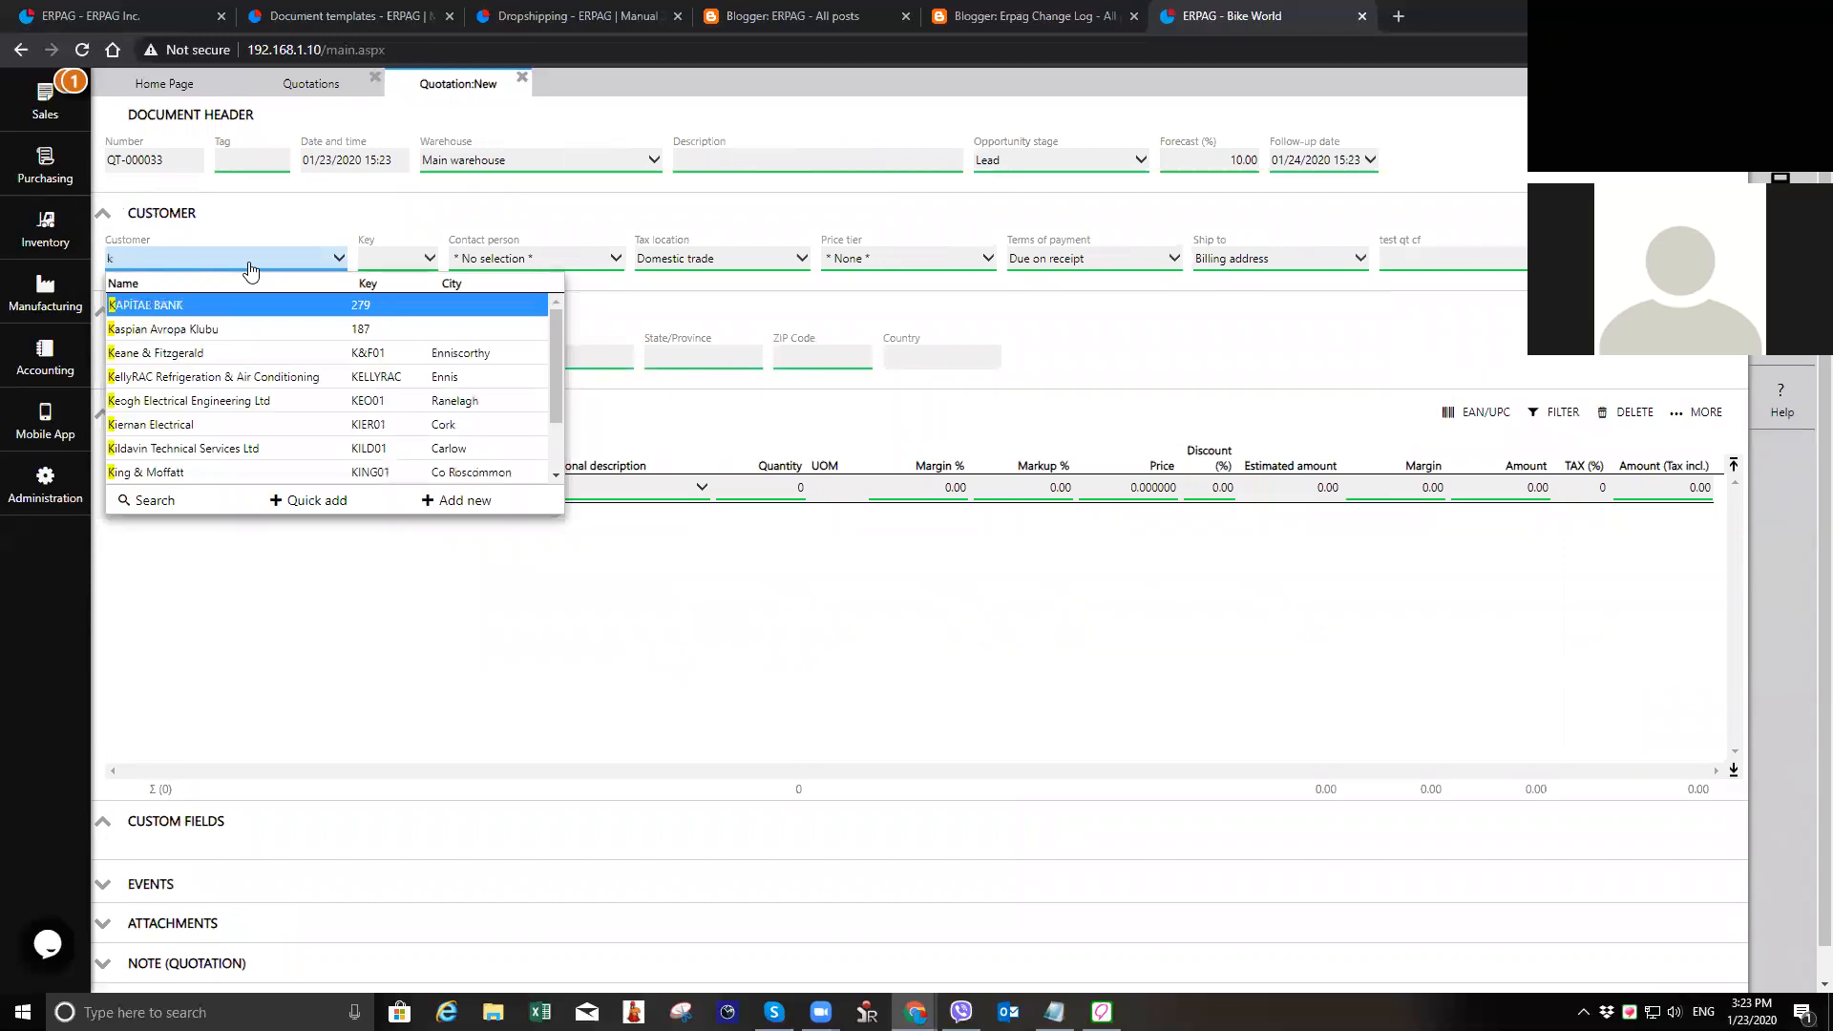
key(Down)
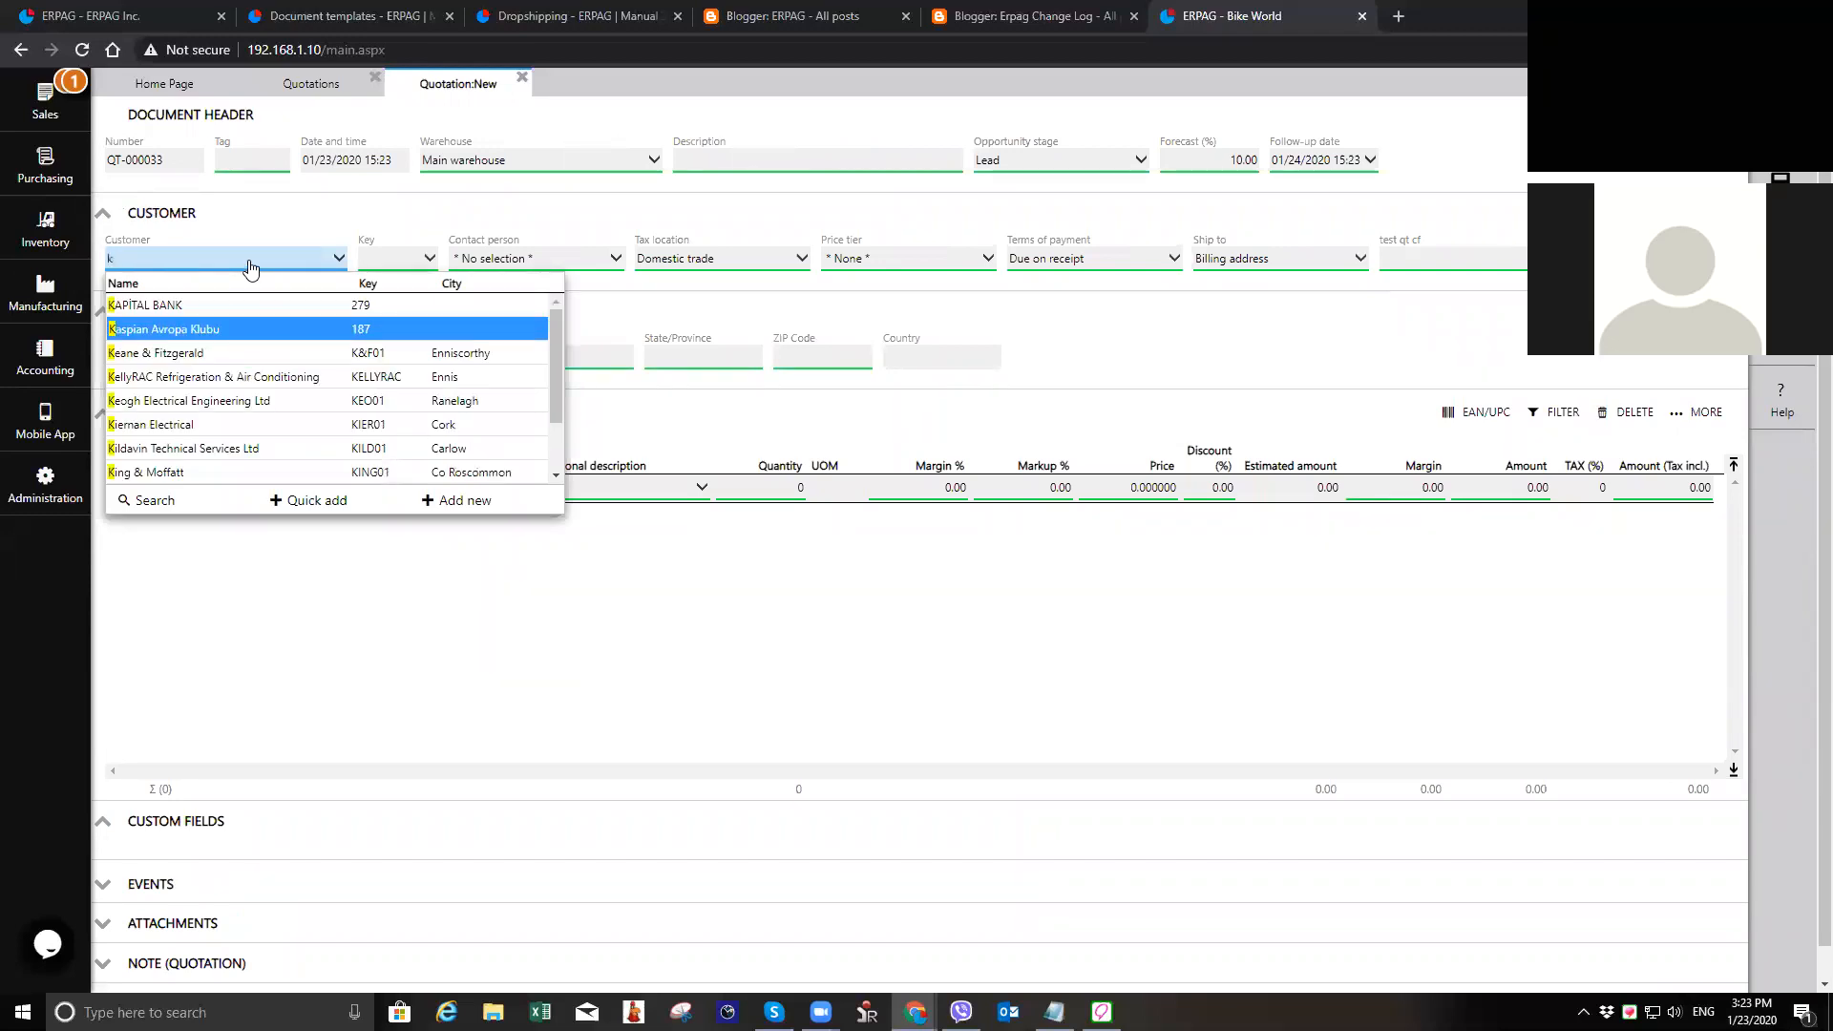
key(Return)
Step: Add "Finished product from 24 gauge" to the quotation items with a quantity of 25
click(318, 489)
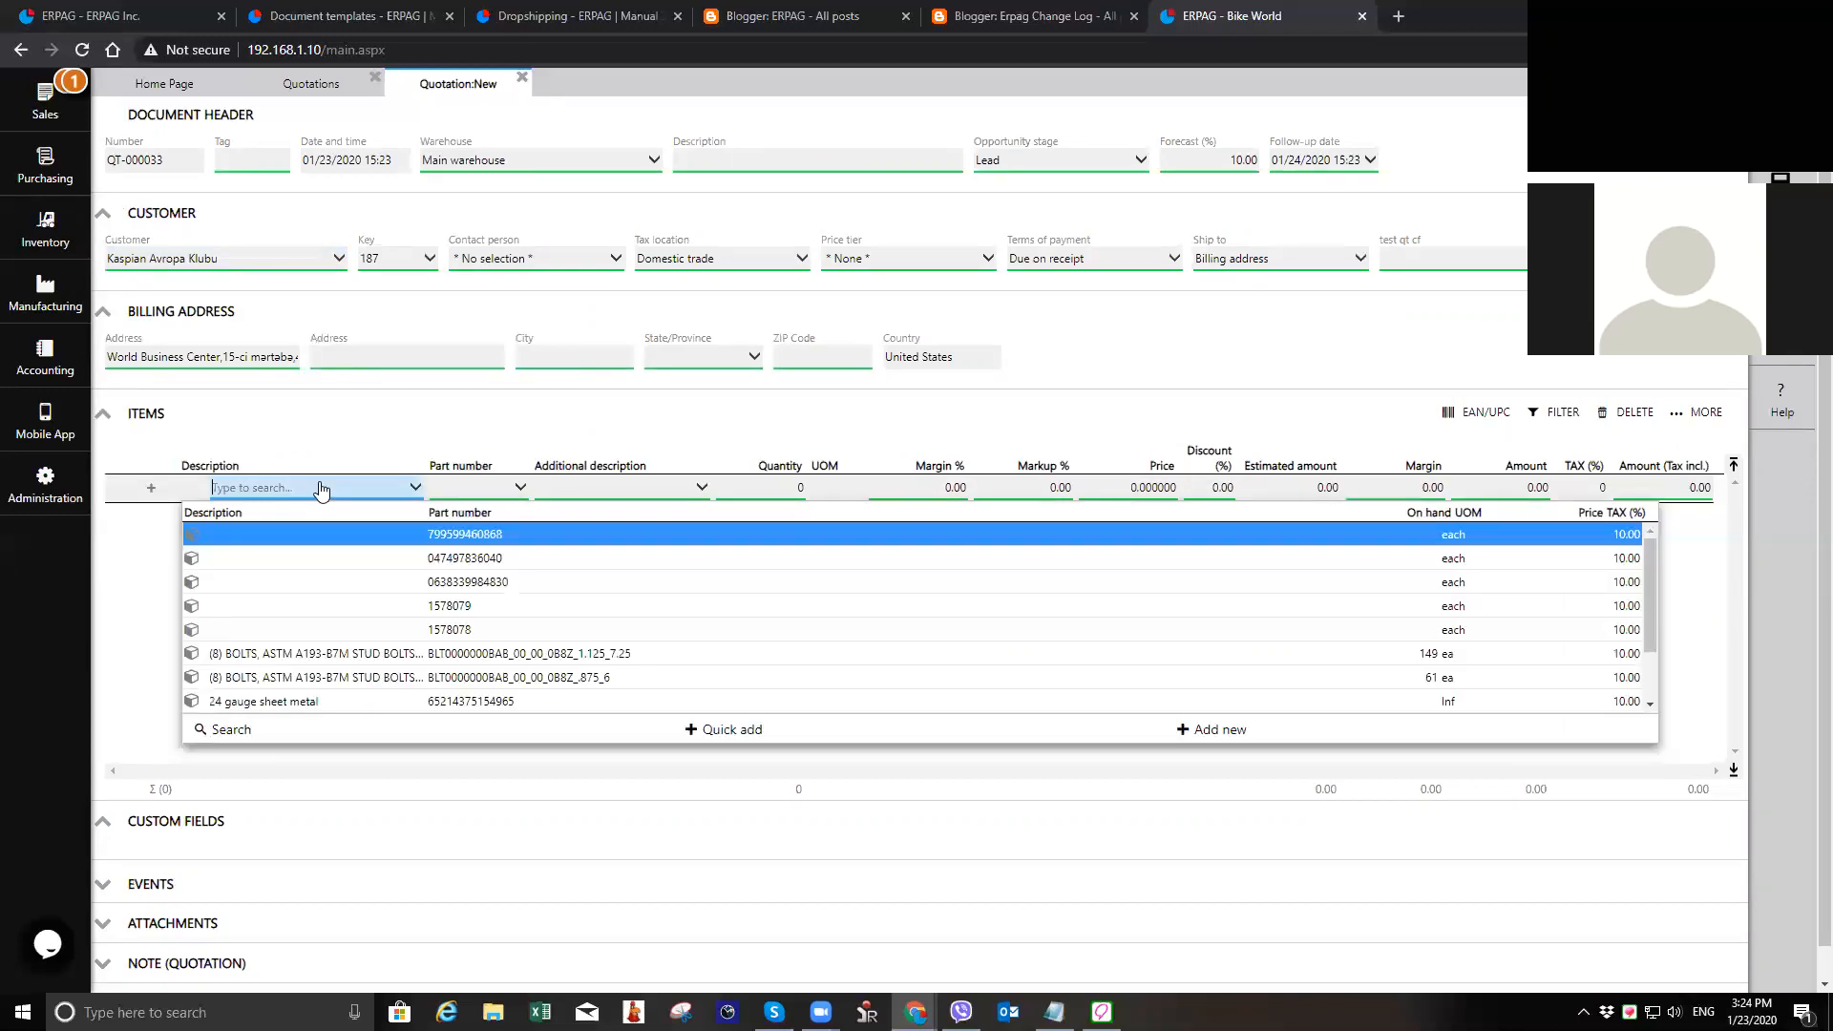
text(fini)
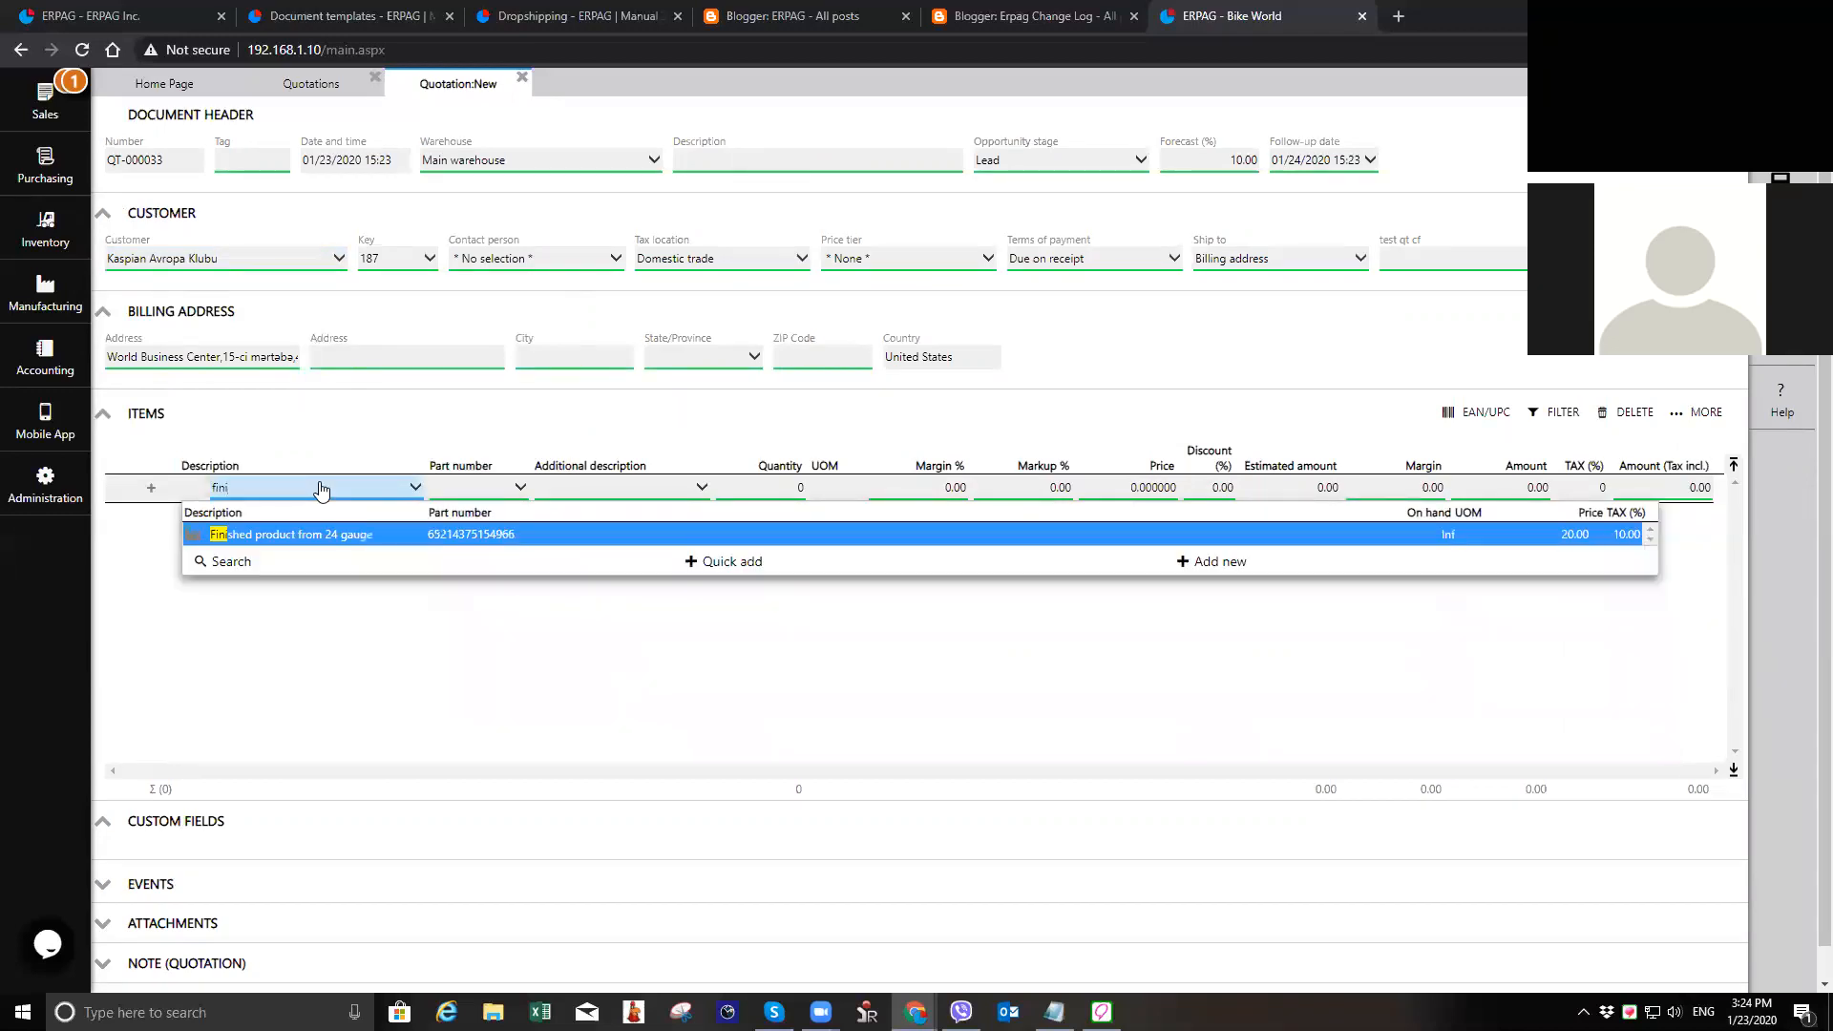
click(367, 541)
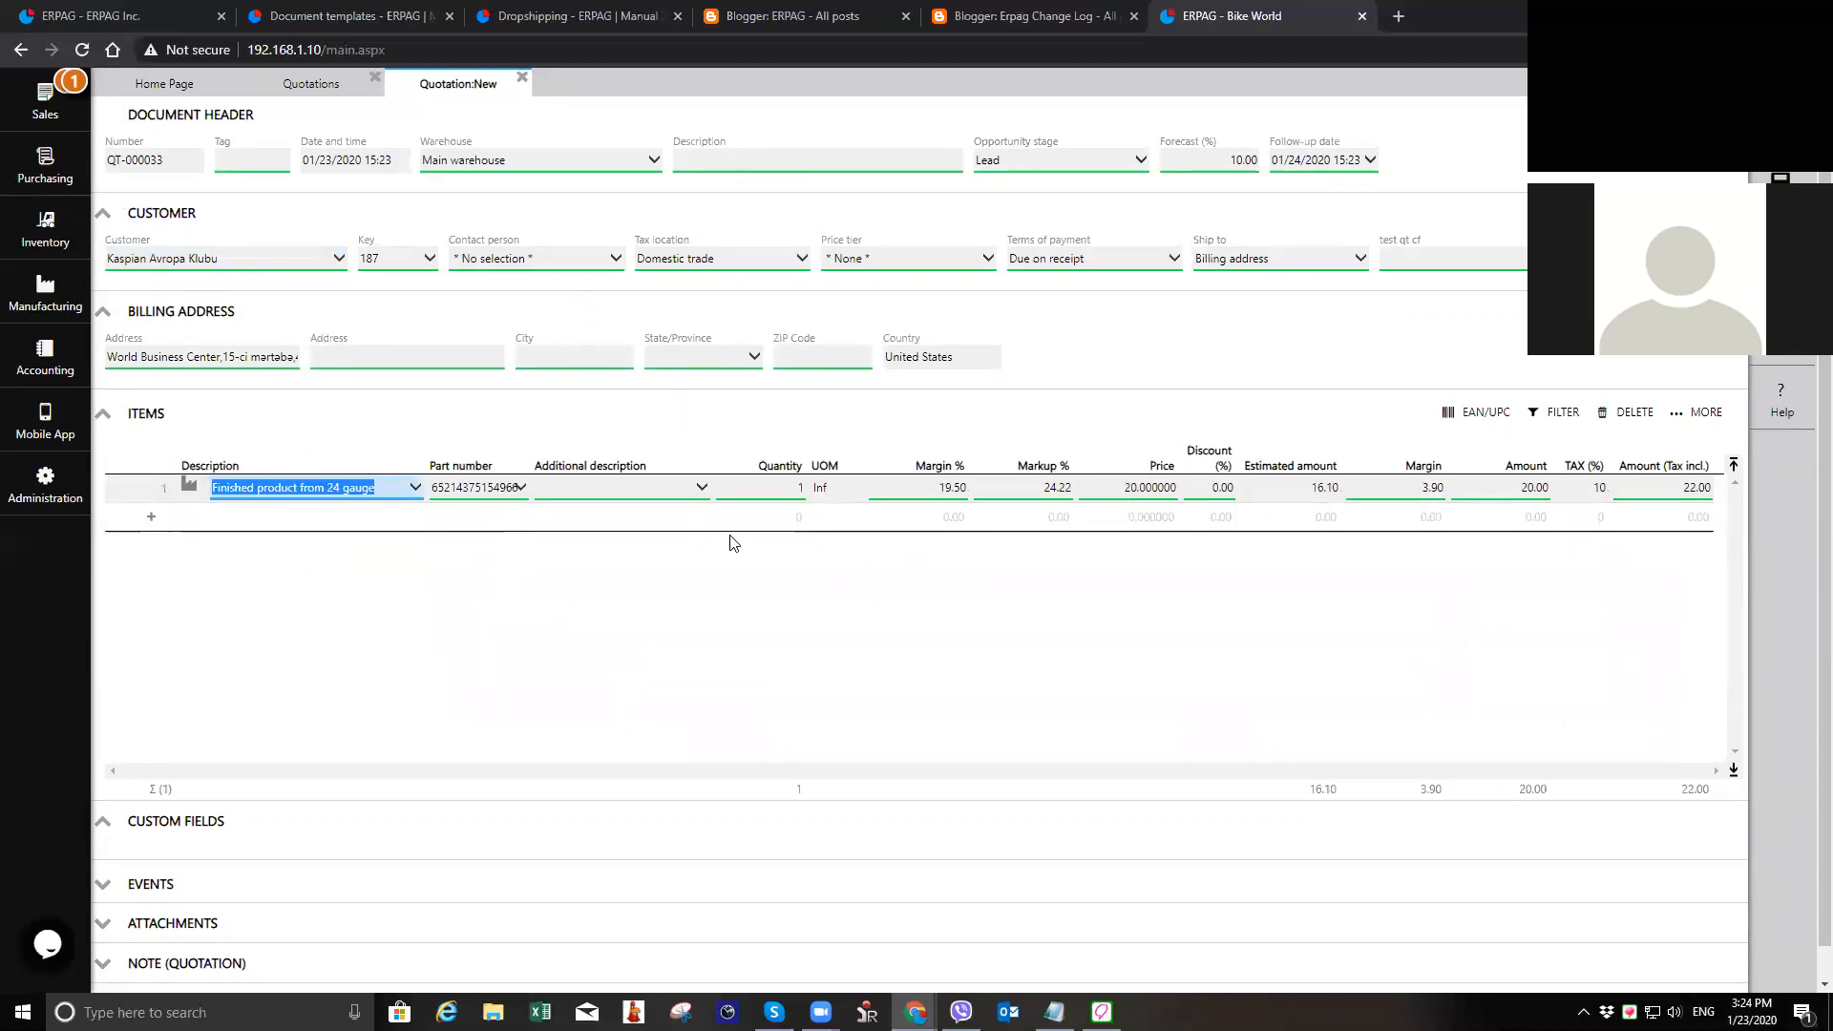
click(760, 491)
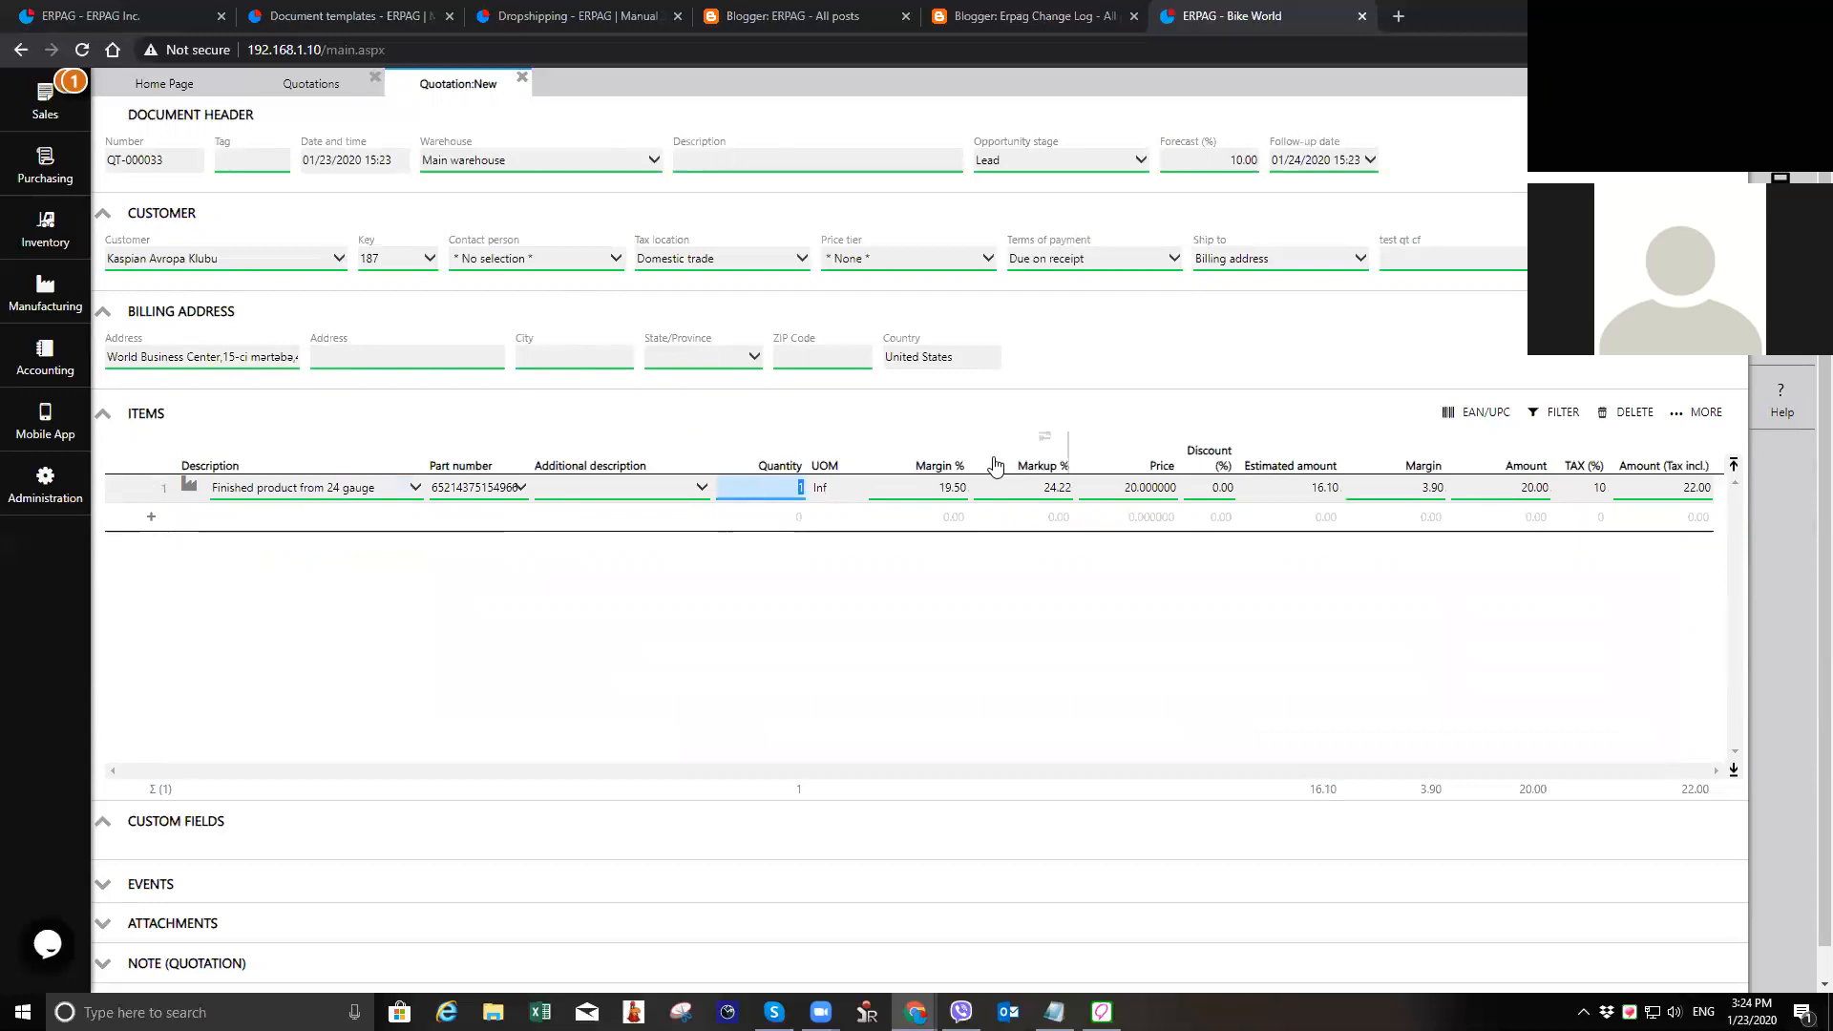
text(25)
key(Tab)
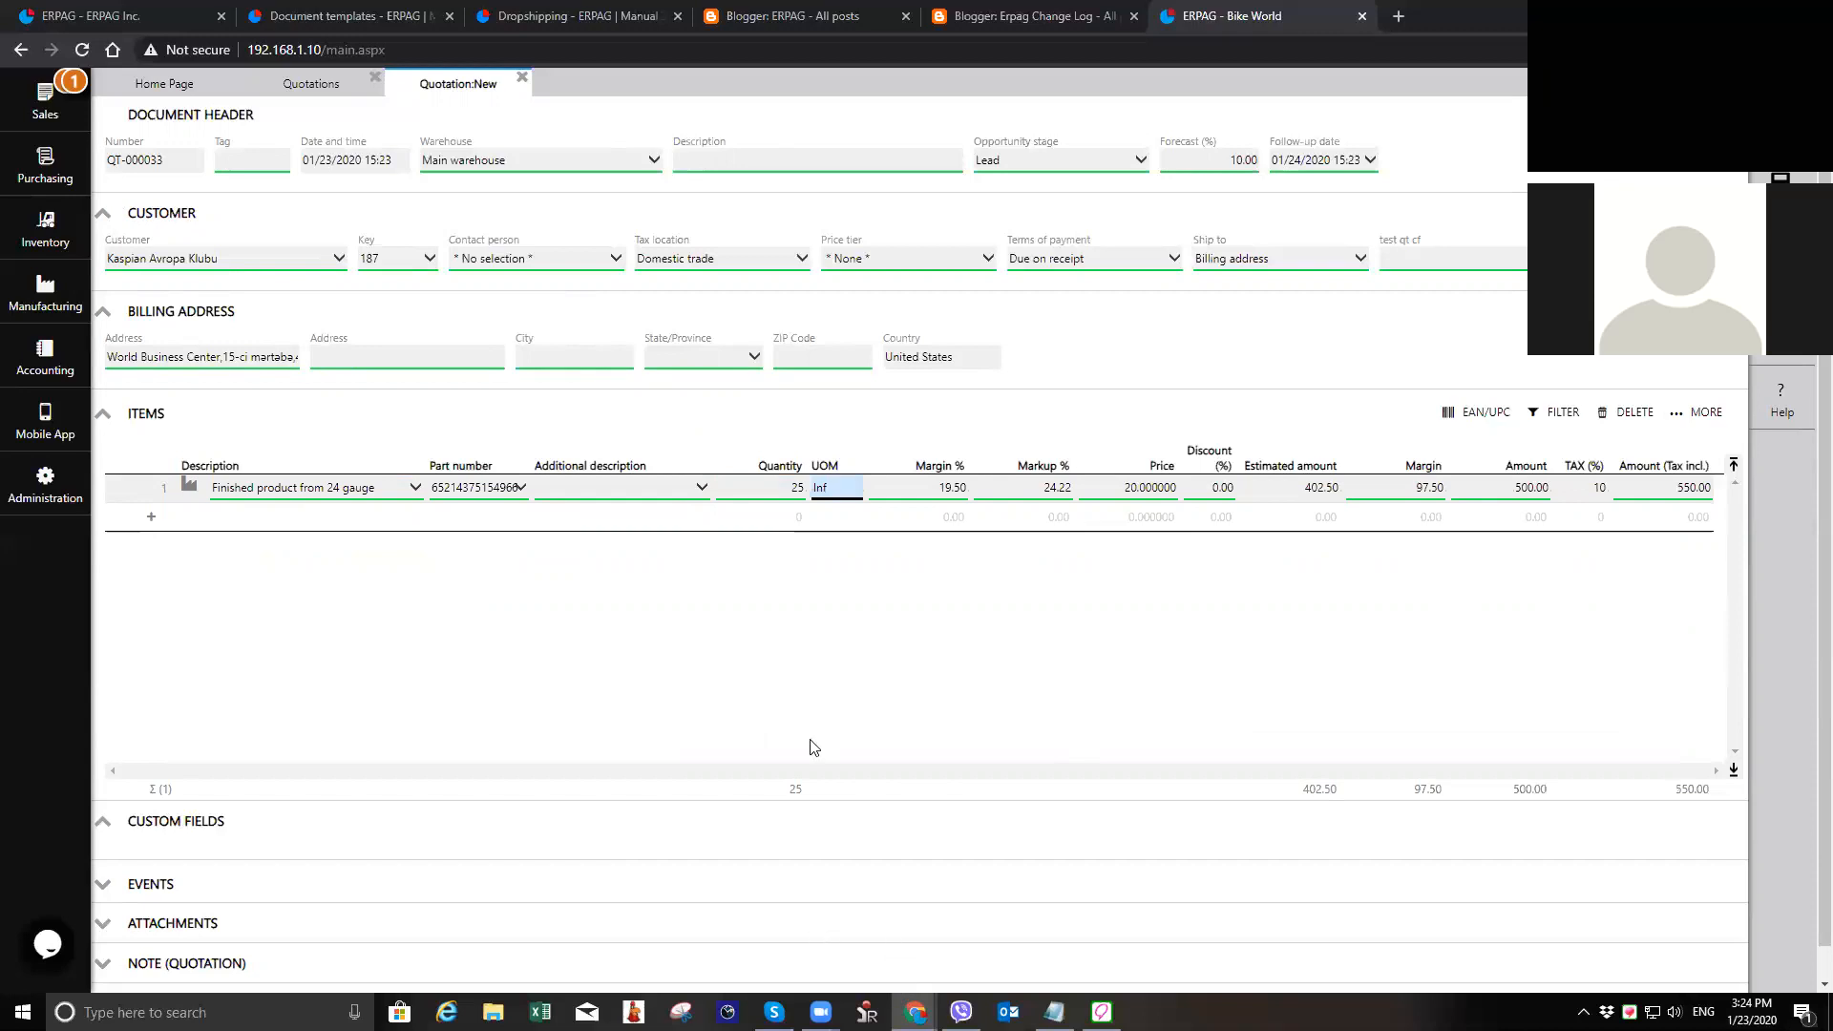
click(866, 776)
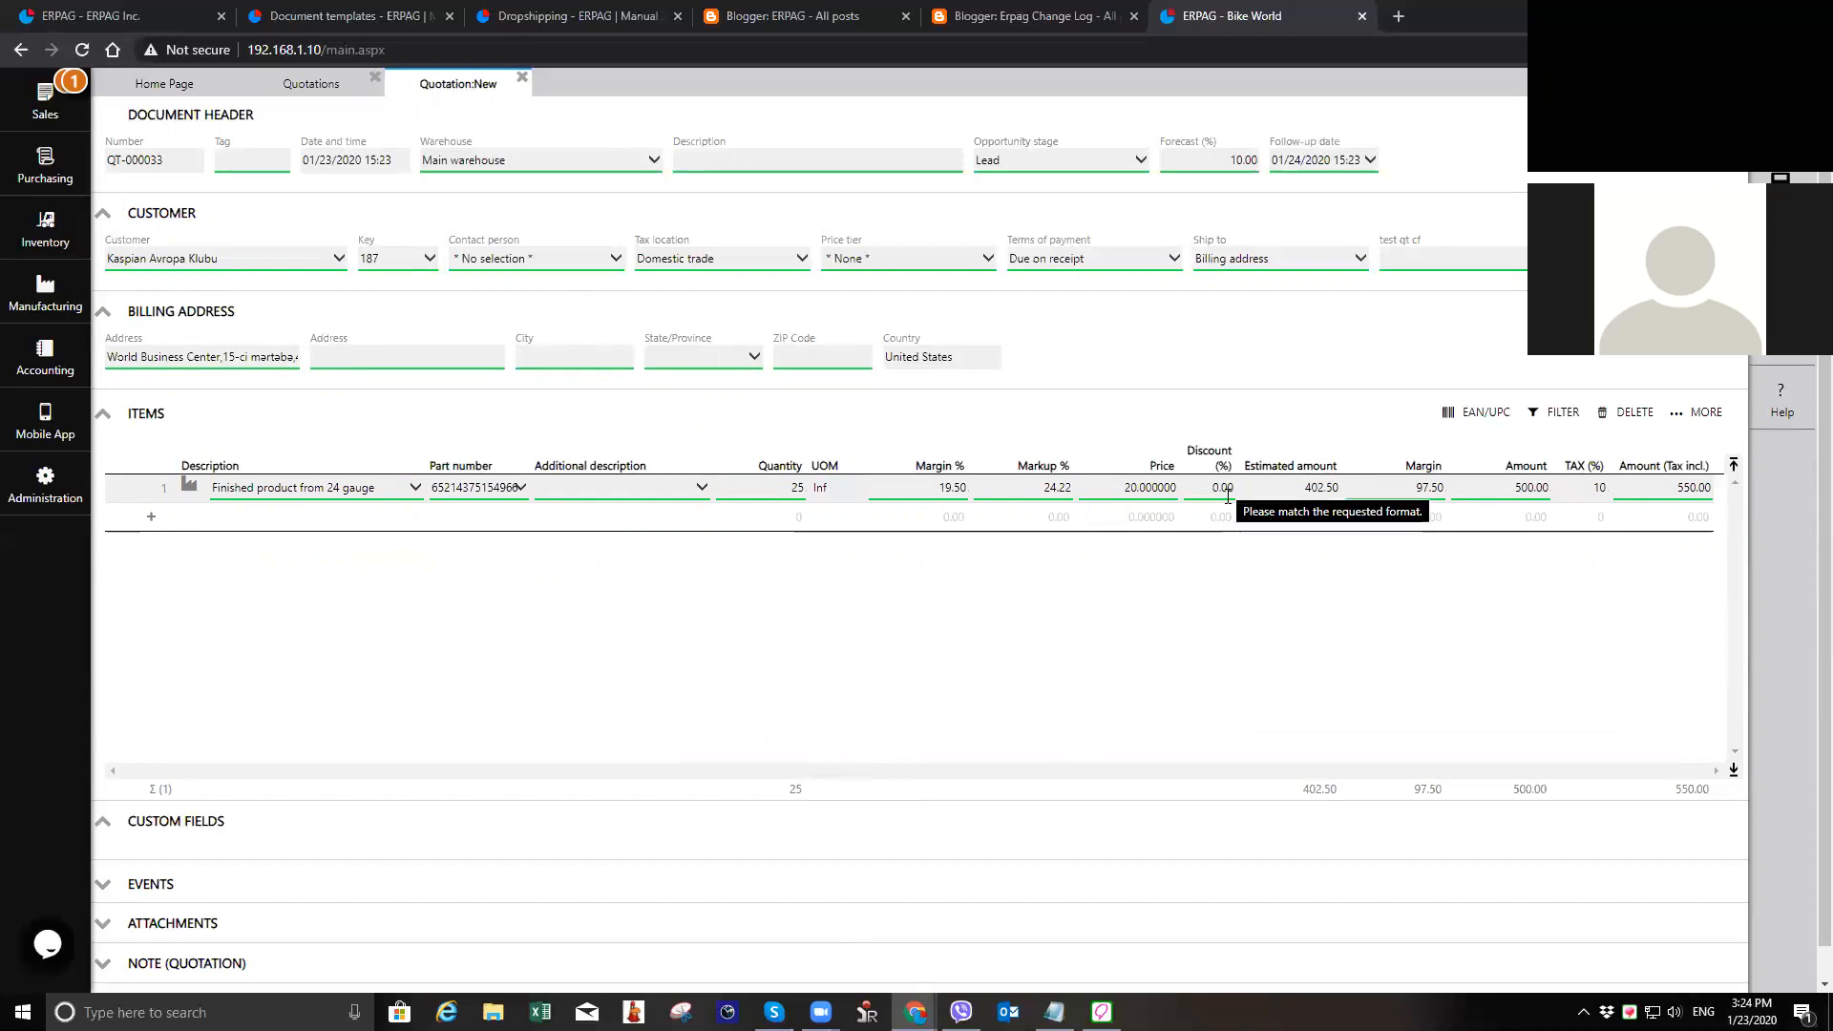
Step: Hide the Margin % and Markup % columns in the quotation's items table and save the column layout
click(1704, 412)
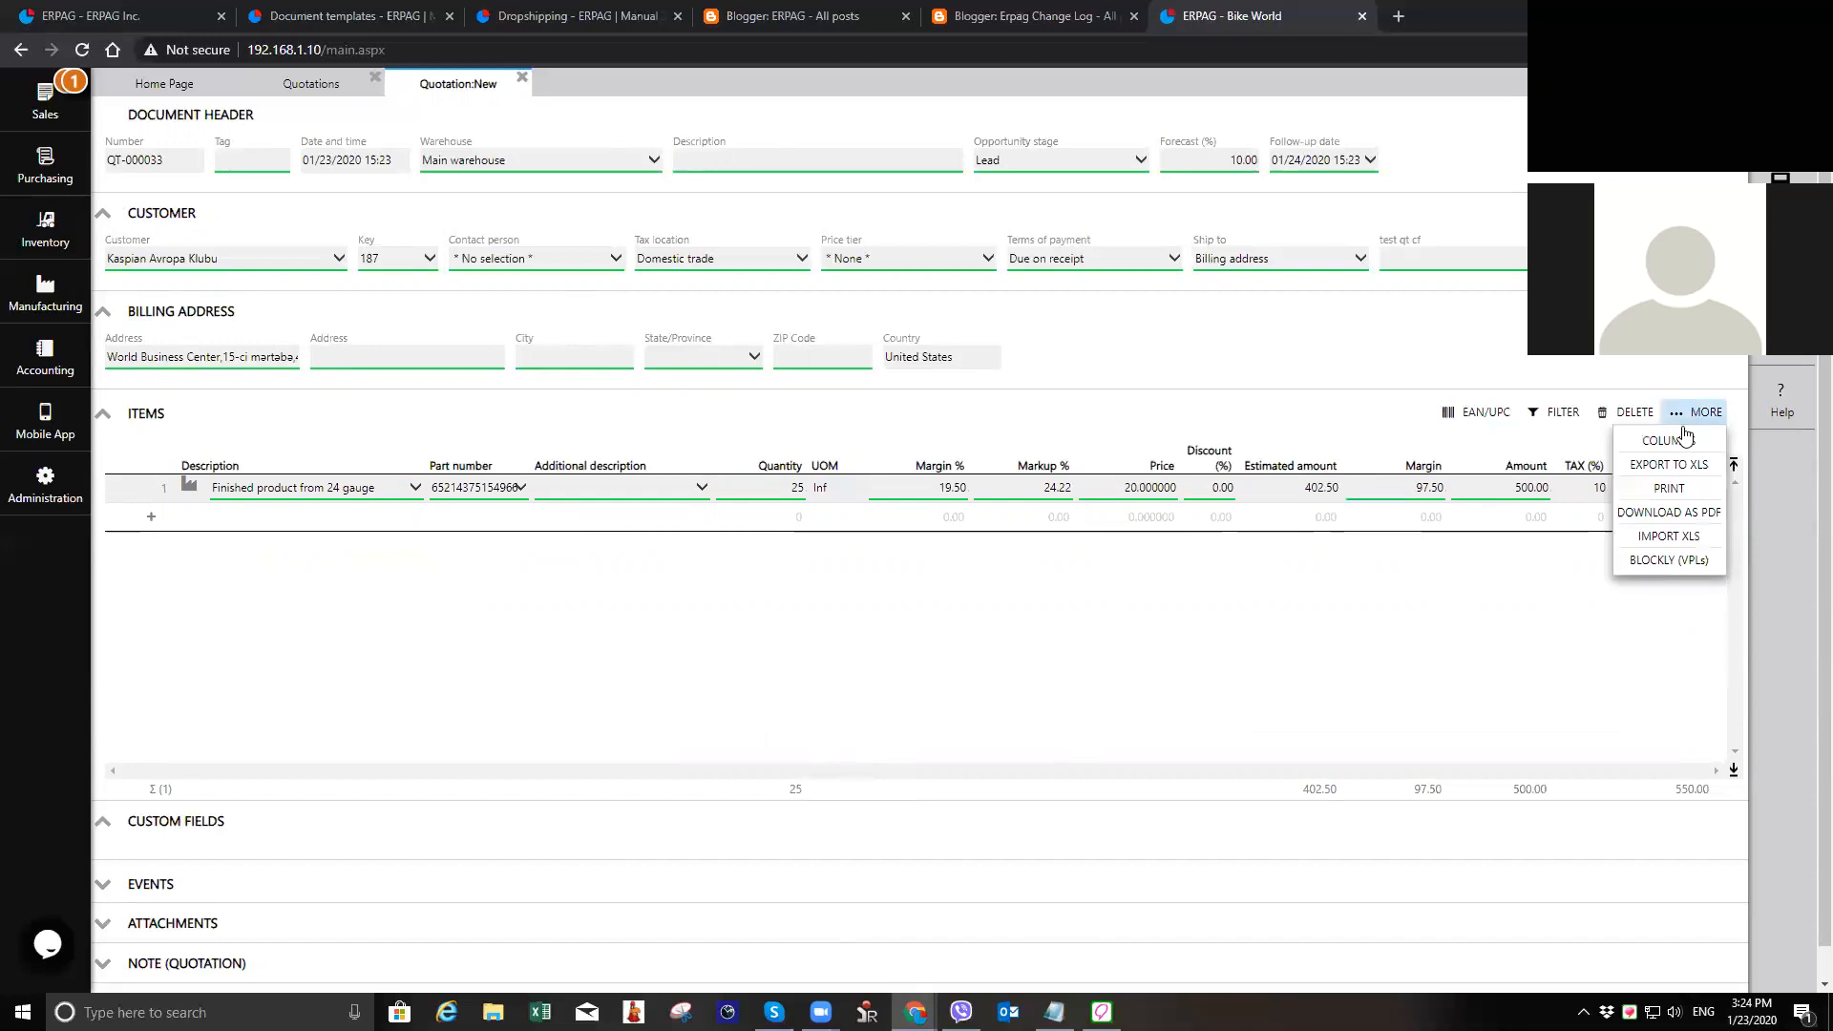
click(1668, 440)
scroll(1672, 470, down, 2)
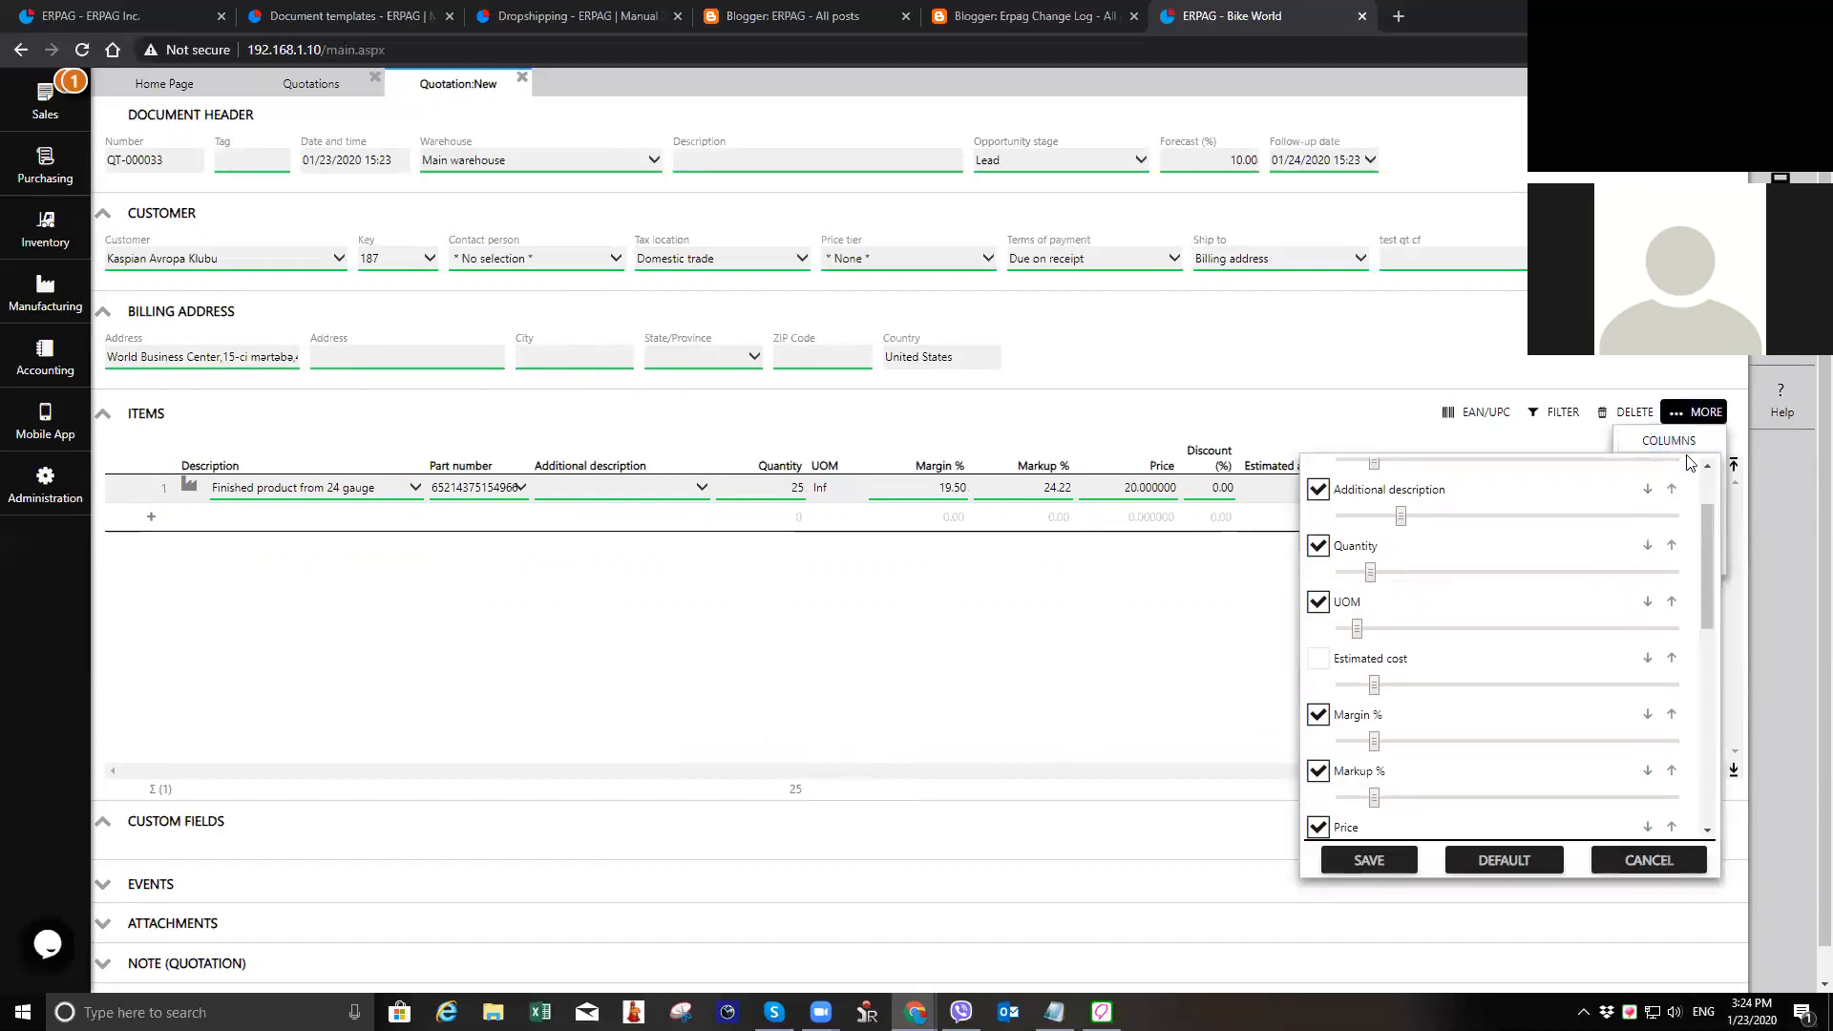
scroll(1320, 530, down, 3)
click(1319, 524)
click(1318, 580)
click(1371, 859)
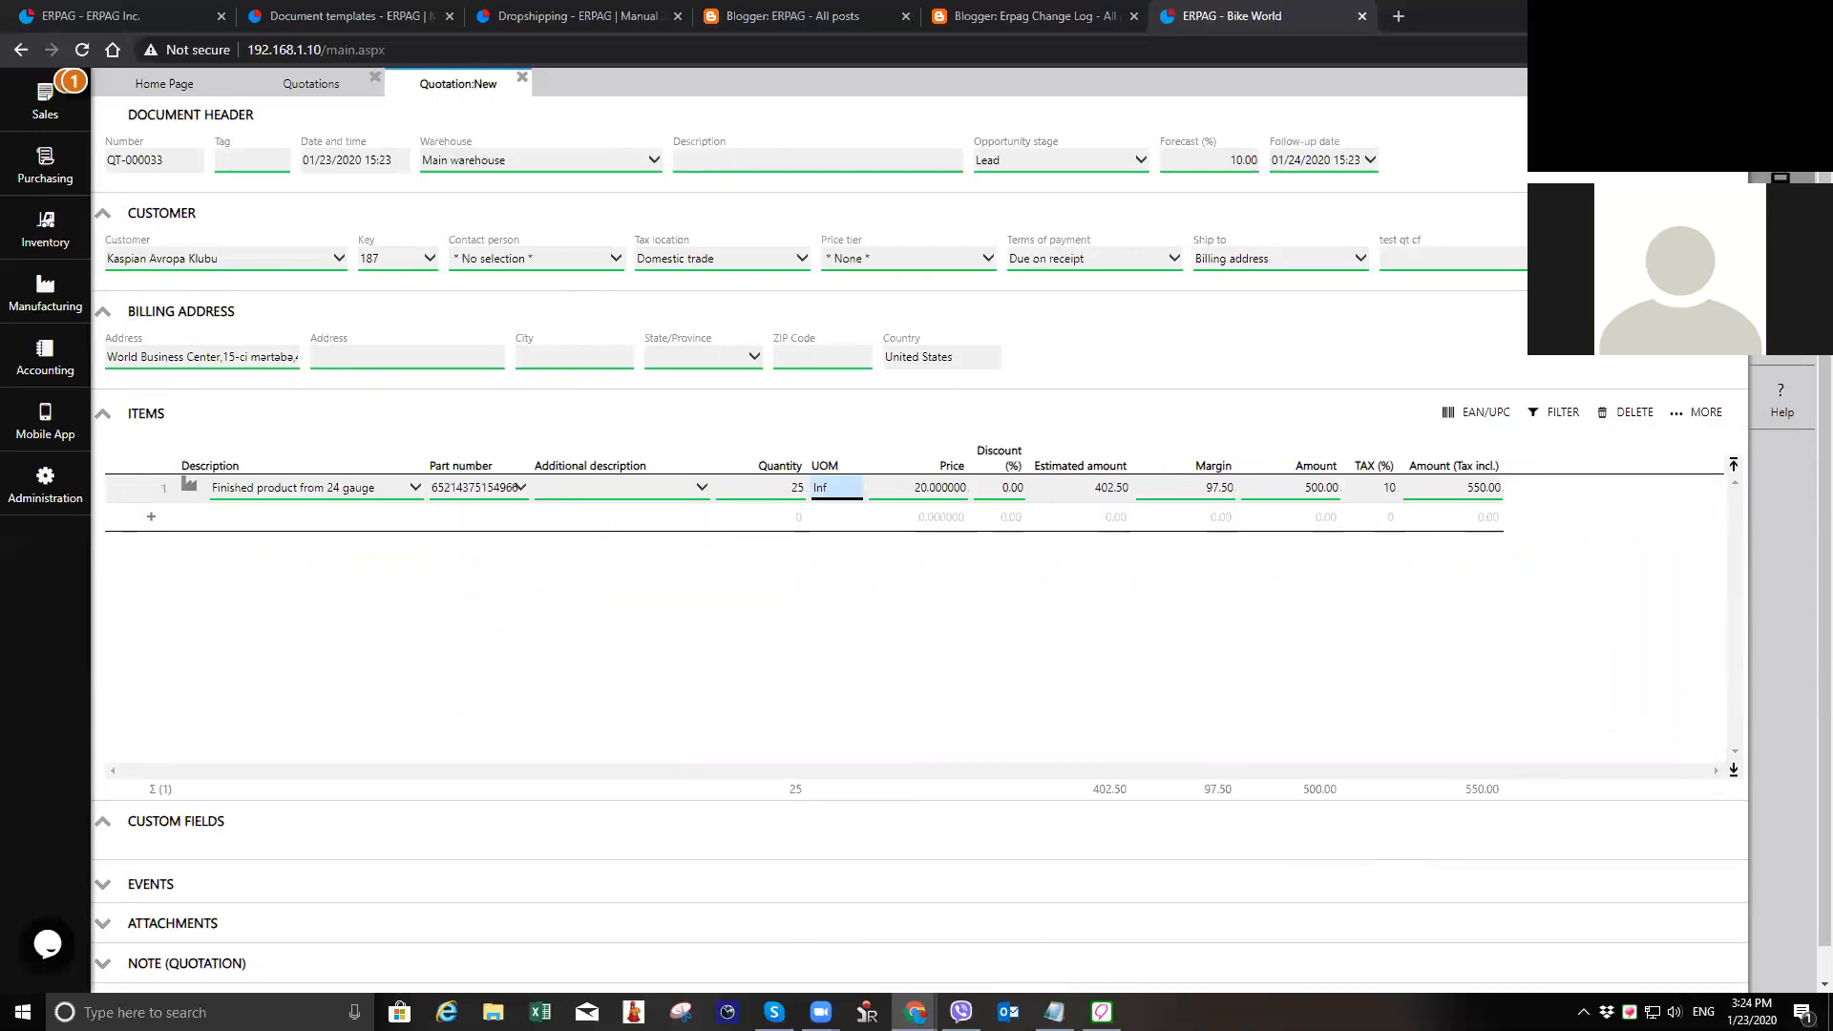
Step: Review the opportunity stages selectable for the quotation and locate the presales stages setup
click(1073, 168)
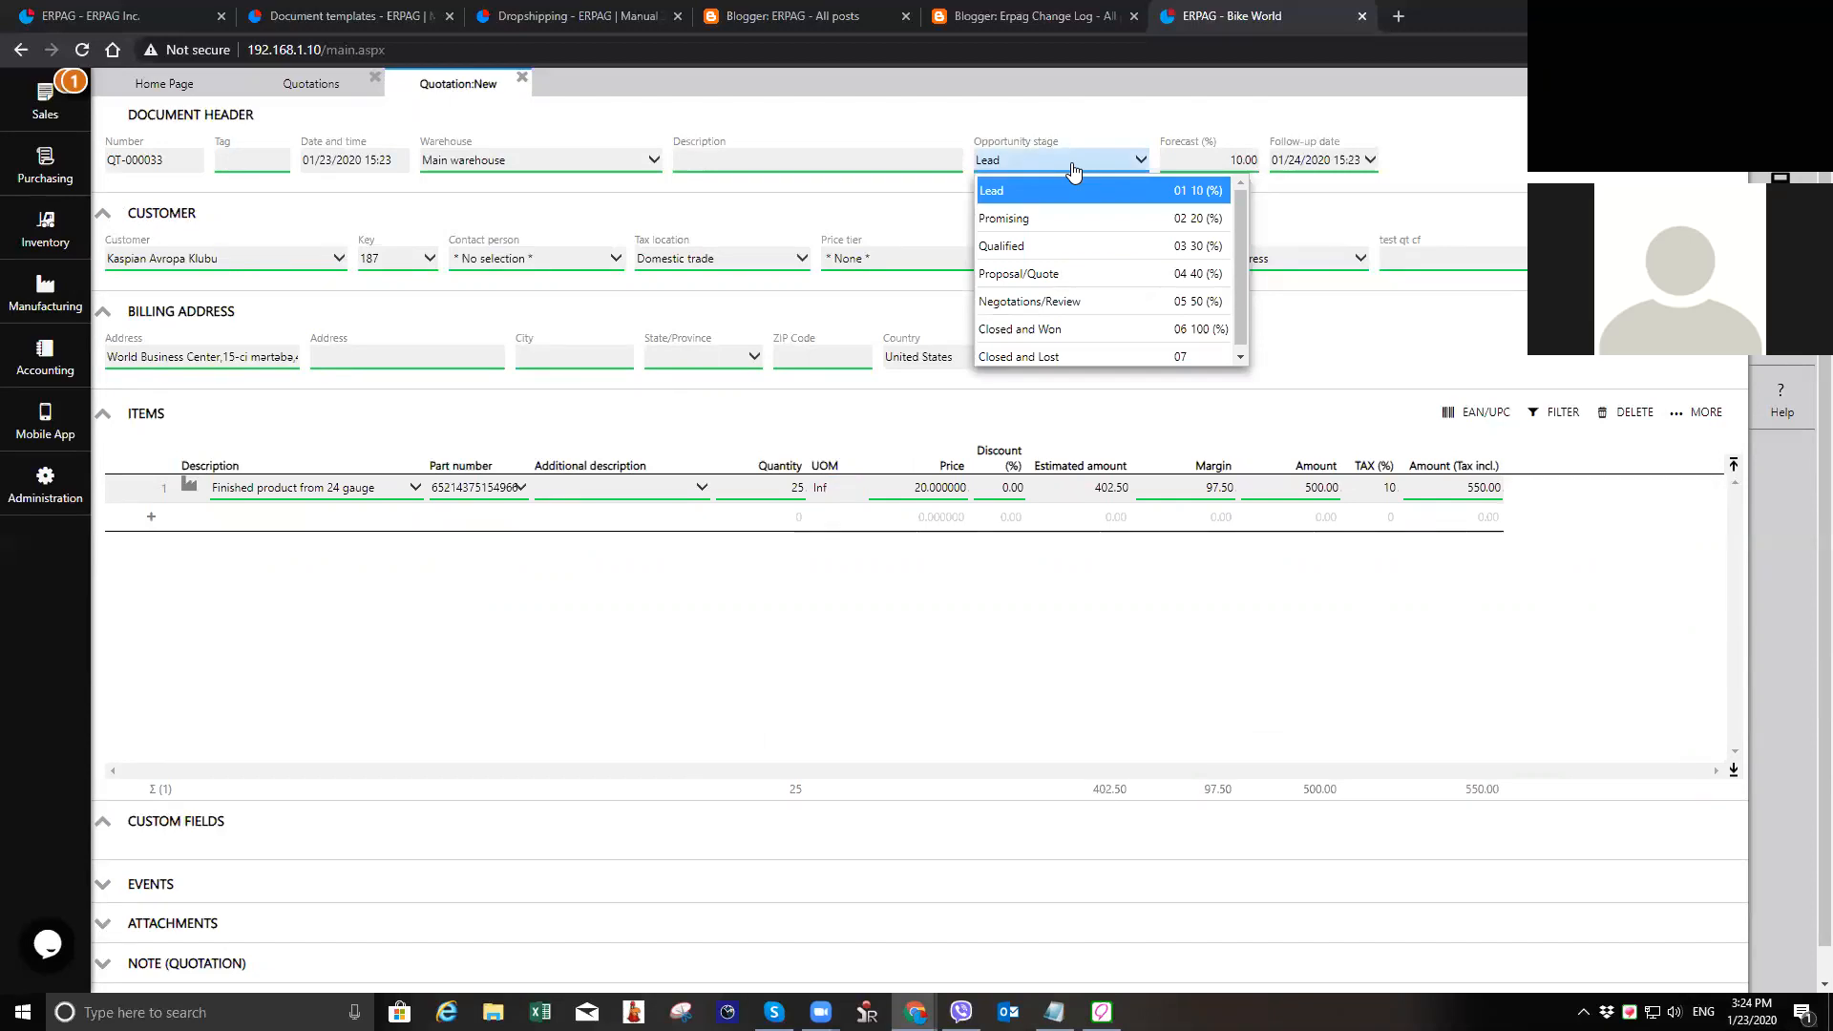
click(31, 104)
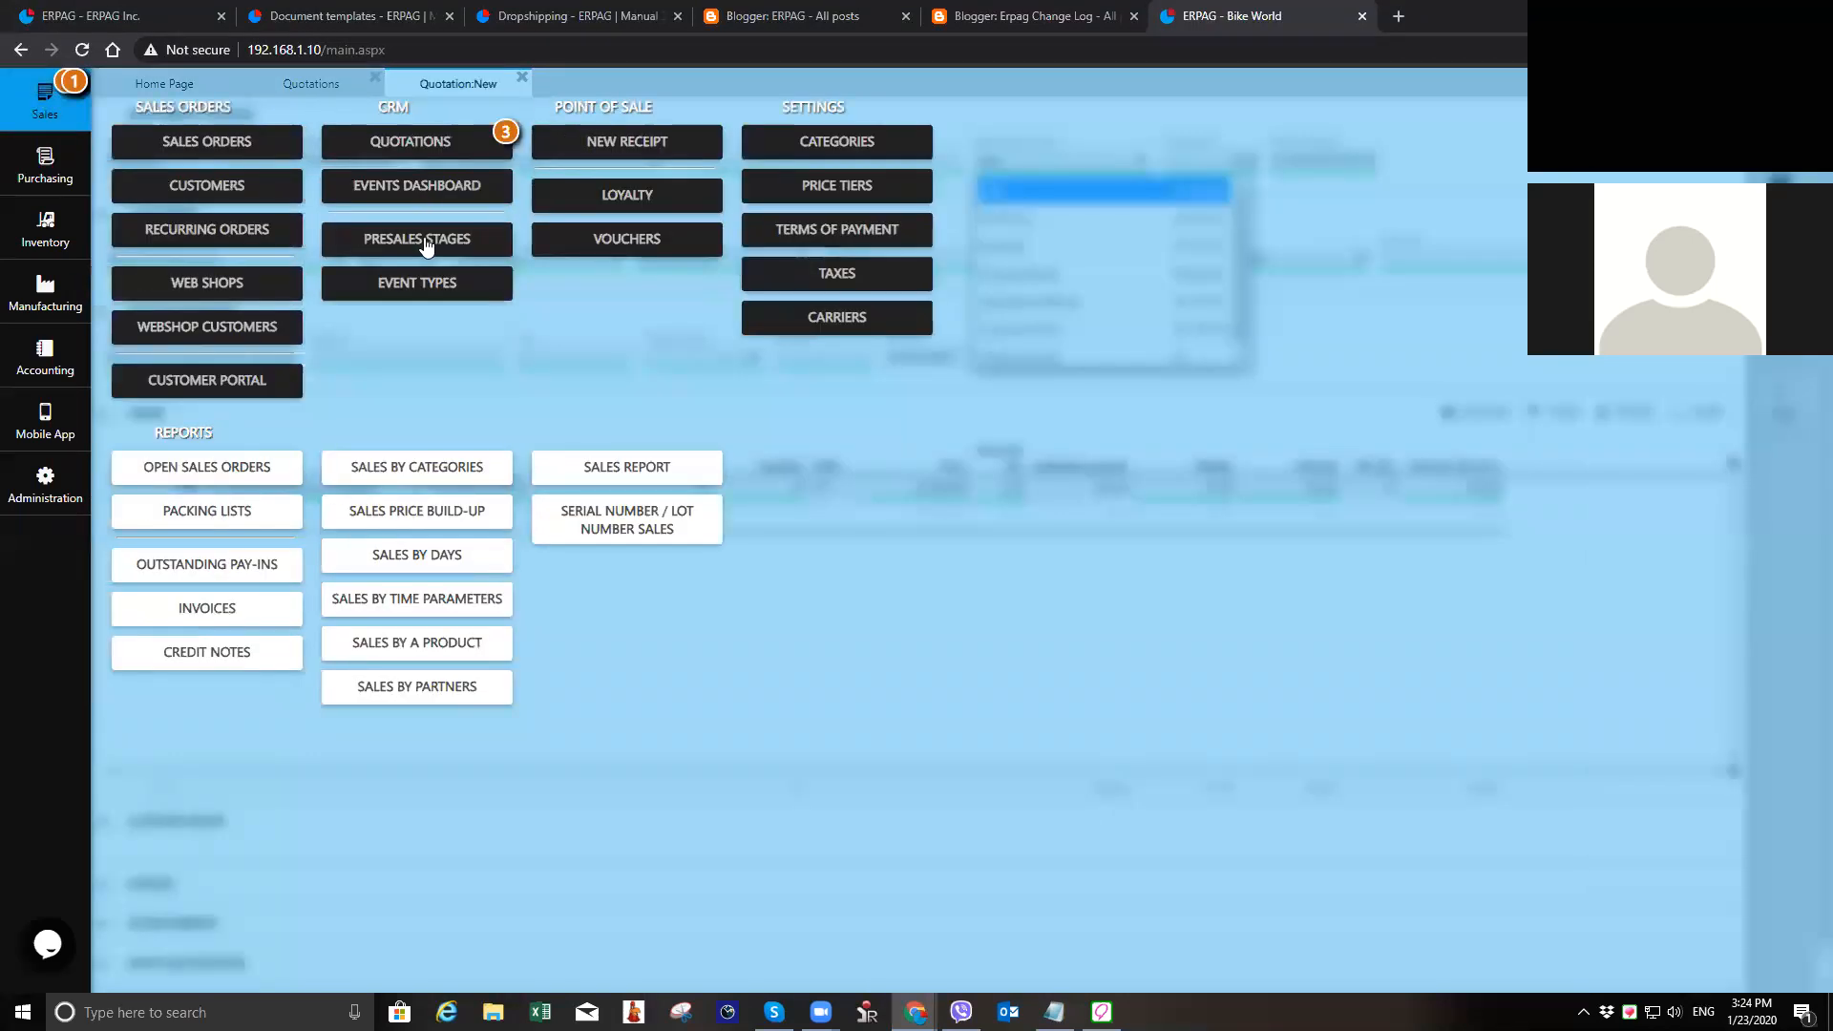
click(43, 110)
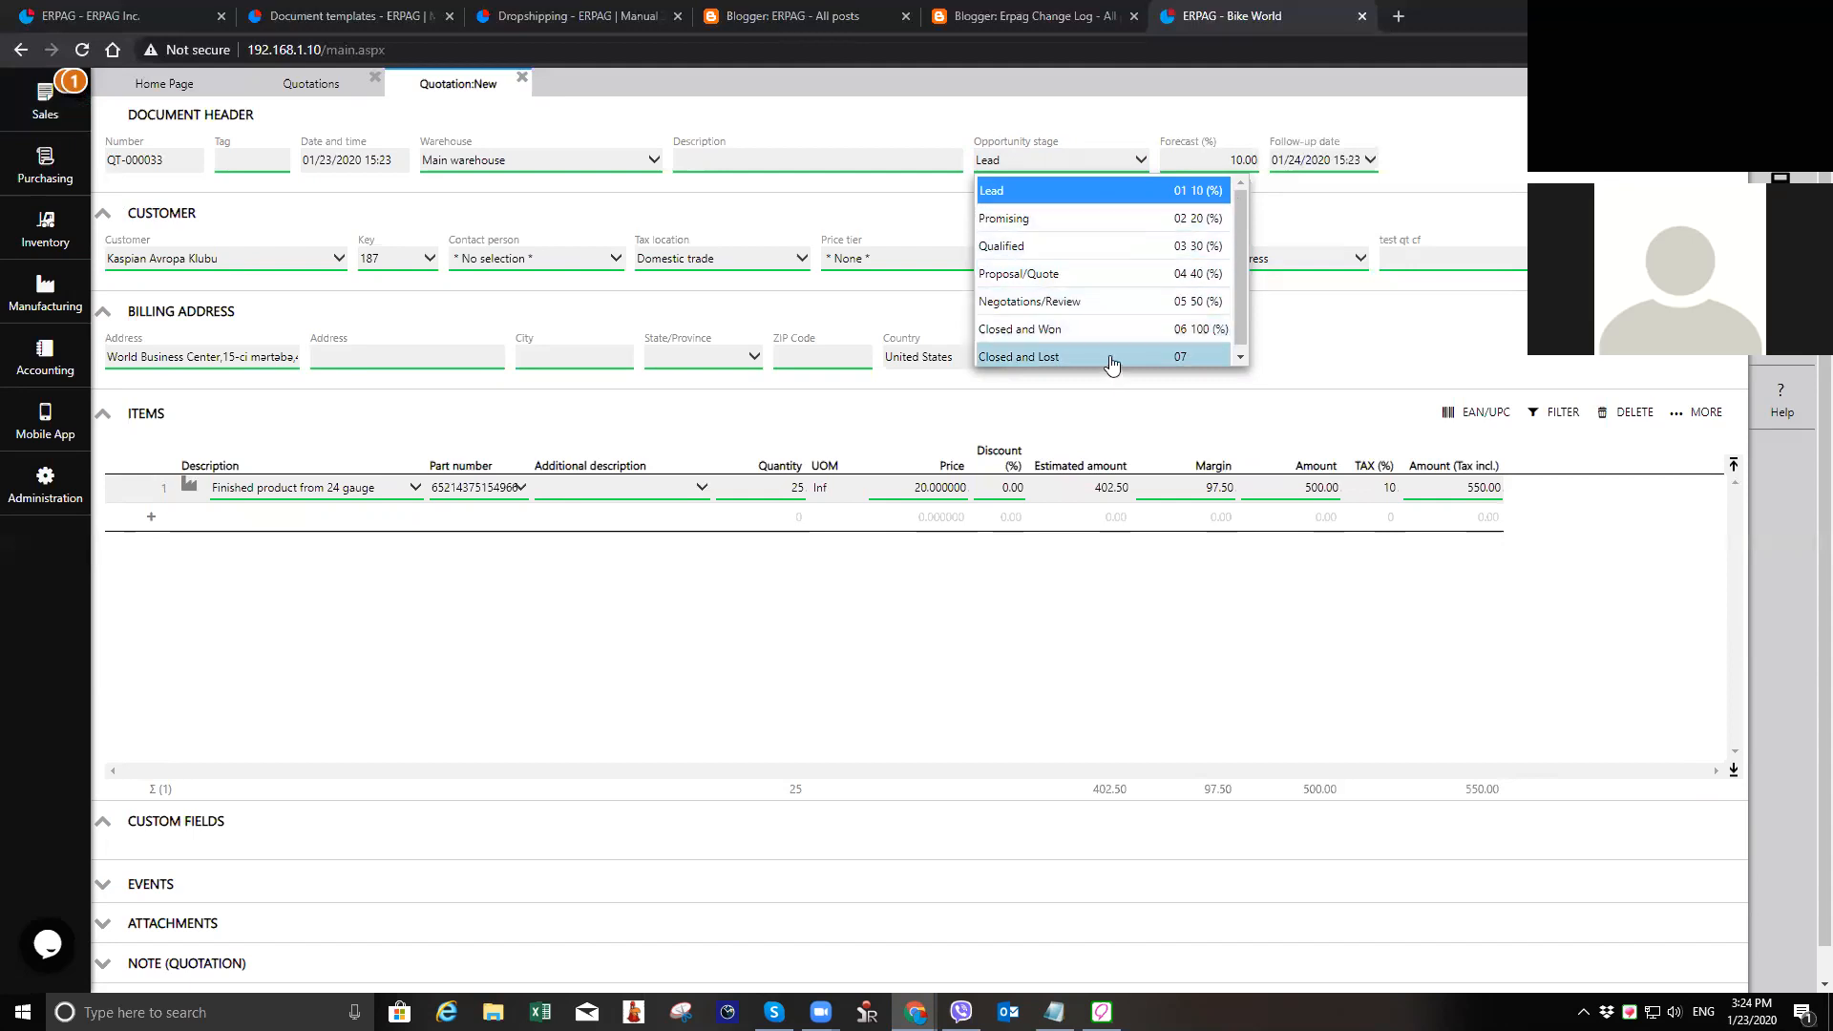
click(1056, 160)
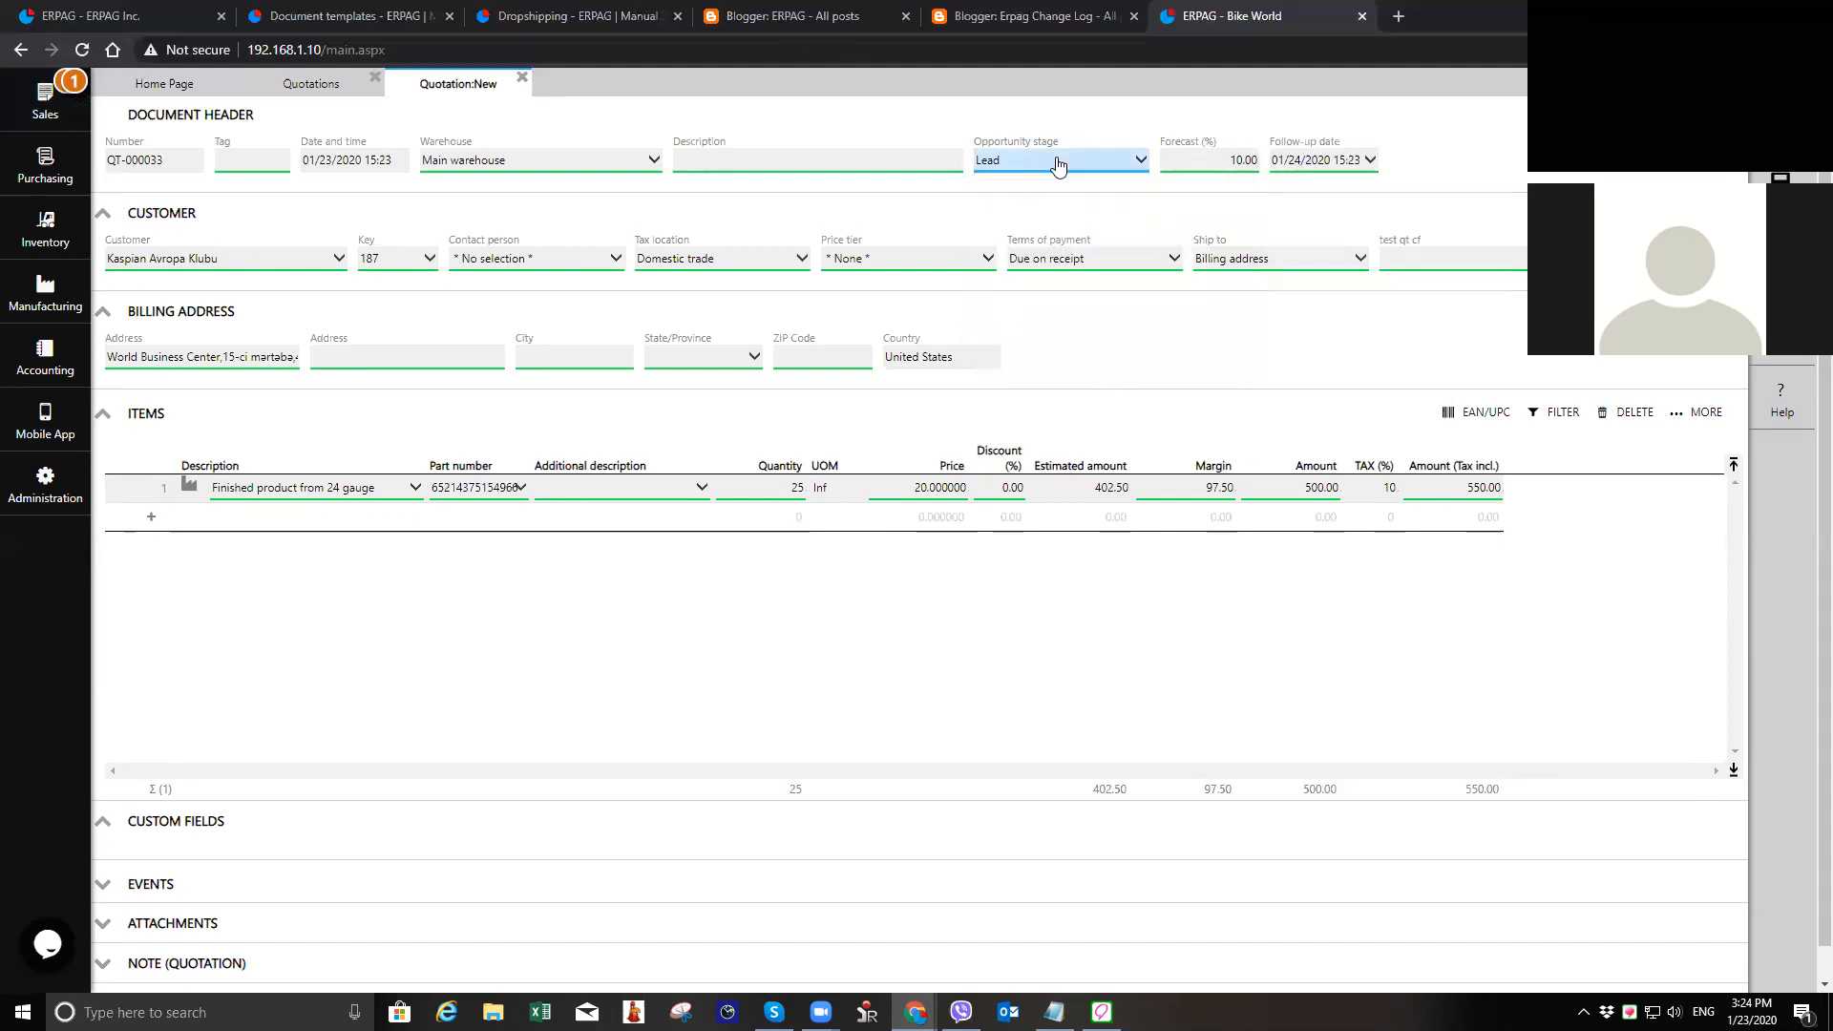
Step: Save the quotation and generate a sales order from it
click(1781, 195)
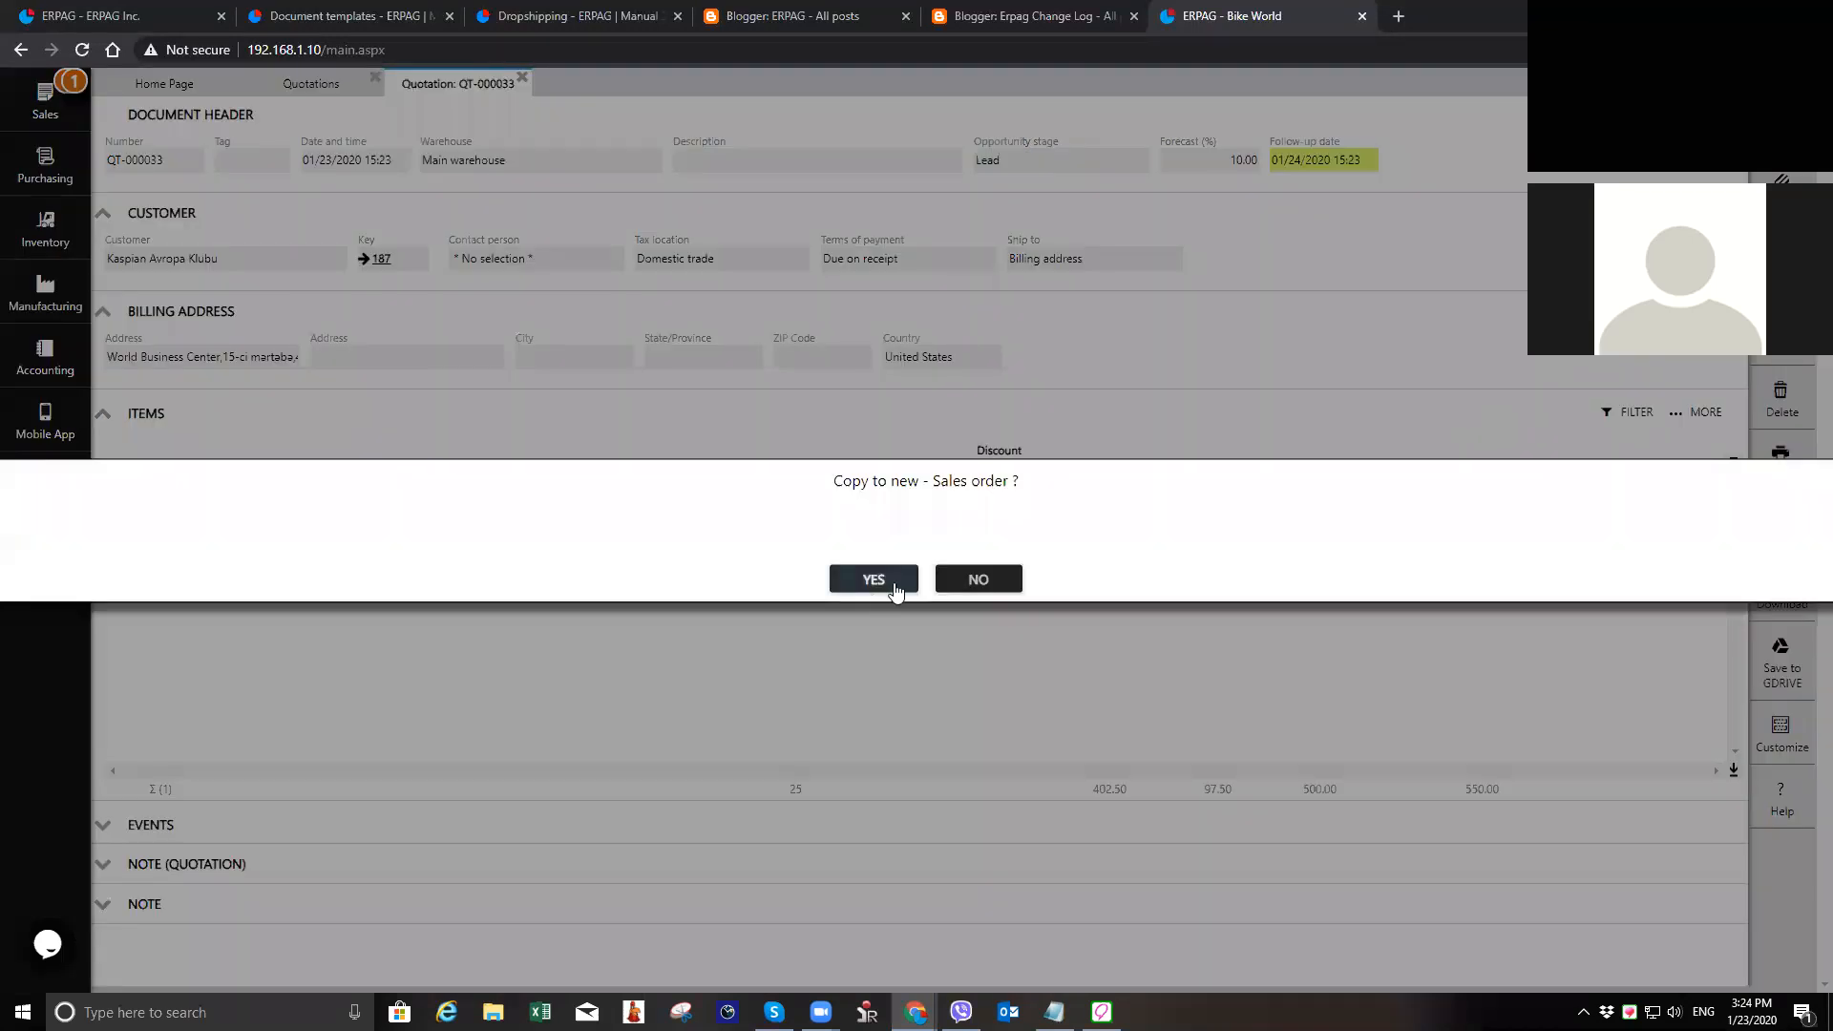
click(898, 579)
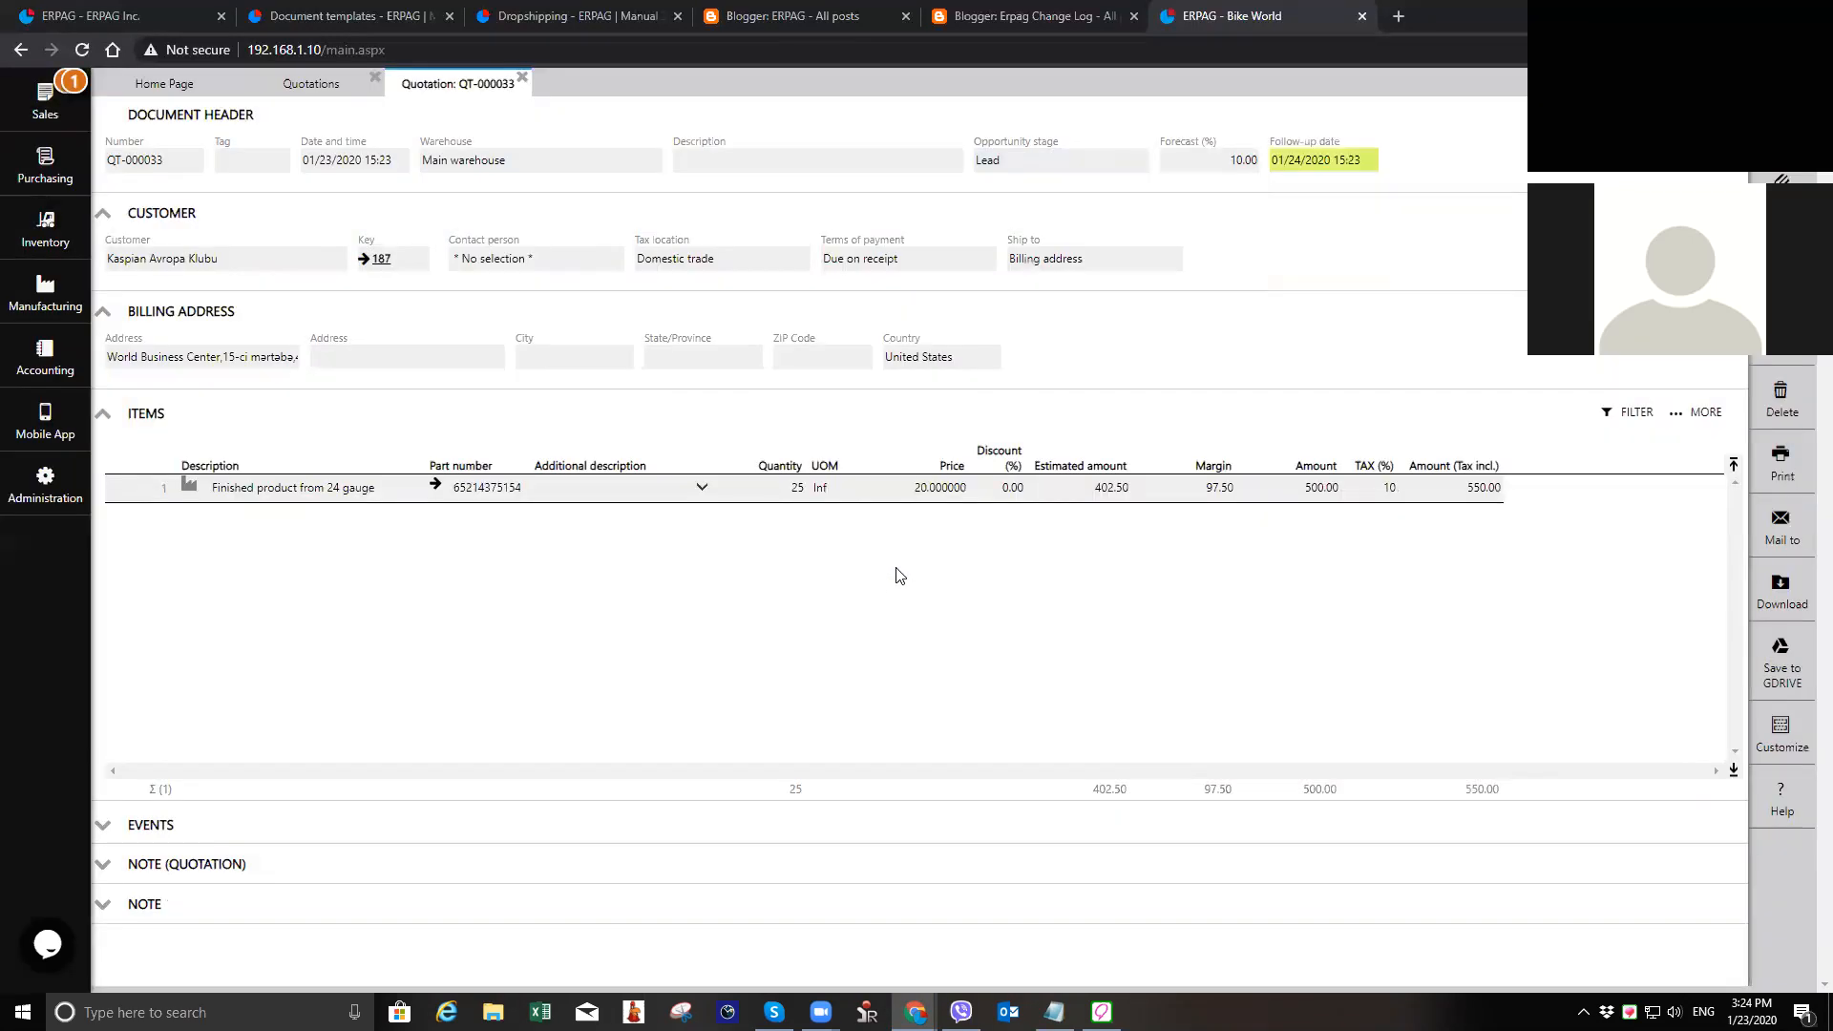
click(1798, 175)
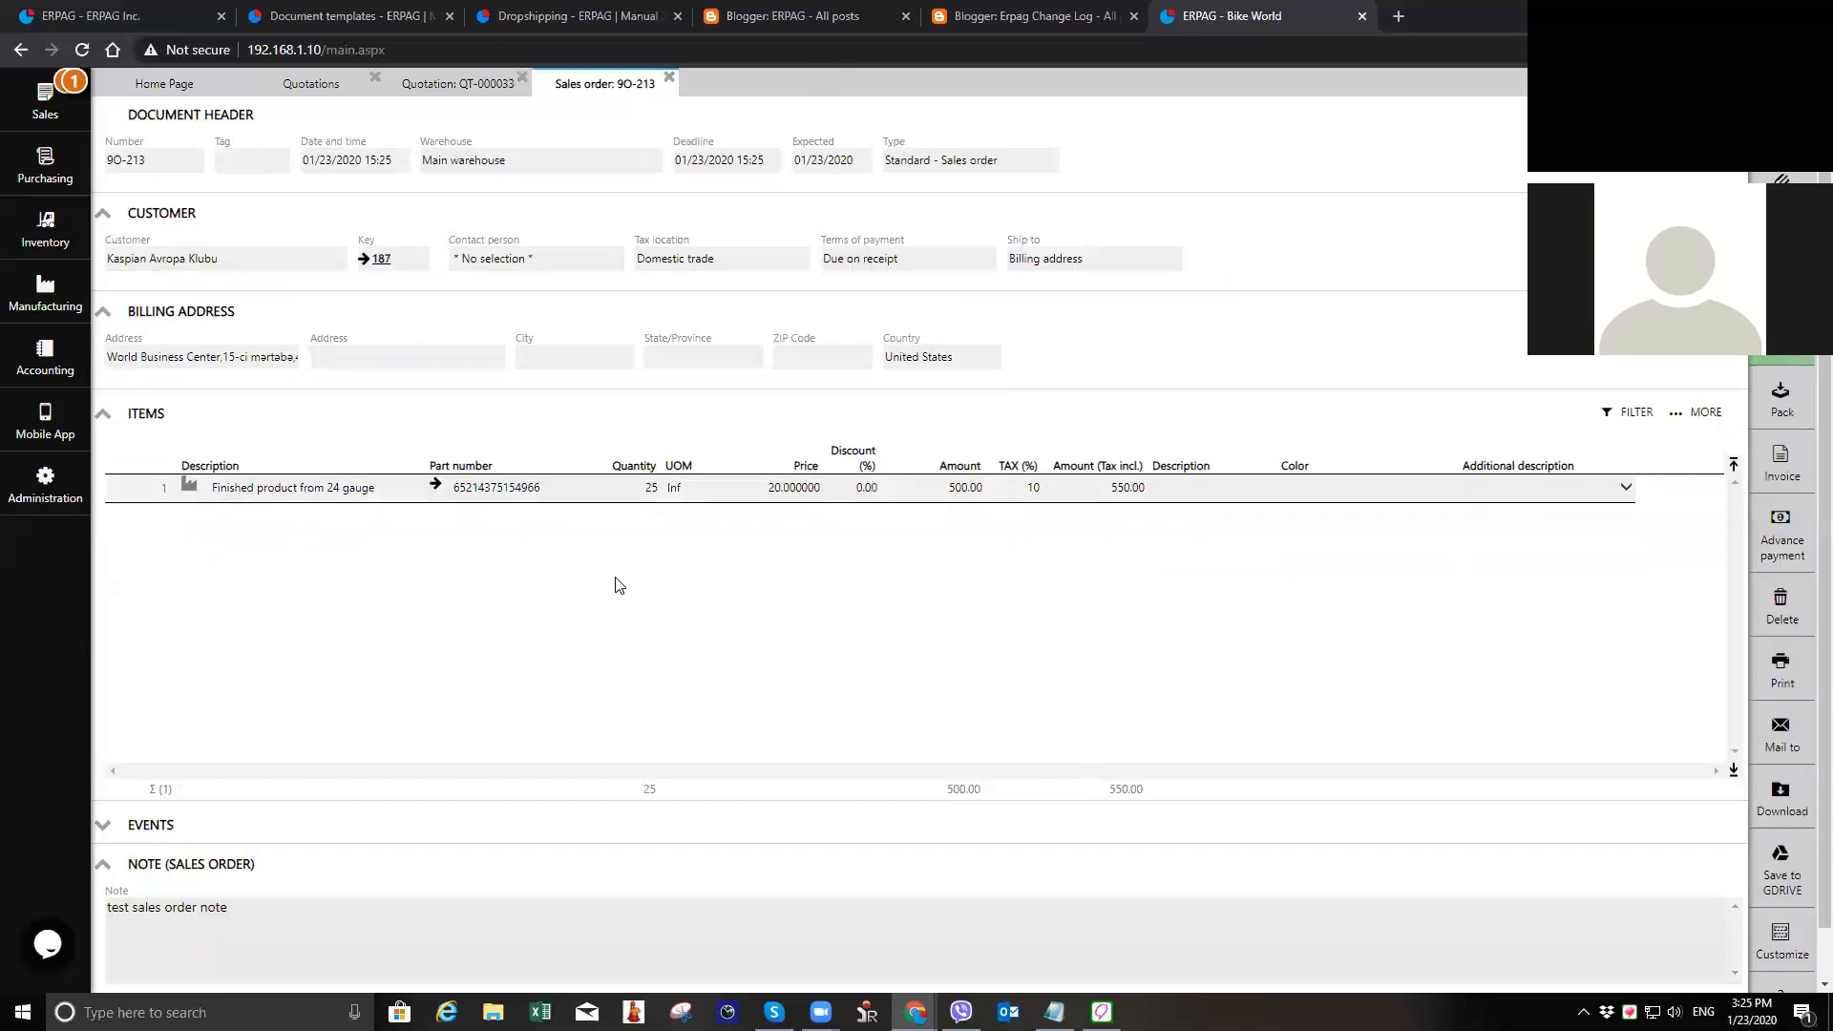
Step: Close the quotation and the quotations list, and return to the generated sales order
click(500, 87)
click(523, 78)
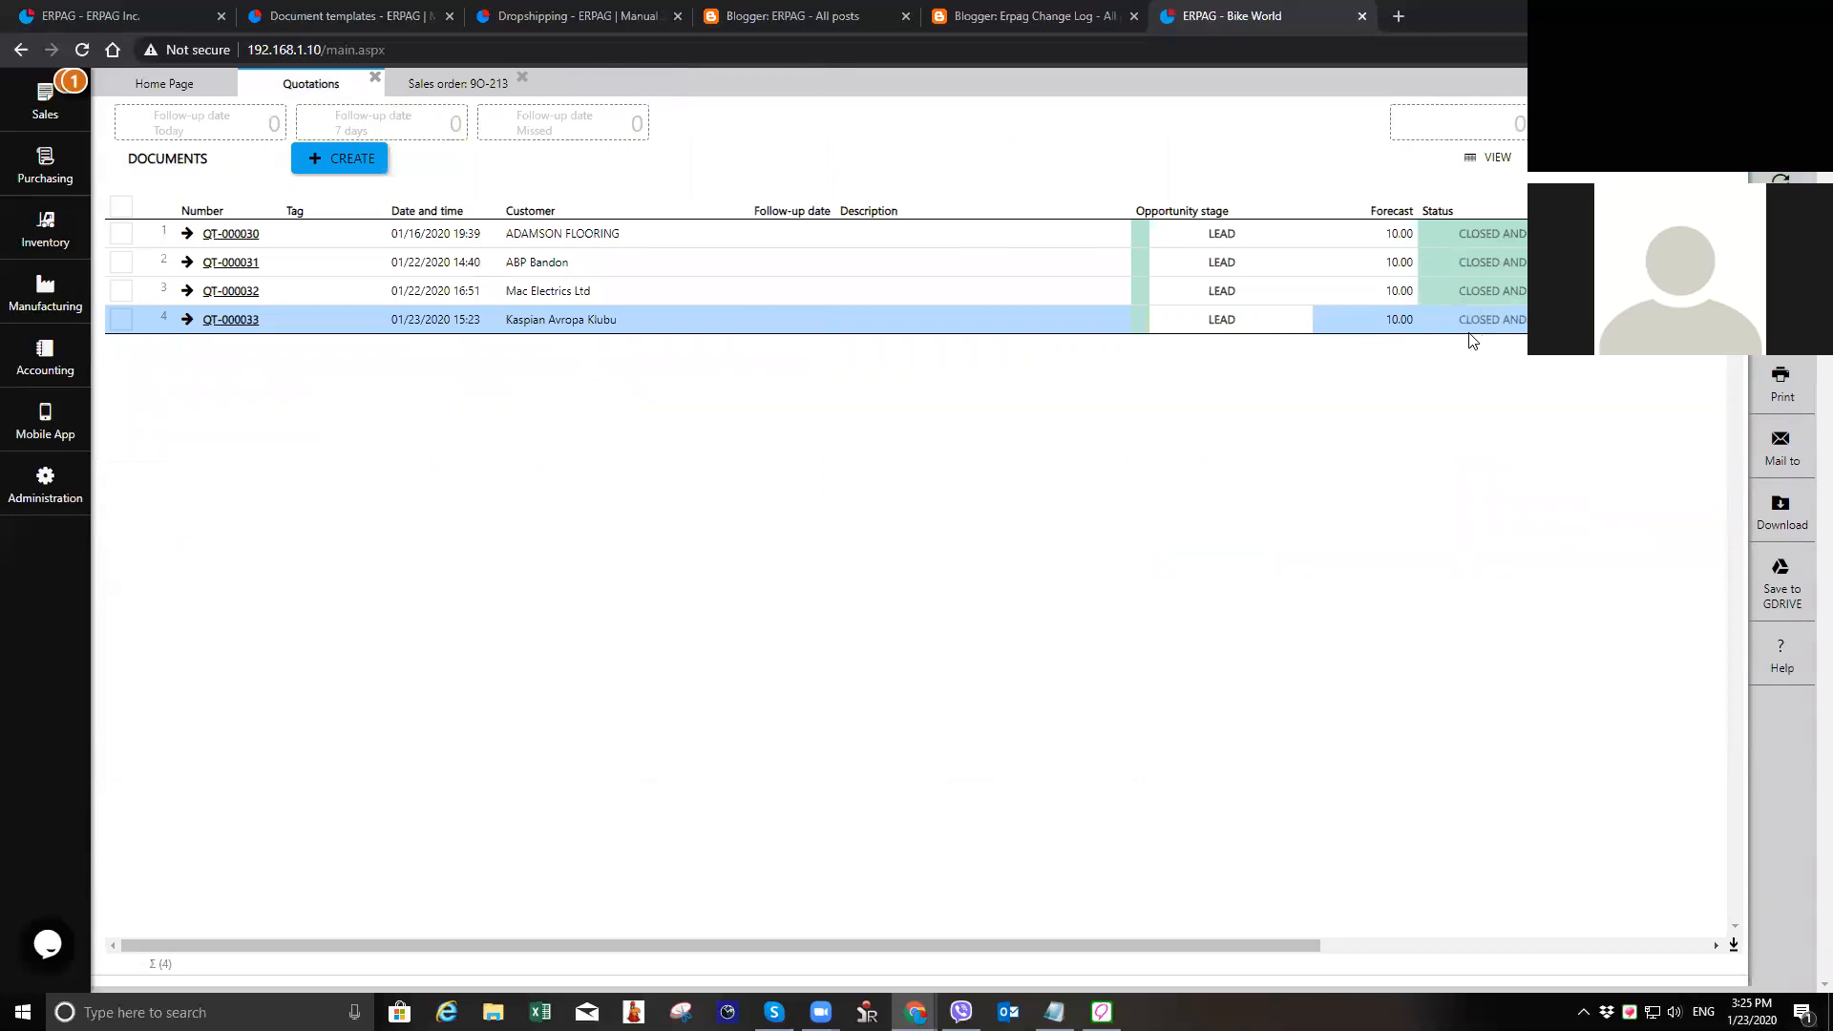
click(375, 77)
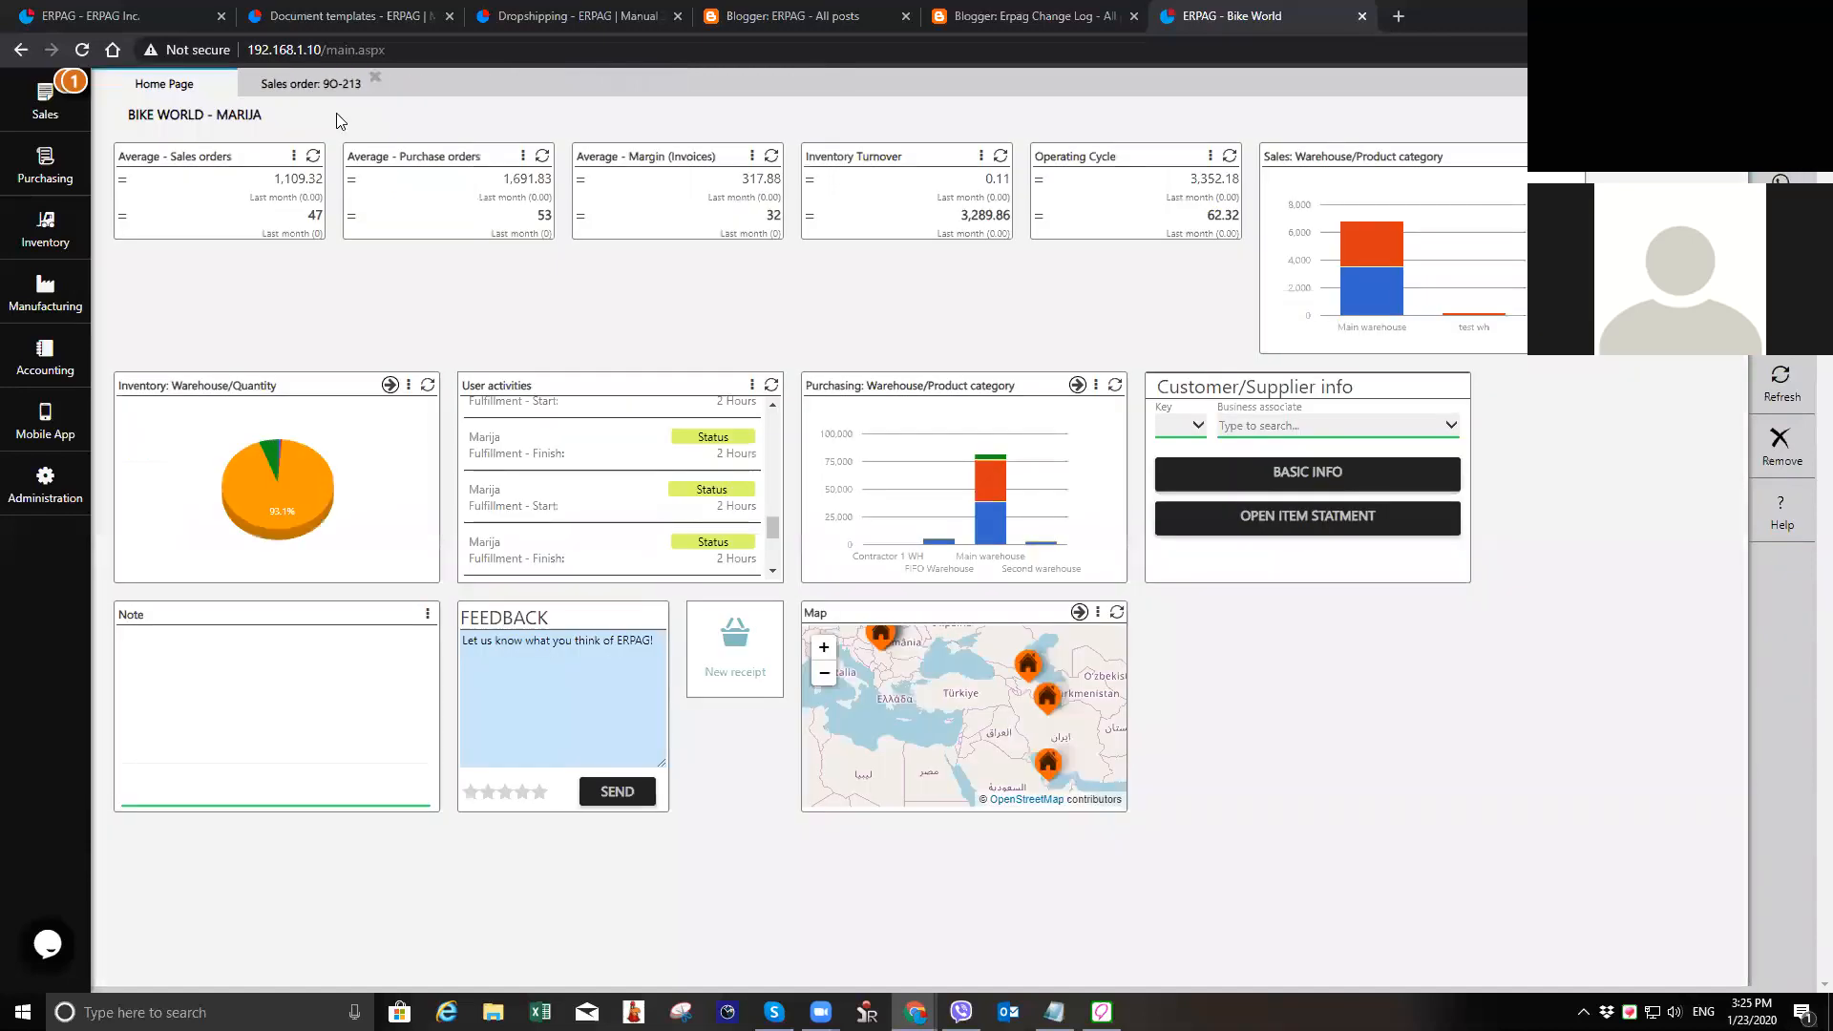
click(296, 86)
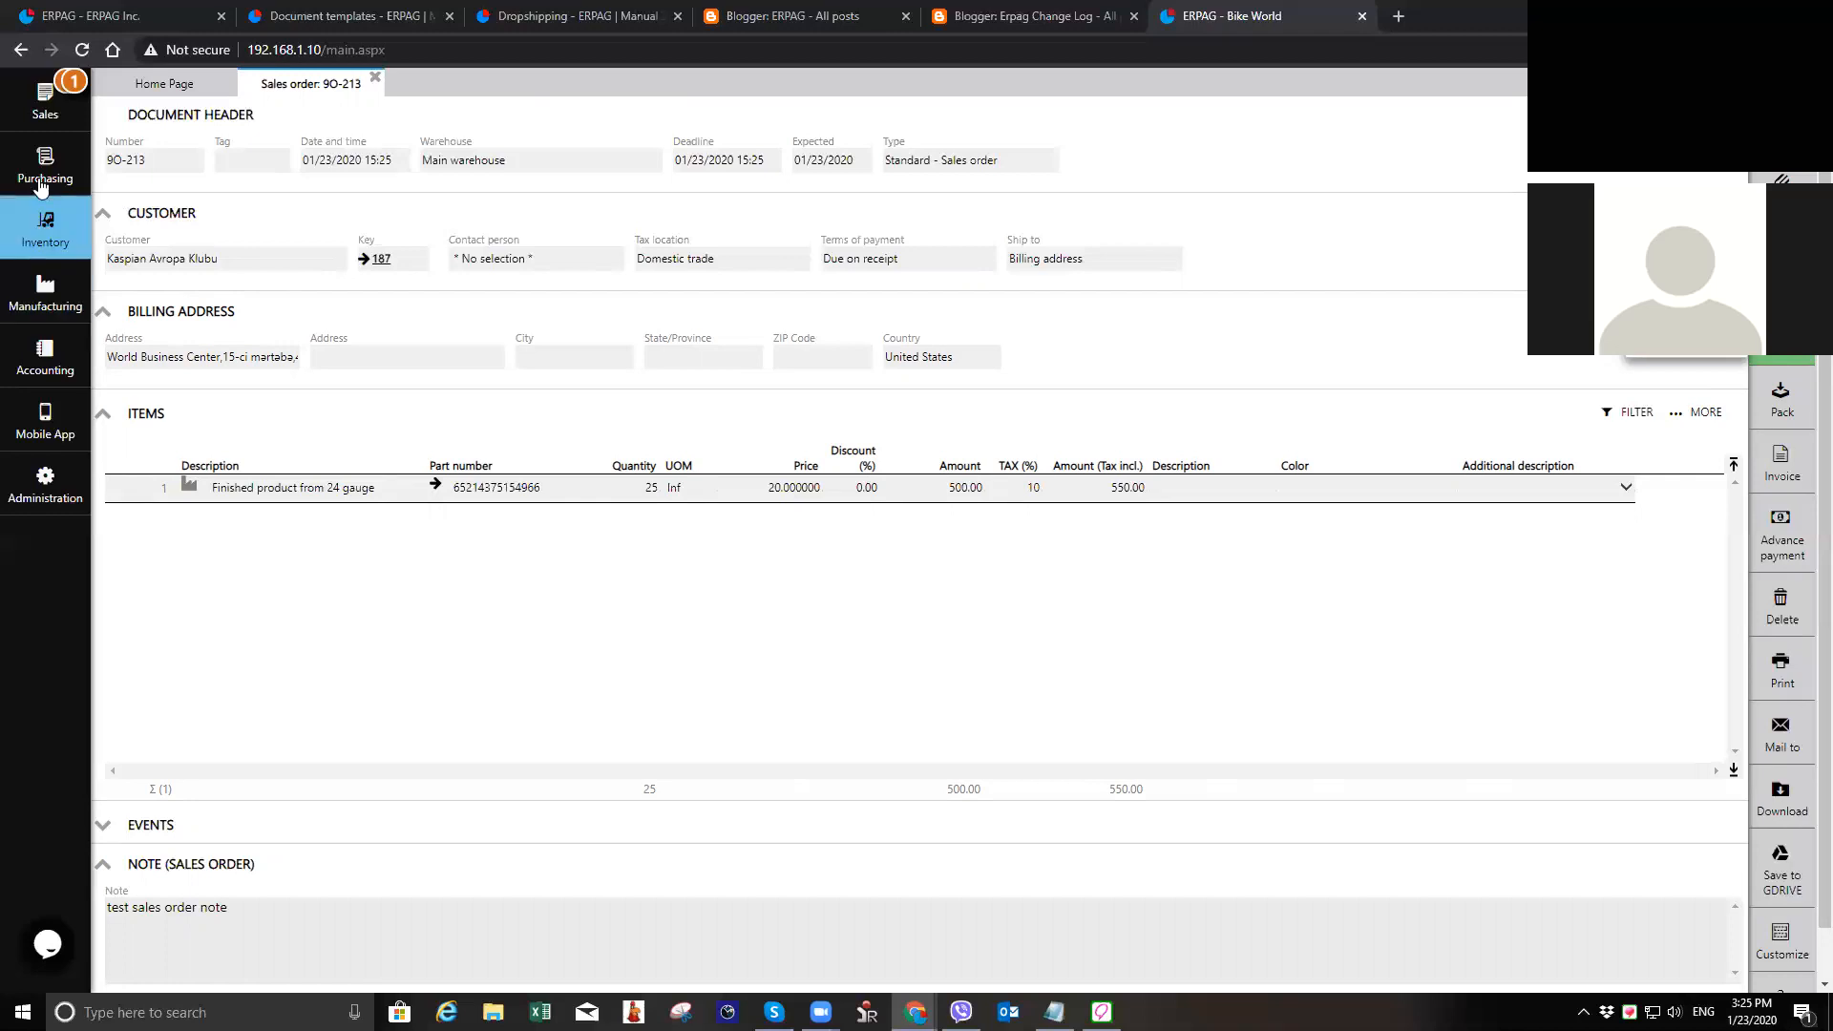
Step: Open the manufacturing projects list and view project 000046 as a multi-level example
click(49, 318)
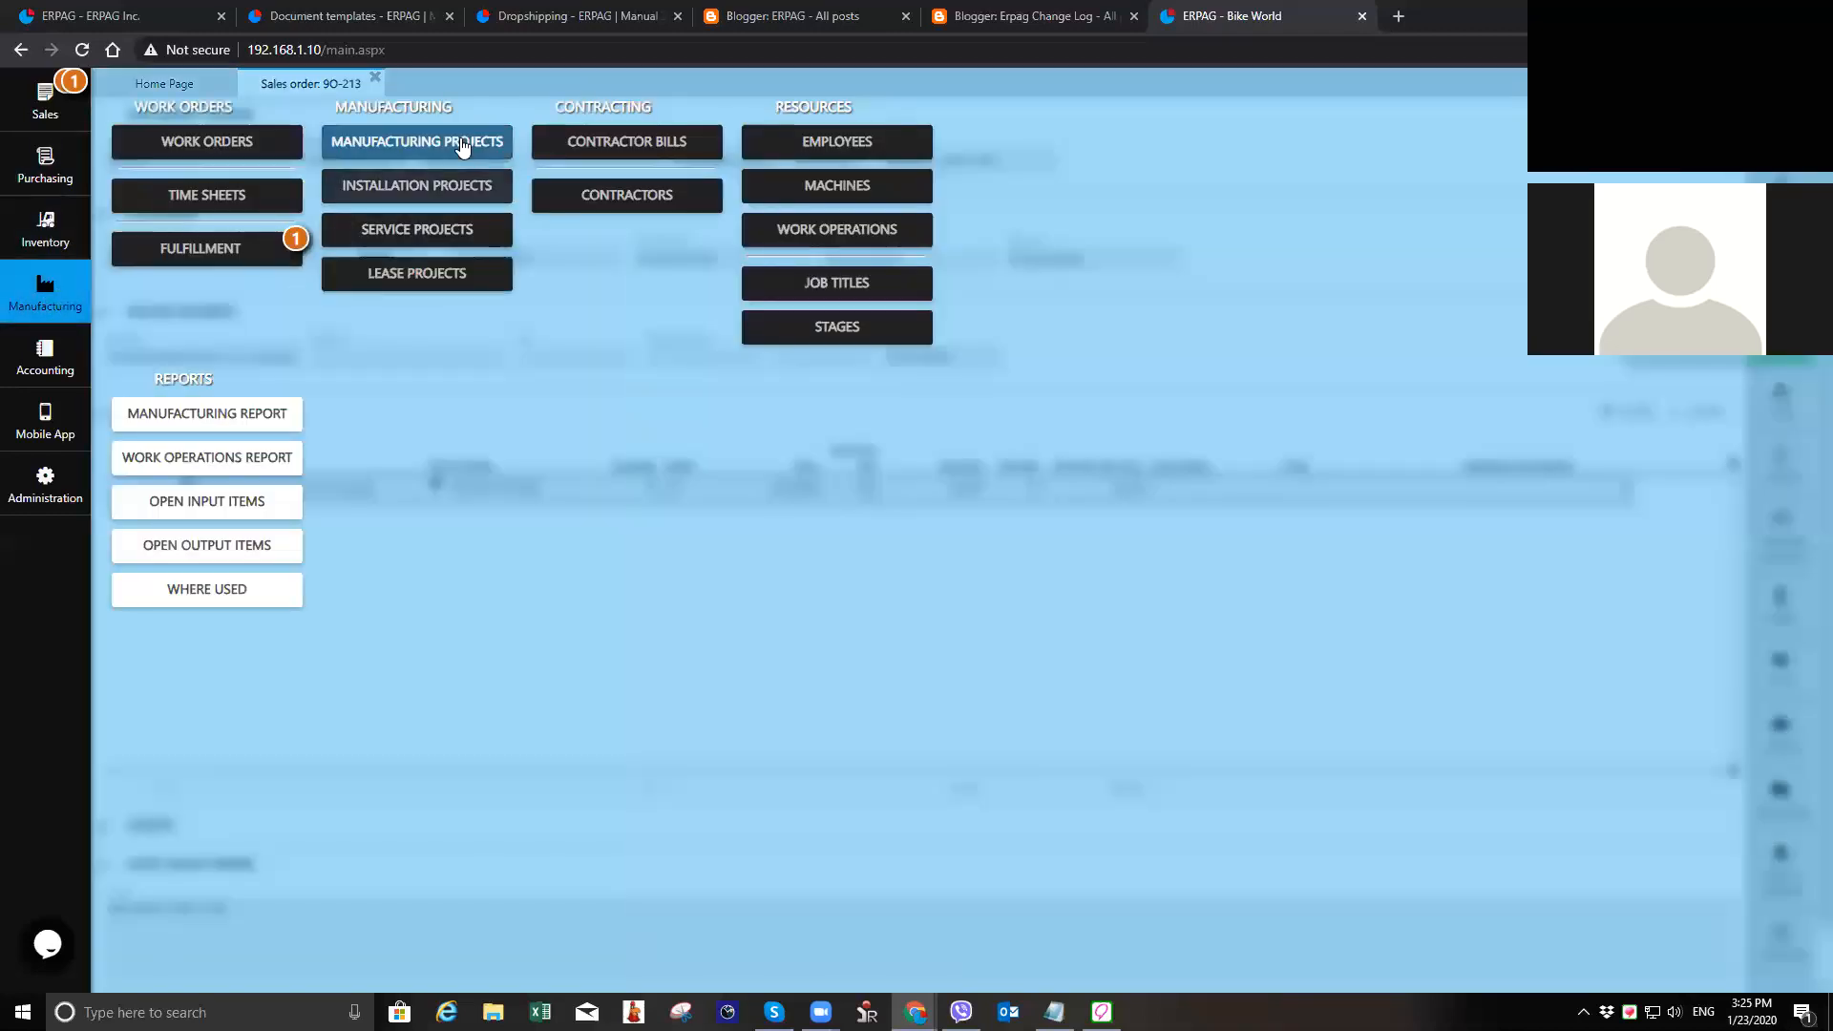
click(480, 162)
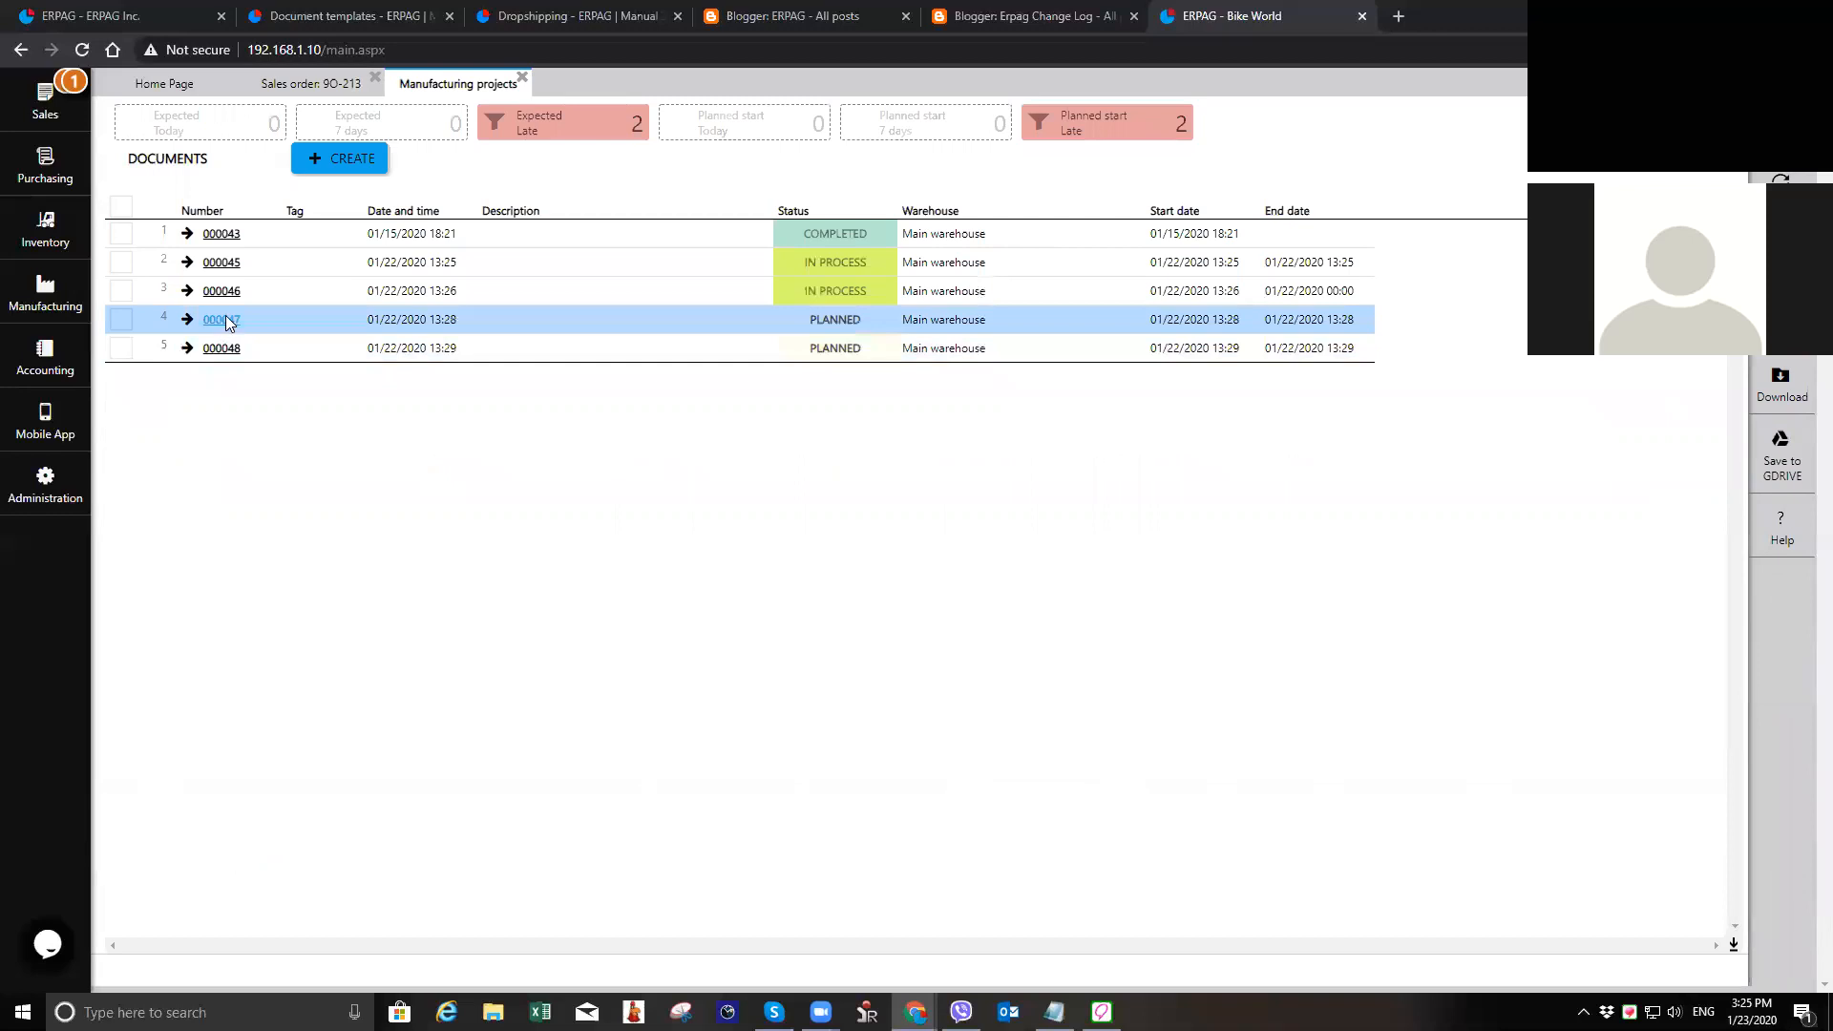
click(221, 317)
click(669, 77)
click(222, 291)
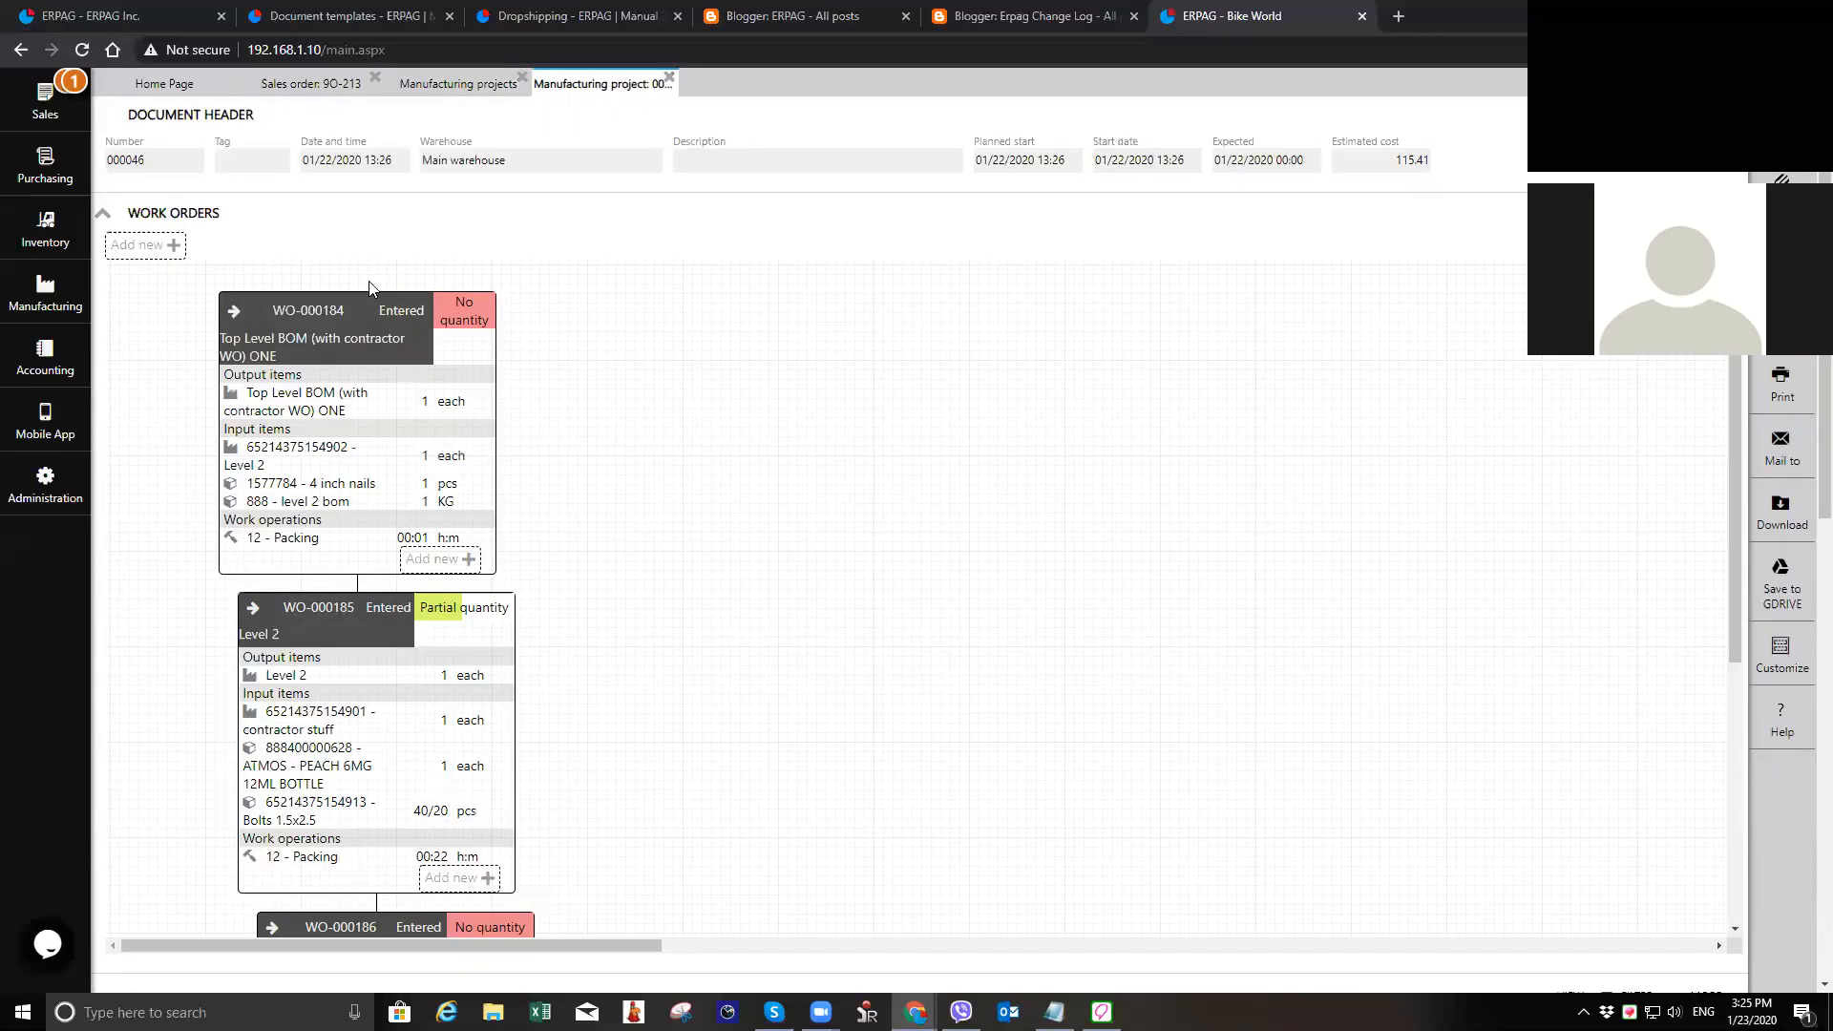
Step: Examine the linked work orders in the manufacturing project from the top-level BOM to Crude Oil, and close the project and the projects list
scroll(696, 585, down, 3)
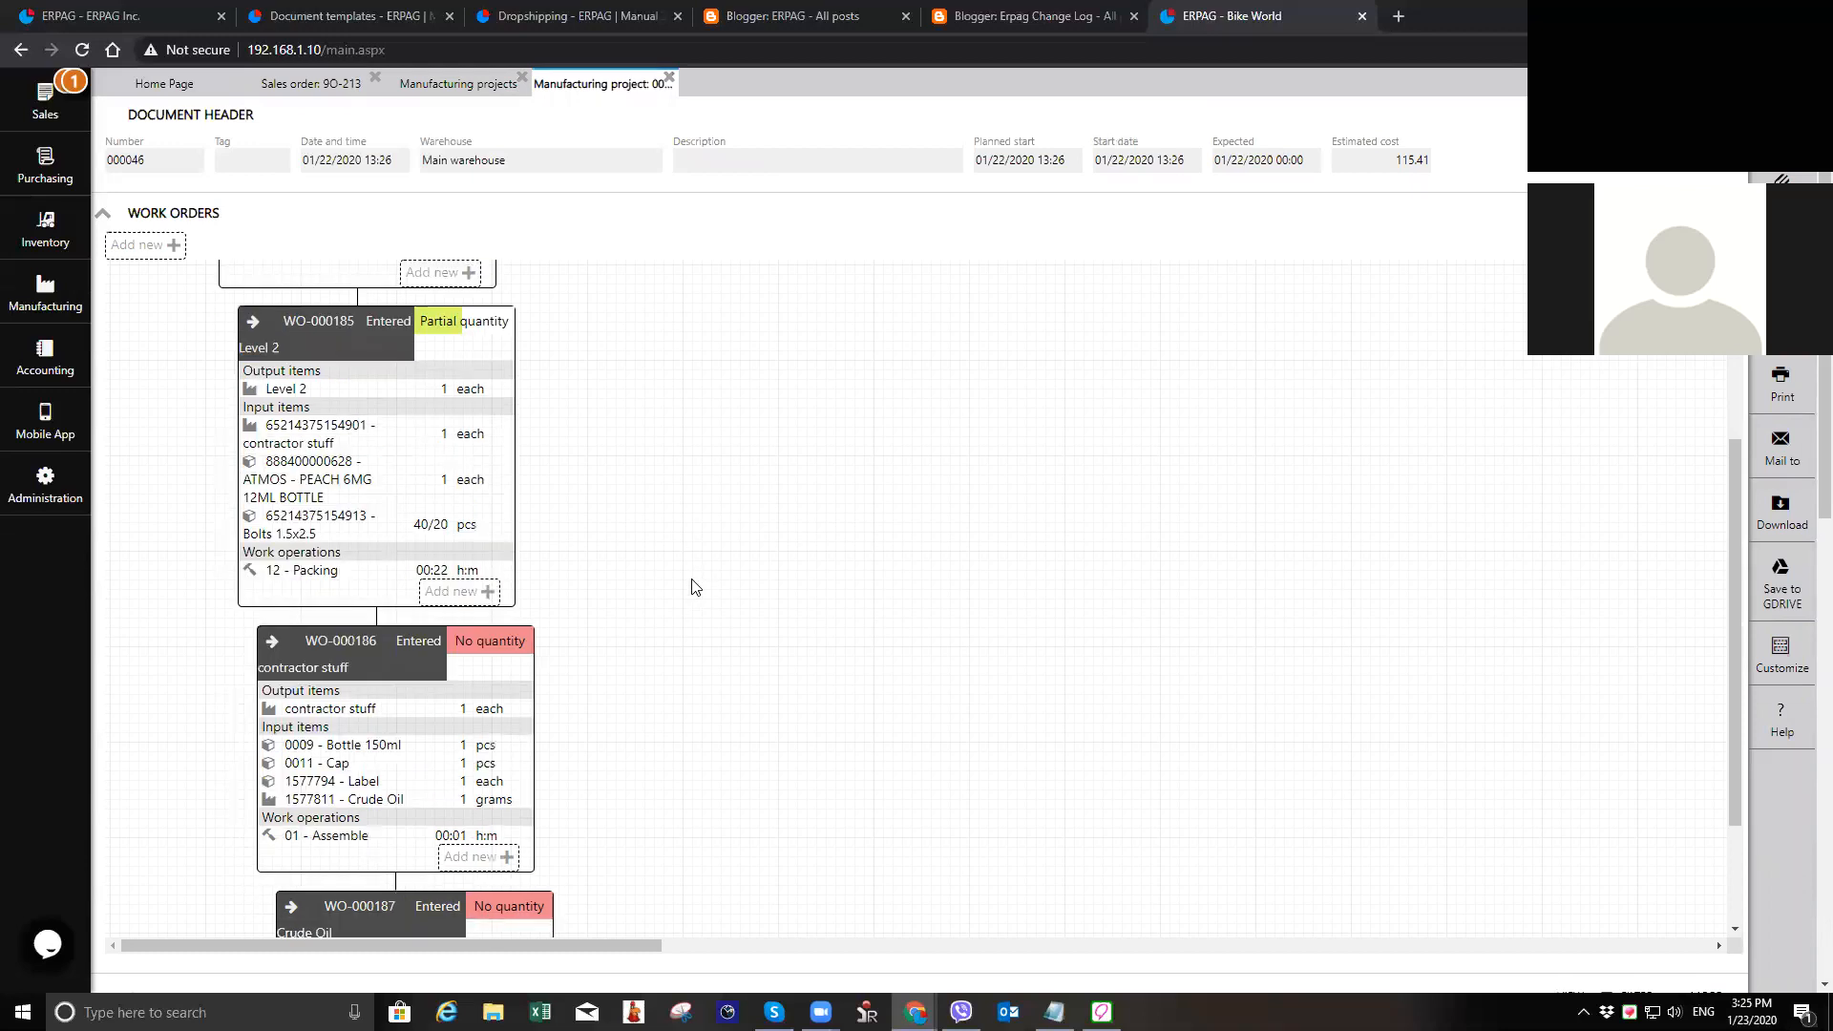
scroll(599, 777, down, 2)
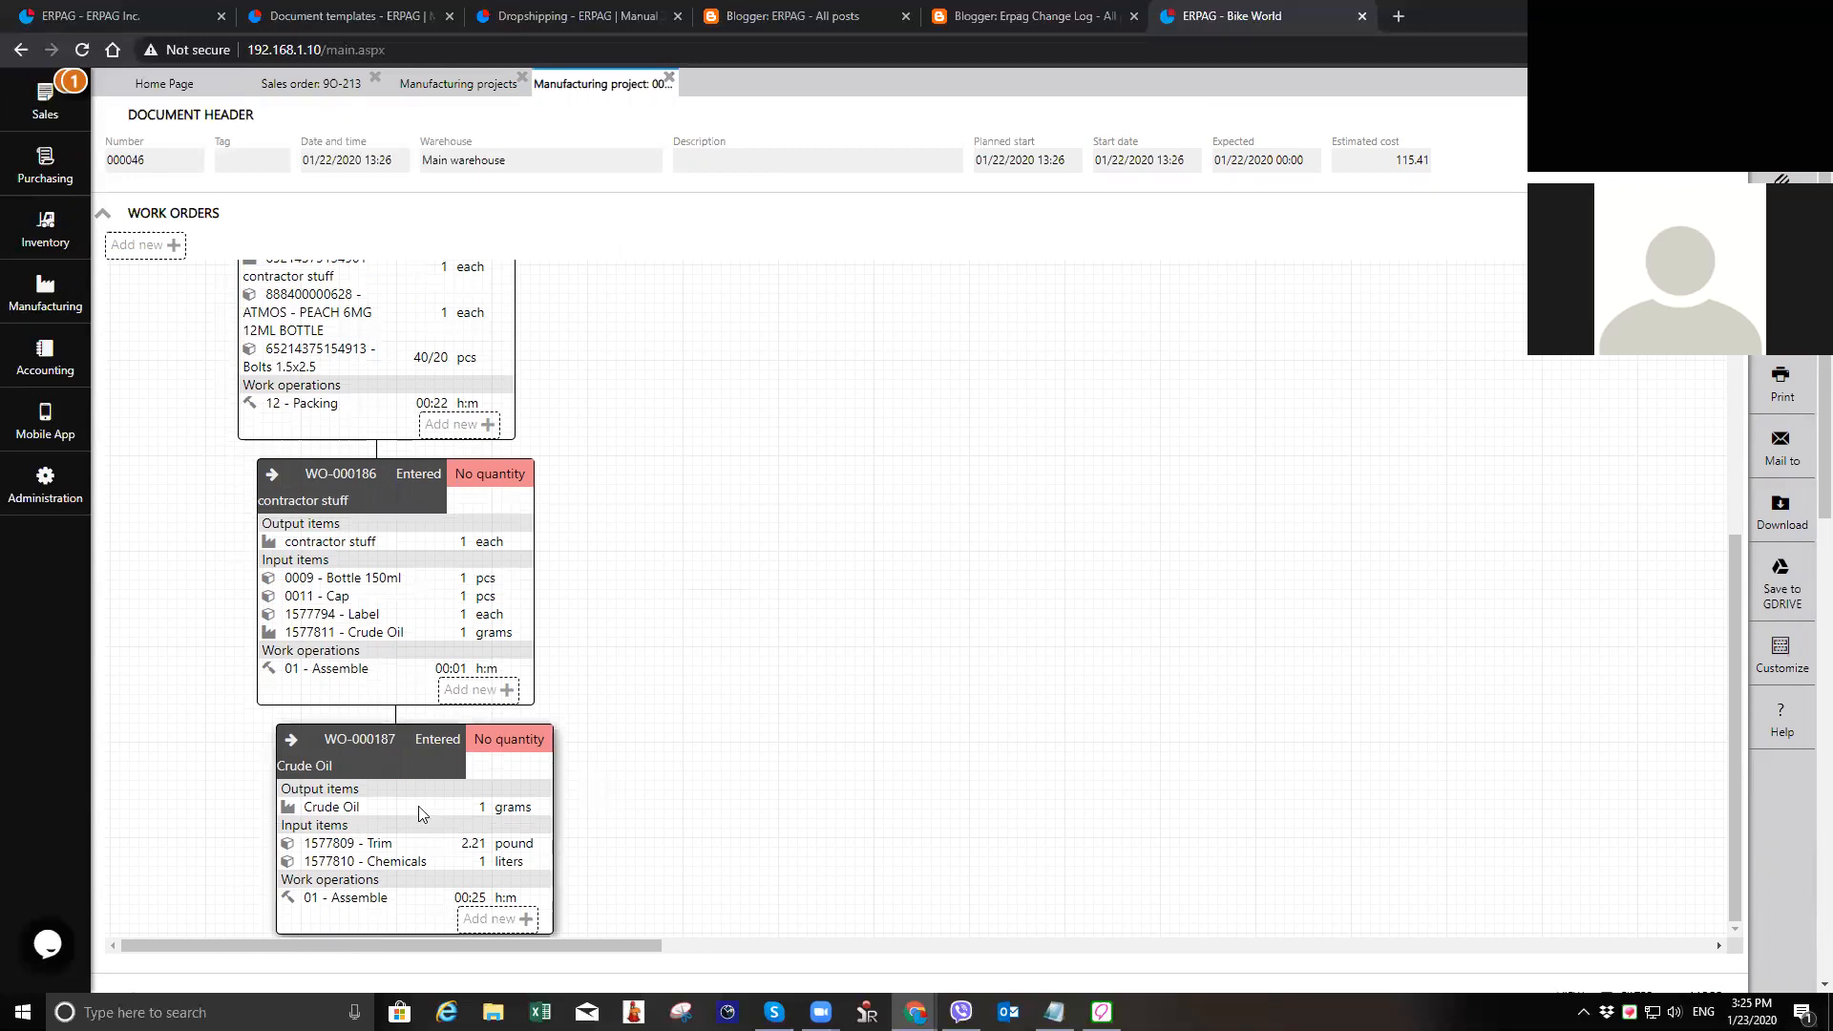
scroll(434, 810, up, 5)
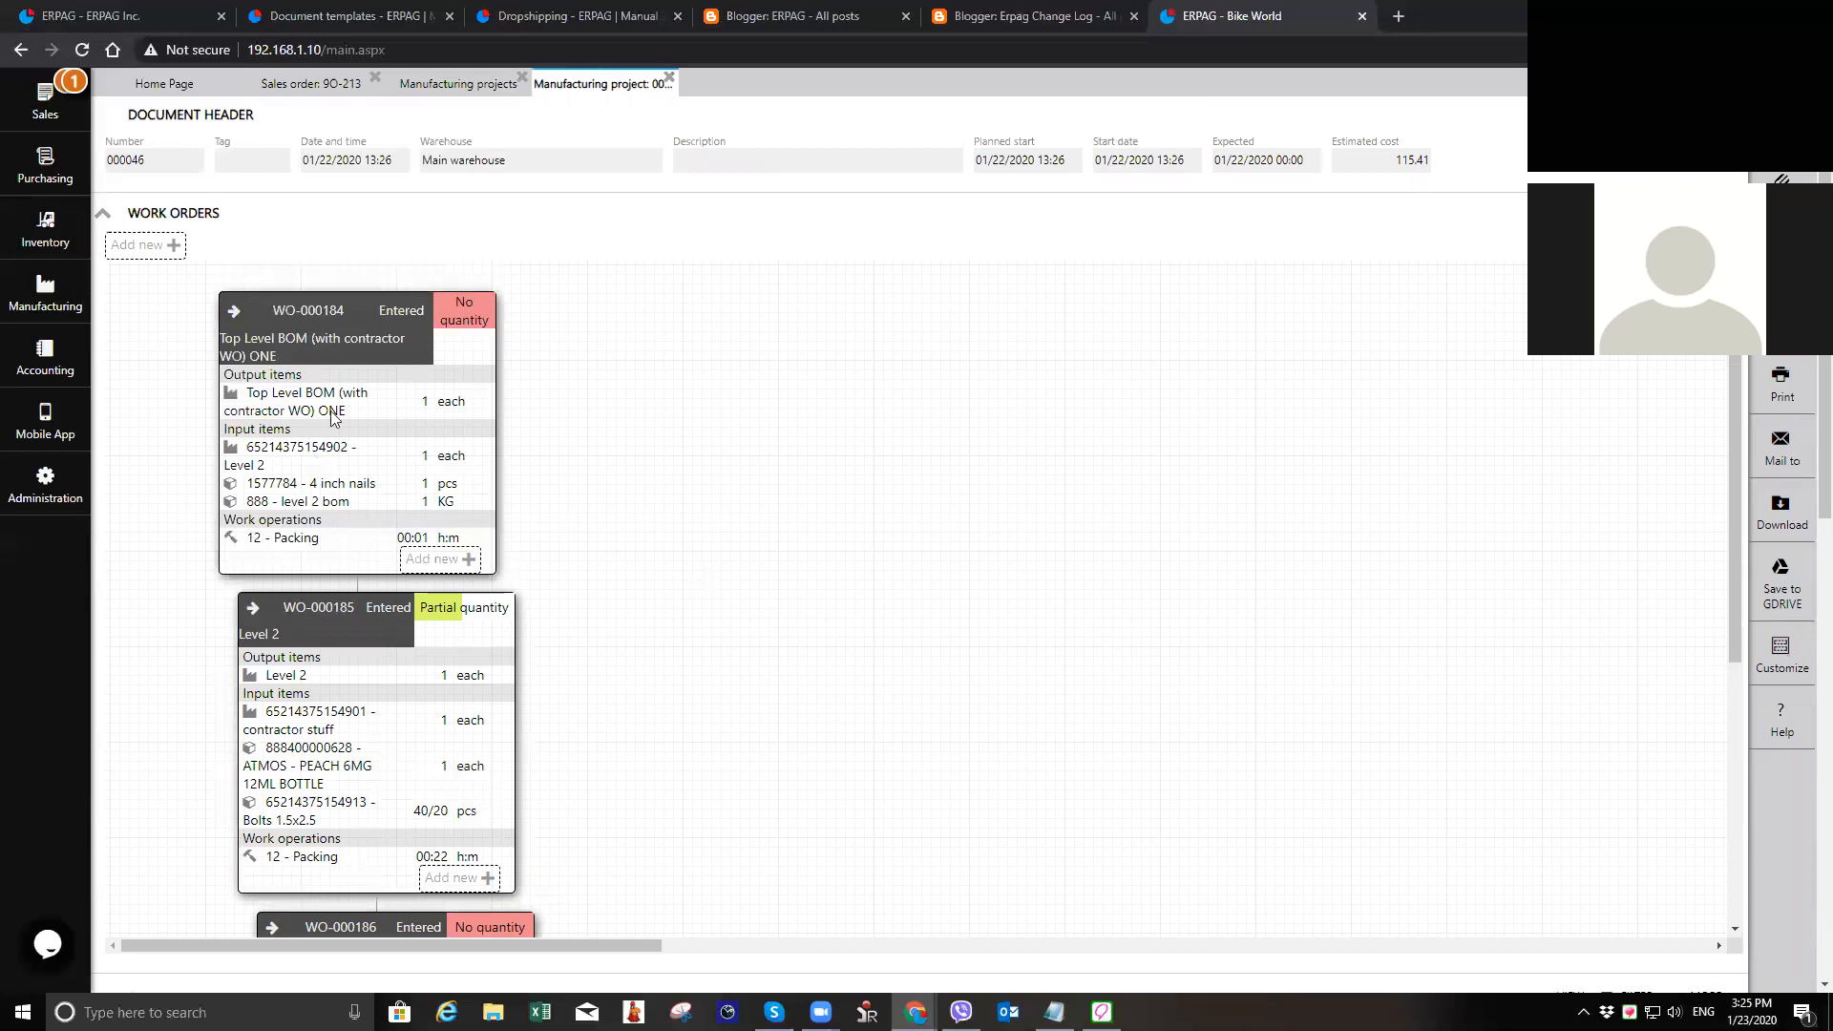
scroll(455, 753, down, 5)
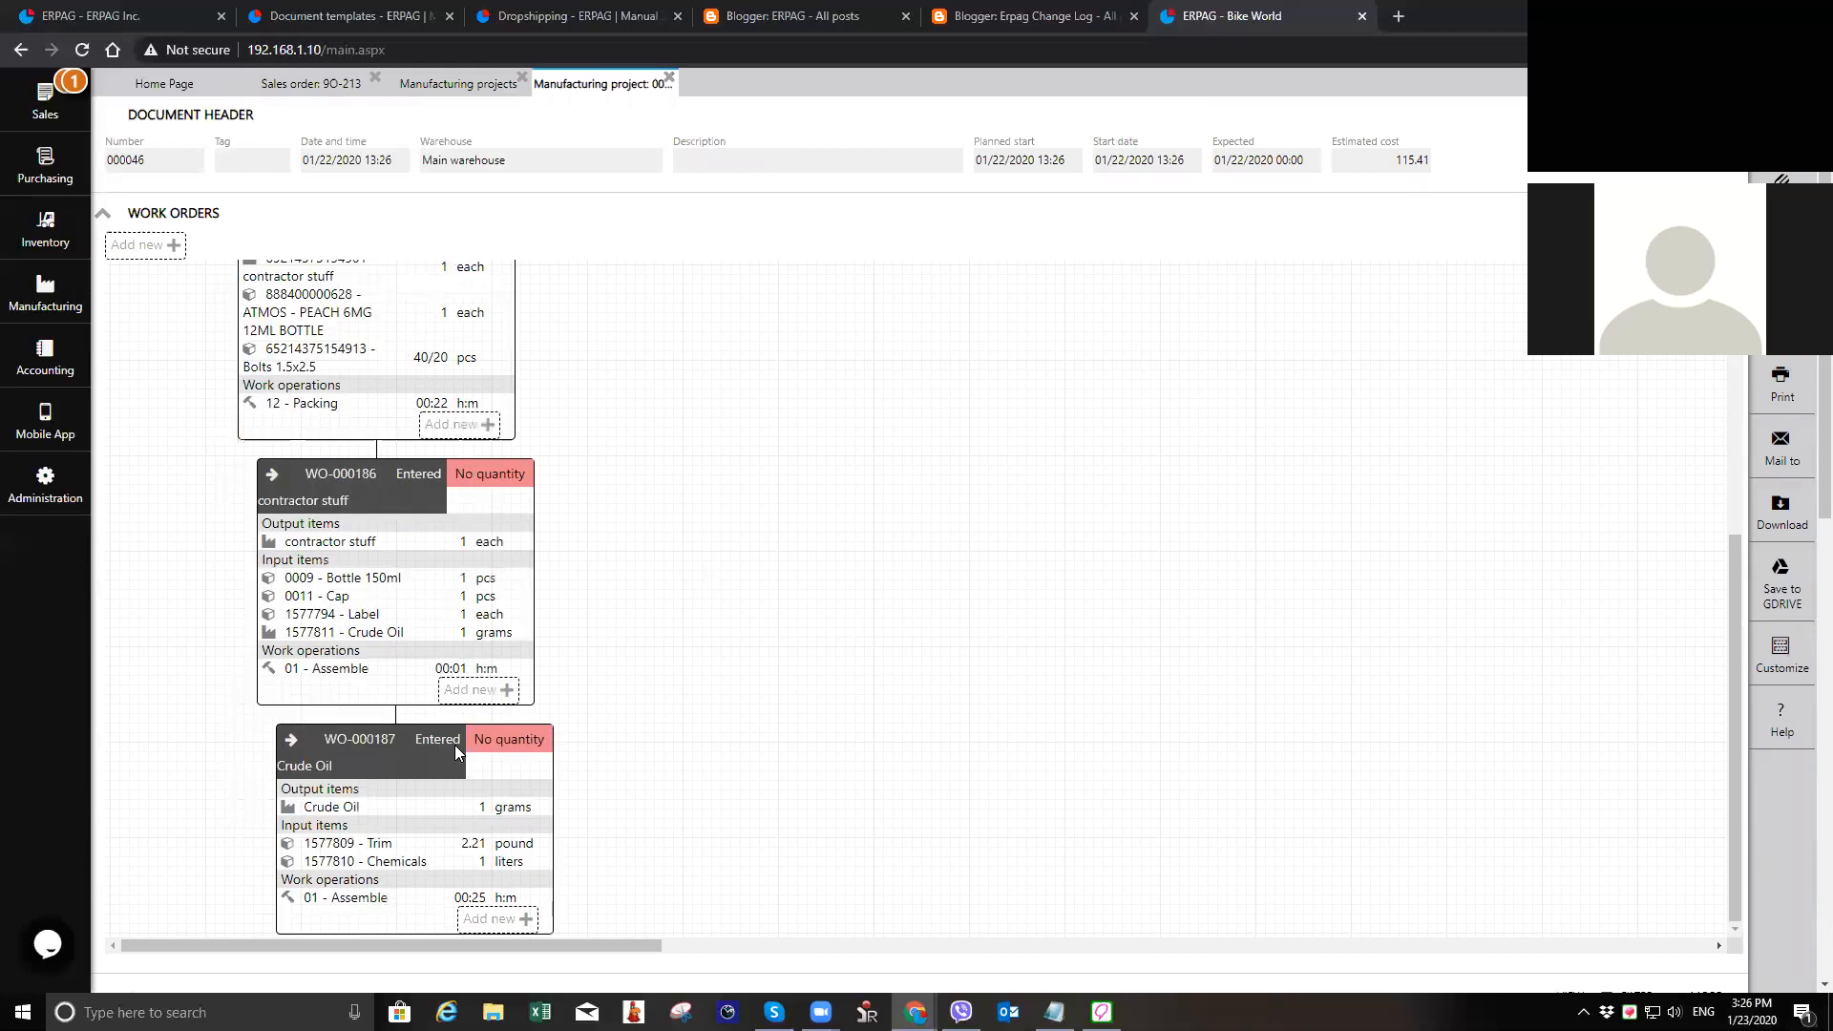
scroll(455, 753, down, 3)
click(641, 86)
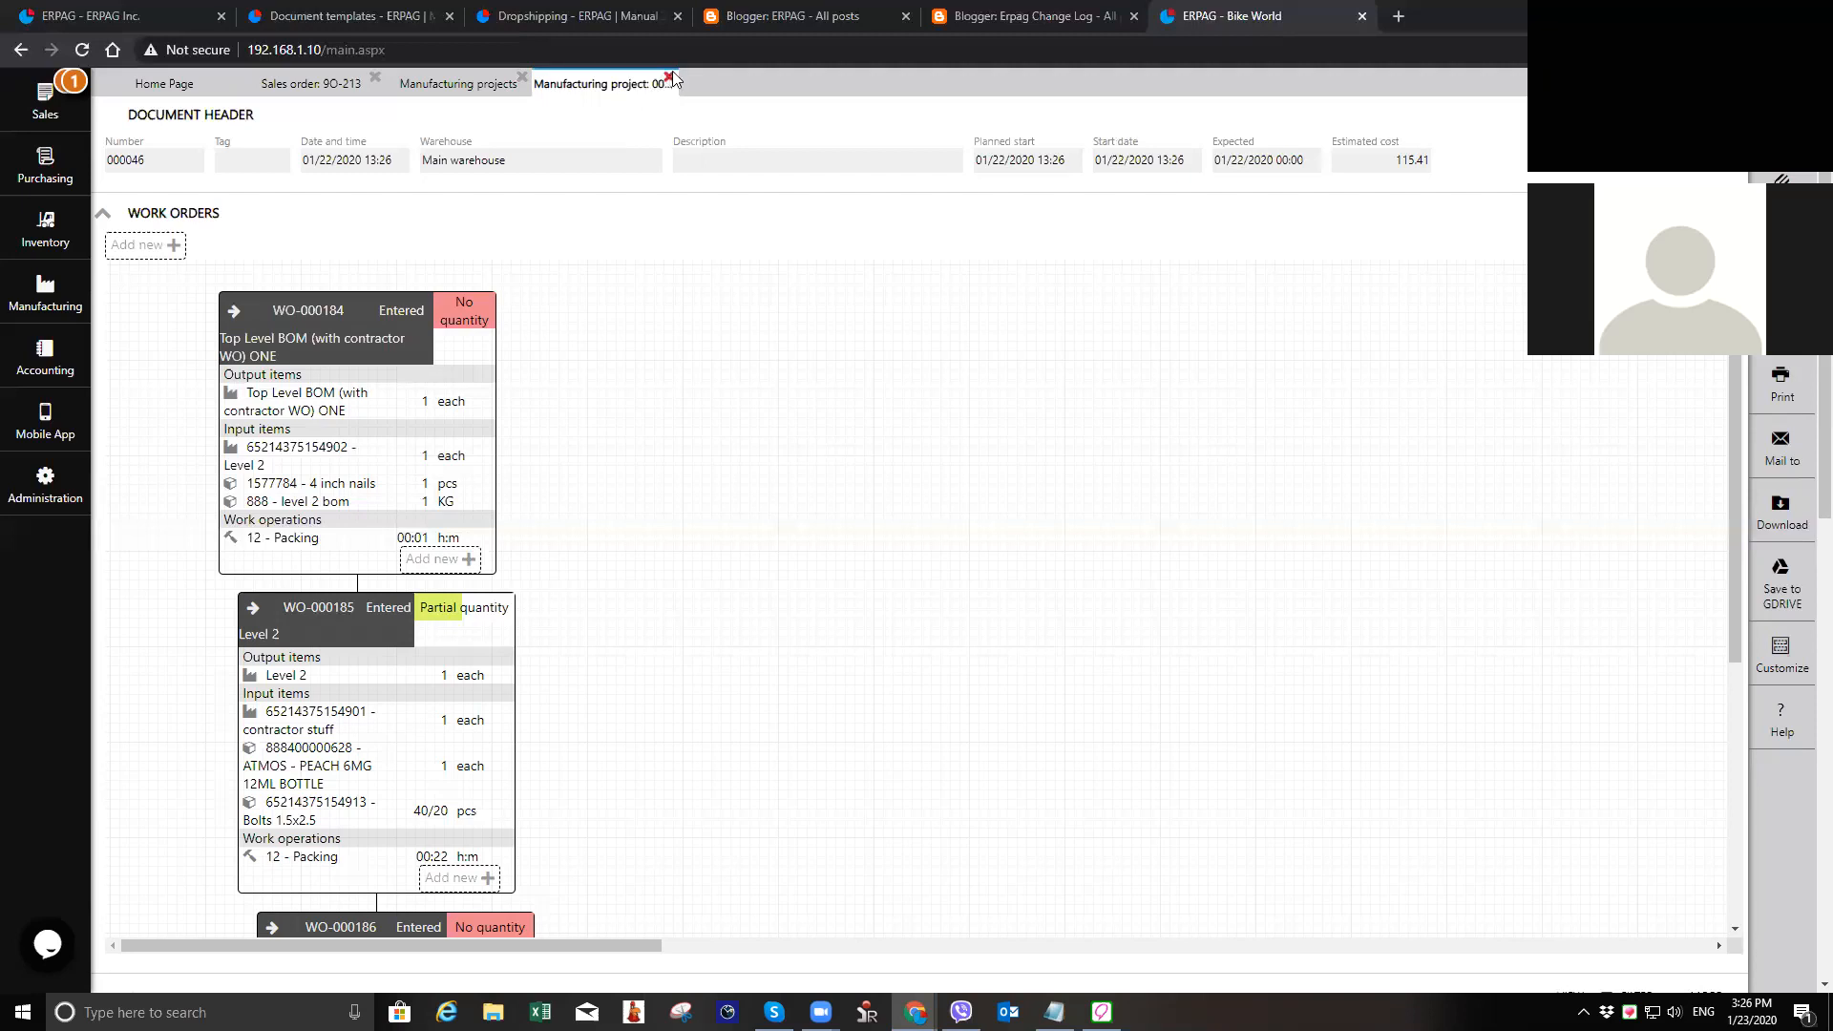
click(523, 78)
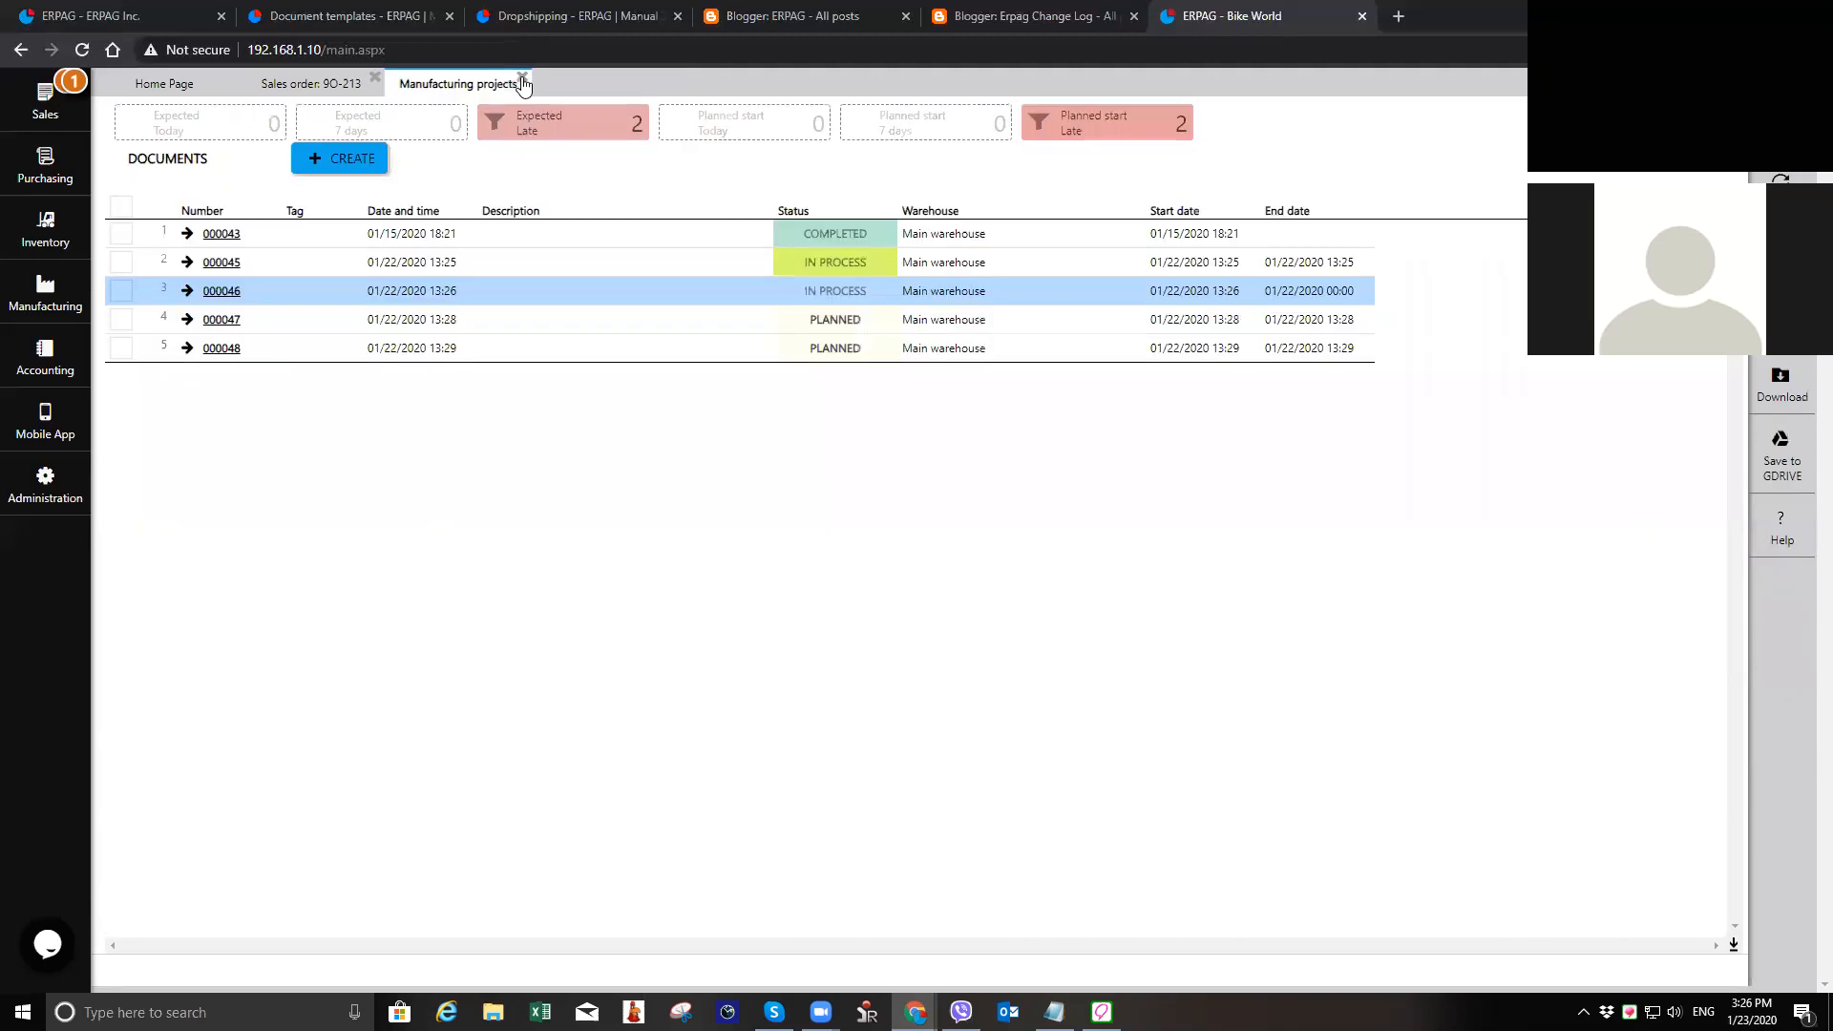
click(522, 78)
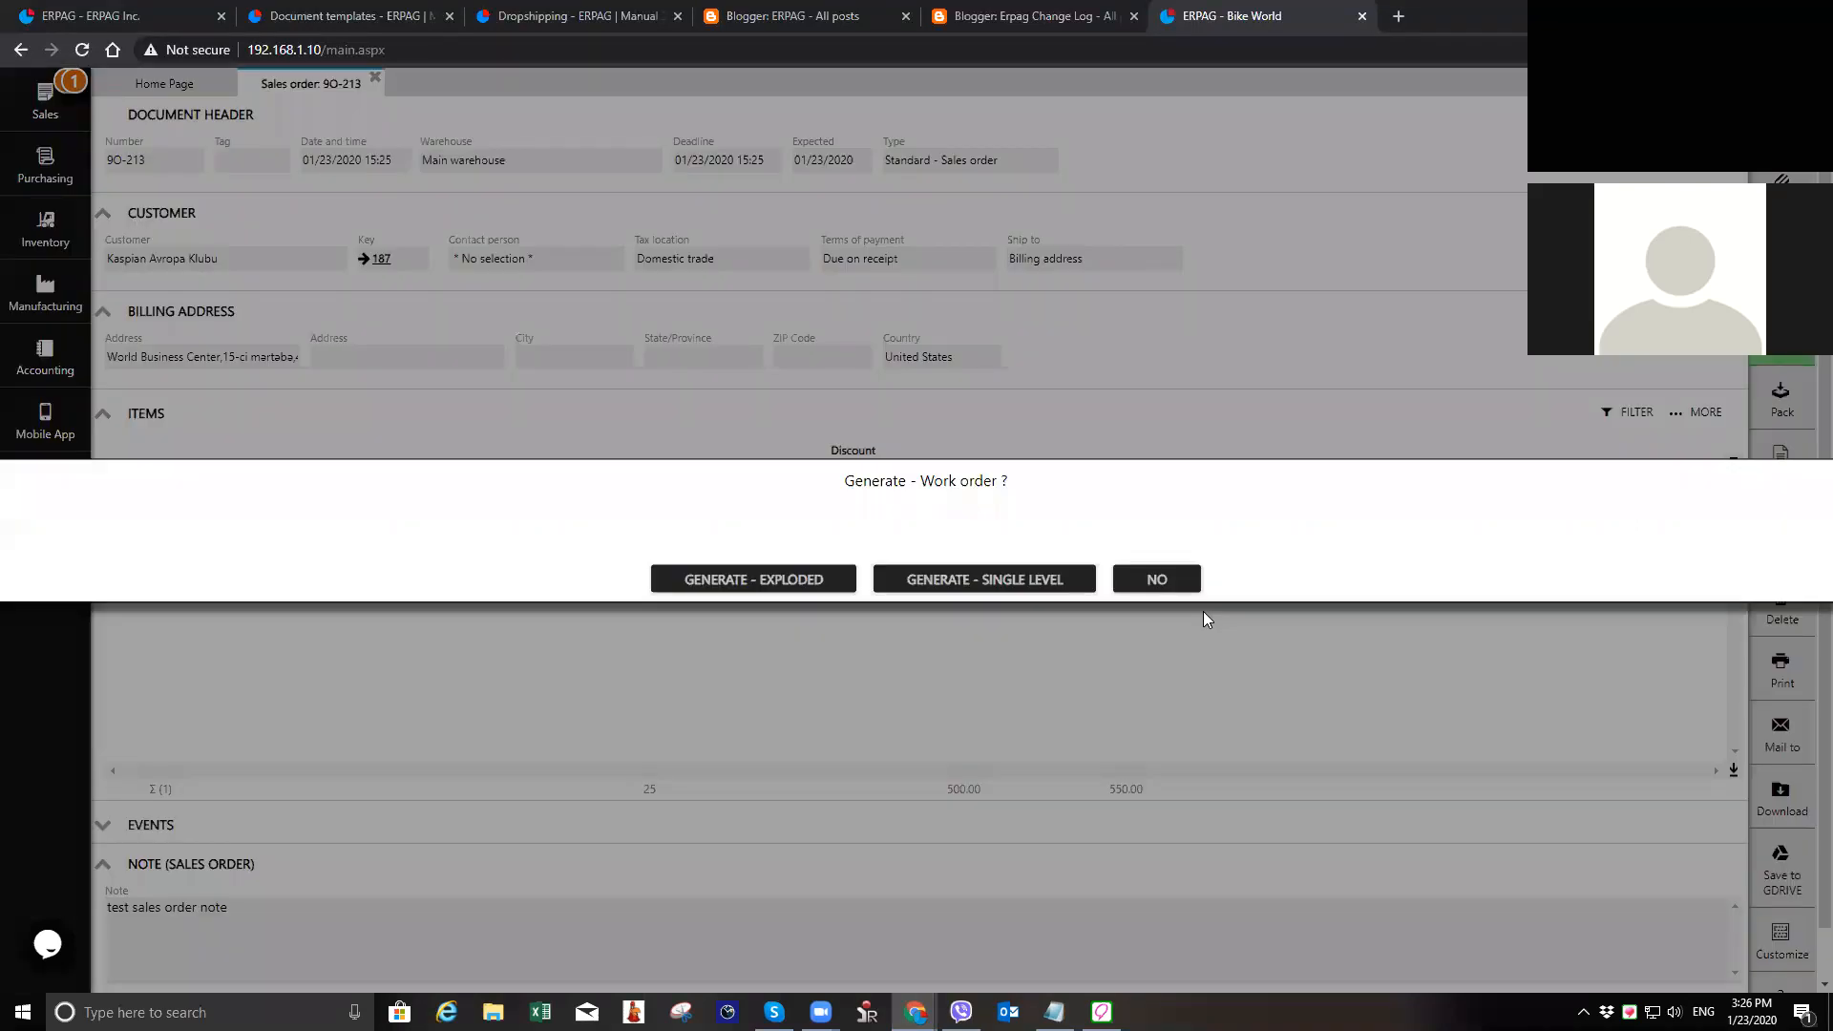
Step: Generate a single-level work order from the sales order, review its input and output items, and save it
click(798, 588)
click(1032, 591)
click(1067, 581)
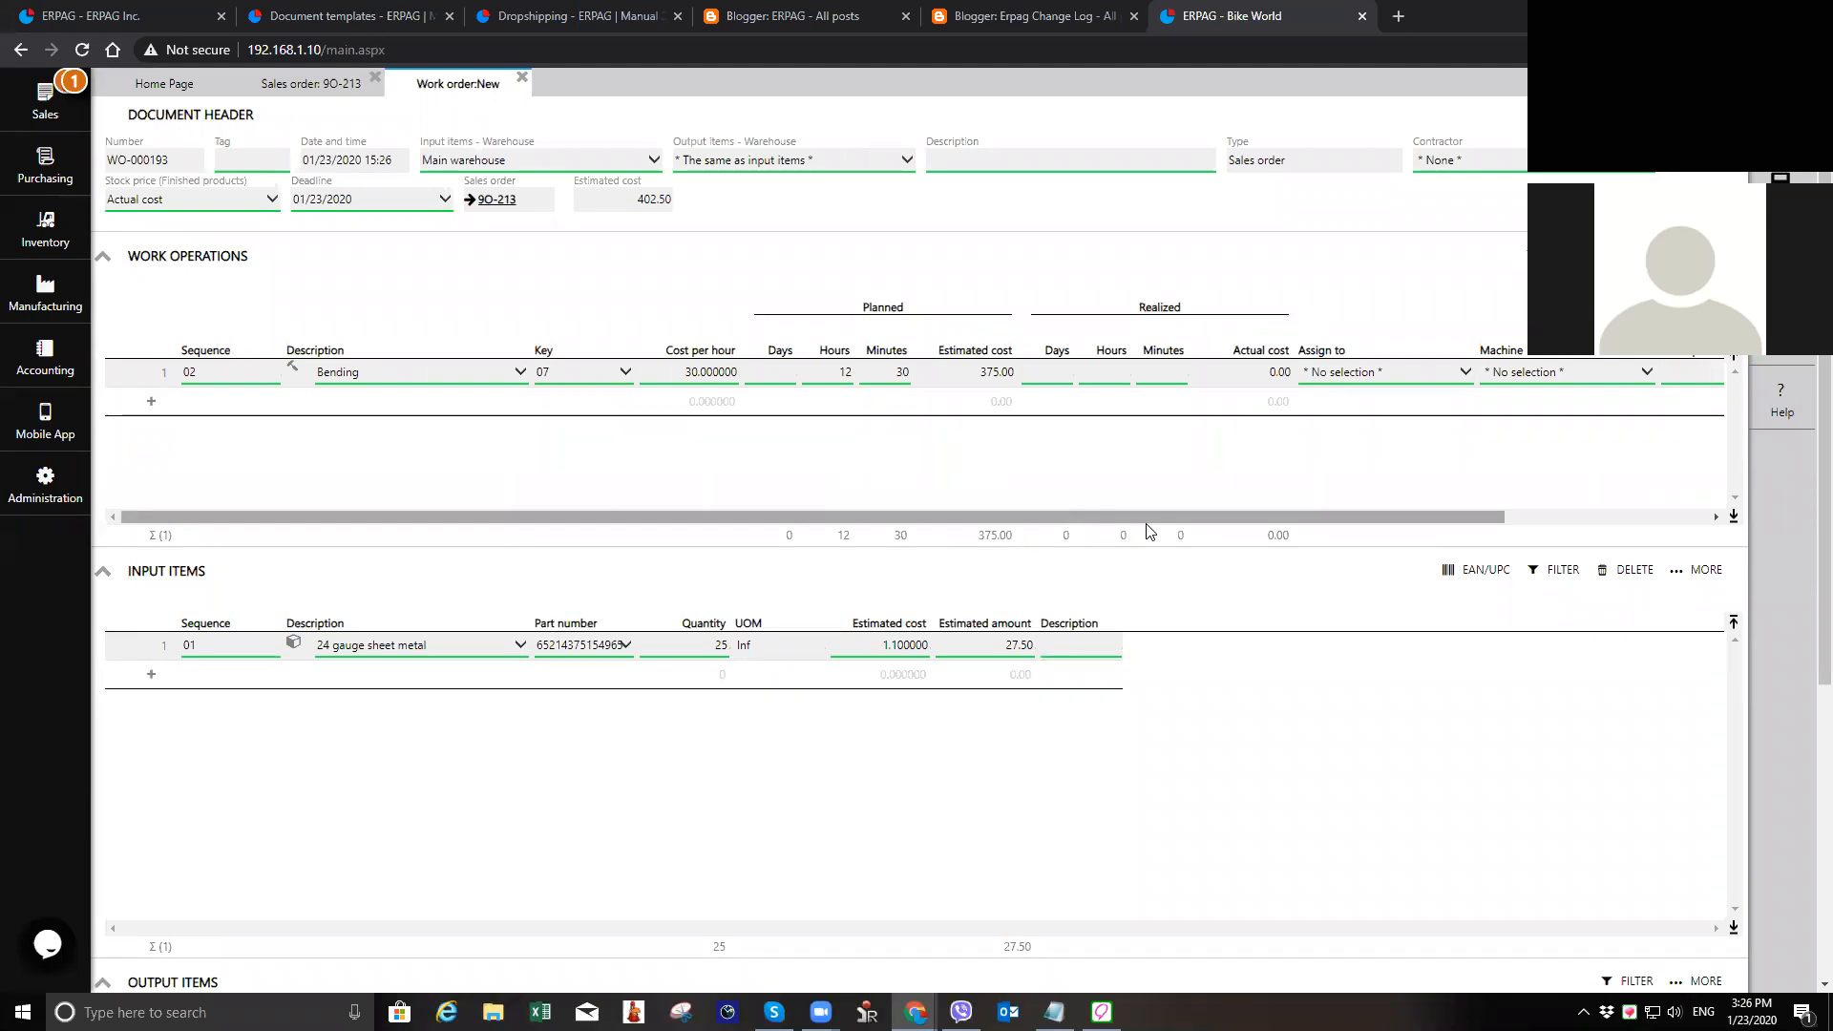
scroll(790, 773, down, 4)
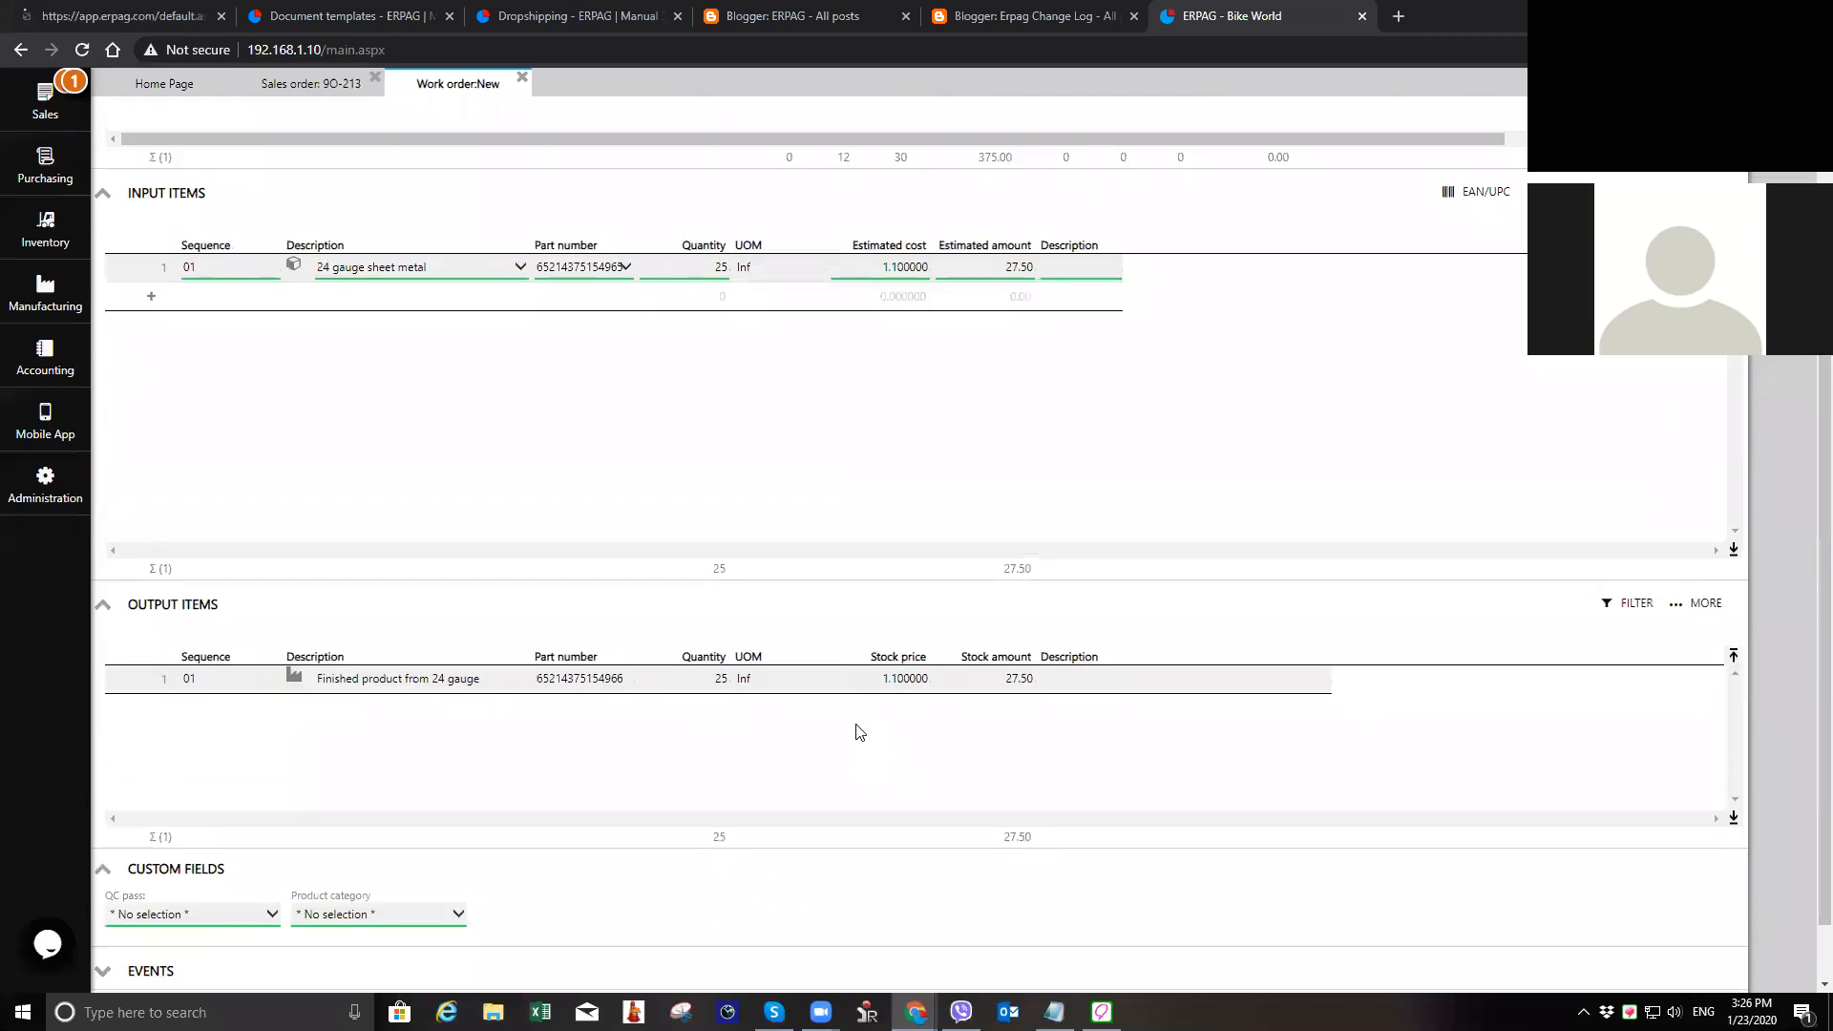
scroll(859, 732, up, 4)
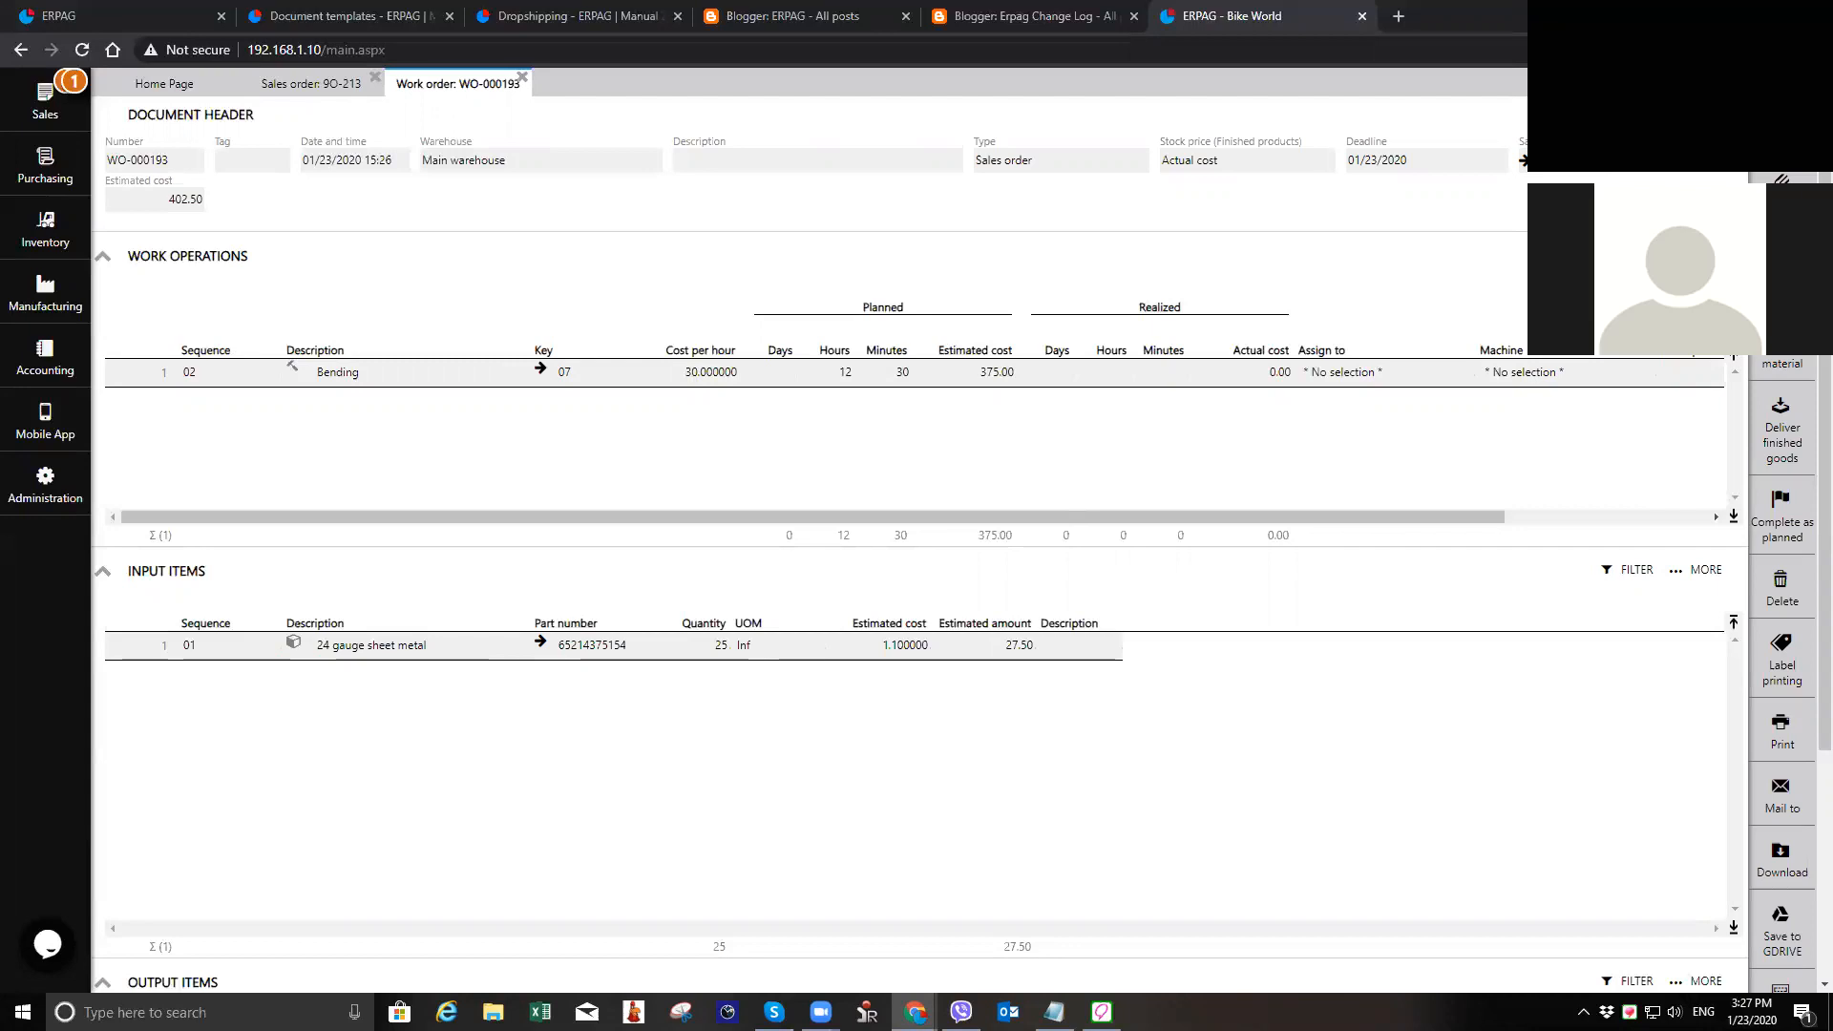
Step: Assign the Bending operation to an employee and to the machine label printing machine xo100, and save the work order
click(1018, 377)
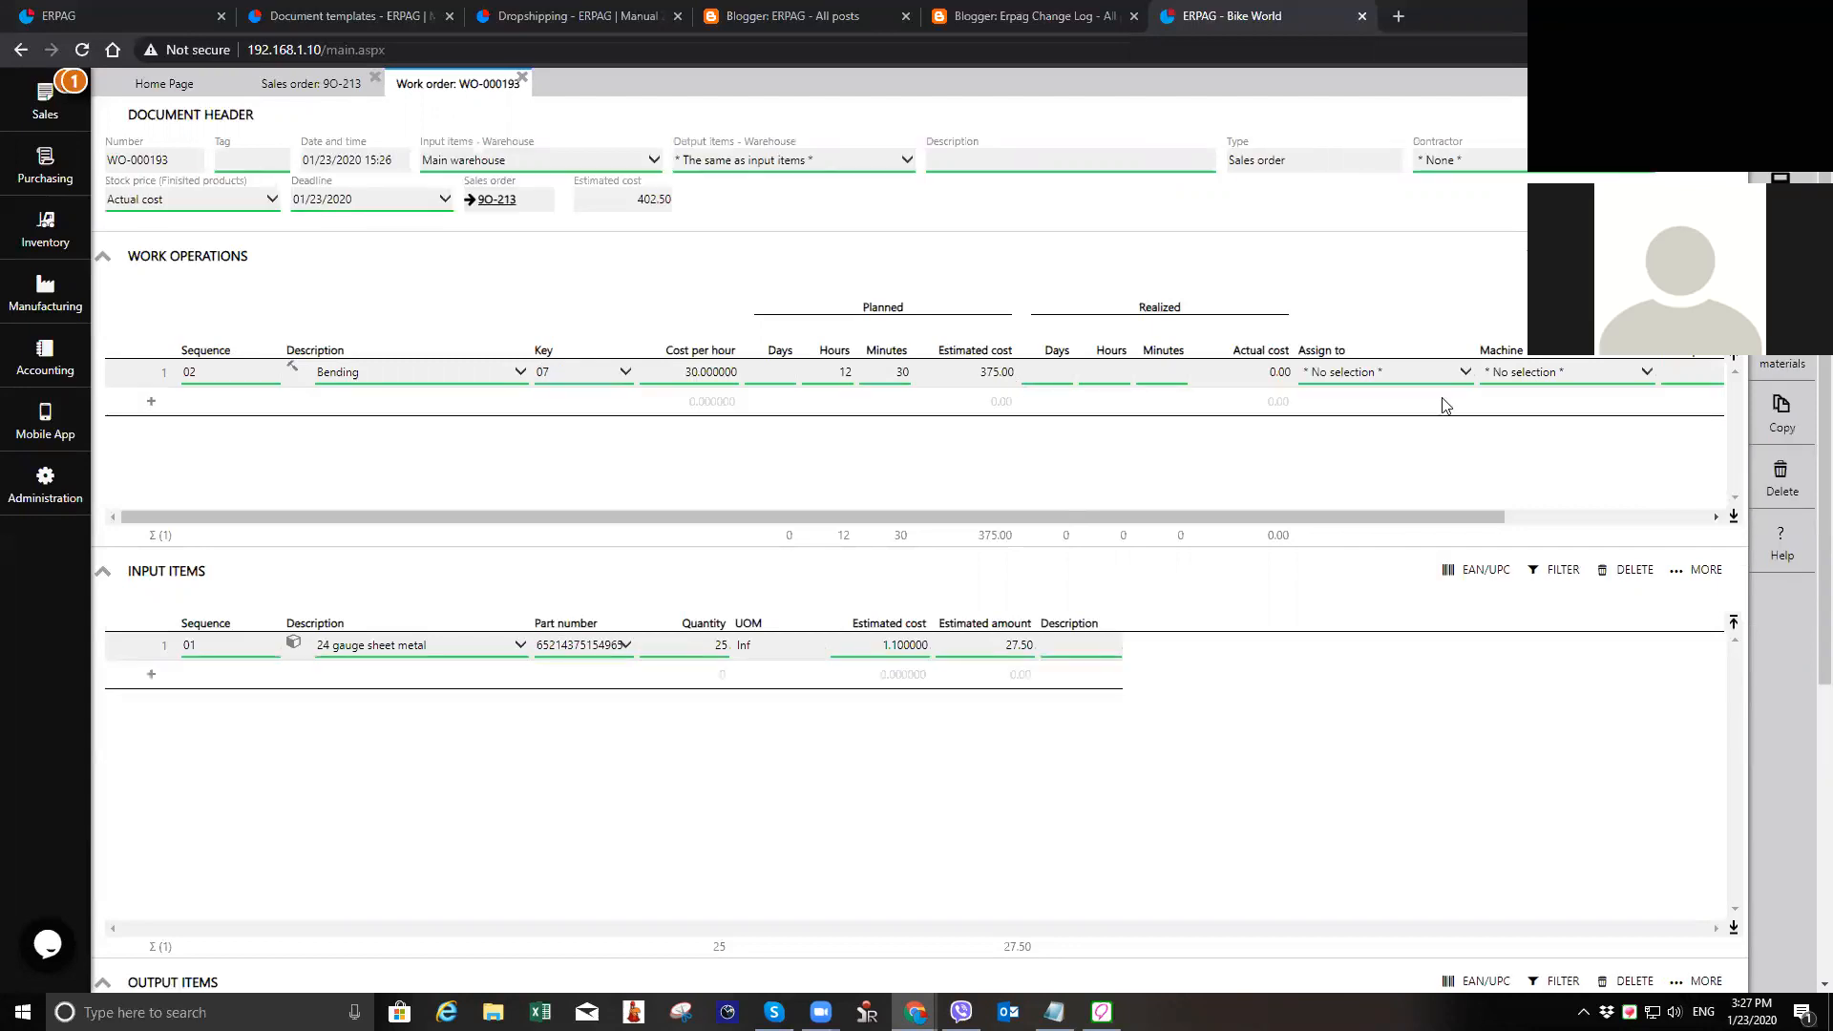
click(1415, 422)
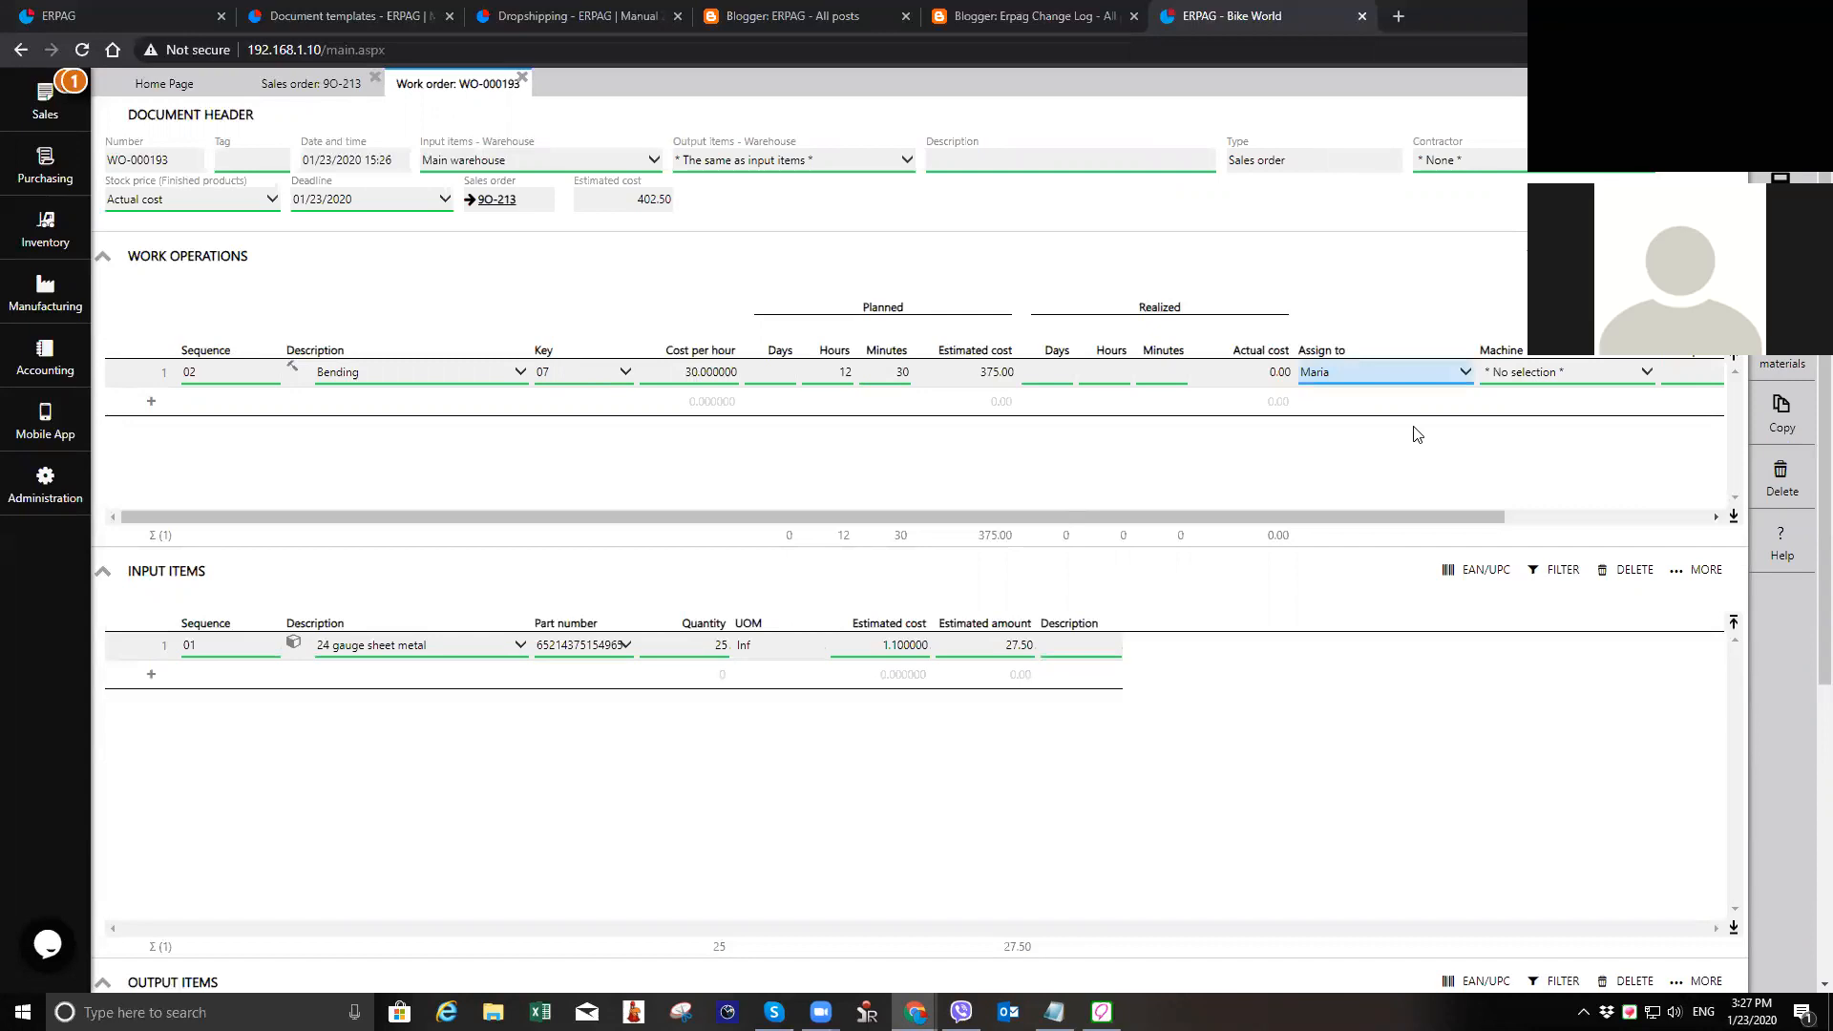
click(1589, 372)
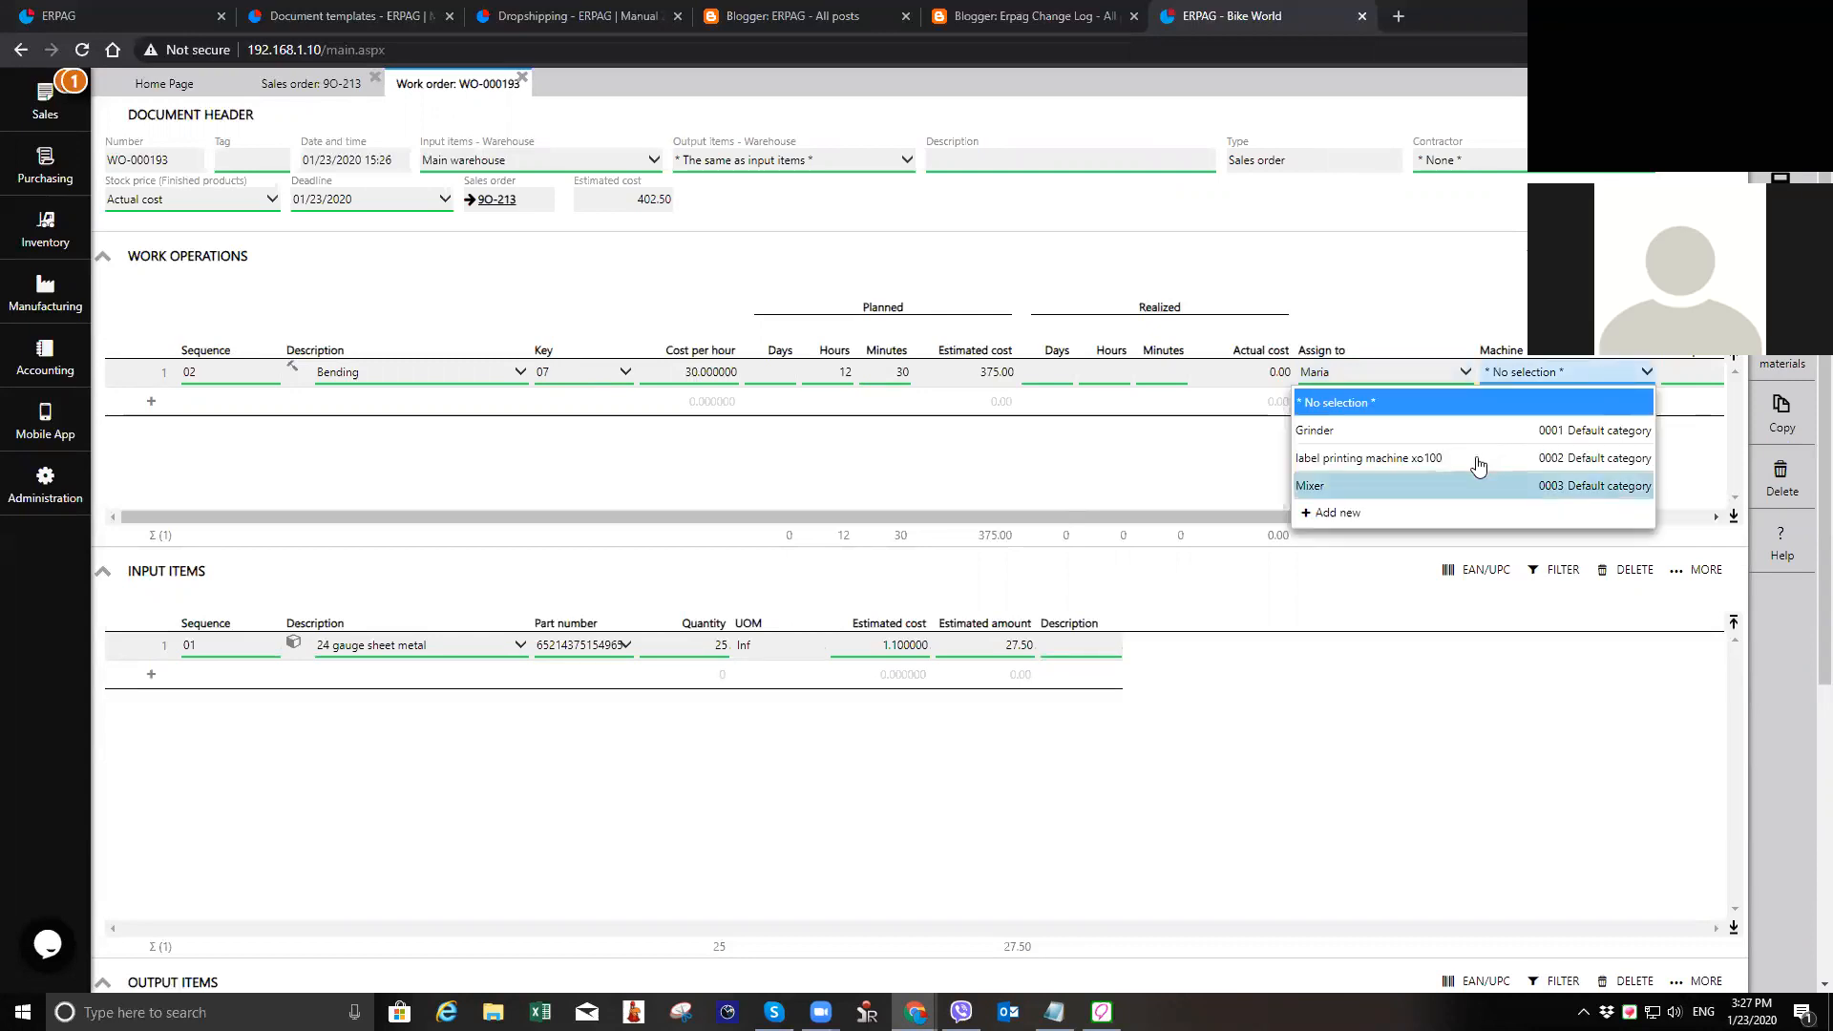
click(1527, 458)
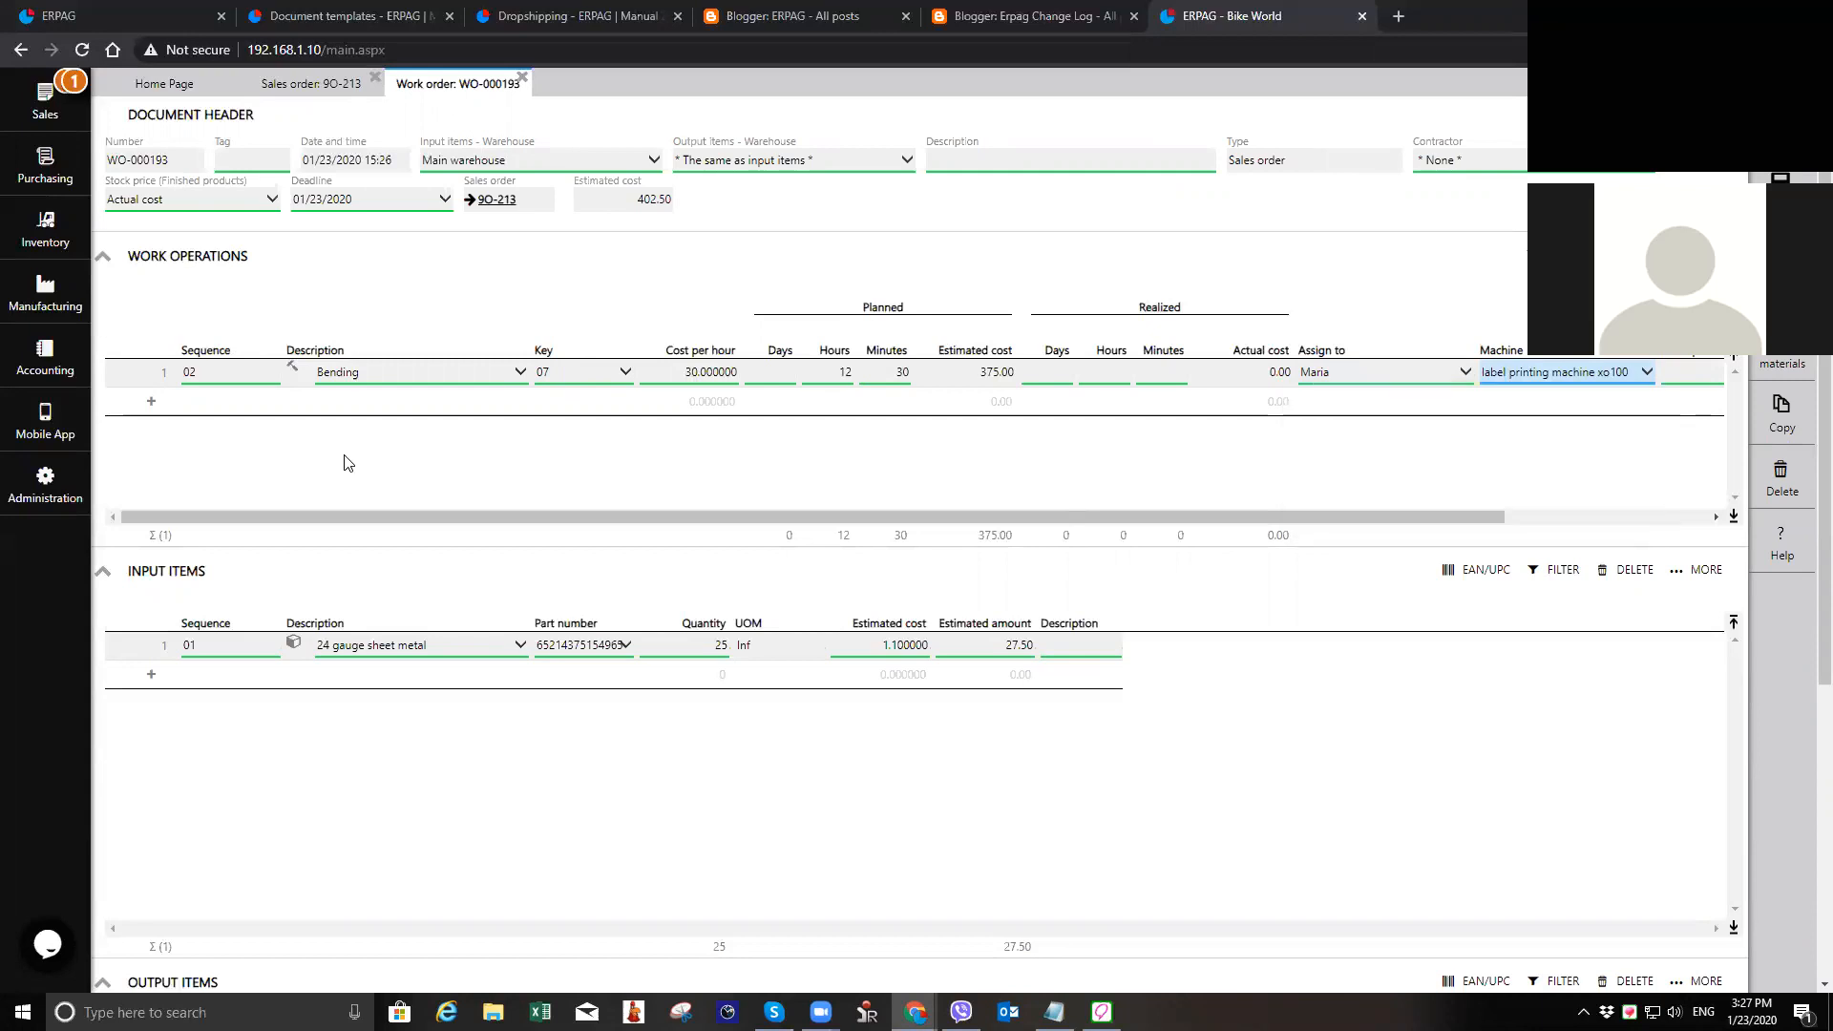
click(57, 303)
click(841, 191)
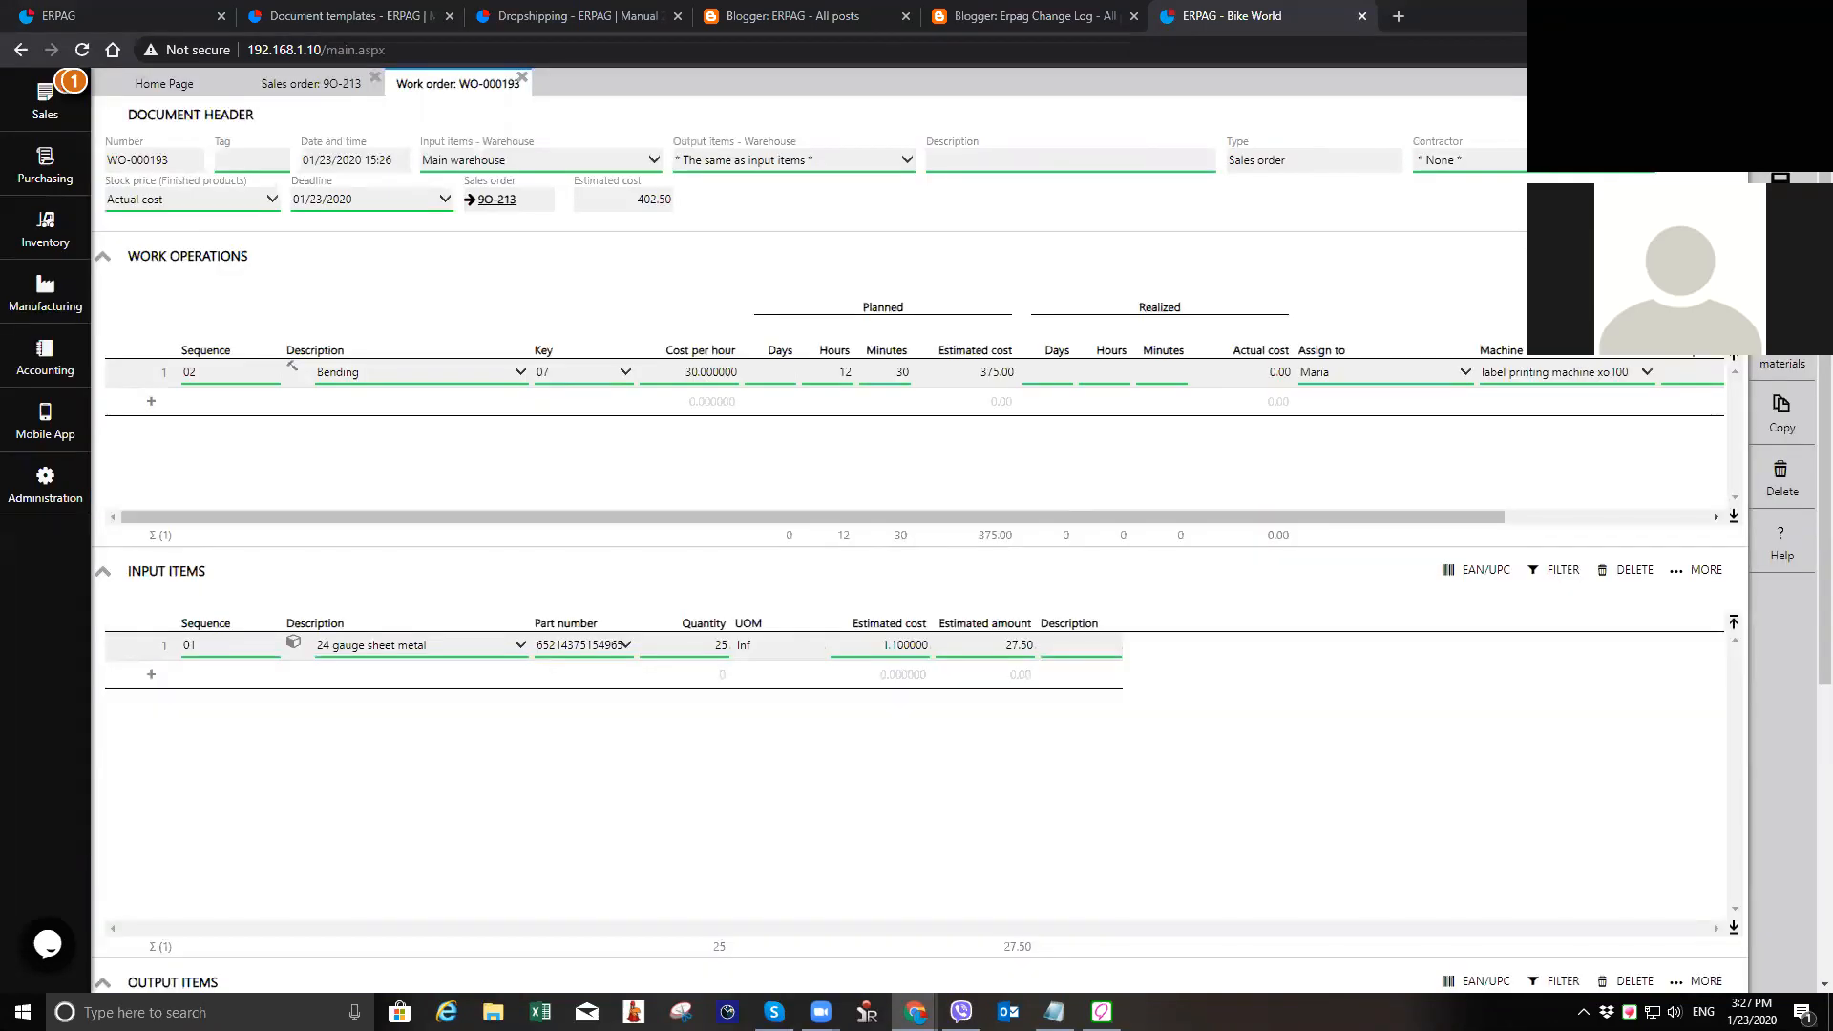
click(1780, 182)
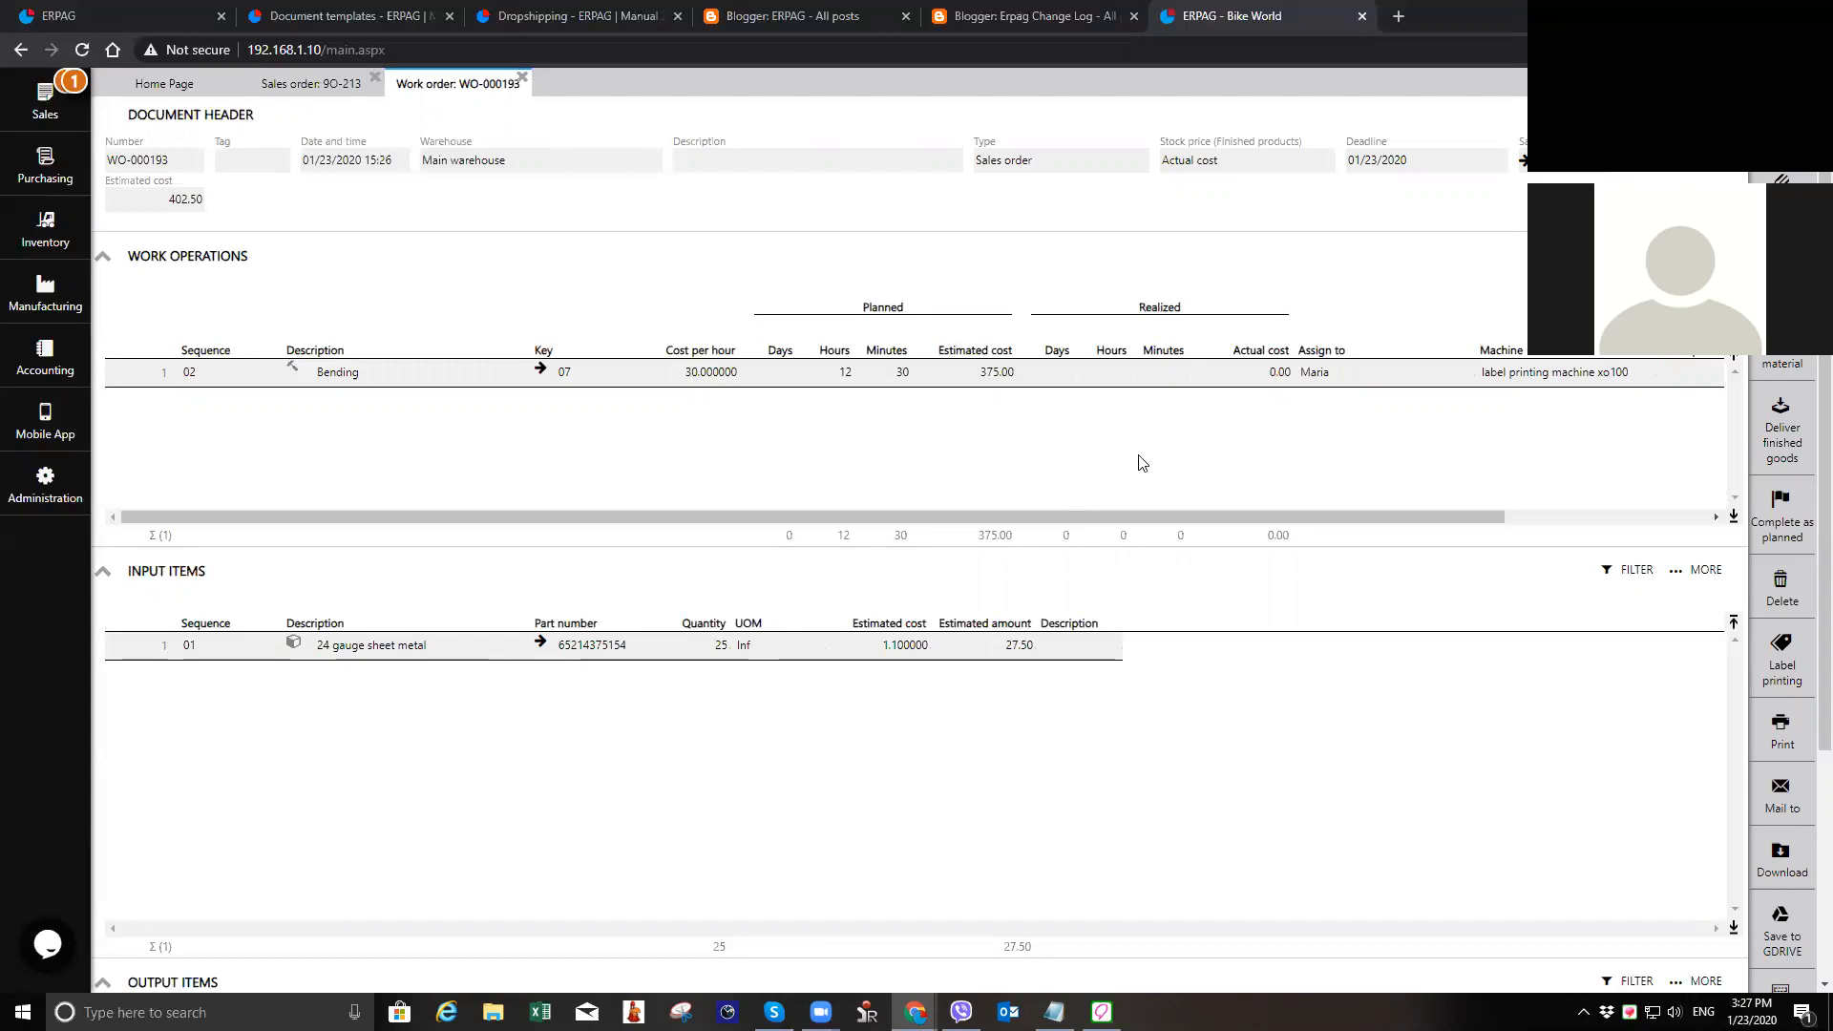
Step: Close the work order and the sales order, and open the purchasing fulfillment report
key(Escape)
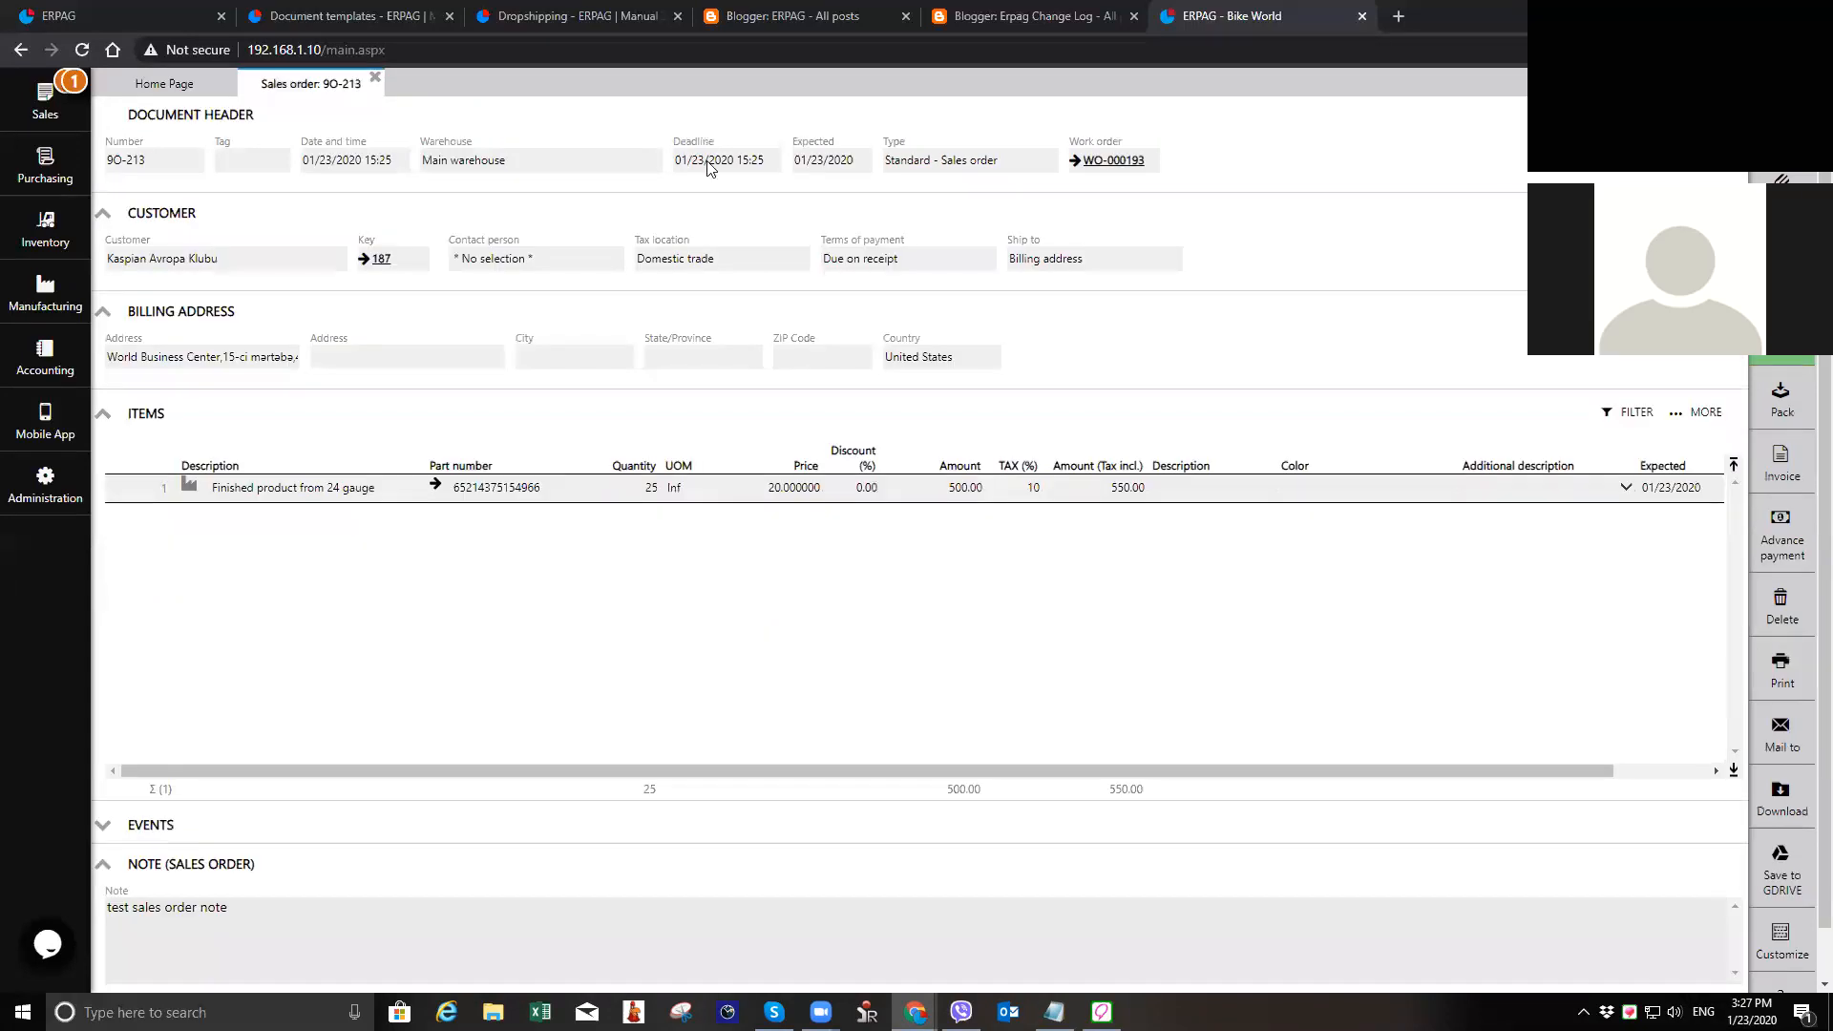
key(Escape)
click(40, 170)
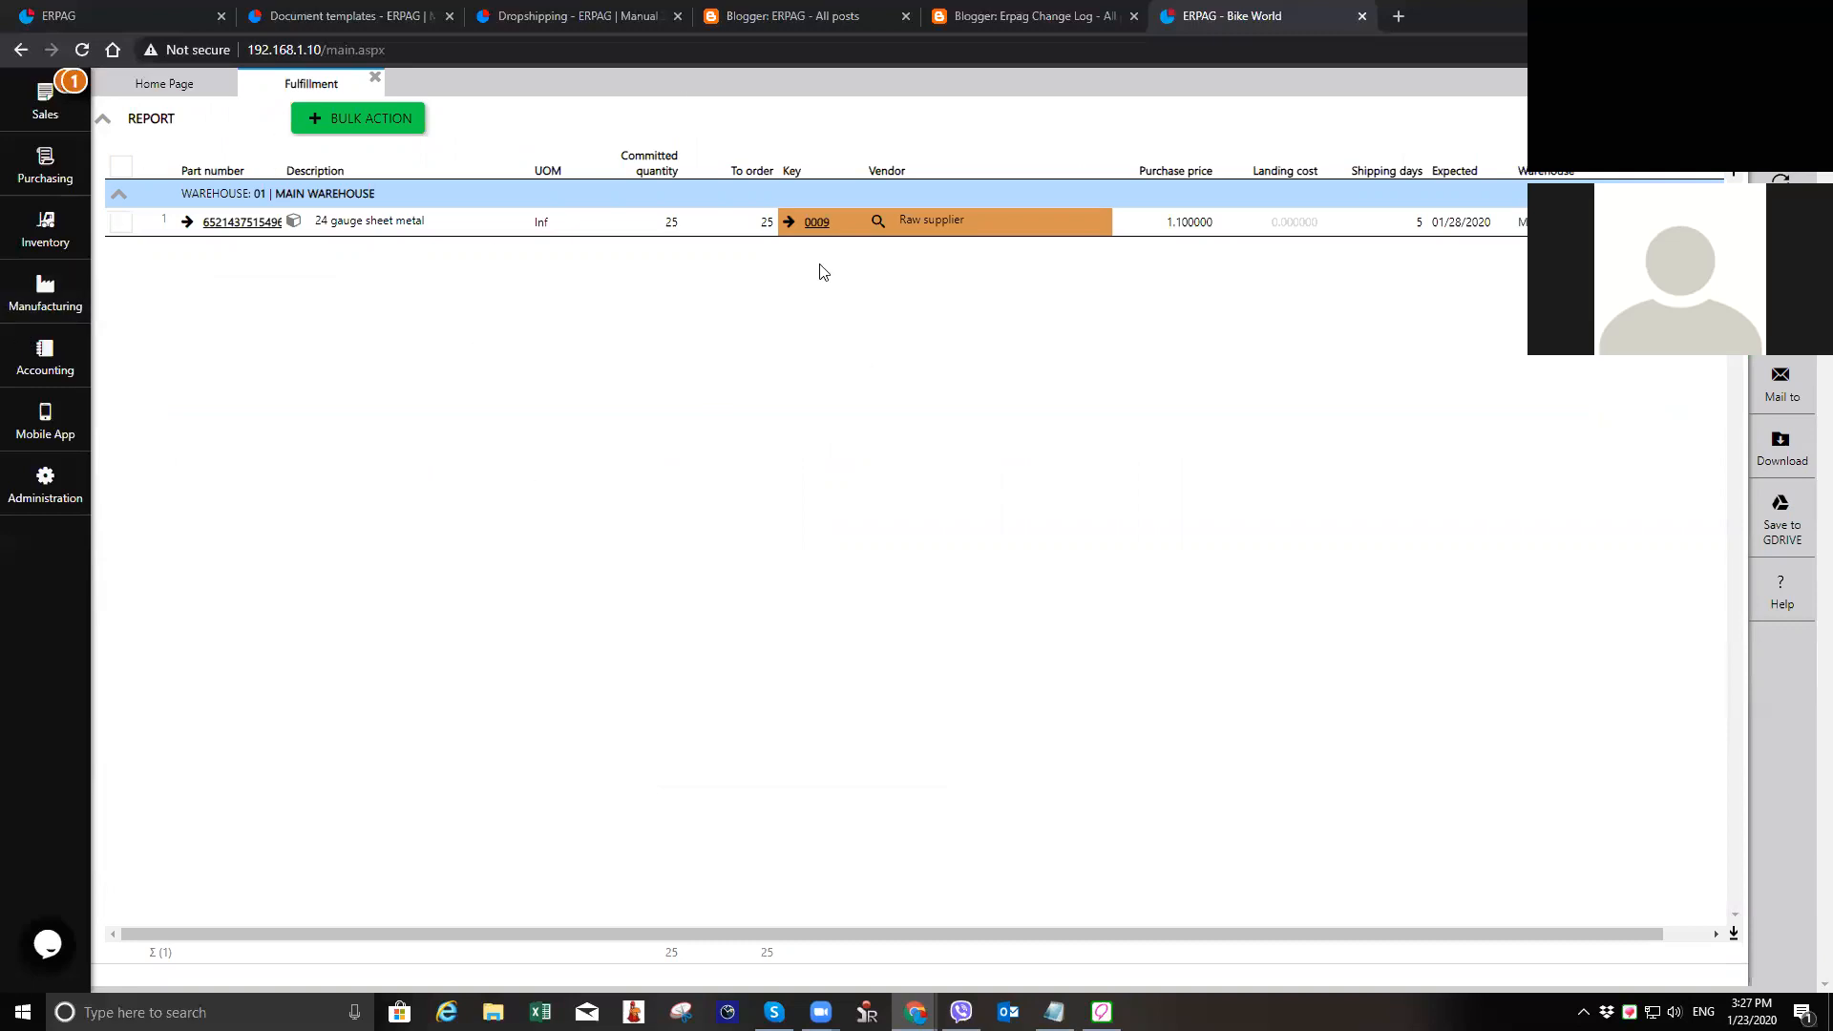
Step: Keep Raw supplier as the vendor for the 24 gauge sheet metal, generate its purchase order by bulk action, and close the report
click(879, 223)
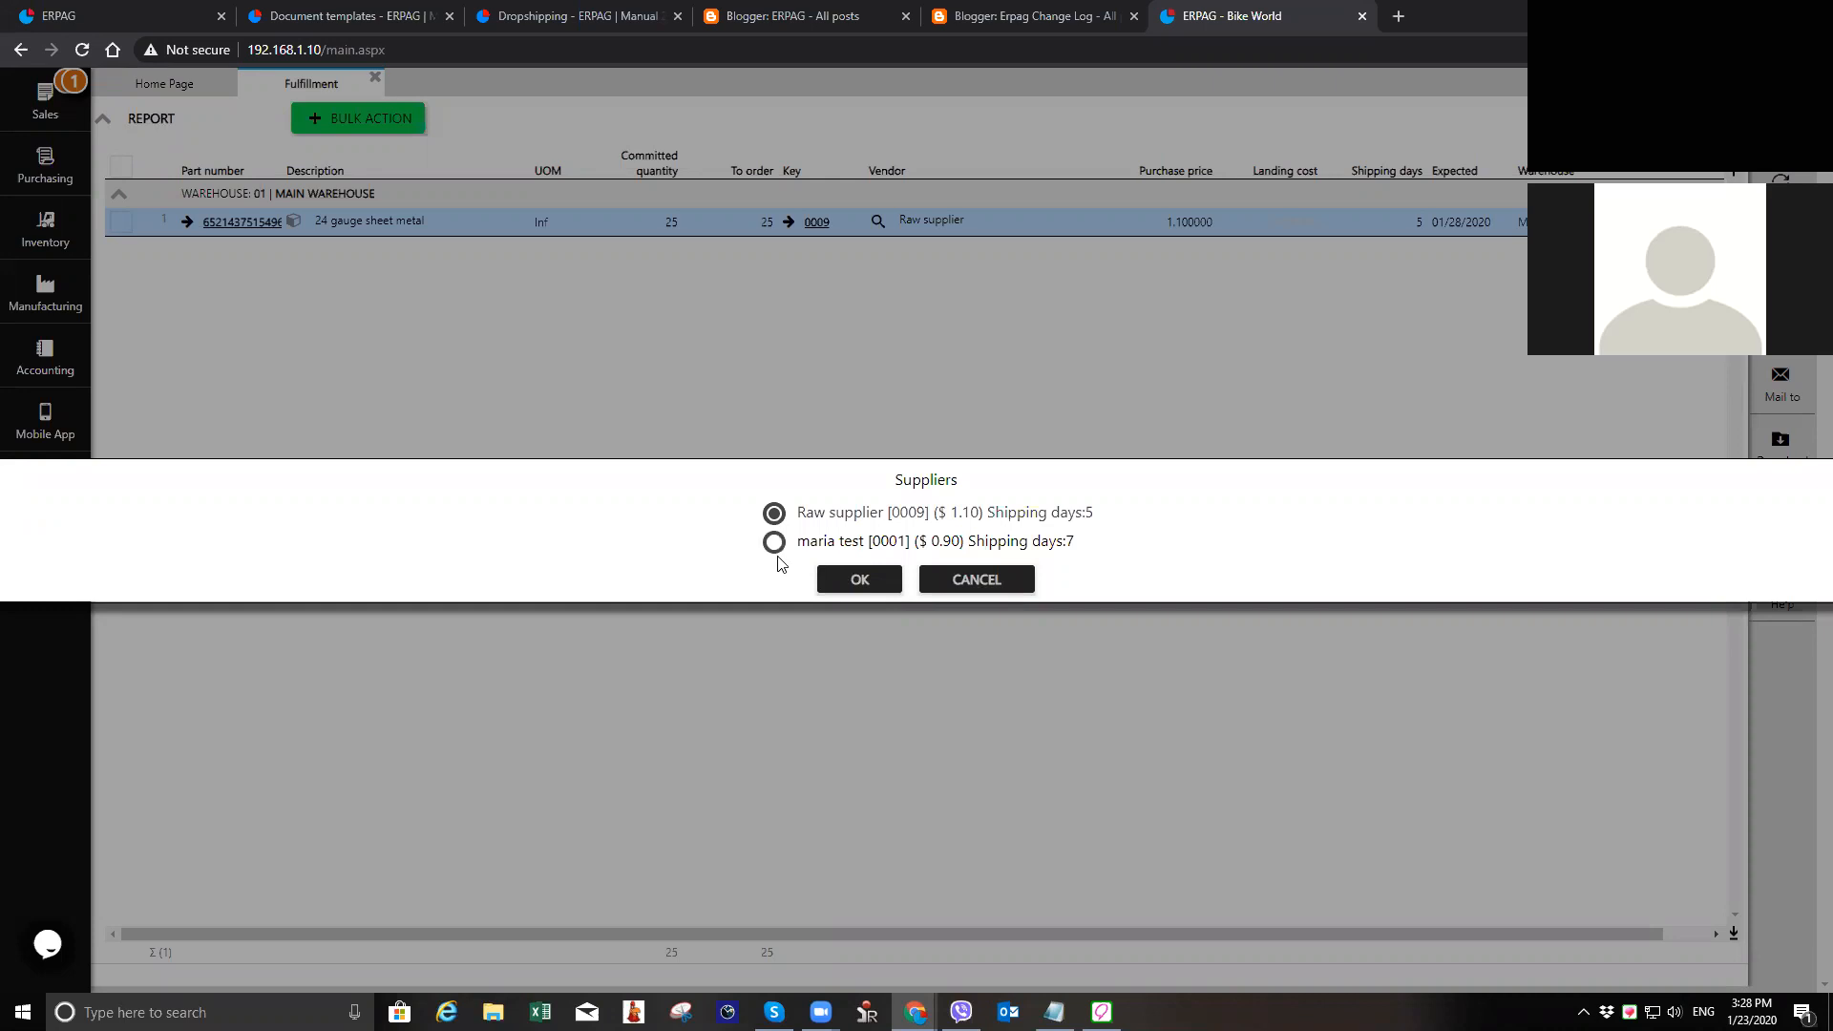
click(864, 579)
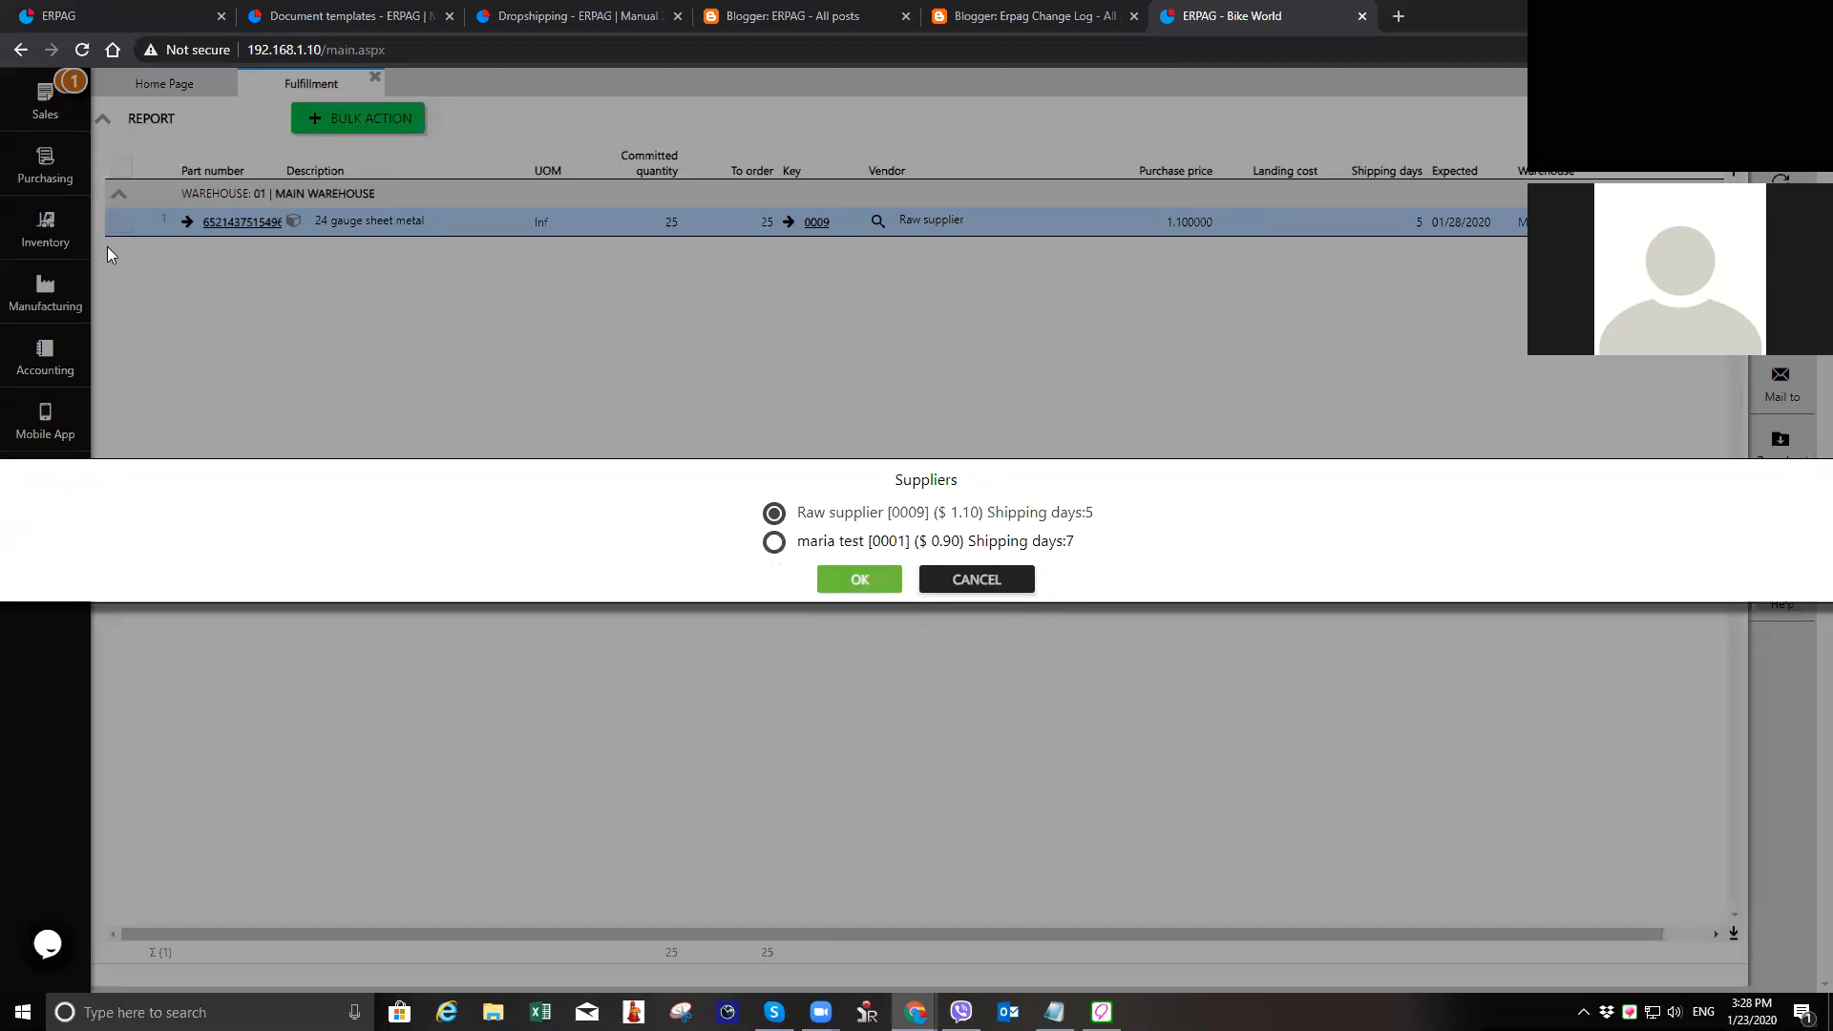
click(120, 222)
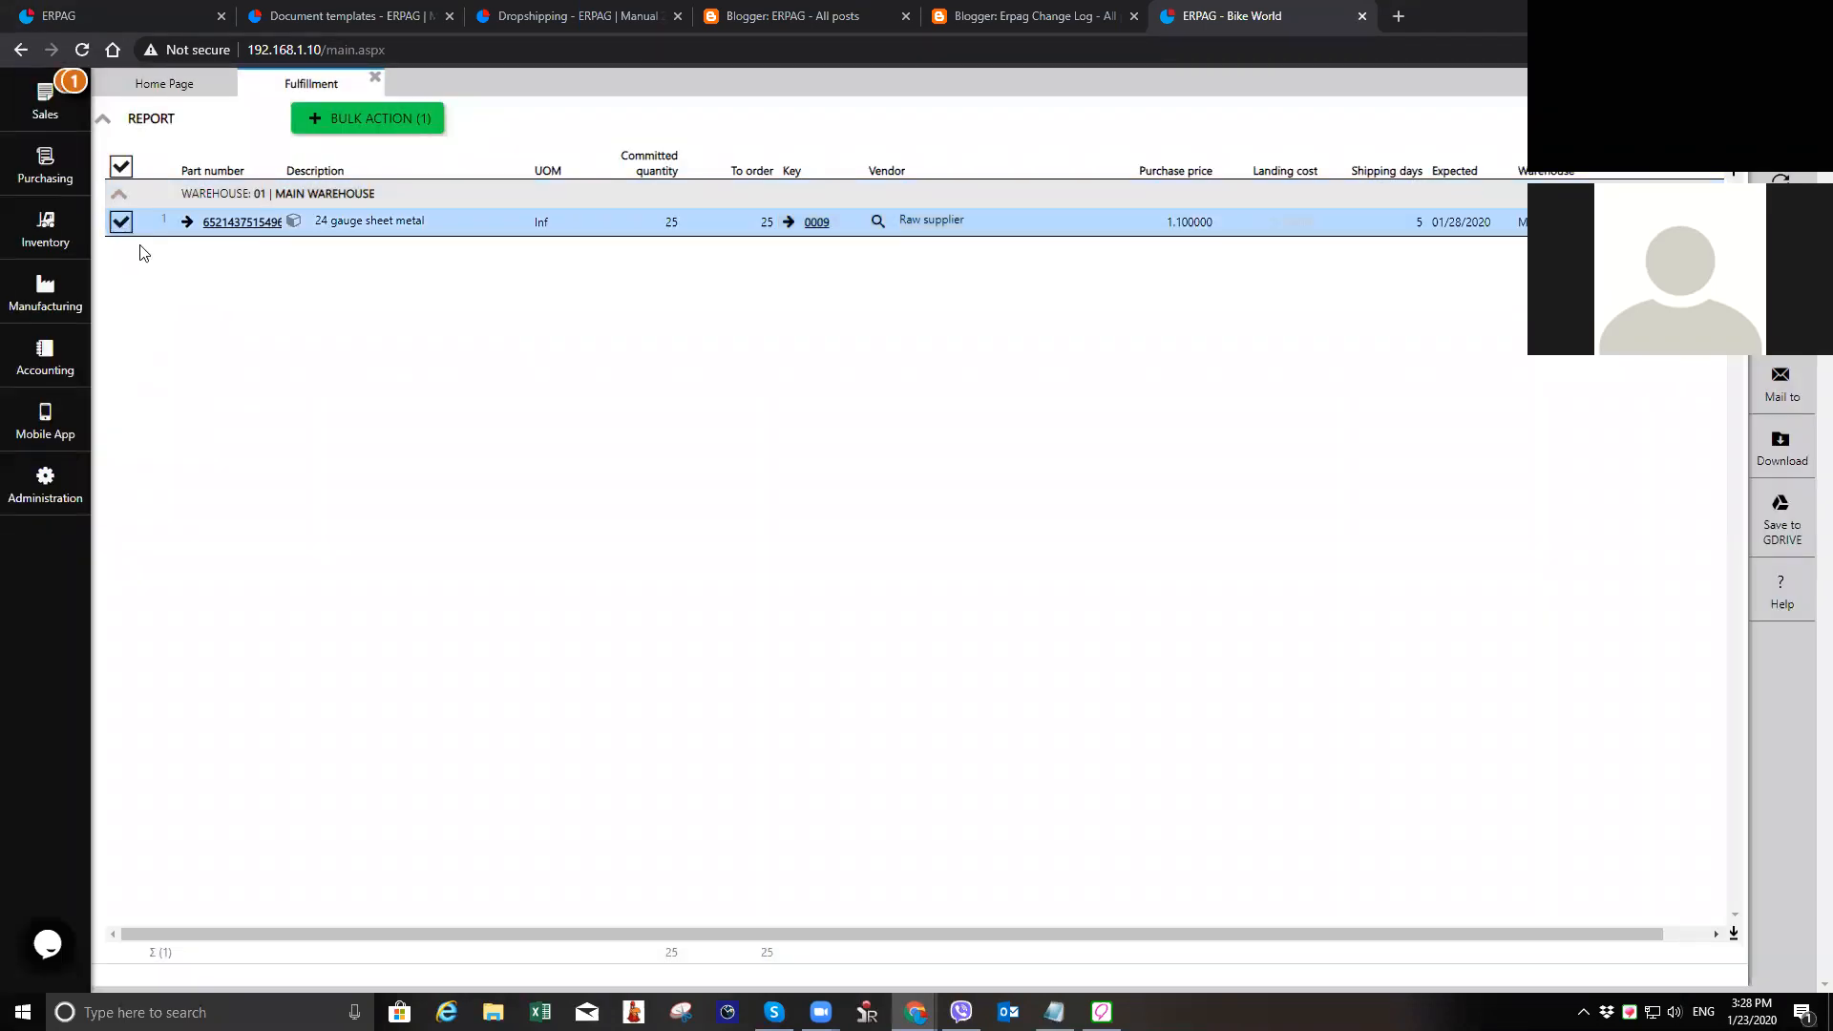
click(380, 121)
click(387, 151)
click(880, 581)
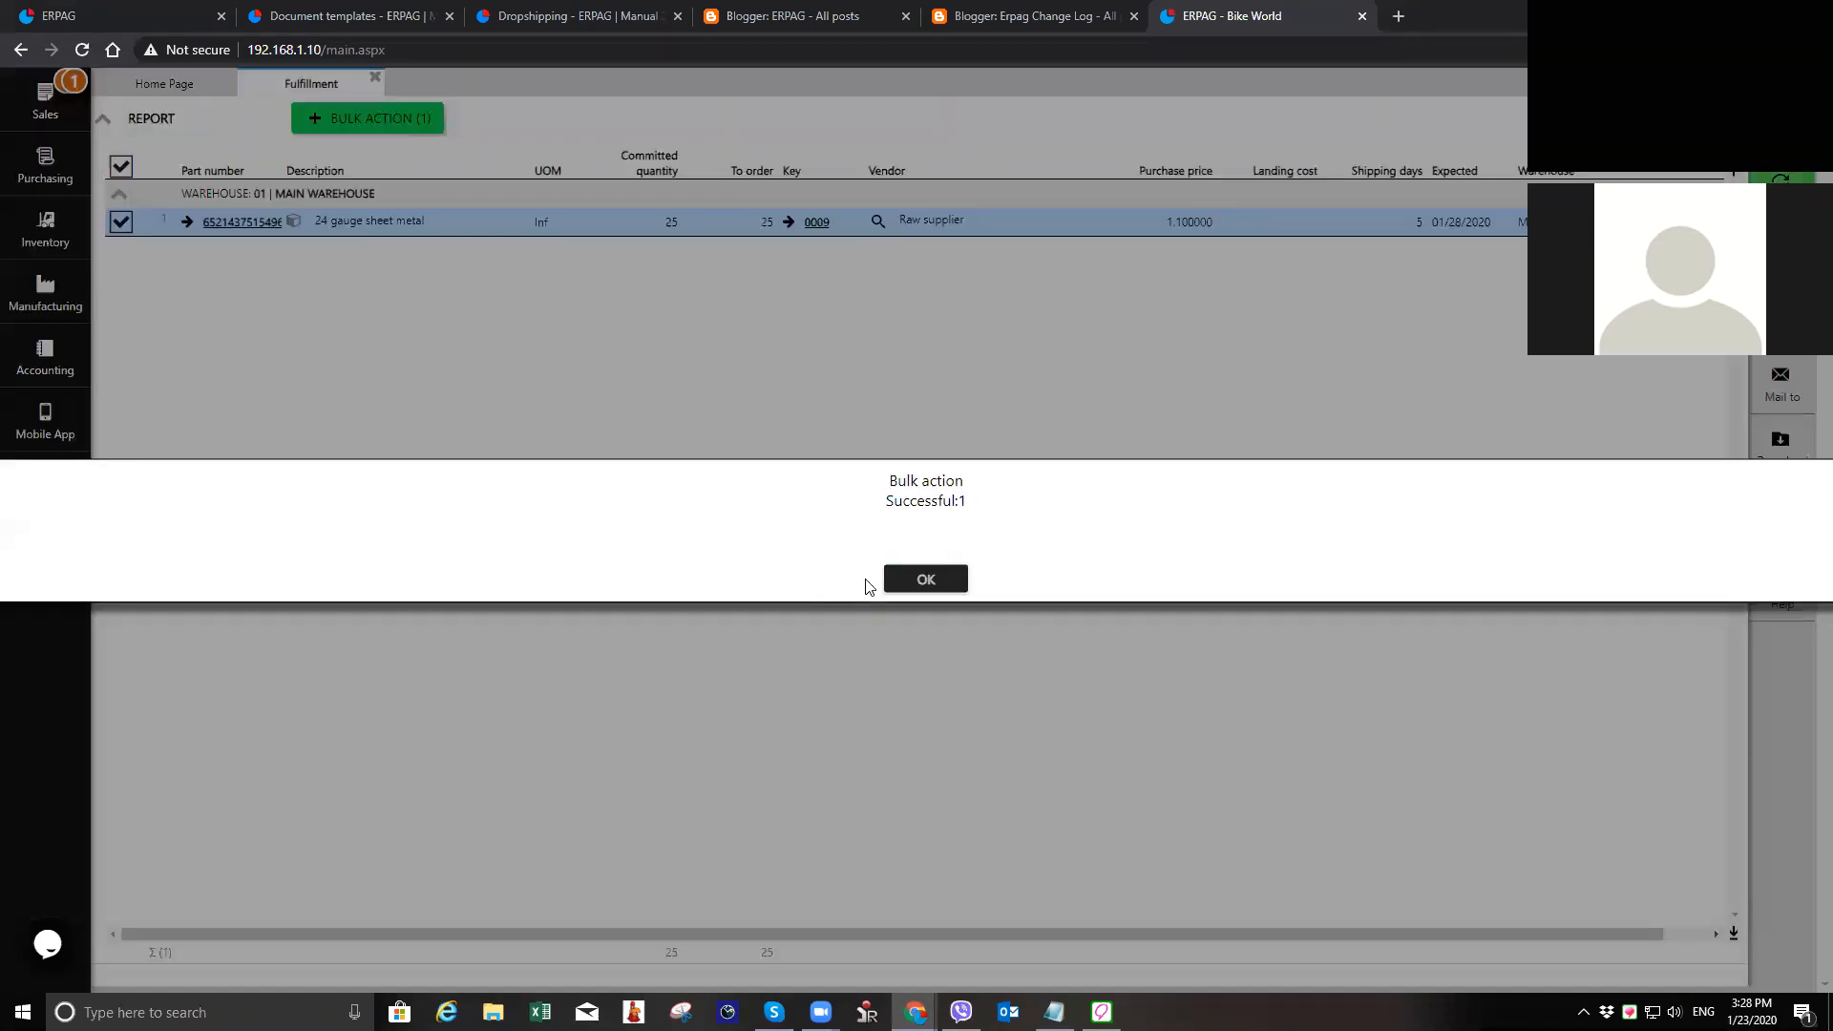
click(925, 579)
click(376, 78)
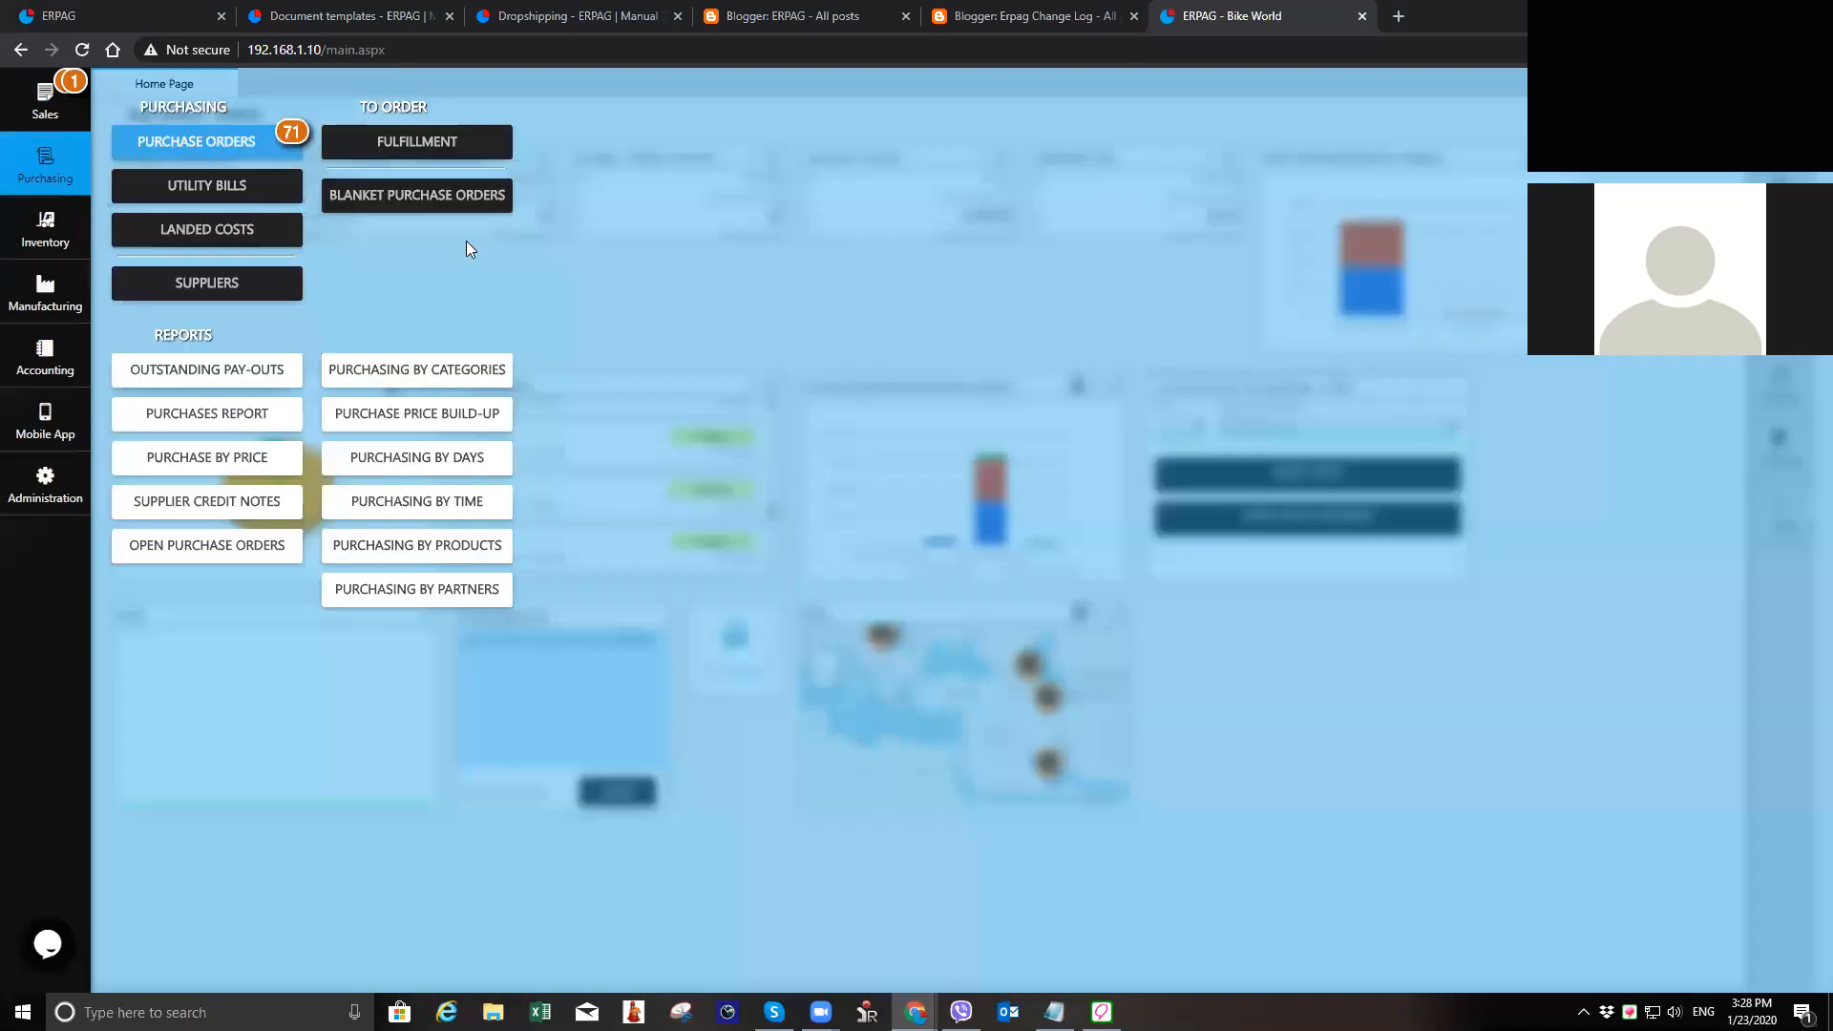
Step: Open the purchase orders list and view the newest purchase order for Raw supplier
click(201, 141)
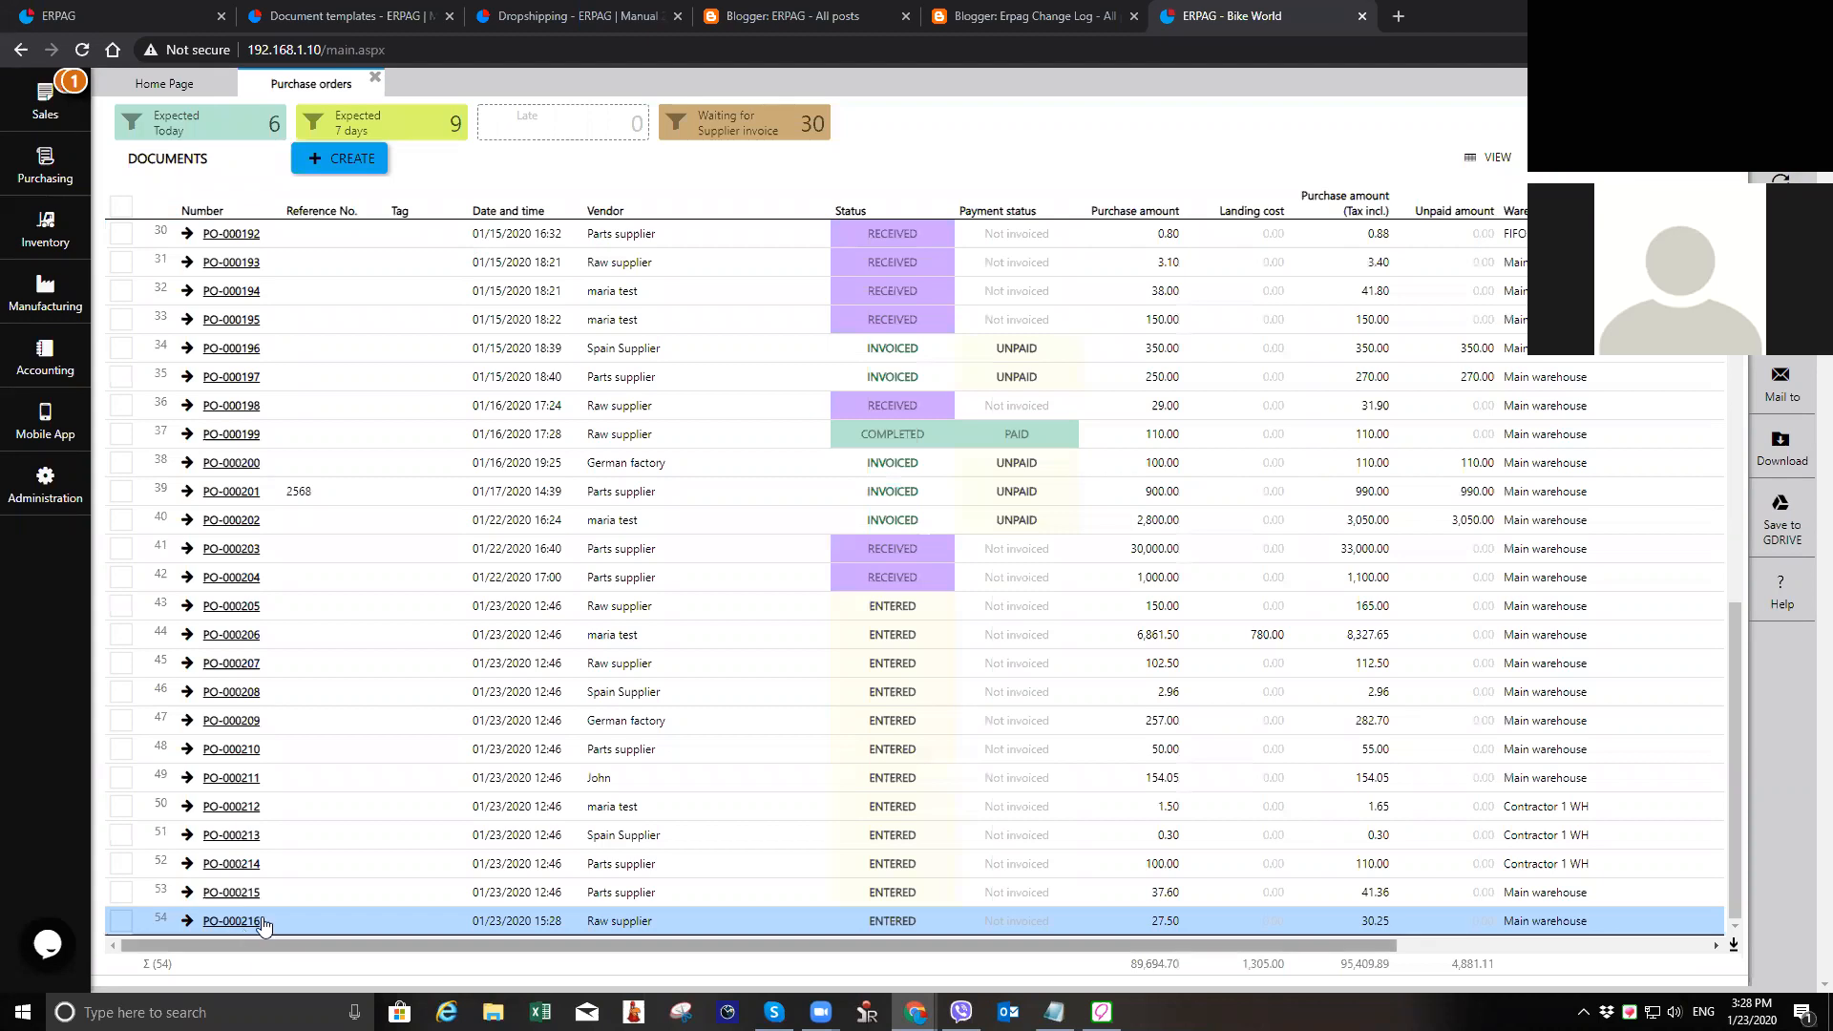
click(233, 921)
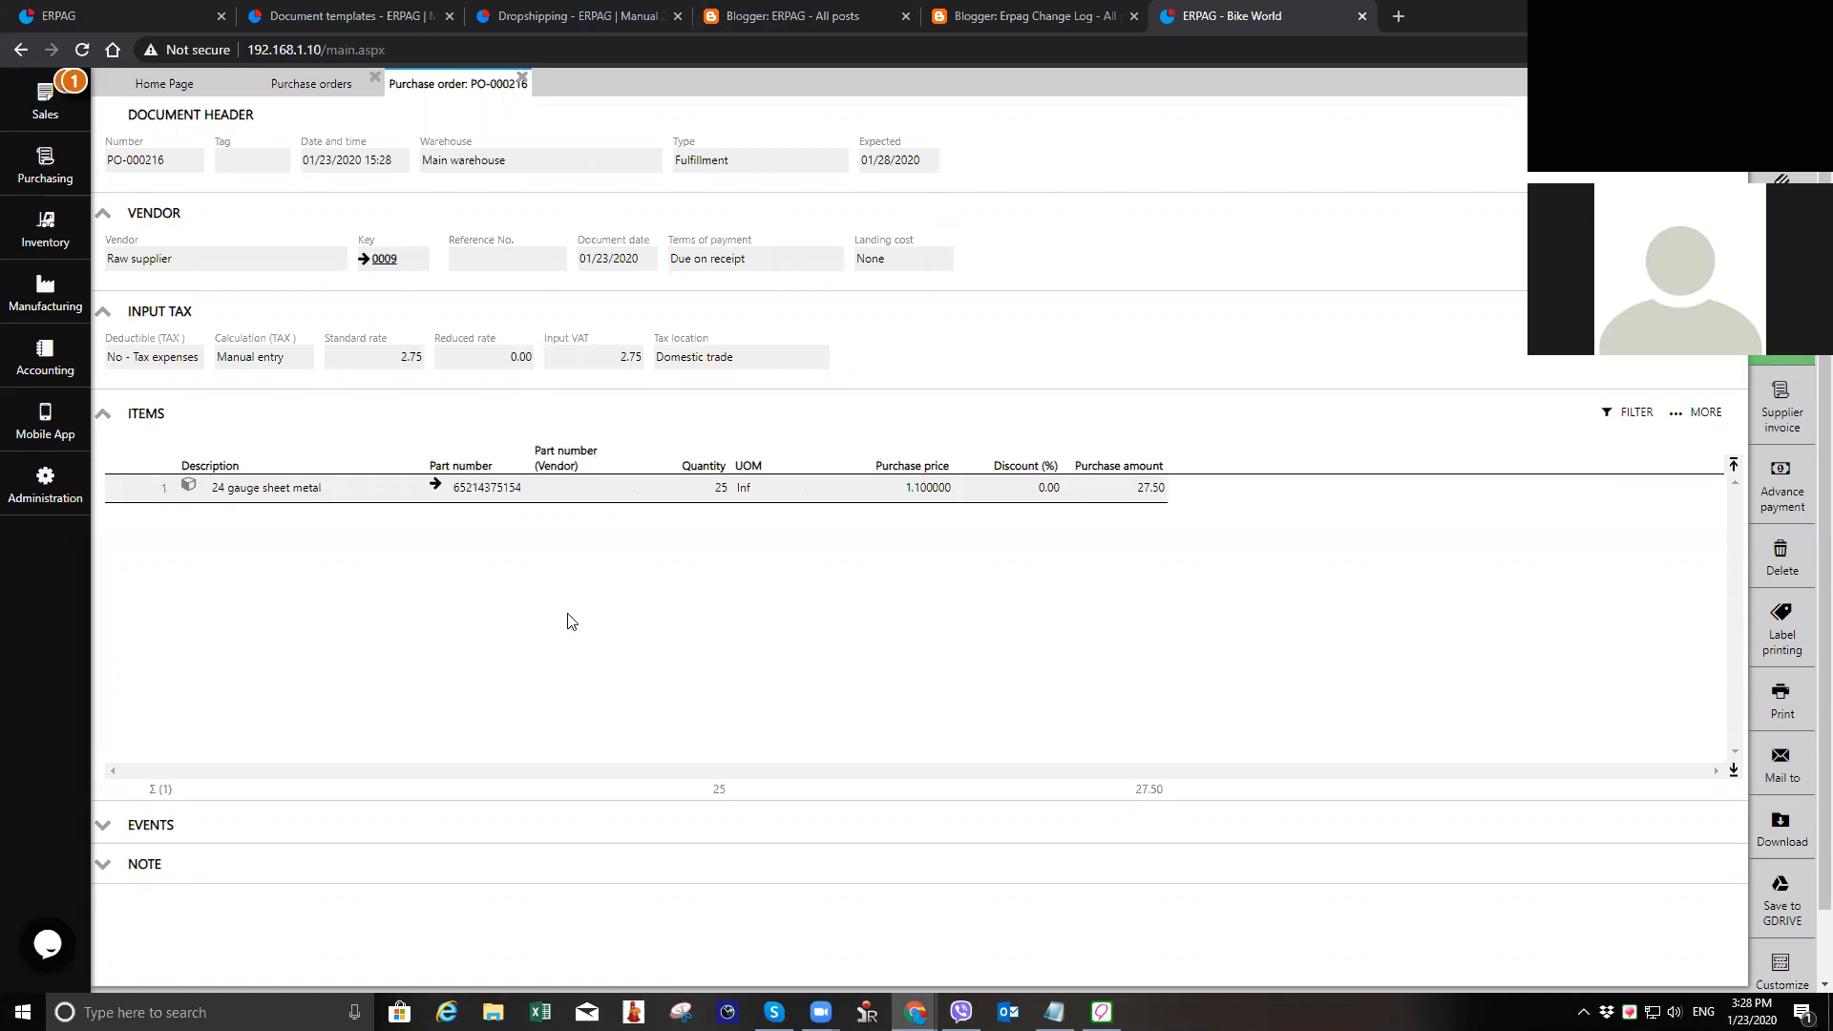
click(438, 489)
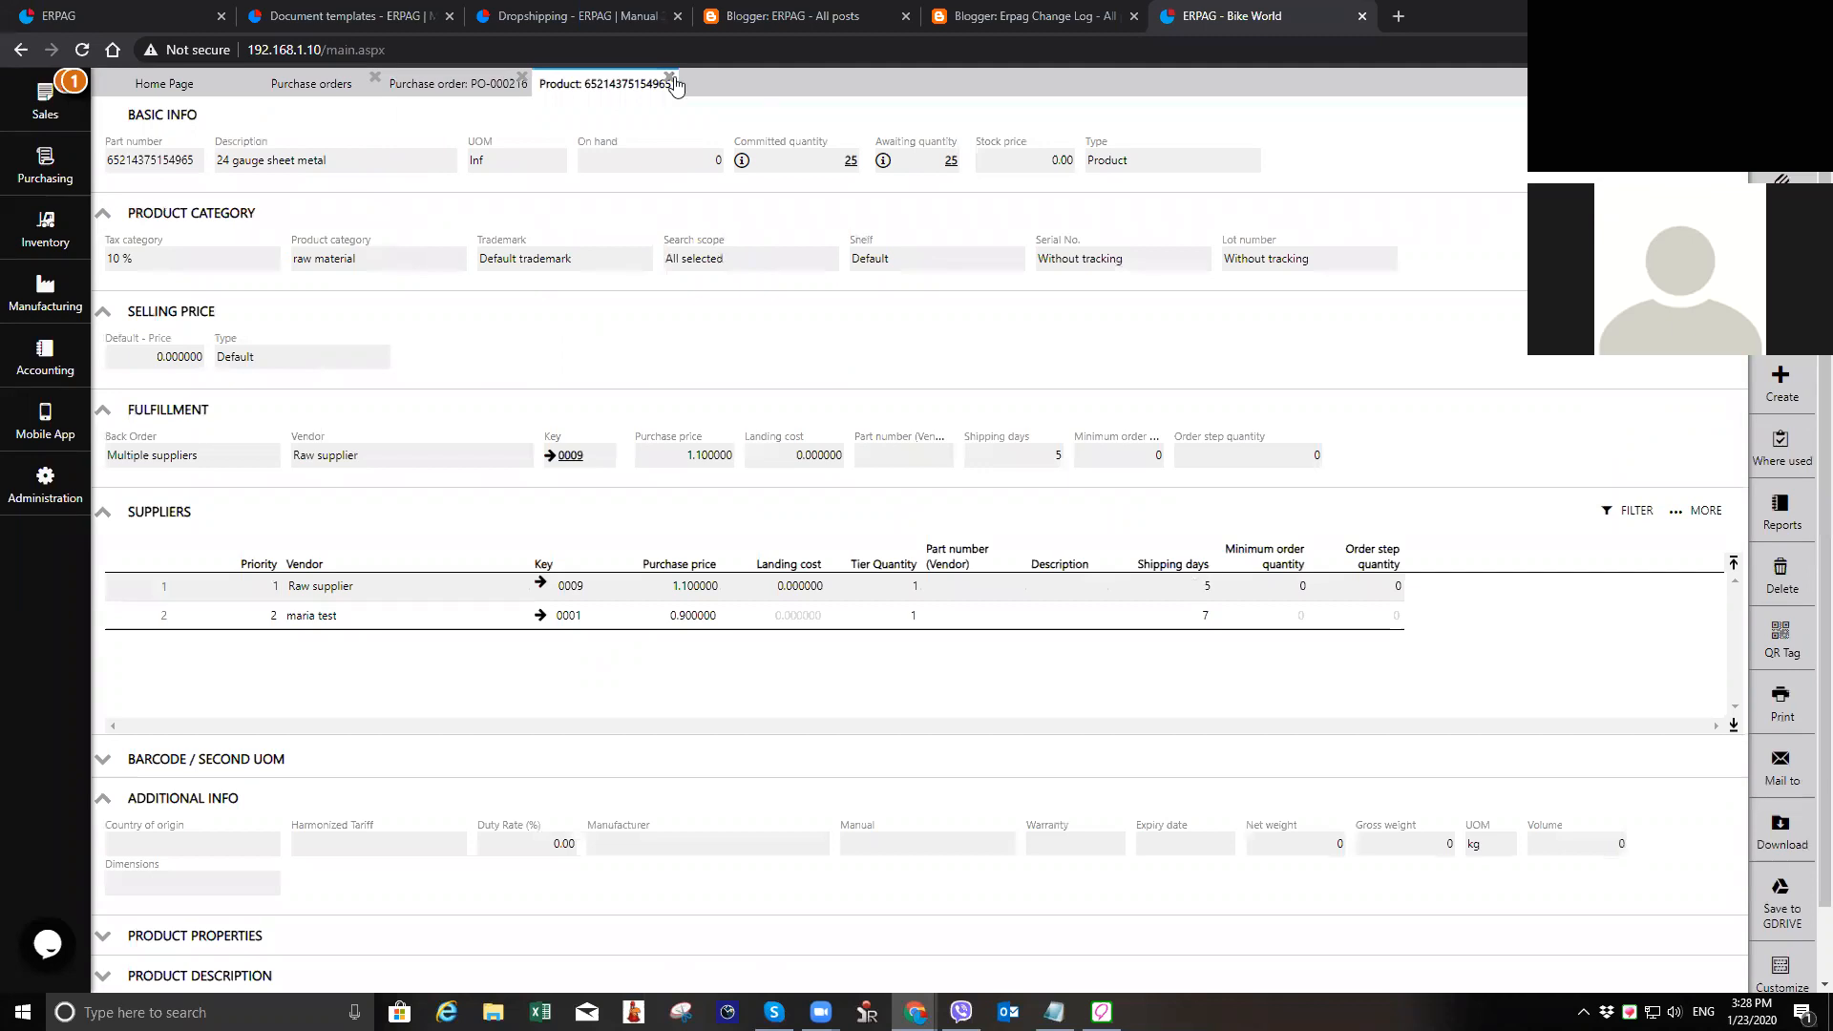
Step: Open the newest work order, for the Kaspian Avropa Klubu sales order, from the work orders list
click(8, 313)
click(237, 139)
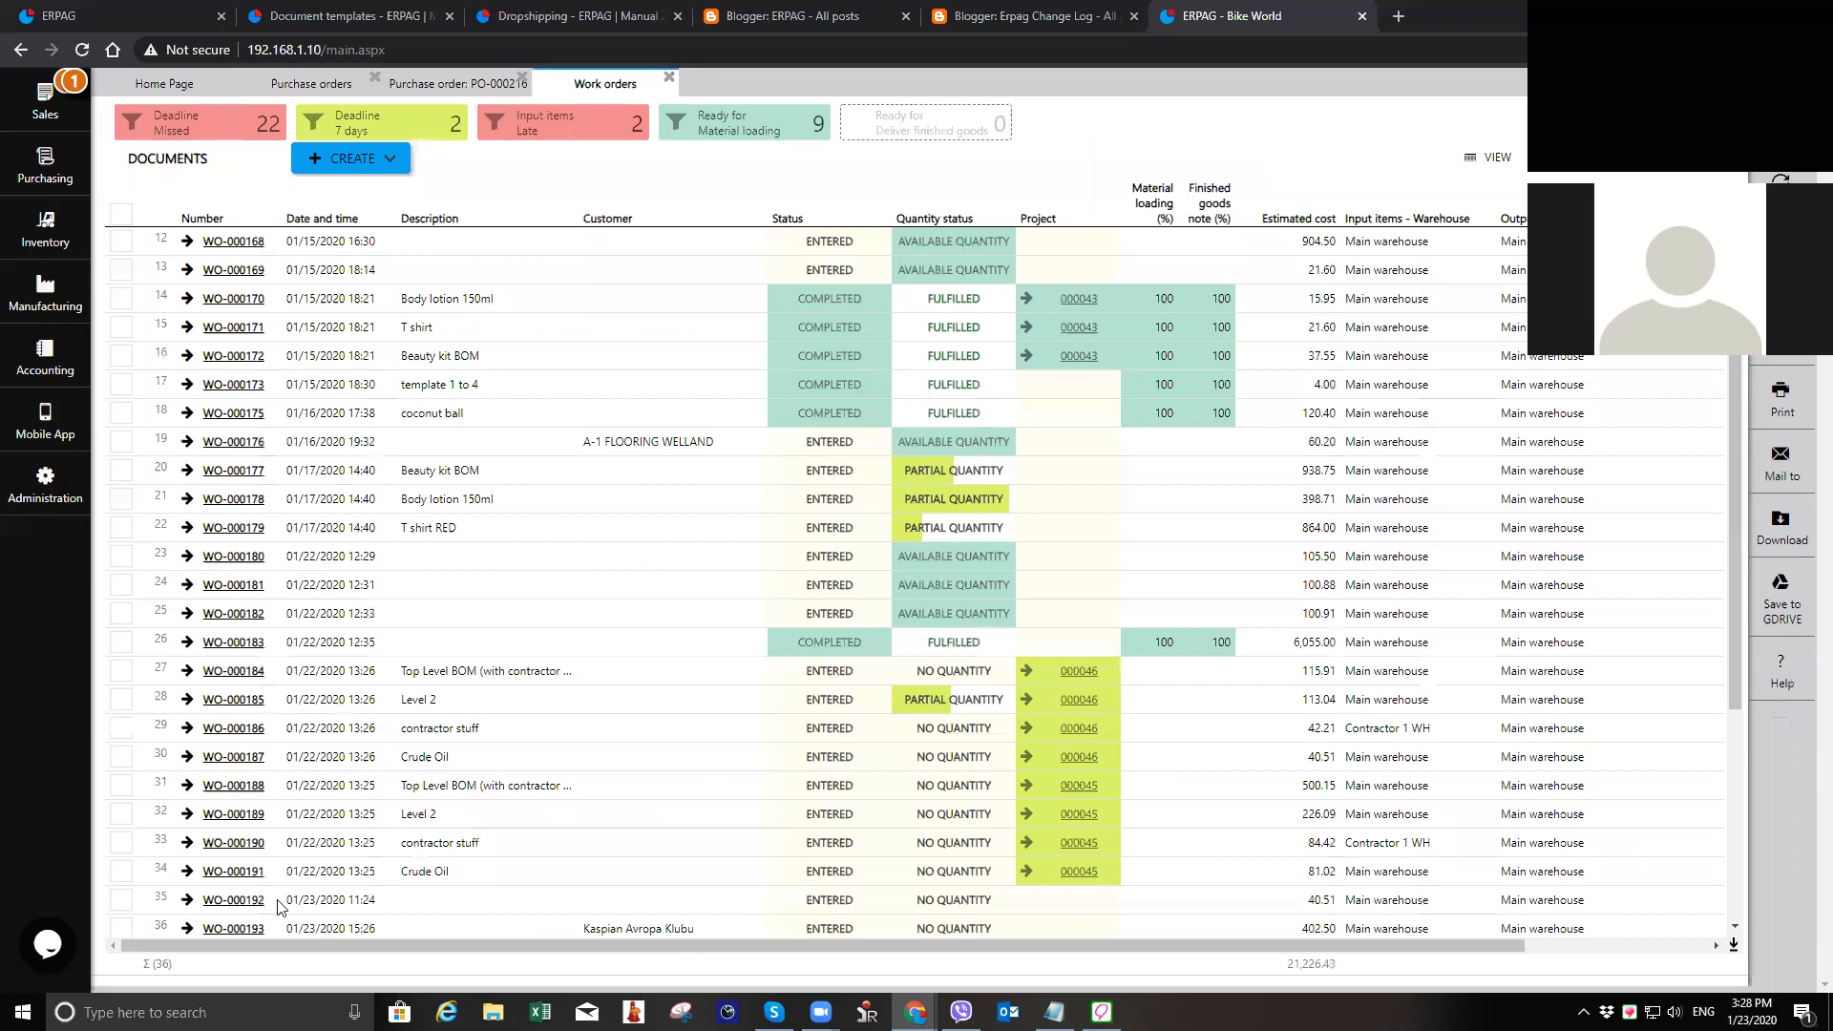
click(230, 928)
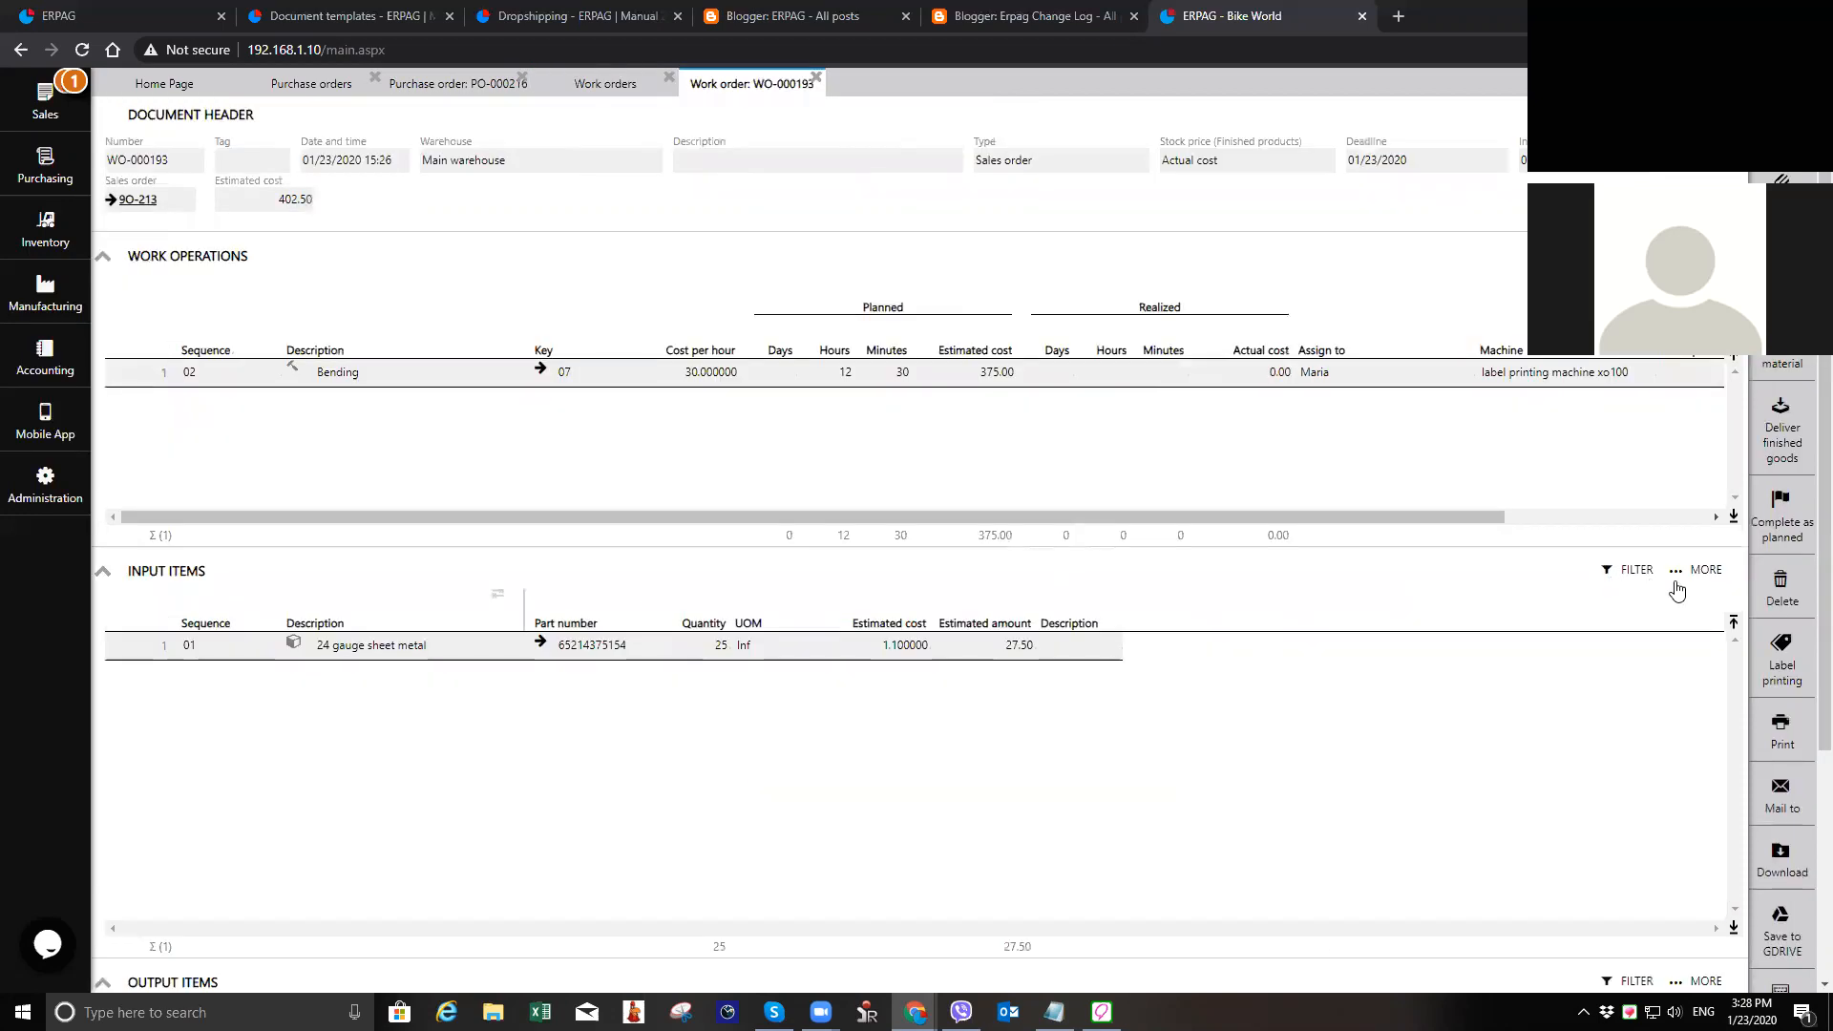
Step: Add the Expected column to the work order's input items table, save the column layout, and close the work order
click(1680, 570)
click(1634, 599)
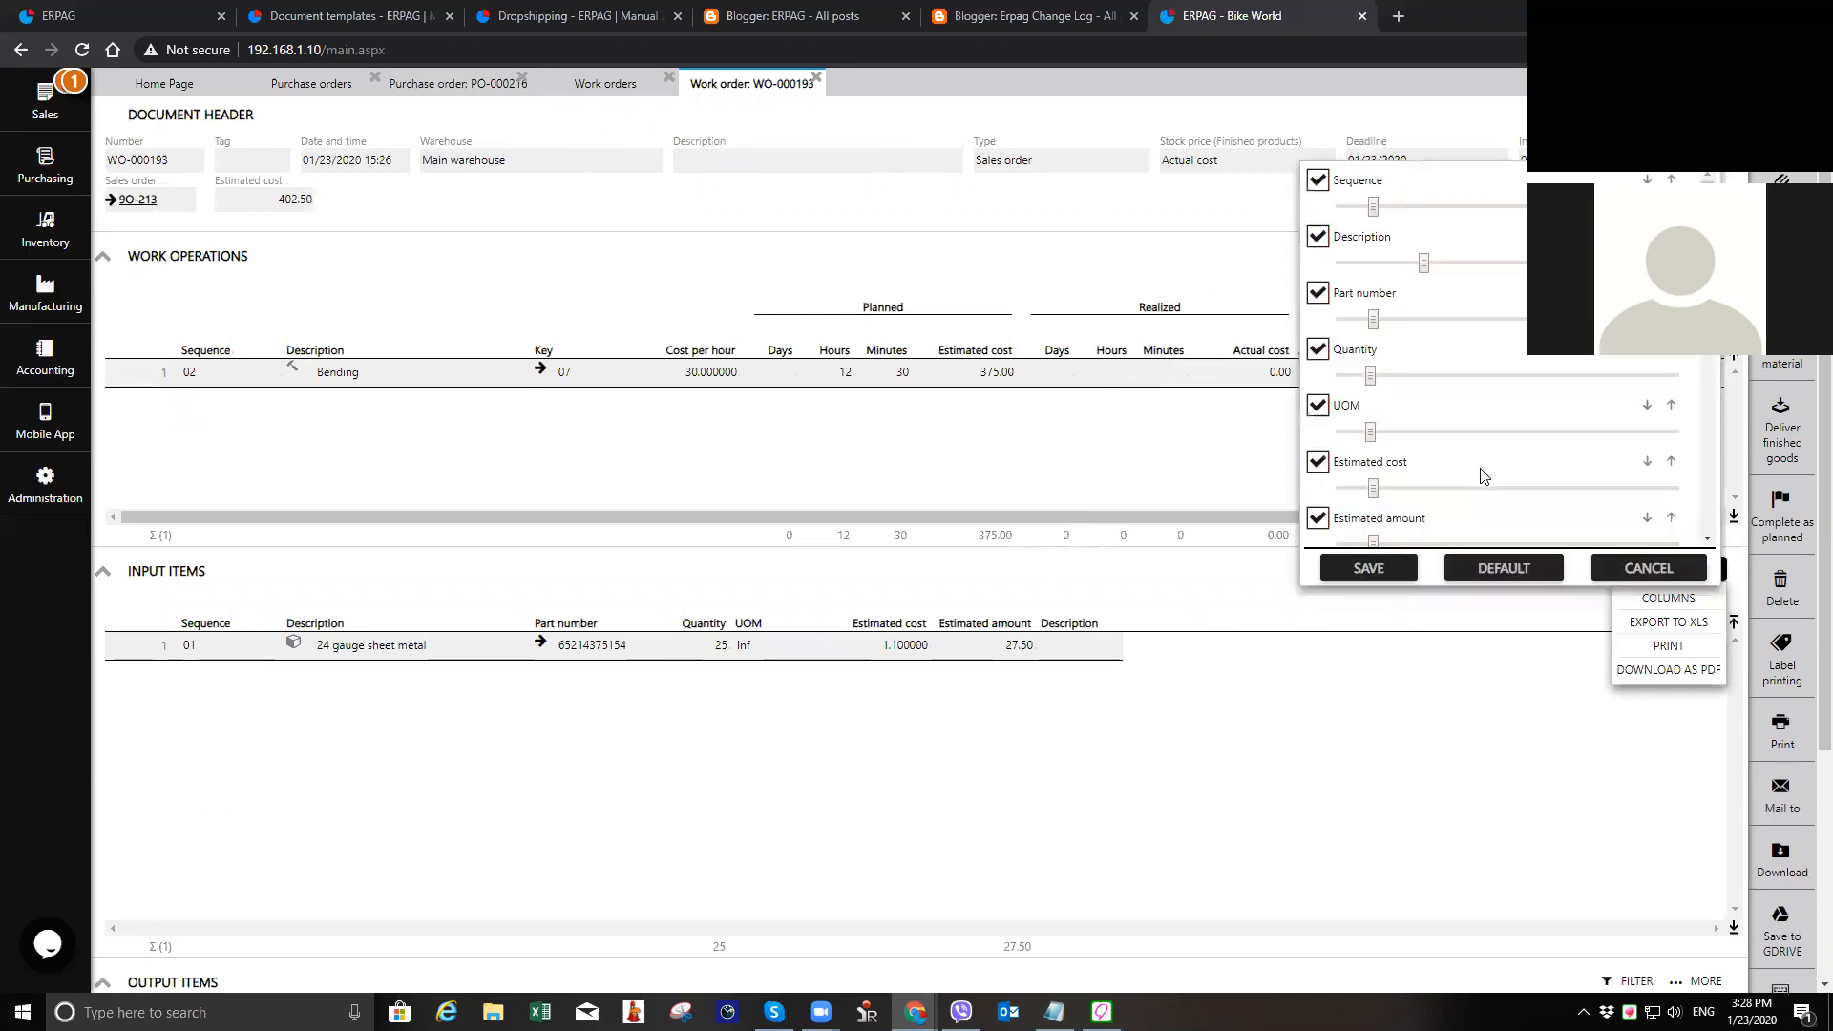
scroll(1483, 475, down, 3)
scroll(1367, 434, down, 1)
click(1317, 474)
click(1368, 569)
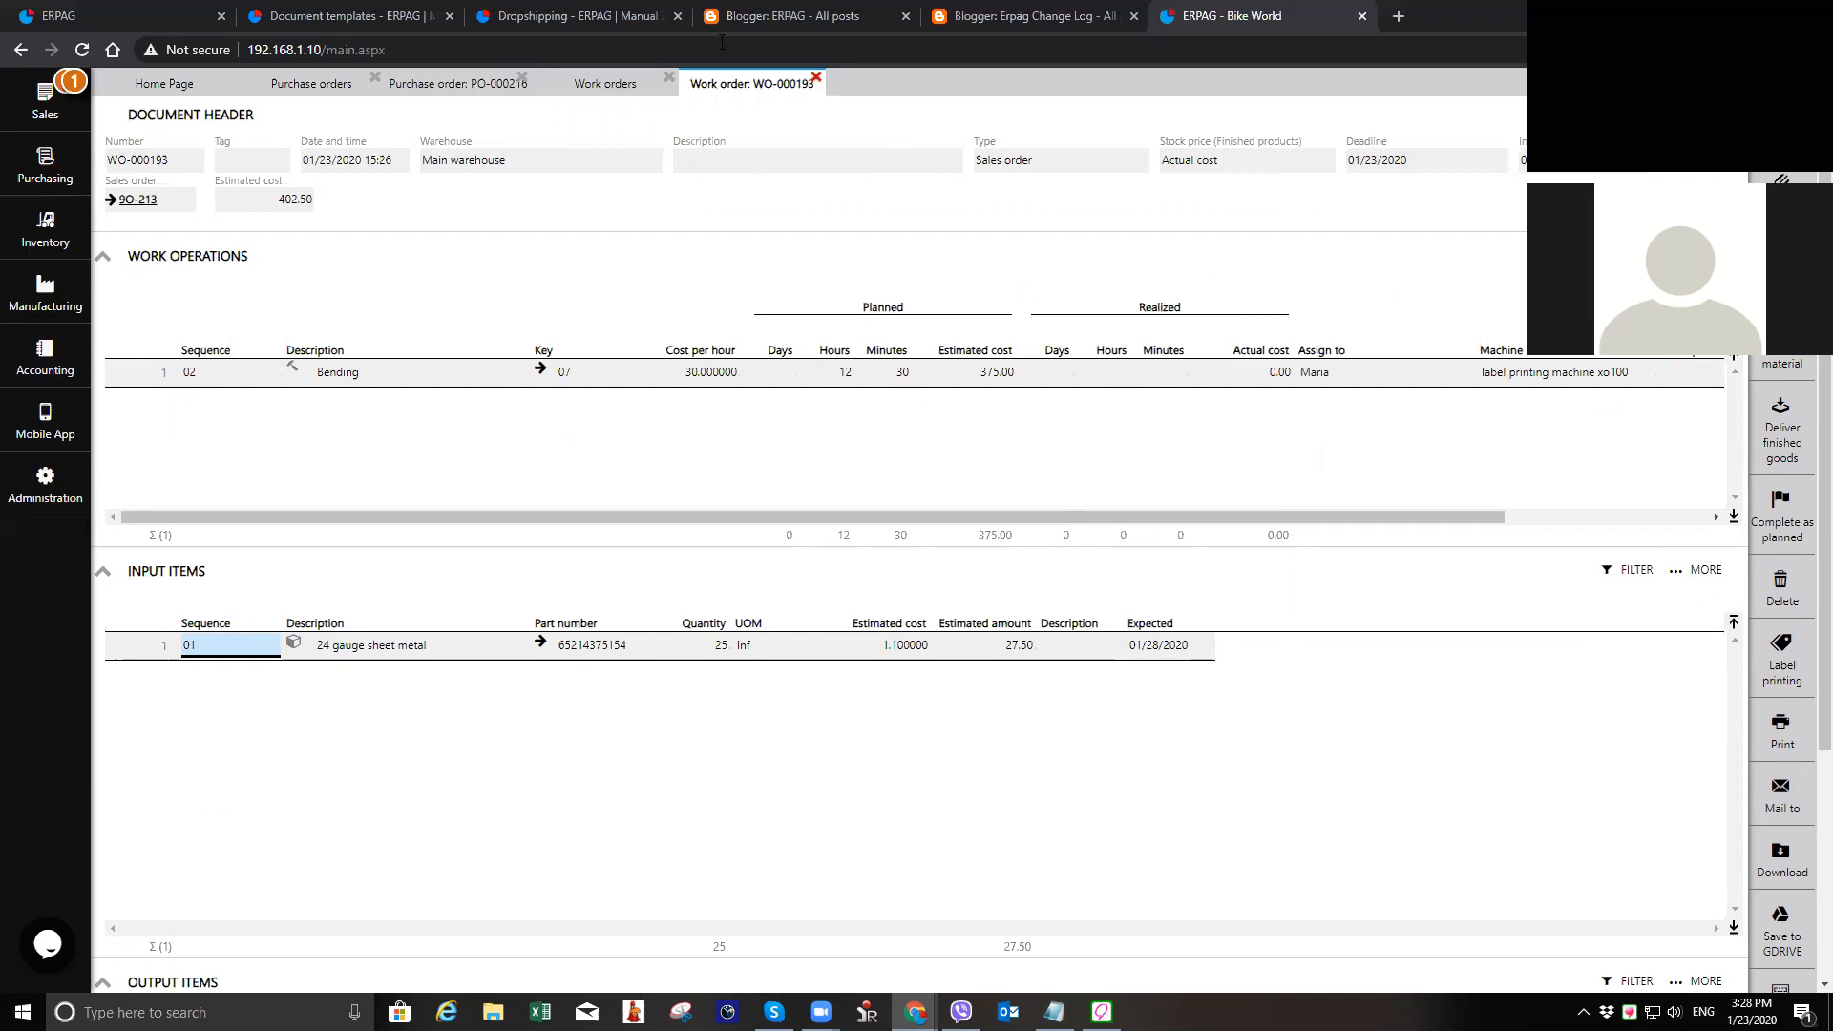
click(722, 108)
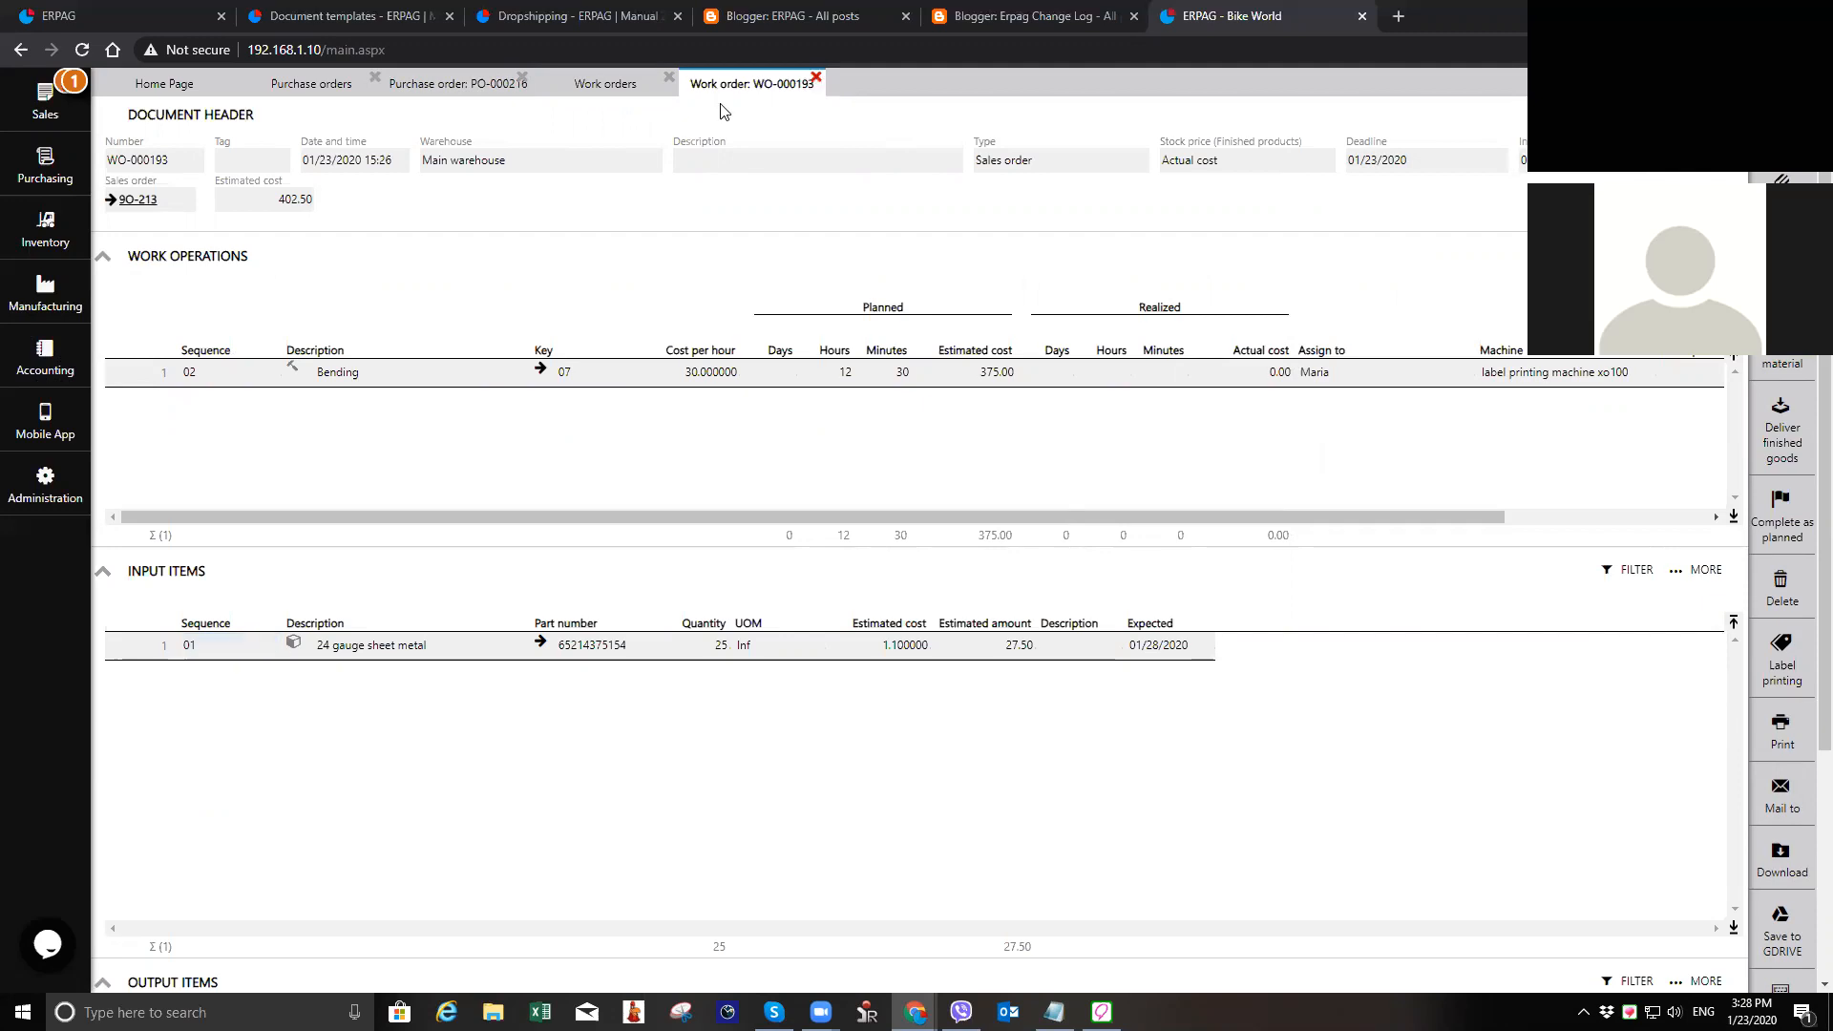
click(672, 80)
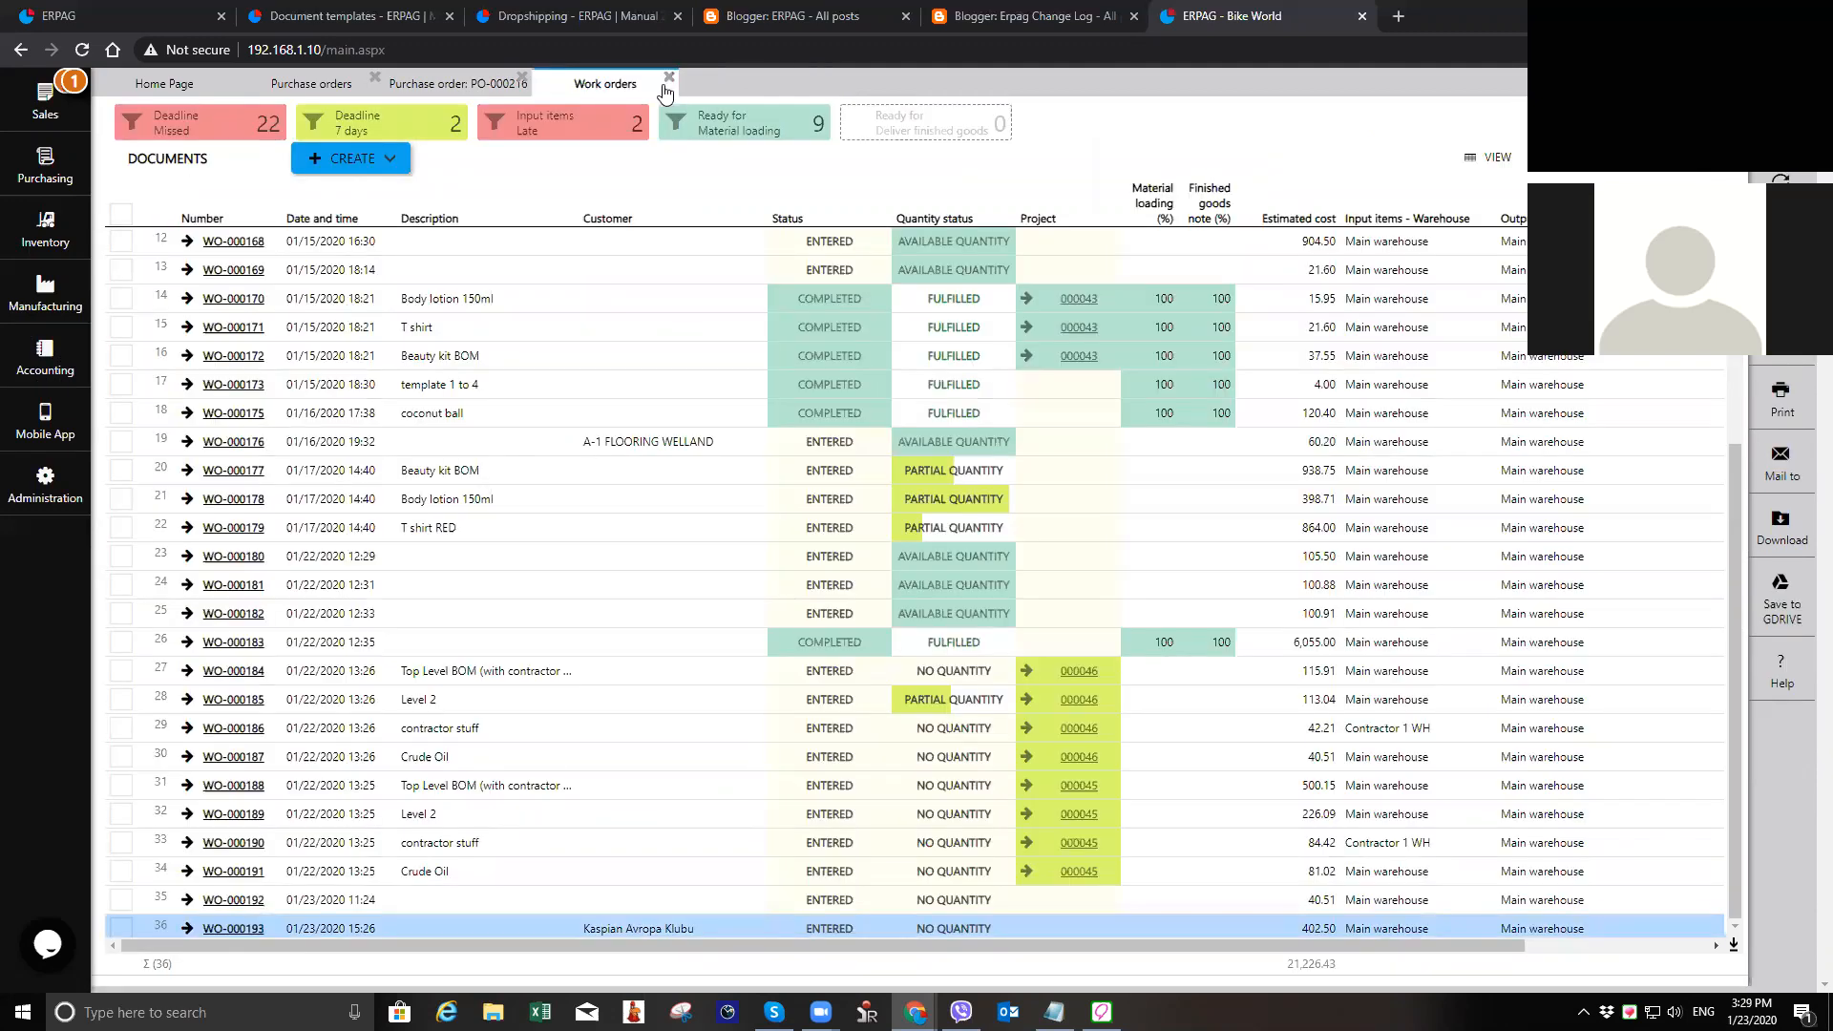
Step: Reopen the newest work order, examine the product page of its output item Finished product from 24 gauge, and return to the work order
click(253, 931)
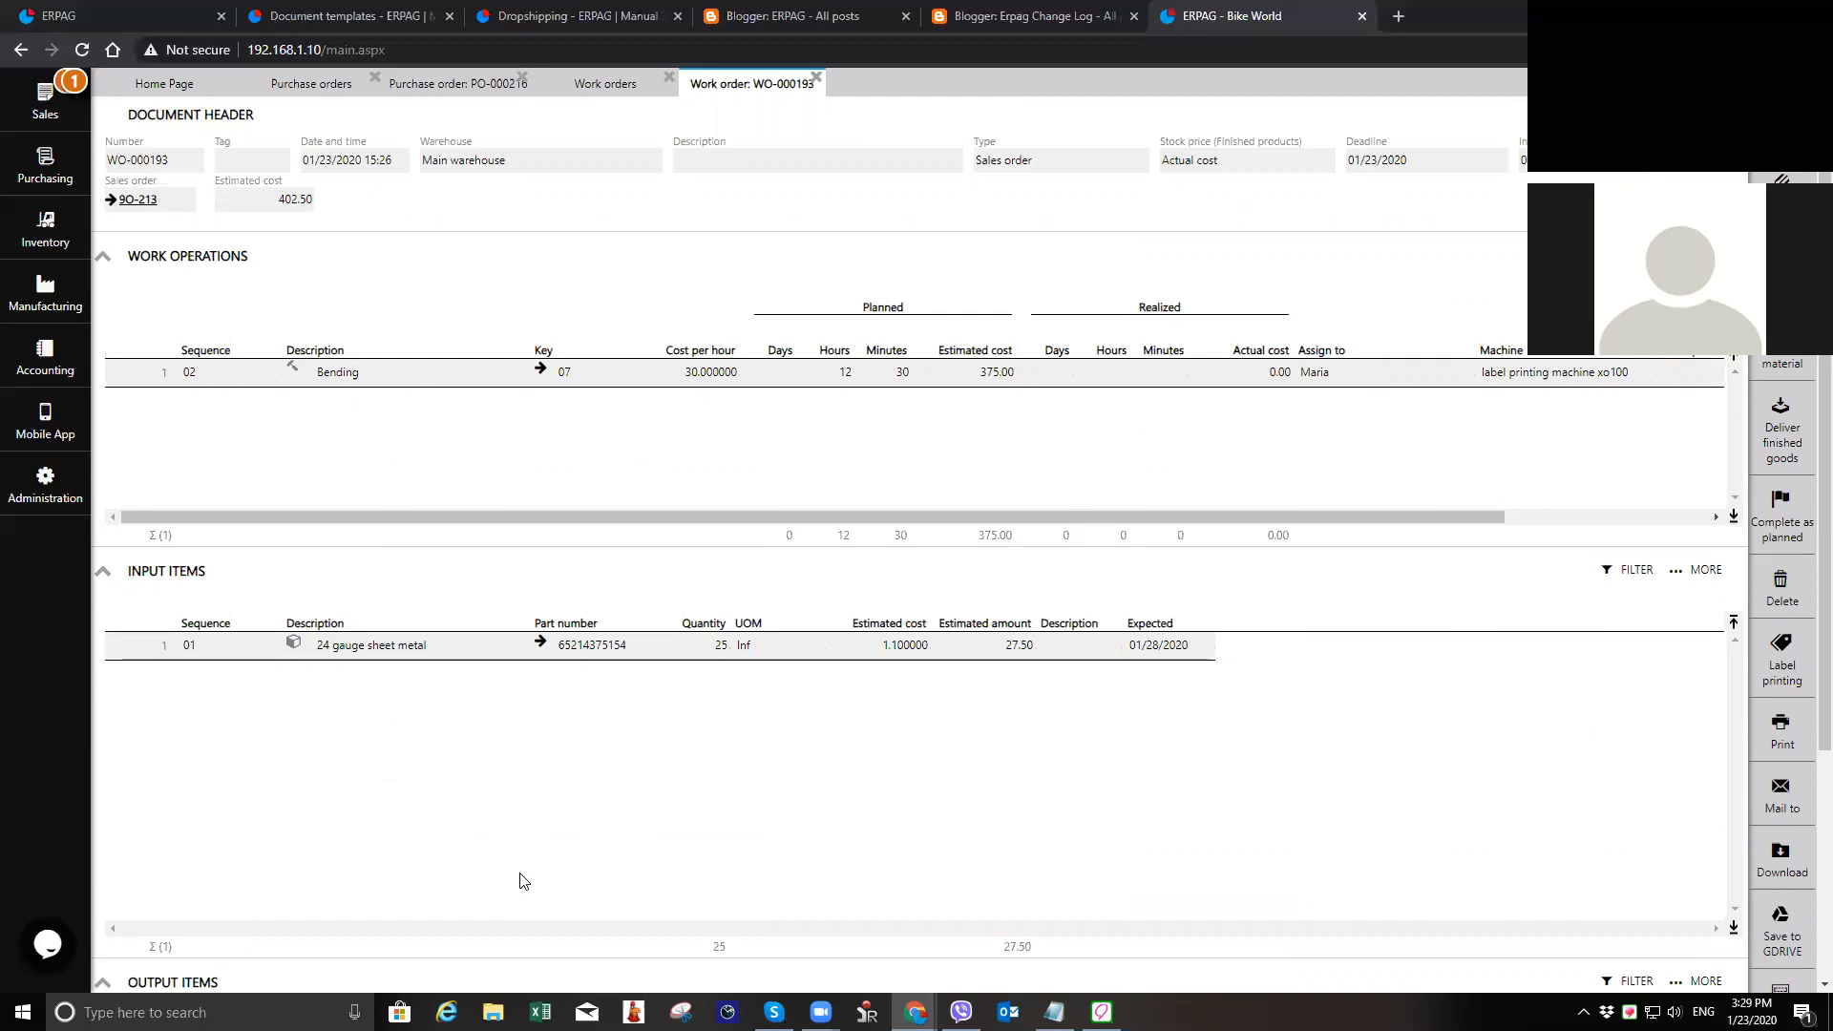
scroll(605, 616, down, 3)
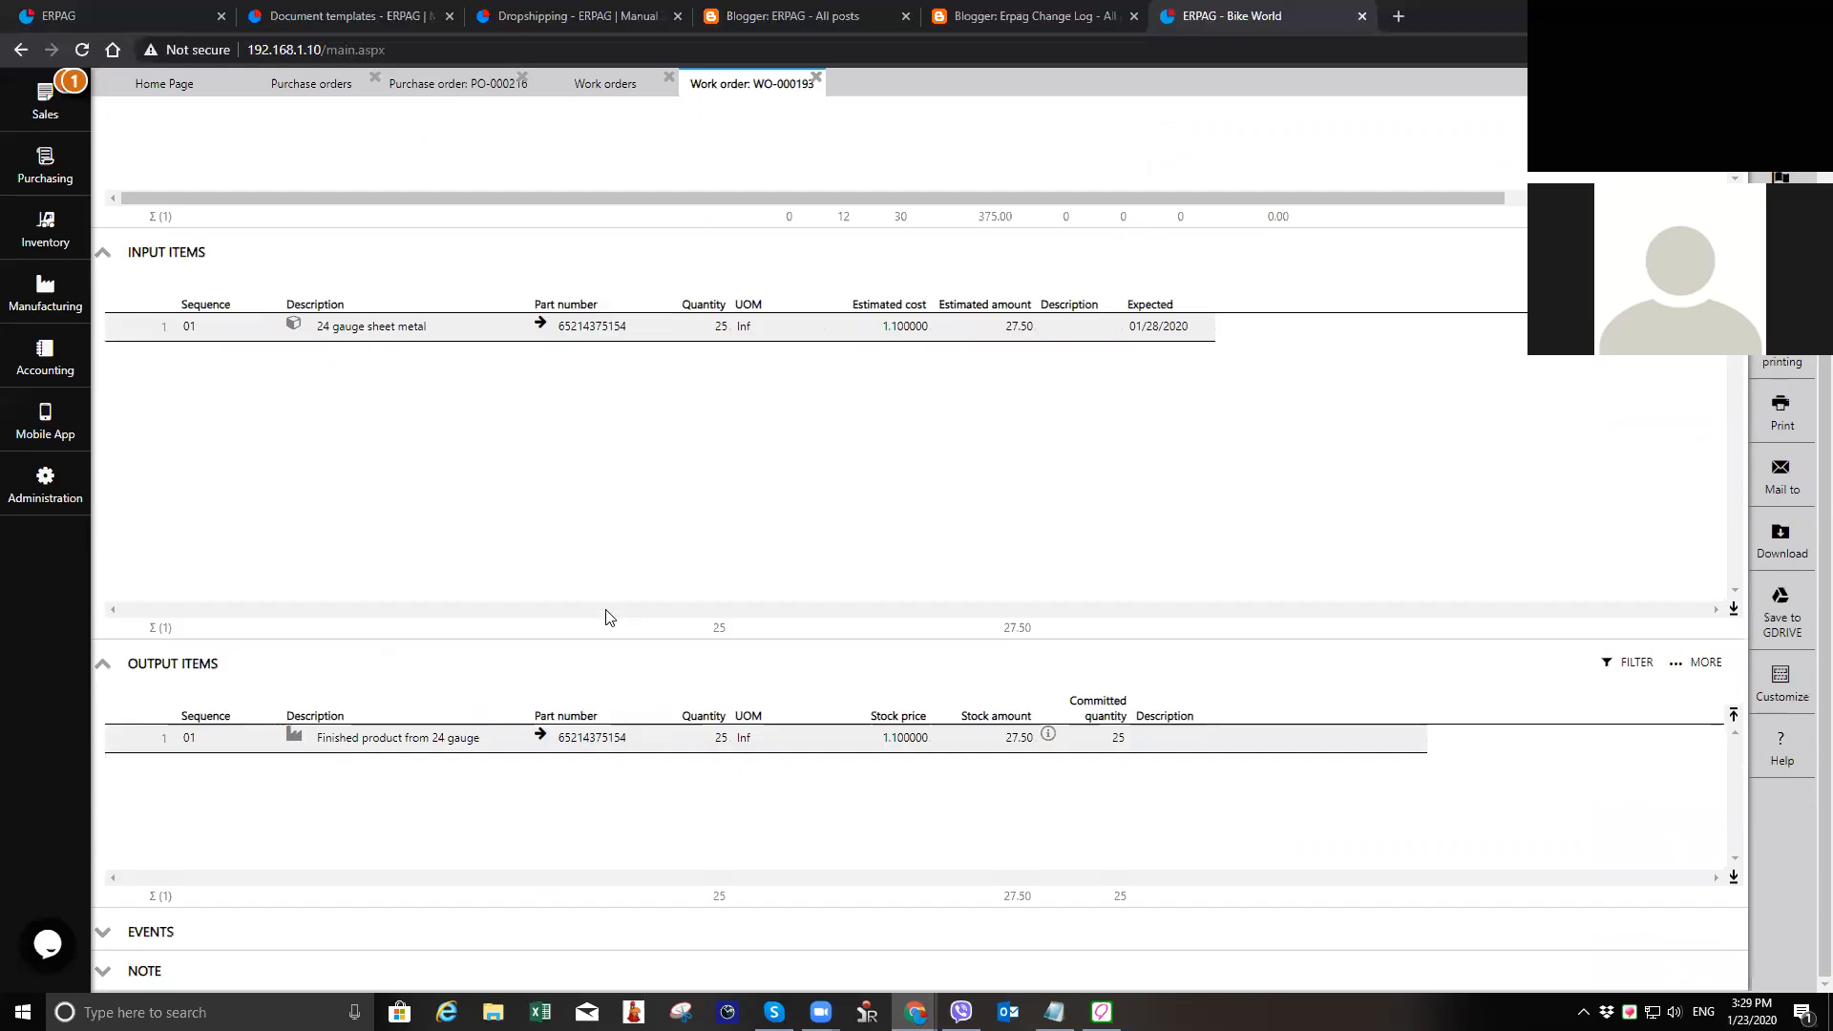
click(539, 737)
scroll(433, 730, down, 1)
scroll(336, 914, down, 1)
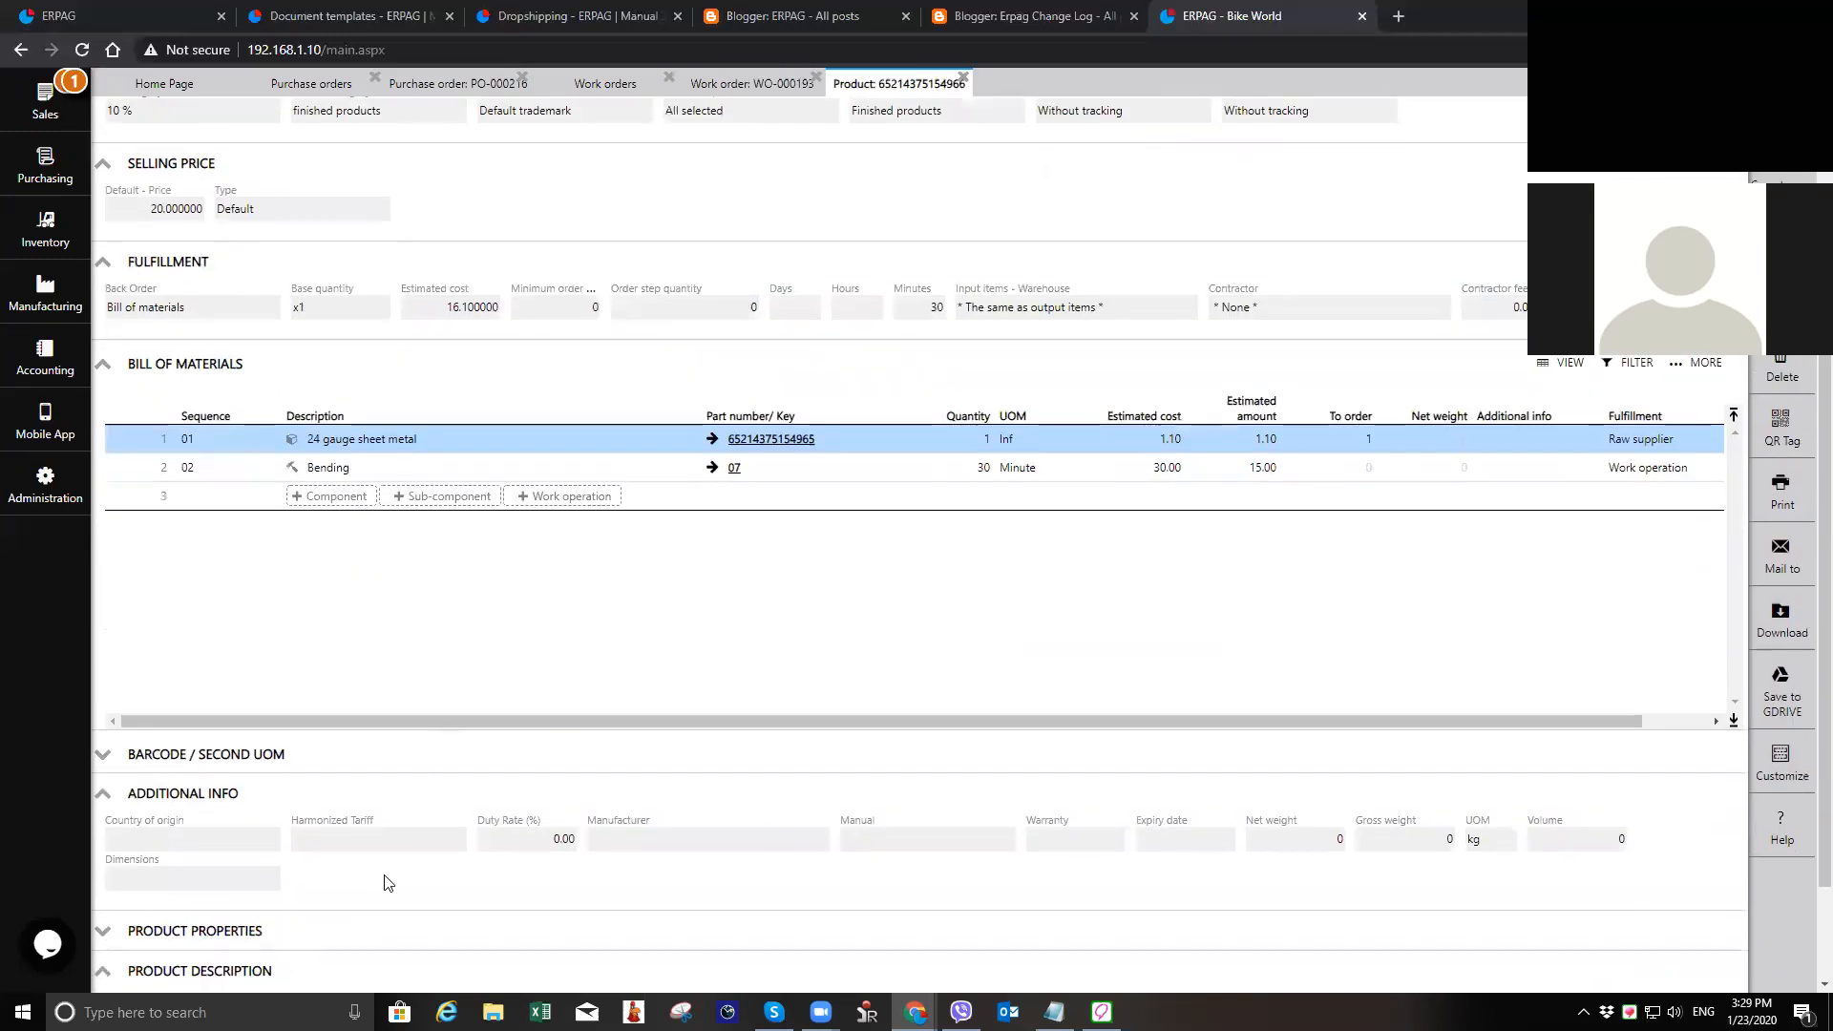
scroll(281, 919, down, 2)
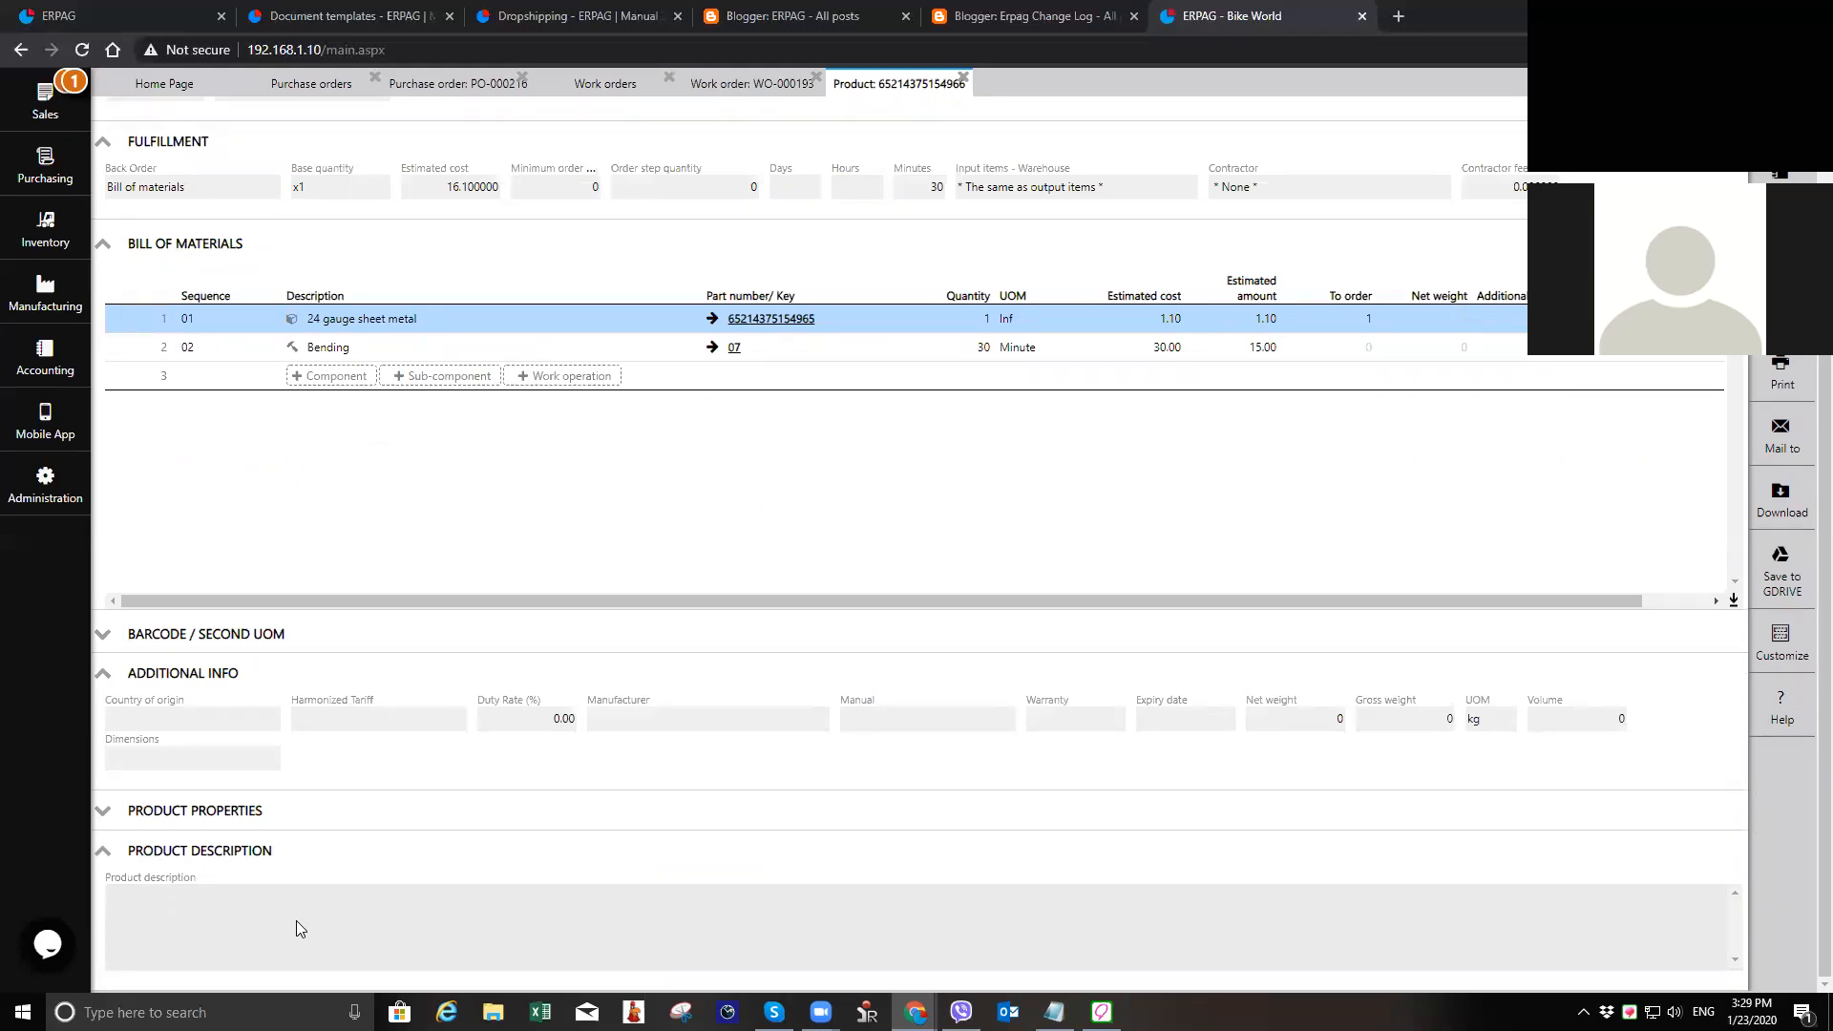
scroll(335, 655, up, 3)
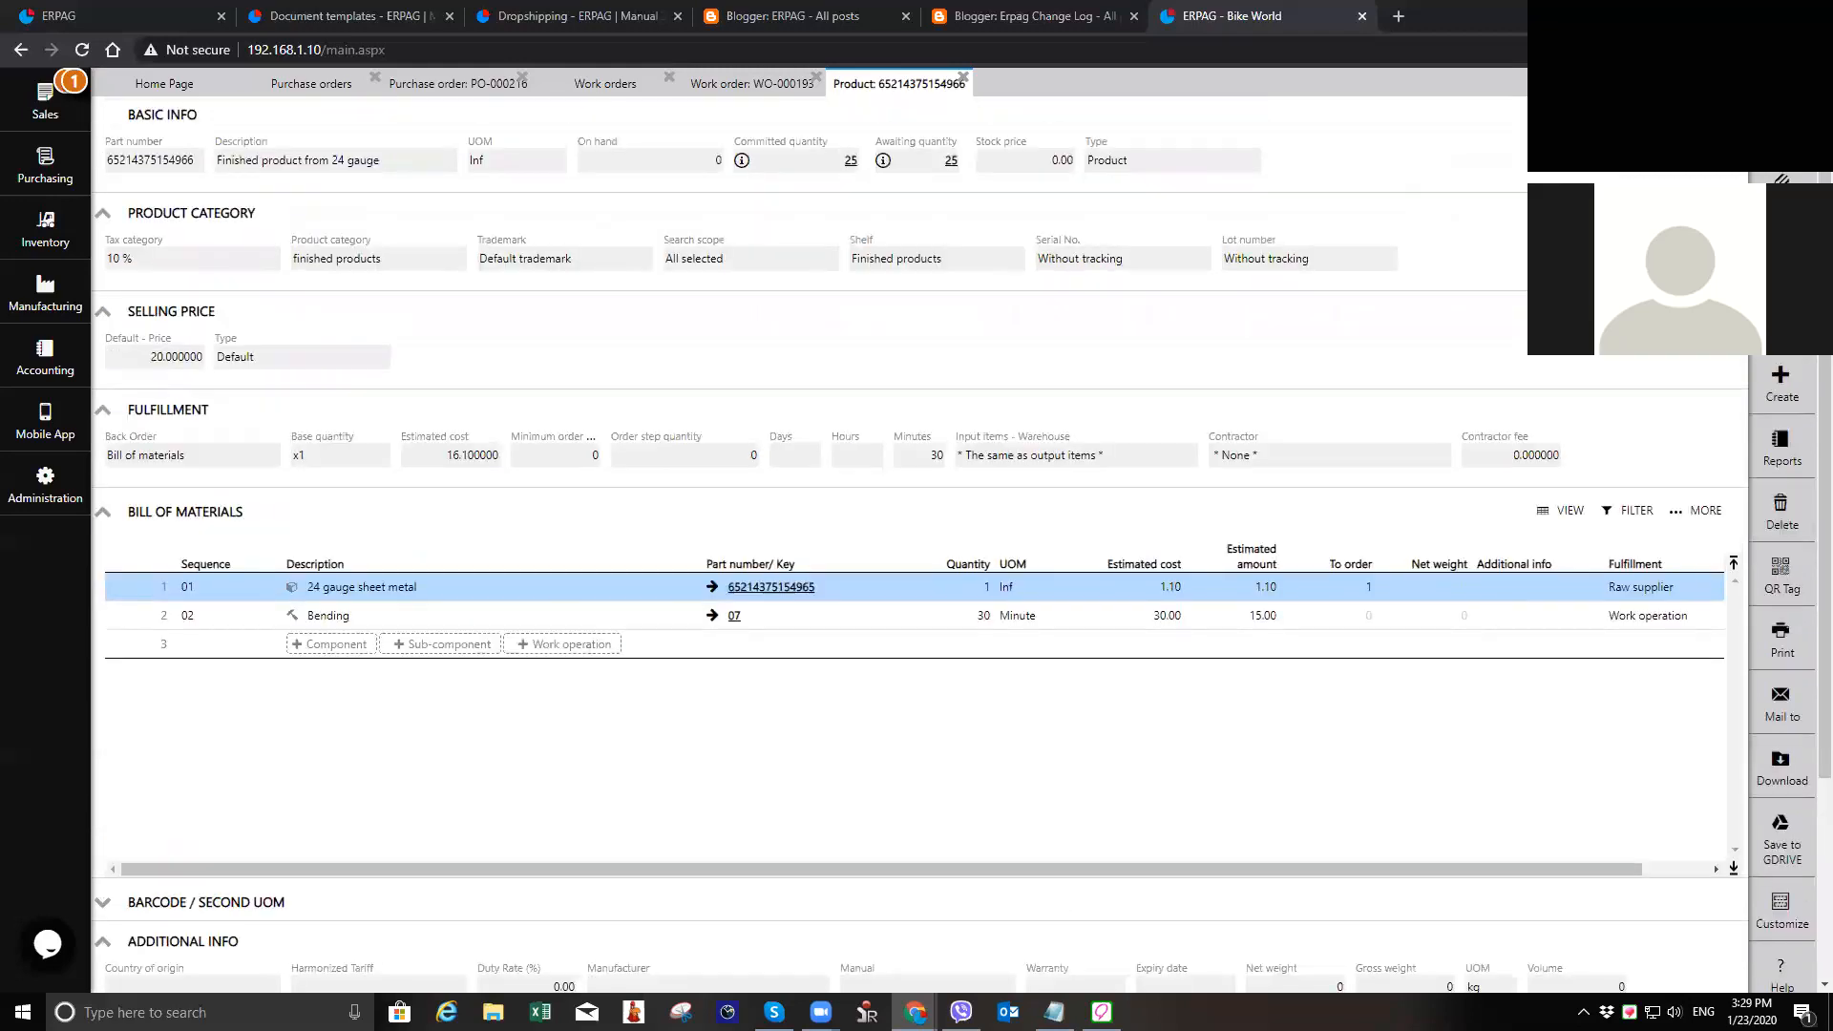
key(Escape)
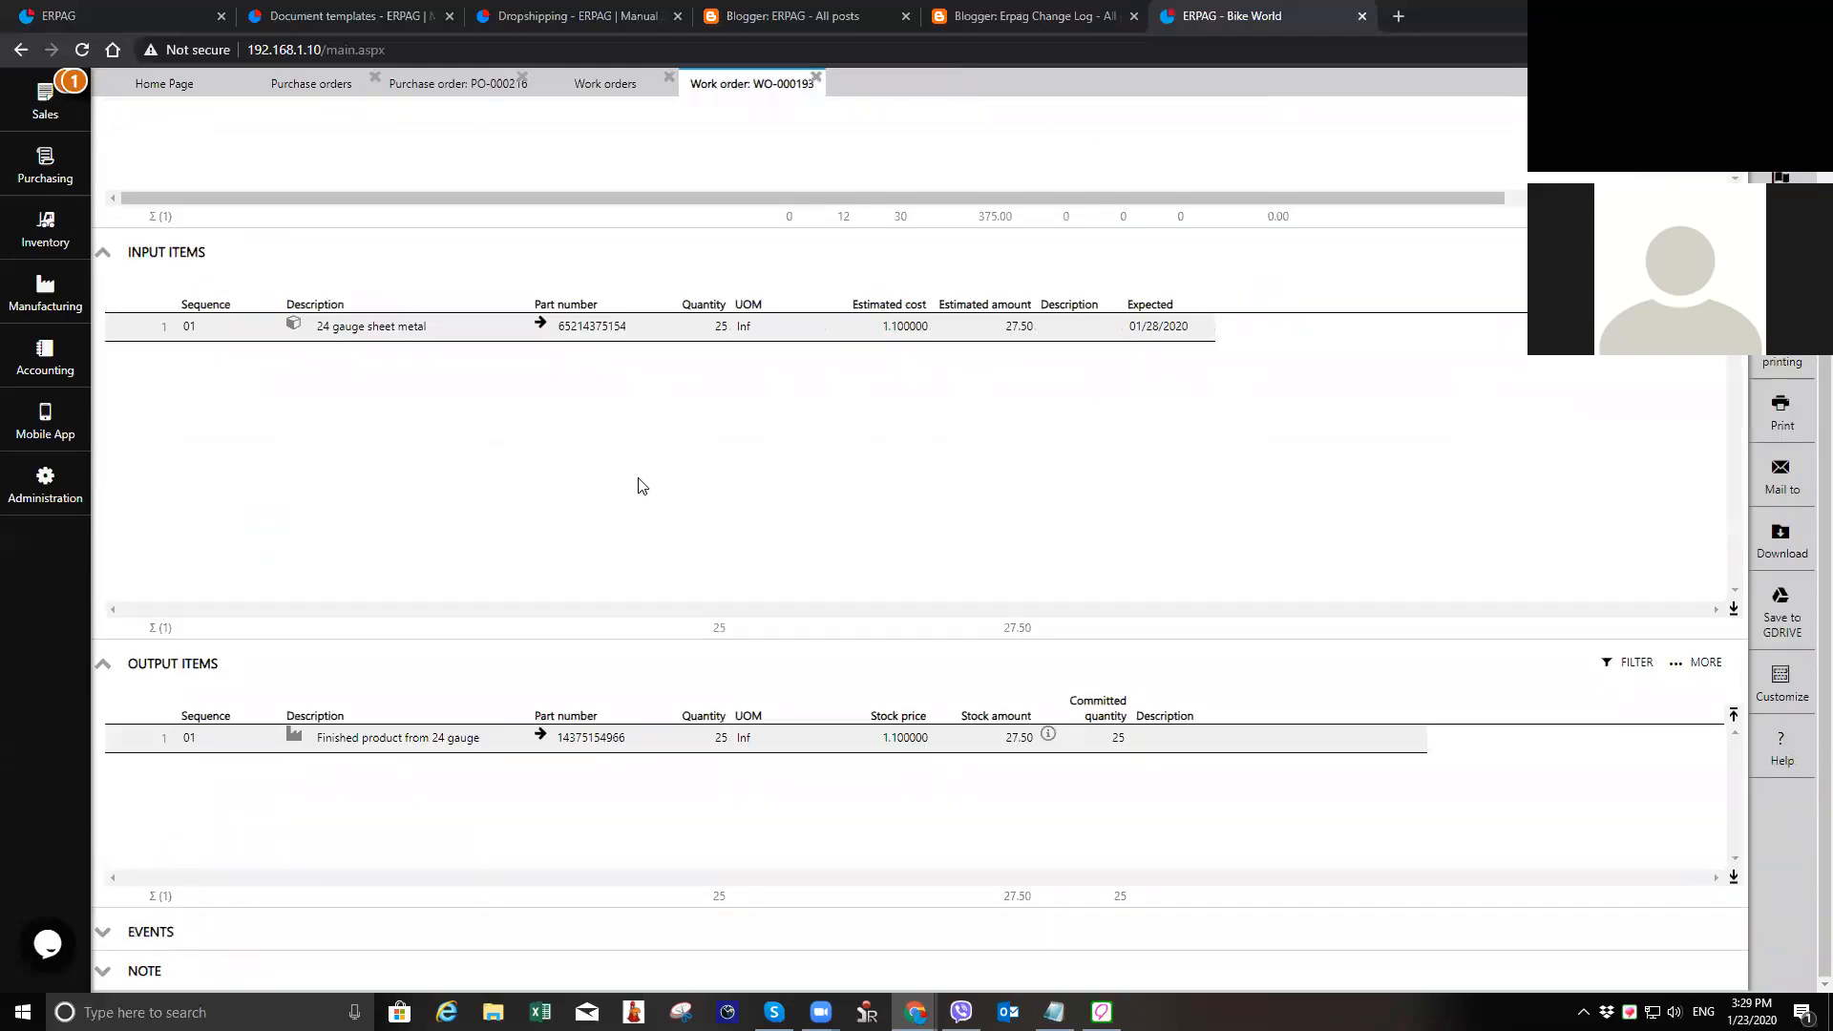
Step: Open the notes templates list and examine the document types available for a new template
click(26, 506)
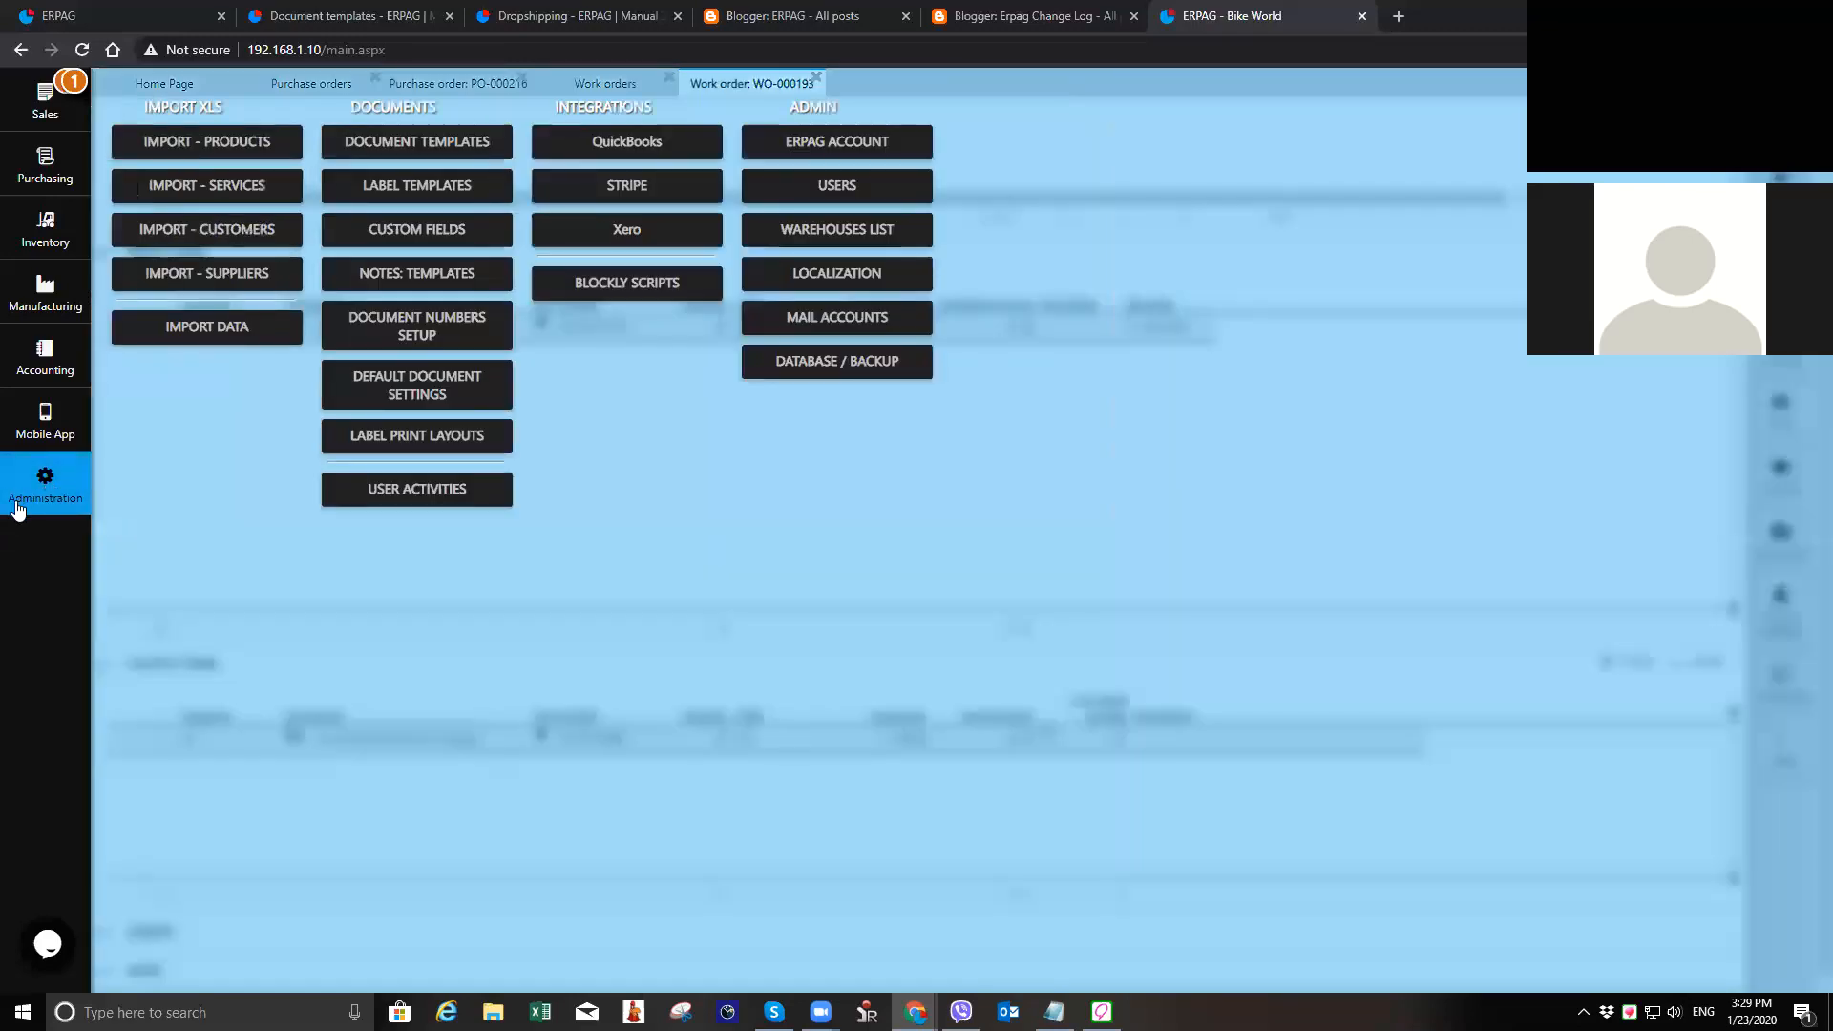
click(468, 278)
click(374, 124)
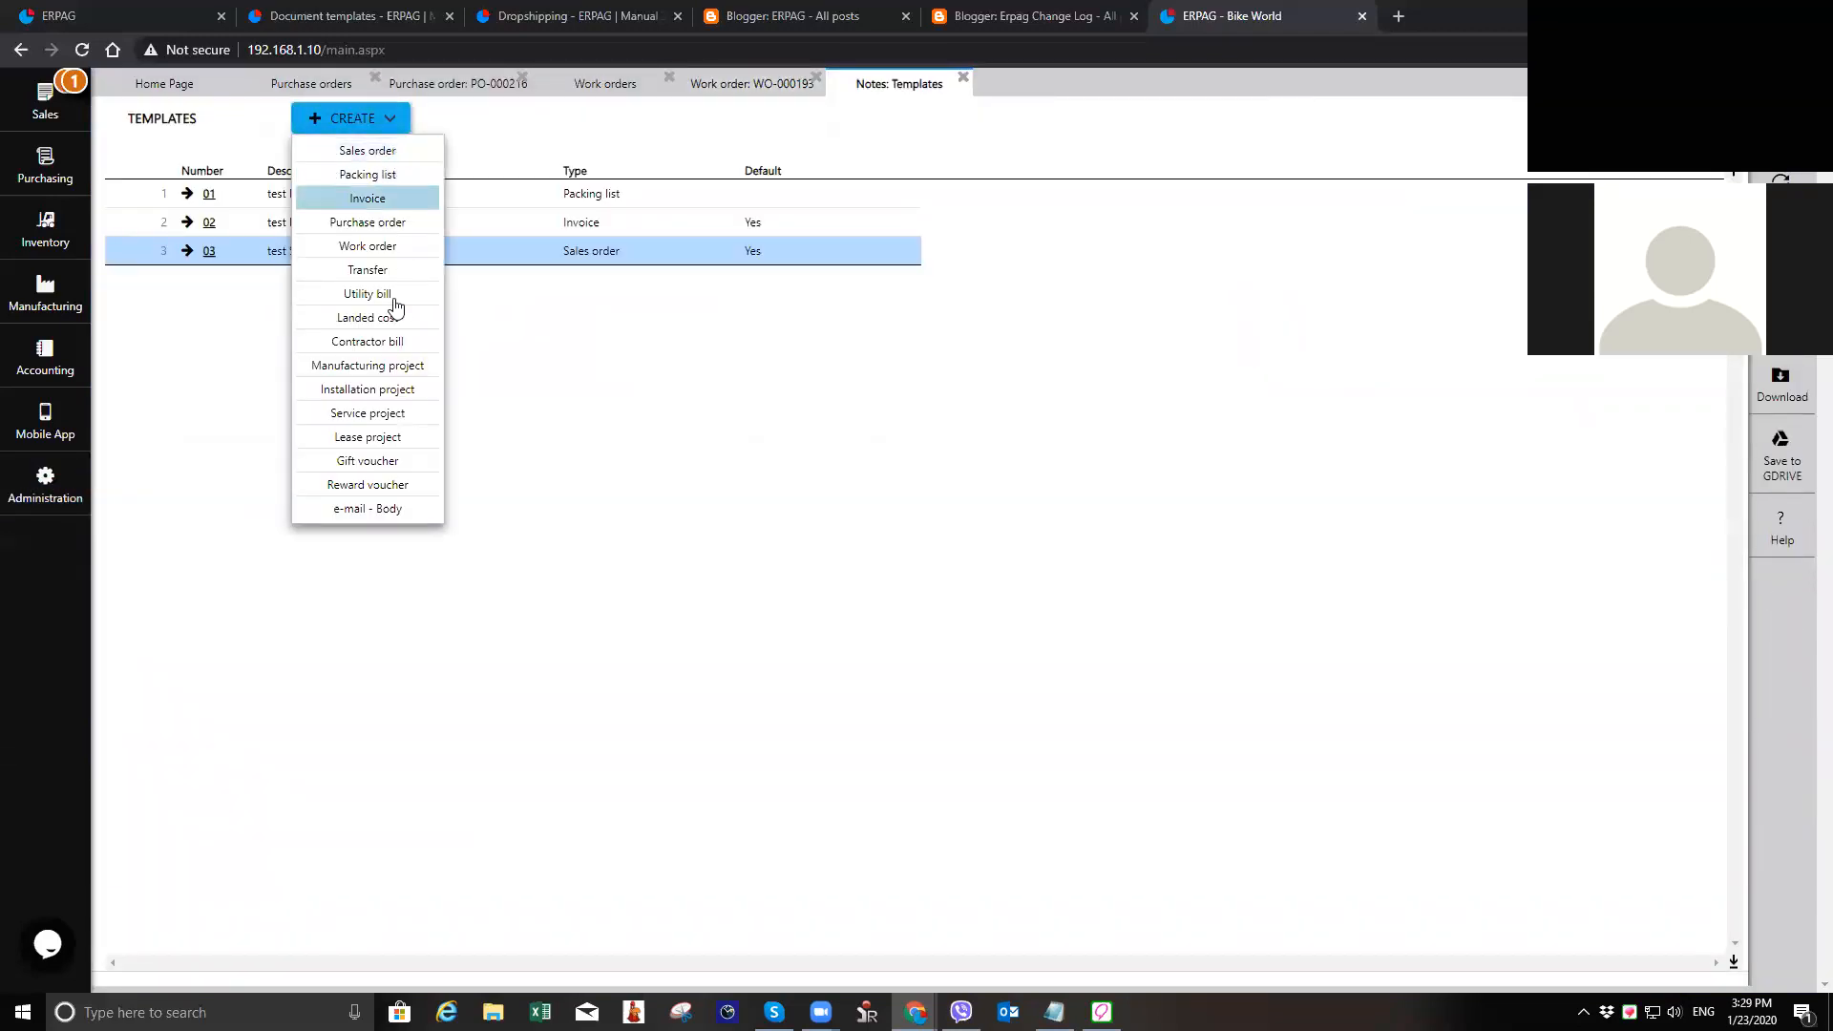
click(379, 126)
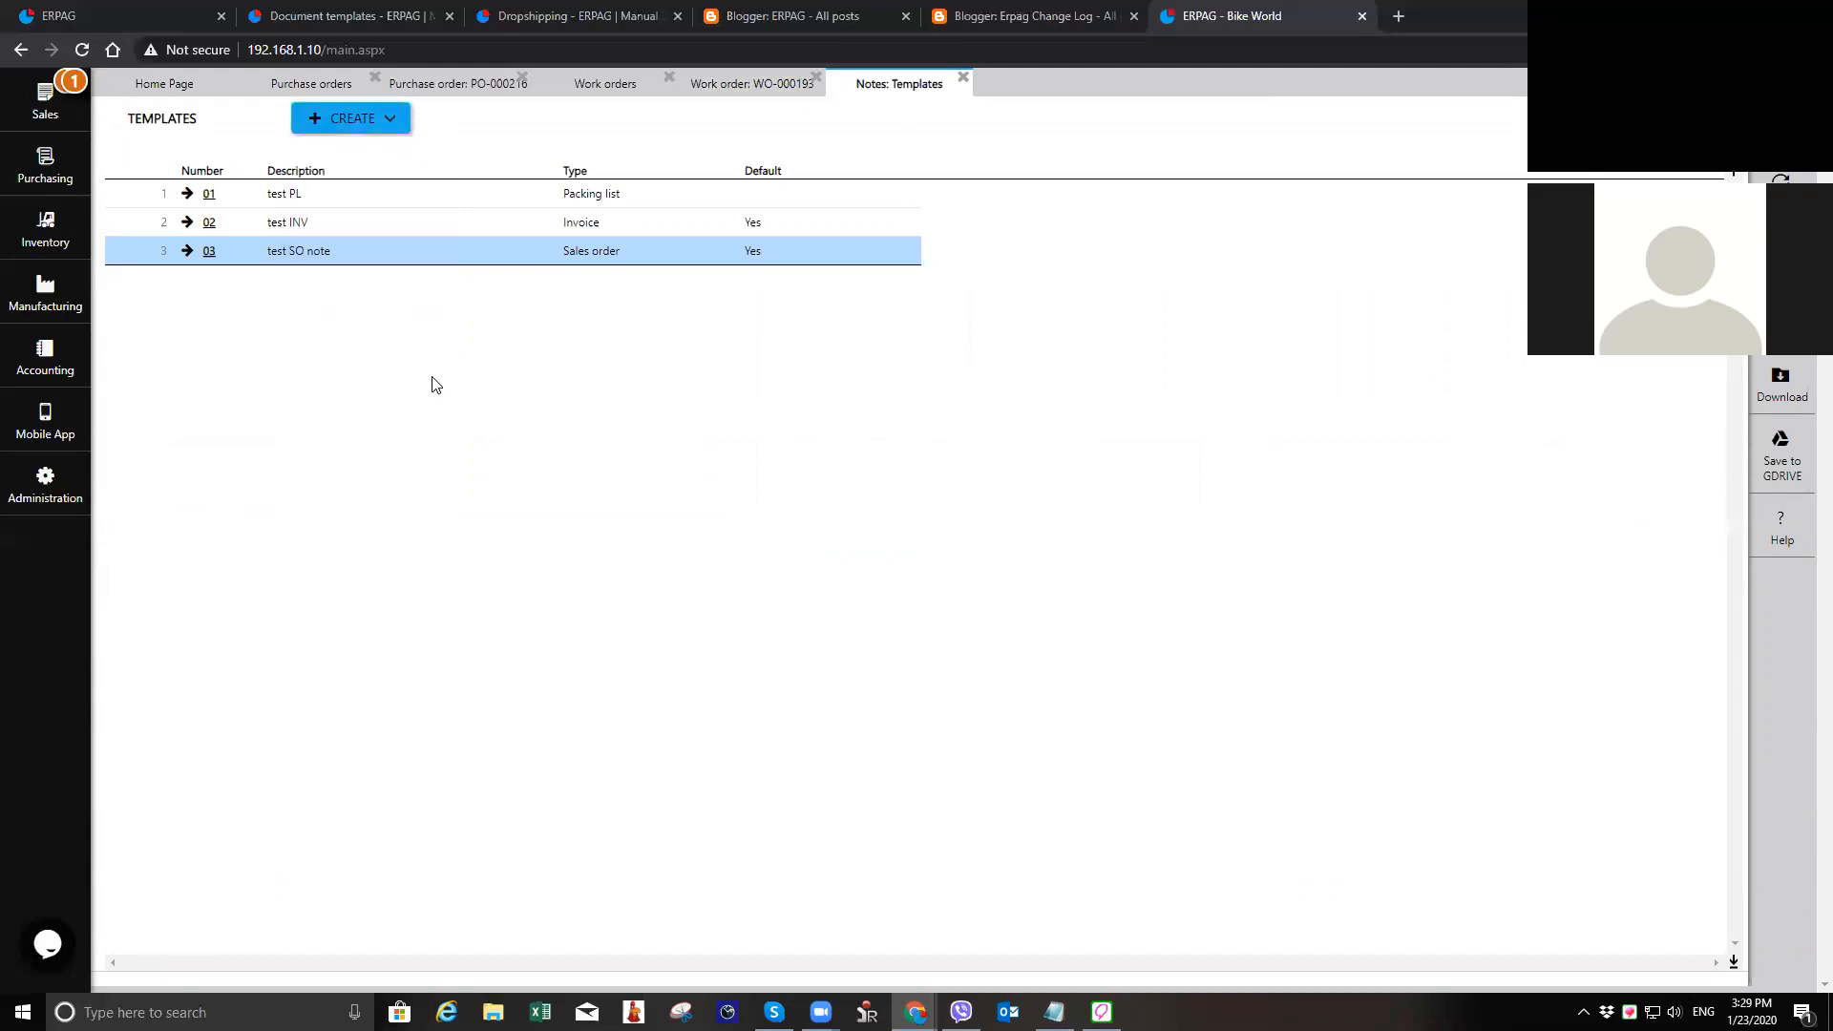
Step: Close the notes templates, examine the work order's Note section, and close the work order and the work orders list
click(963, 78)
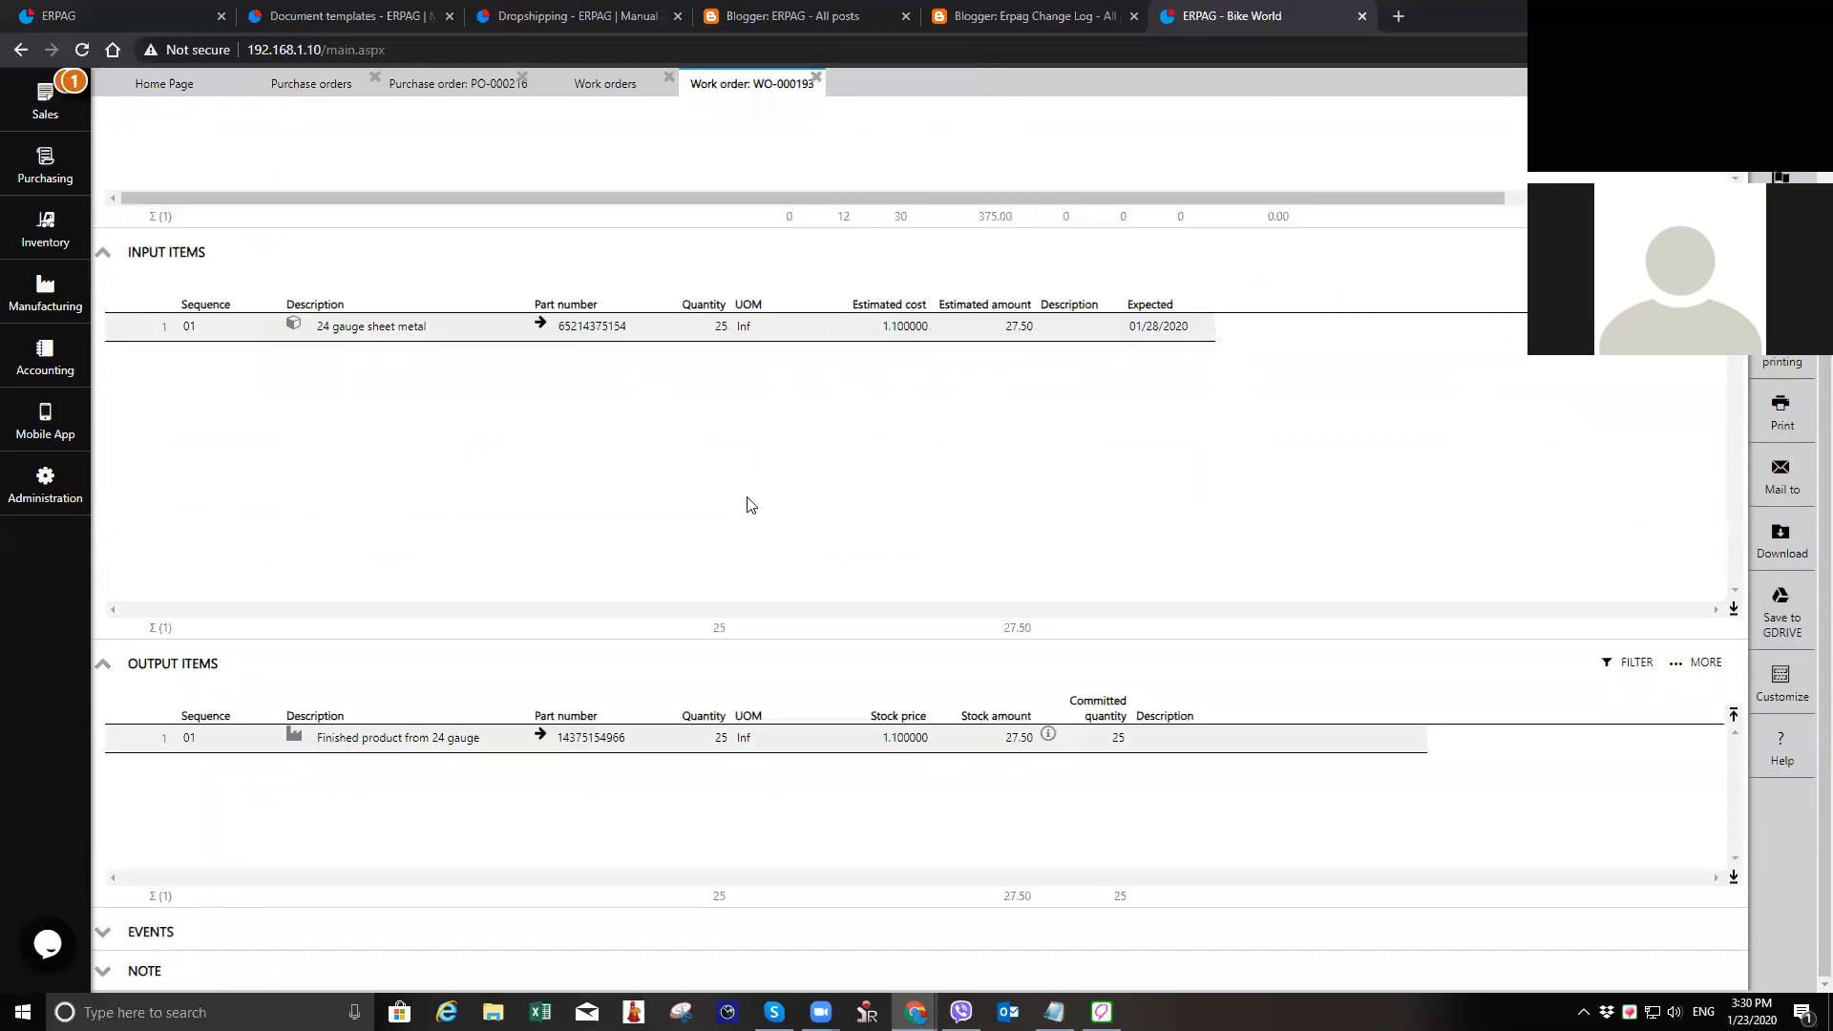
click(138, 970)
scroll(287, 878, down, 2)
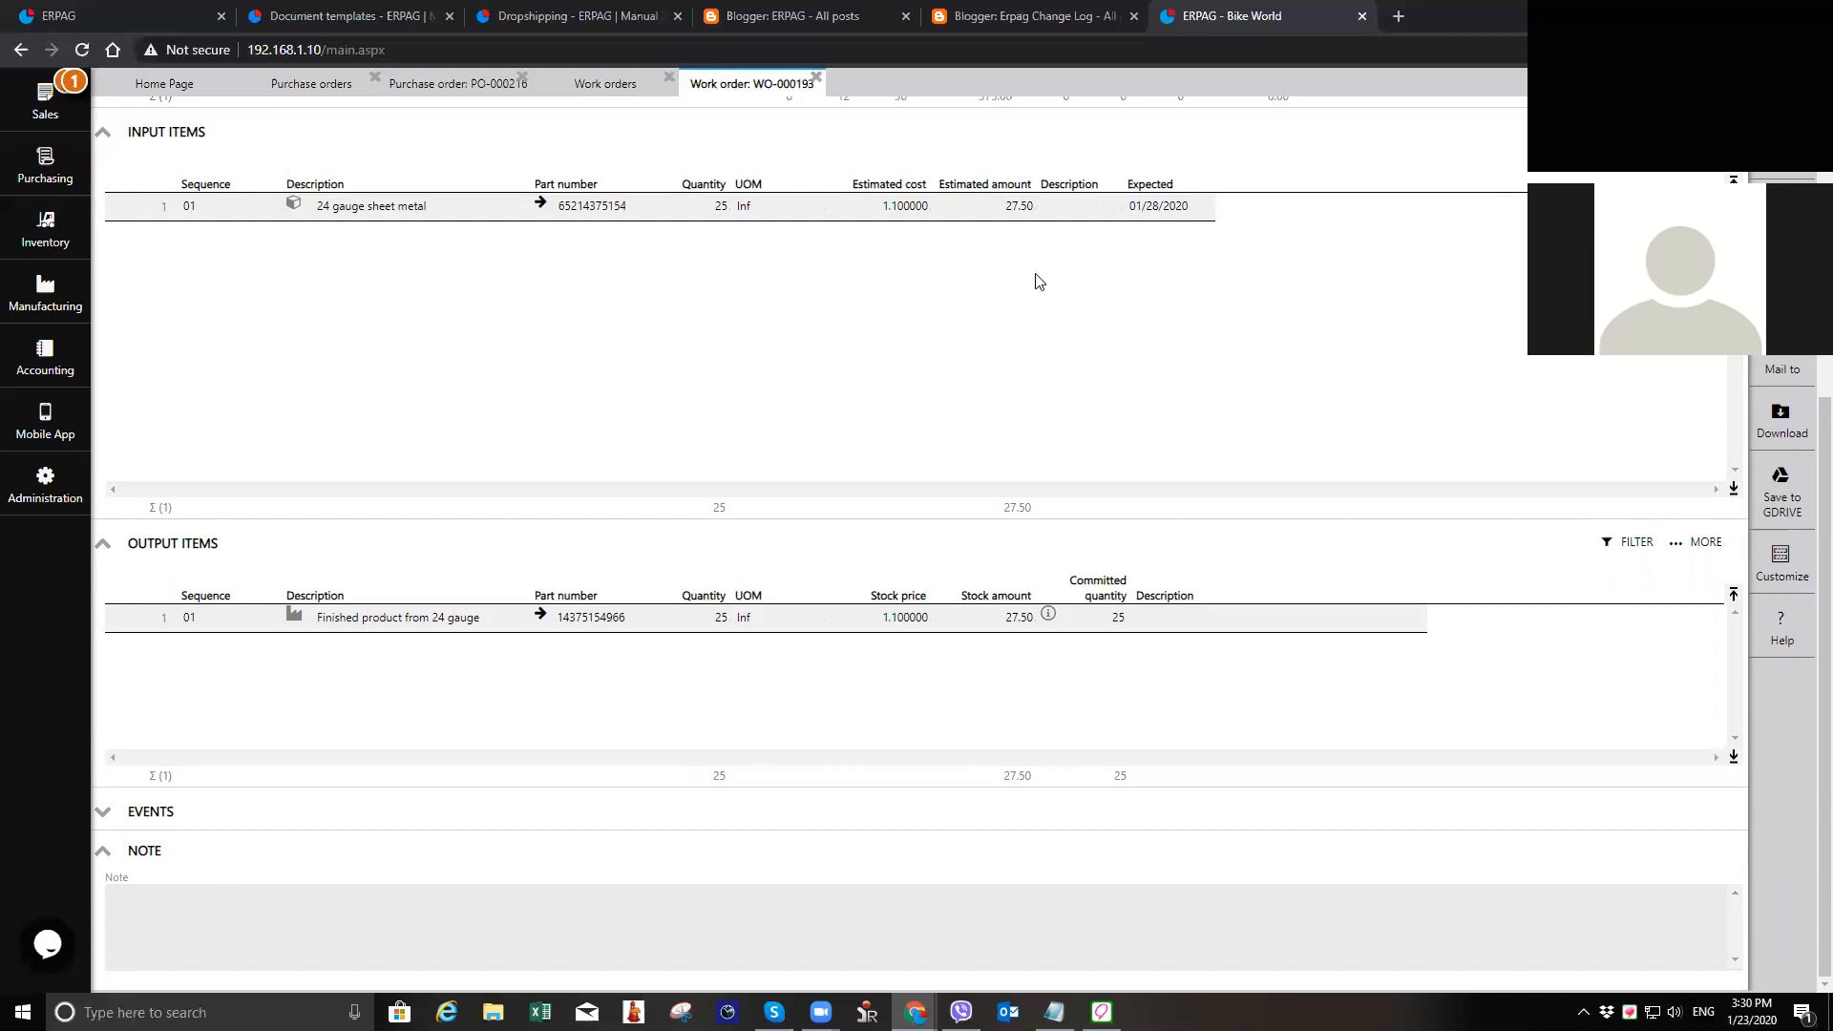
scroll(1035, 277, up, 5)
click(816, 78)
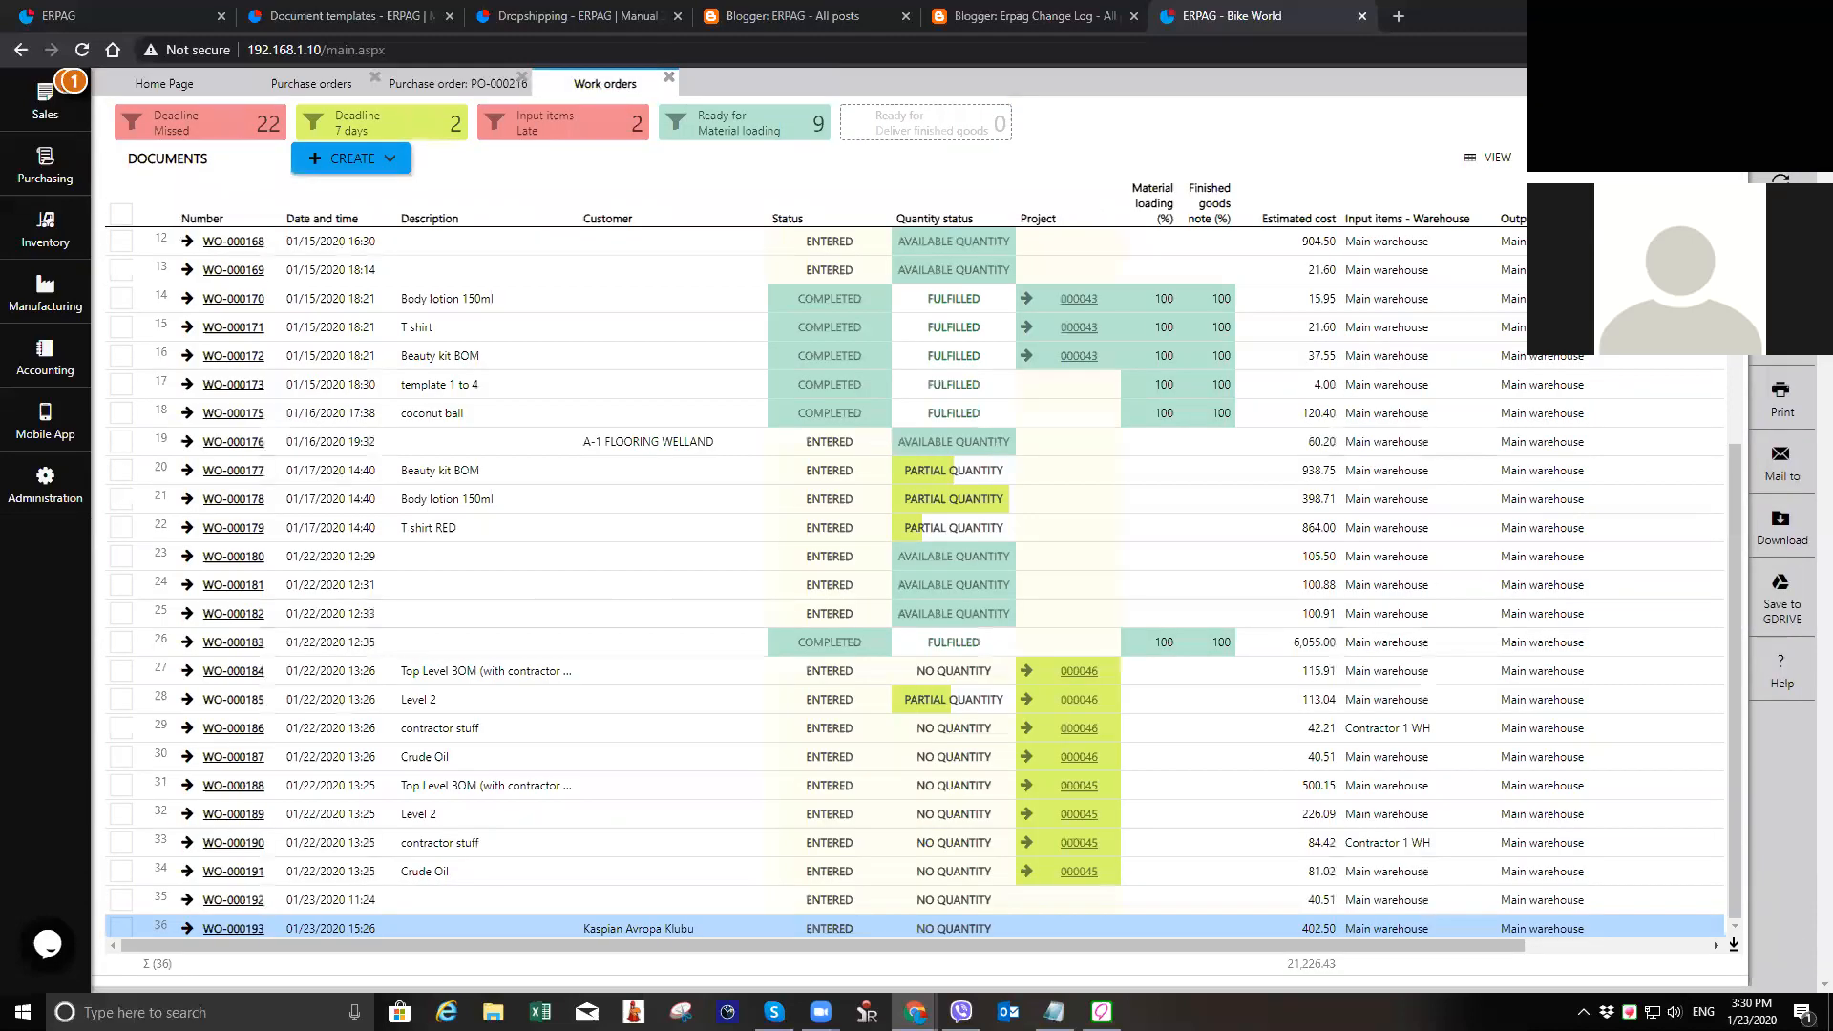
click(669, 78)
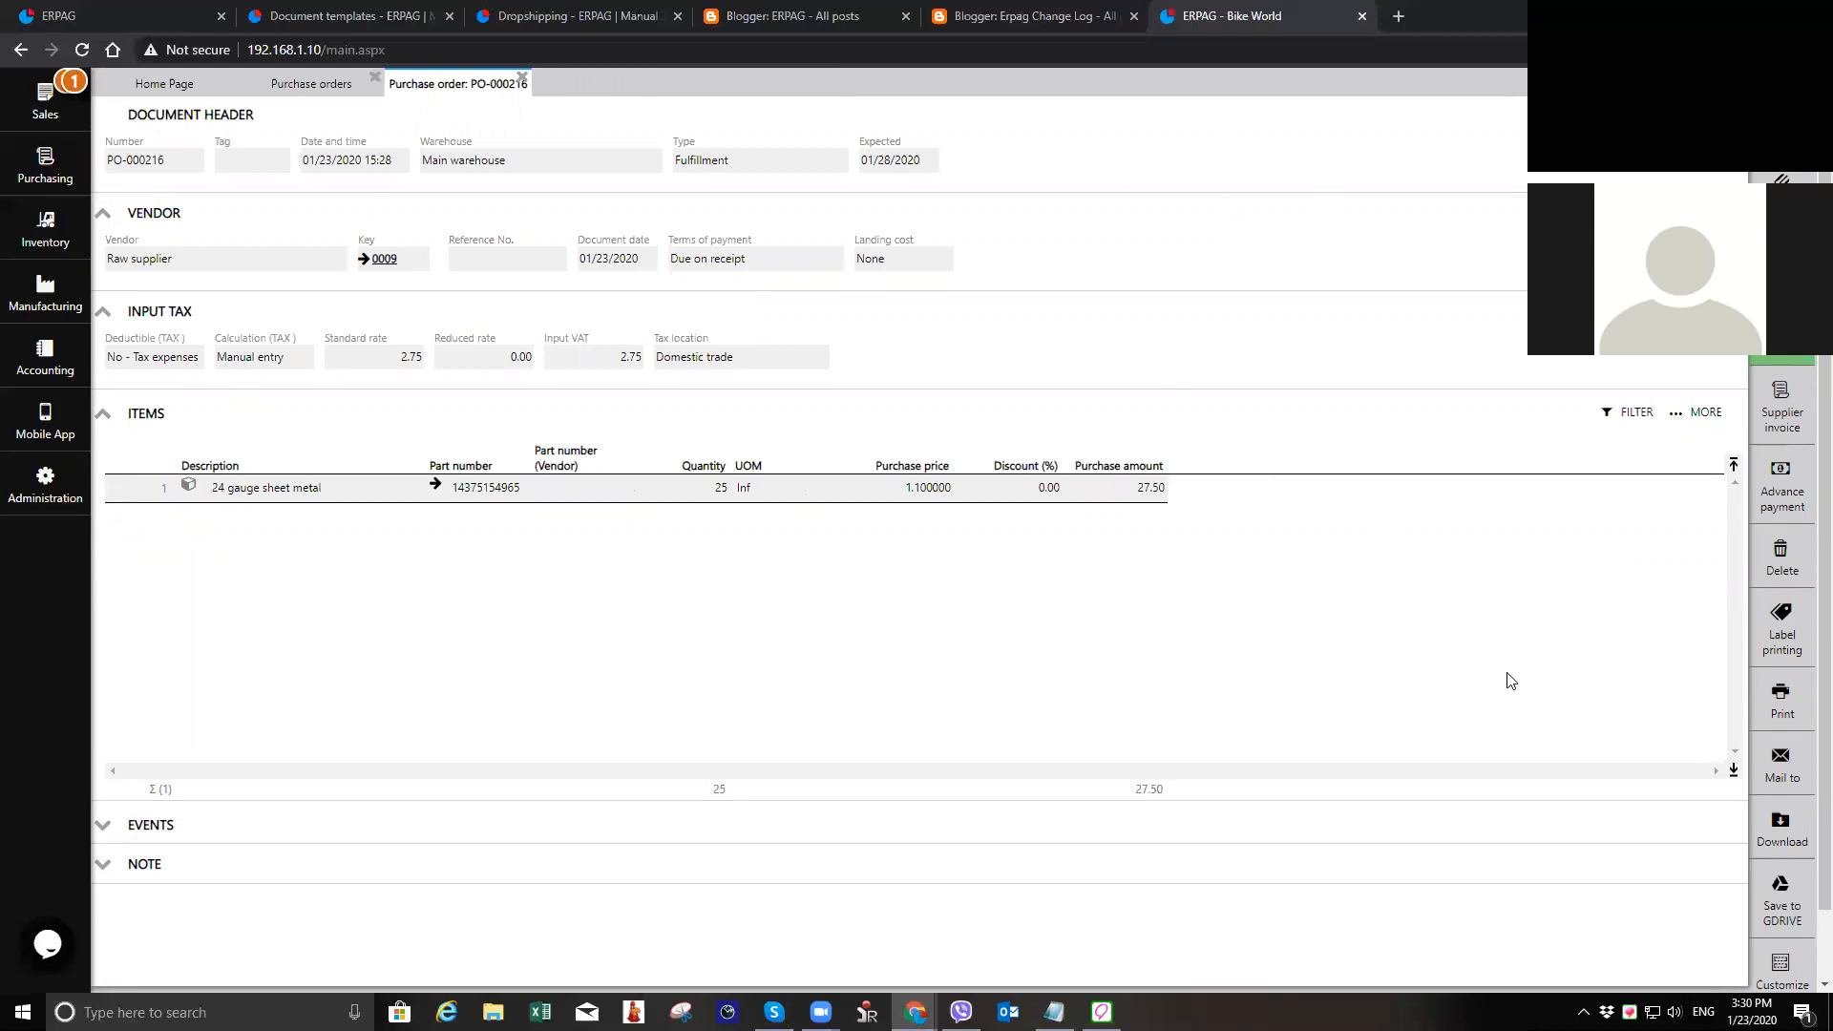
Step: Create a goods received note on the Raw supplier purchase order for a quantity of 15 of the 24 gauge sheet metal
click(1777, 763)
click(1783, 336)
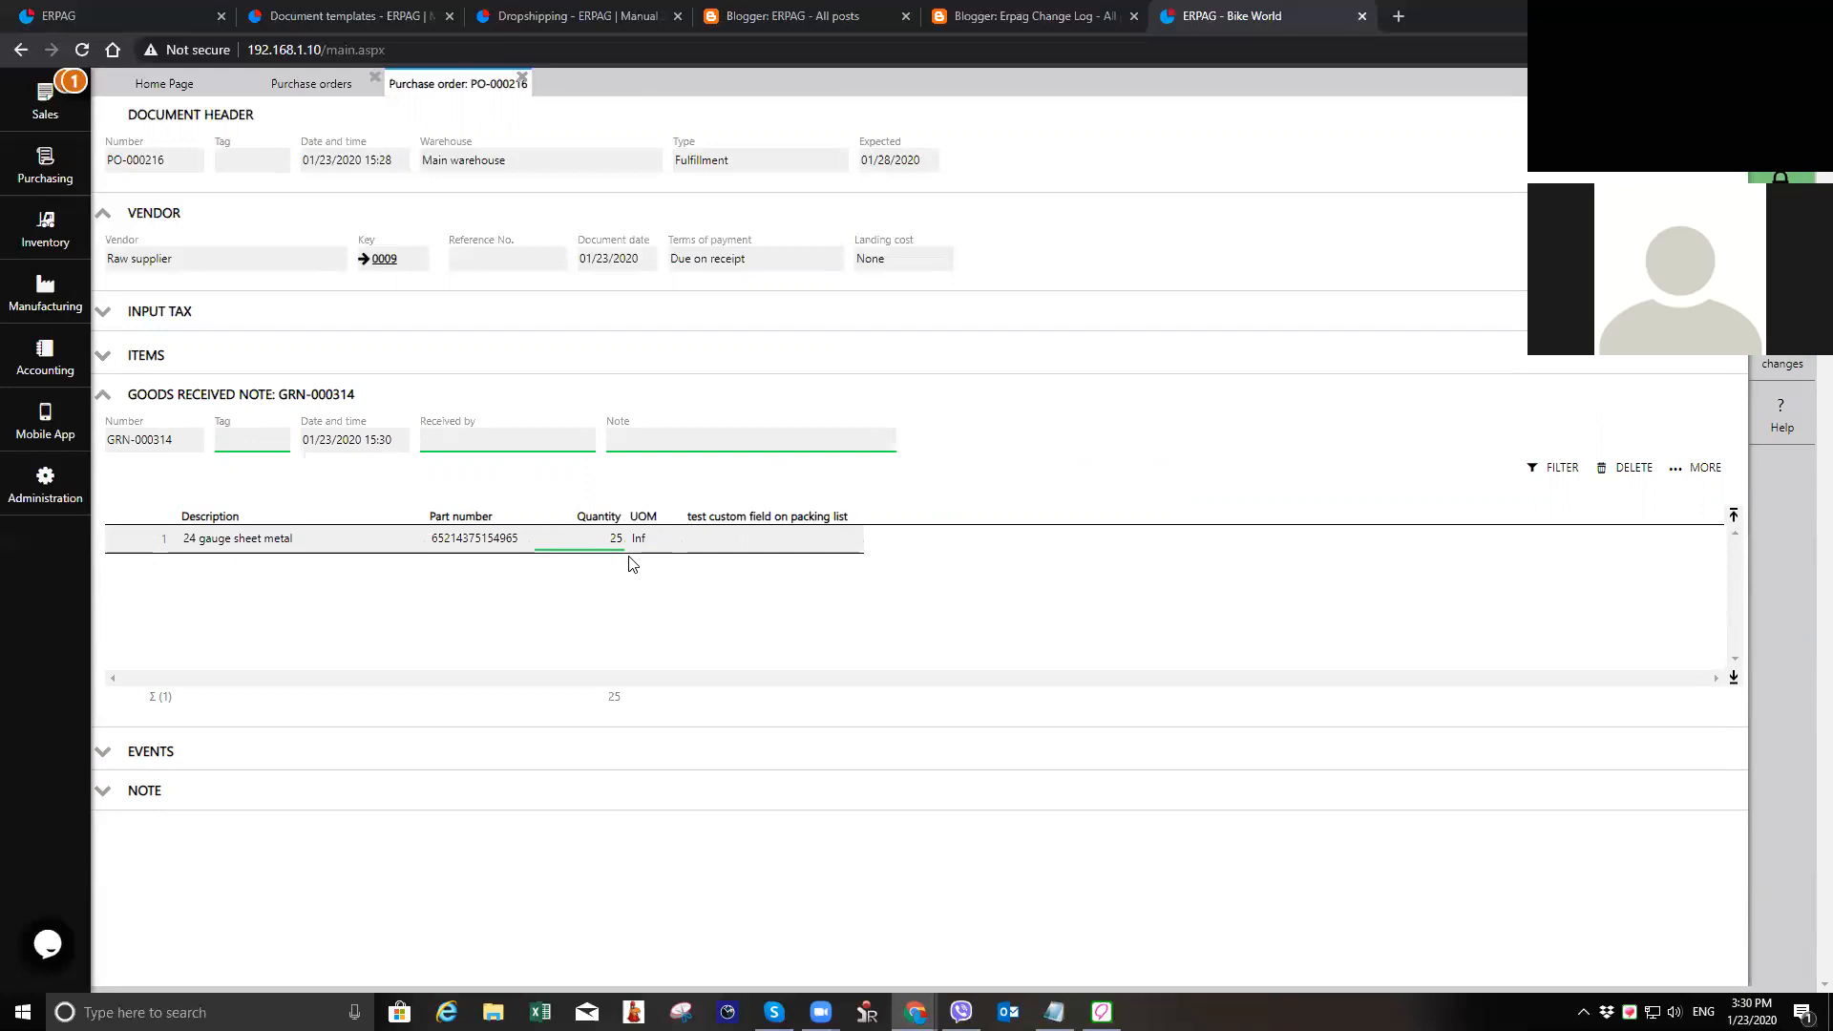
click(592, 539)
text(15)
key(Tab)
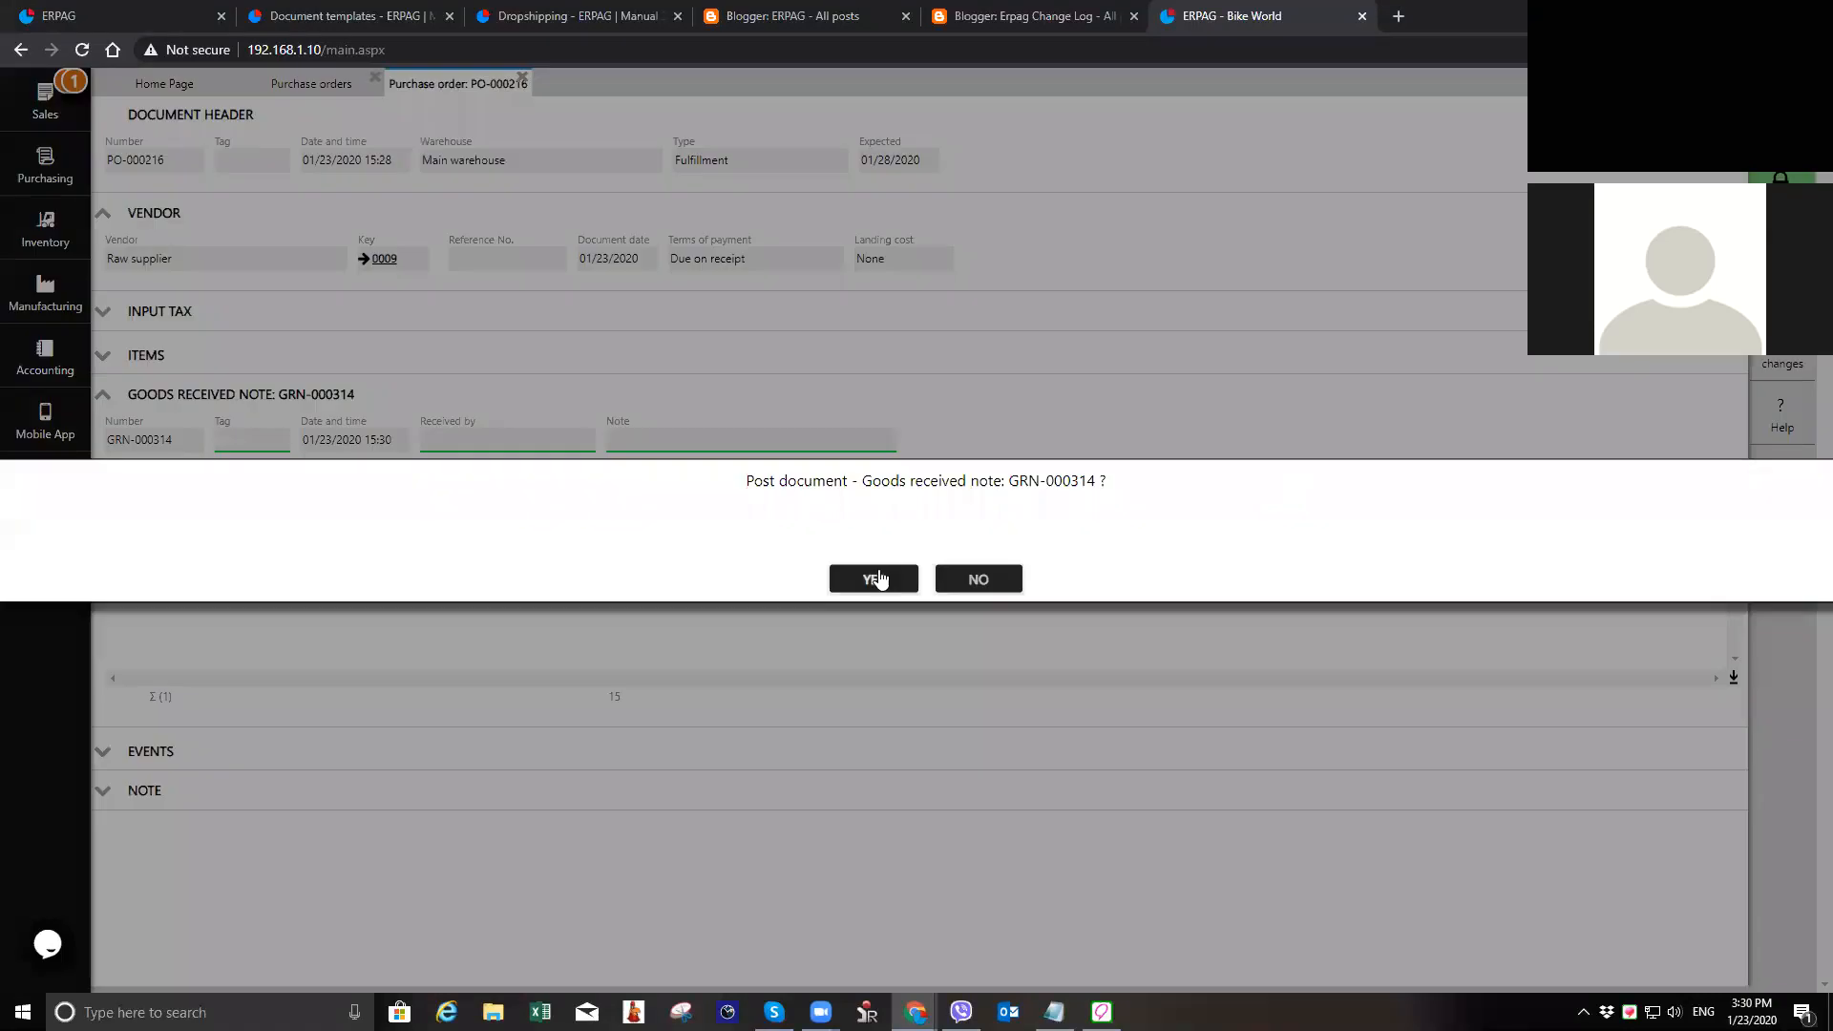
click(871, 575)
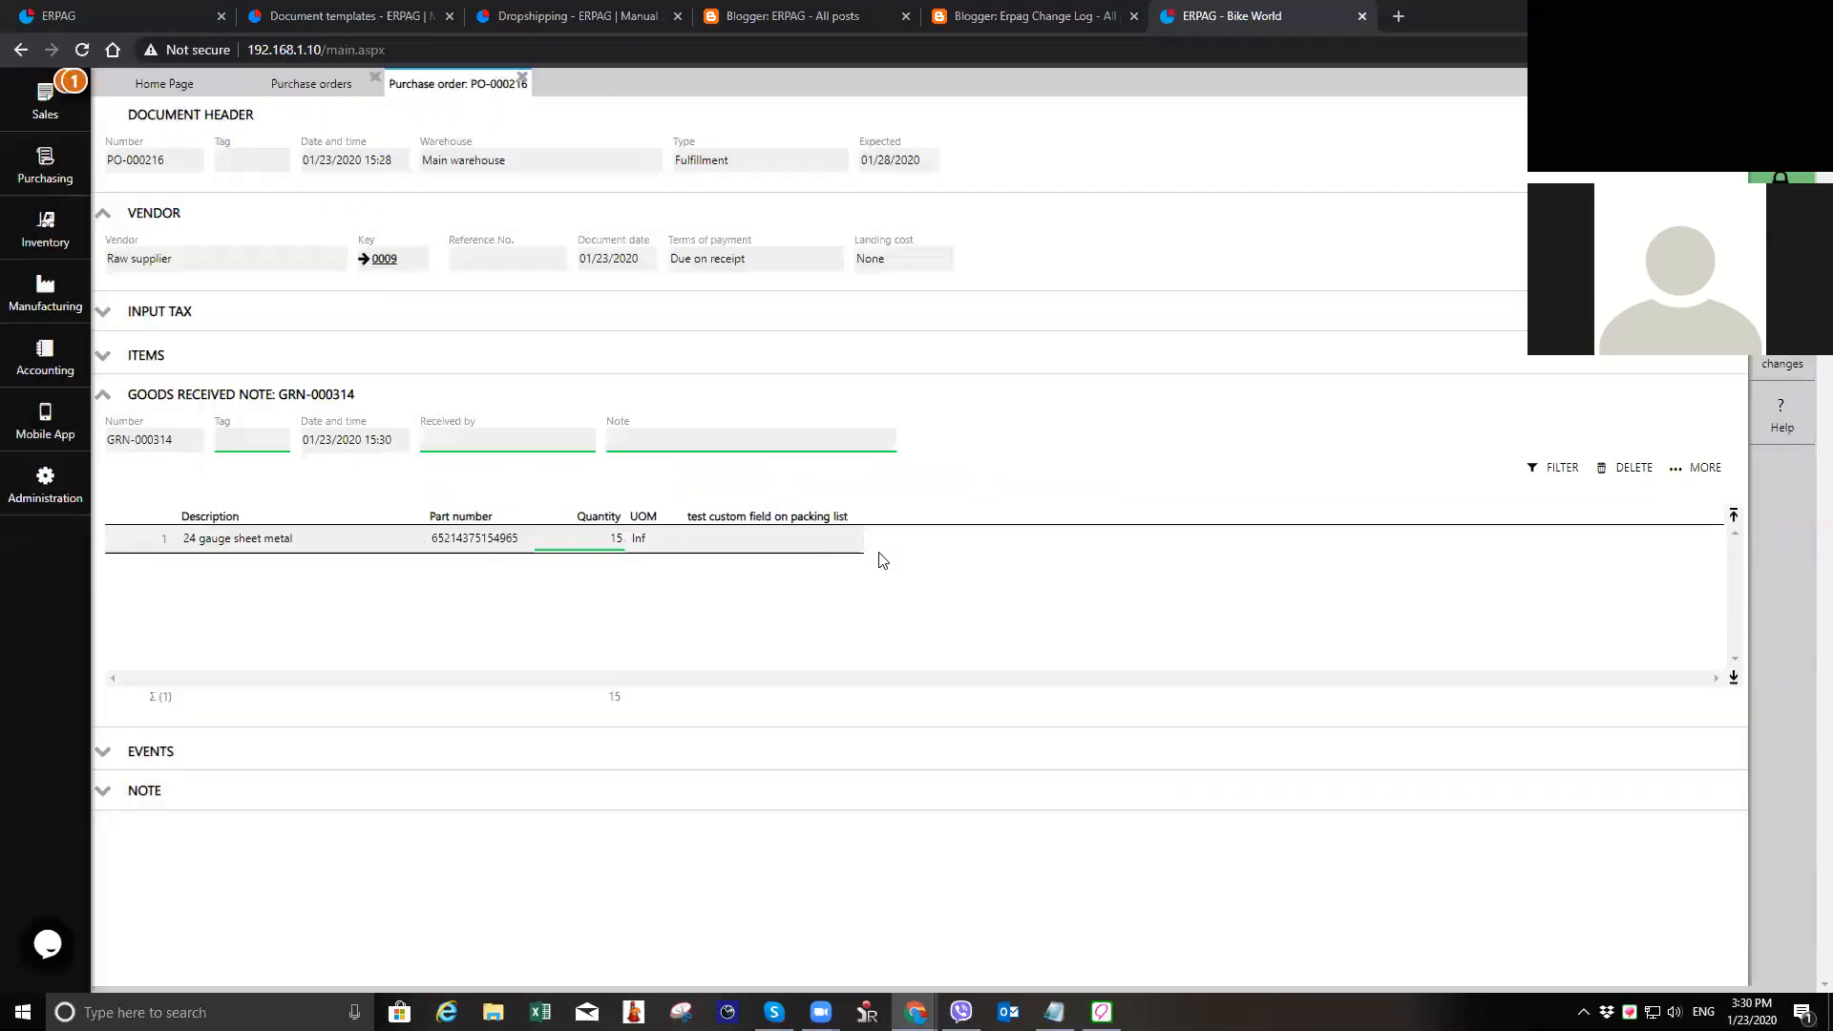
click(374, 836)
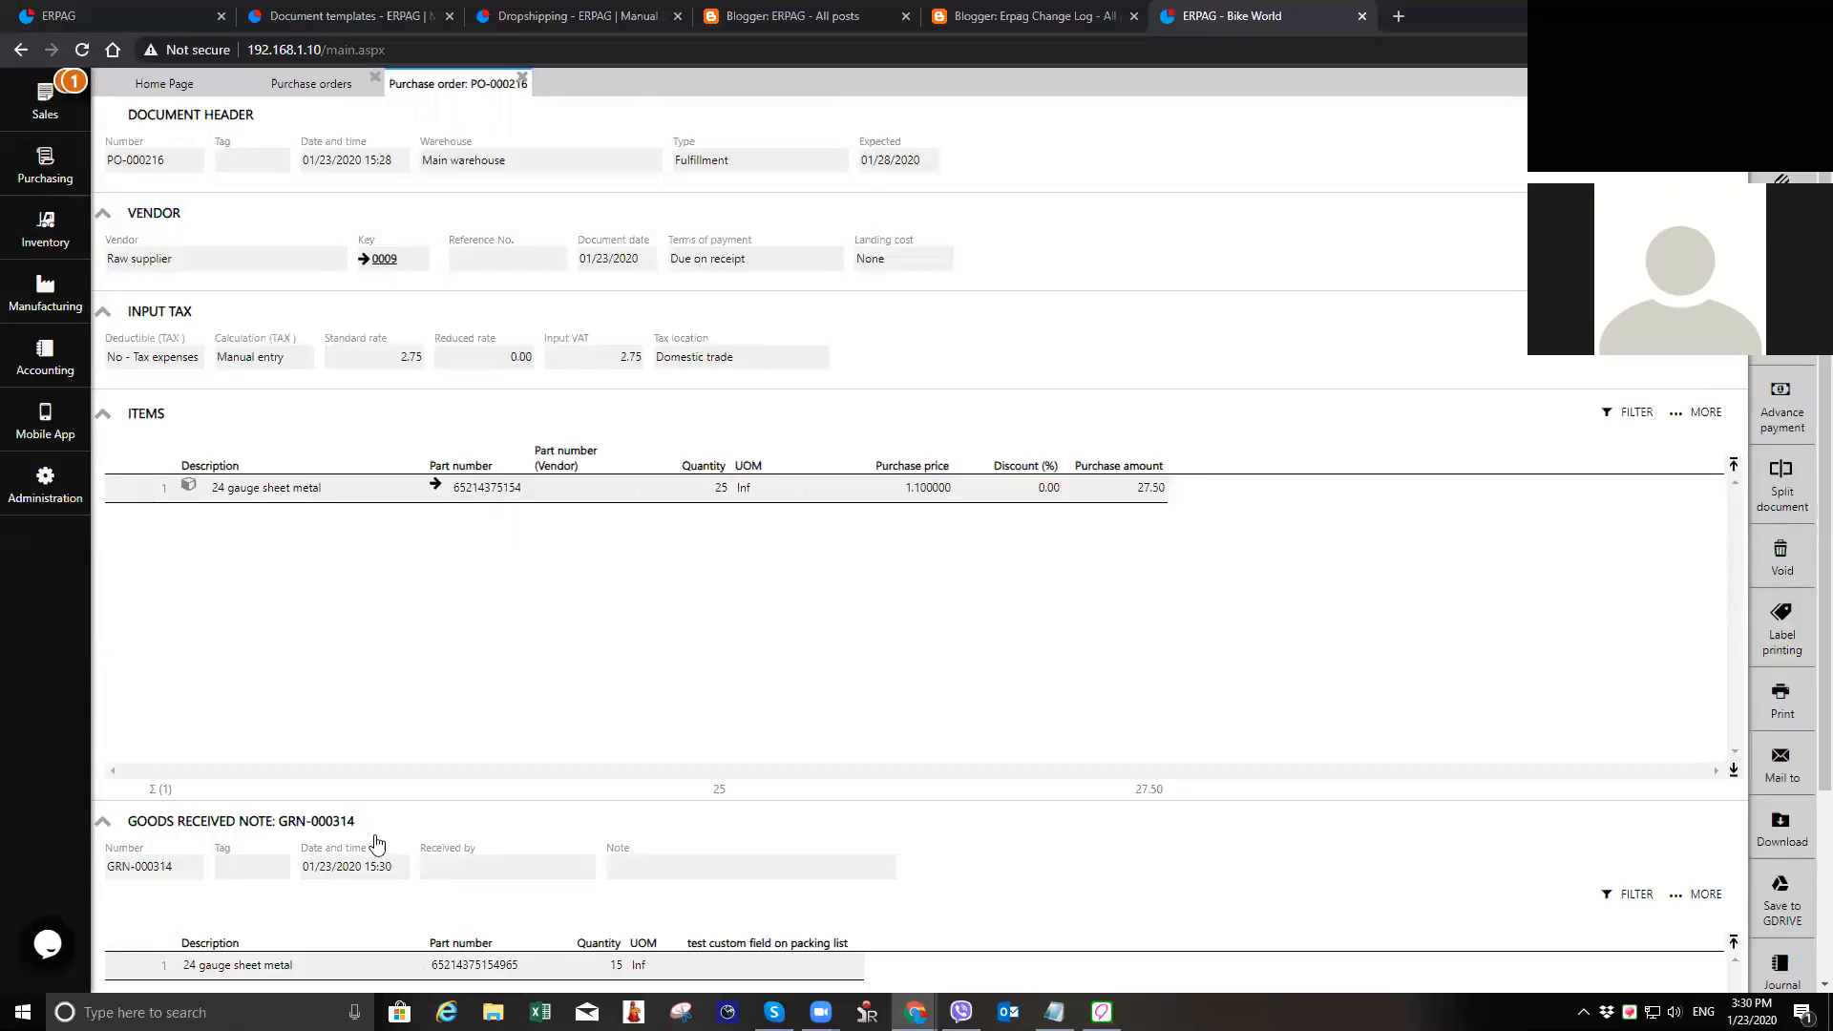
Step: Receive the remaining quantity of 10 of the 24 gauge sheet metal with a second goods received note
scroll(377, 842, down, 2)
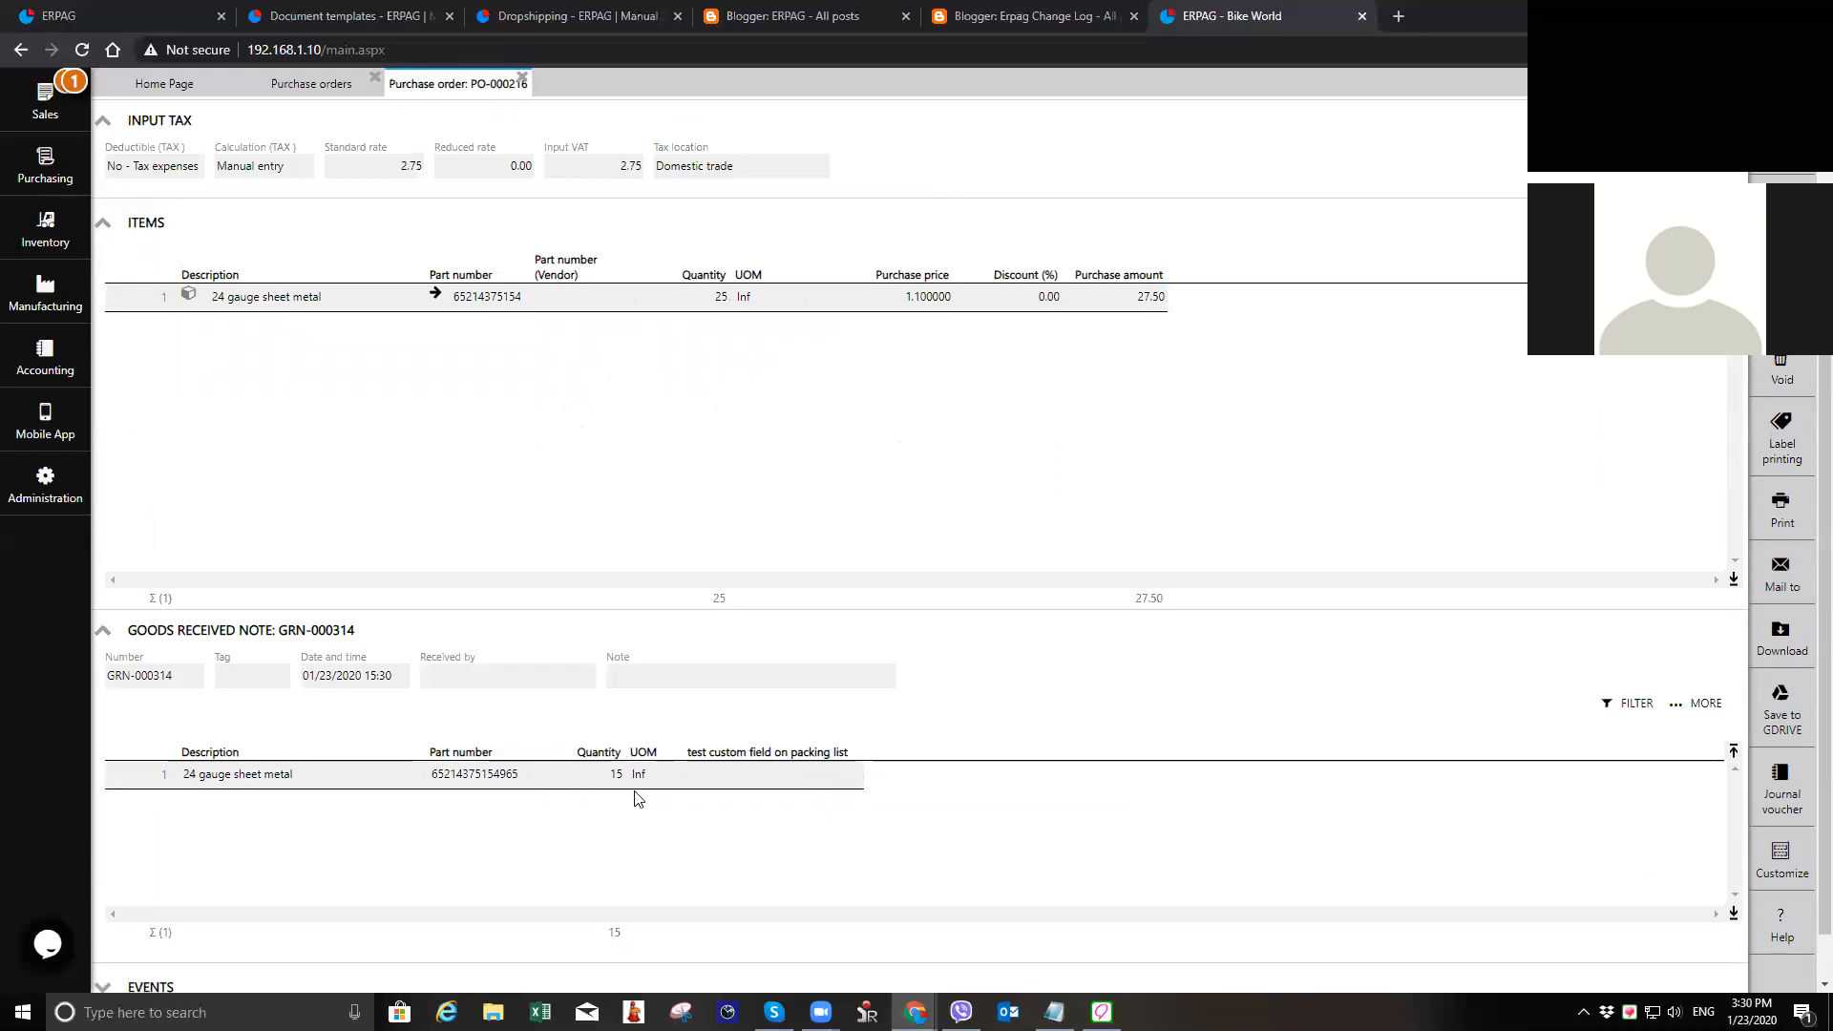
scroll(637, 800, up, 2)
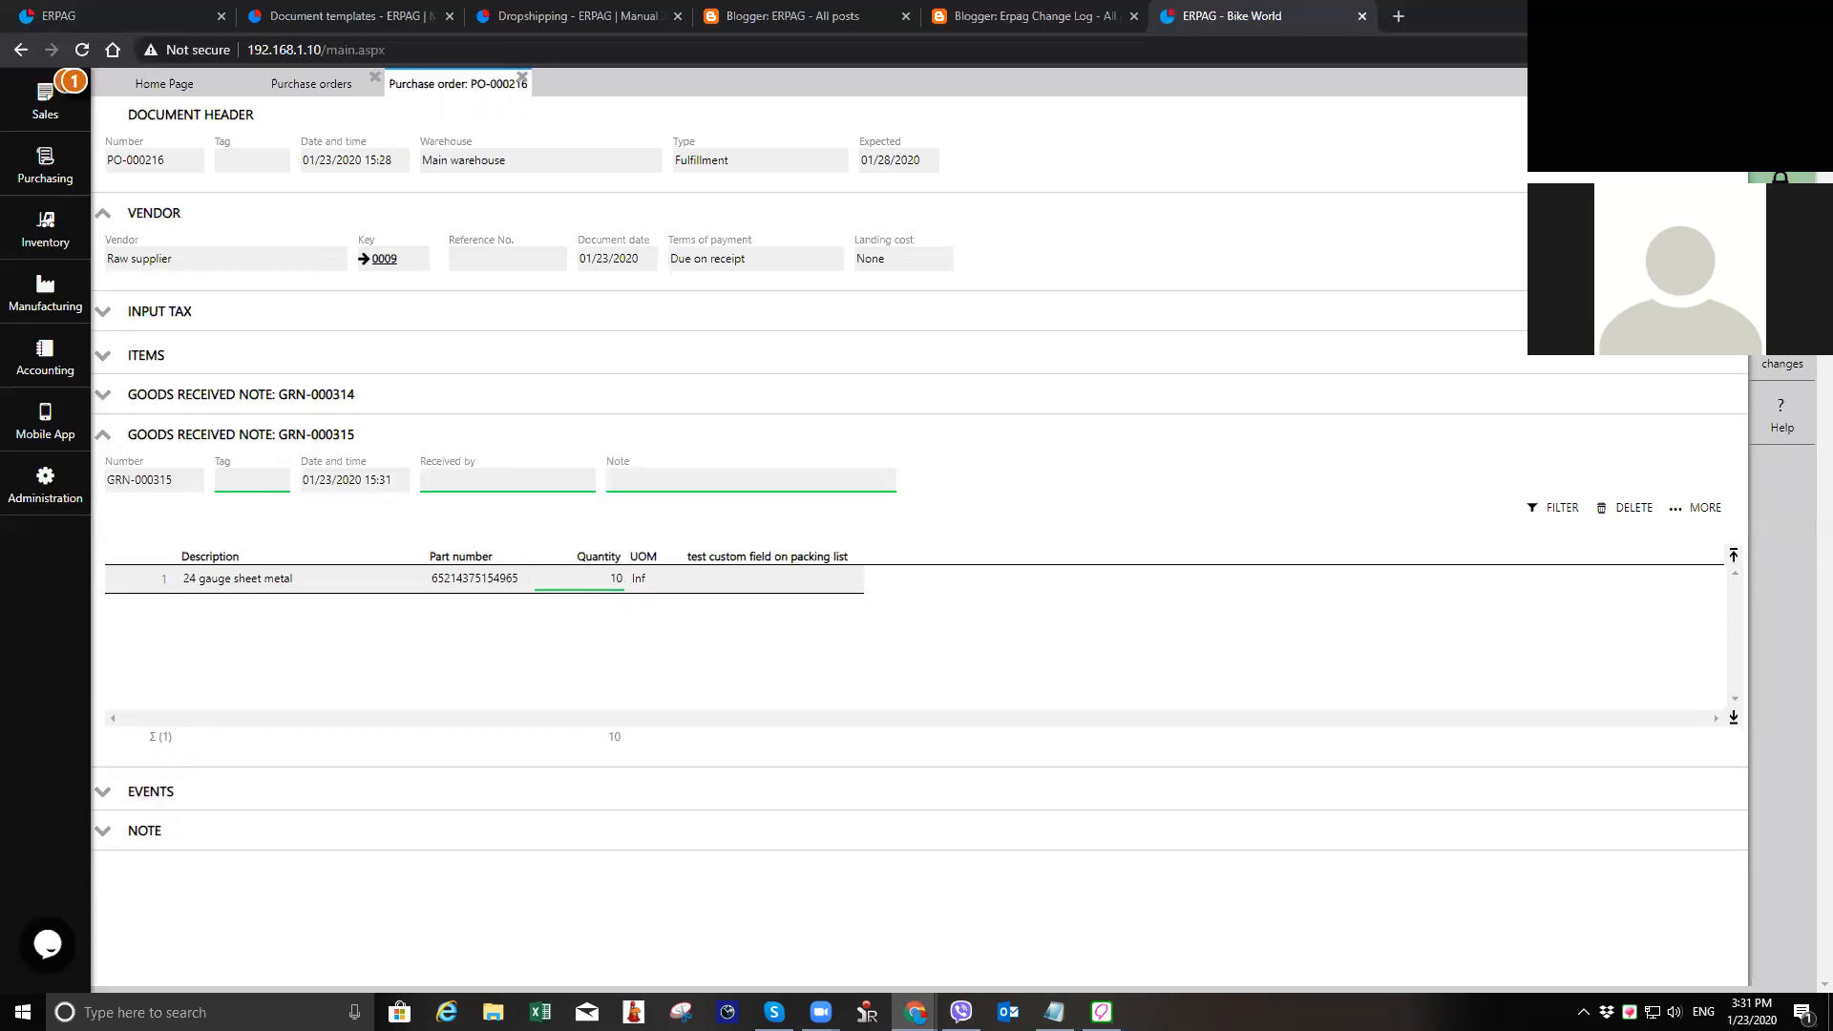
click(1781, 191)
click(916, 580)
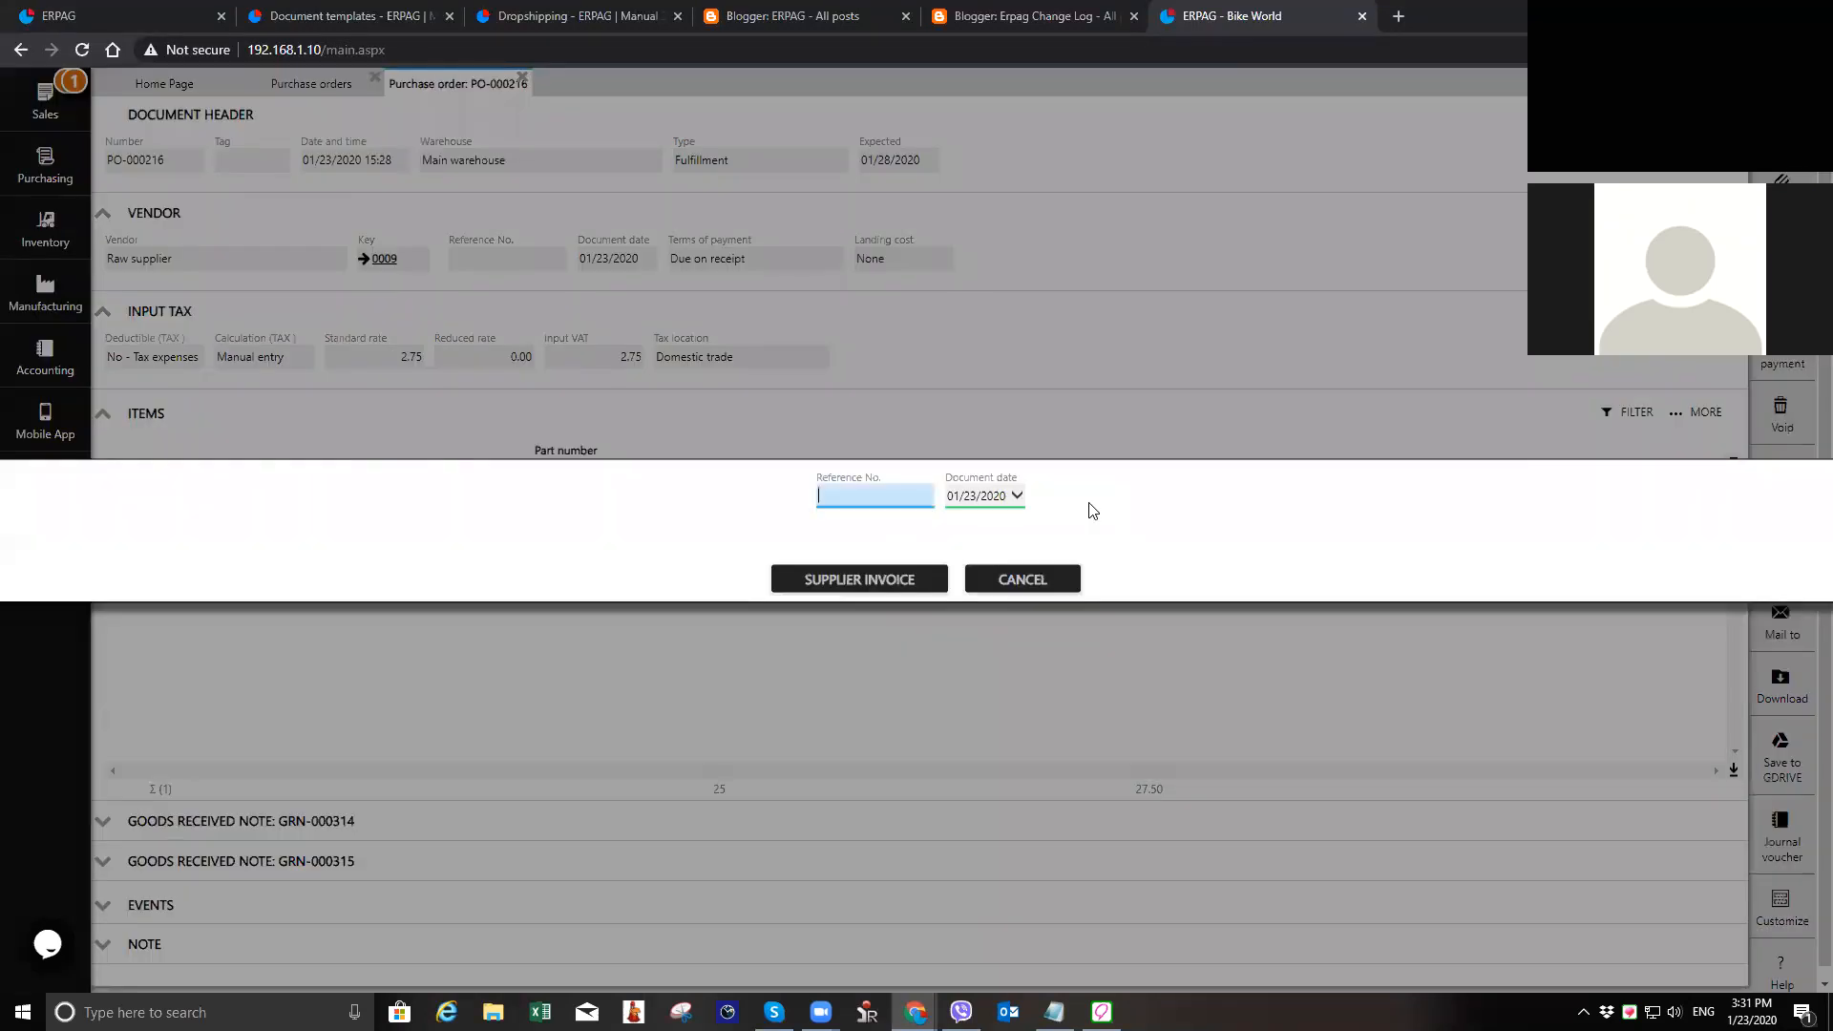
Step: Create the supplier invoice with reference number 25563 and record its payment of 30.25 from the business account
text(25563)
click(846, 579)
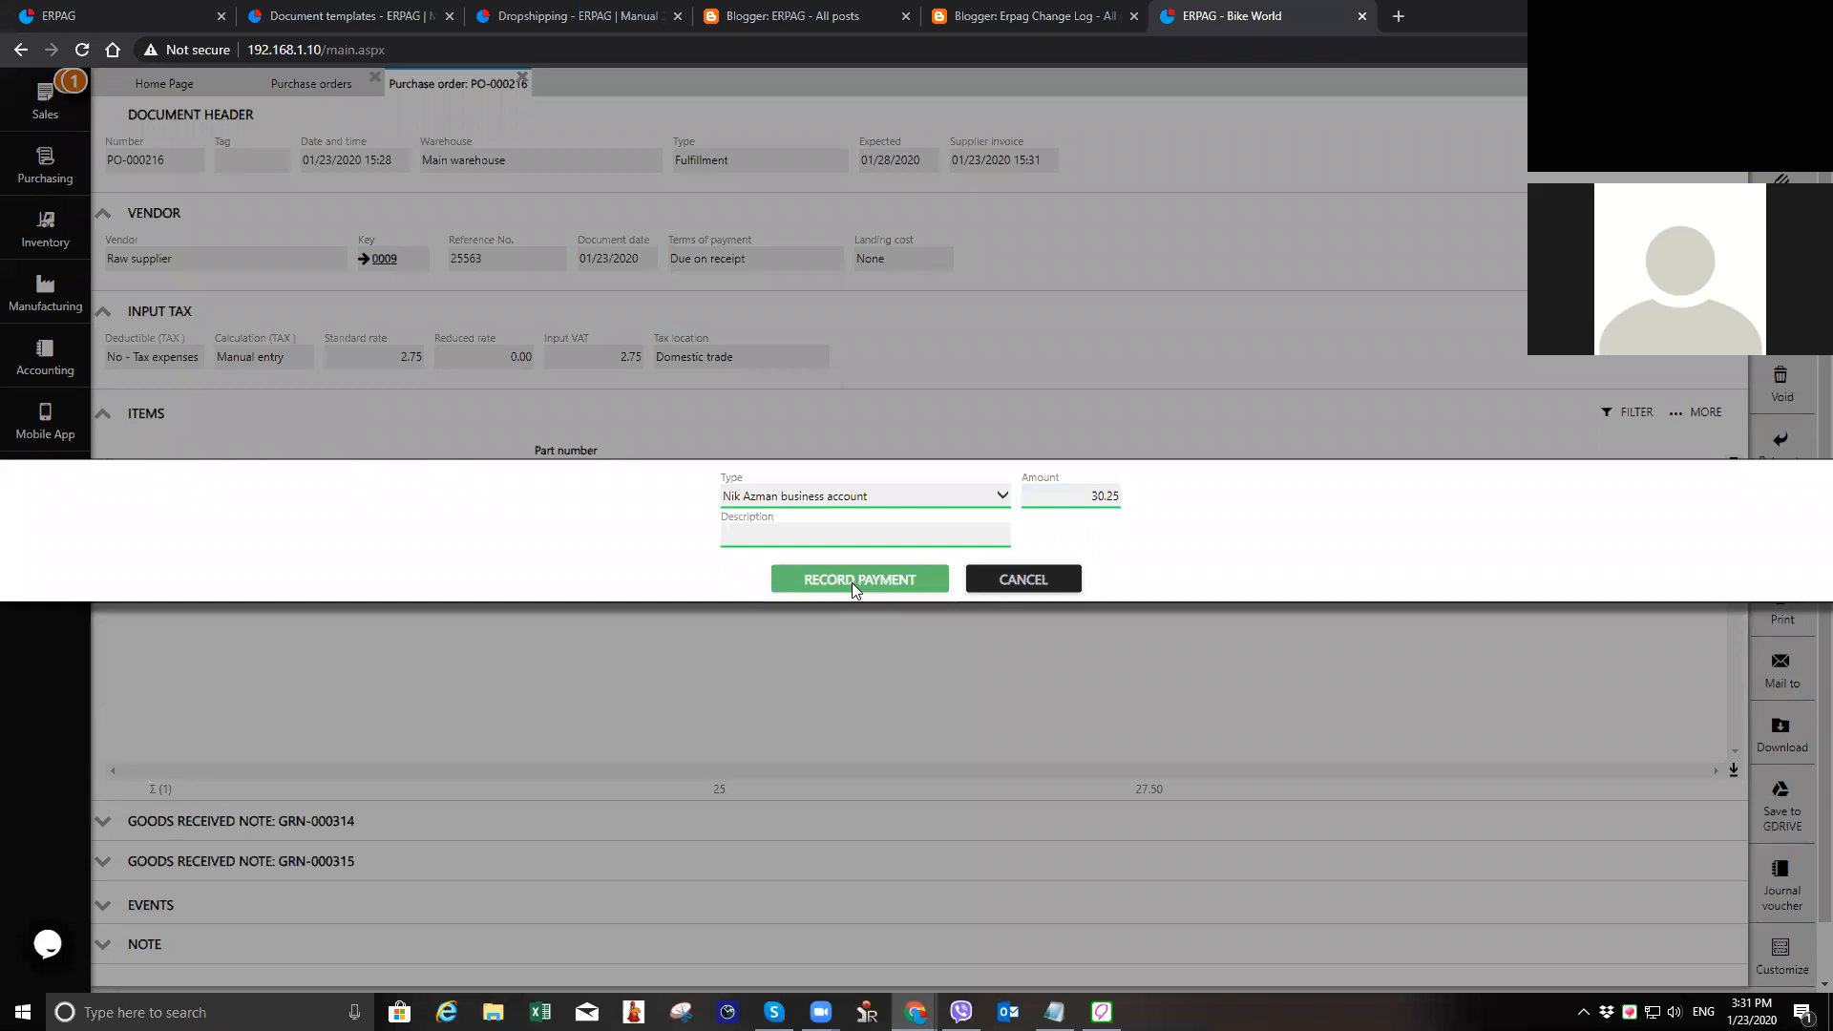
click(851, 582)
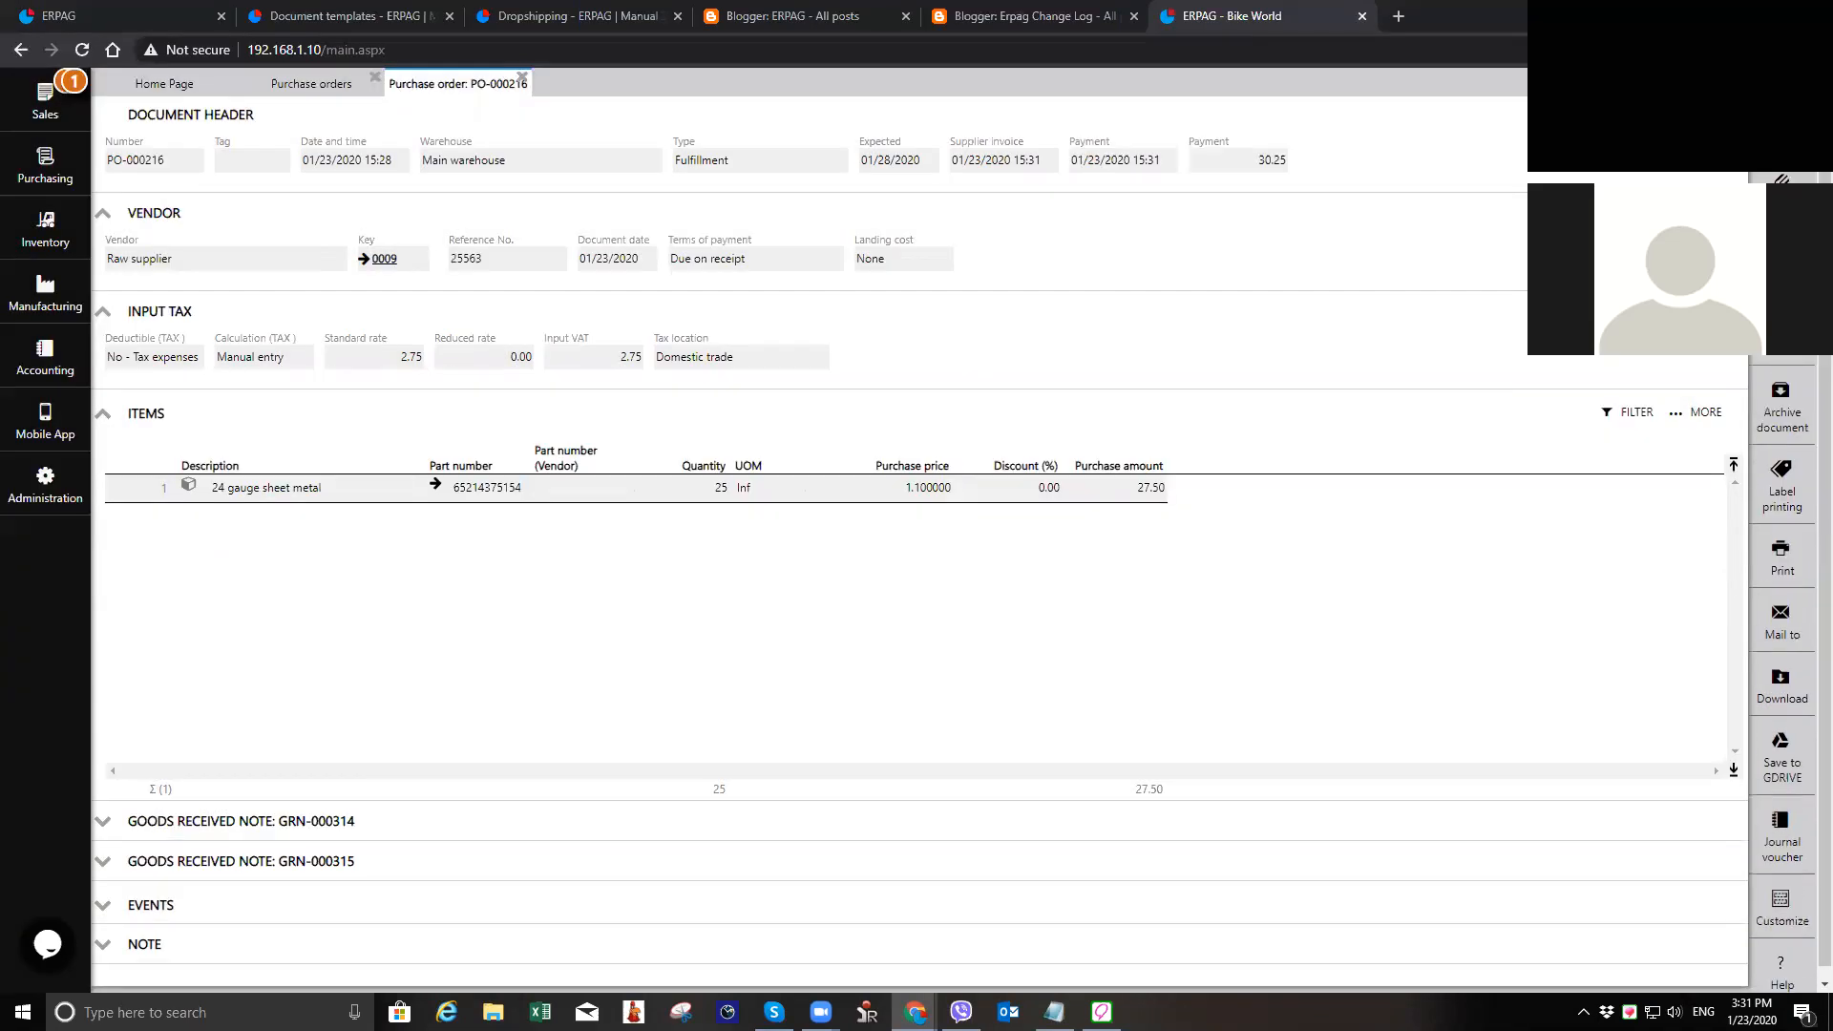
Step: Close the purchase order and the purchase orders list, and open the newest work order from the work orders list
click(1781, 124)
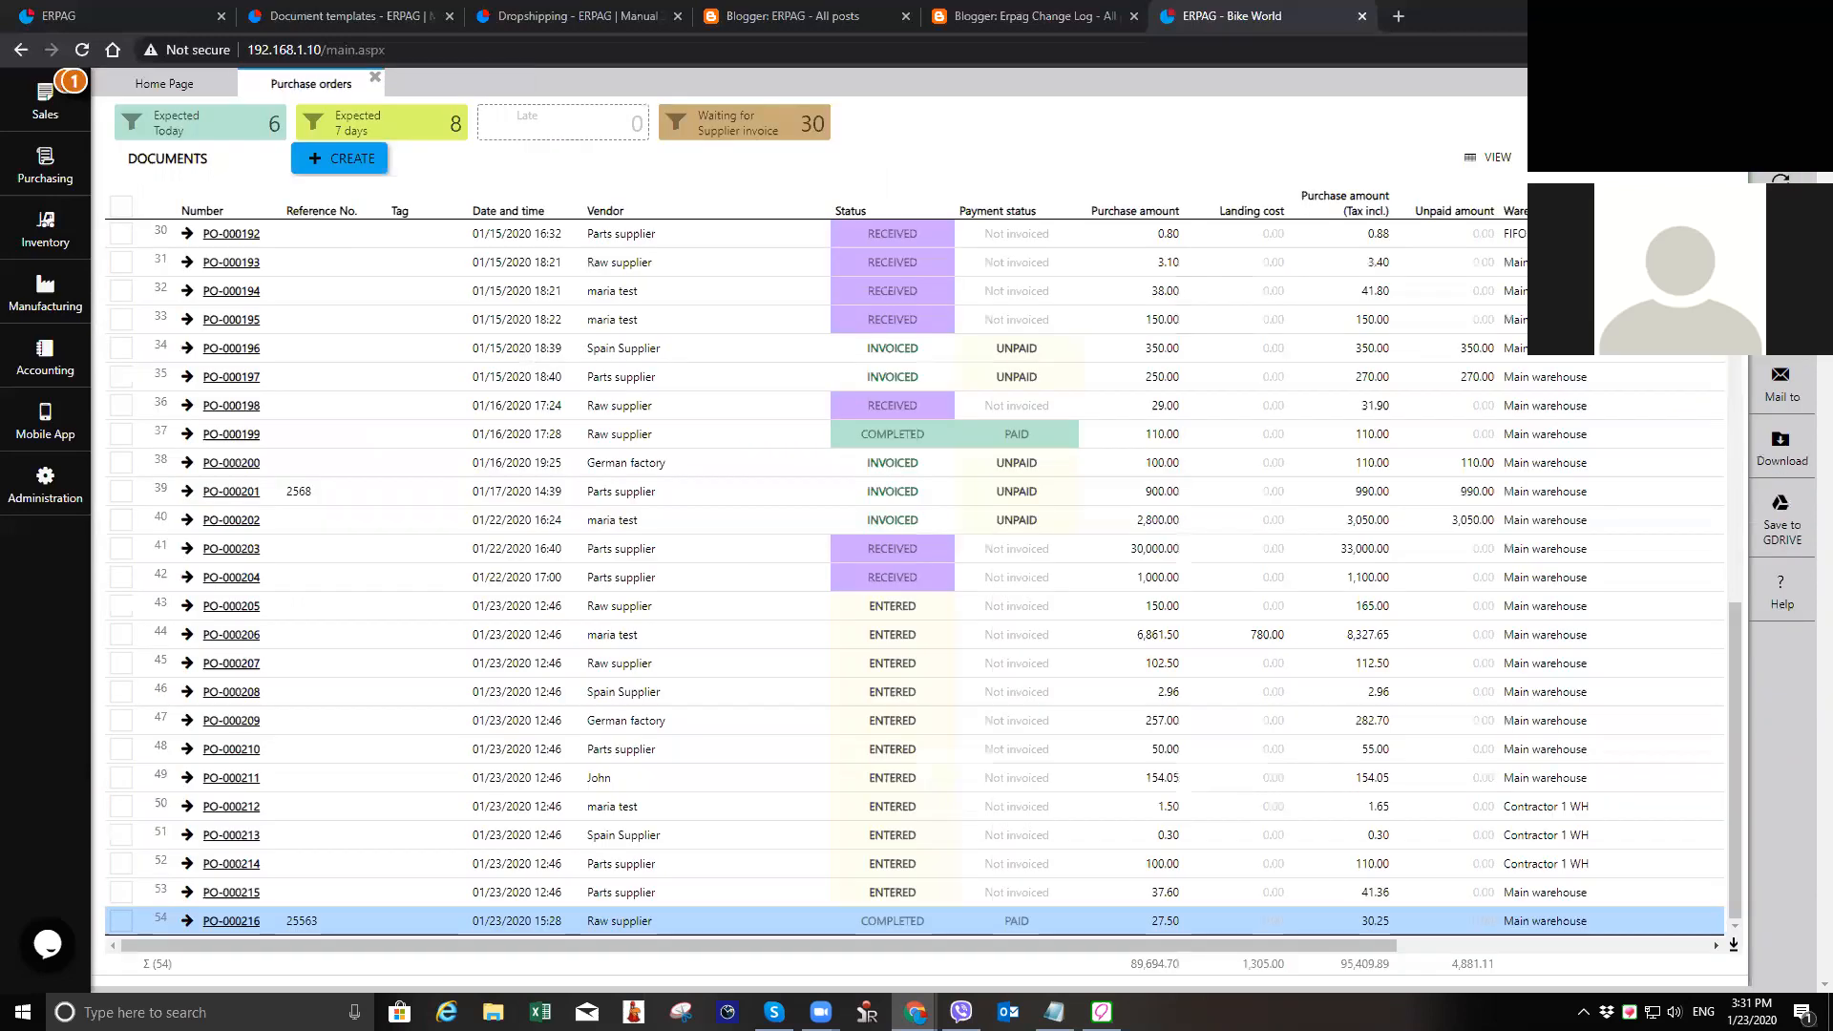
click(66, 497)
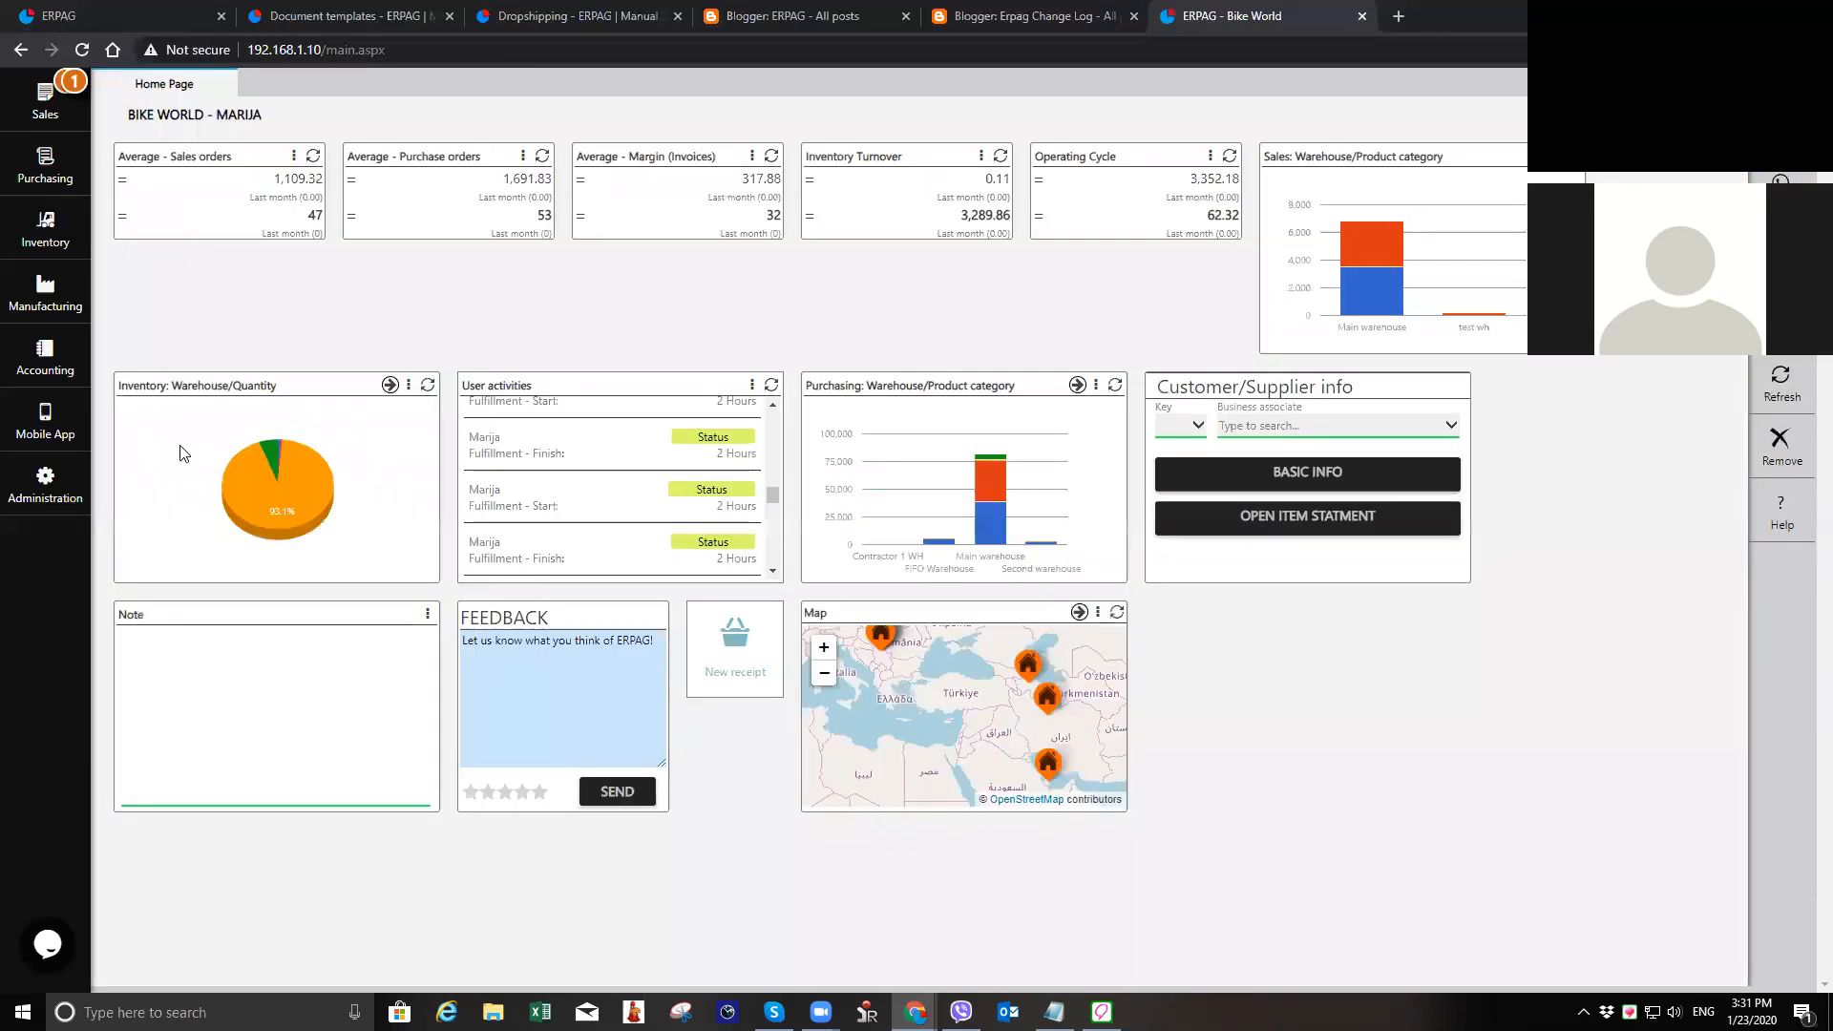
click(64, 292)
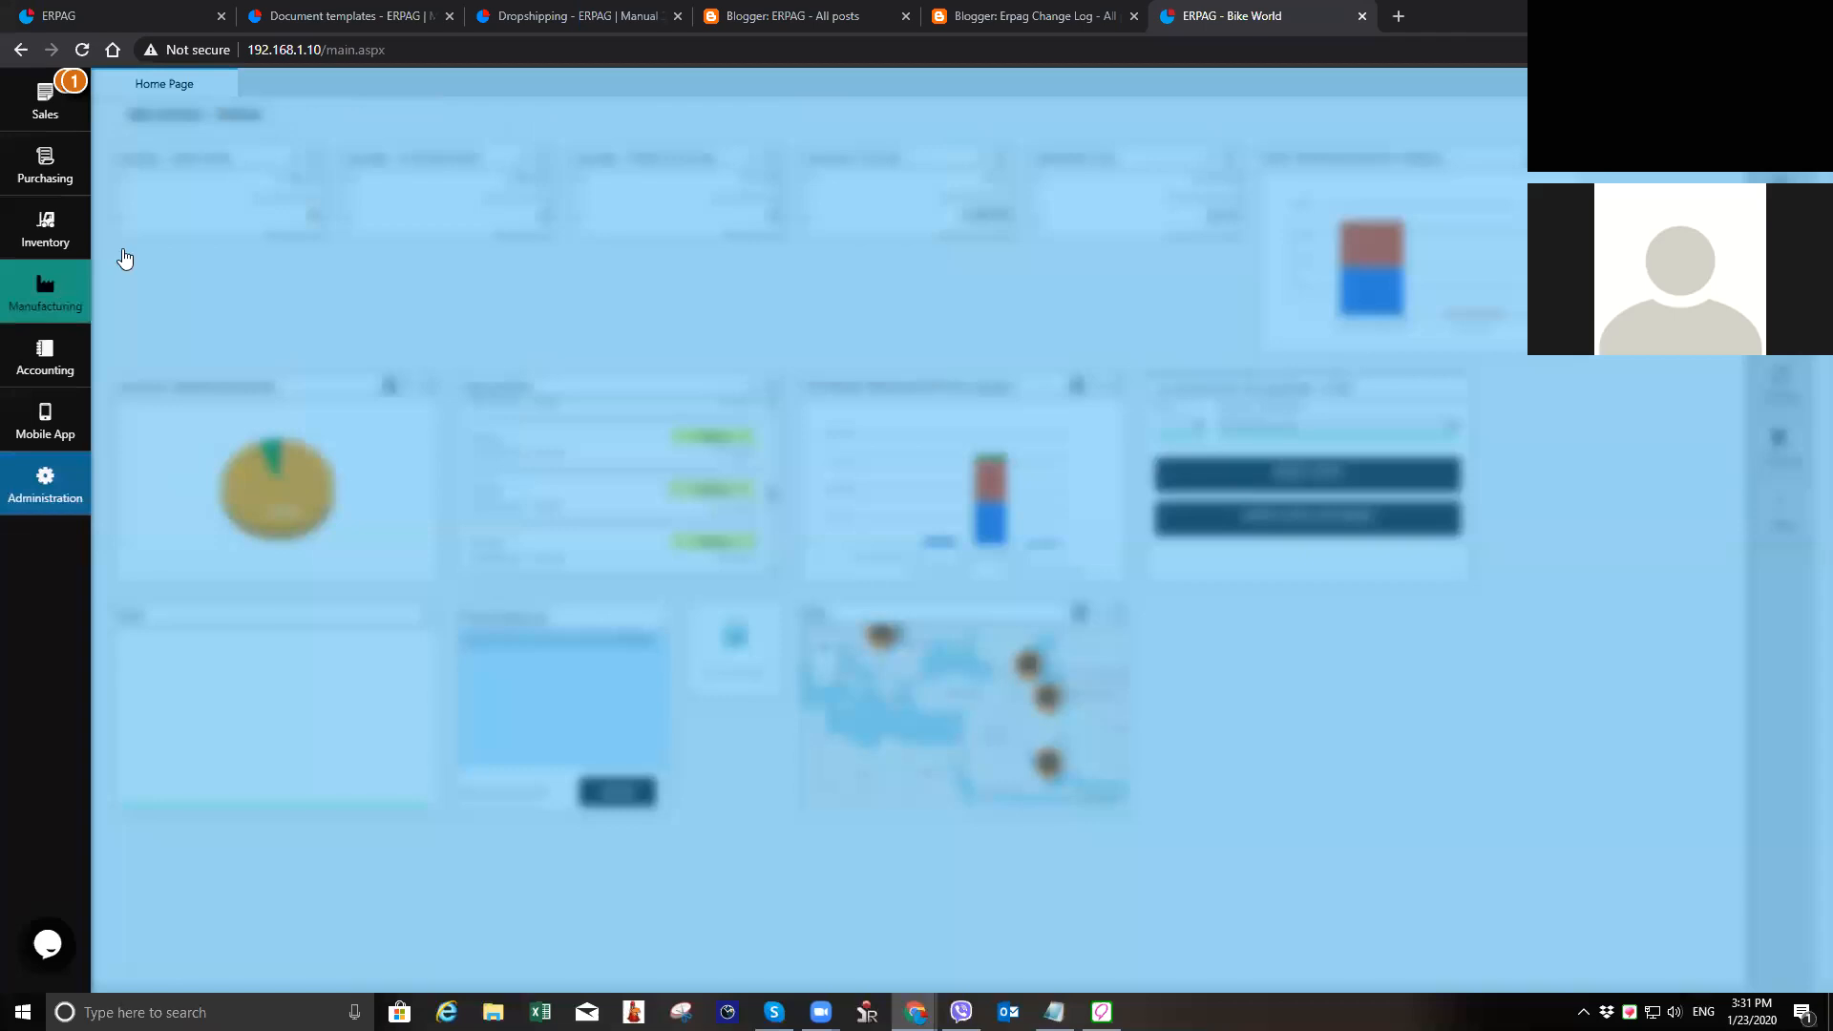
click(210, 141)
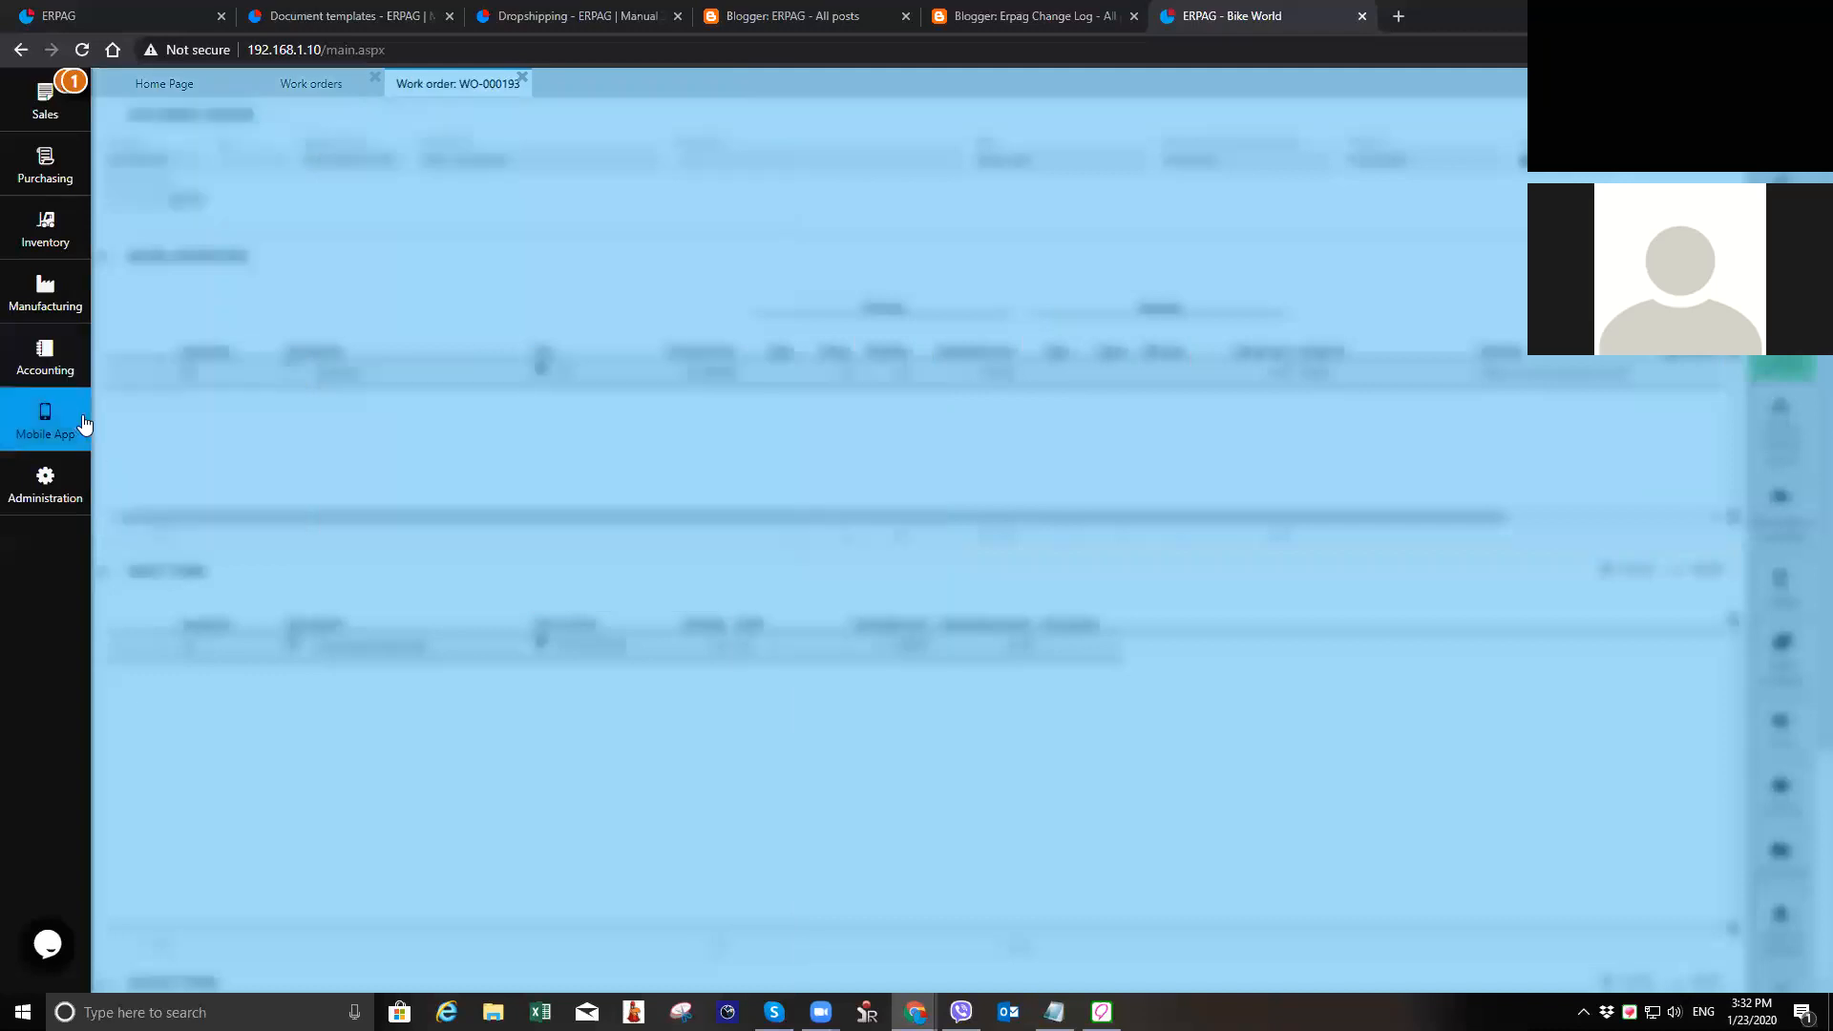
Step: Open the mobile app emulator, check the work order being processed, and open the Load material list
mouse_move(85, 420)
click(212, 143)
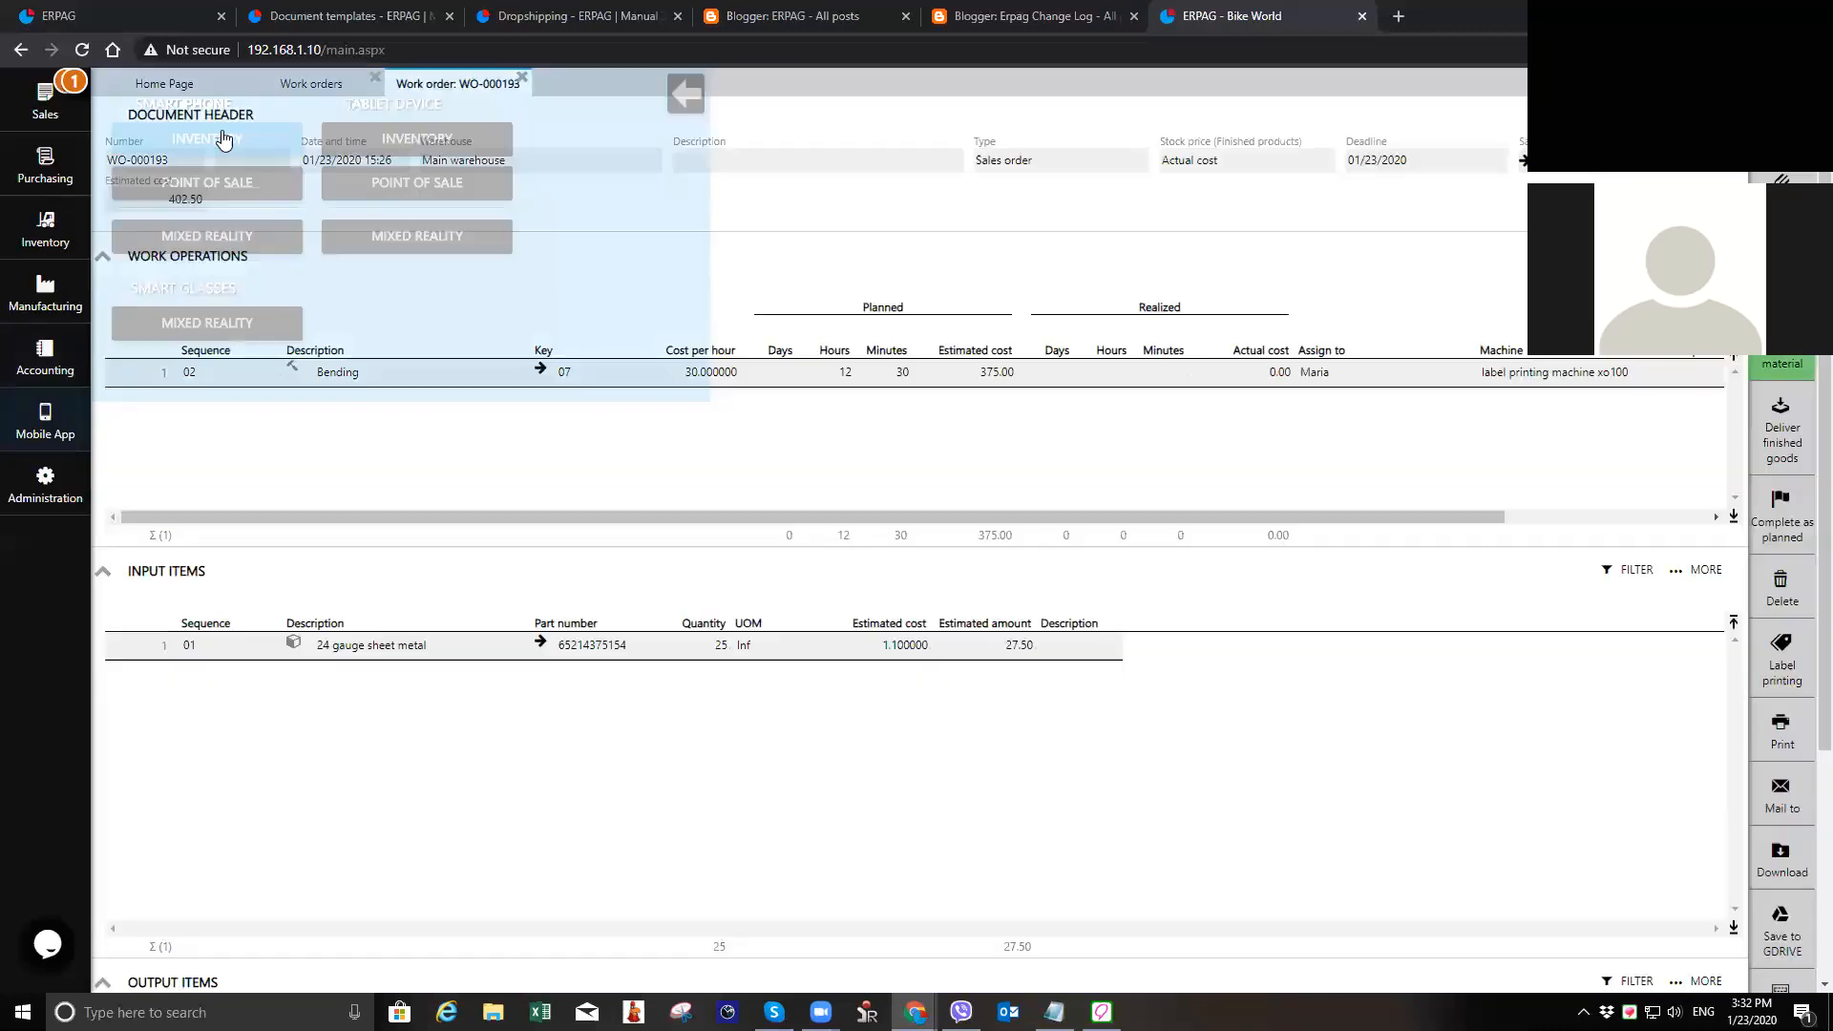
click(459, 84)
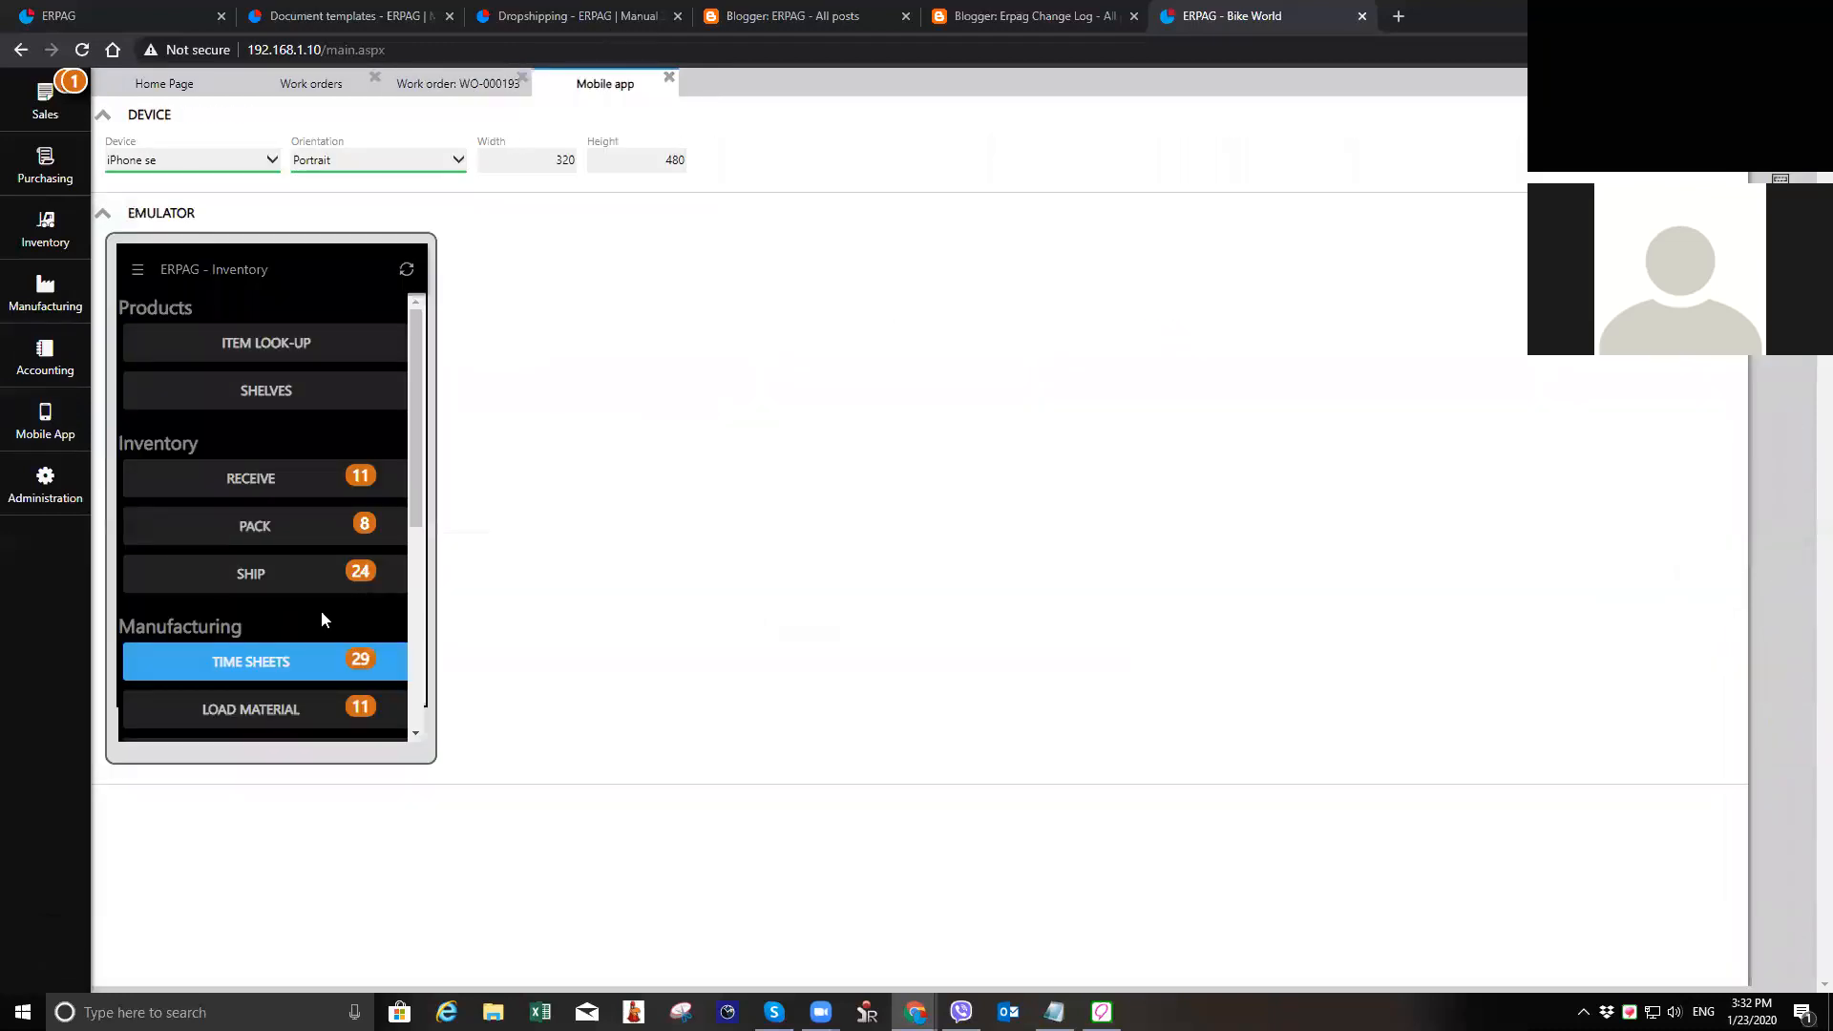
scroll(322, 612, down, 1)
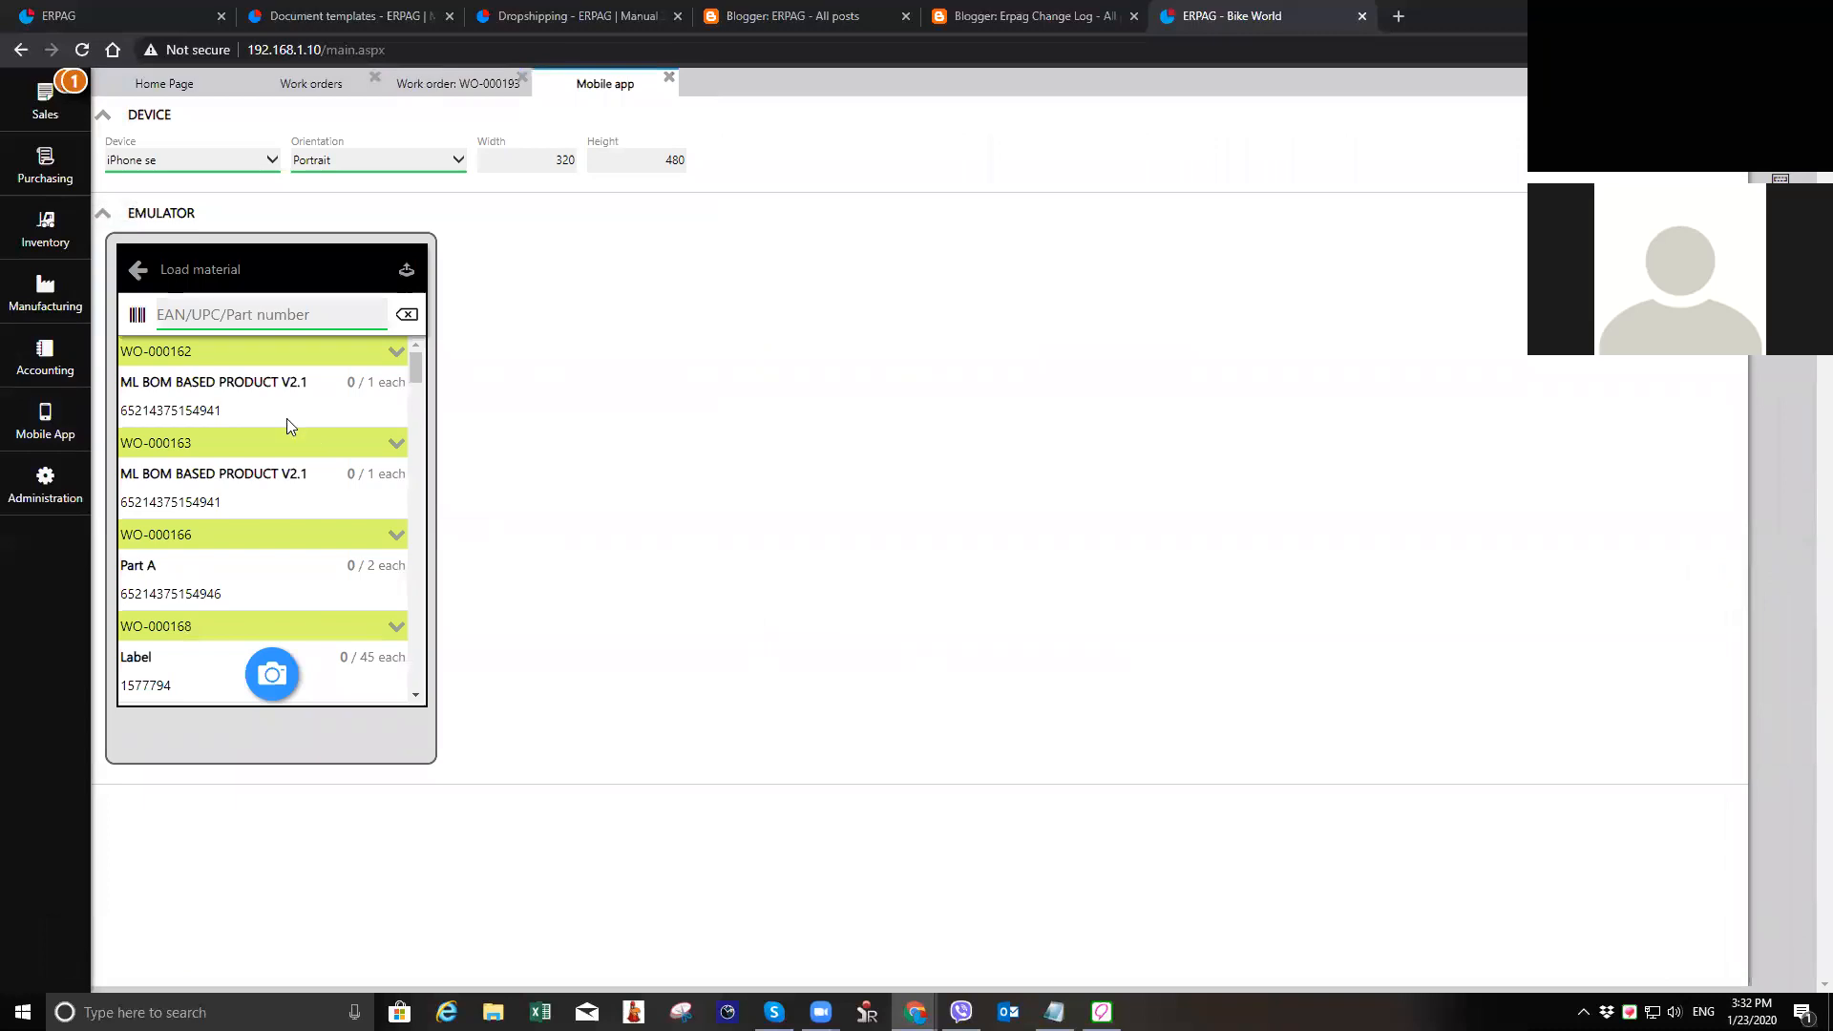
Step: Find the 24 gauge sheet metal under the newest work order, set its processed quantity to 25, and return to the material list
scroll(288, 425, down, 2)
scroll(288, 425, down, 2)
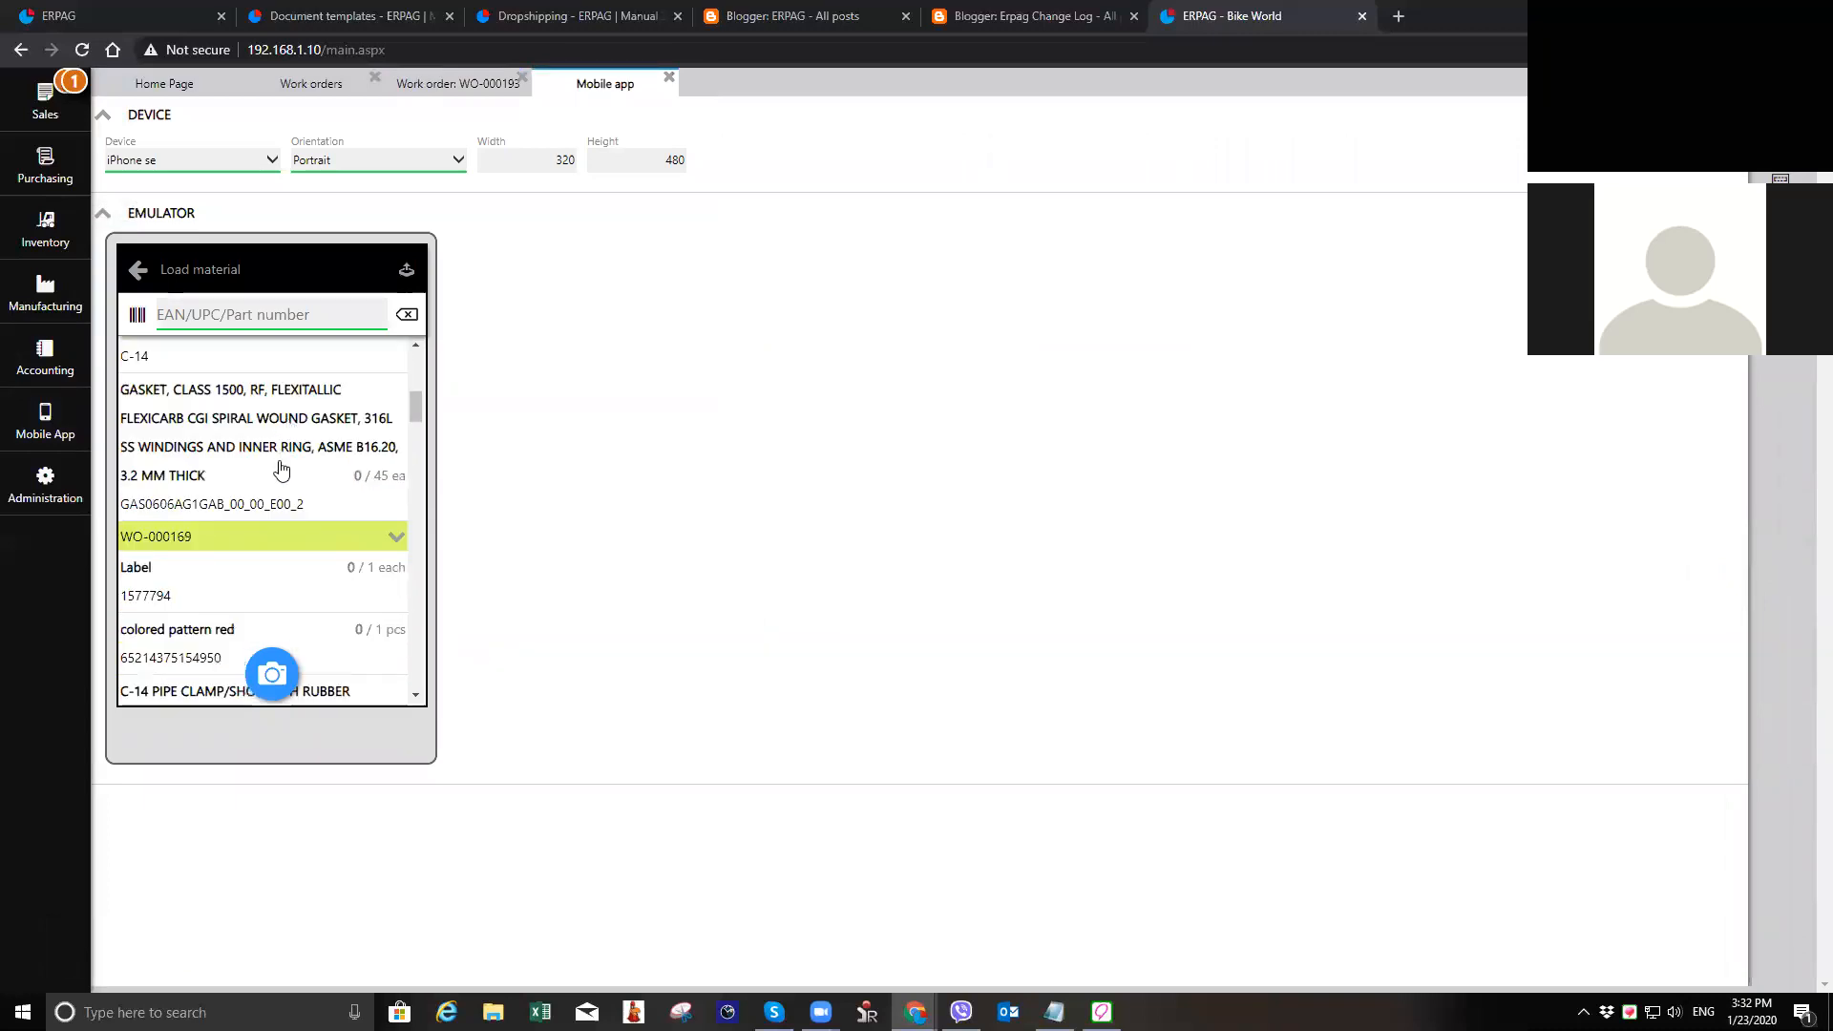
scroll(279, 468, down, 2)
scroll(280, 468, down, 3)
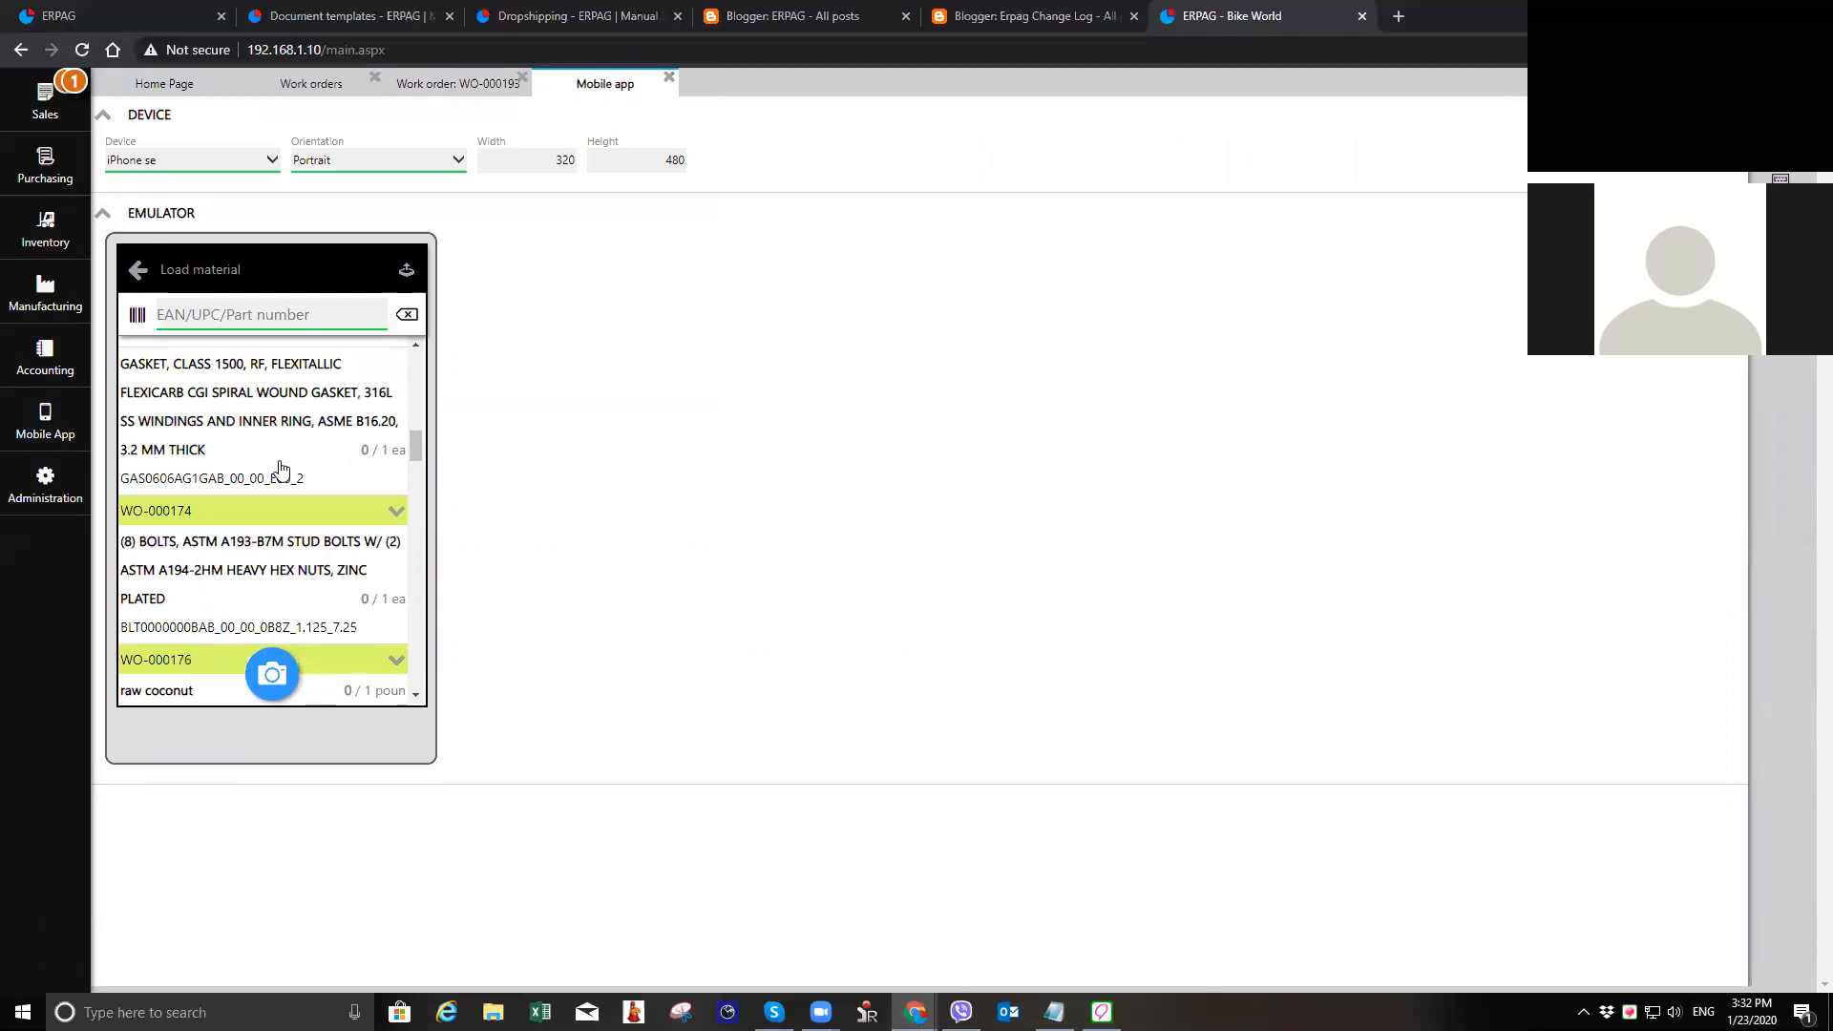
scroll(280, 468, down, 2)
scroll(279, 468, down, 3)
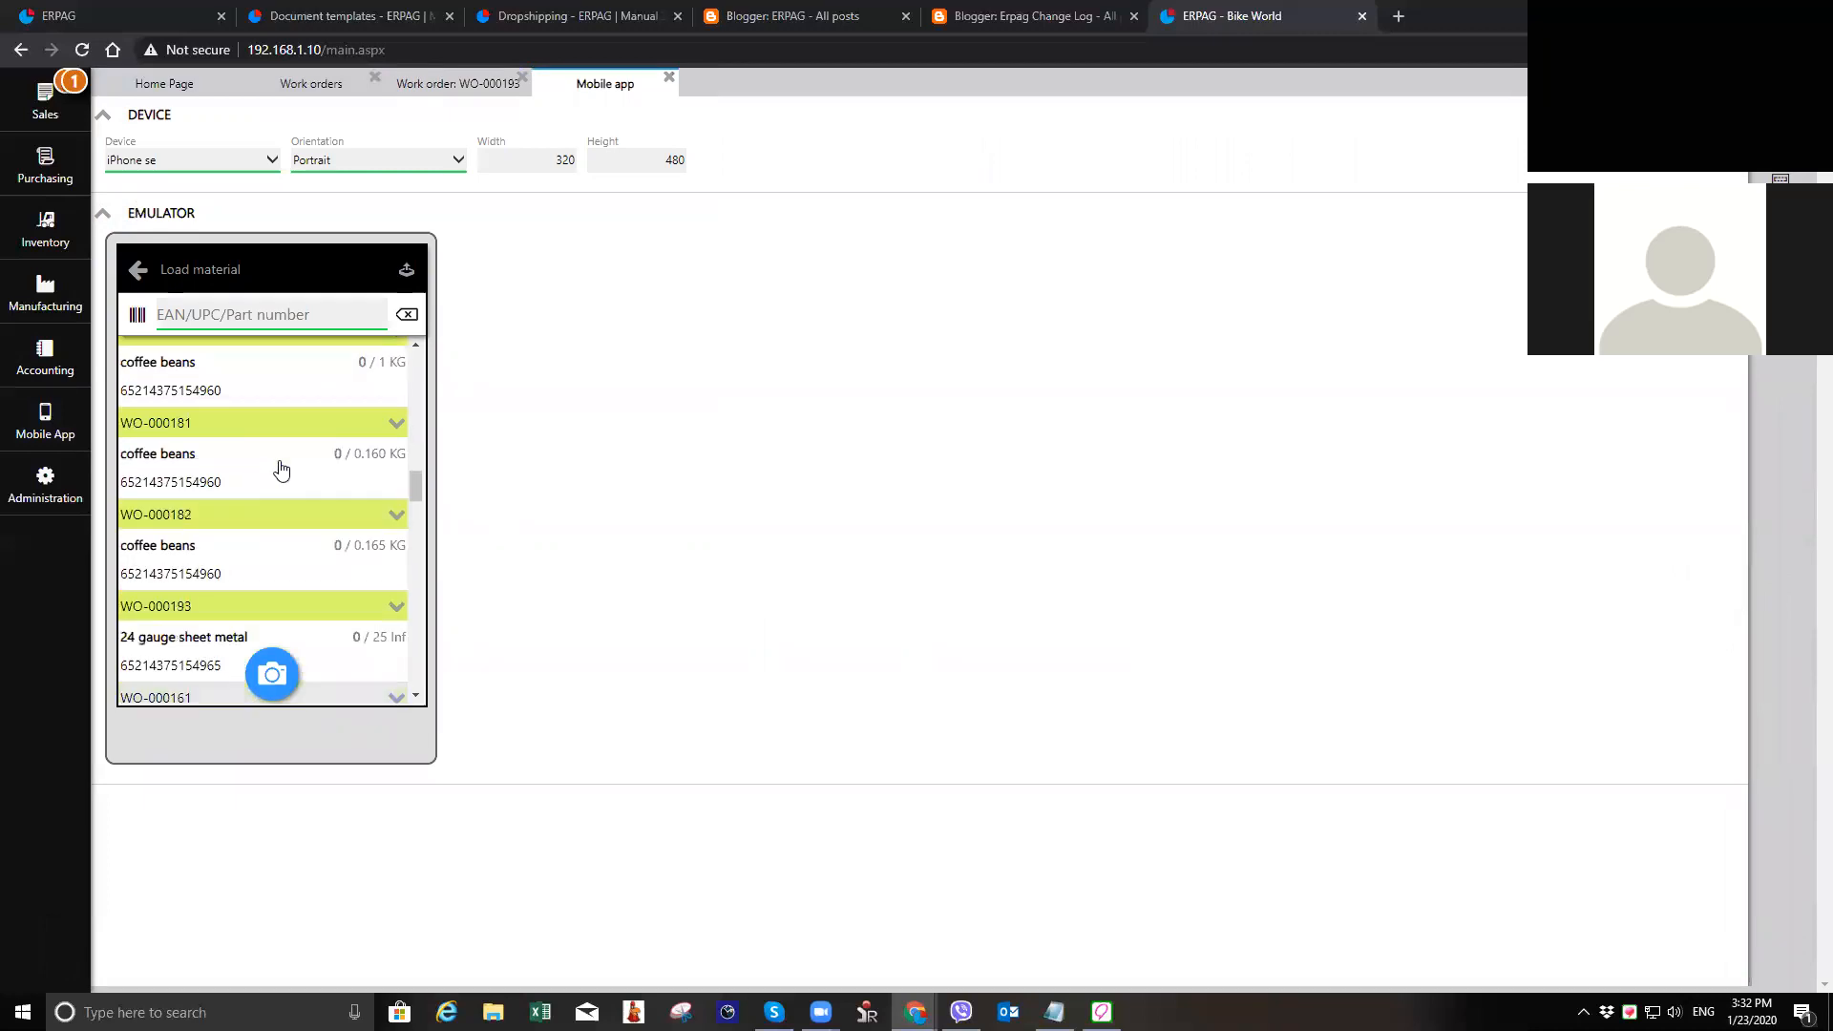
scroll(280, 468, down, 6)
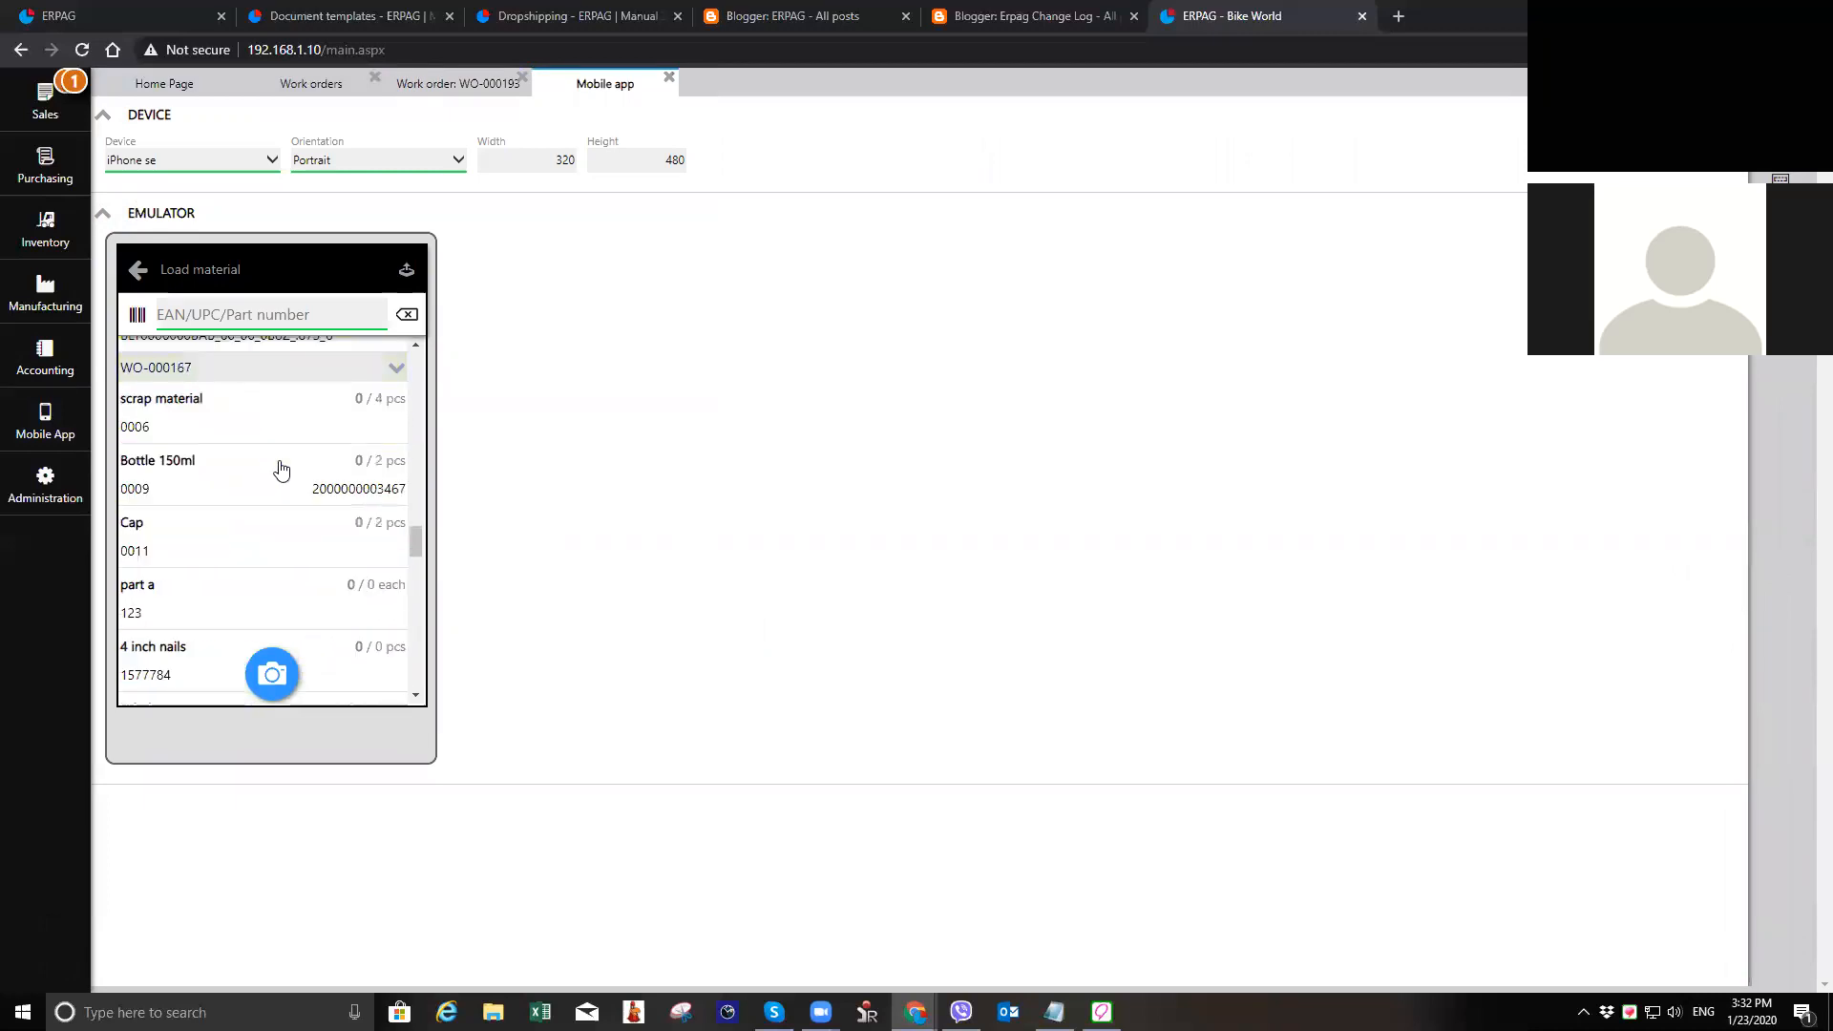
scroll(280, 467, down, 4)
scroll(280, 467, down, 4)
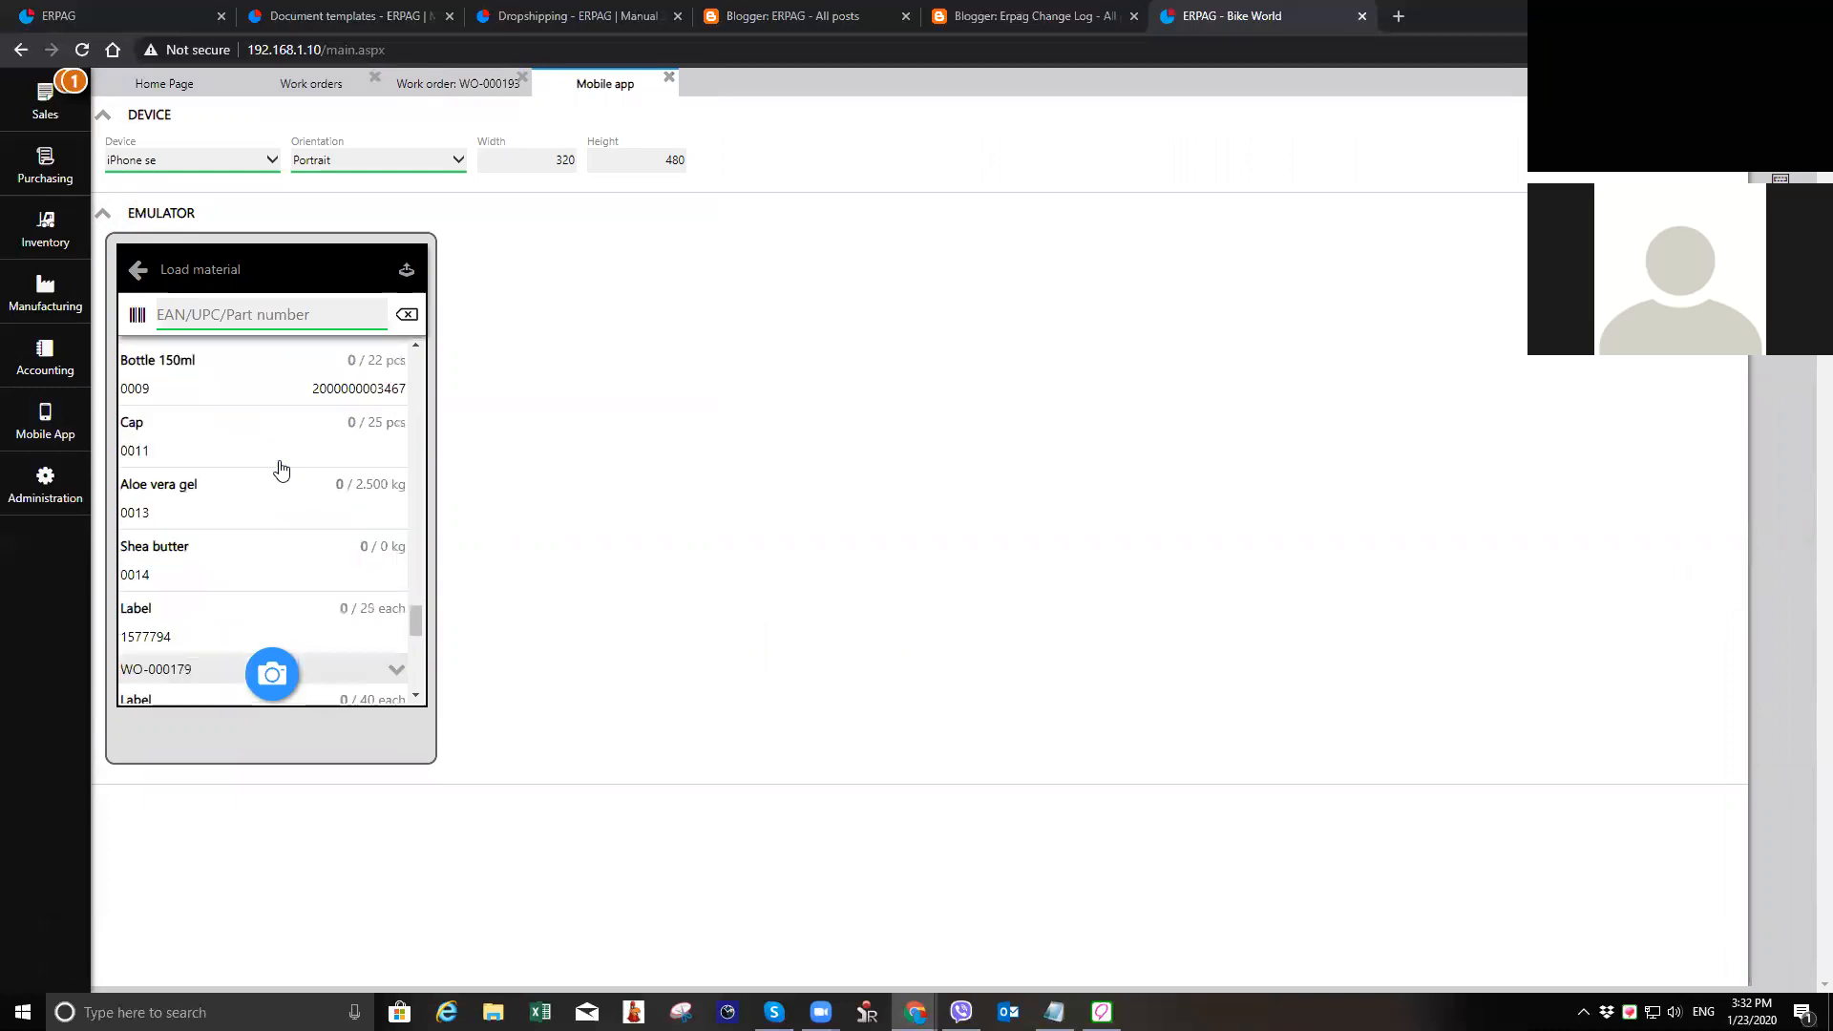
scroll(280, 468, down, 4)
scroll(280, 469, down, 3)
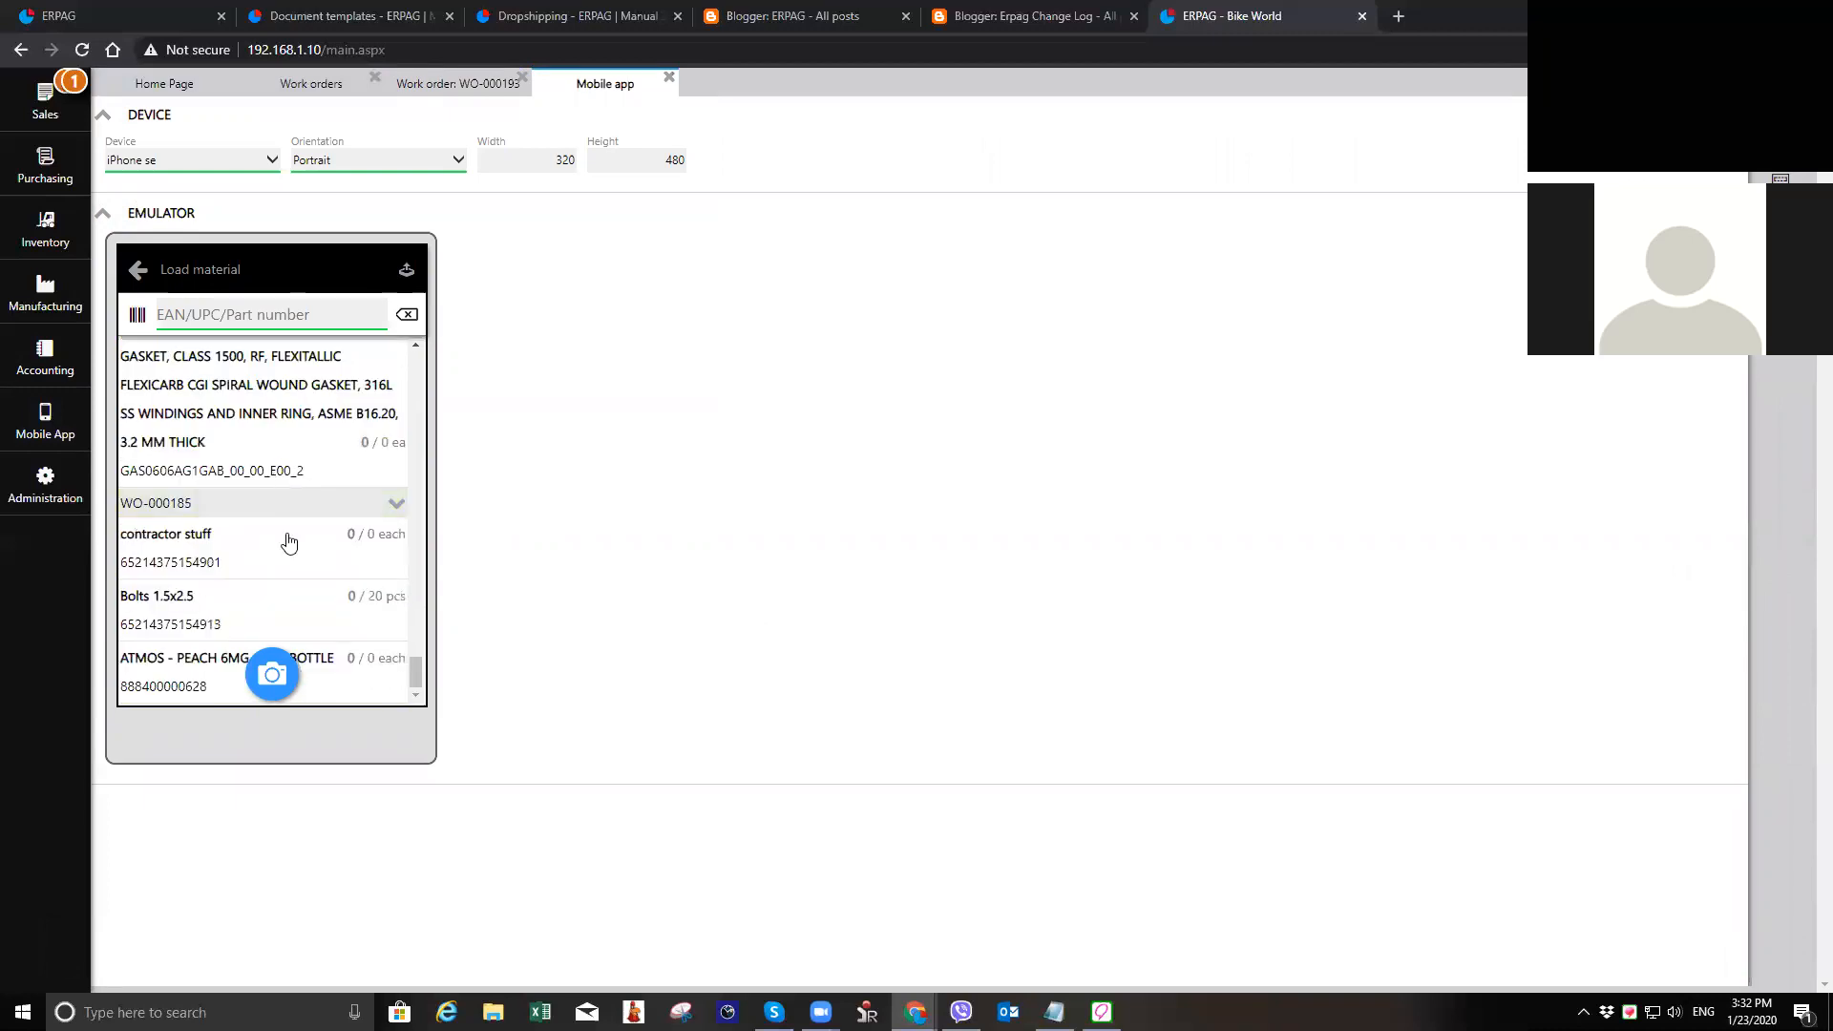
scroll(286, 539, up, 7)
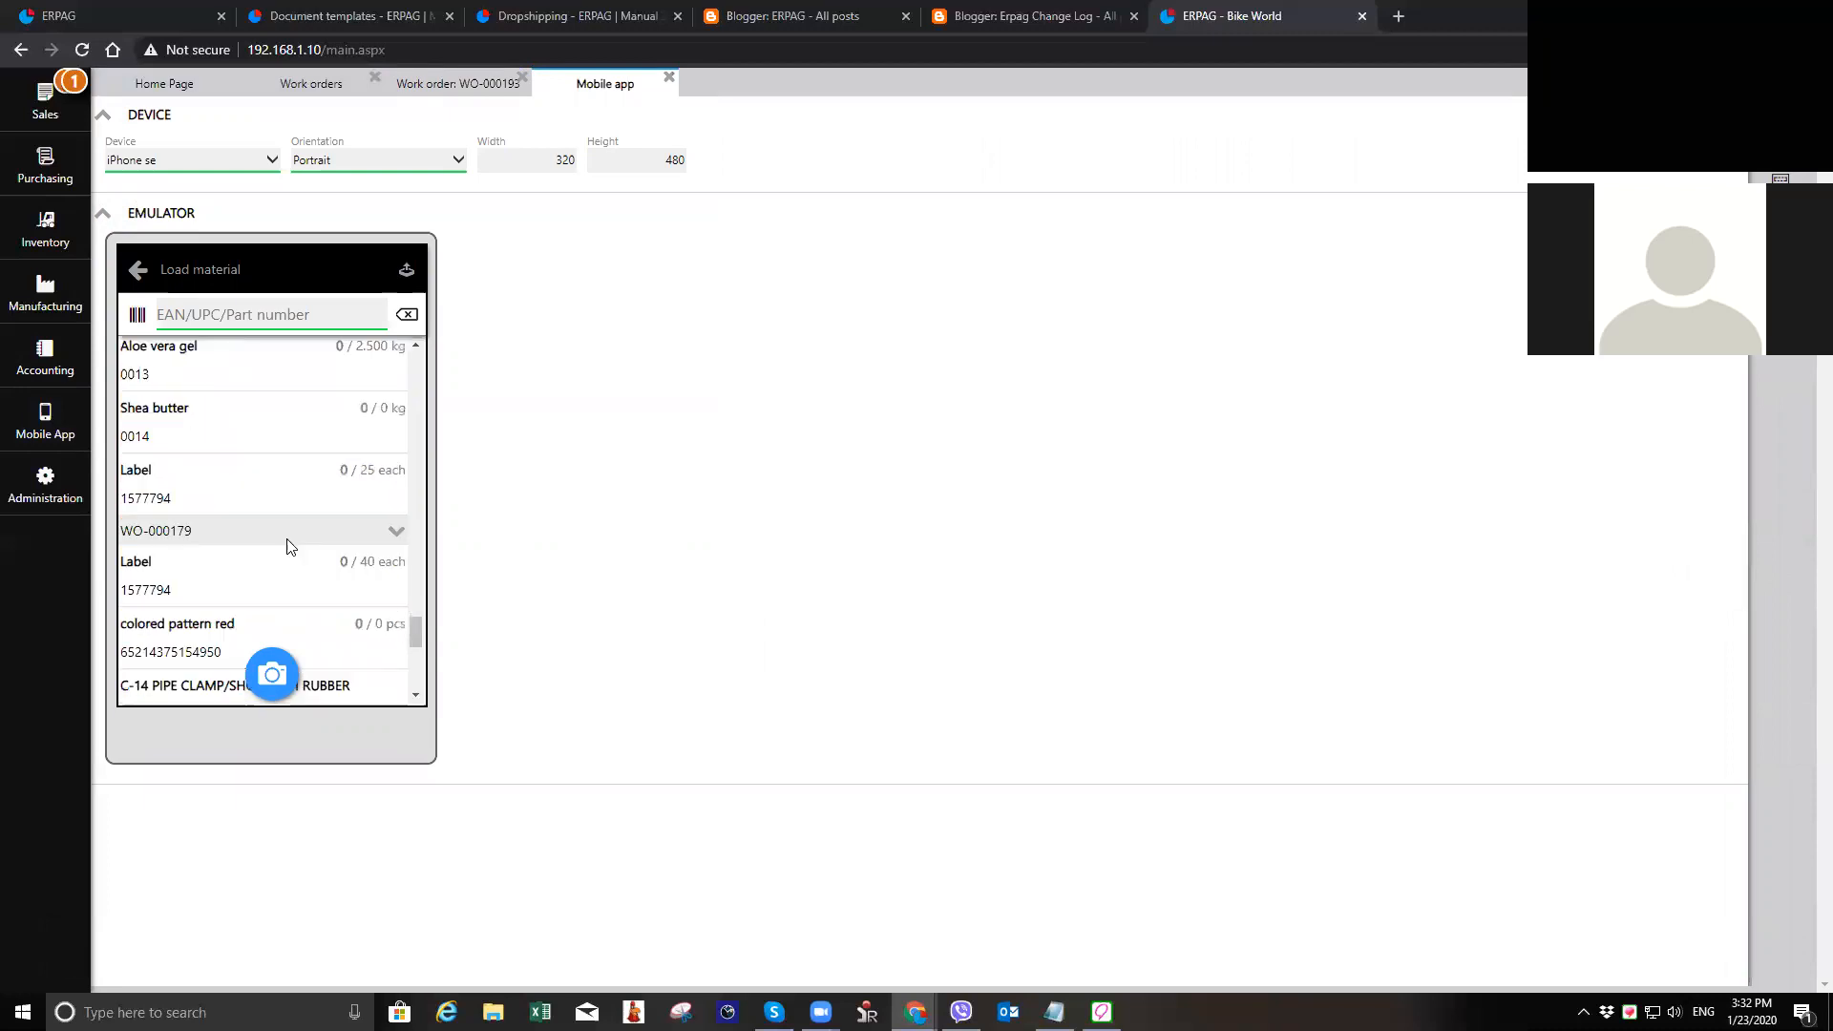
scroll(267, 544, up, 1)
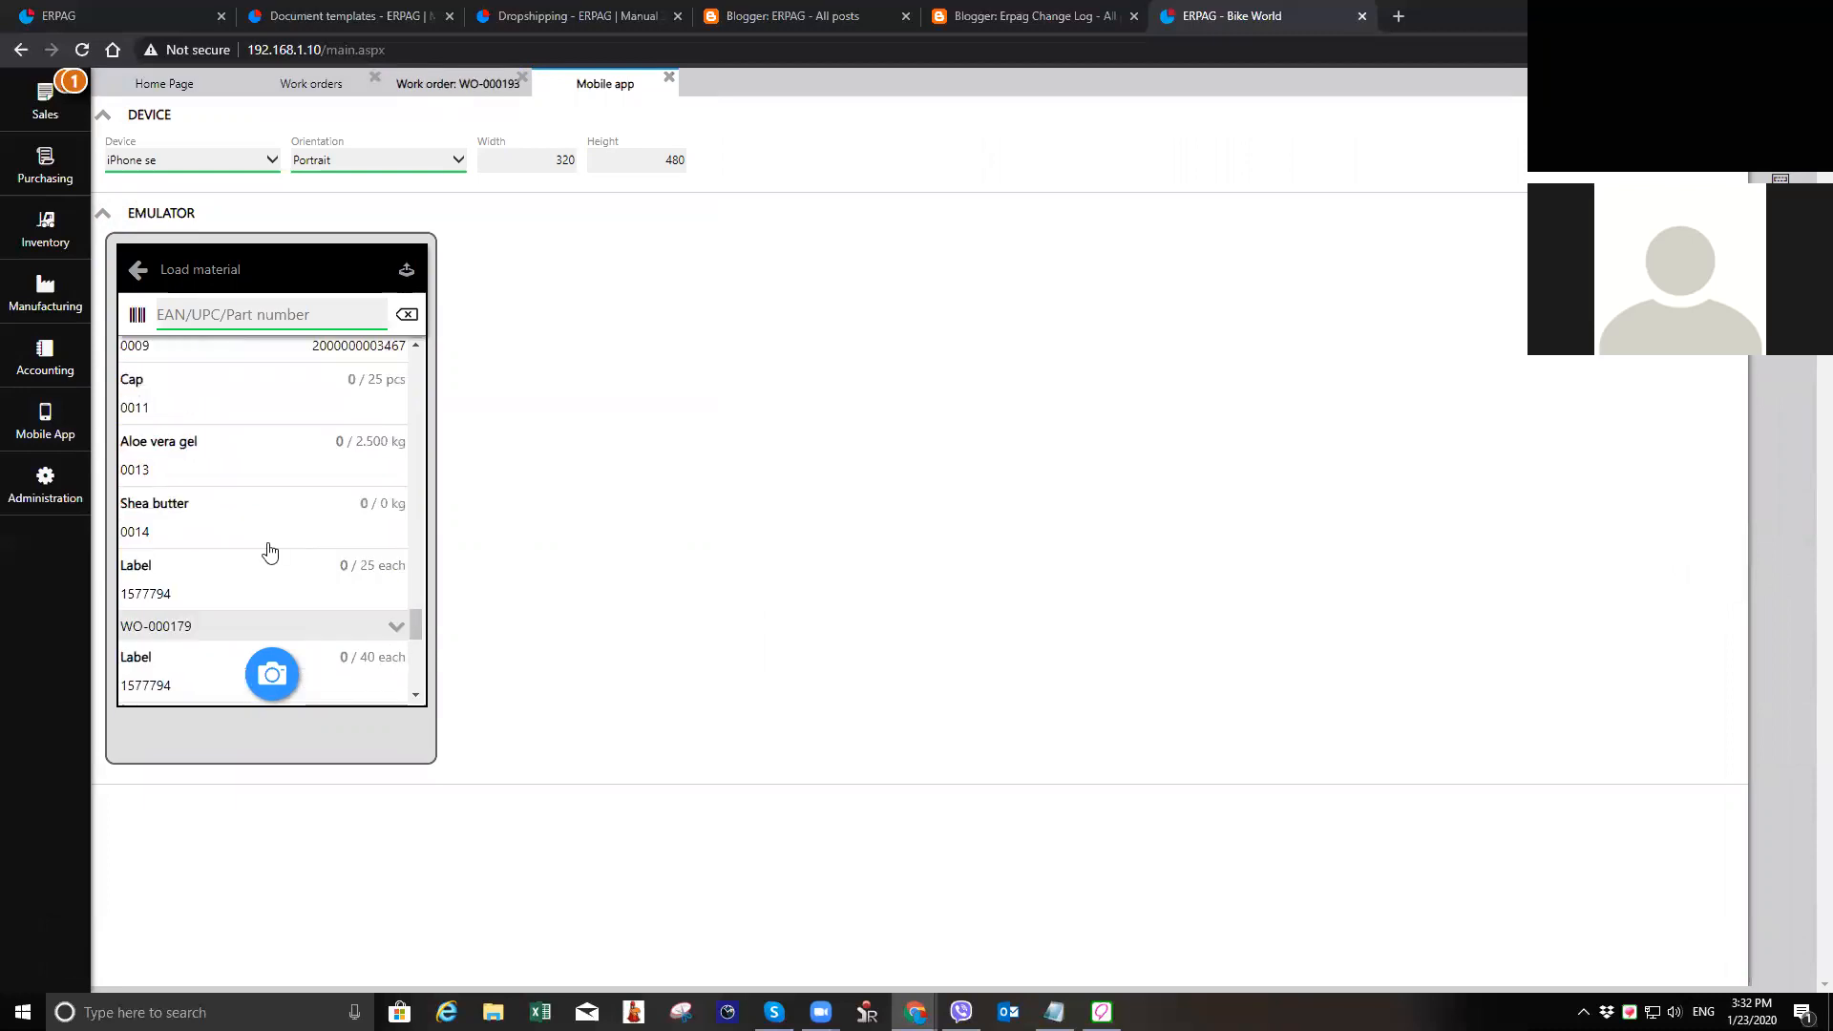
scroll(270, 543, up, 2)
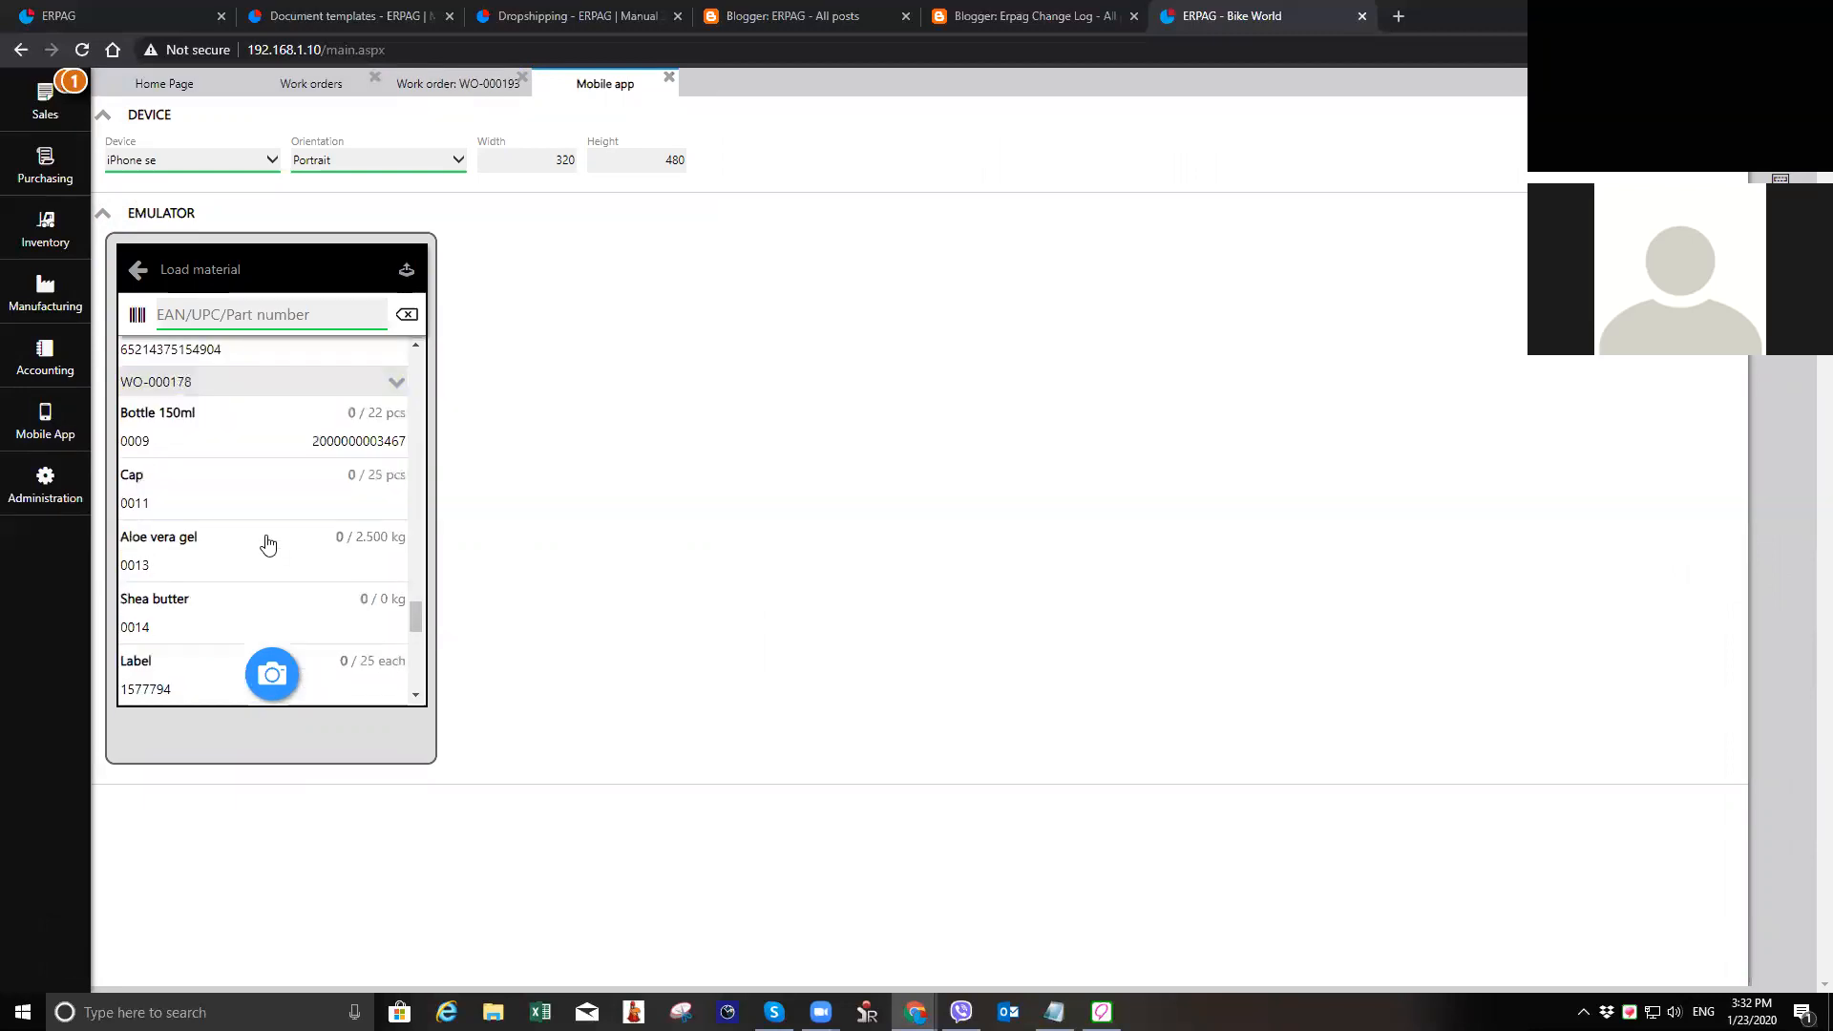
scroll(267, 546, up, 10)
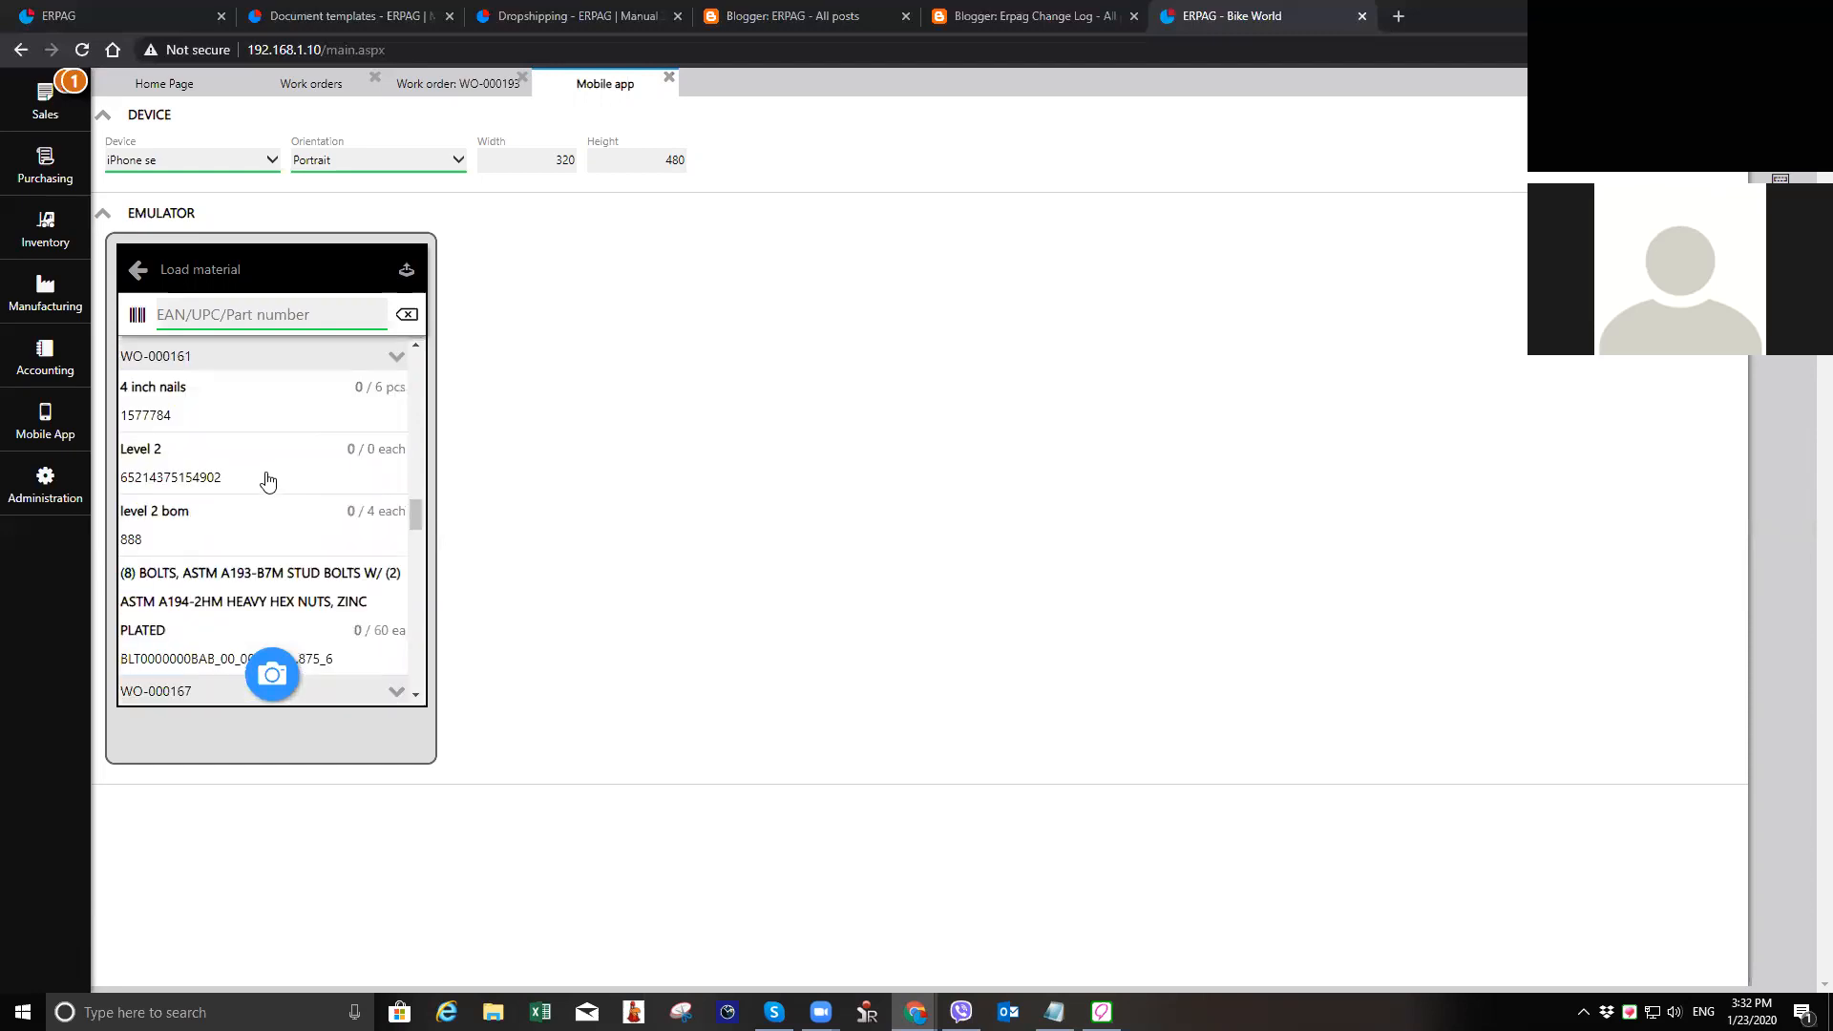
scroll(269, 479, down, 2)
scroll(265, 481, down, 5)
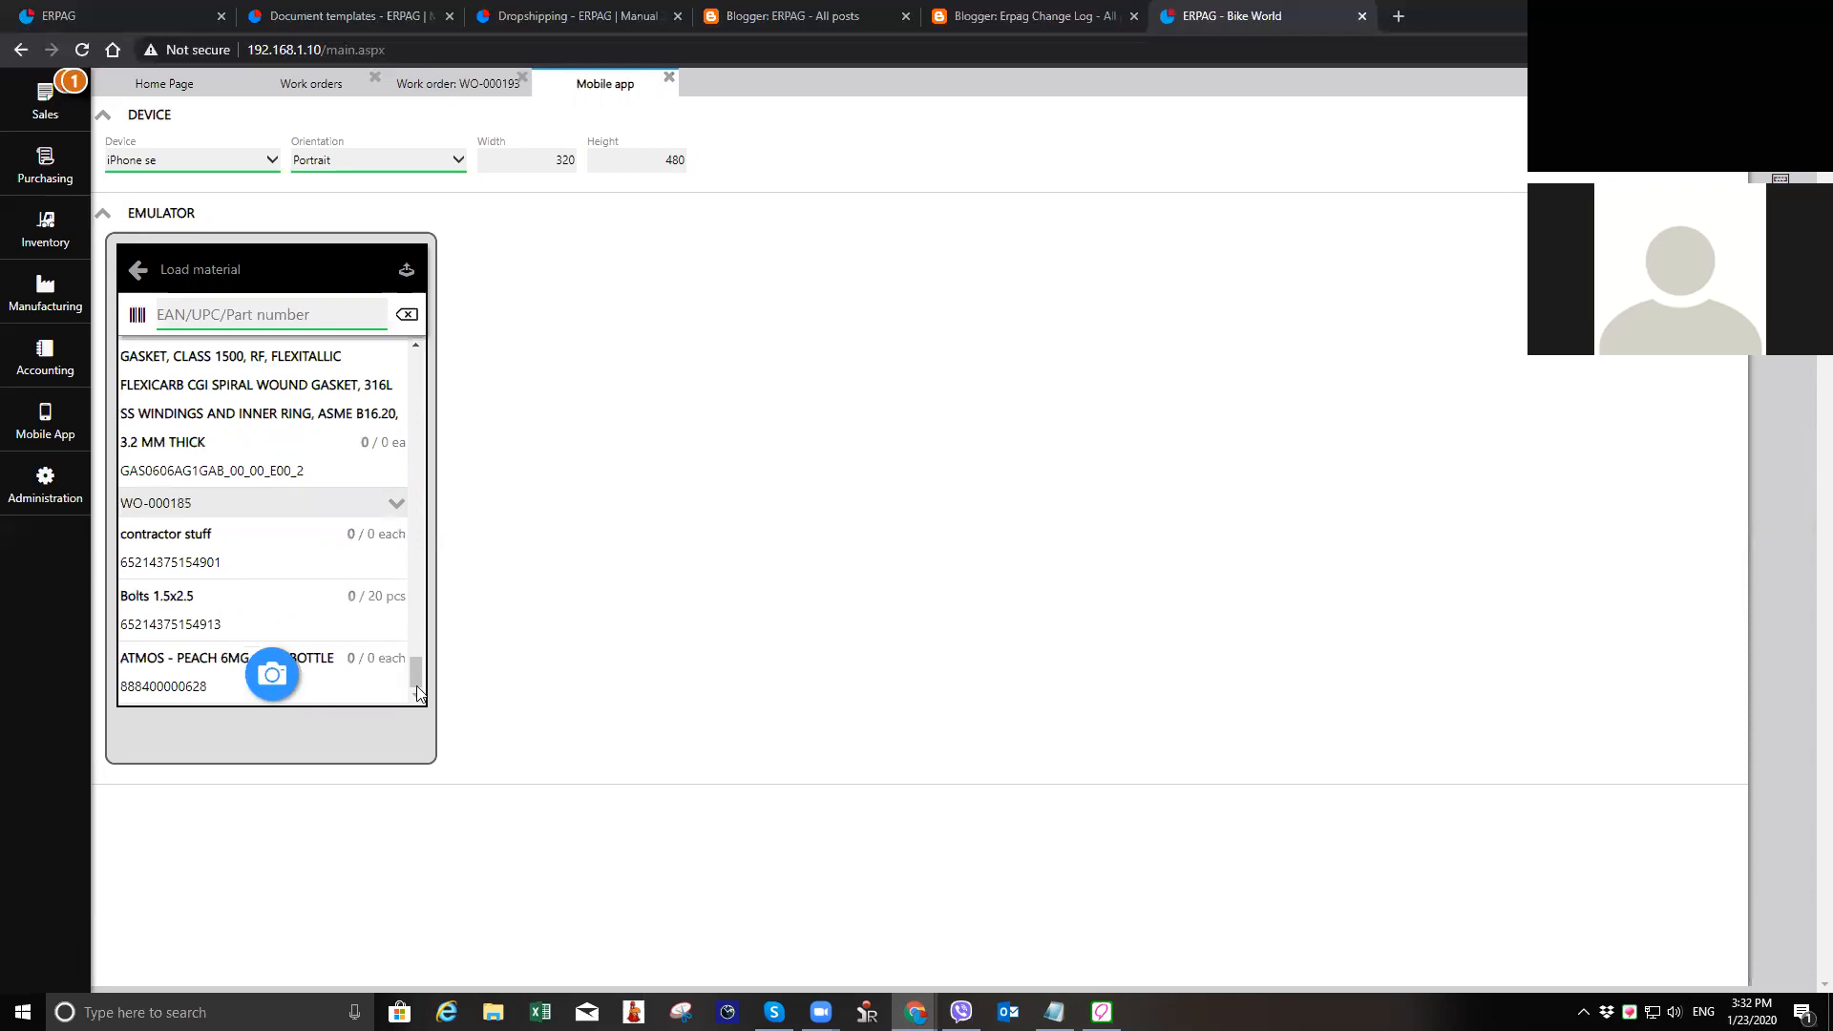
scroll(266, 408, up, 10)
scroll(266, 411, down, 4)
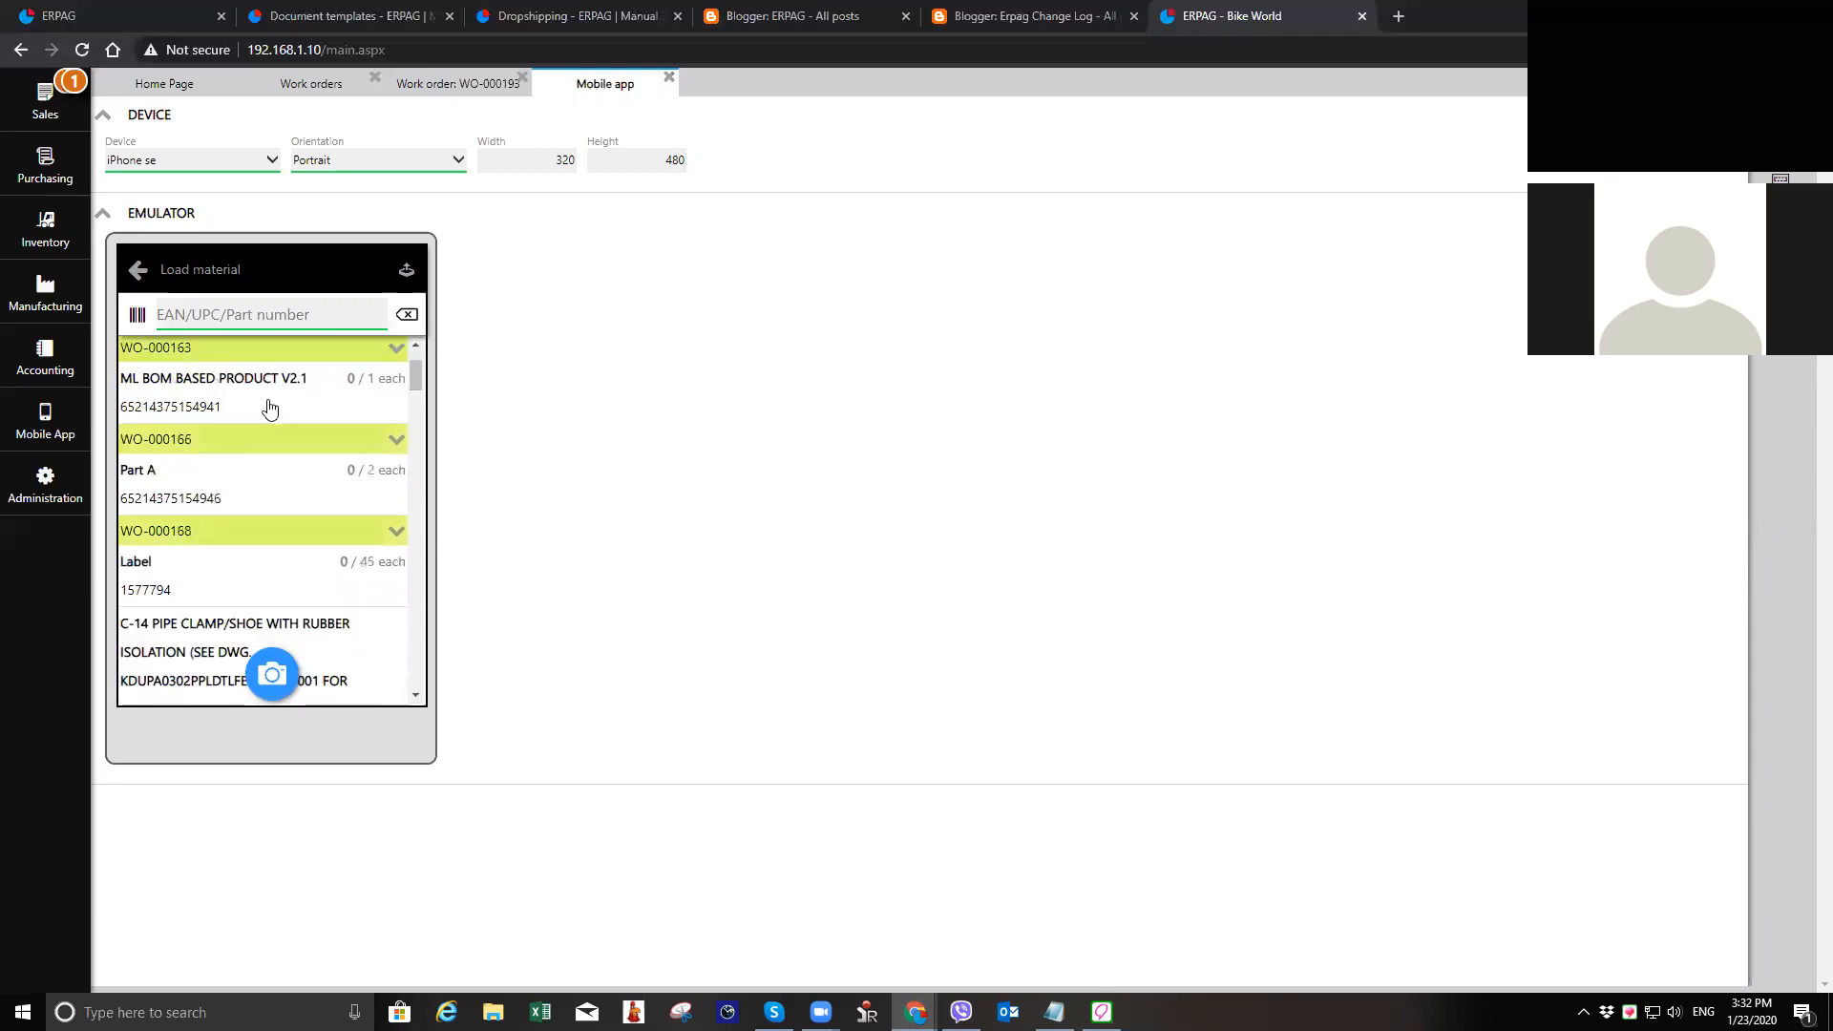
scroll(266, 412, down, 8)
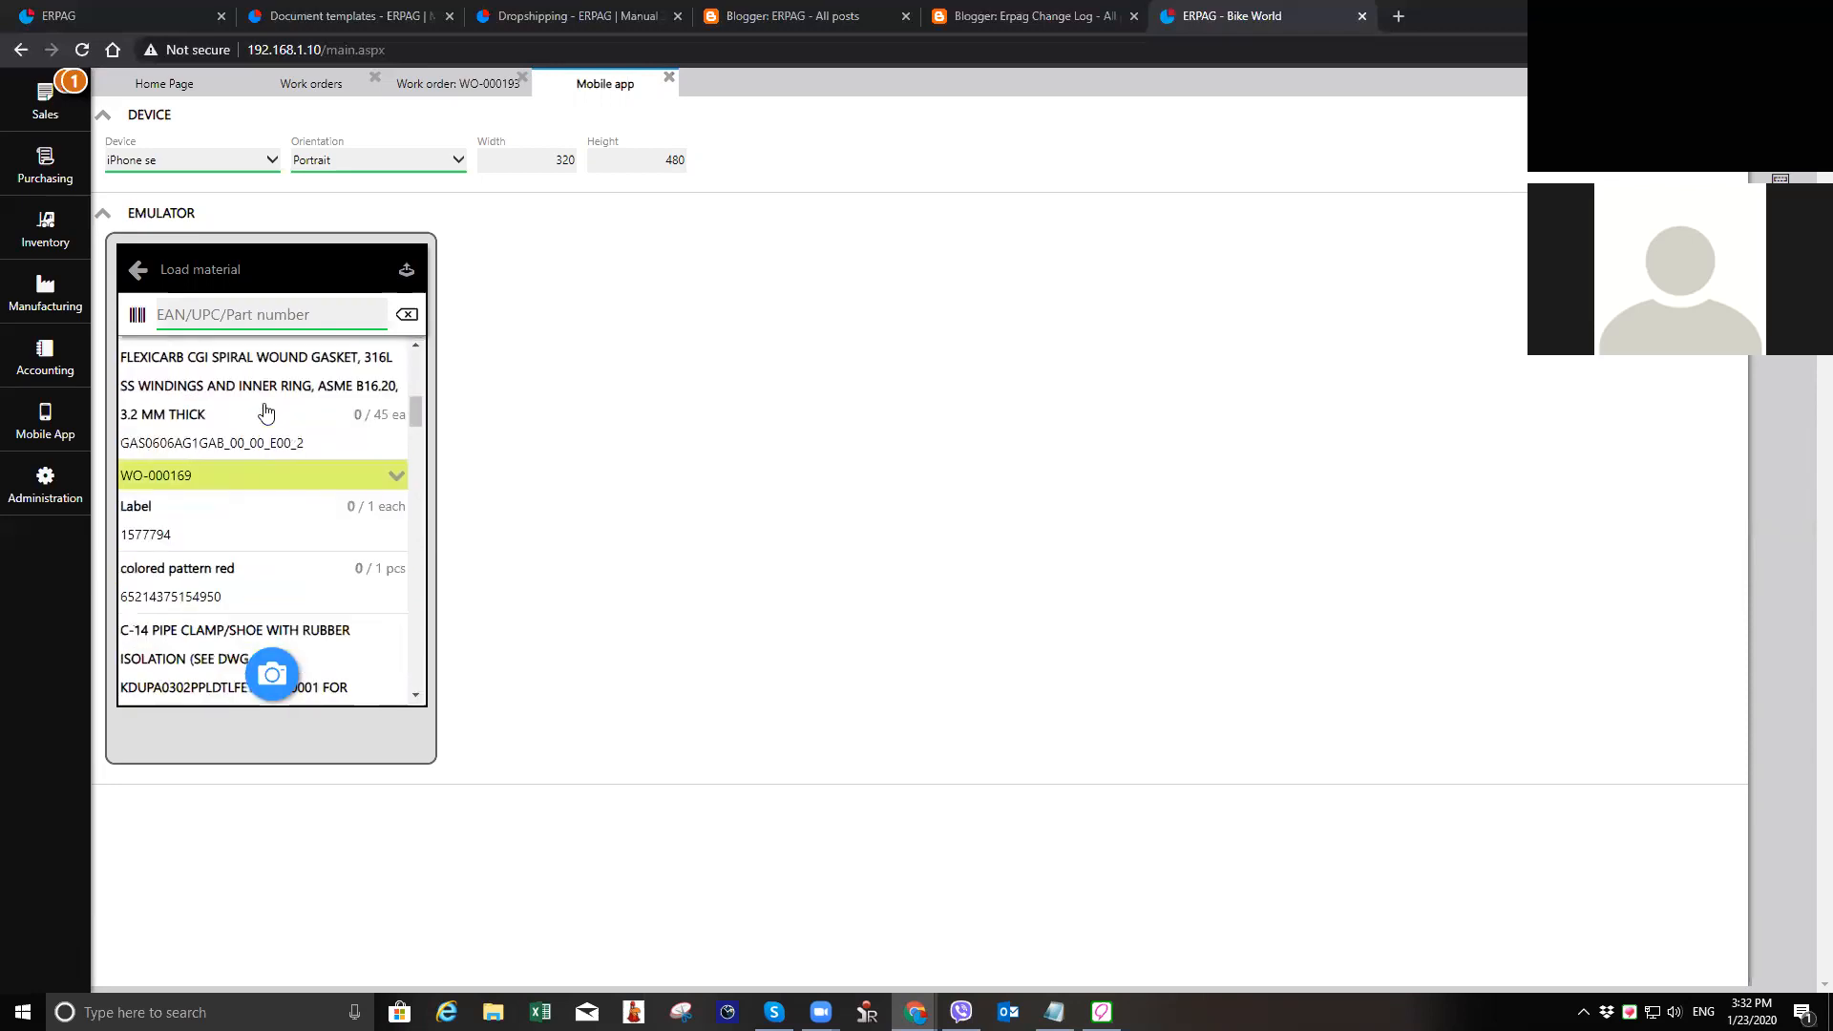
scroll(266, 412, down, 10)
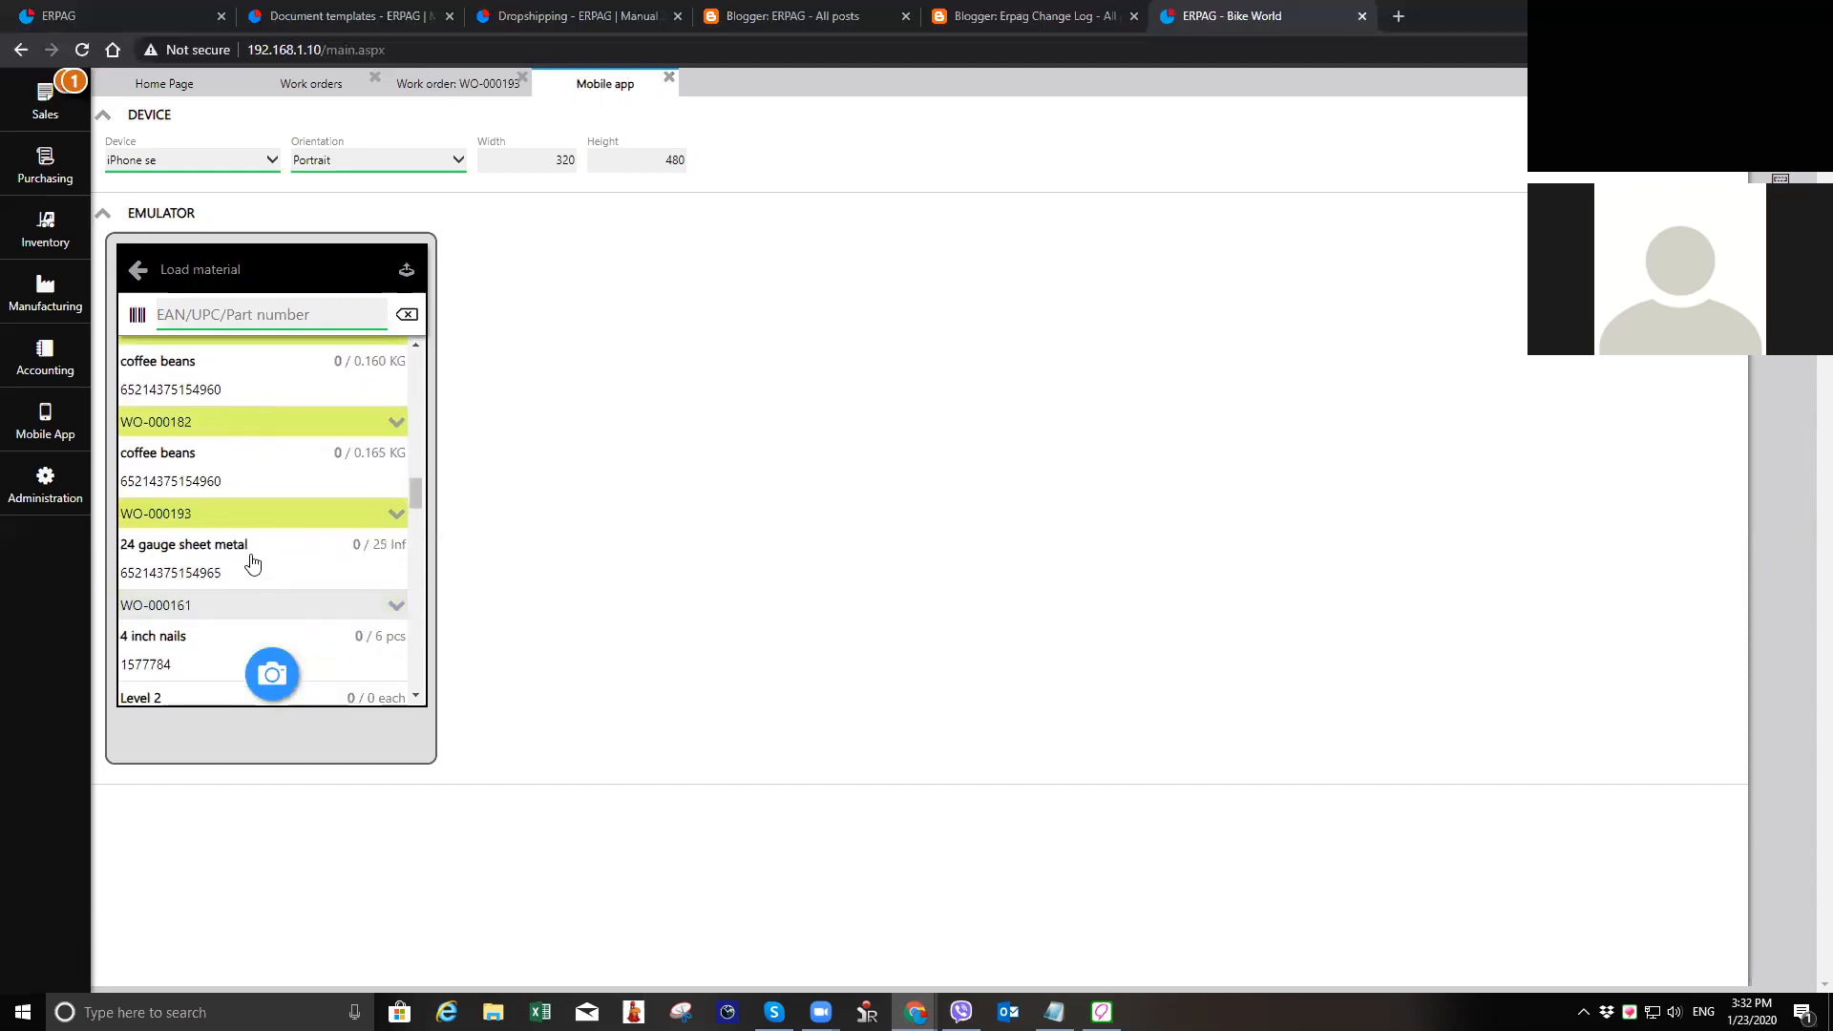
click(276, 568)
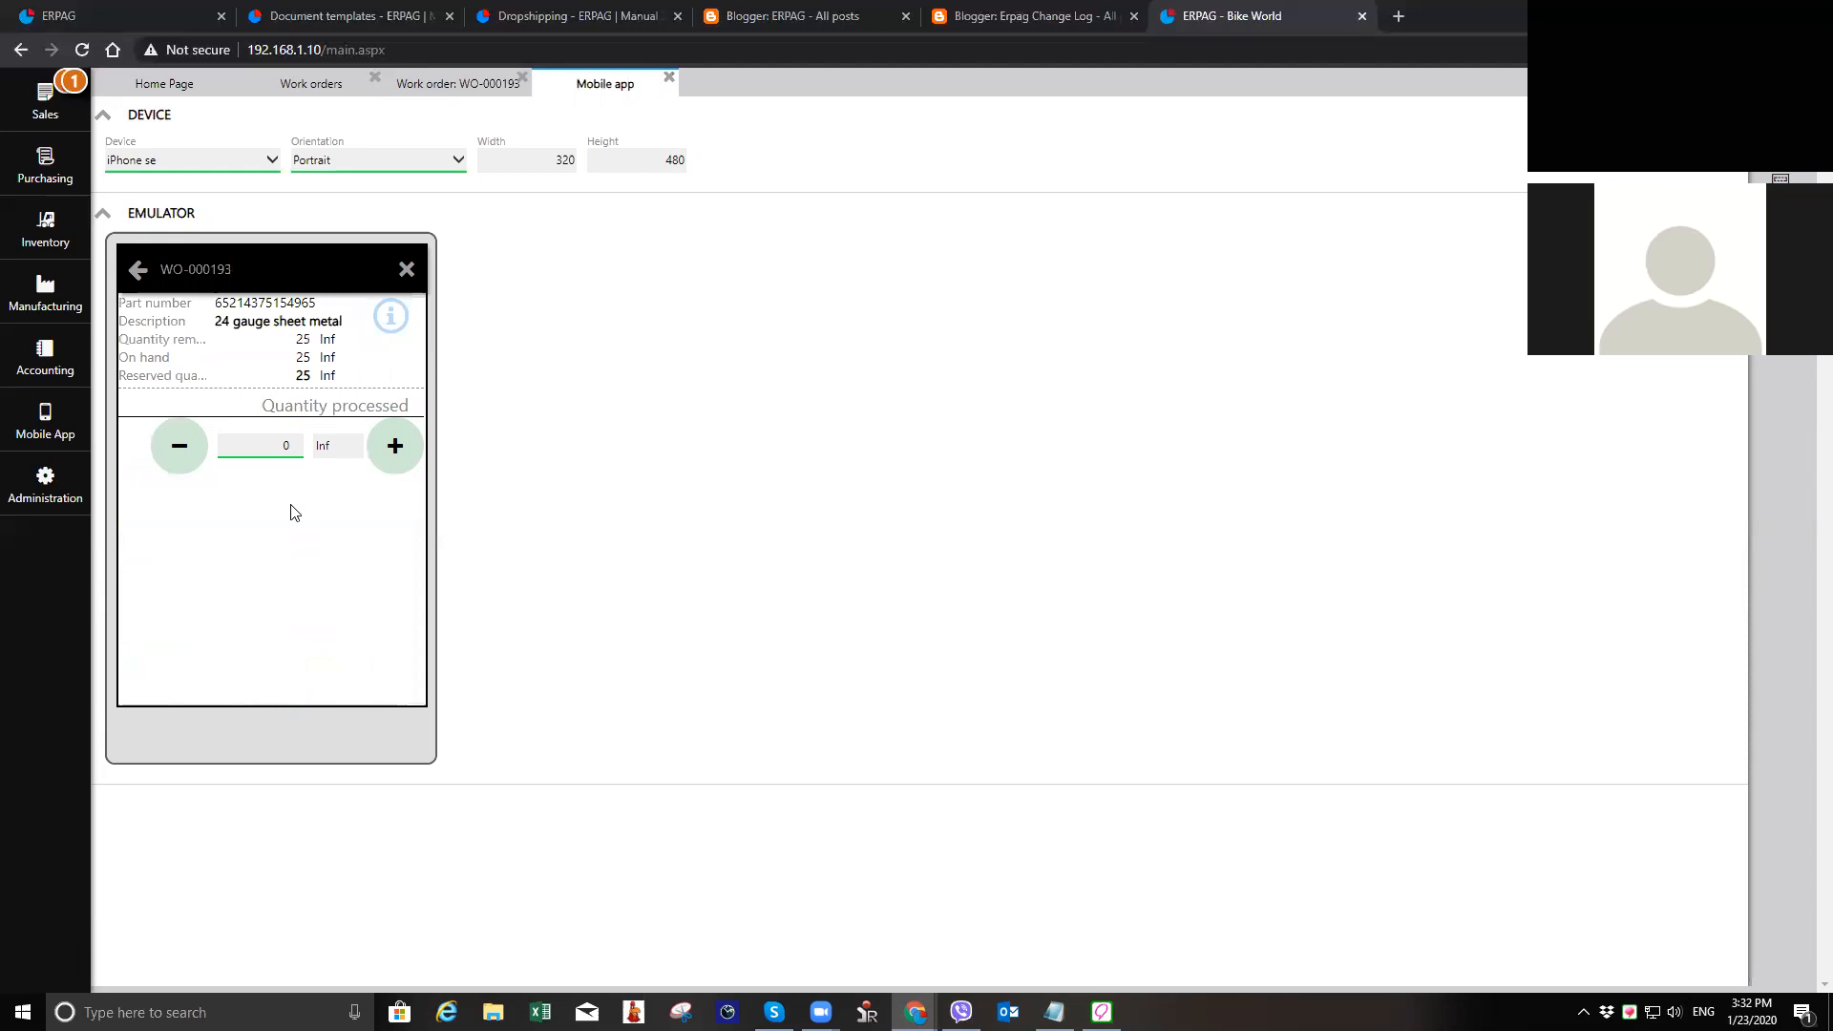
click(277, 444)
text(25)
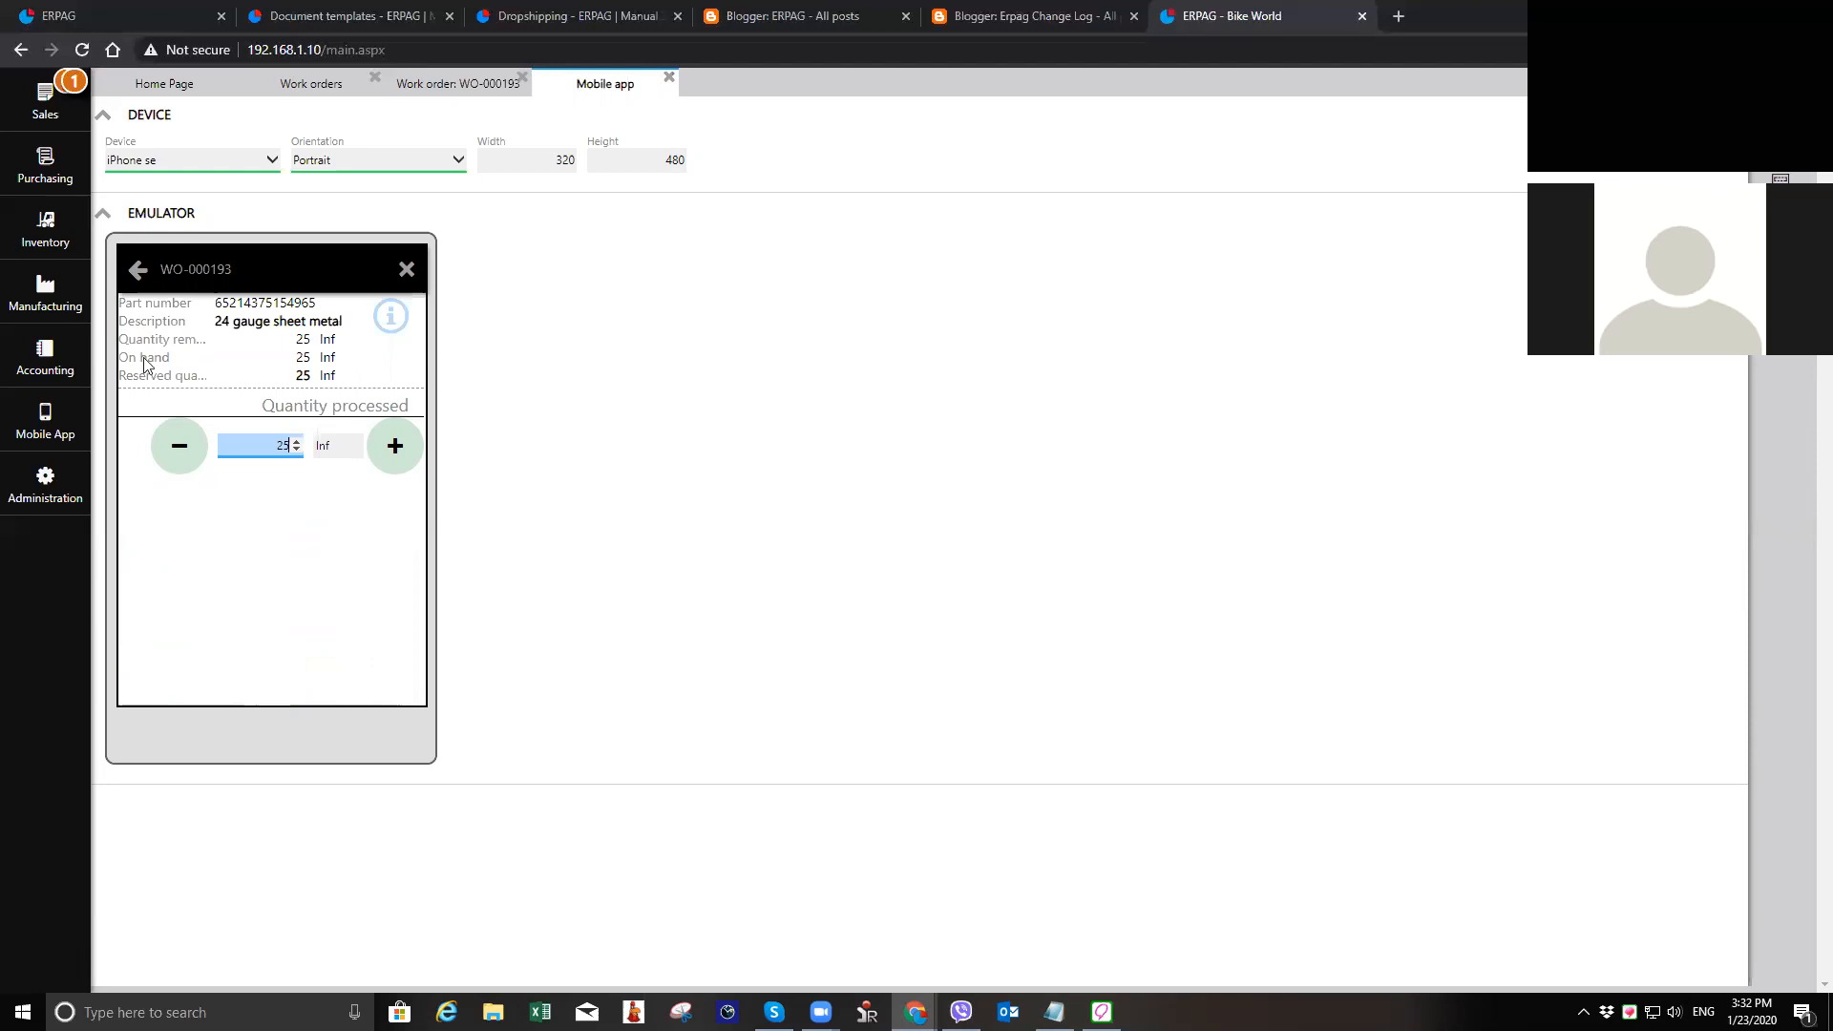
click(122, 280)
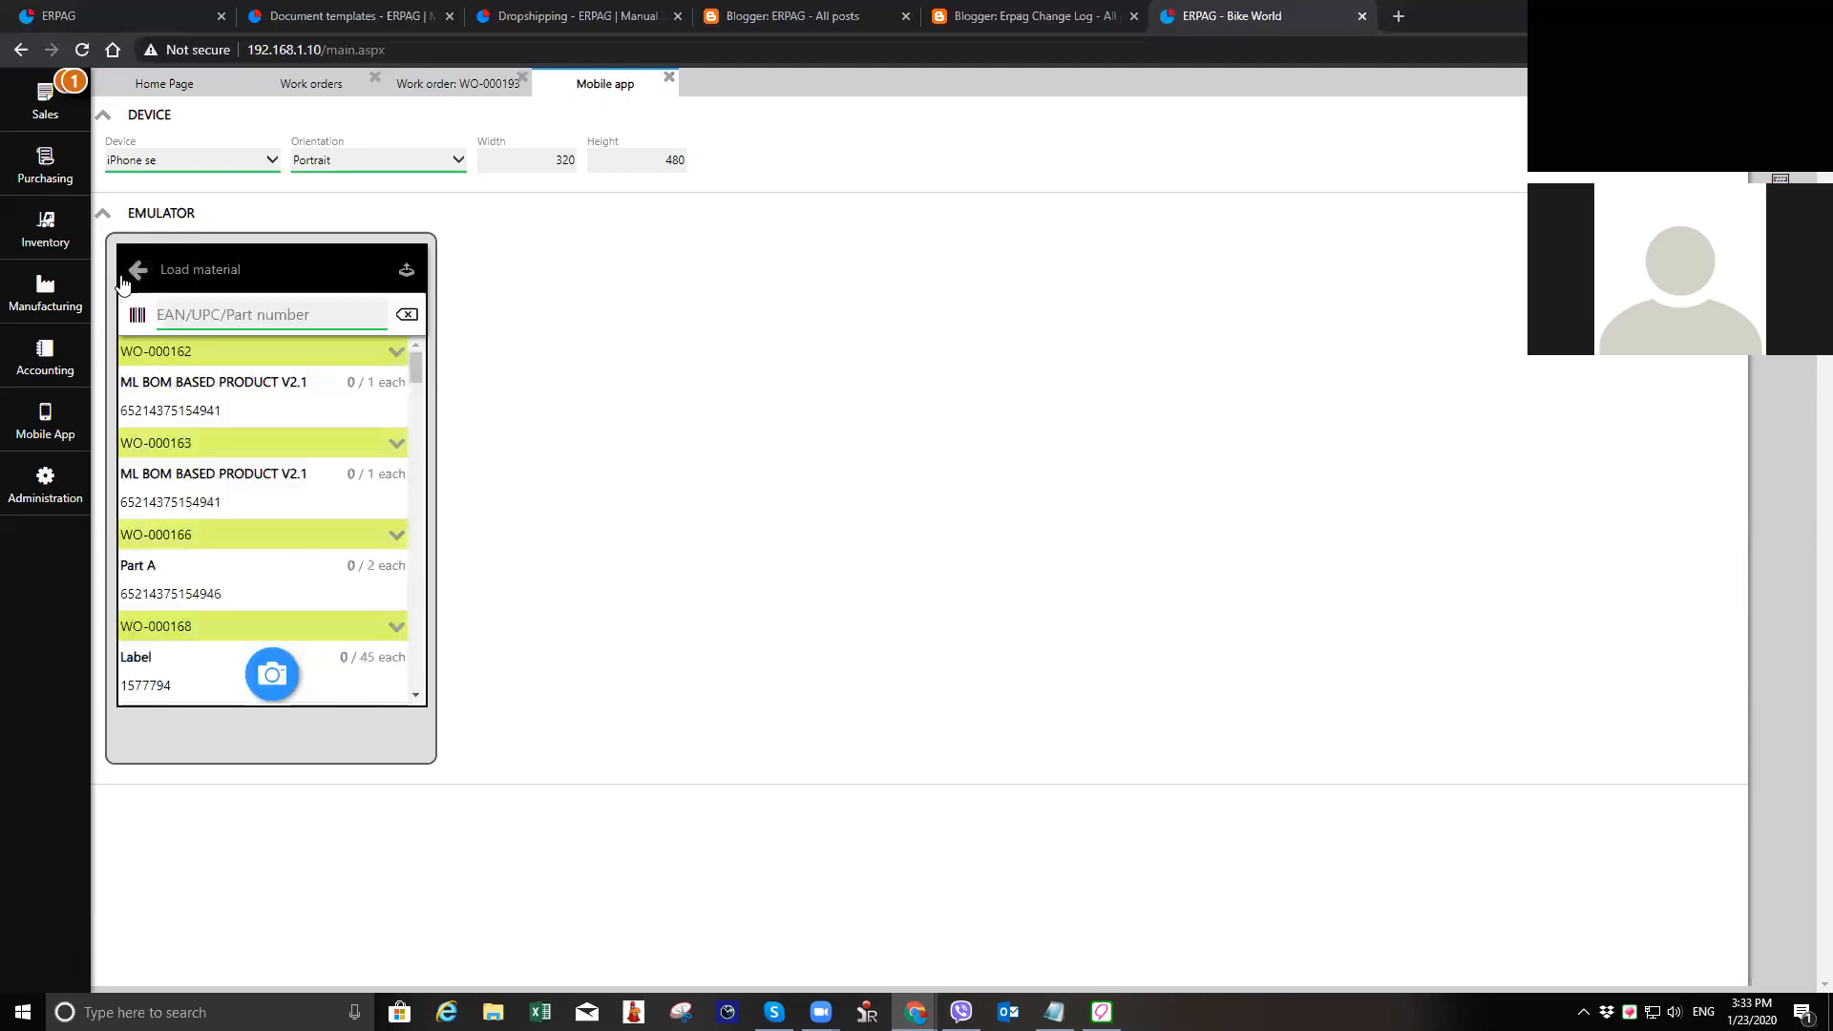
Step: Submit the loaded material in the mobile app, leave the Load material list, and close the emulator
click(402, 273)
click(270, 315)
click(134, 271)
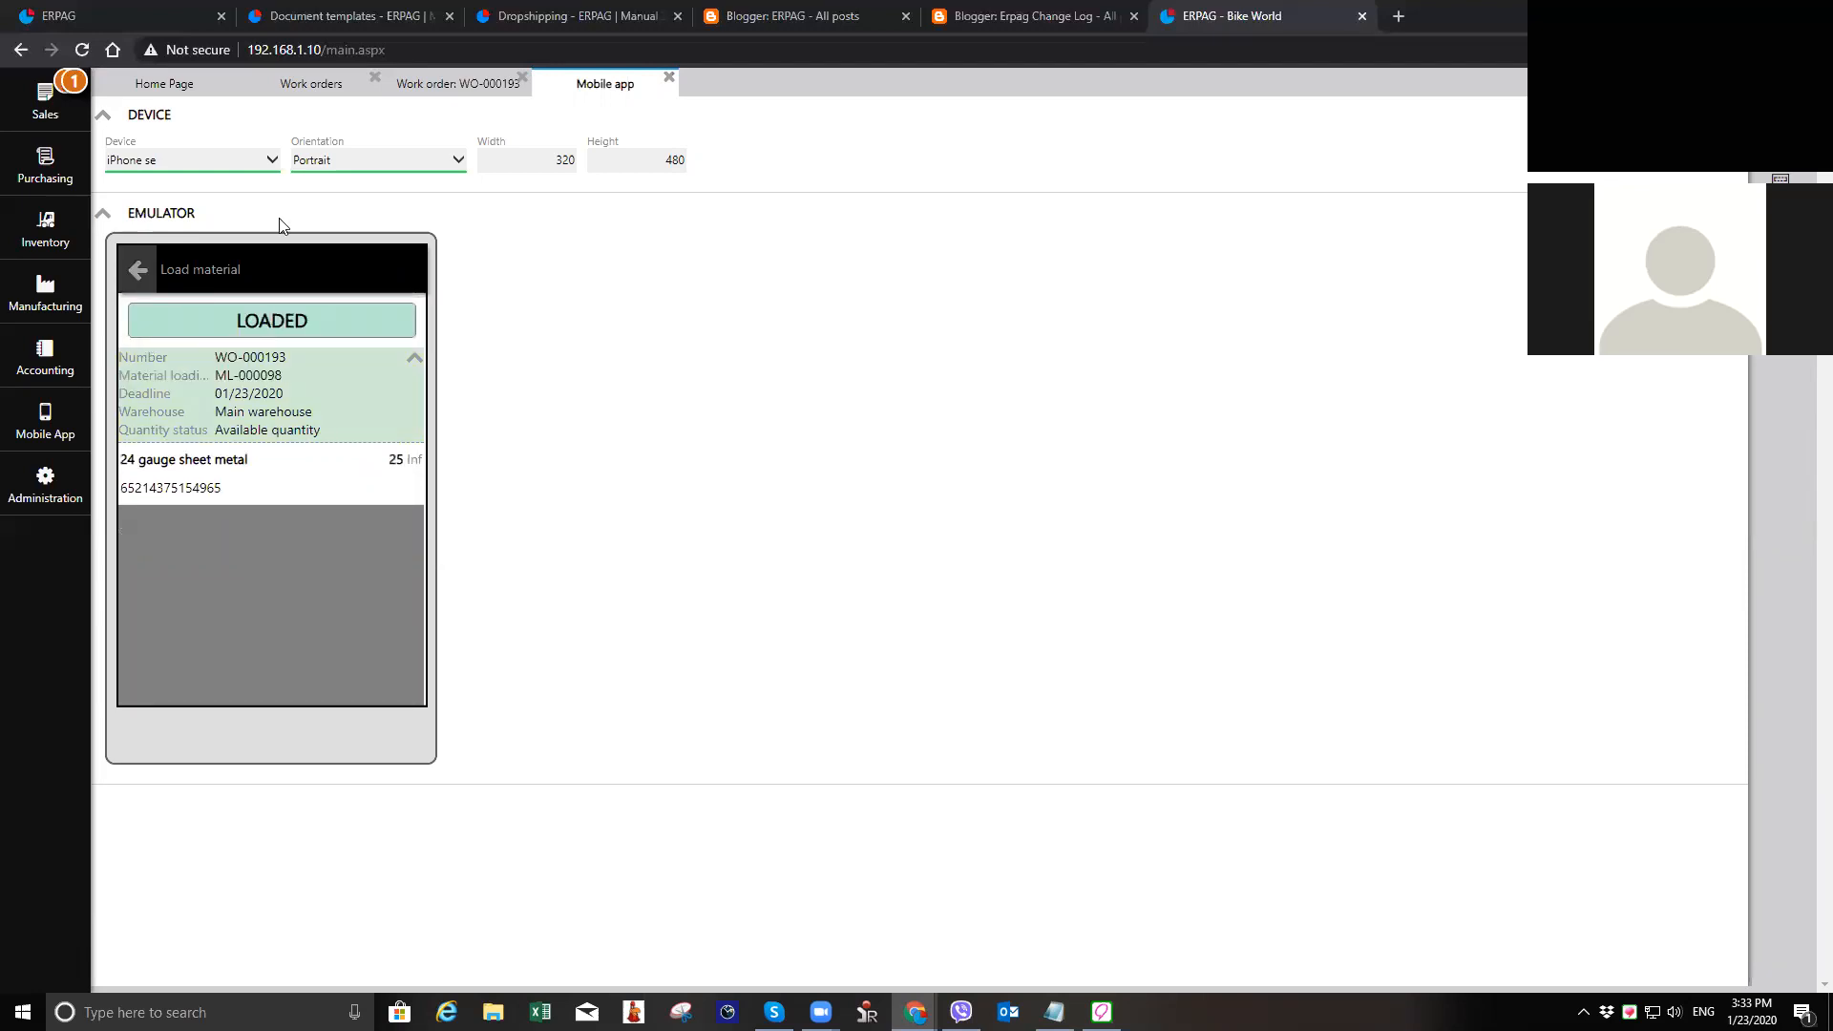
click(669, 78)
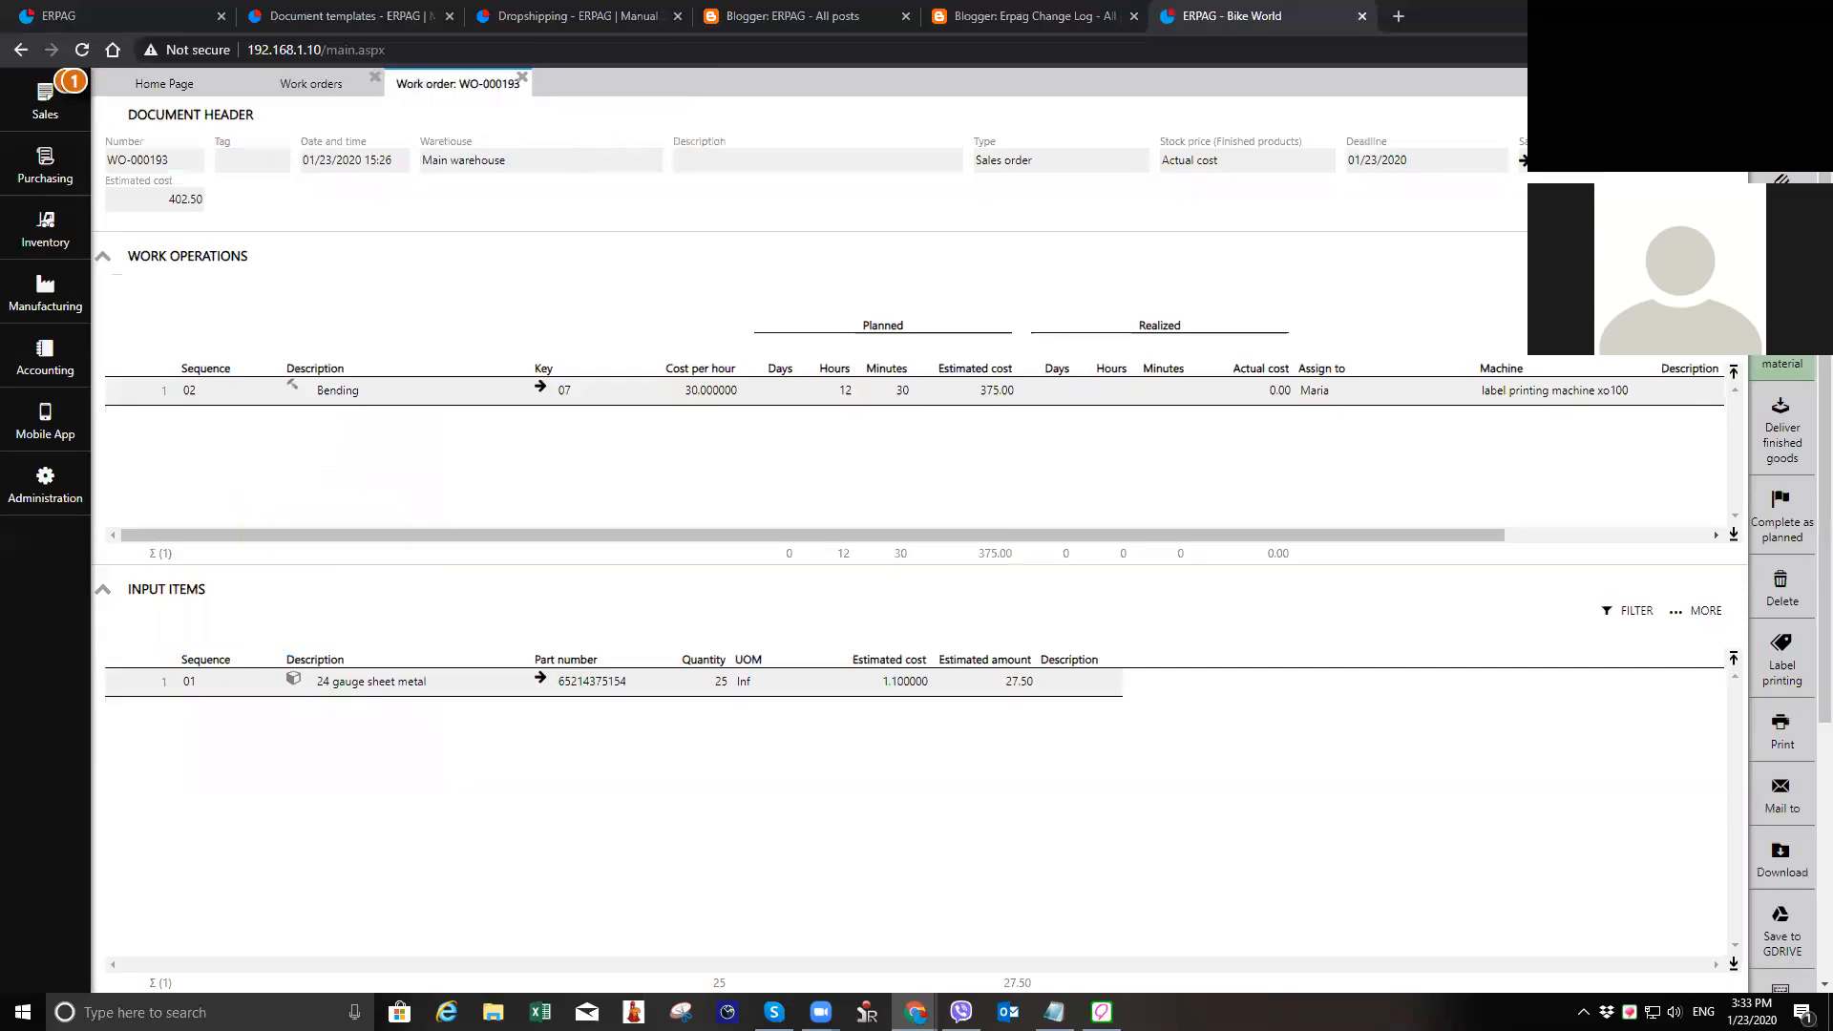
Step: Reopen the newest work order from the work orders list and examine its input items, output items and material loading
click(523, 77)
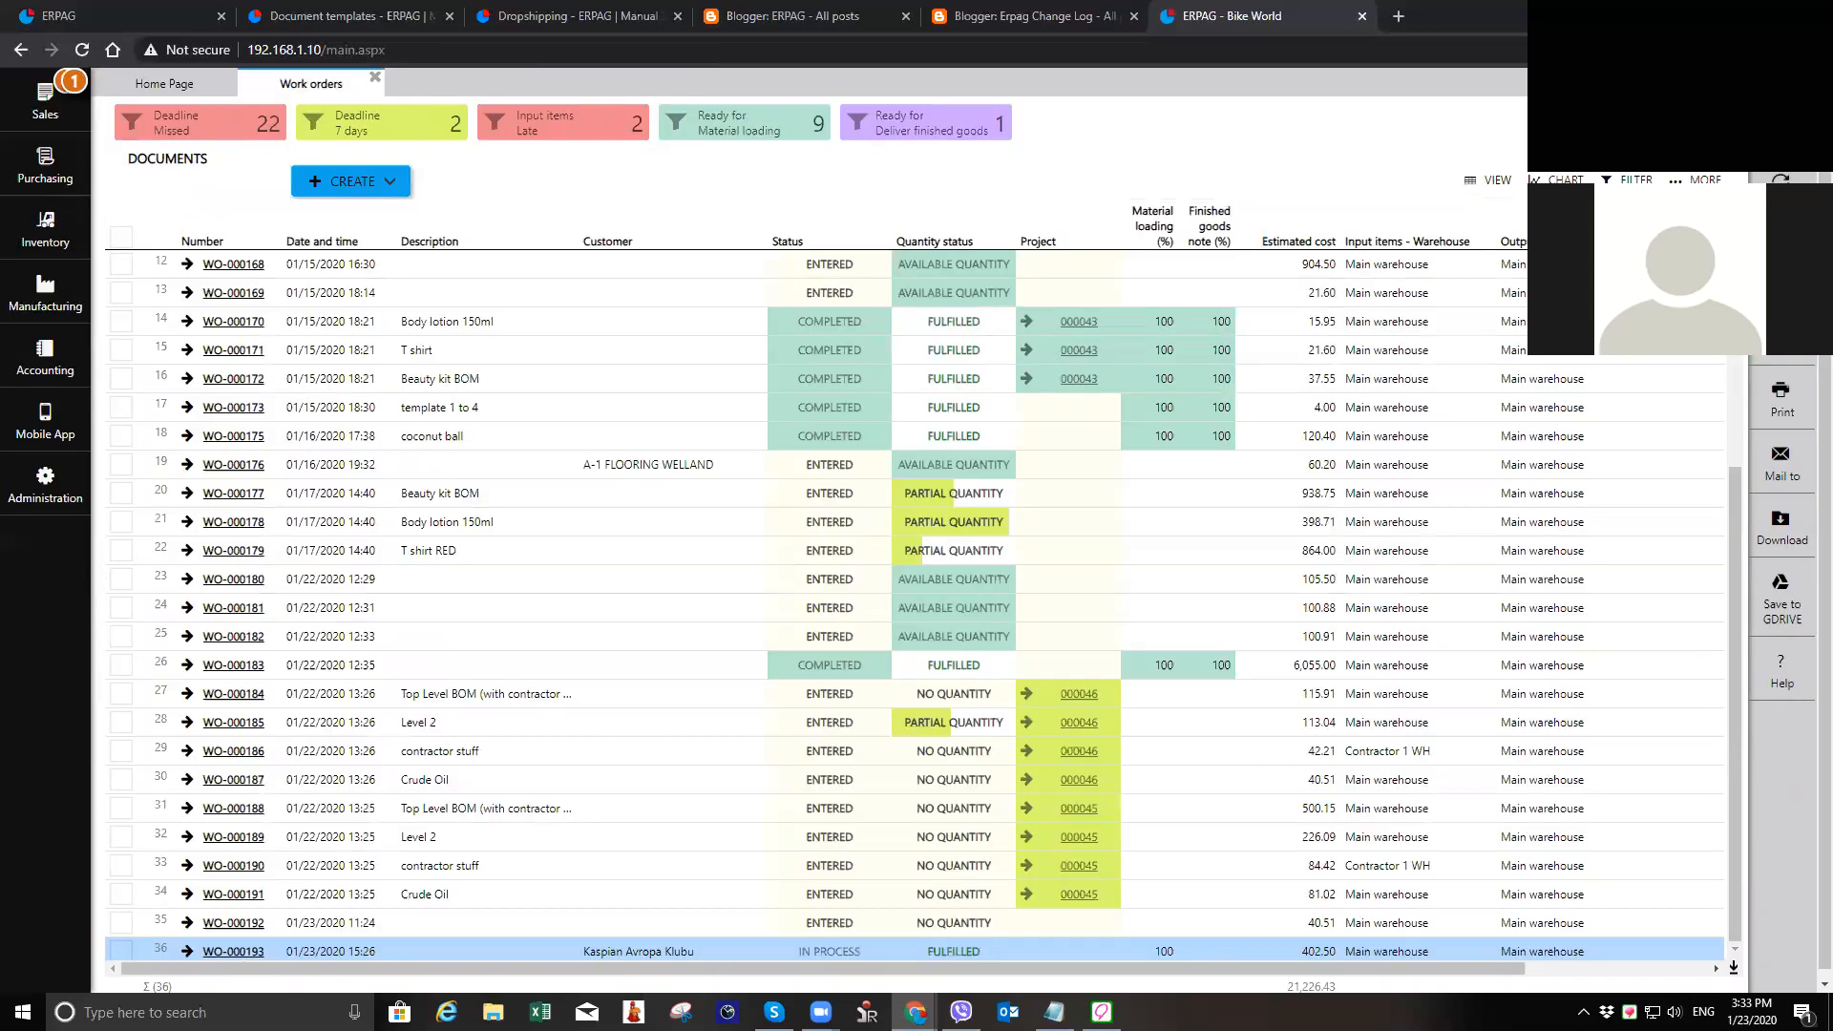
click(1781, 259)
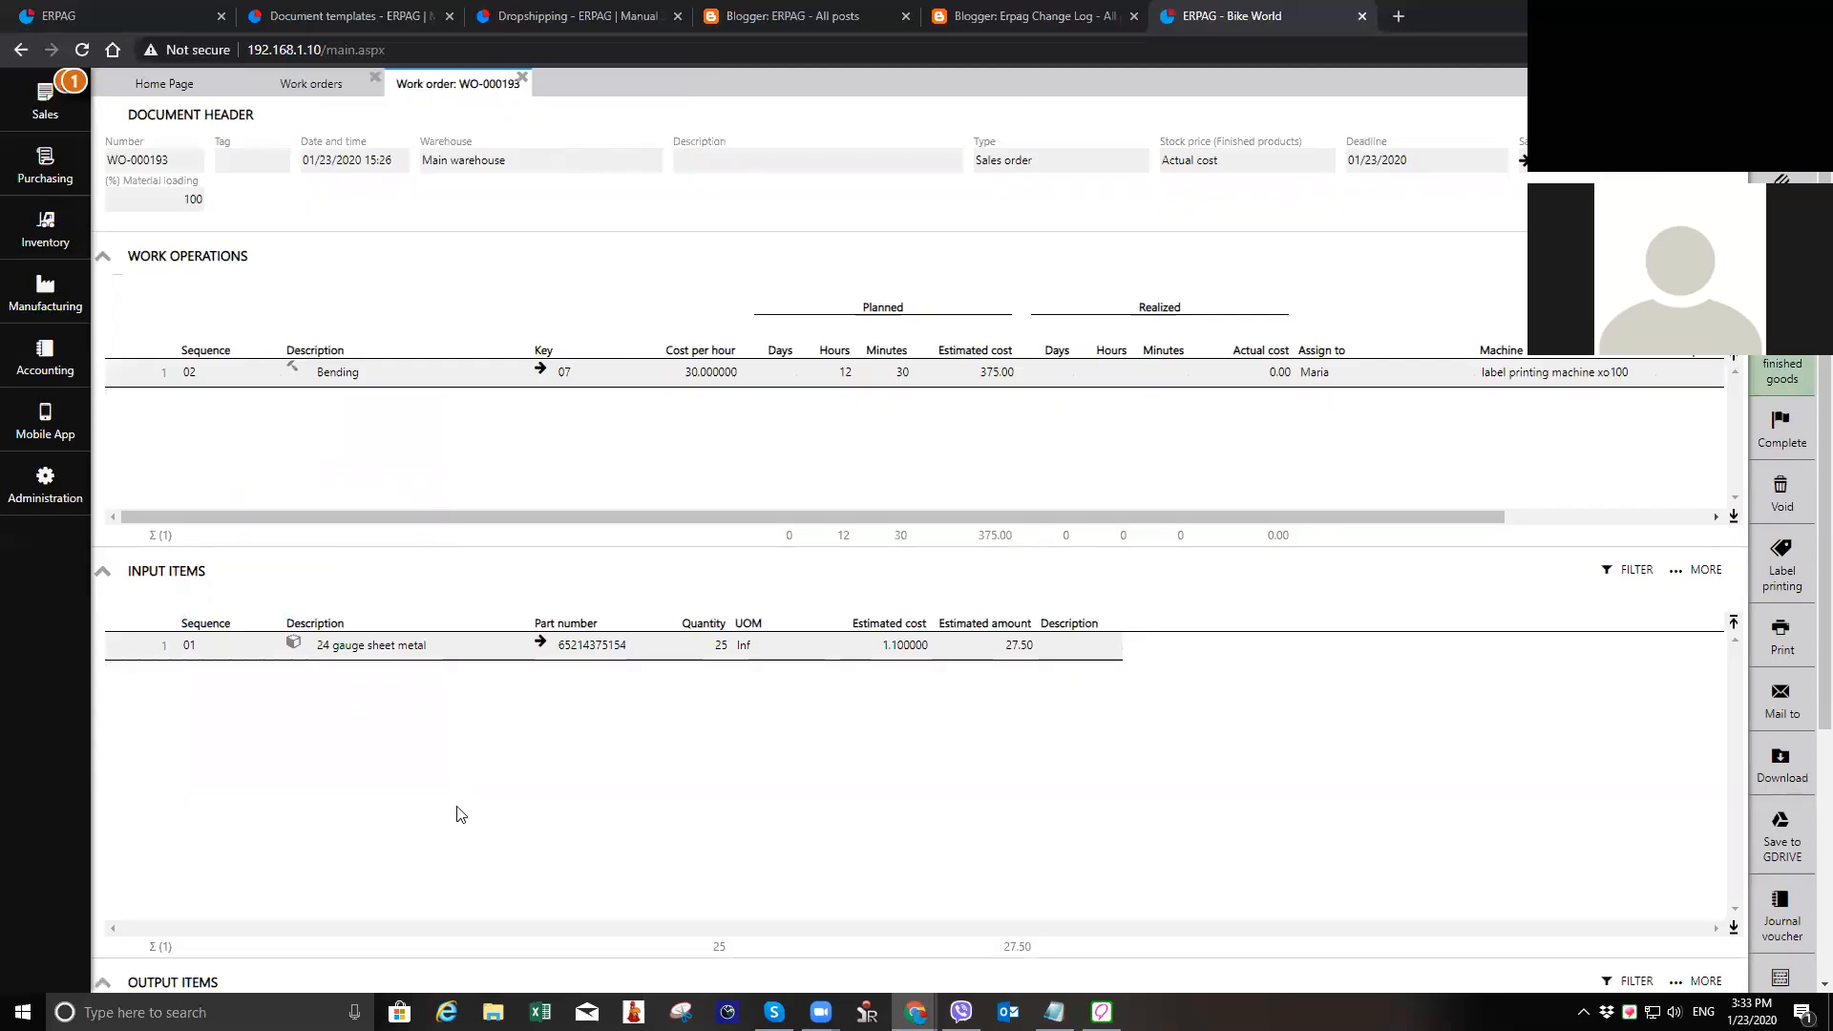
scroll(458, 813, down, 4)
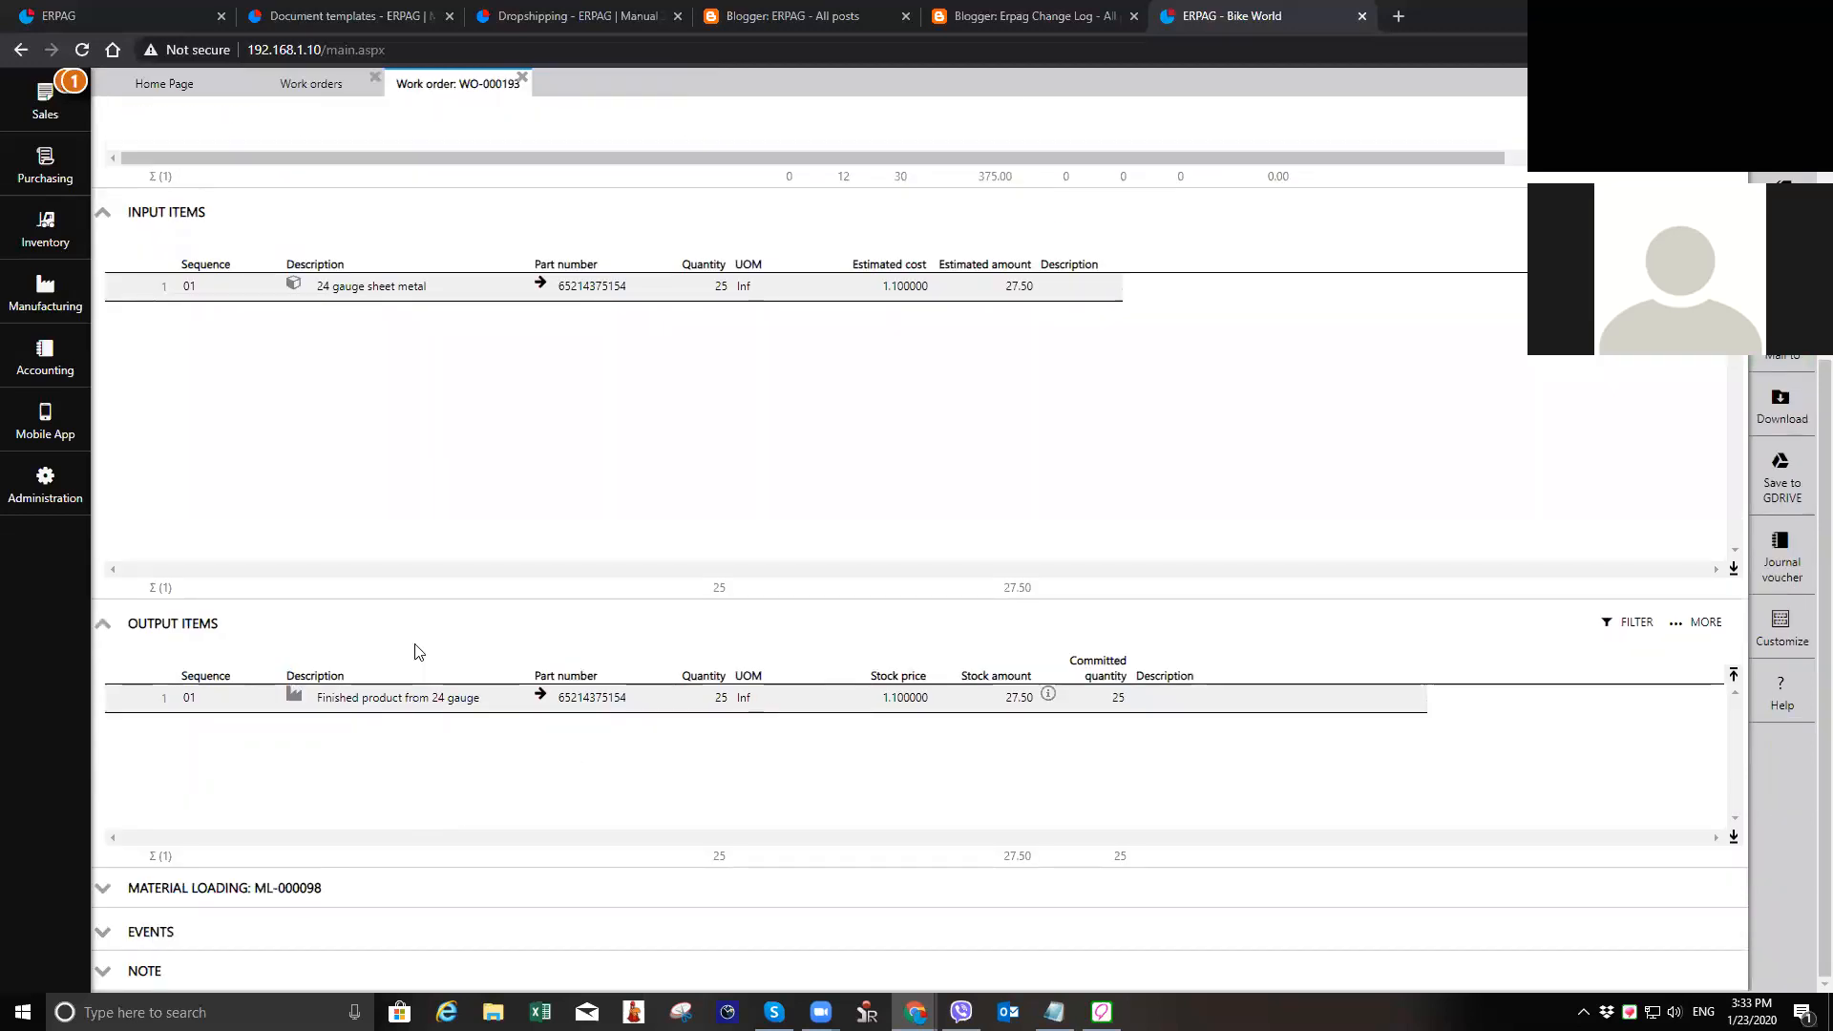
scroll(589, 748, down, 4)
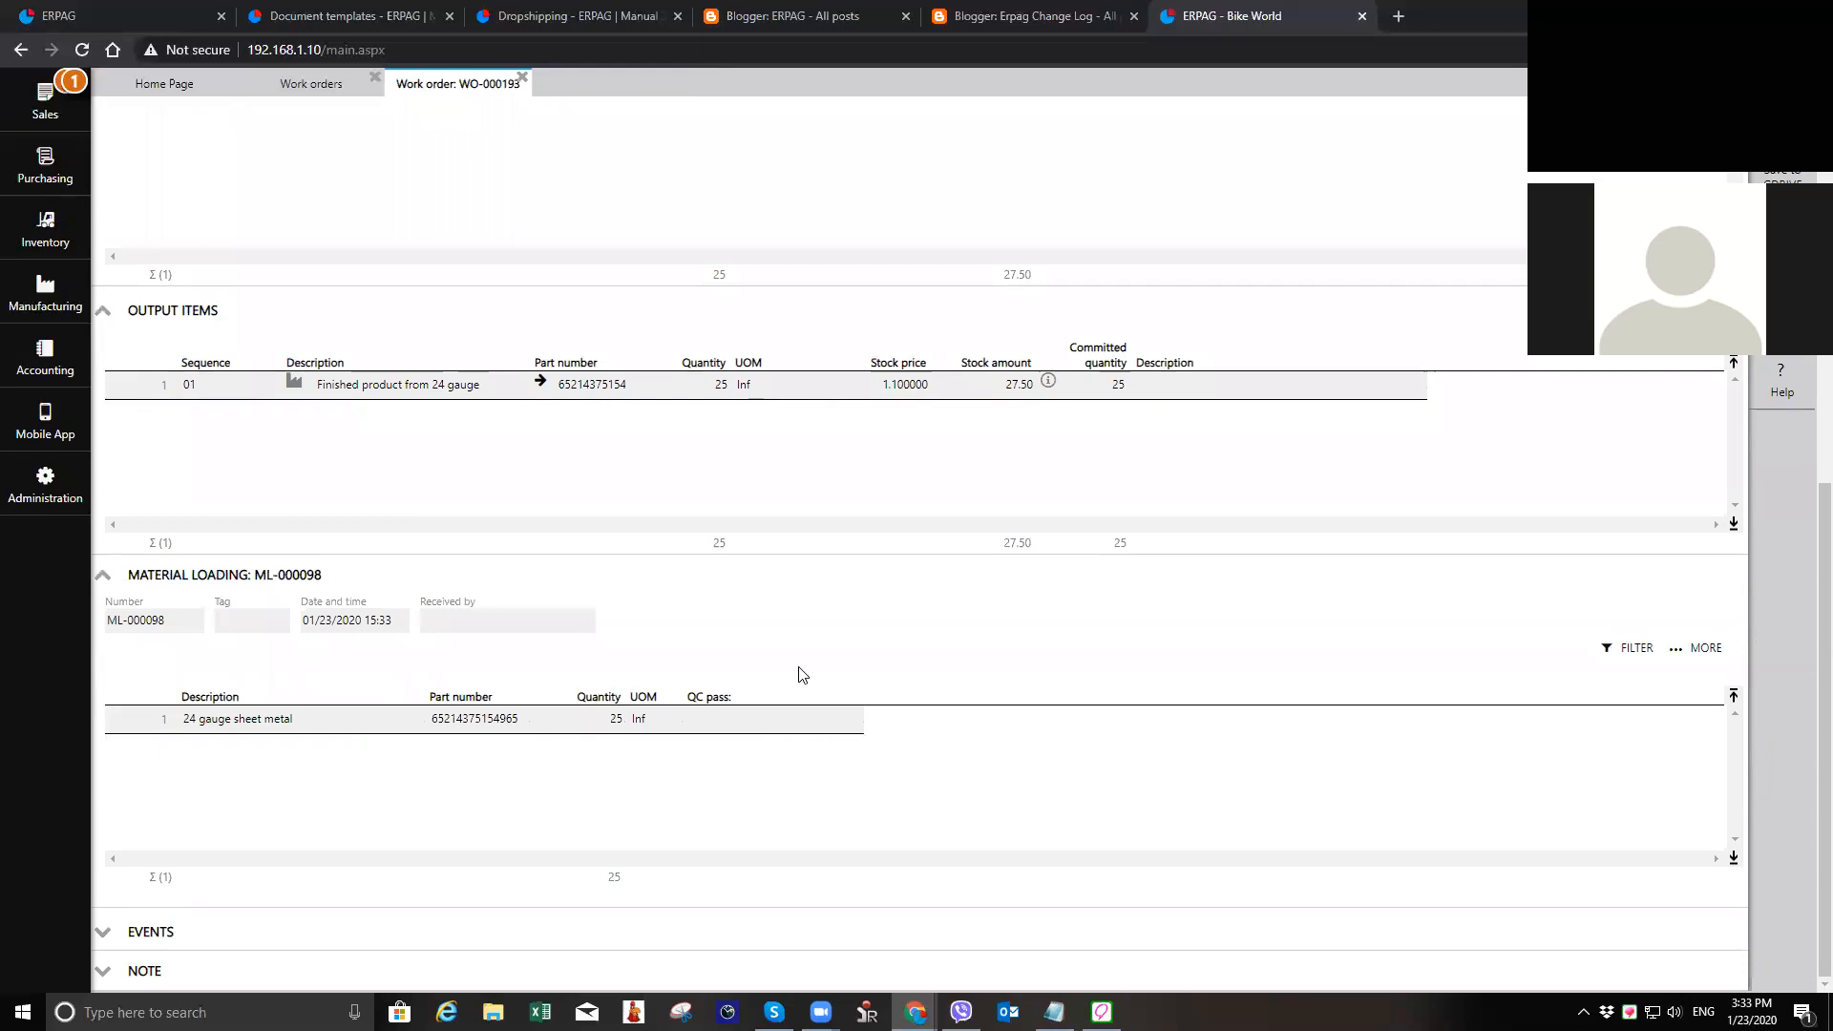
scroll(802, 675, up, 8)
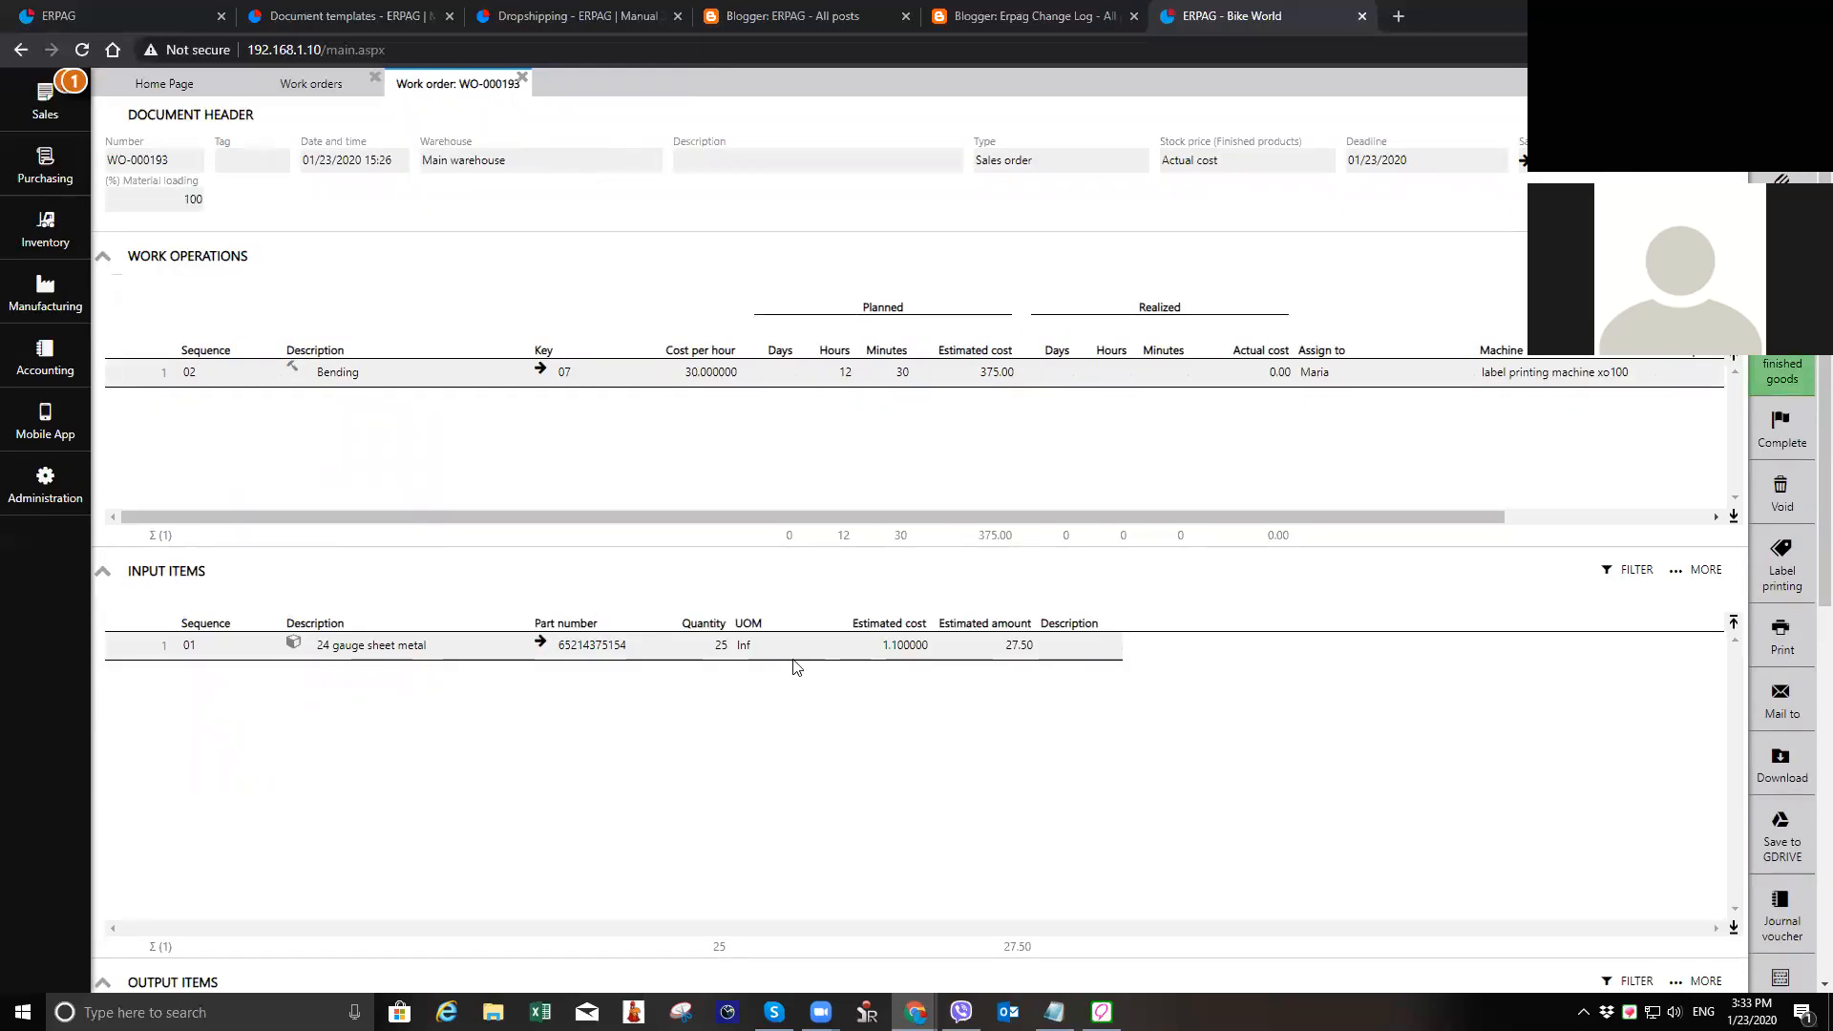
Step: Deliver the 25 finished products from the work order with a finished goods note, and close the work order and its list
click(1786, 381)
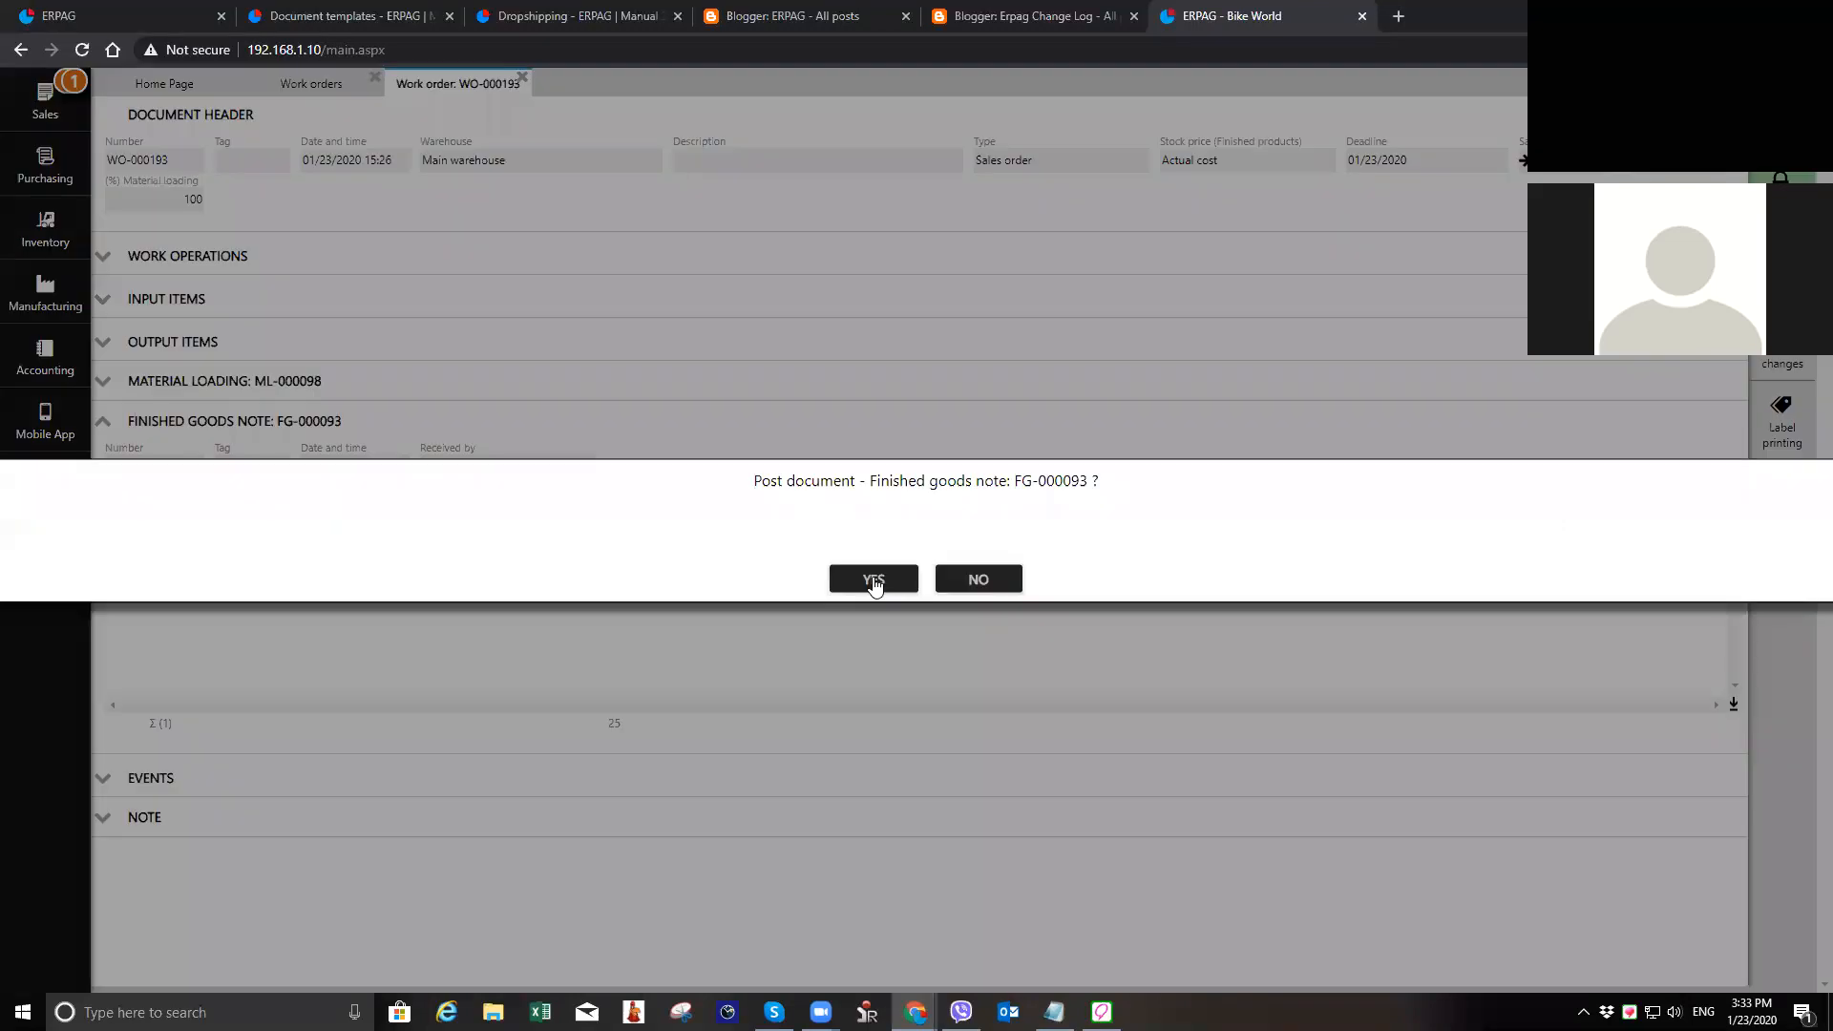
click(876, 583)
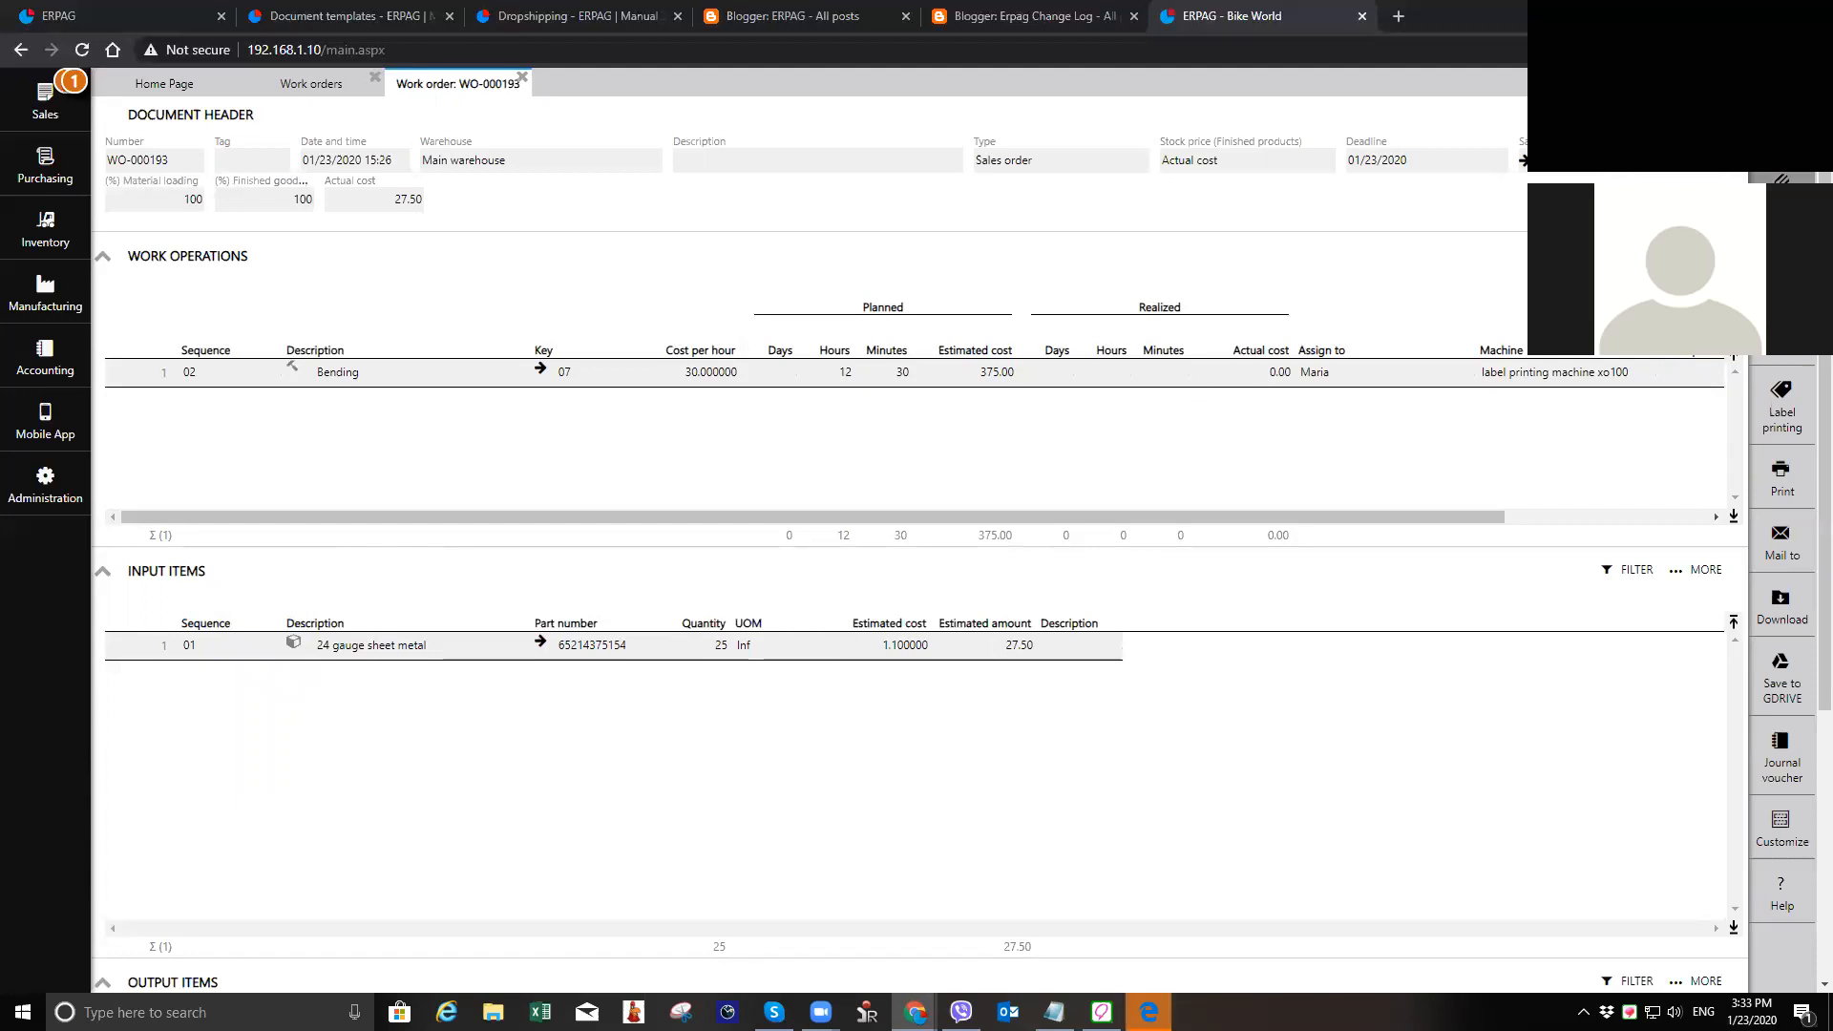
click(1781, 189)
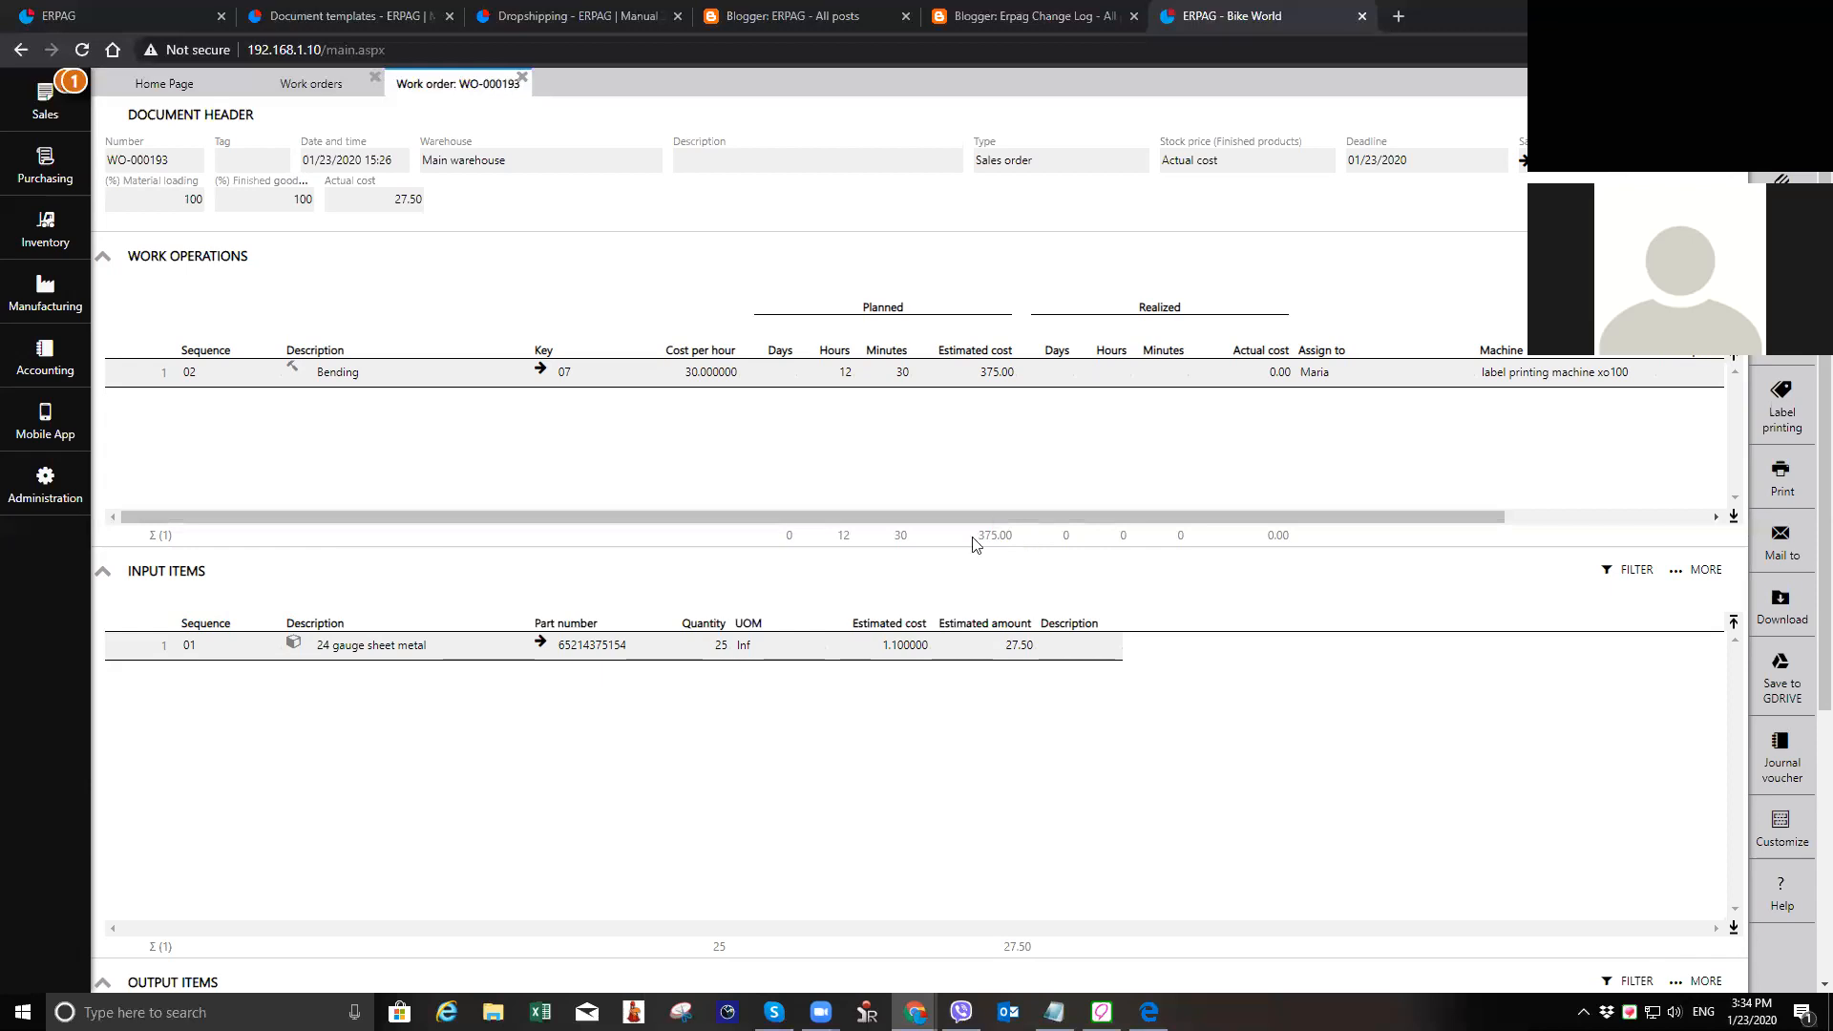
click(378, 80)
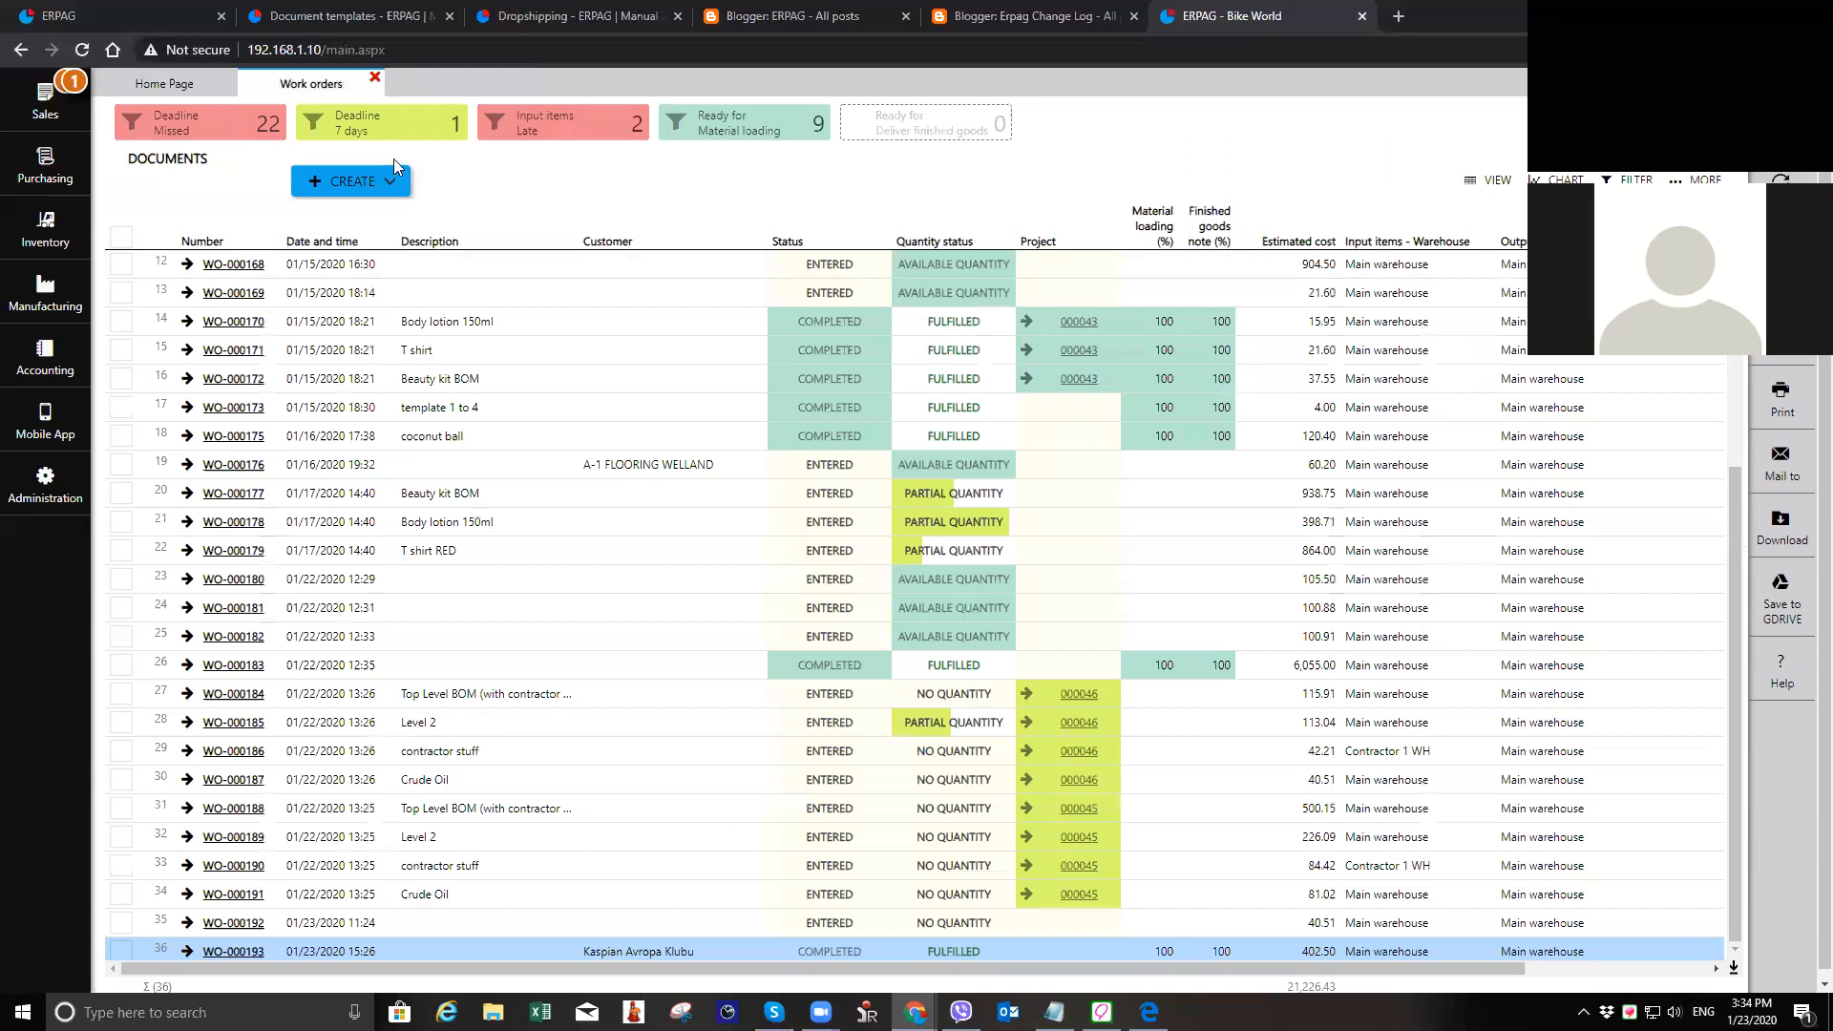
Step: Open the sales order dated 01/23/2020 15:25 for Kaspian Avropa Klubu from the sales orders list
click(44, 105)
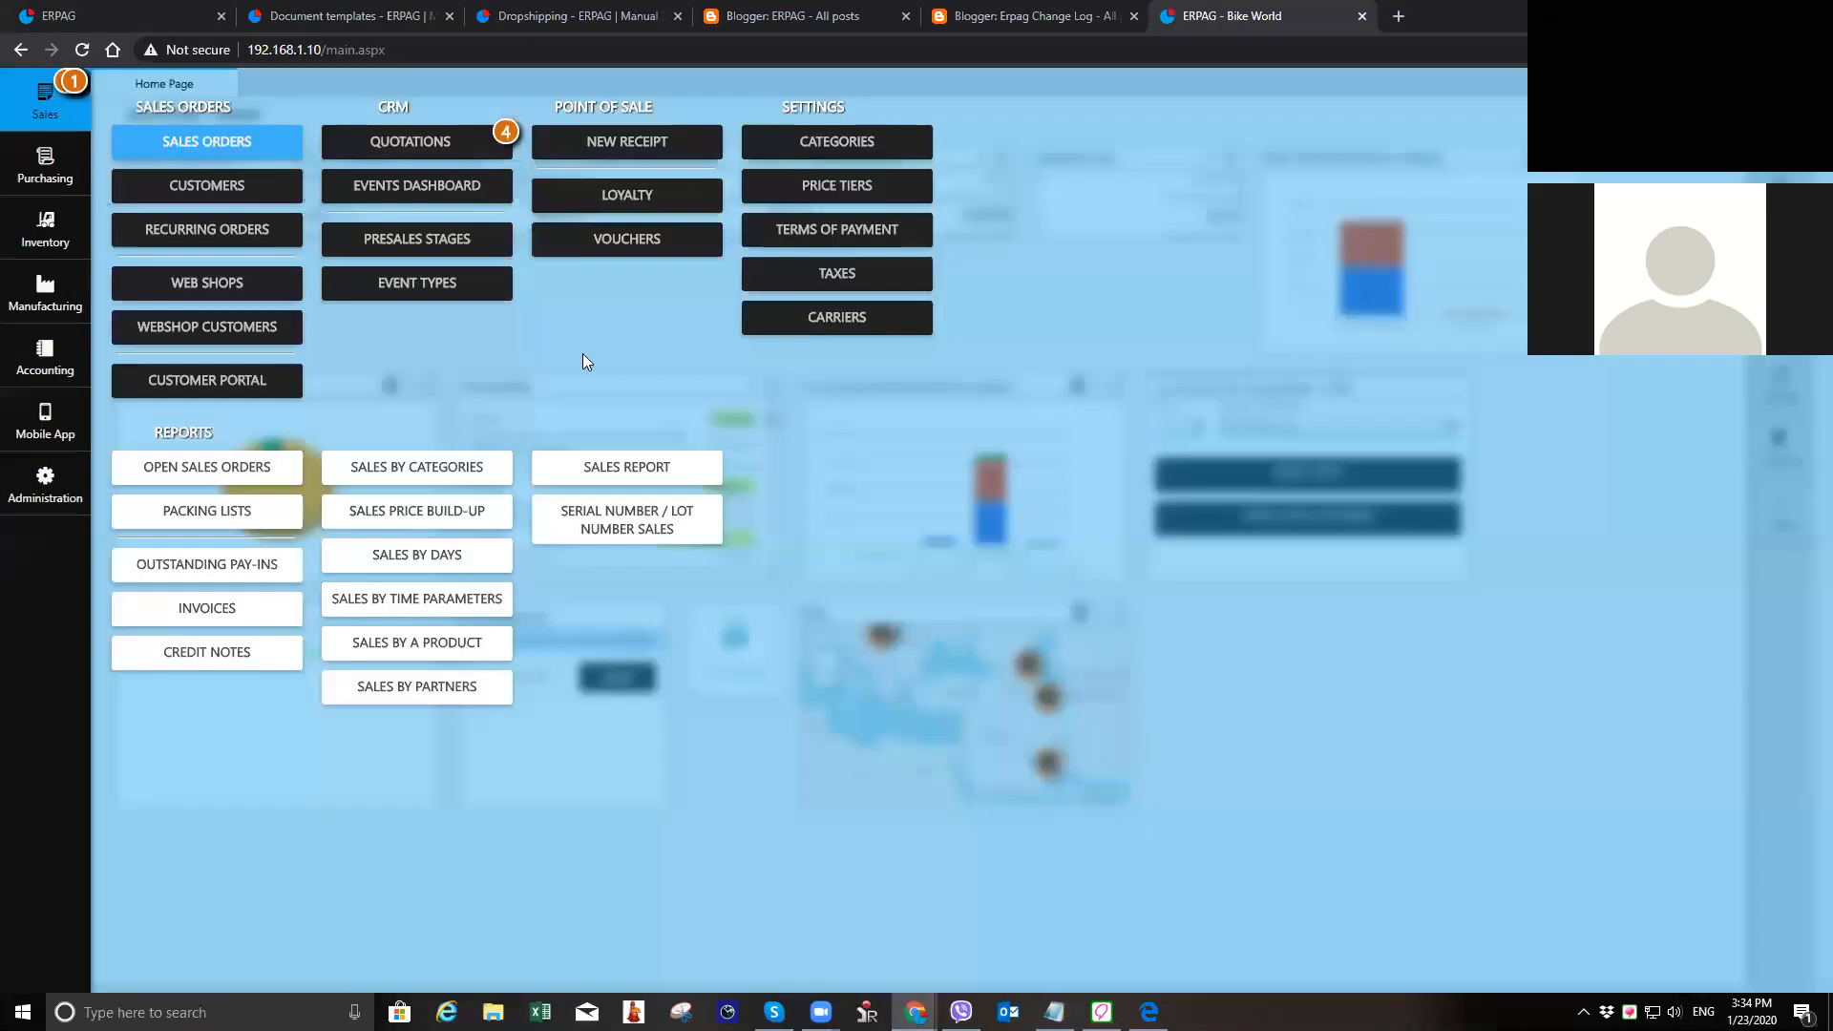
click(283, 140)
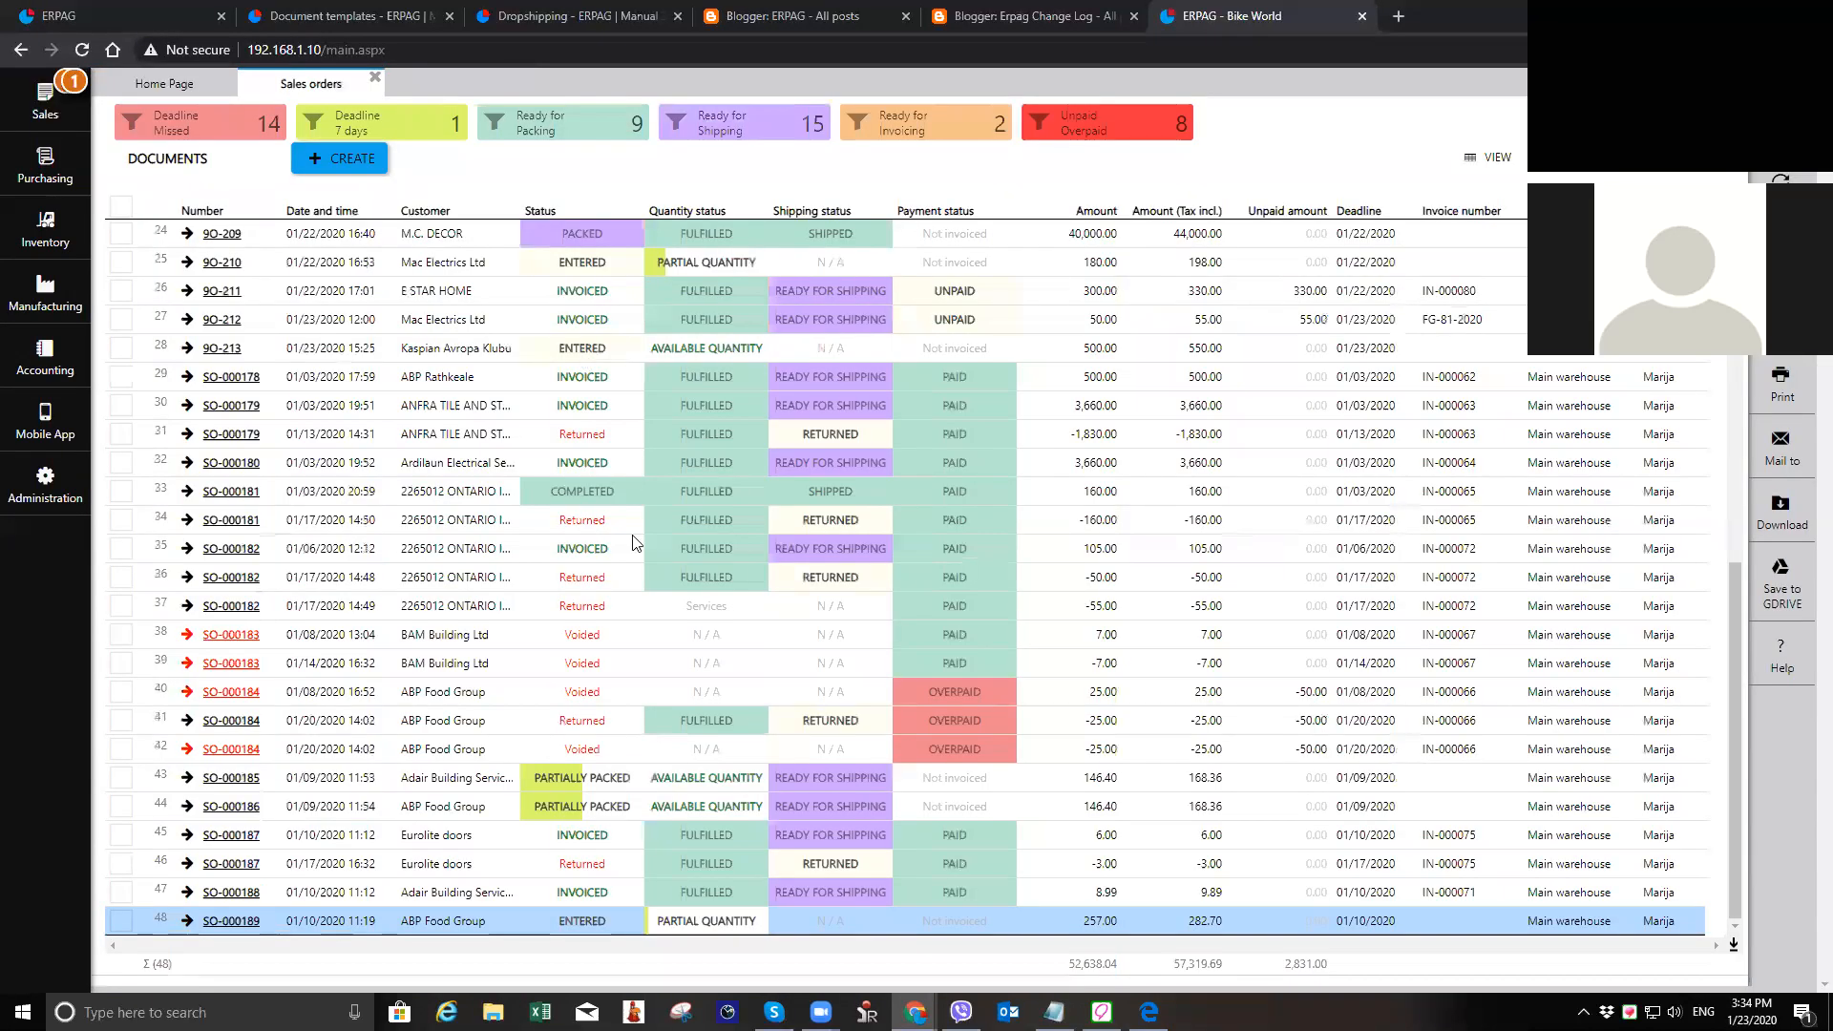
click(229, 352)
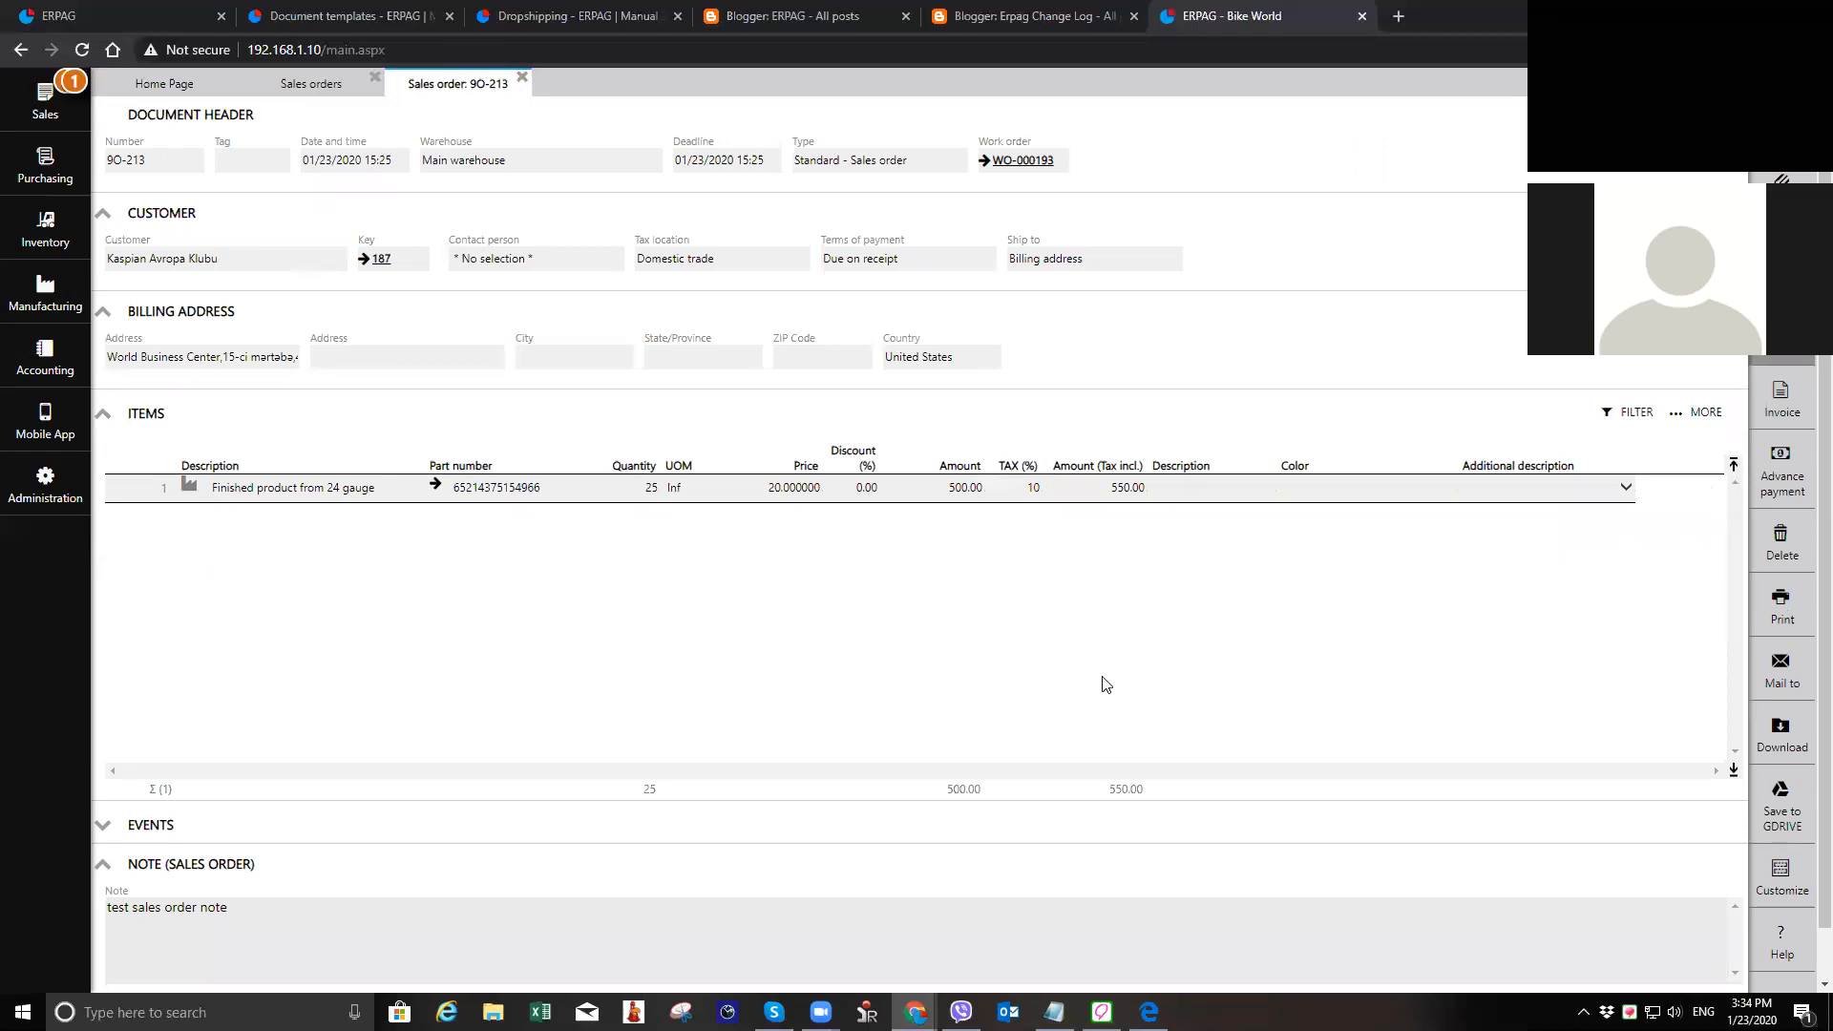
Step: Create a packing list for 25 finished products on the sales order, with Customer pickup as the carrier
click(1781, 329)
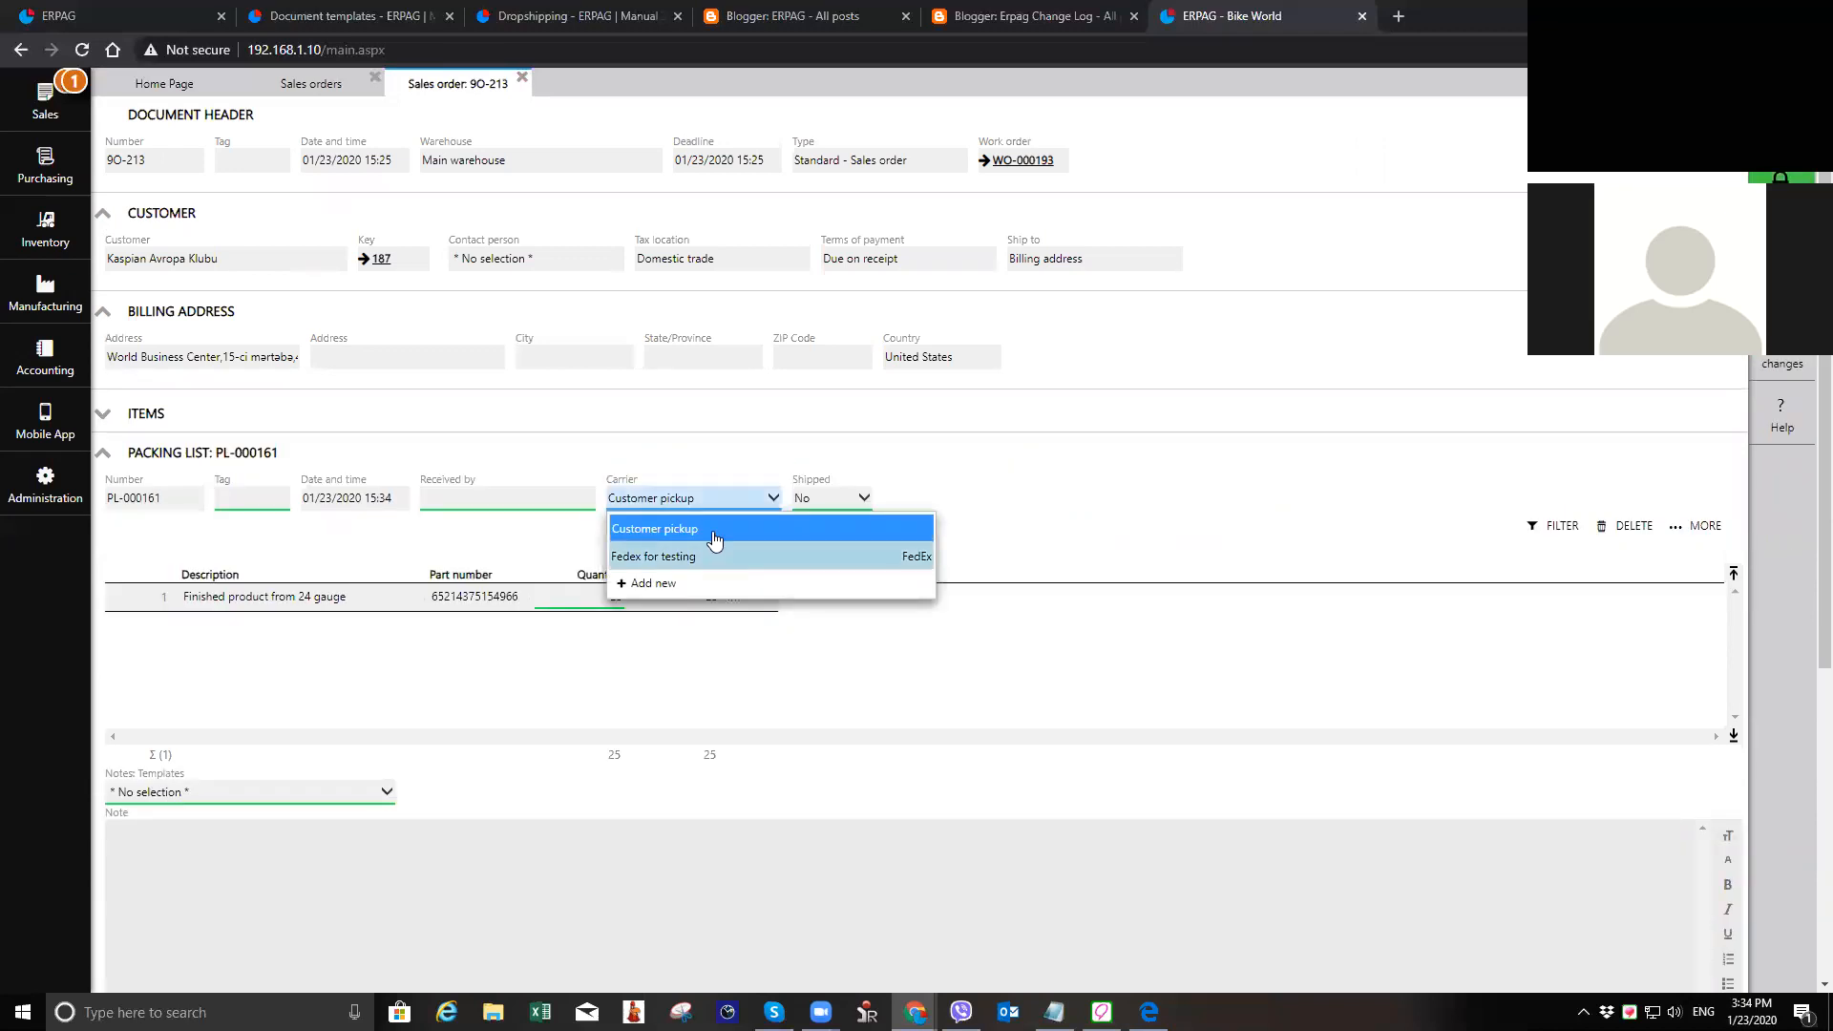
click(841, 551)
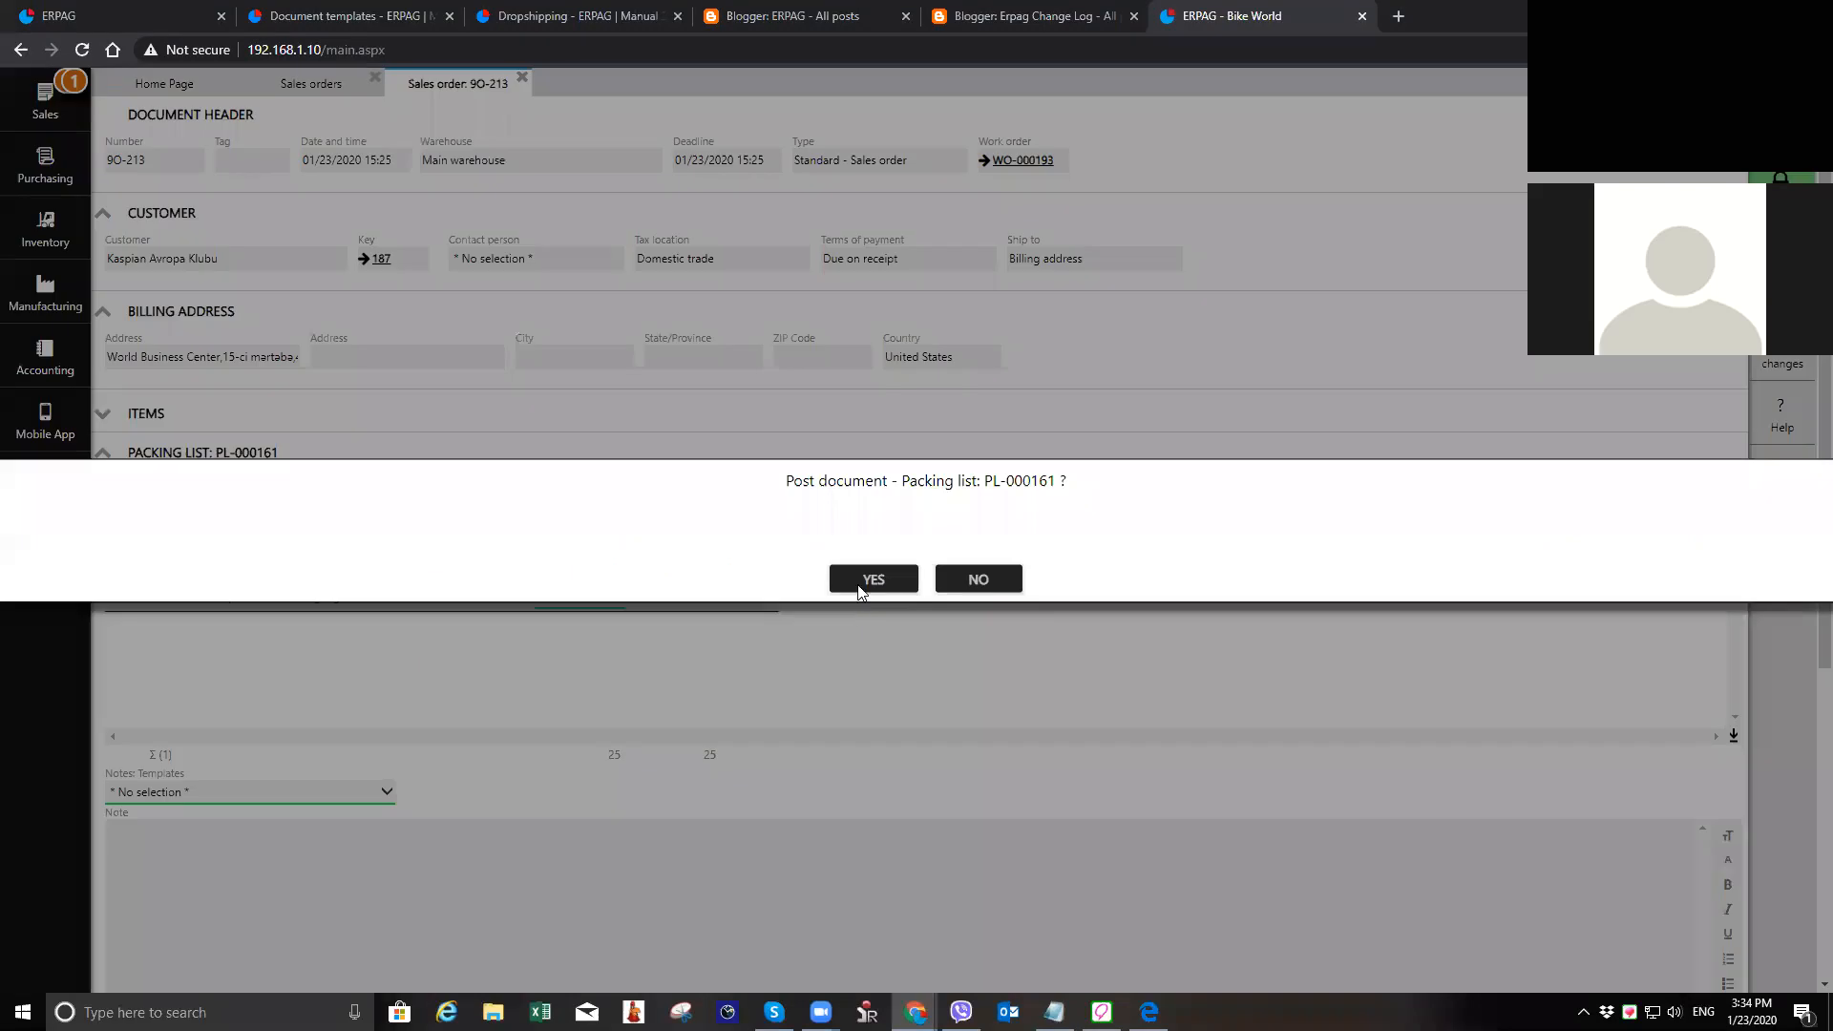
click(858, 585)
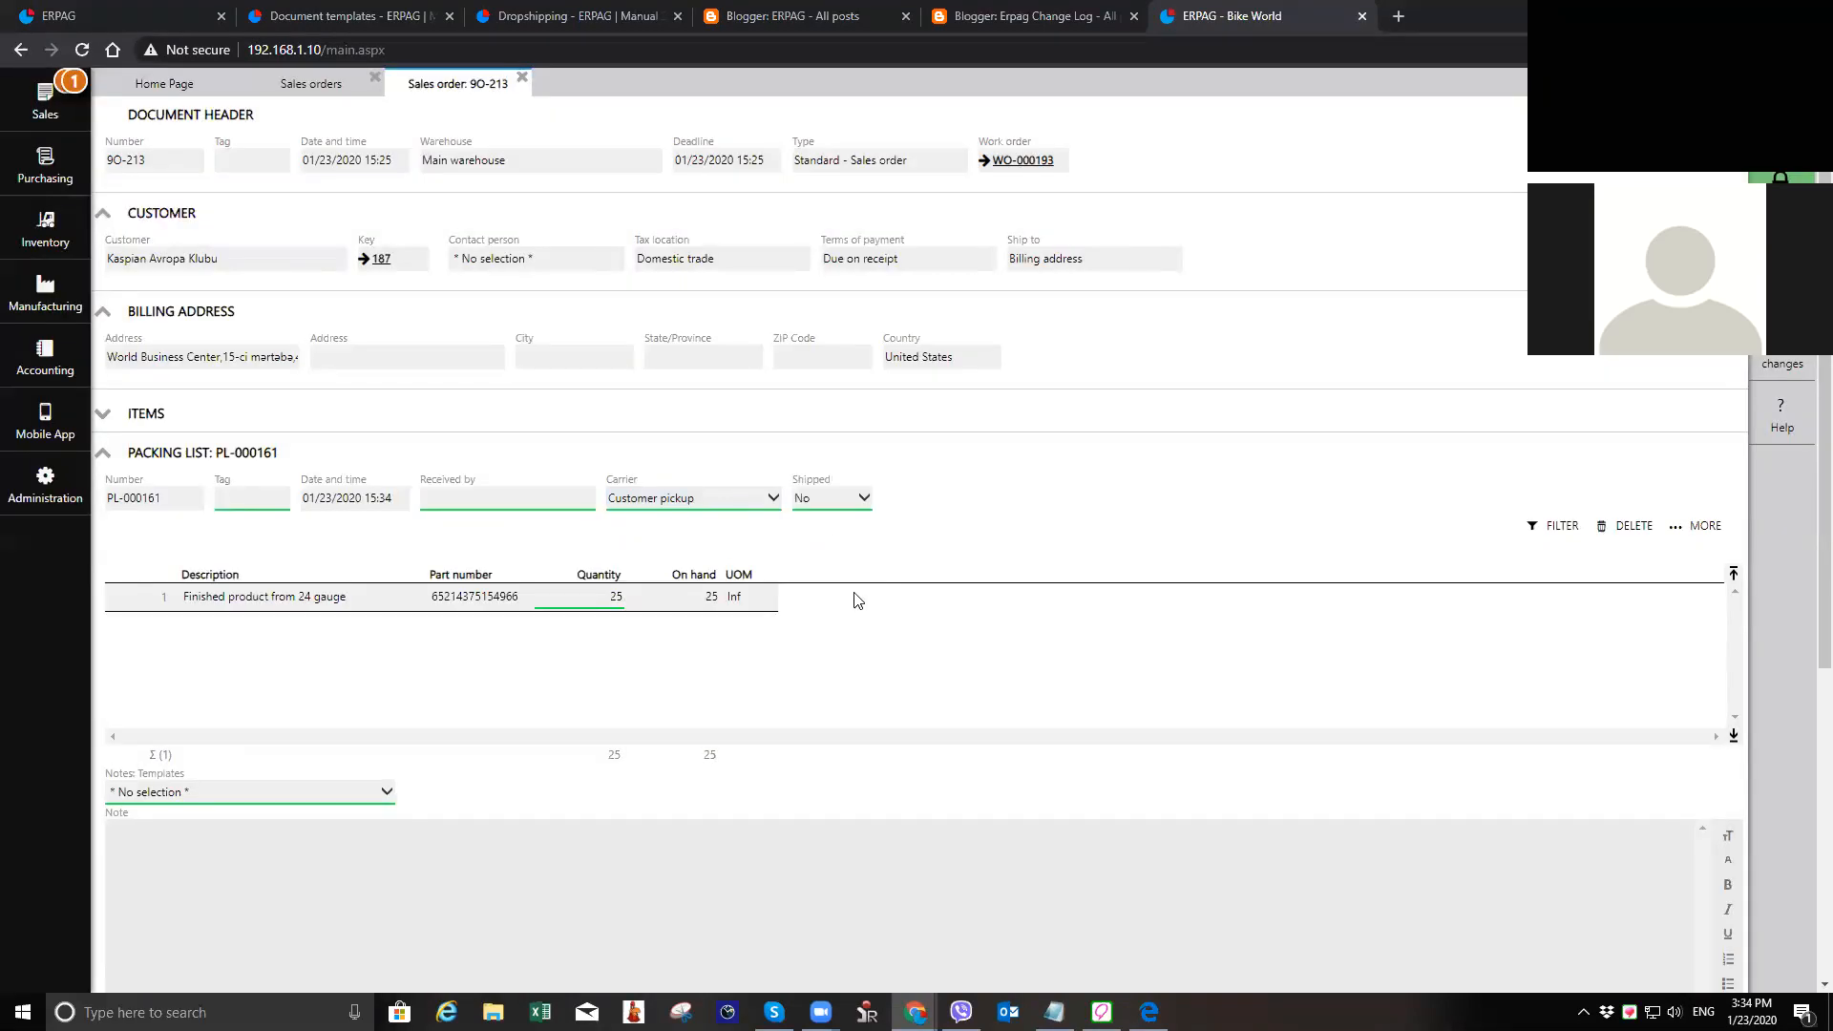
click(383, 827)
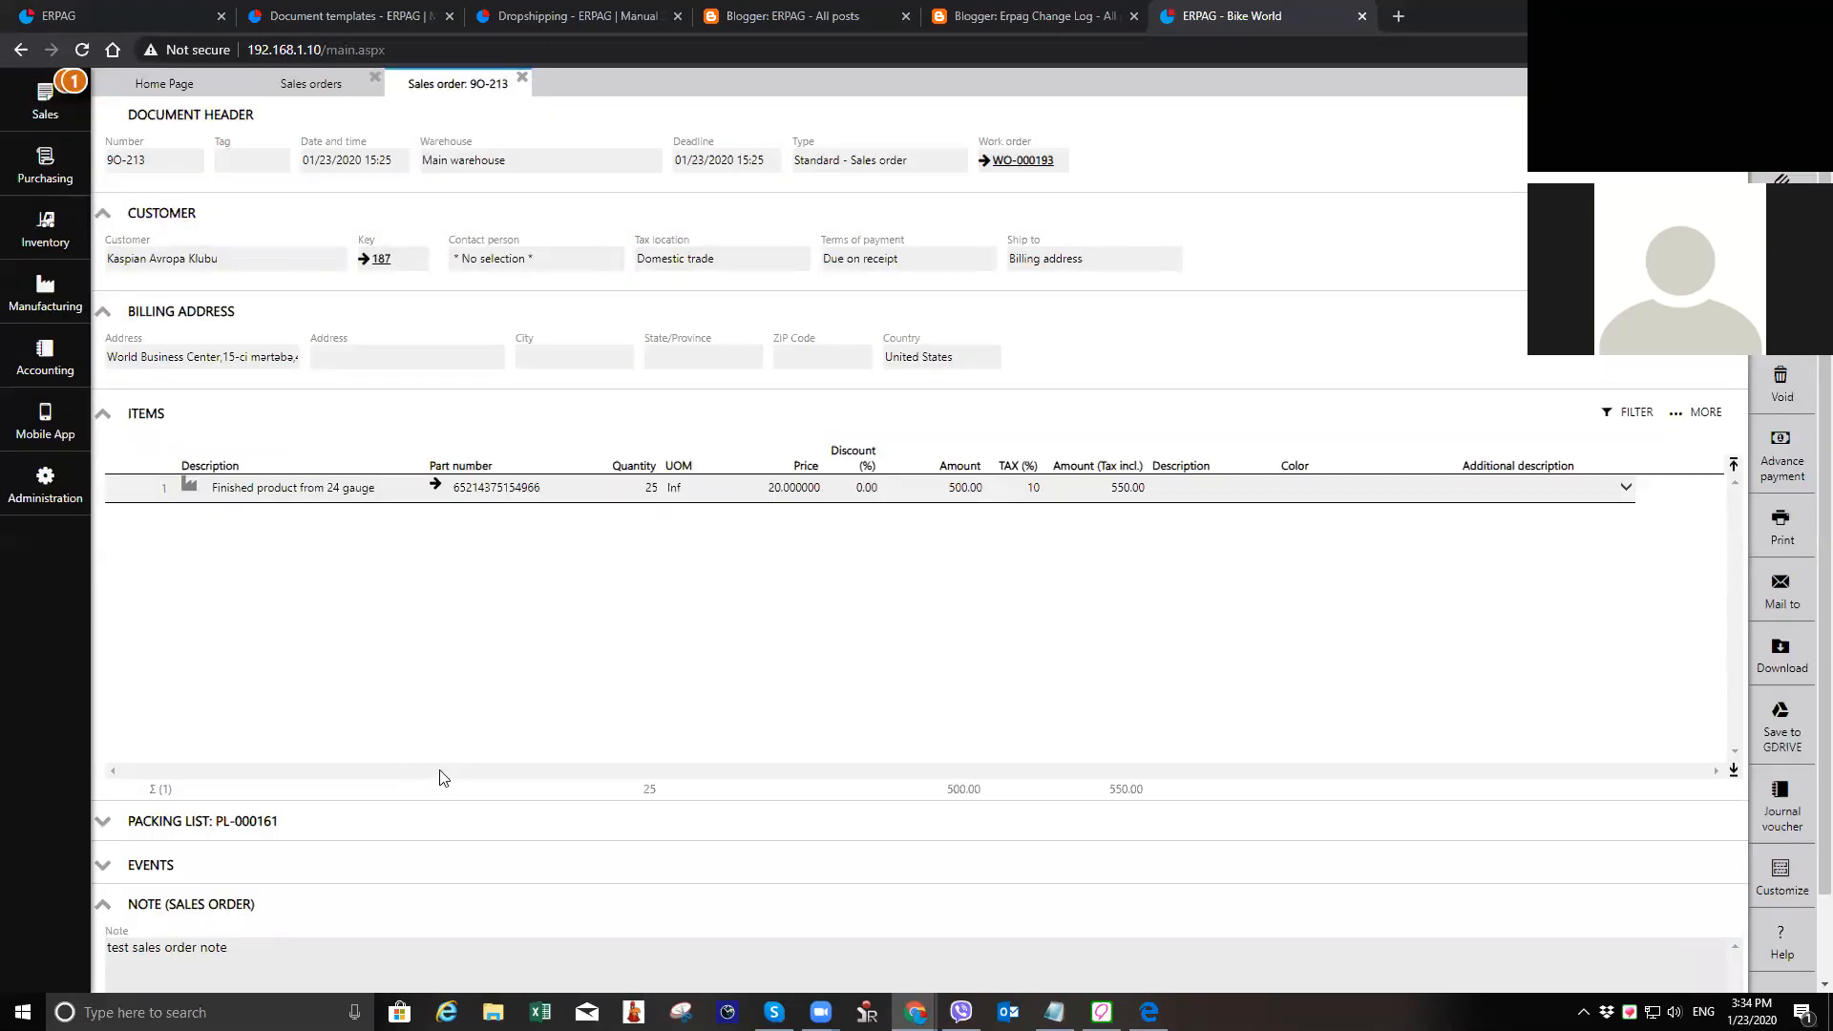
Step: Invoice the sales order and record the customer's payment of 550.00
scroll(652, 739, up, 2)
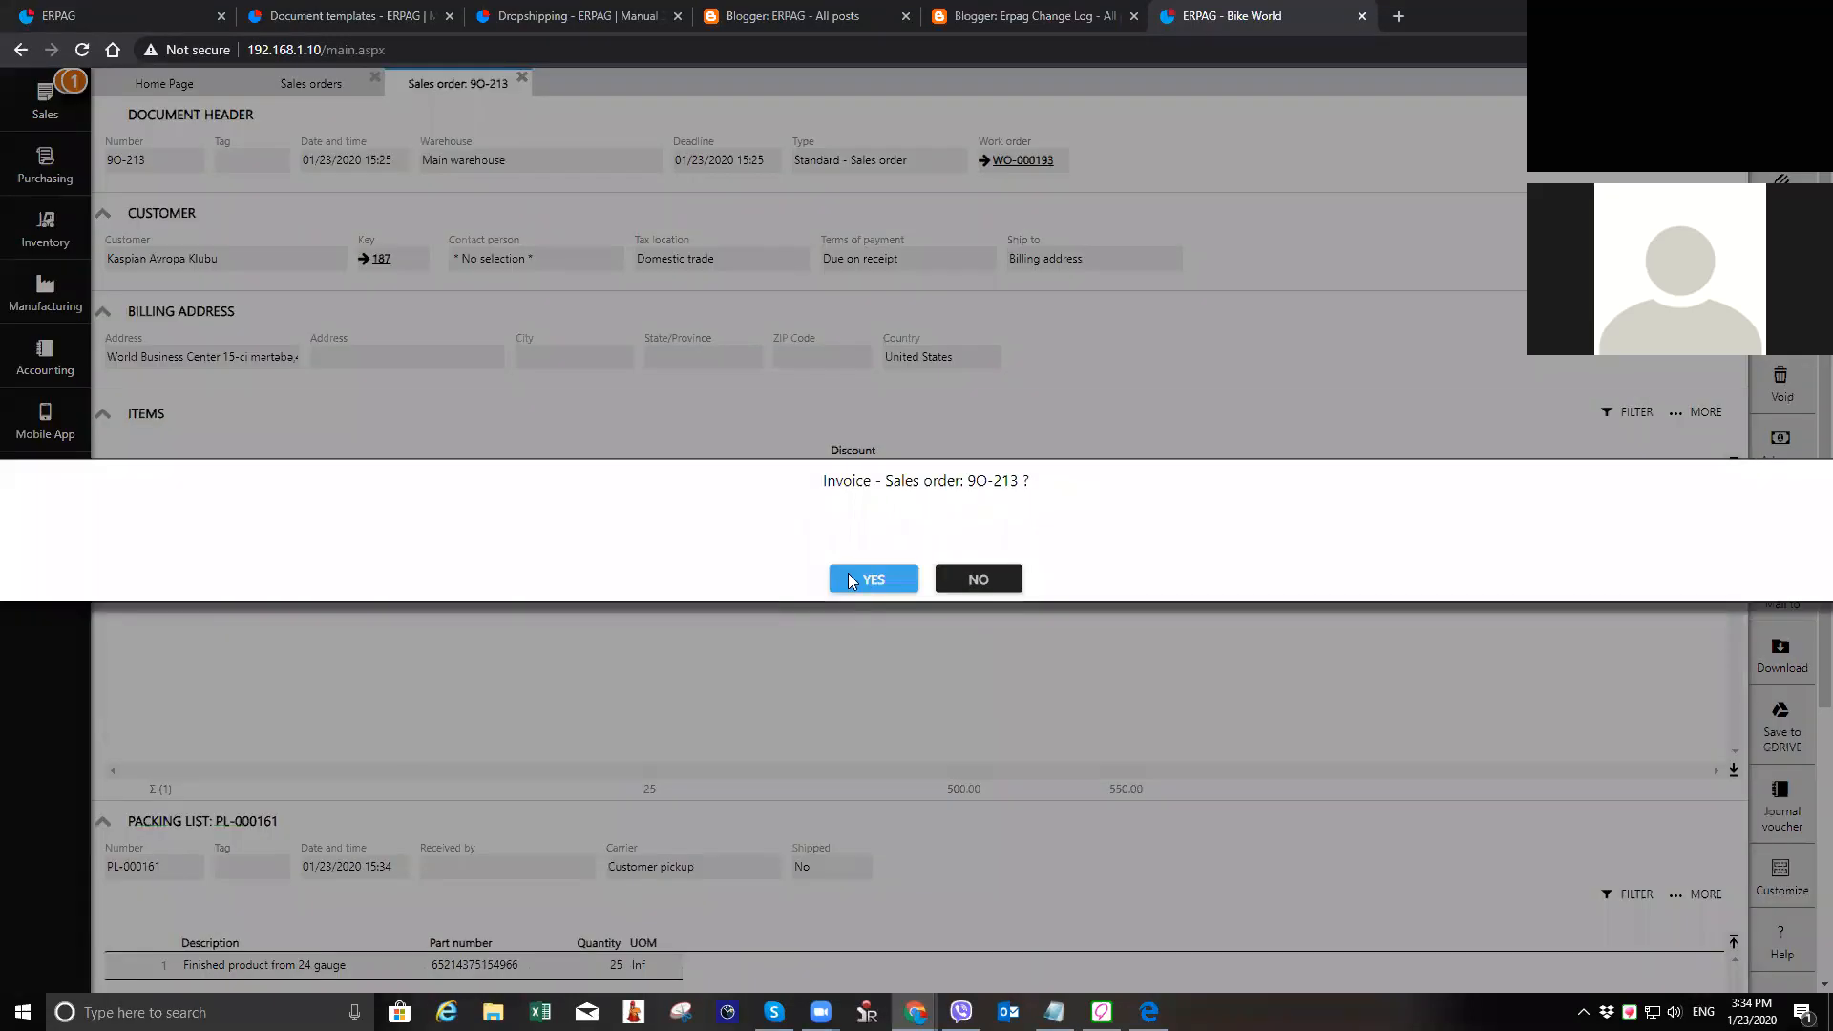
click(848, 579)
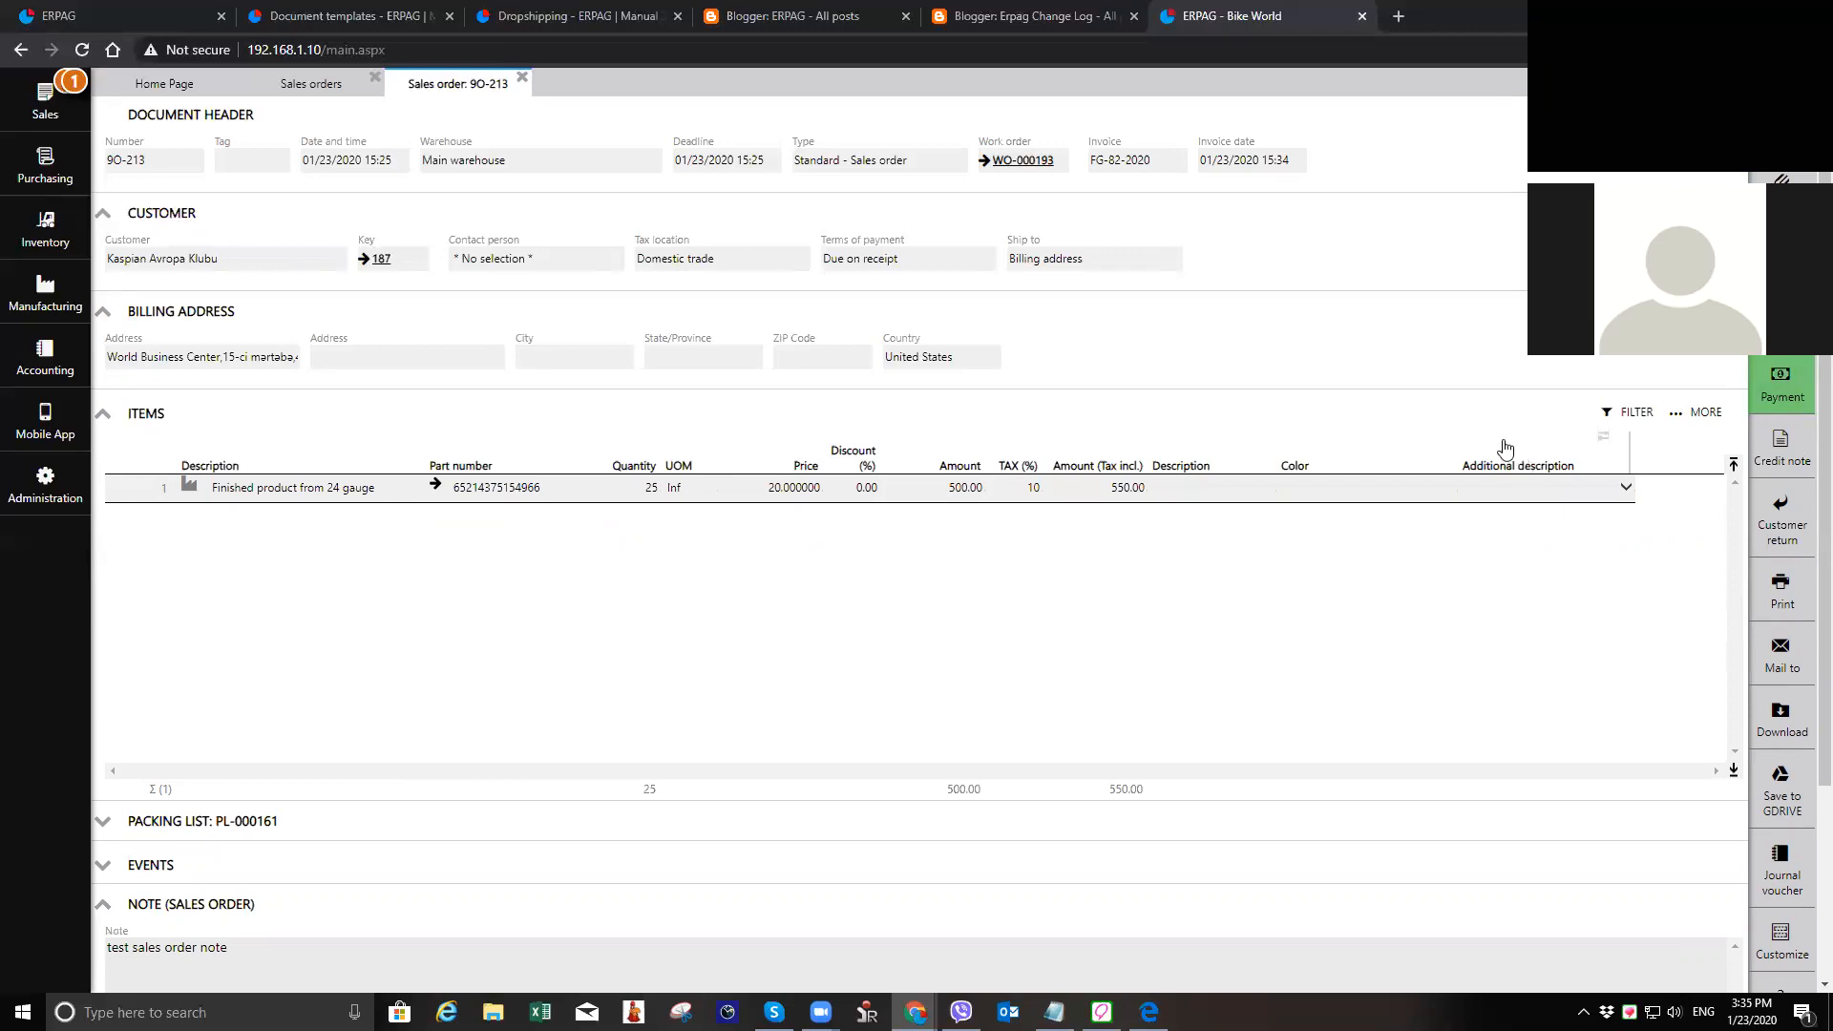
click(1781, 384)
click(777, 579)
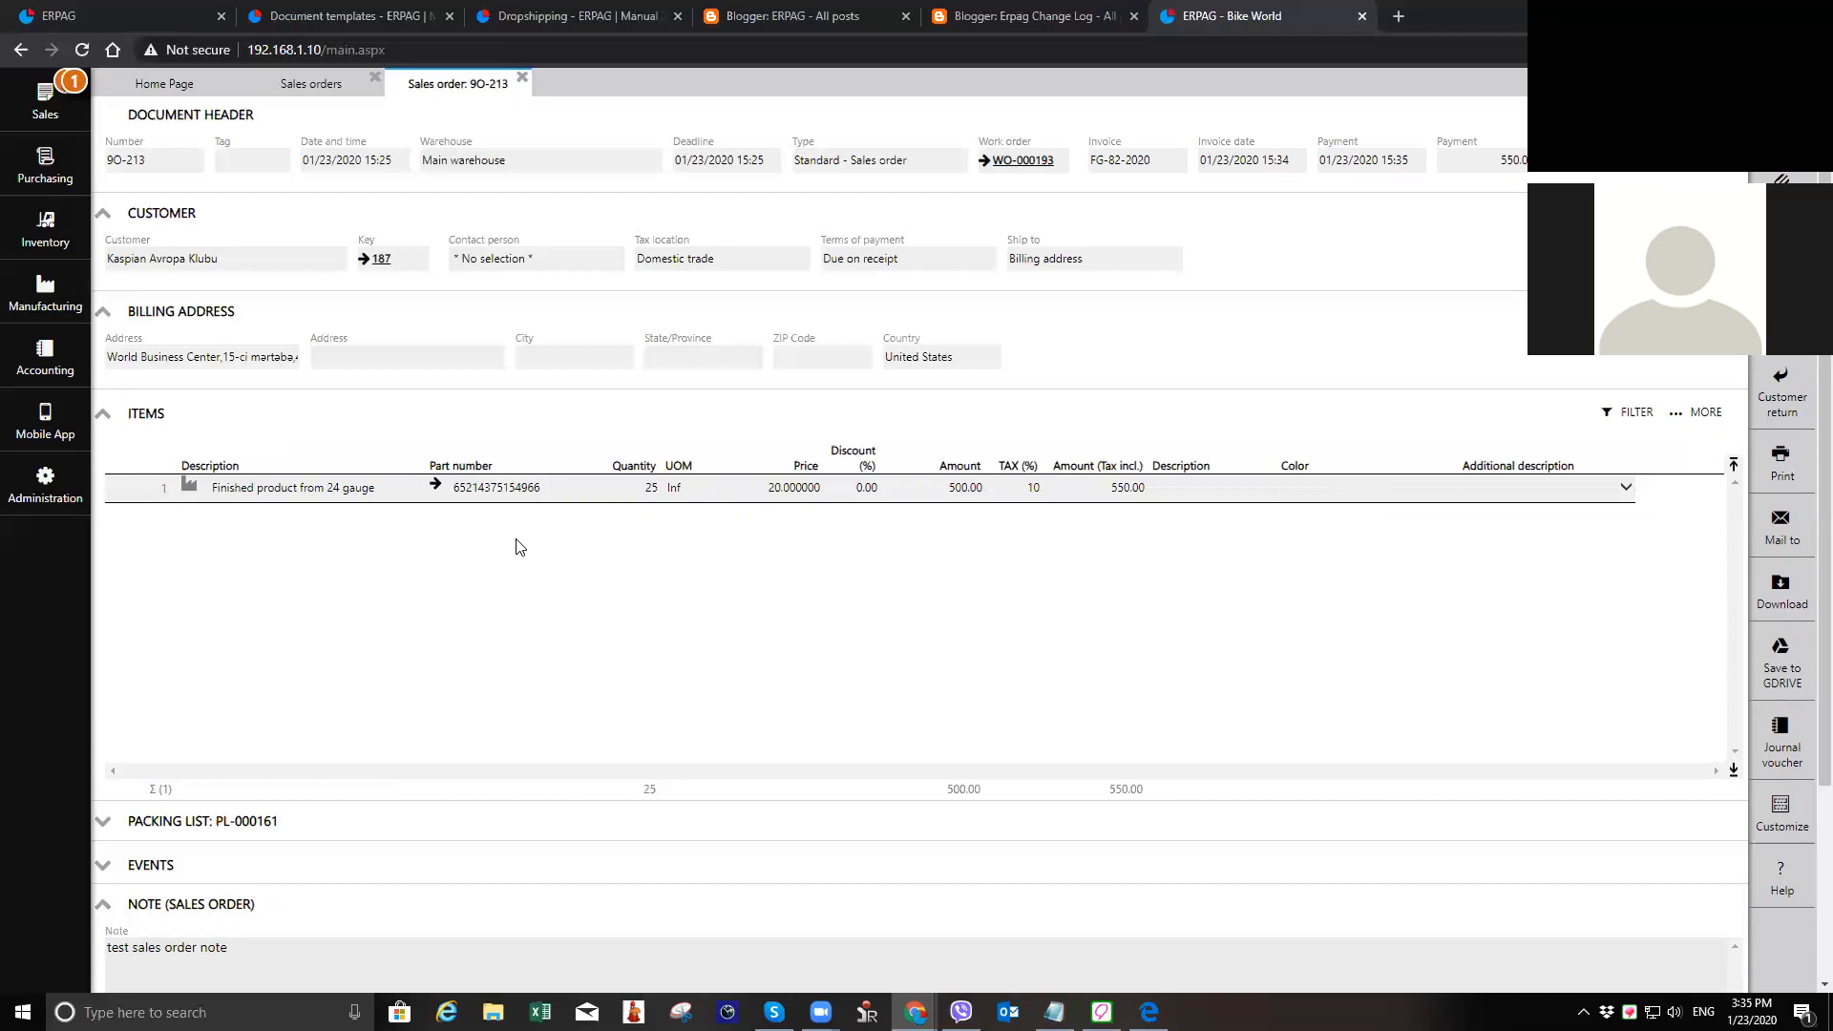
Step: Examine the stock card of the finished product from the sales order line, and close all documents back to the home page
click(434, 488)
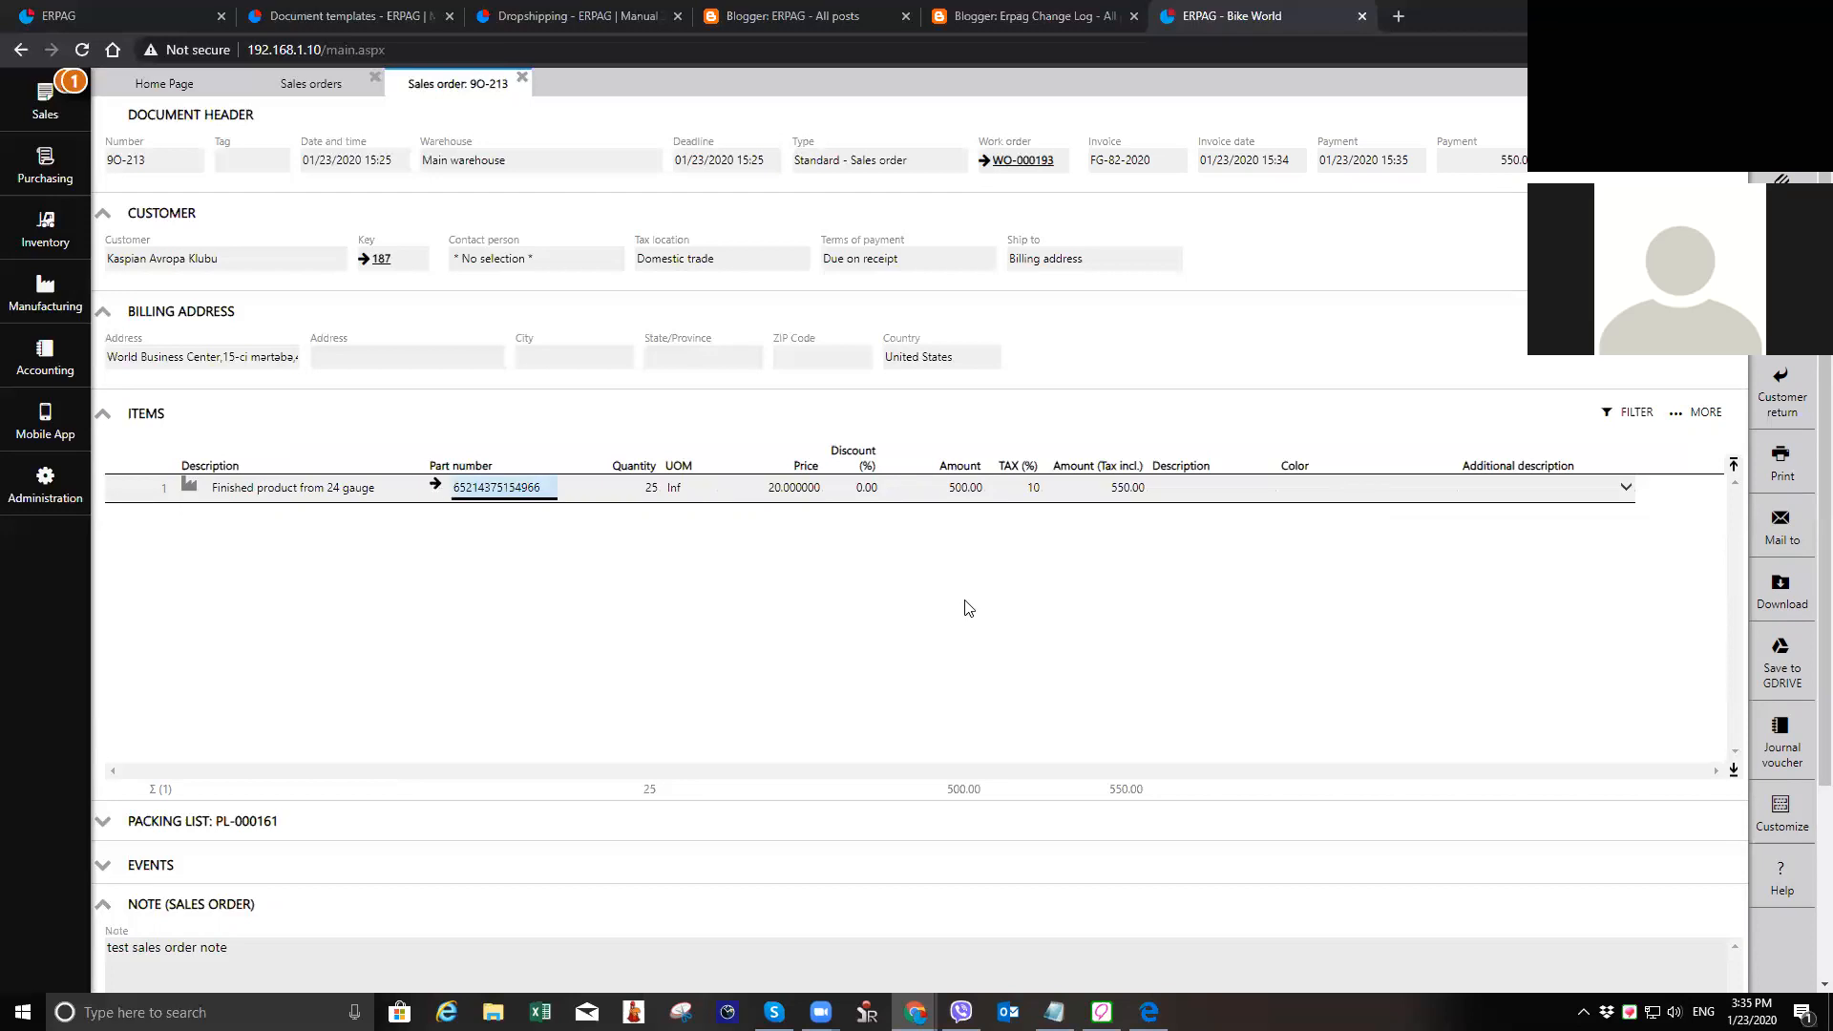
click(1768, 463)
click(1697, 431)
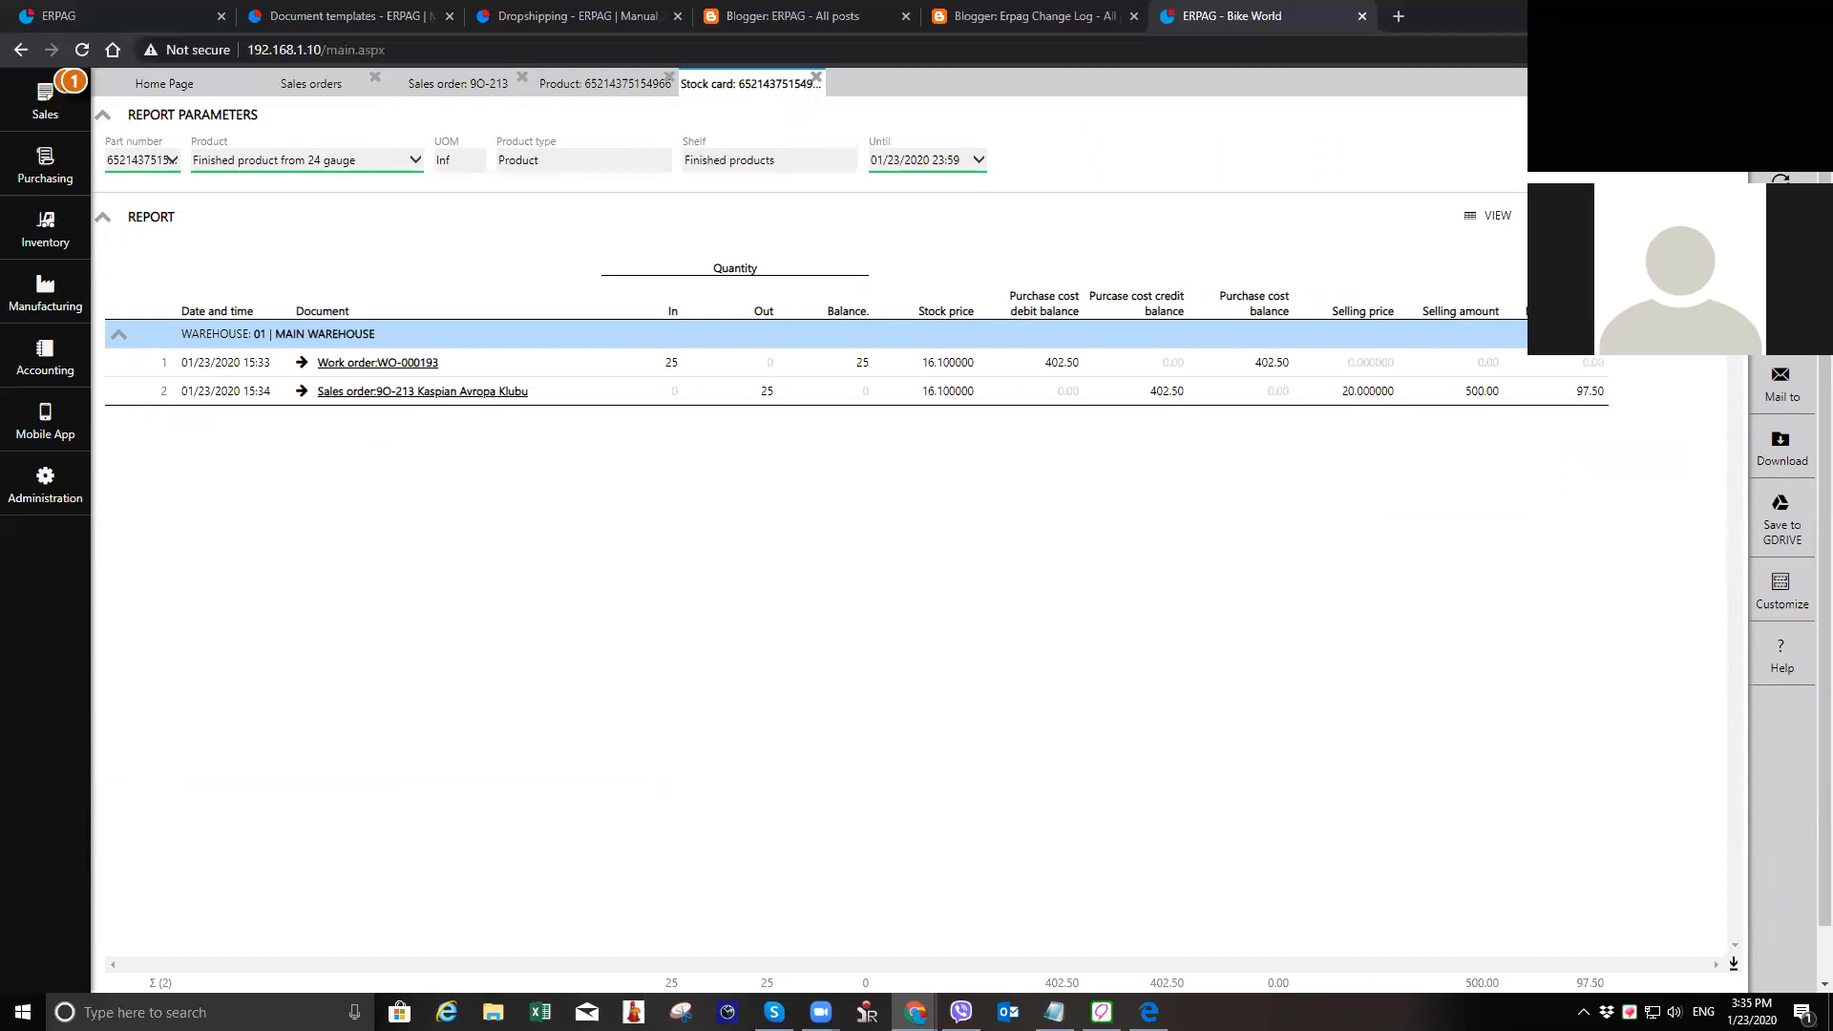
click(1781, 124)
click(1781, 124)
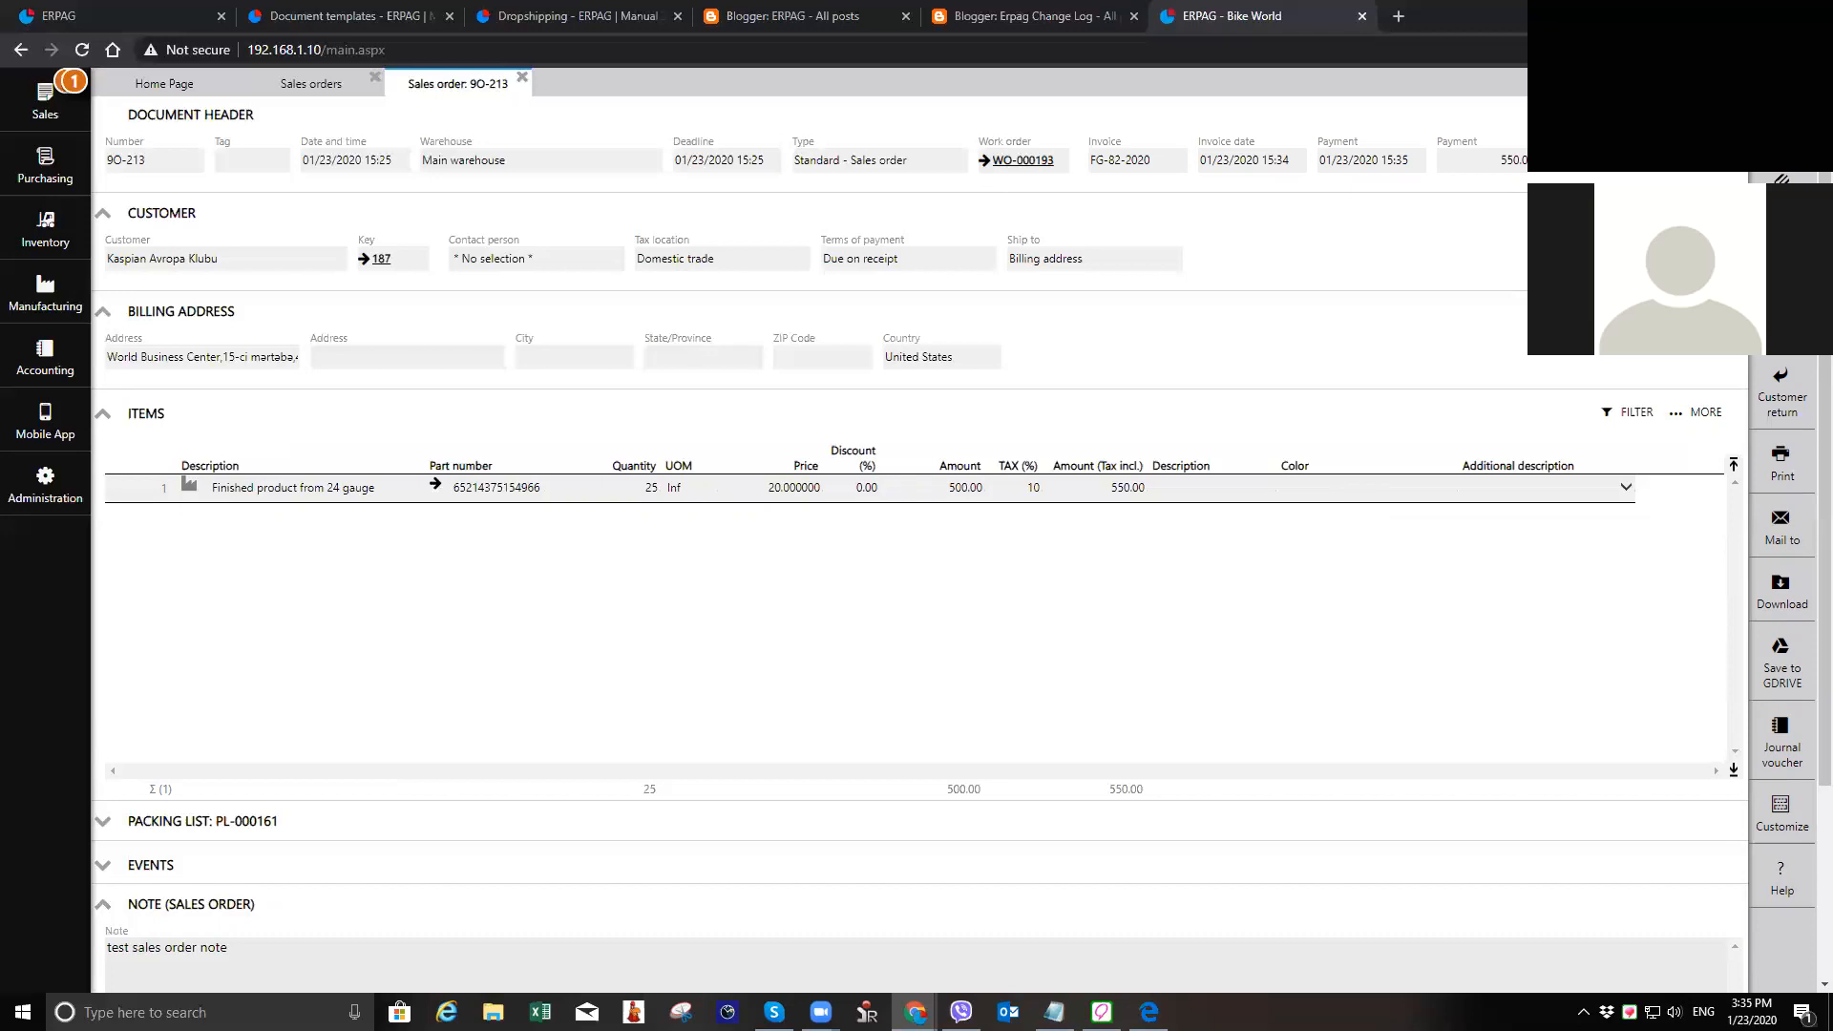
click(1781, 124)
click(1781, 124)
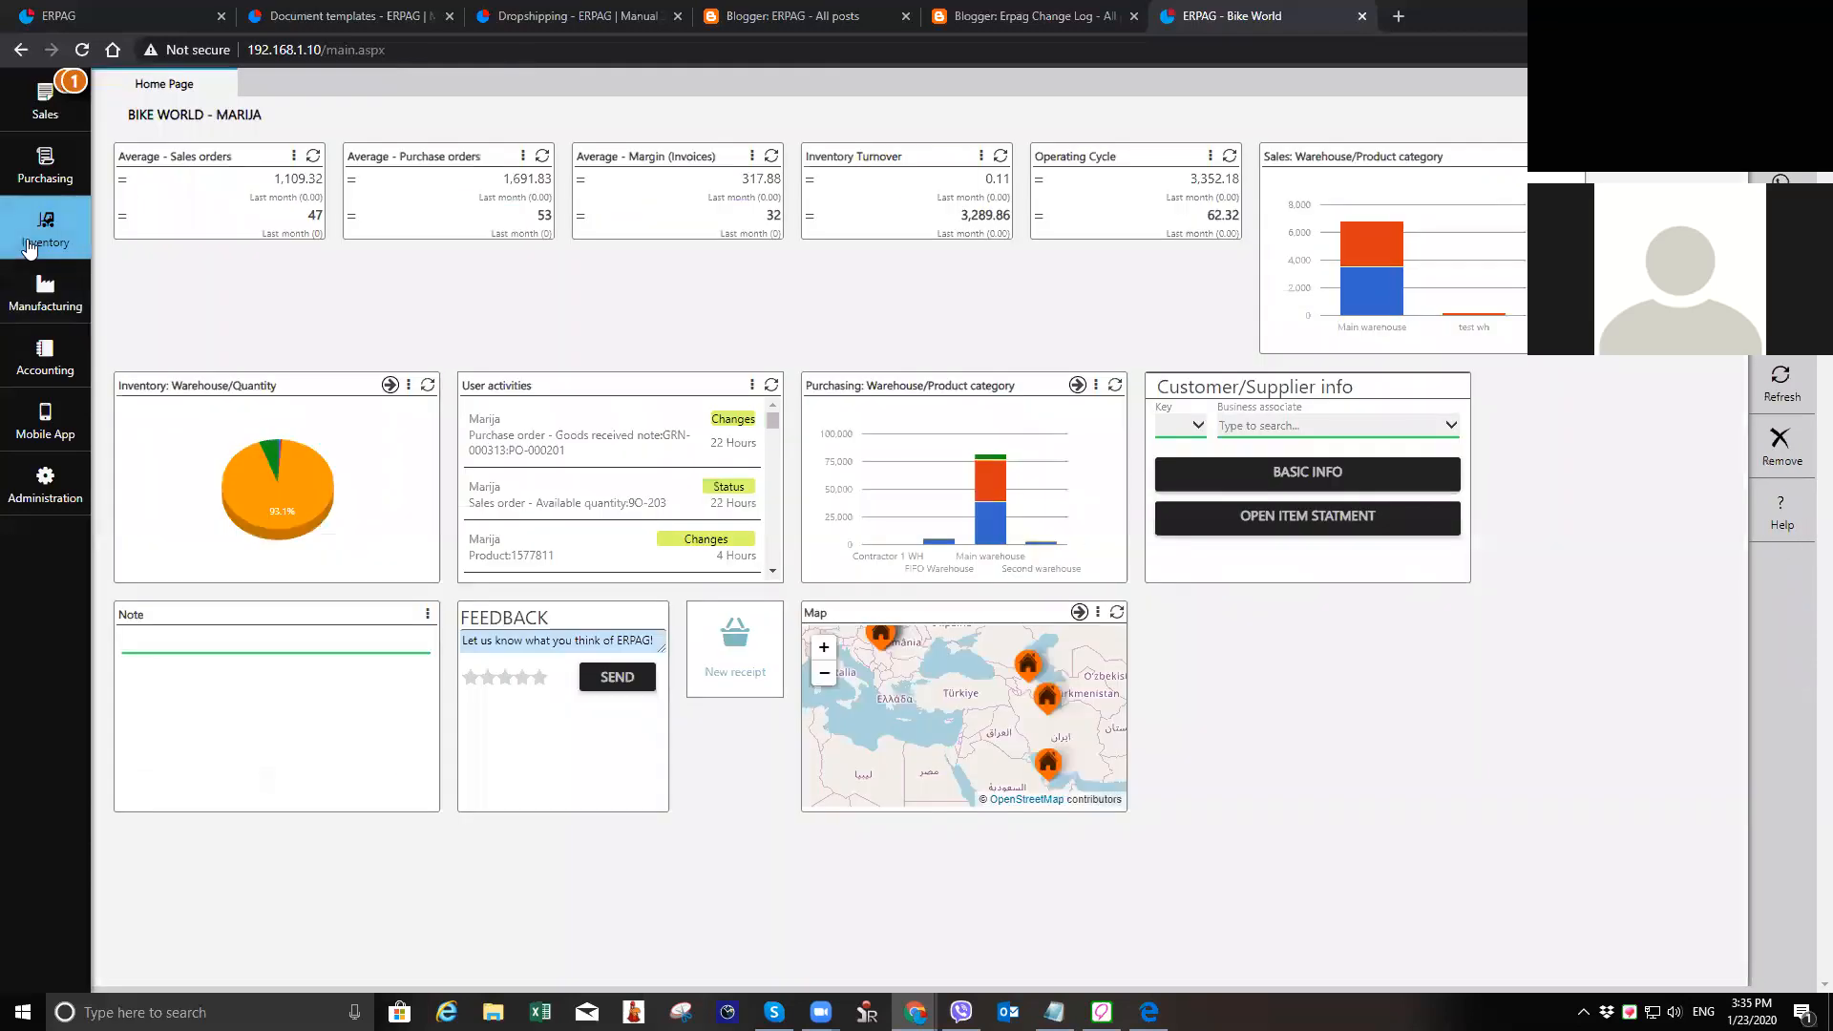
Step: Open the newest work order from the work orders list, check its planned and realized work operations, and close it
click(69, 284)
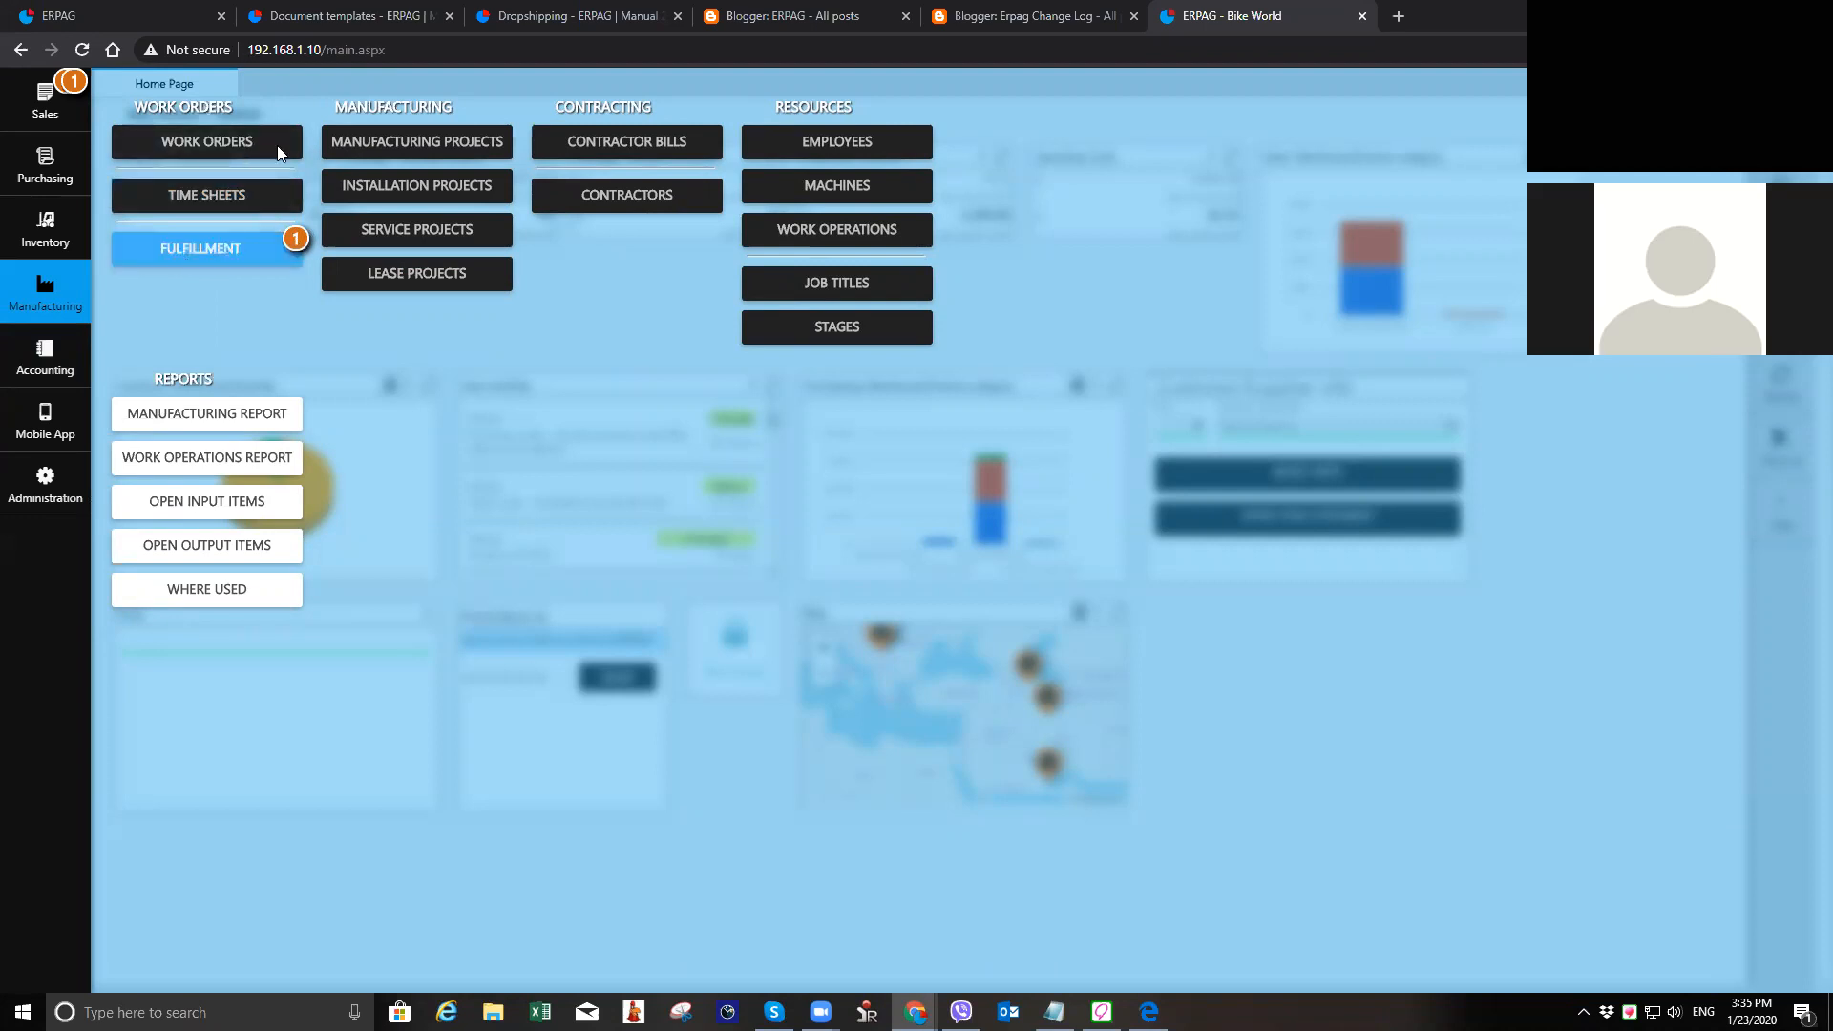
click(253, 153)
click(233, 929)
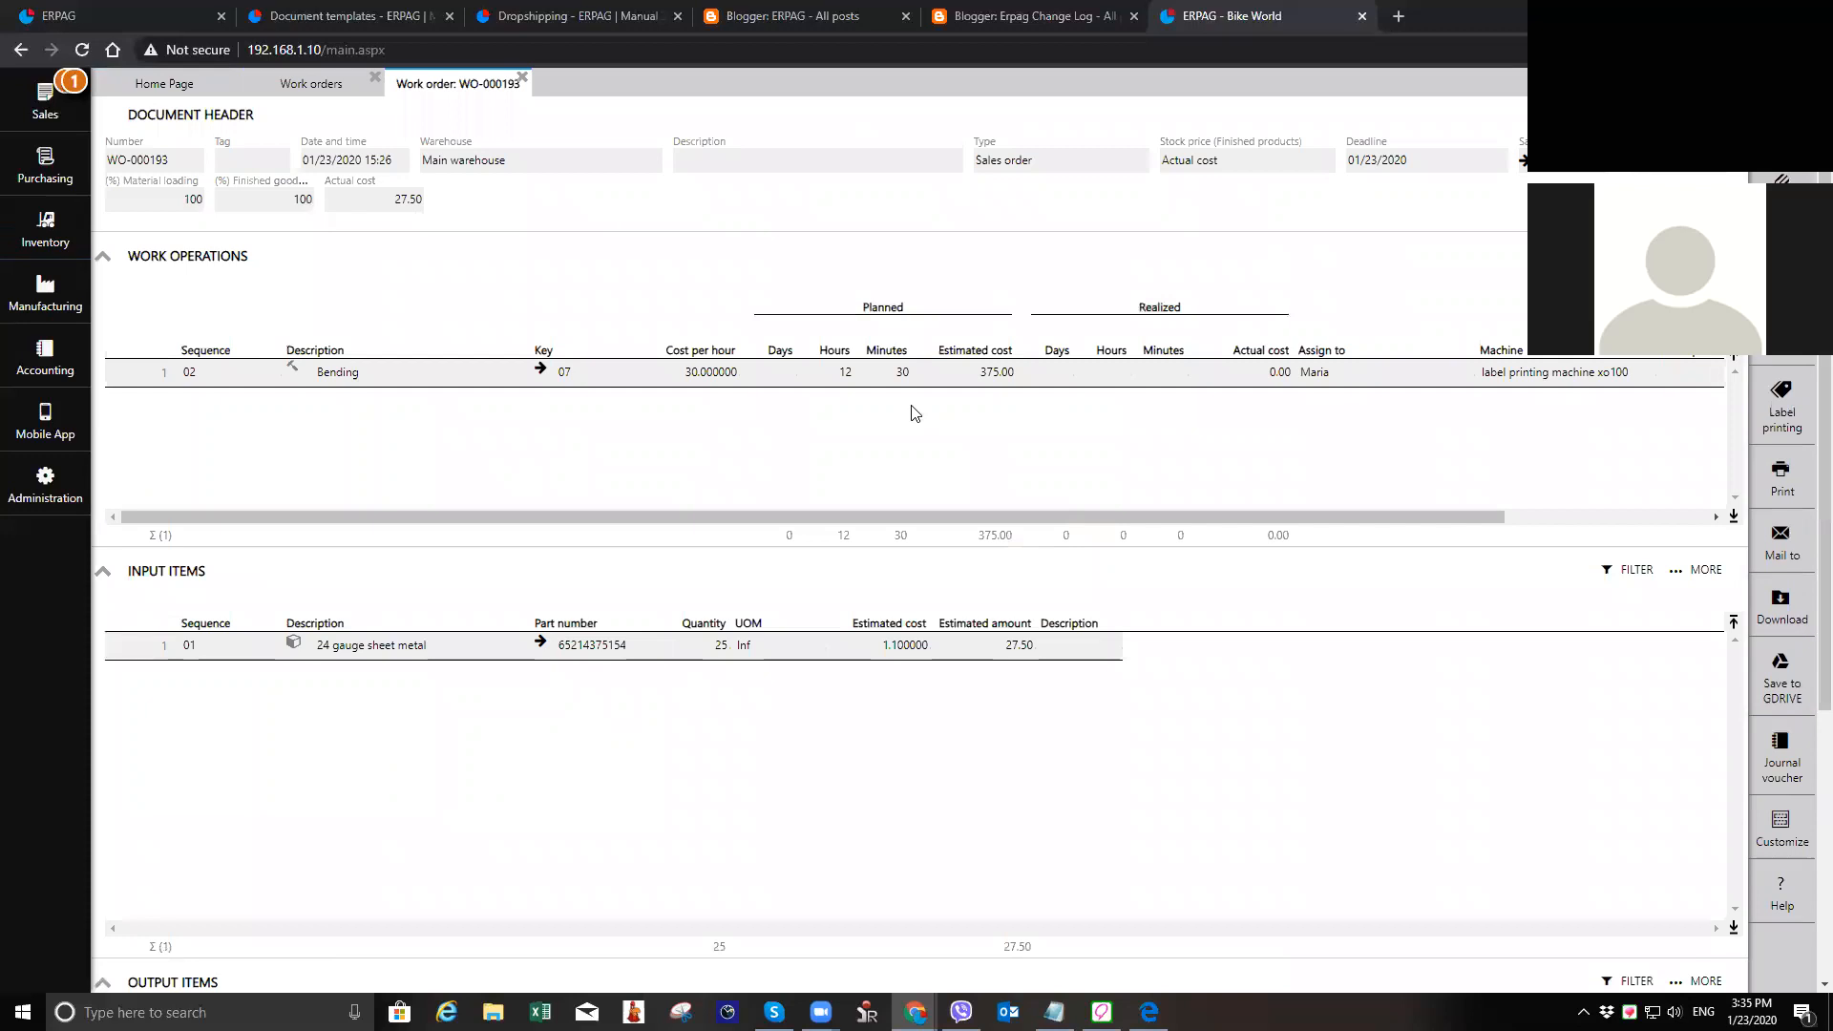
click(522, 77)
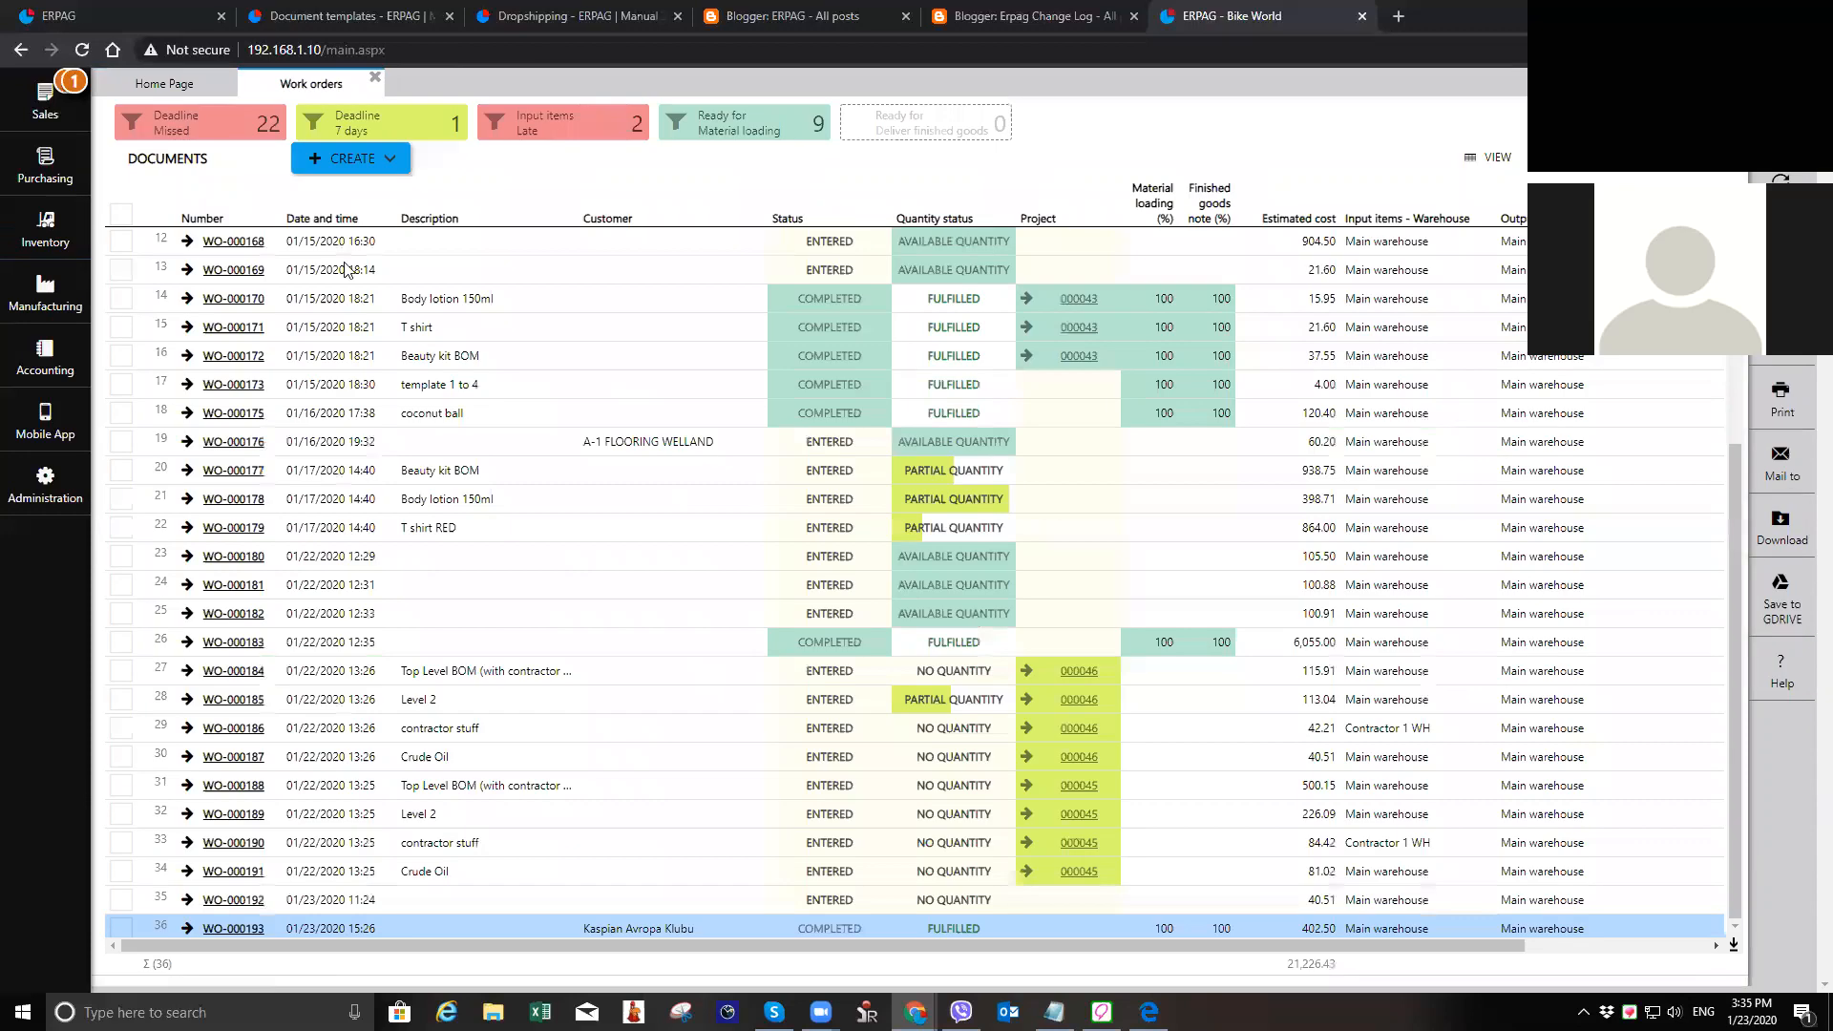
Step: Open the manufacturing section's list of functions
click(38, 301)
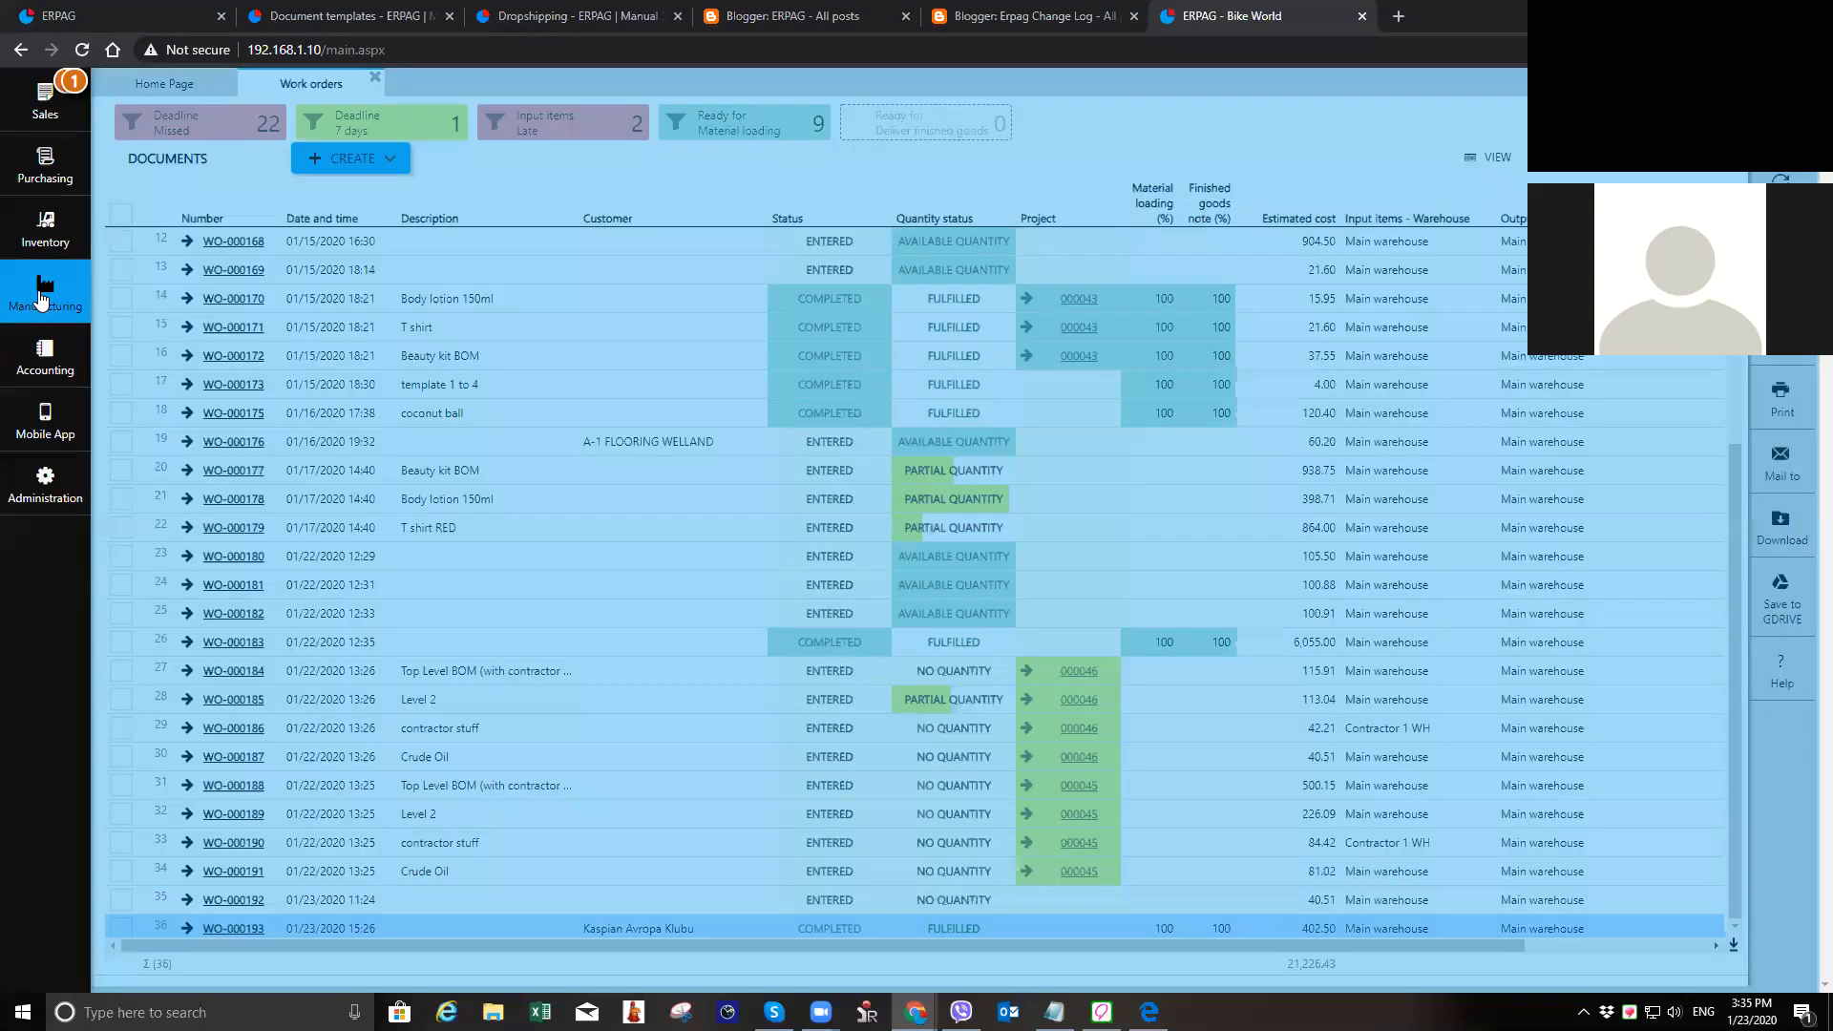
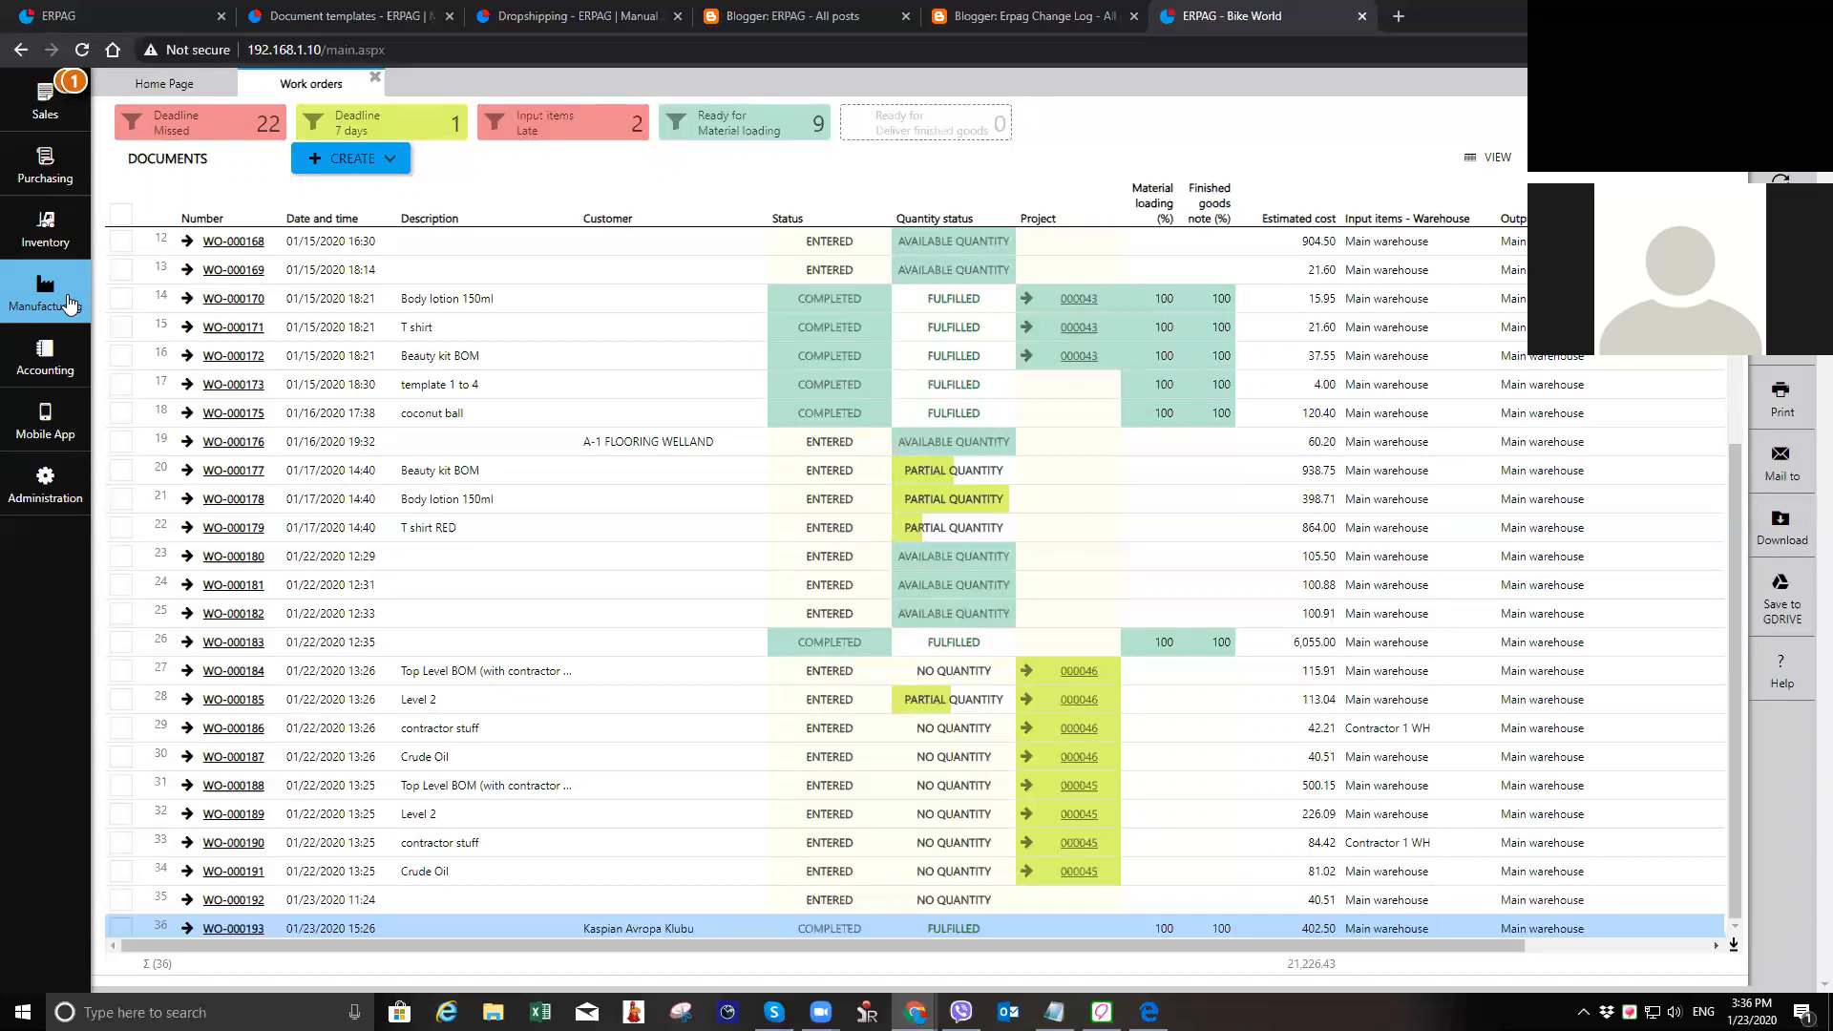
Step: Open manufacturing project 000046 from the manufacturing projects list, examine its work order tree, and close both the project and the list
click(91, 302)
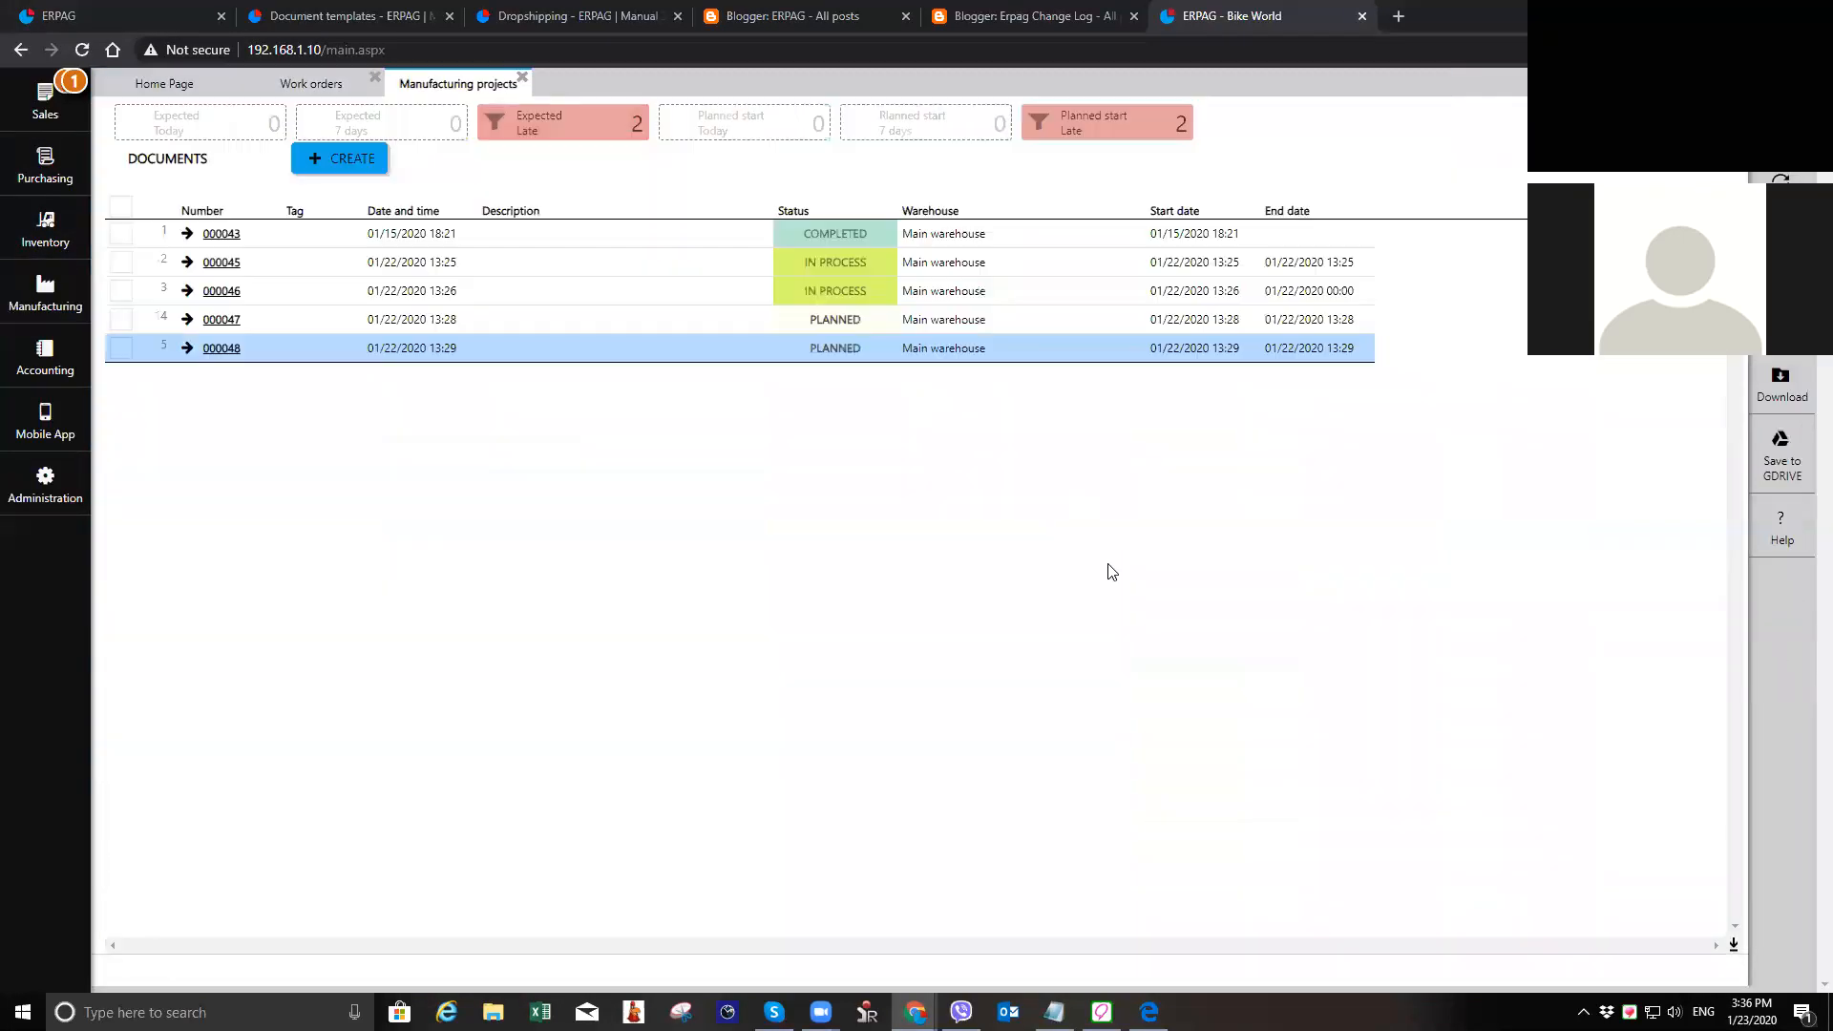
click(421, 145)
click(241, 297)
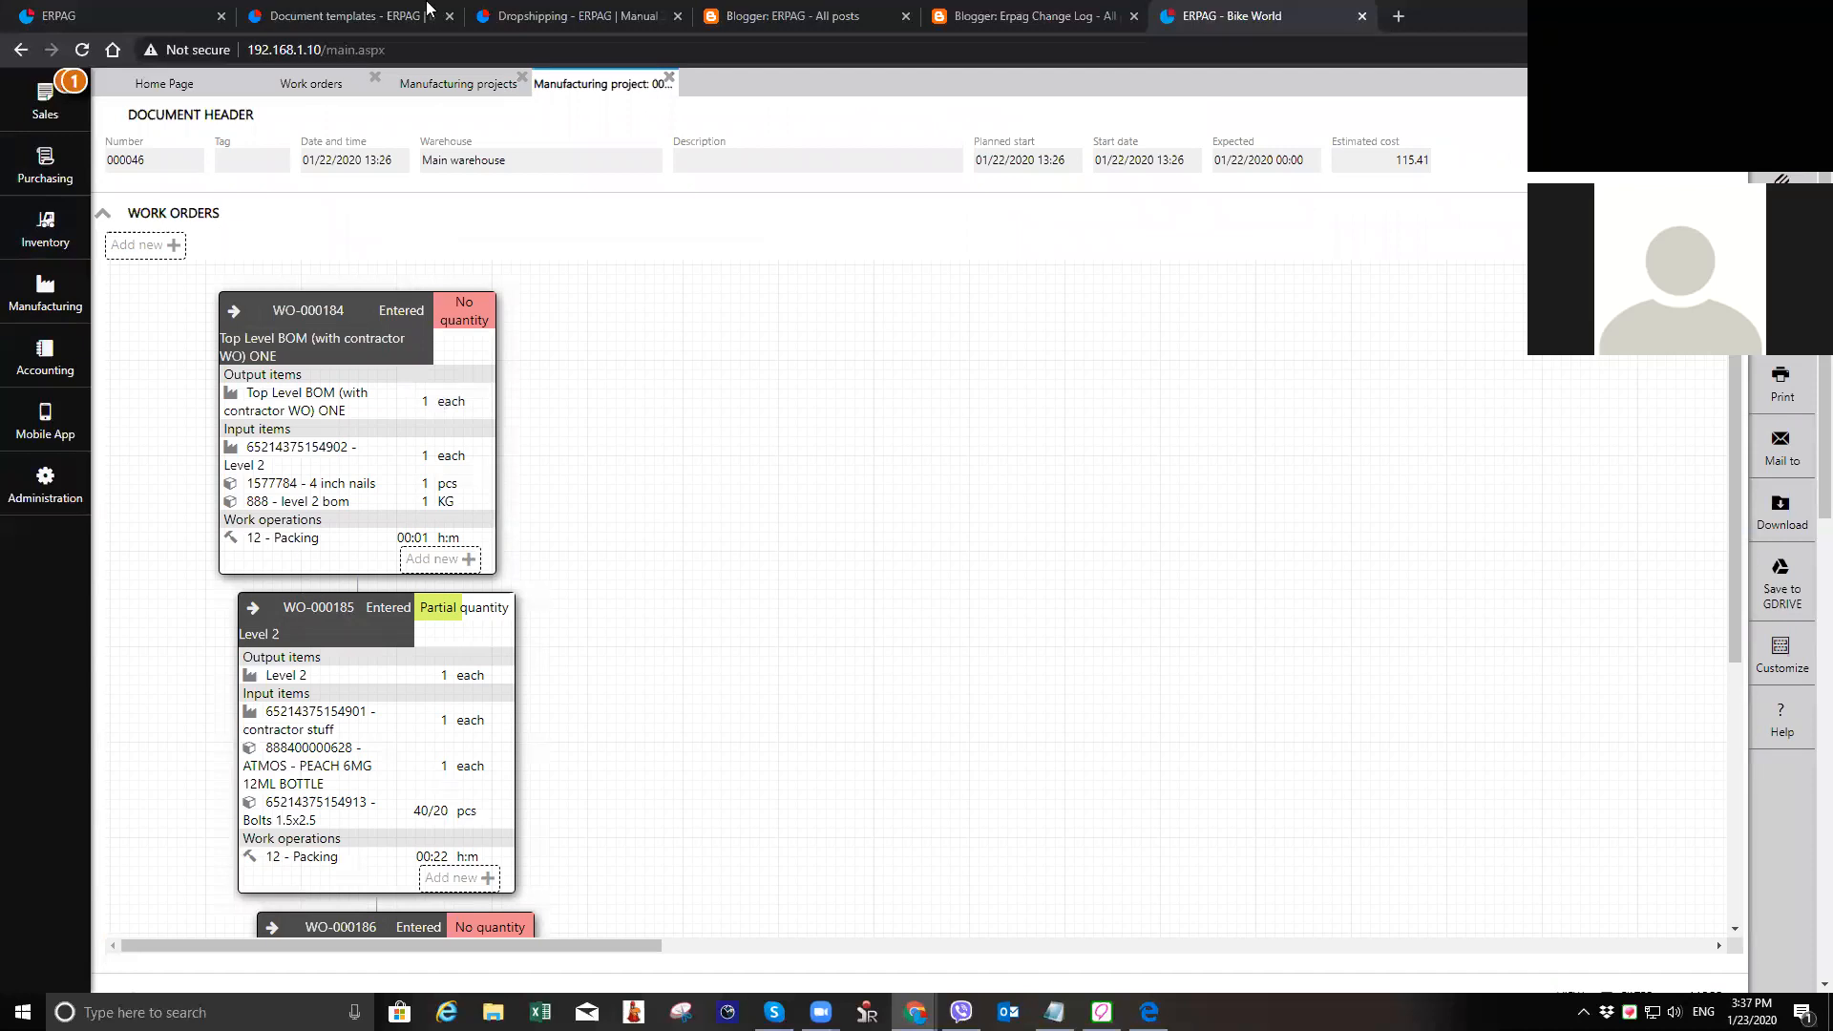
click(669, 76)
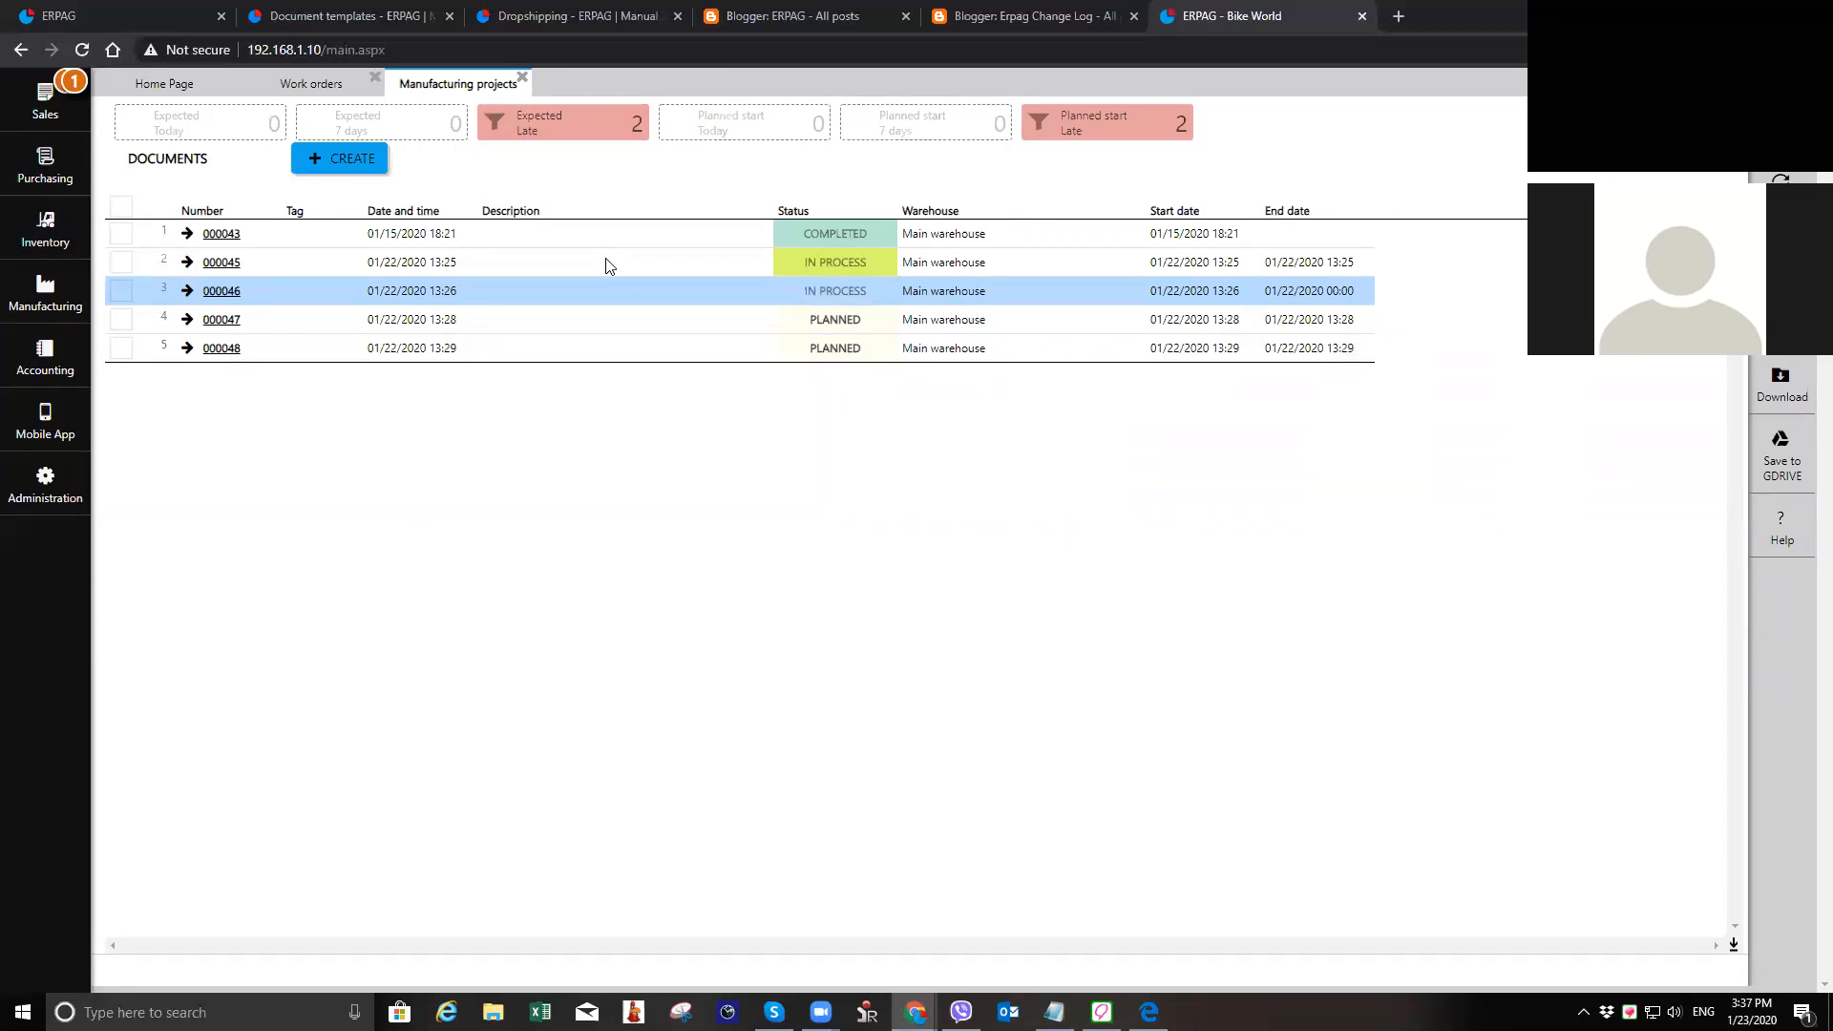
click(522, 78)
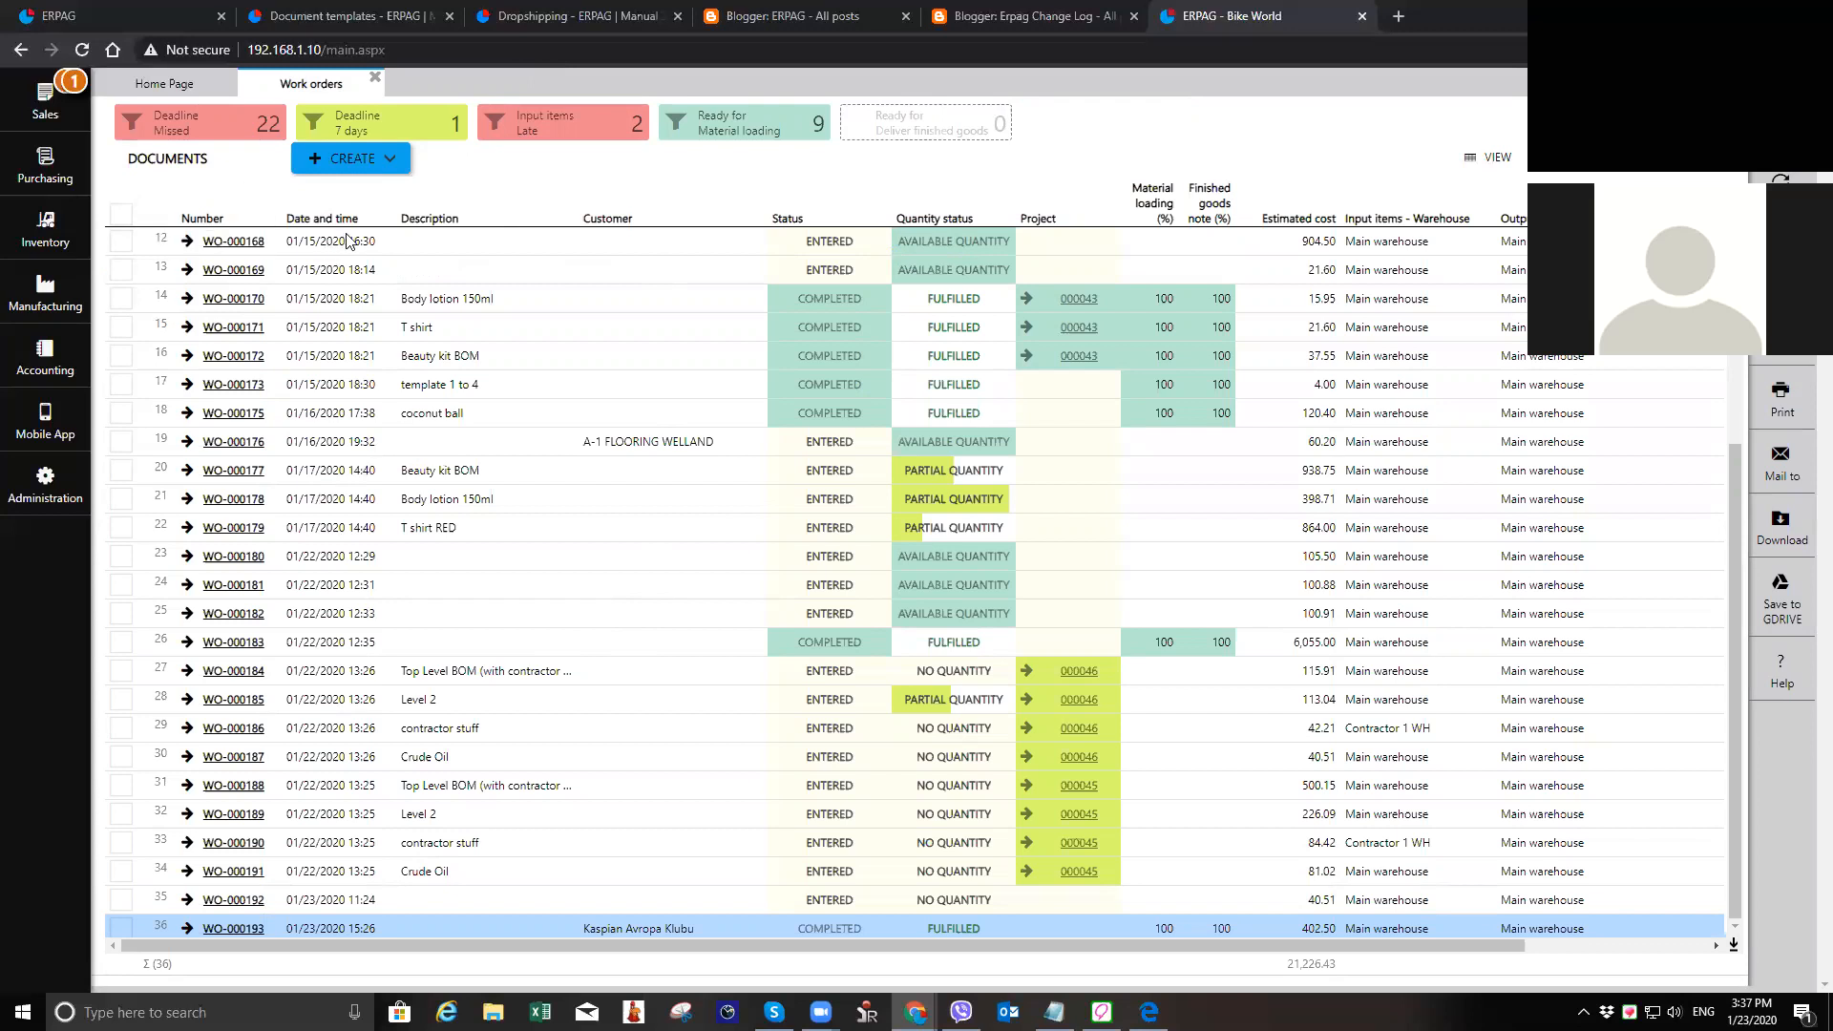
Step: Examine the description, customer, status and quantity status columns across the rows of the work orders list
click(458, 304)
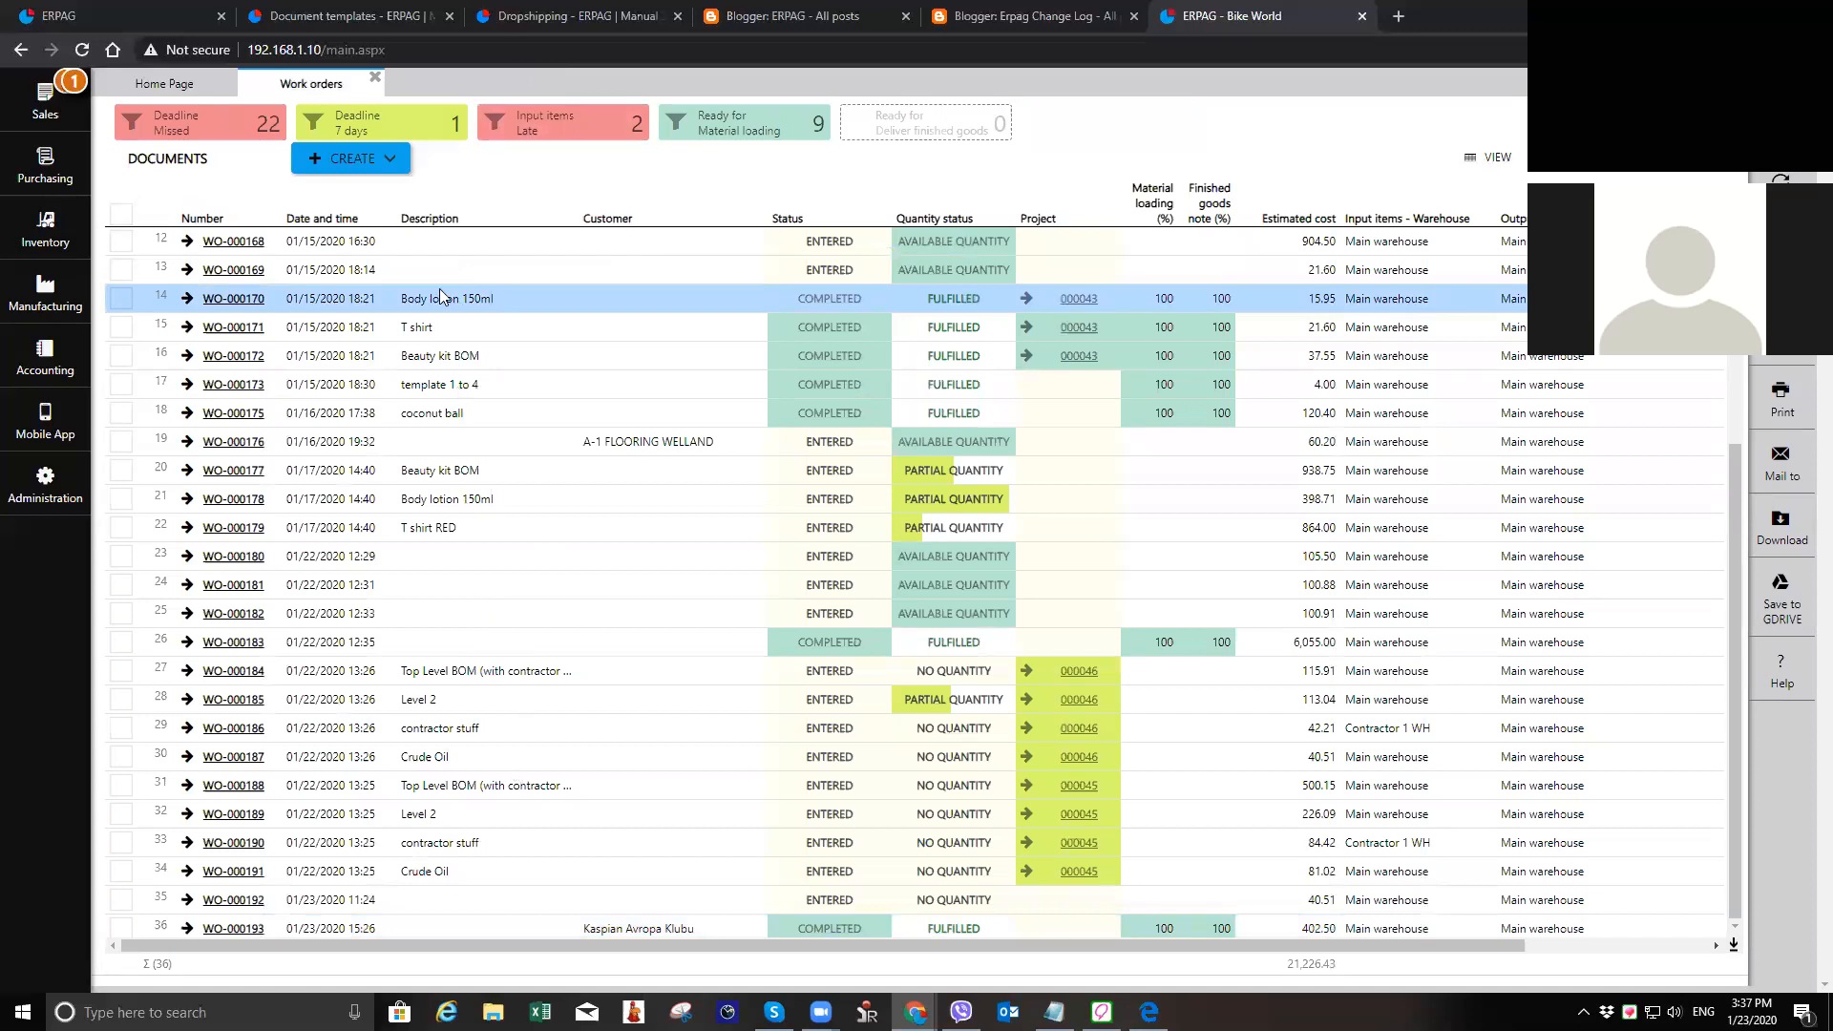
click(446, 676)
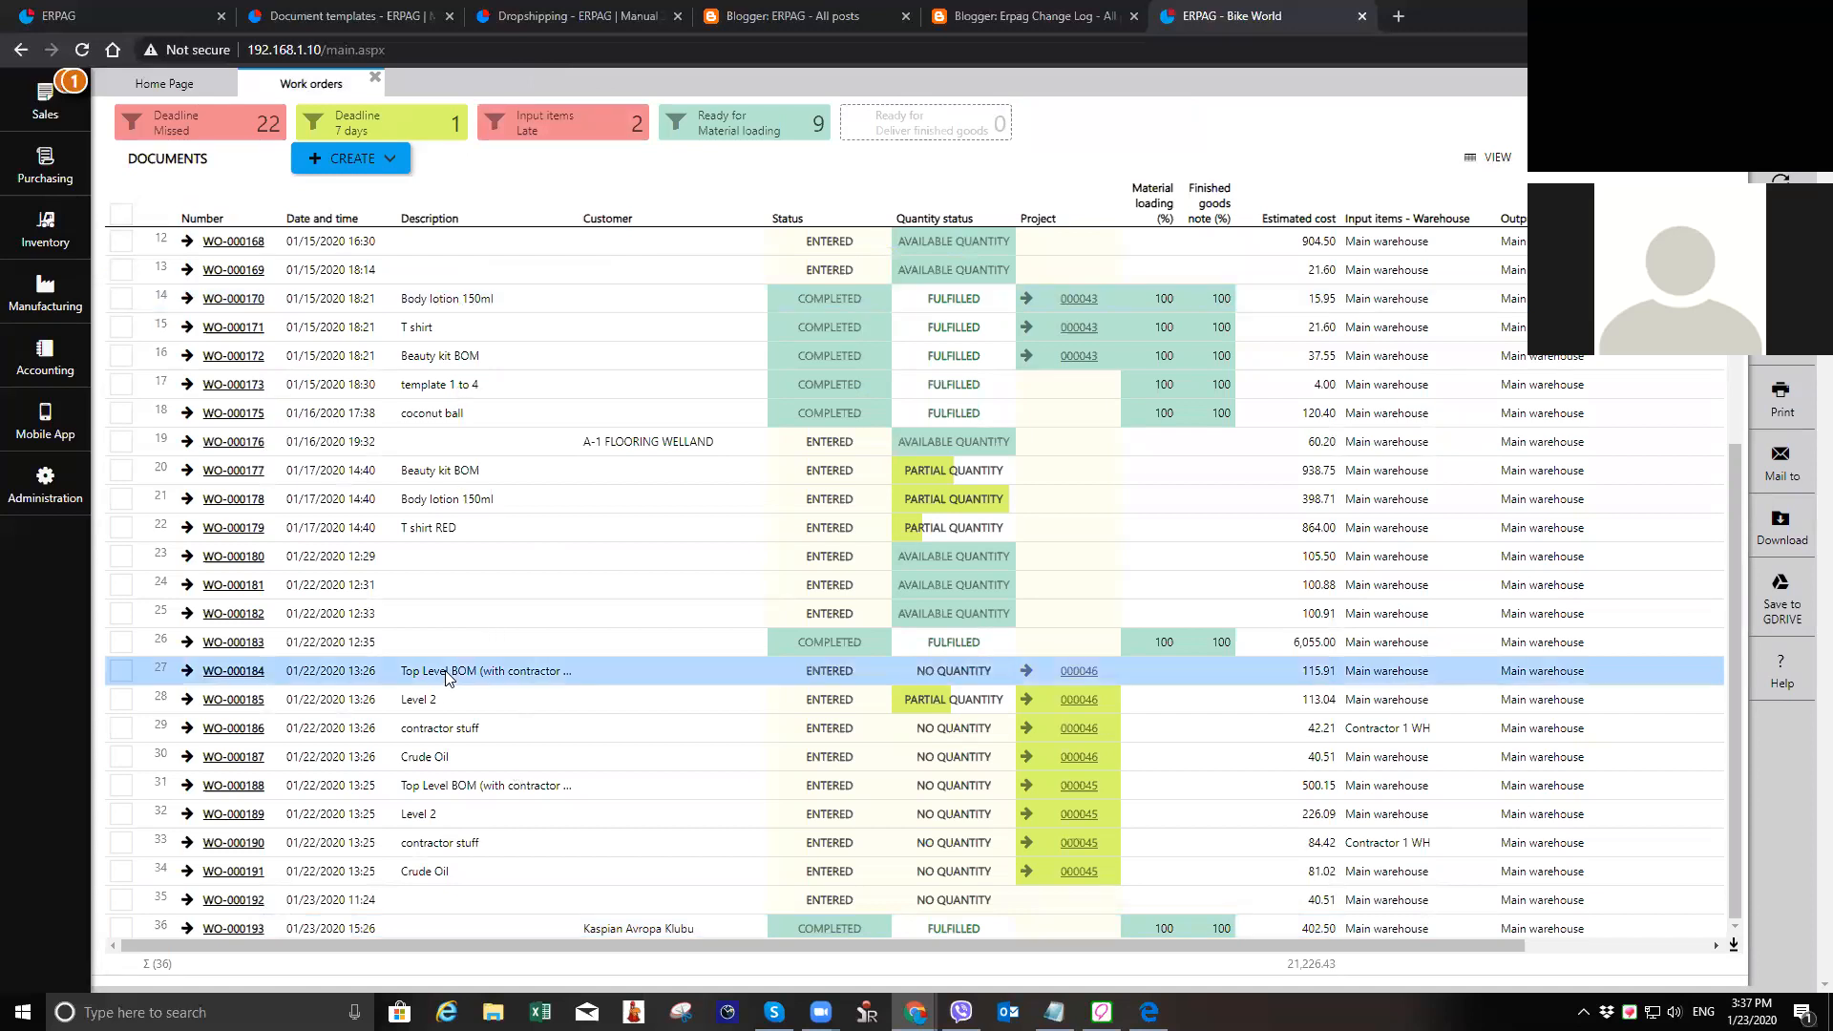
click(655, 448)
click(694, 931)
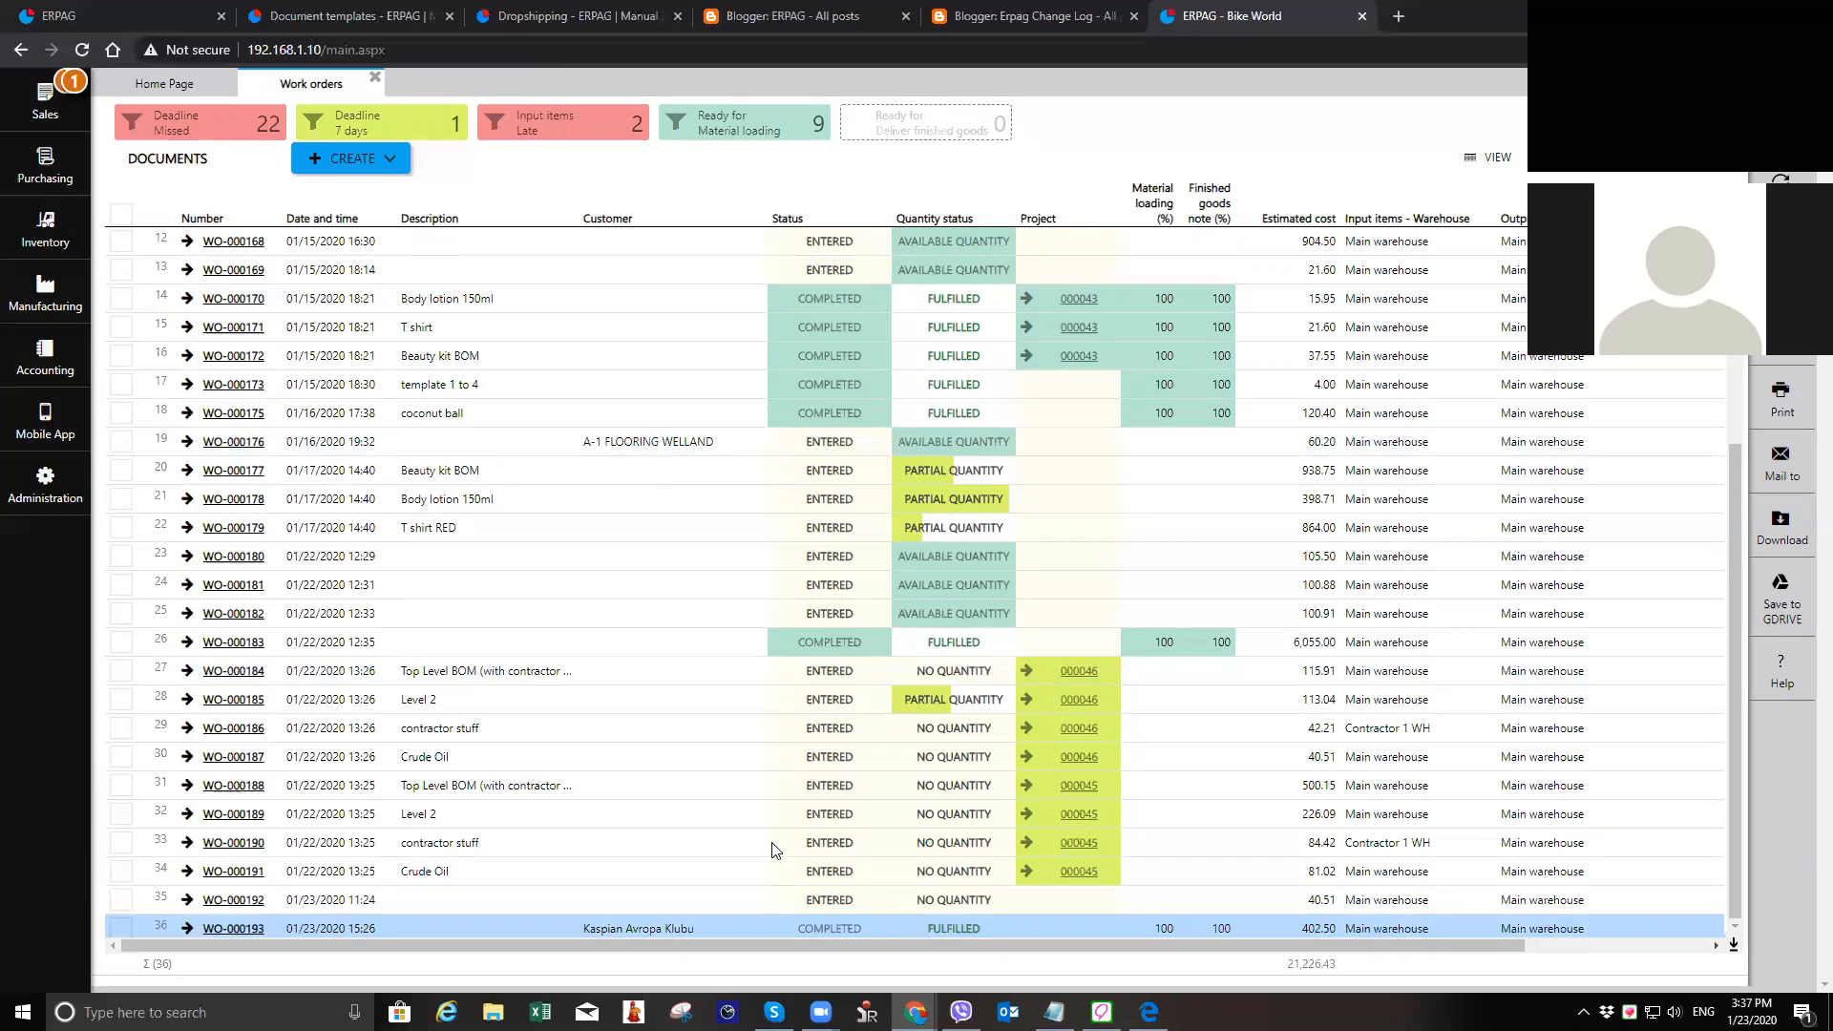
click(869, 241)
click(858, 633)
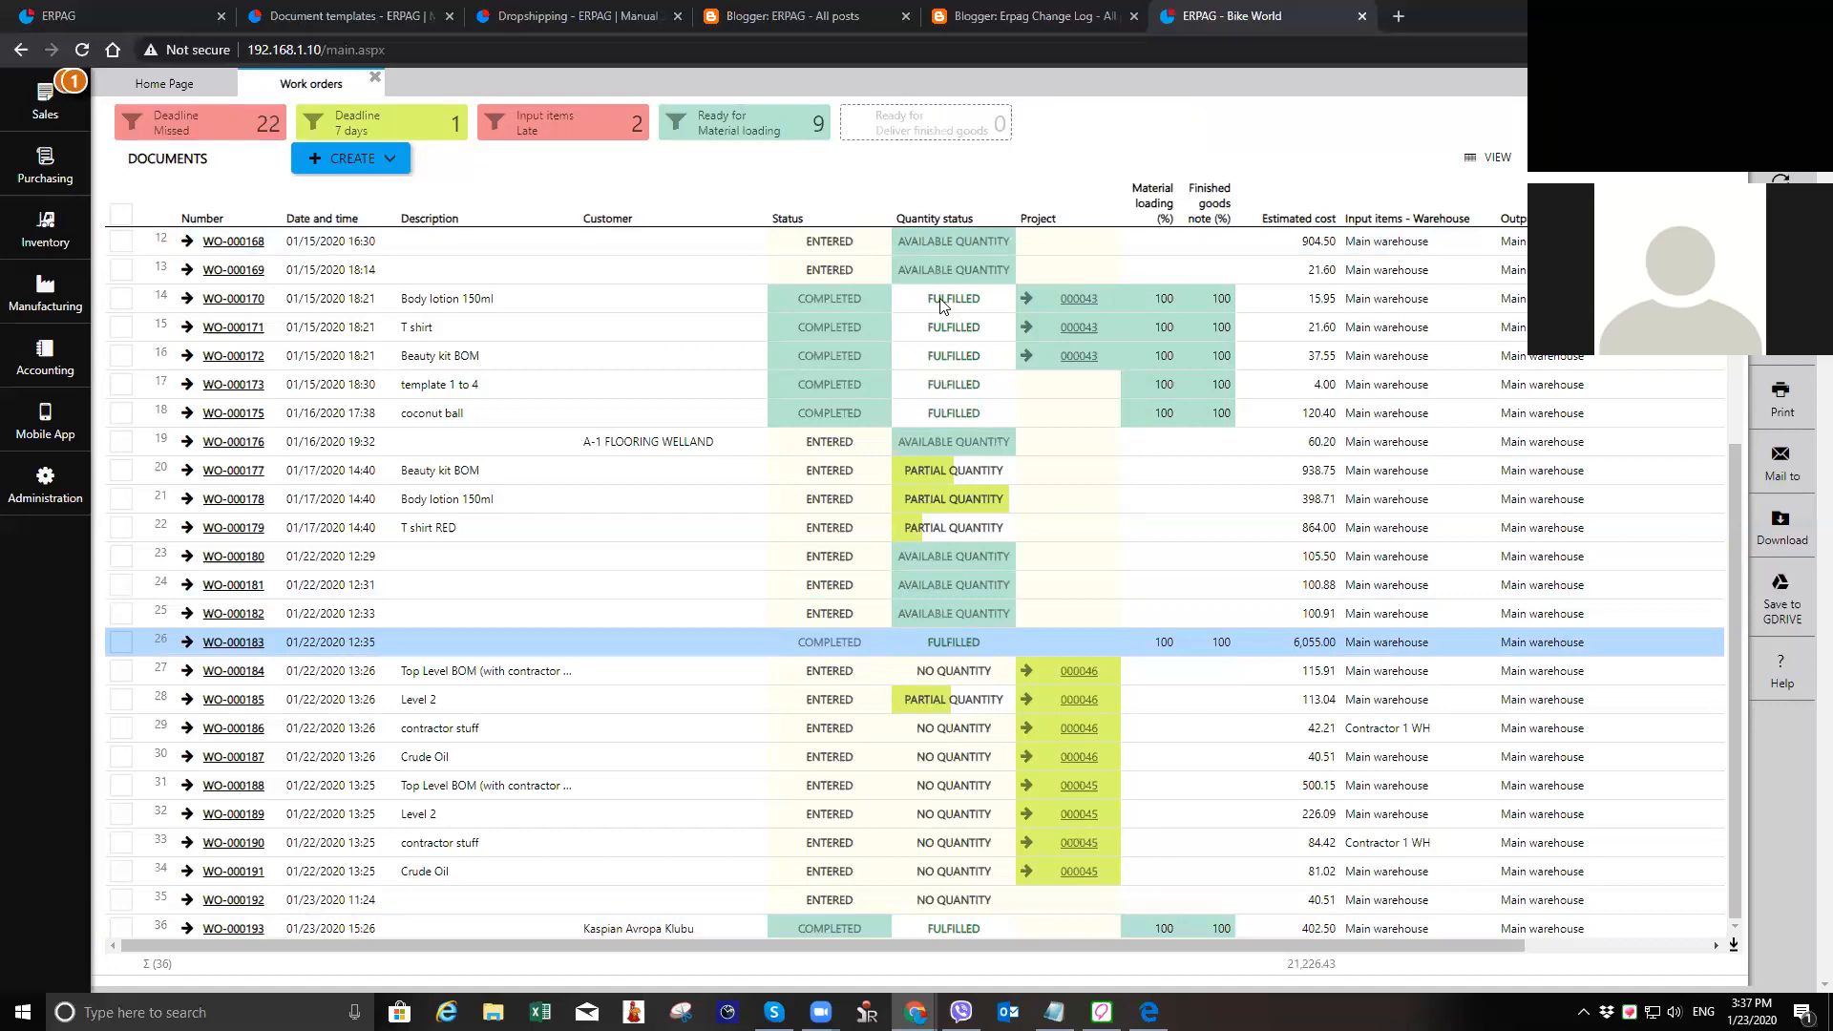
click(964, 621)
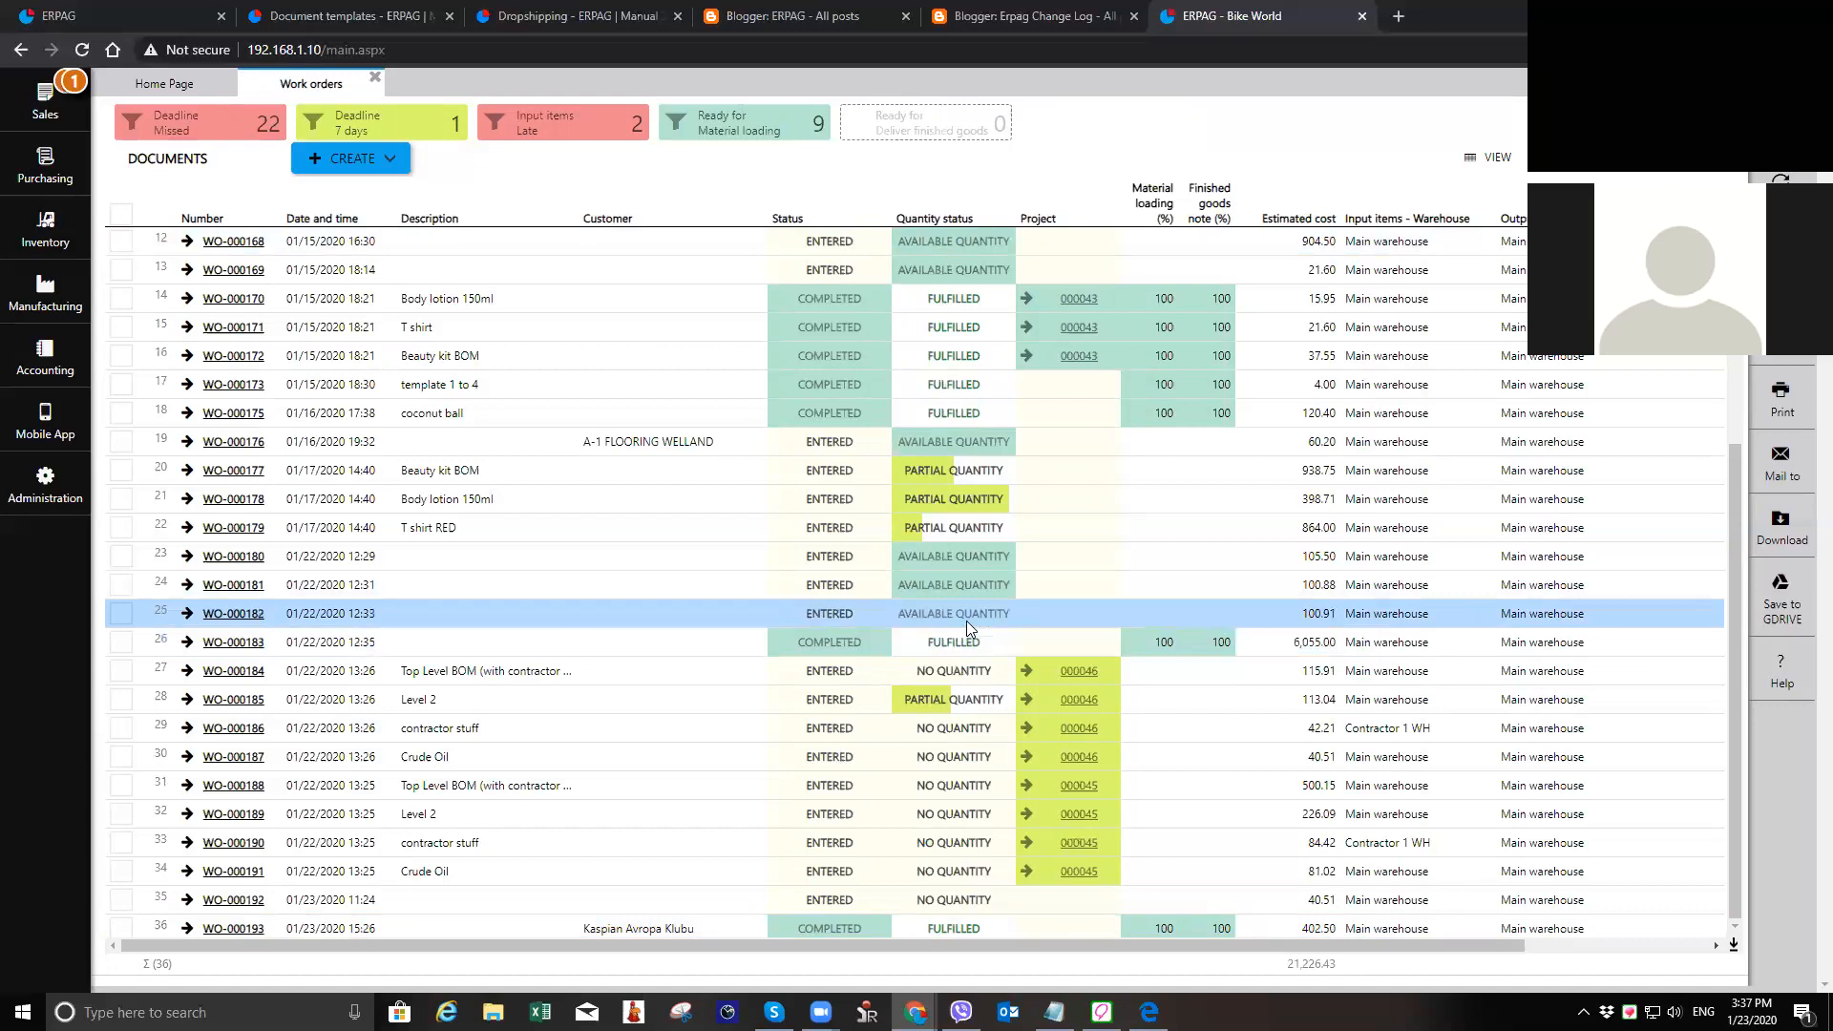
click(964, 708)
click(978, 673)
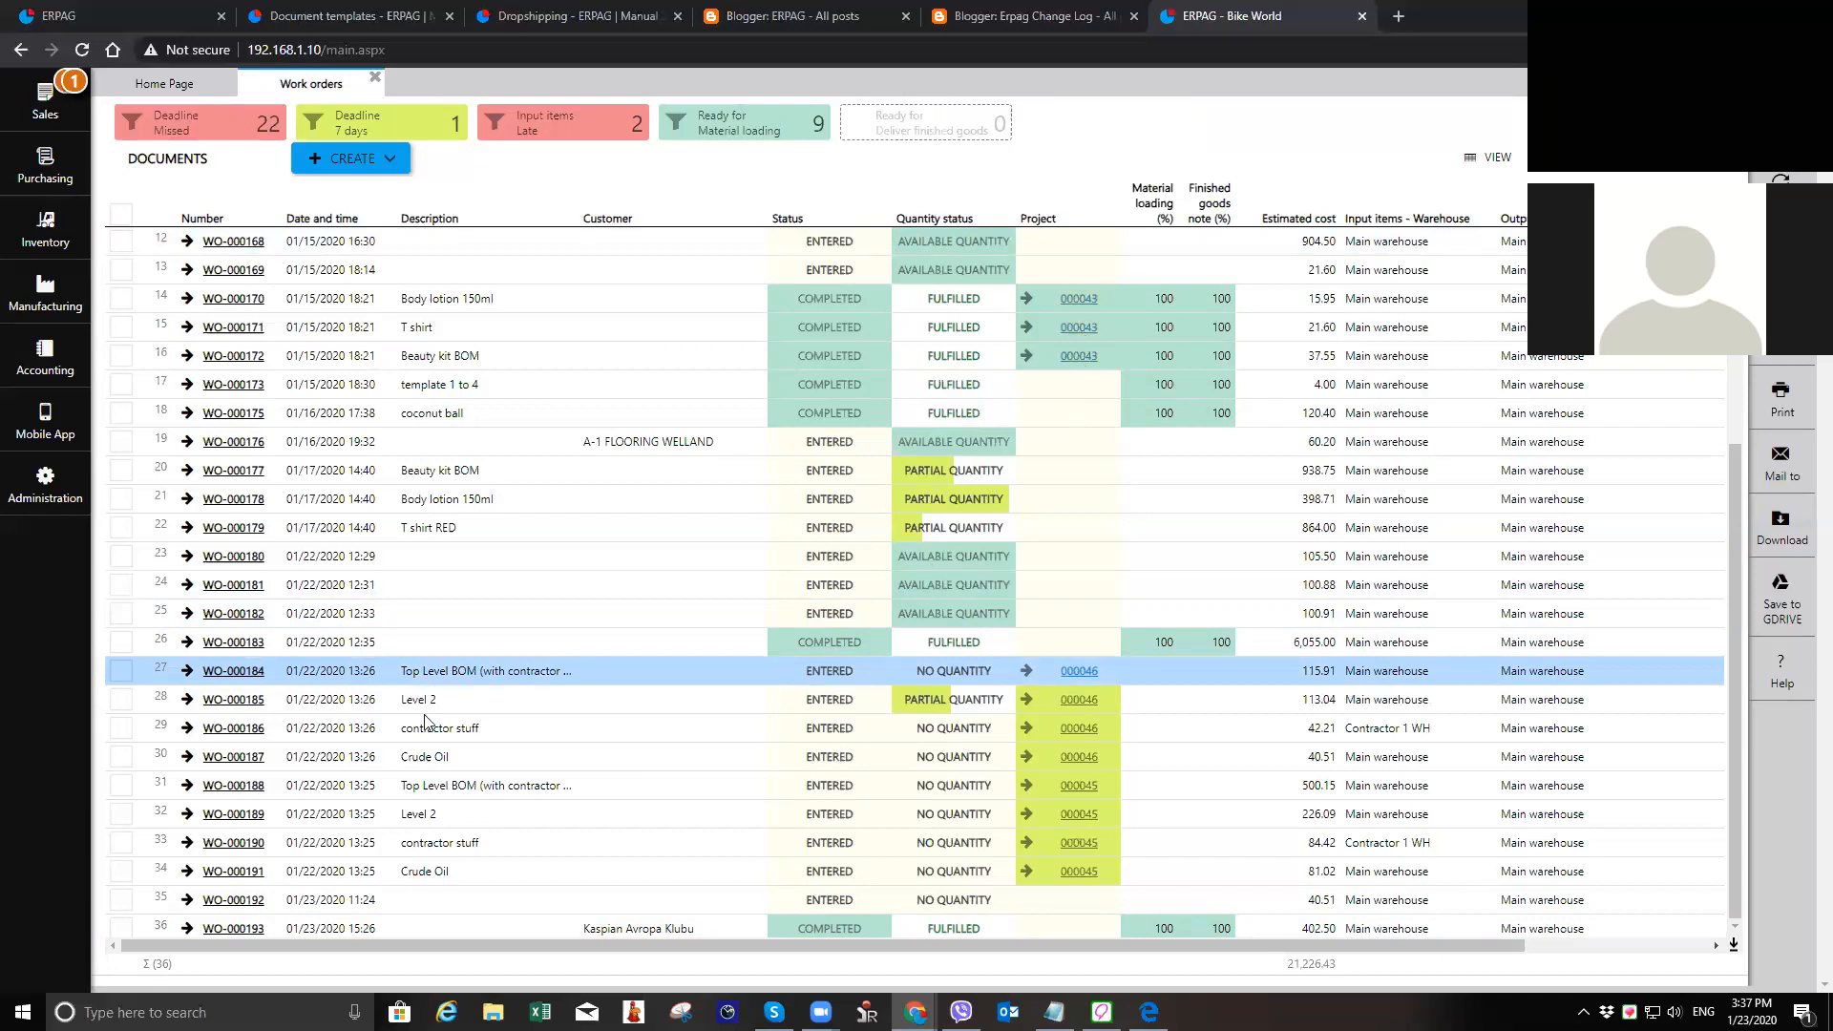
Step: Open project 000043 from the Beauty kit BOM work order, examine its work order tree, close it, and check the material loading column
click(1079, 355)
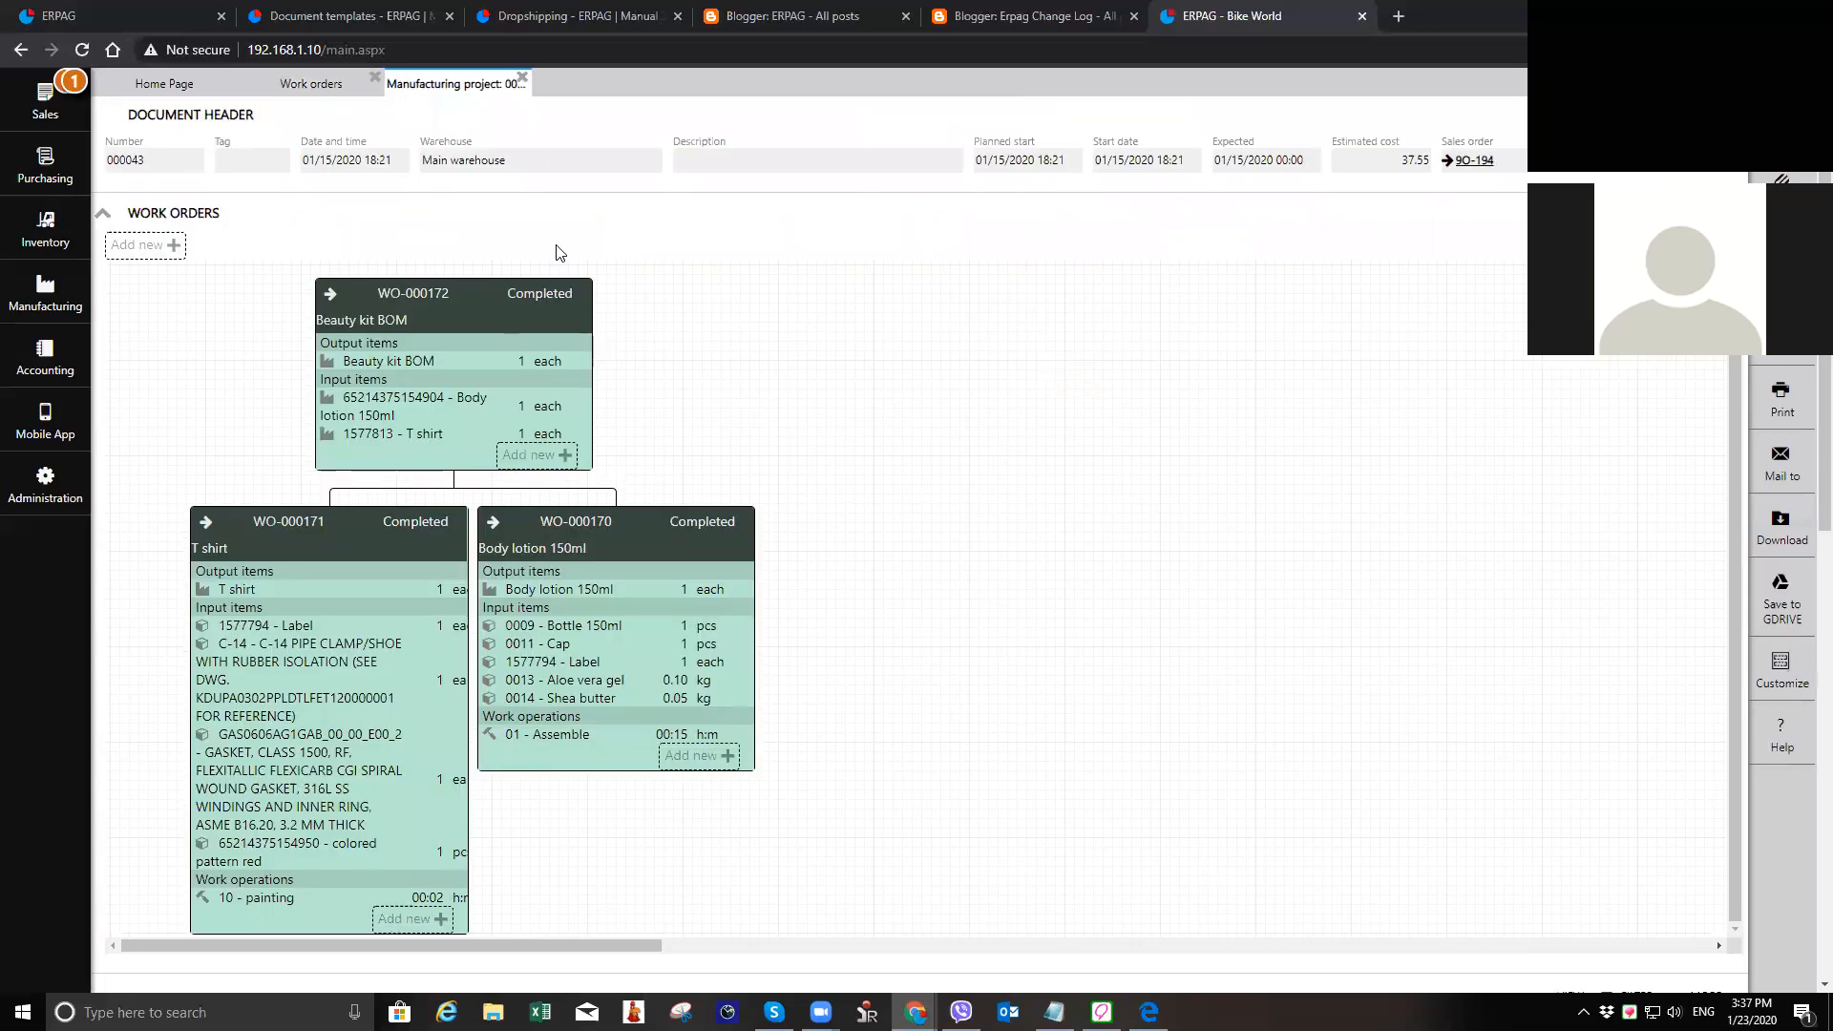
click(522, 78)
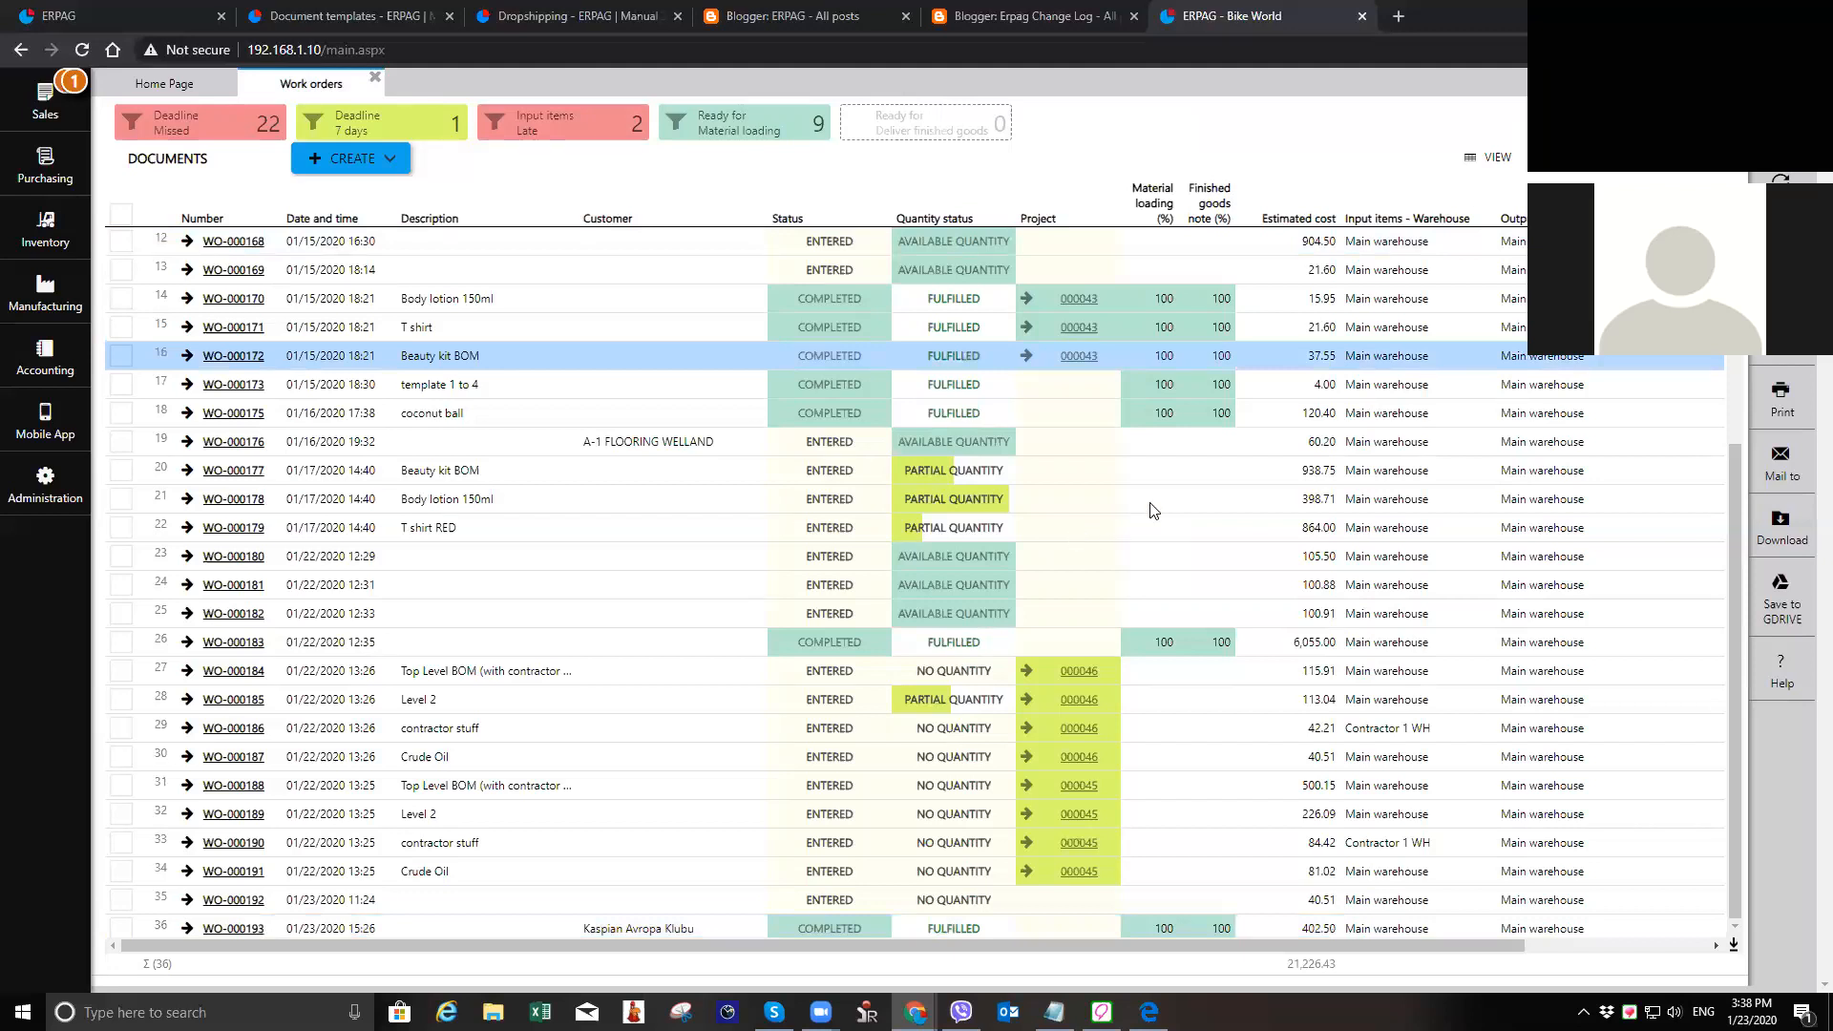
click(1193, 328)
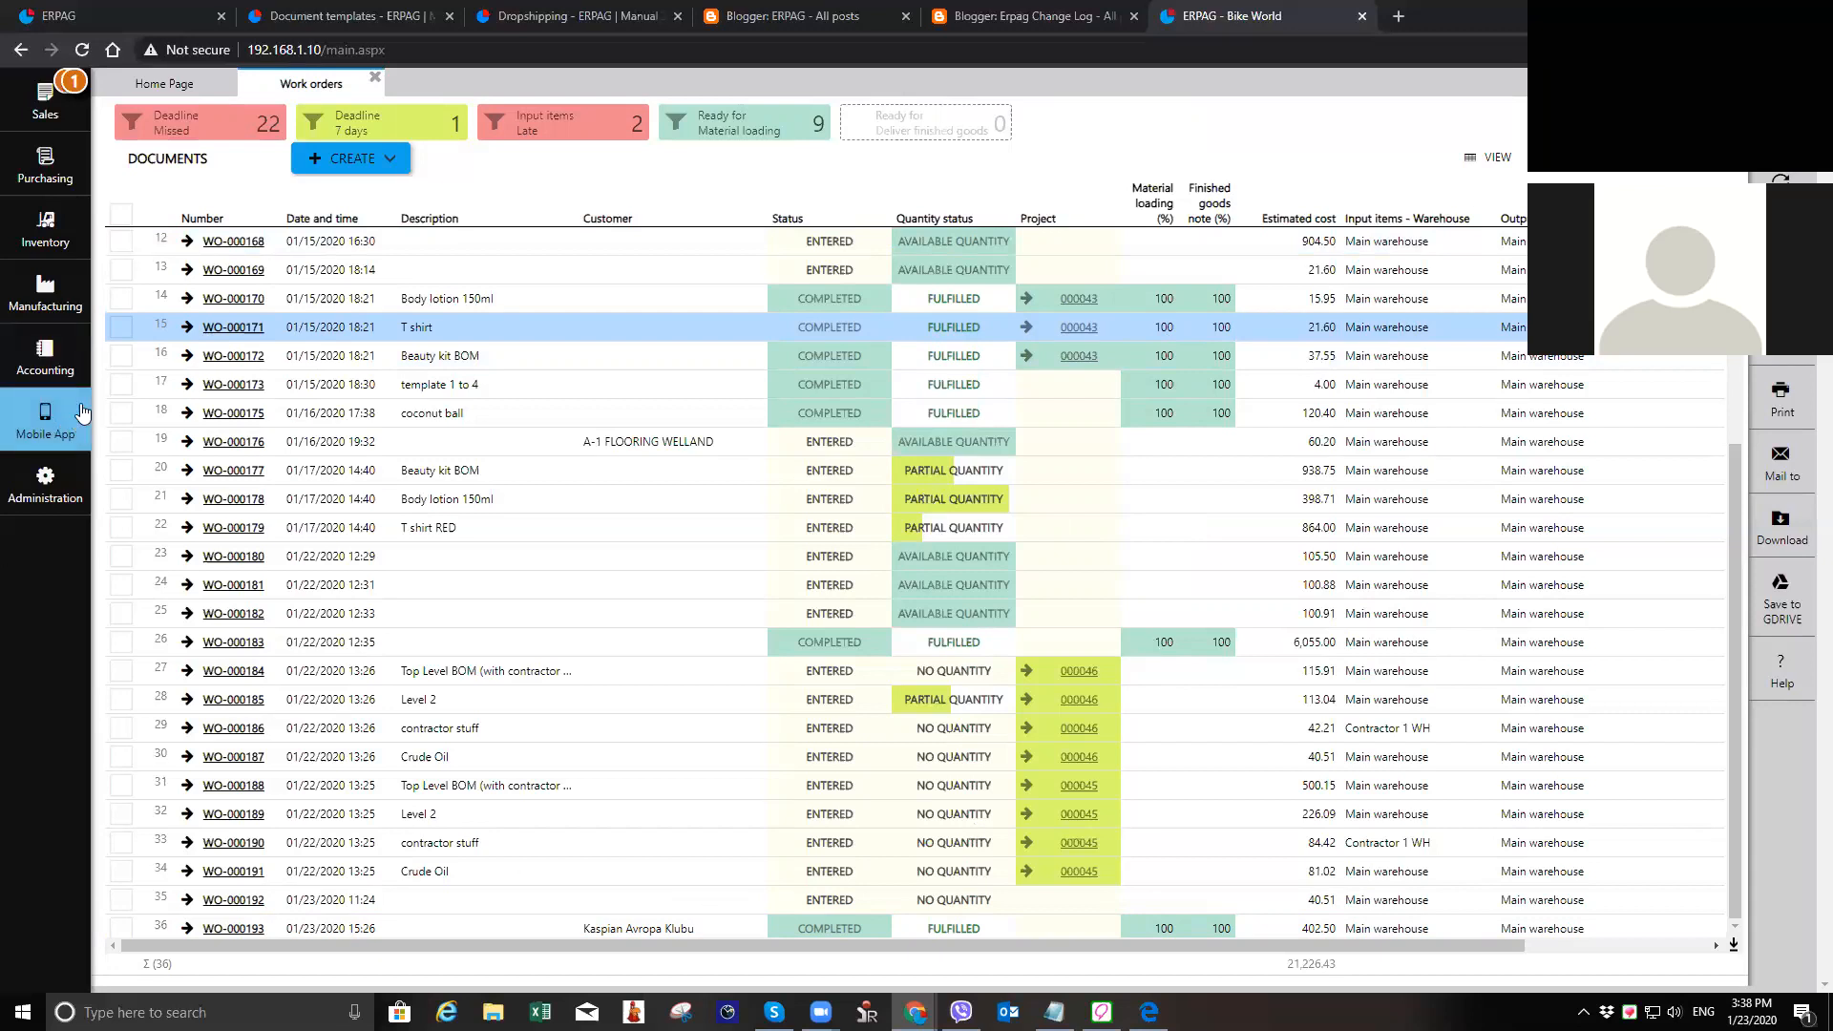
Step: Open the time sheet of the not-assigned employee entry, examine its work operations and stopwatches, and close the time sheets
click(50, 304)
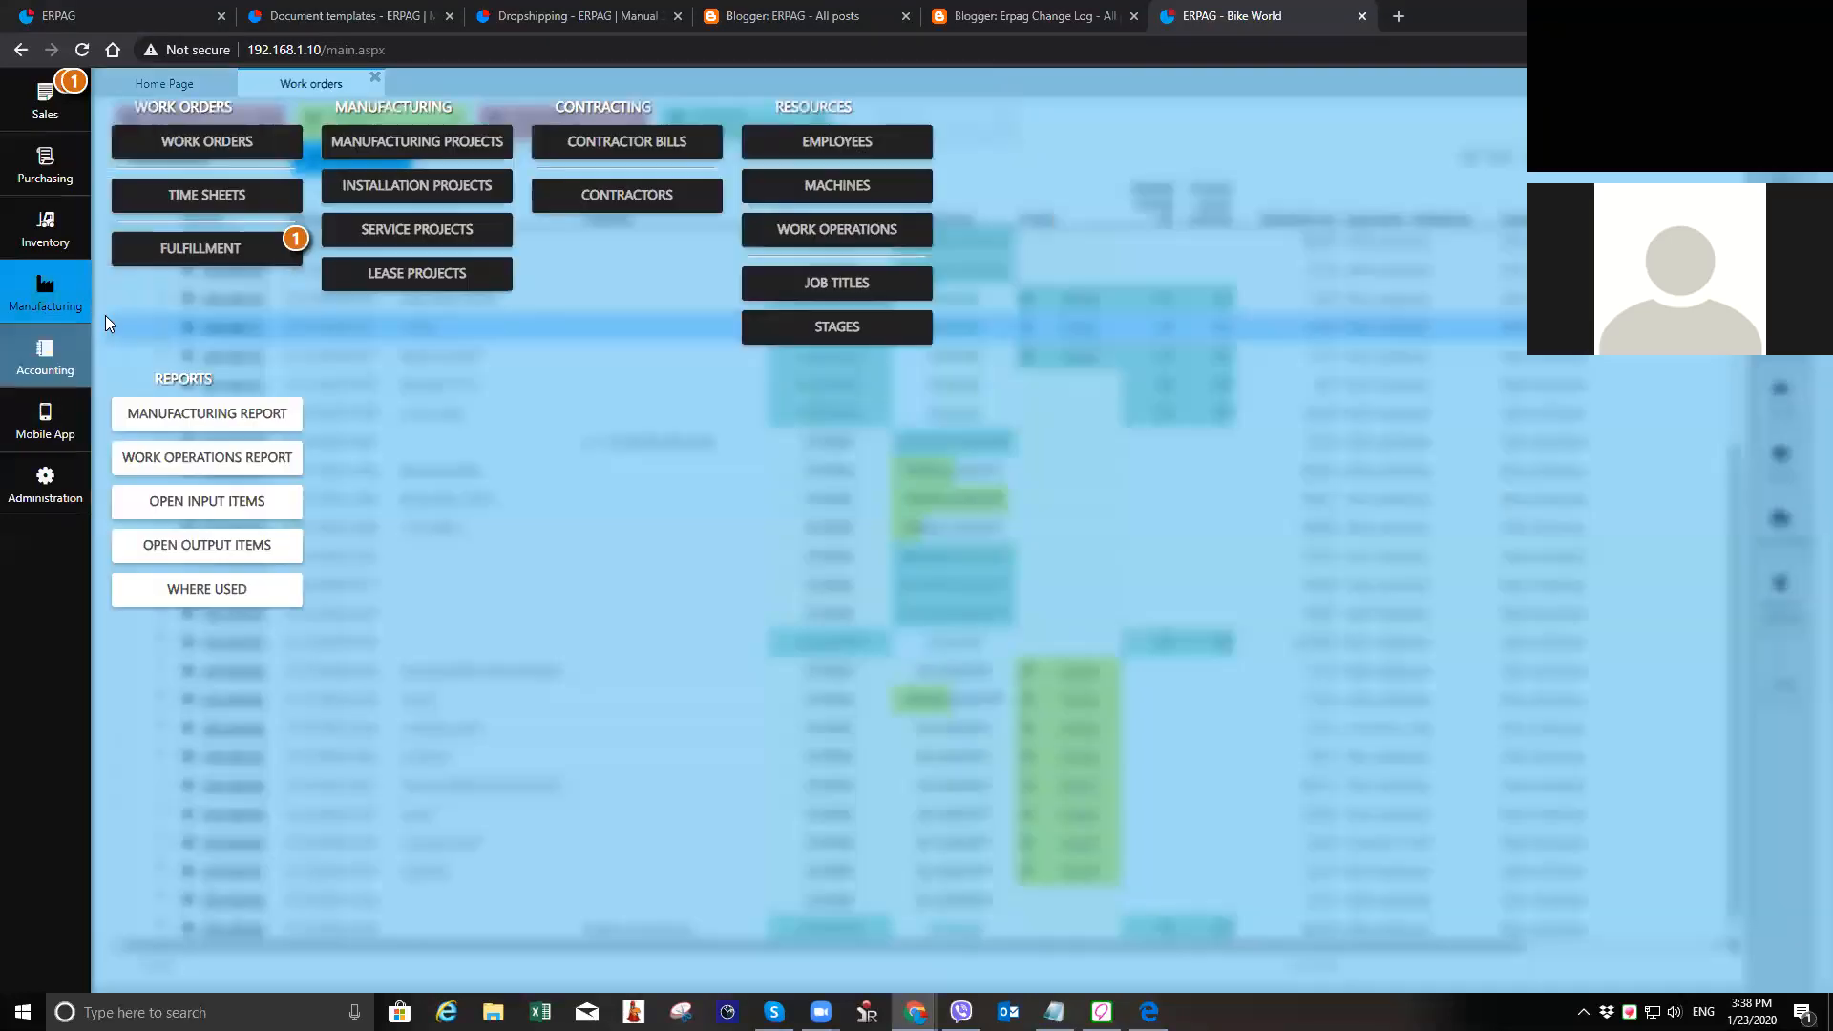
click(230, 197)
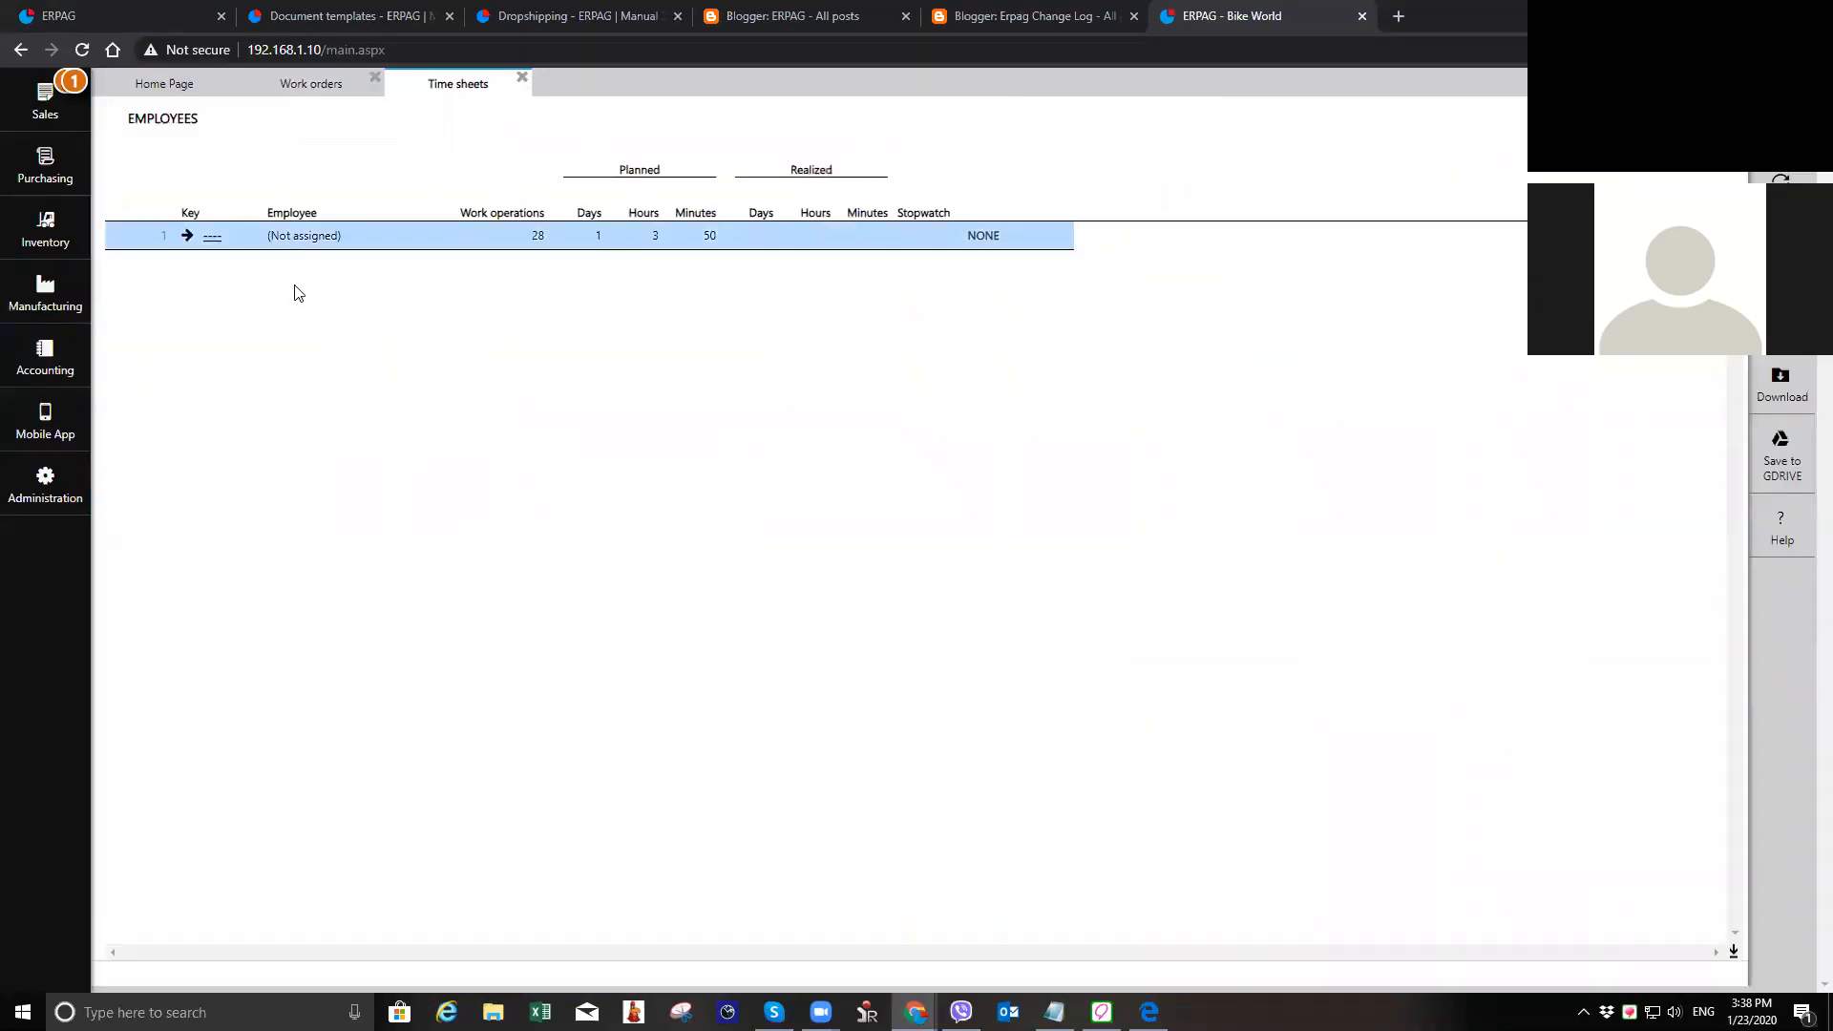
click(216, 244)
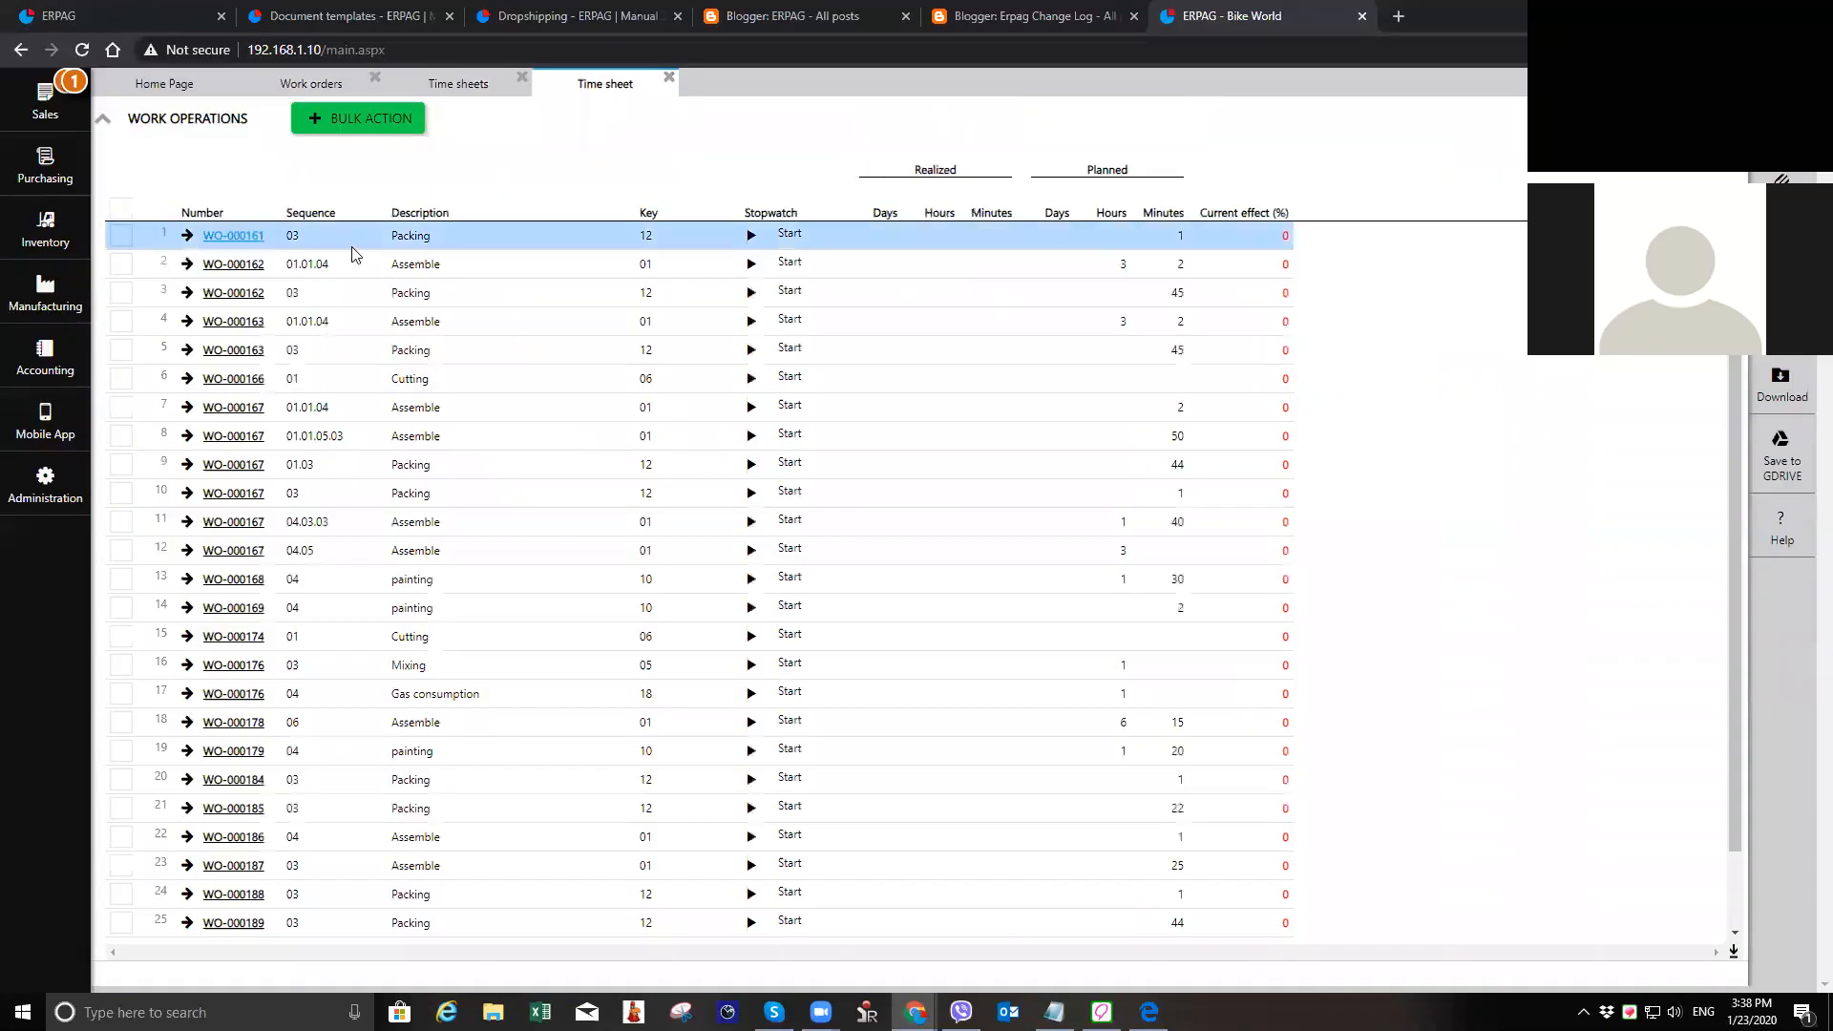
scroll(291, 323, down, 1)
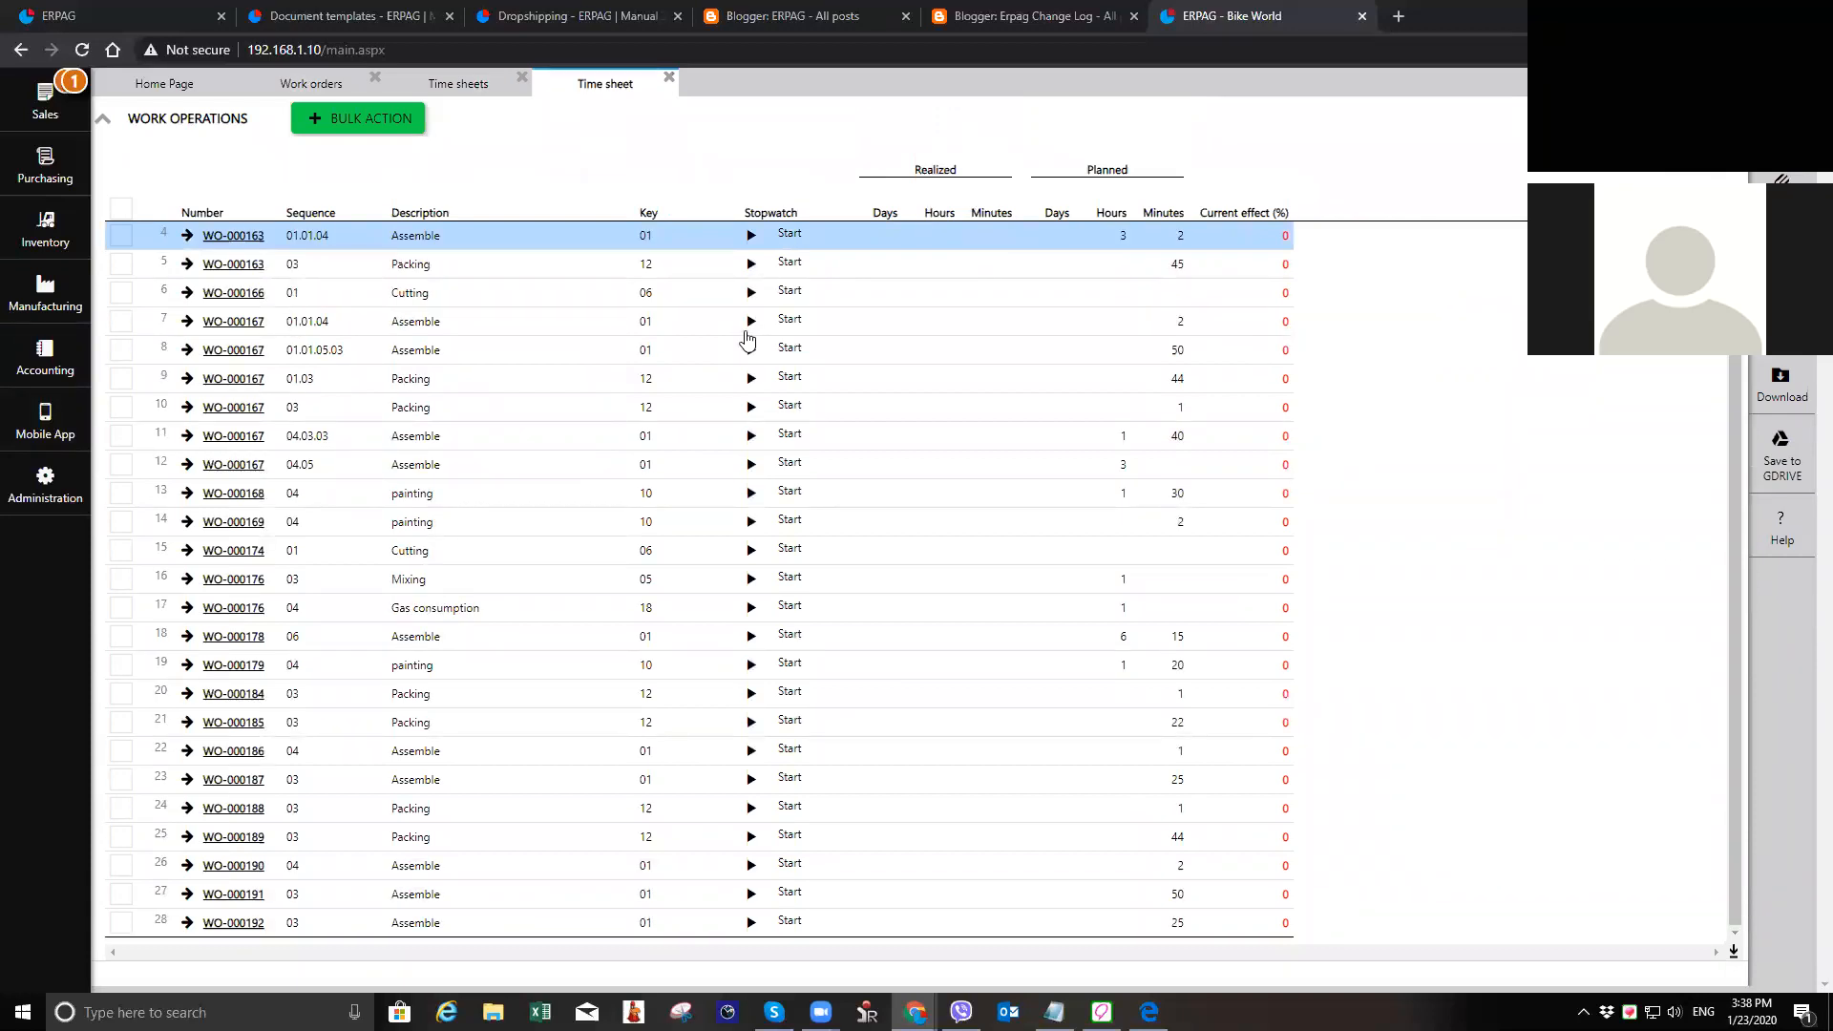
click(669, 78)
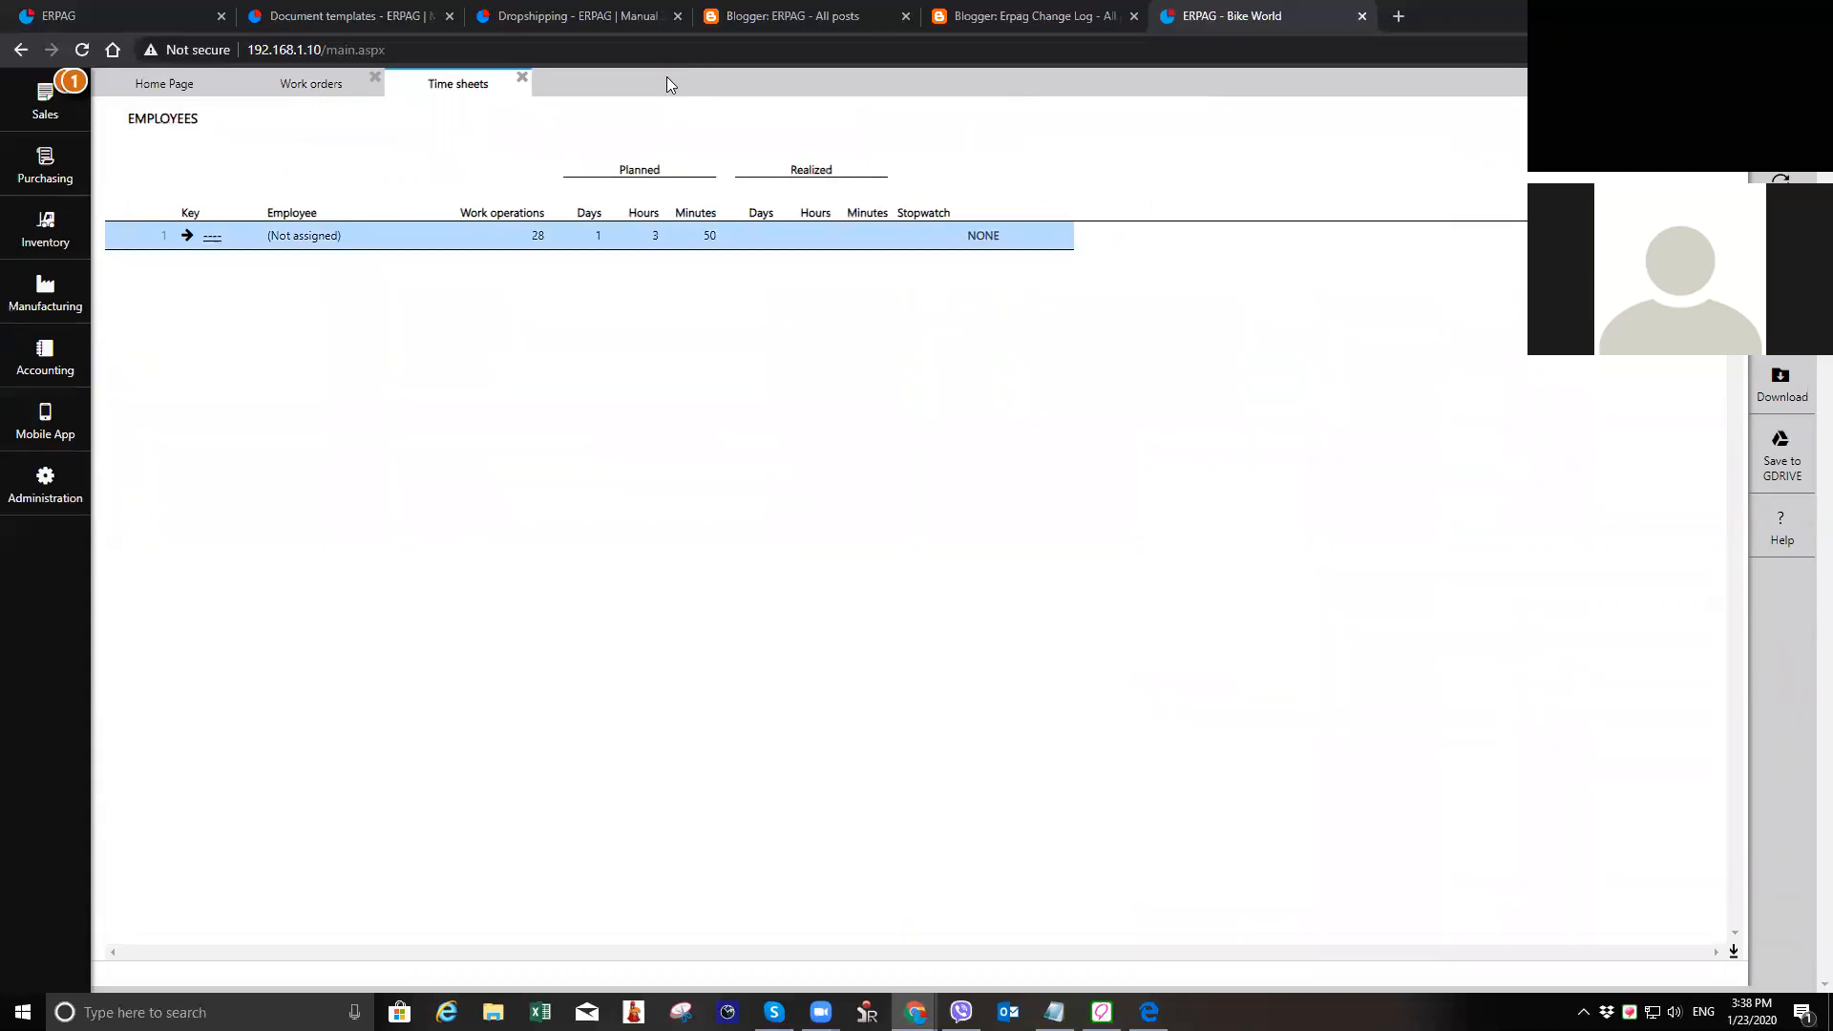
click(522, 79)
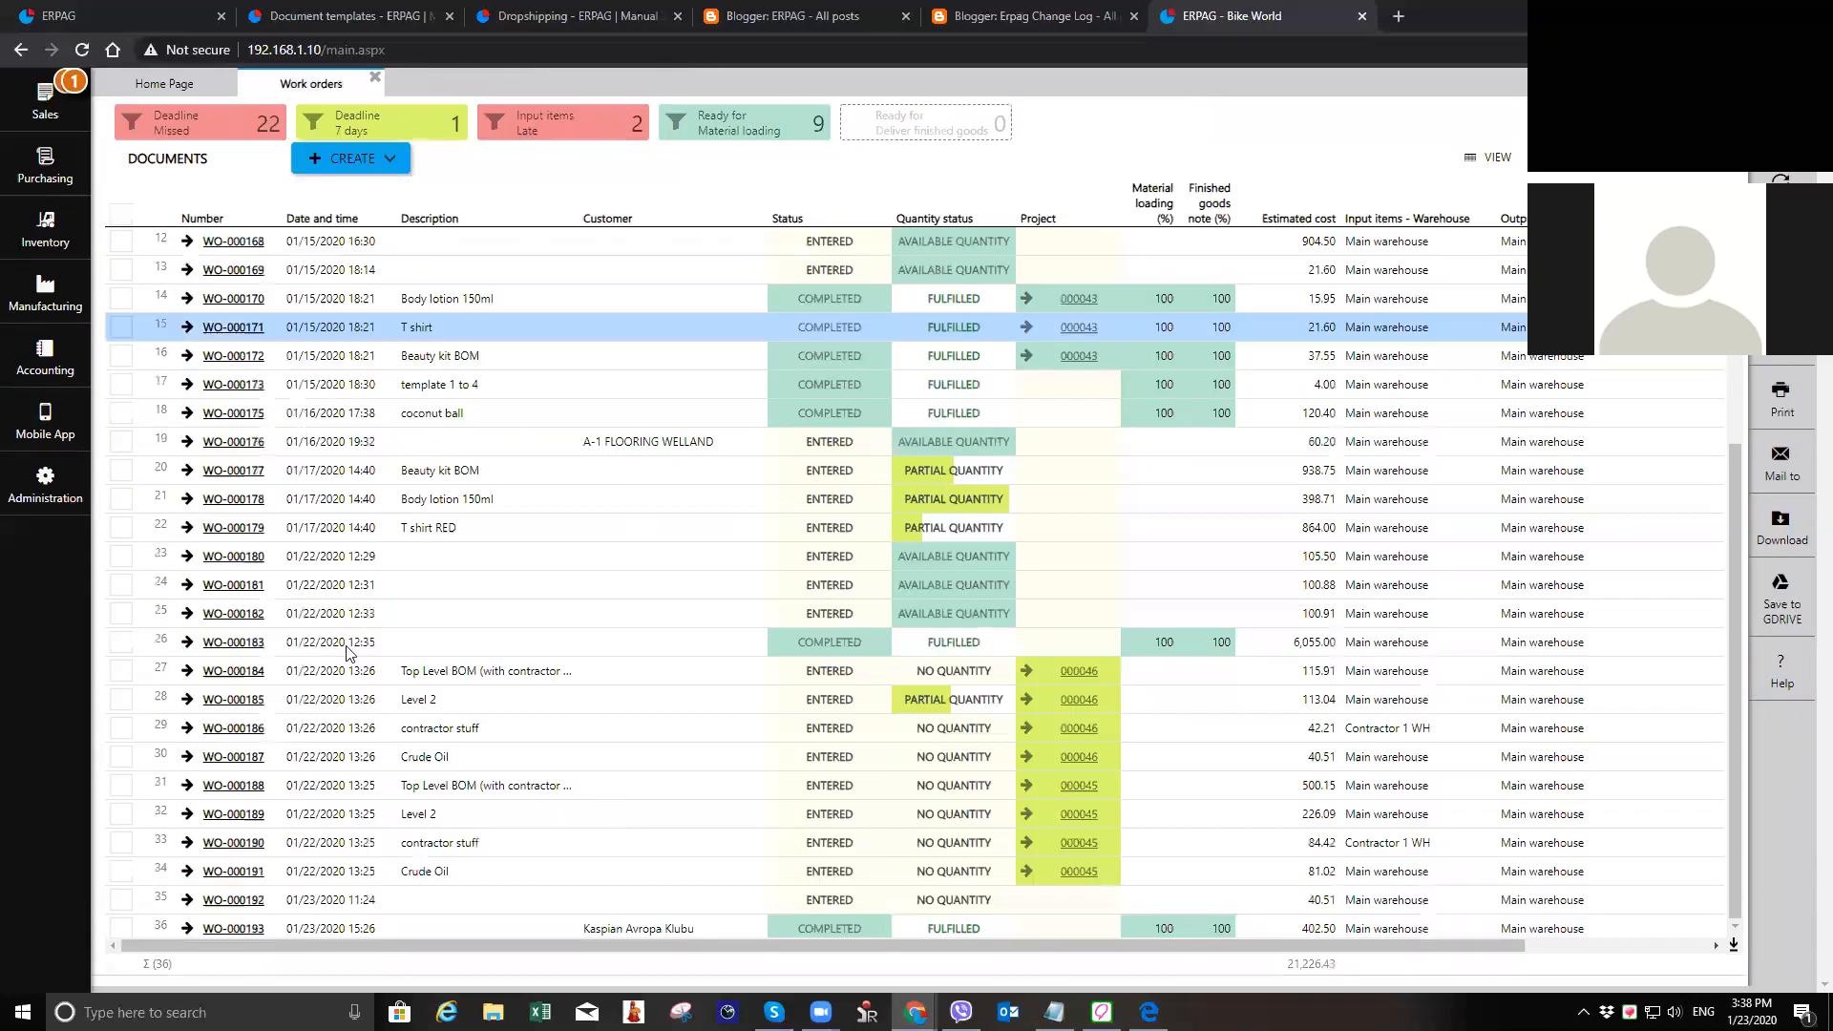
Step: Open the work order dated 01/22/2020 12:33, check whether it has work operations, and close it without editing
click(622, 622)
click(233, 613)
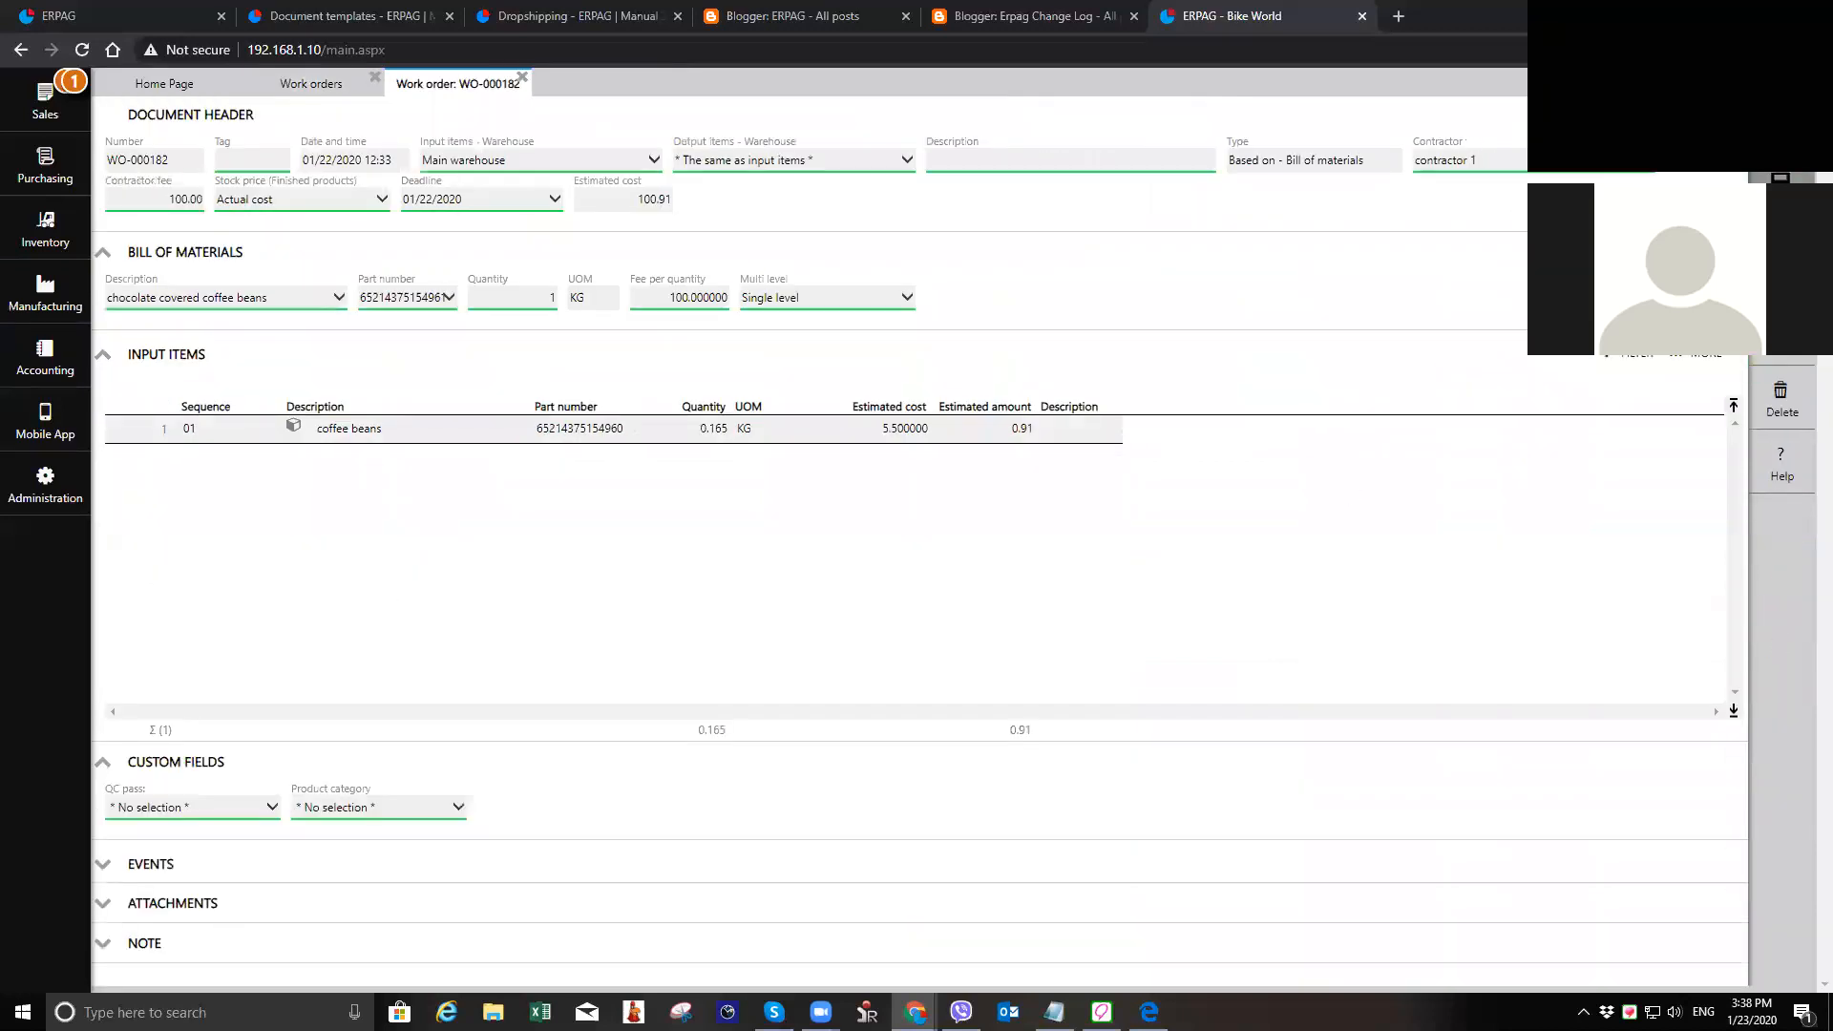
click(1781, 187)
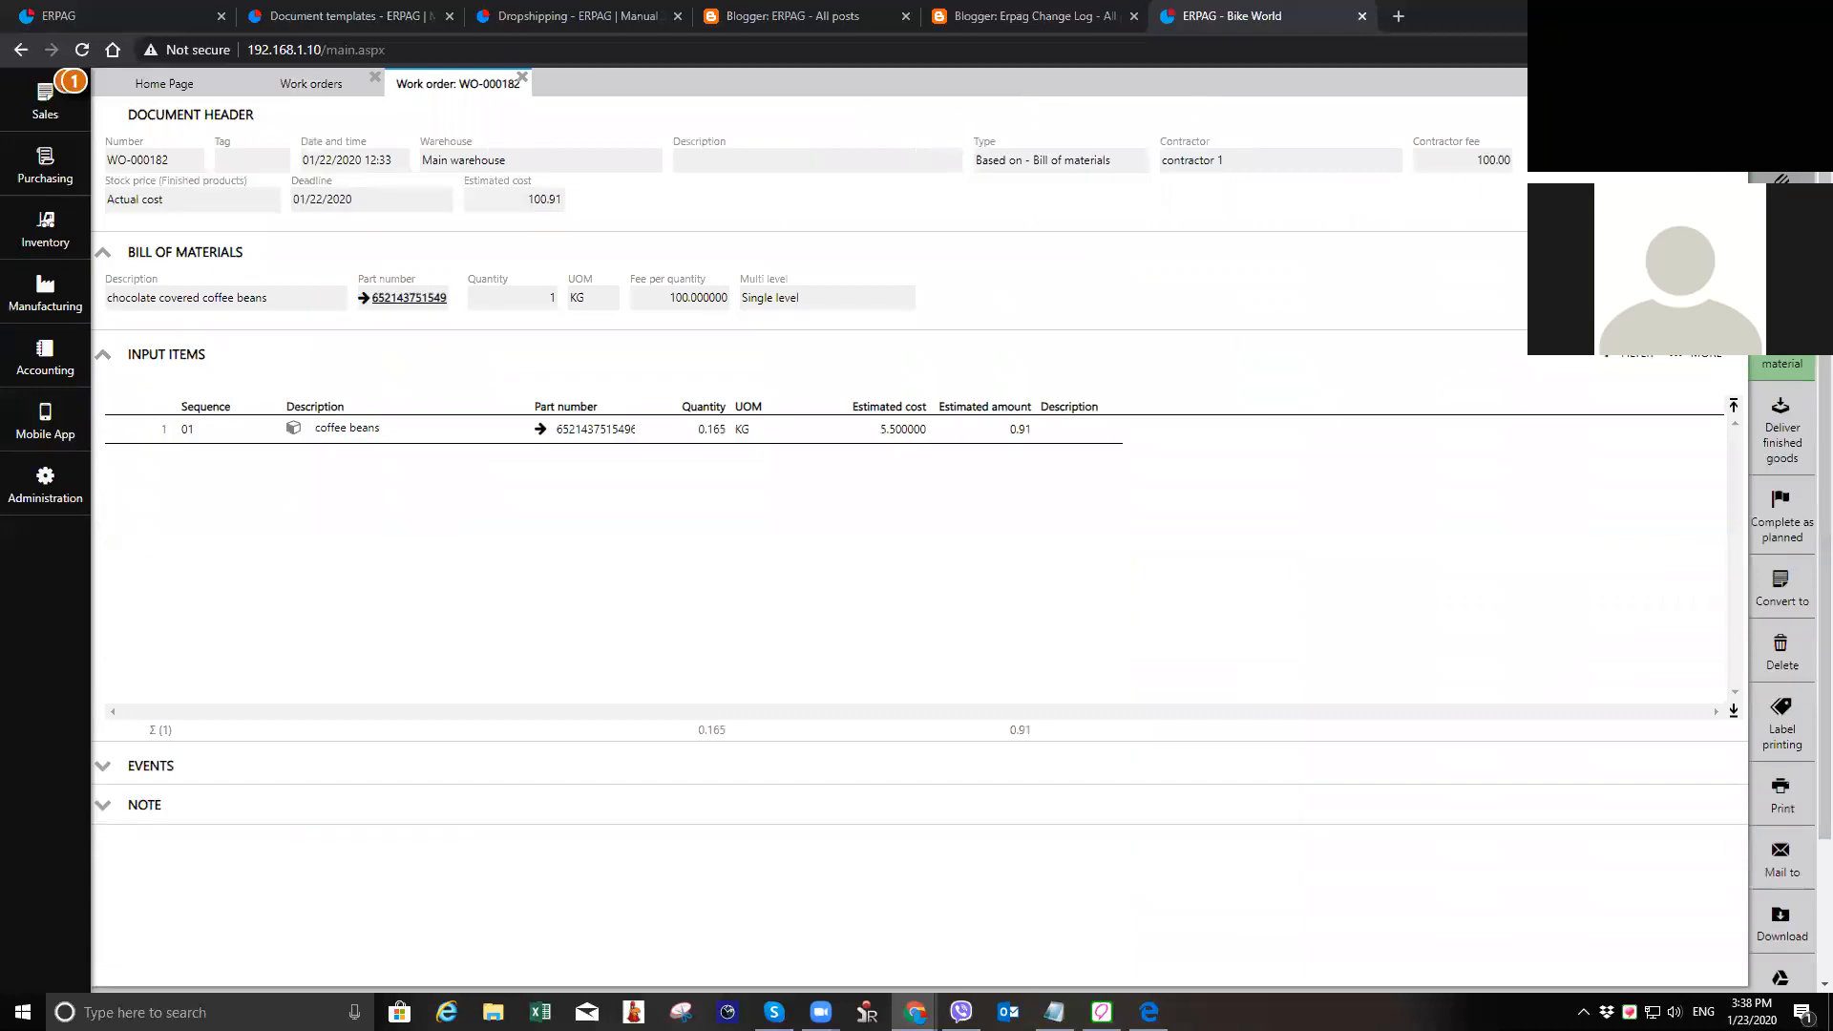
click(523, 77)
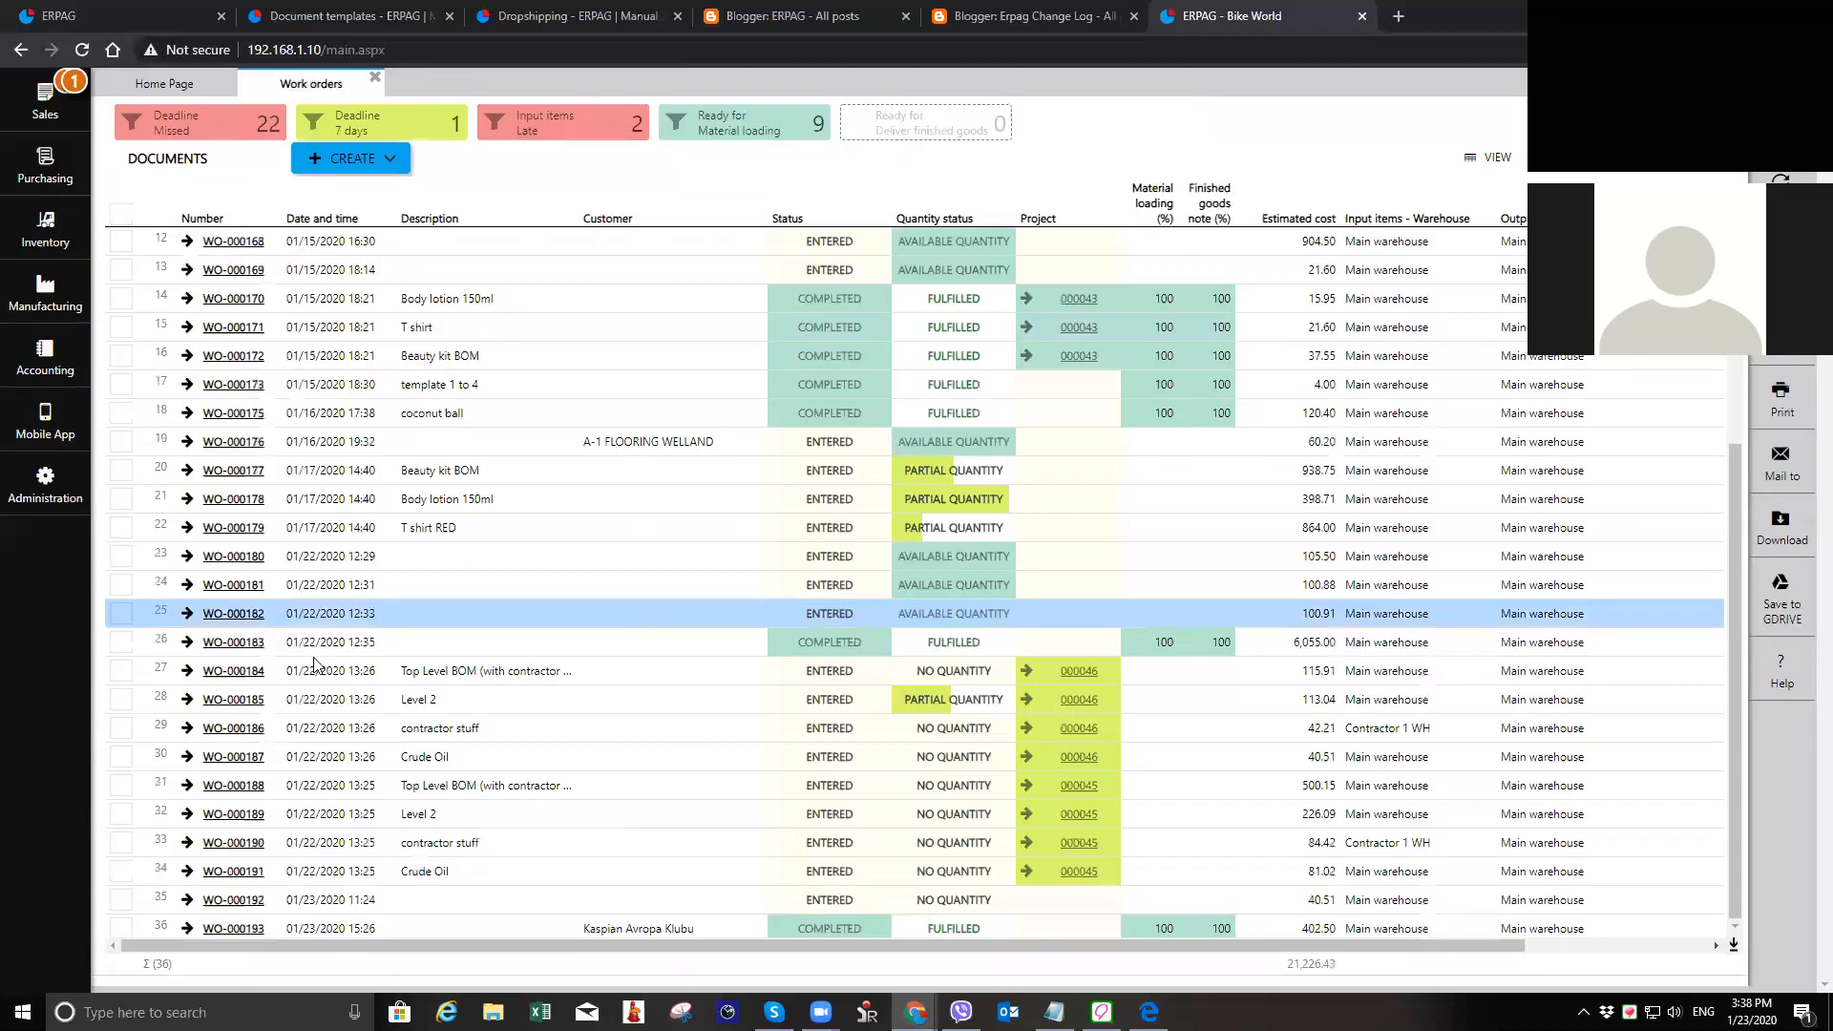
Step: In the work order for A-1 FLOORING WELLAND, assign the Mixing operation to an employee and the Grinder machine, and save it
click(468, 444)
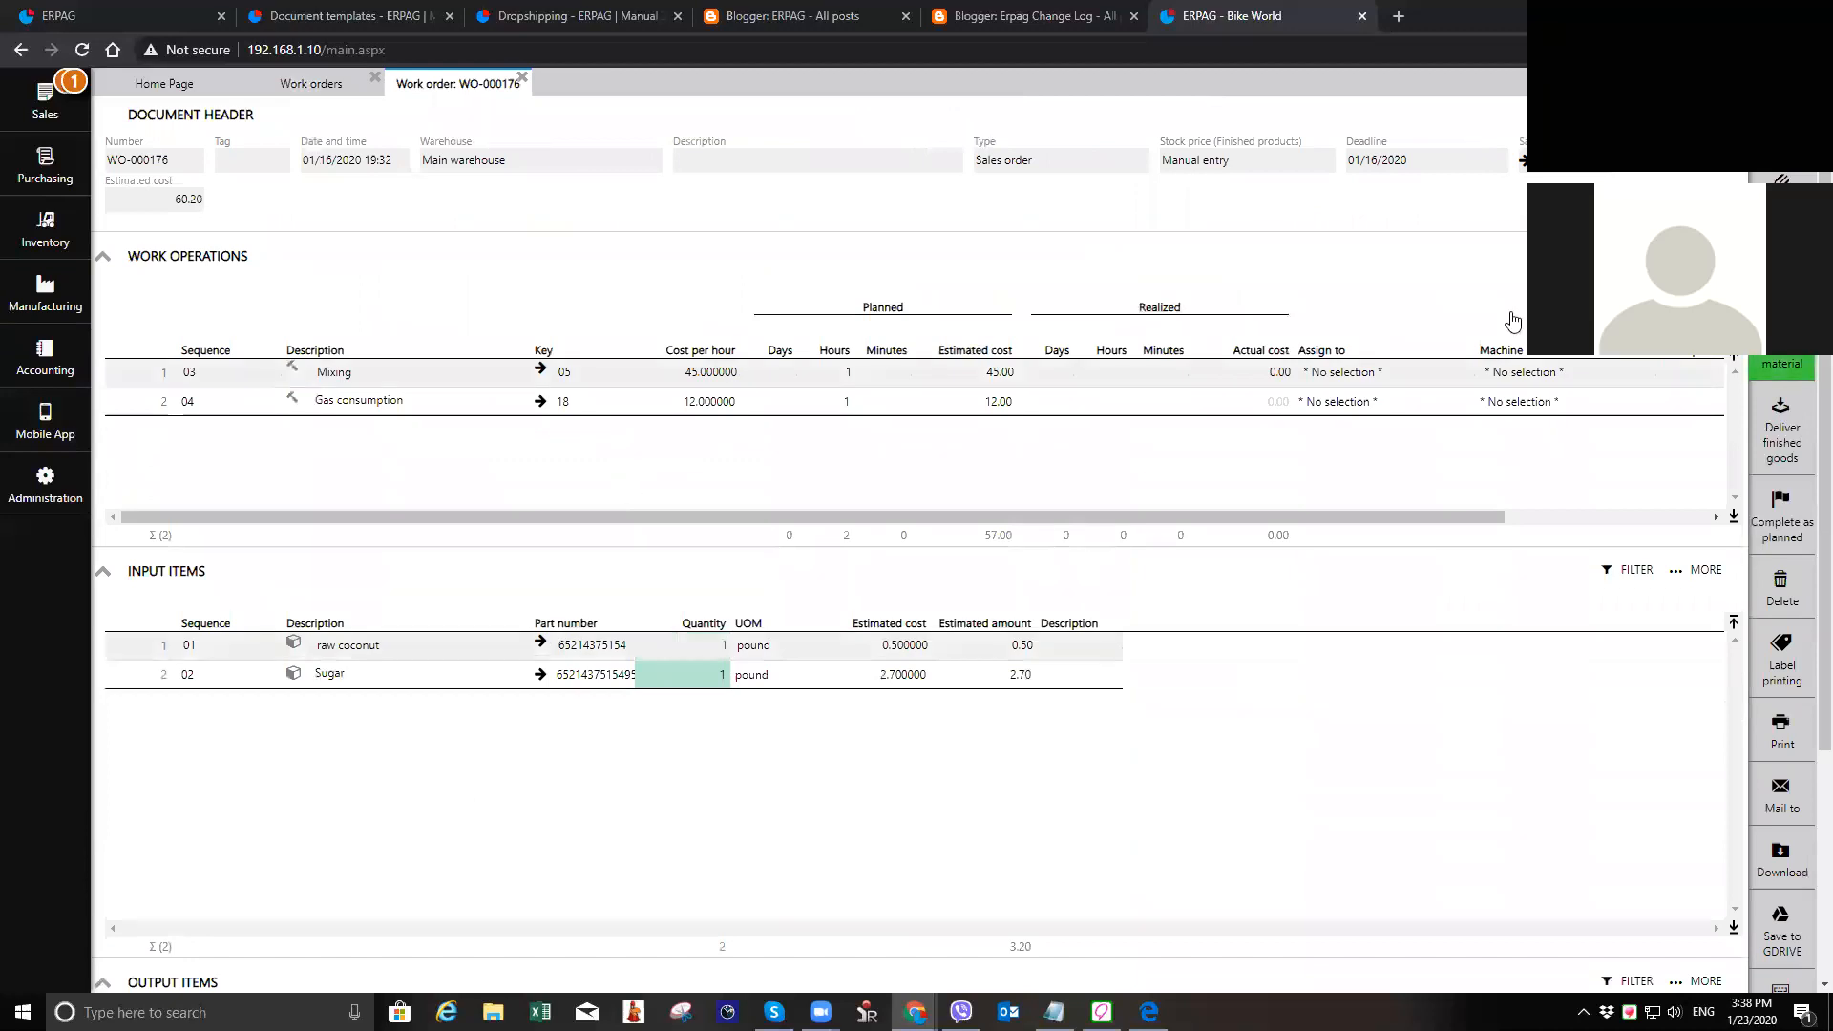
click(1341, 377)
click(1341, 377)
click(1374, 429)
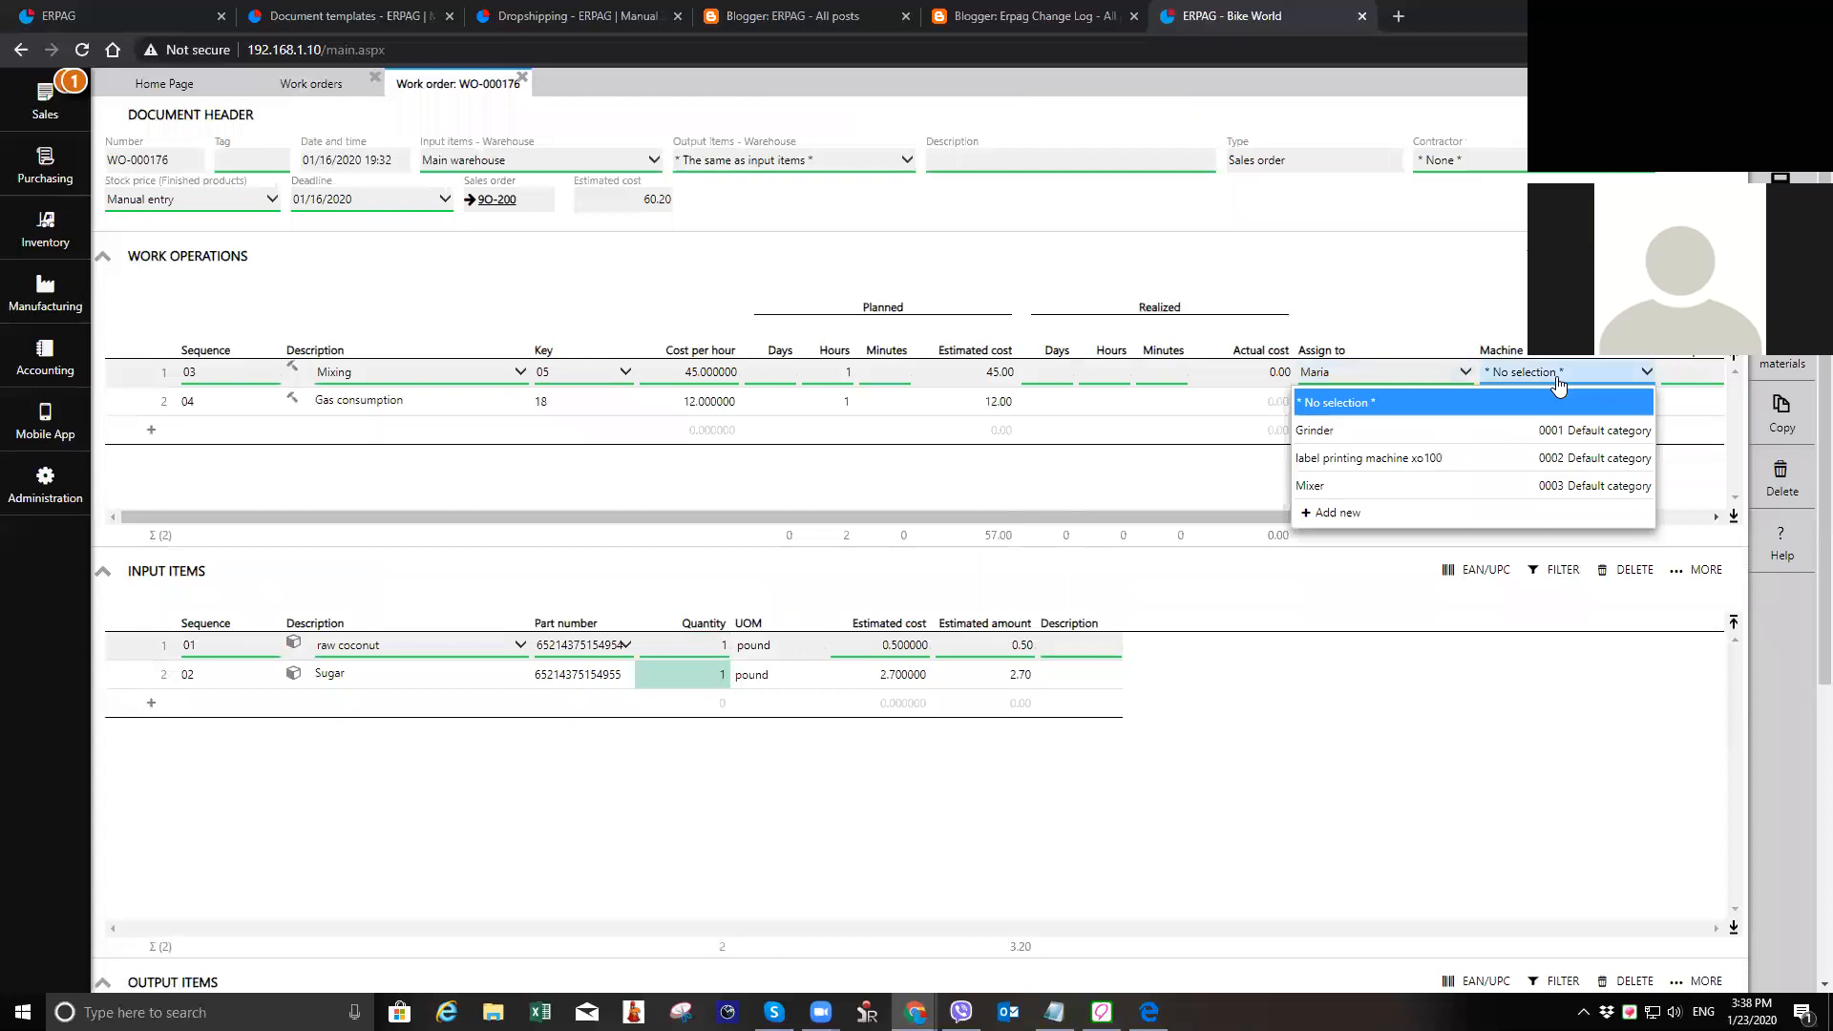
click(1412, 431)
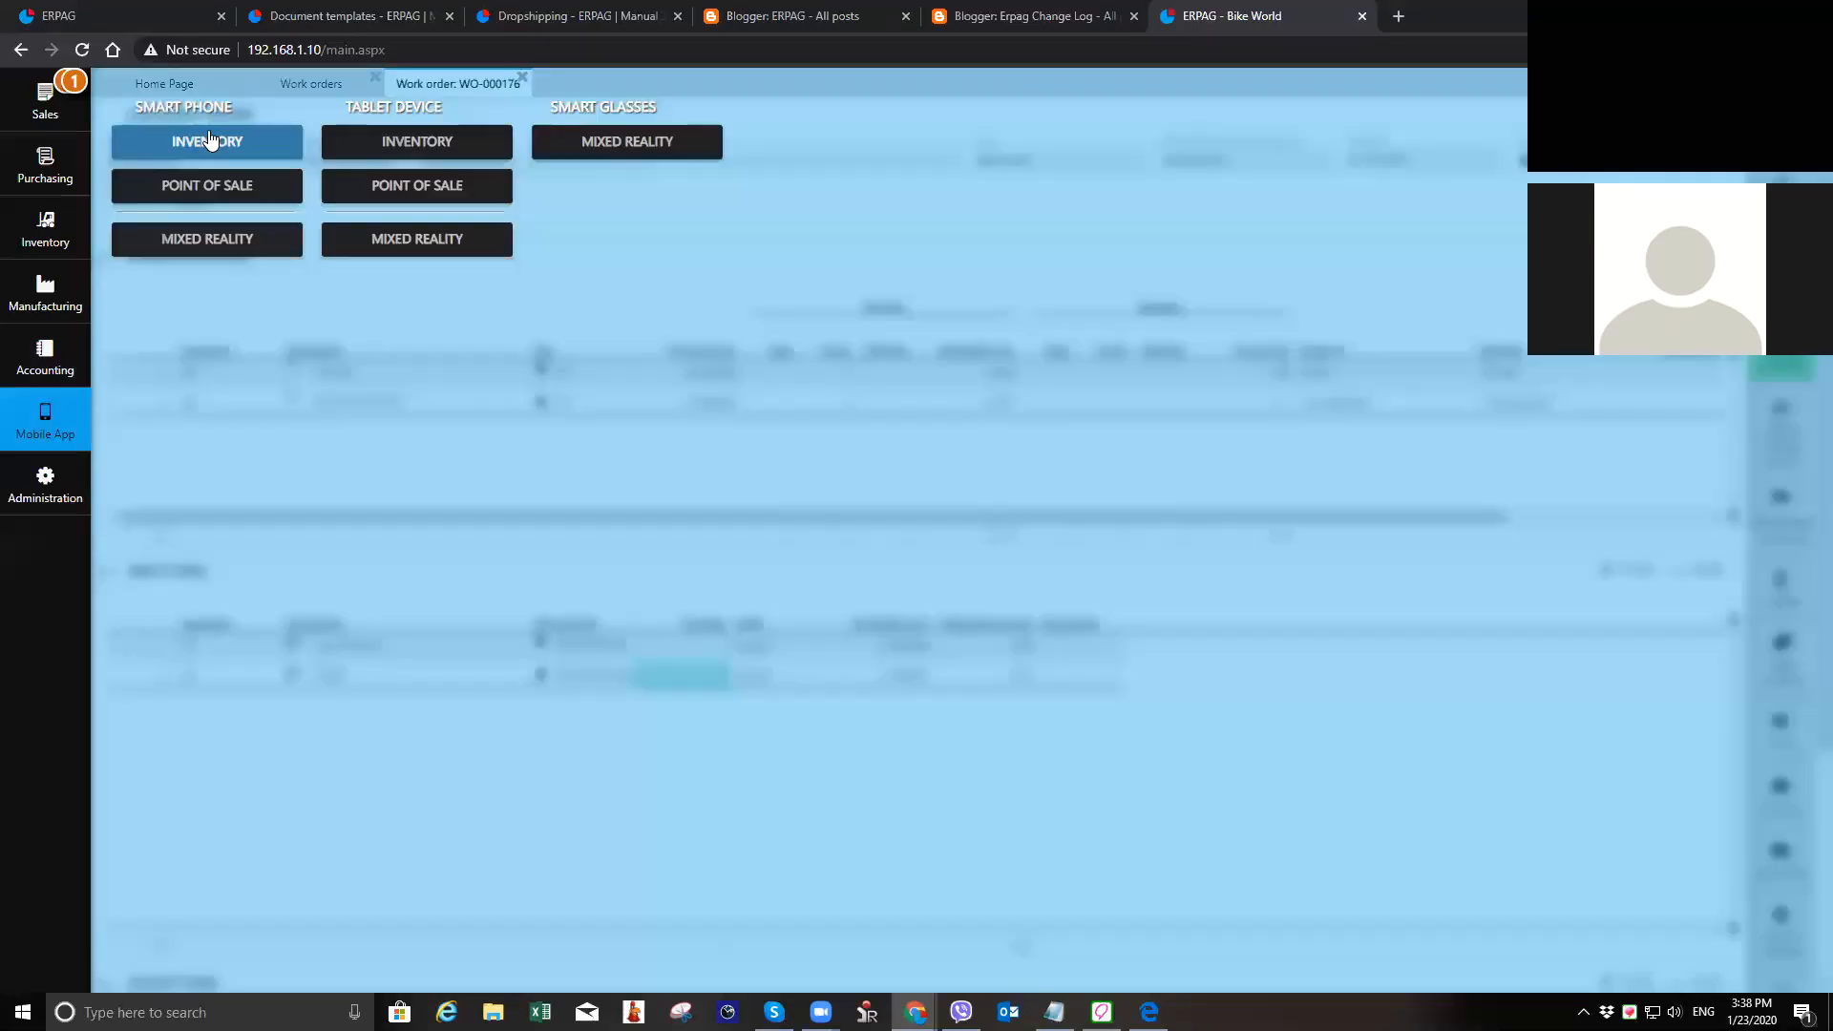
Step: Open the time sheets in the mobile app emulator and start the stopwatch for the Mixing operation assigned to the Grinder
click(213, 135)
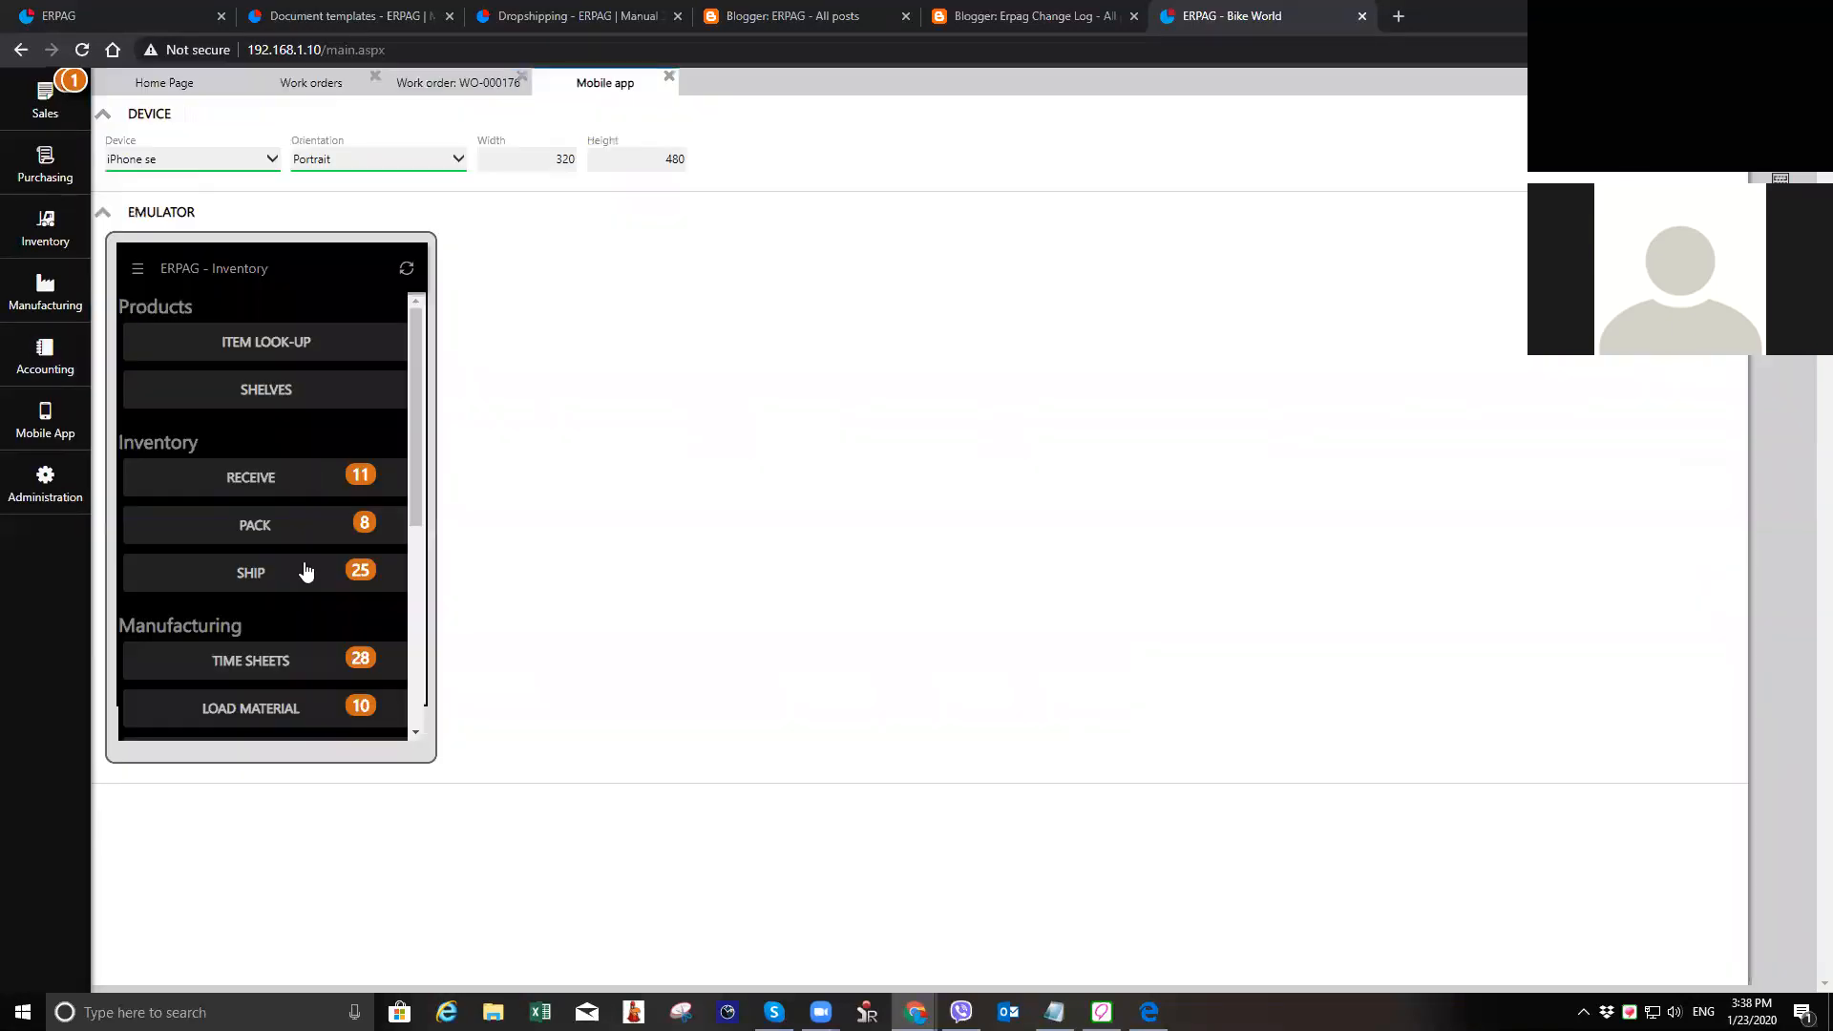
scroll(305, 571, down, 1)
click(305, 567)
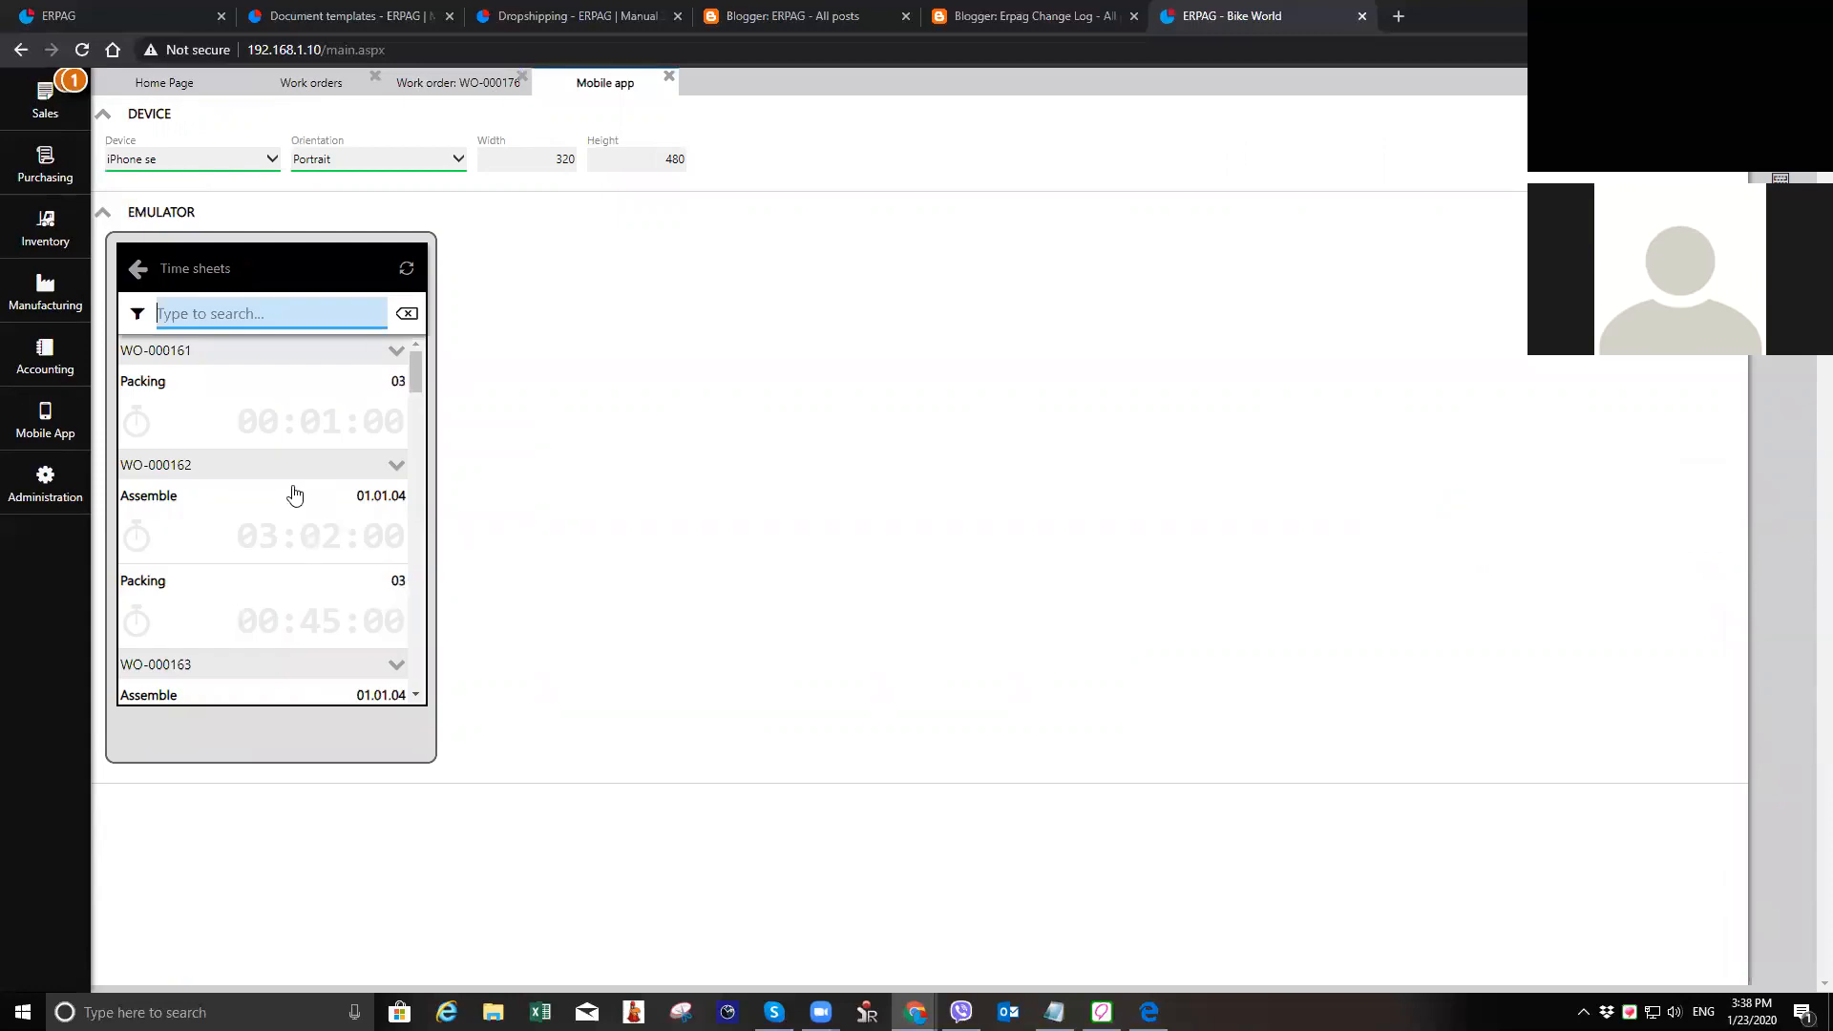
scroll(294, 493, down, 2)
scroll(294, 494, down, 2)
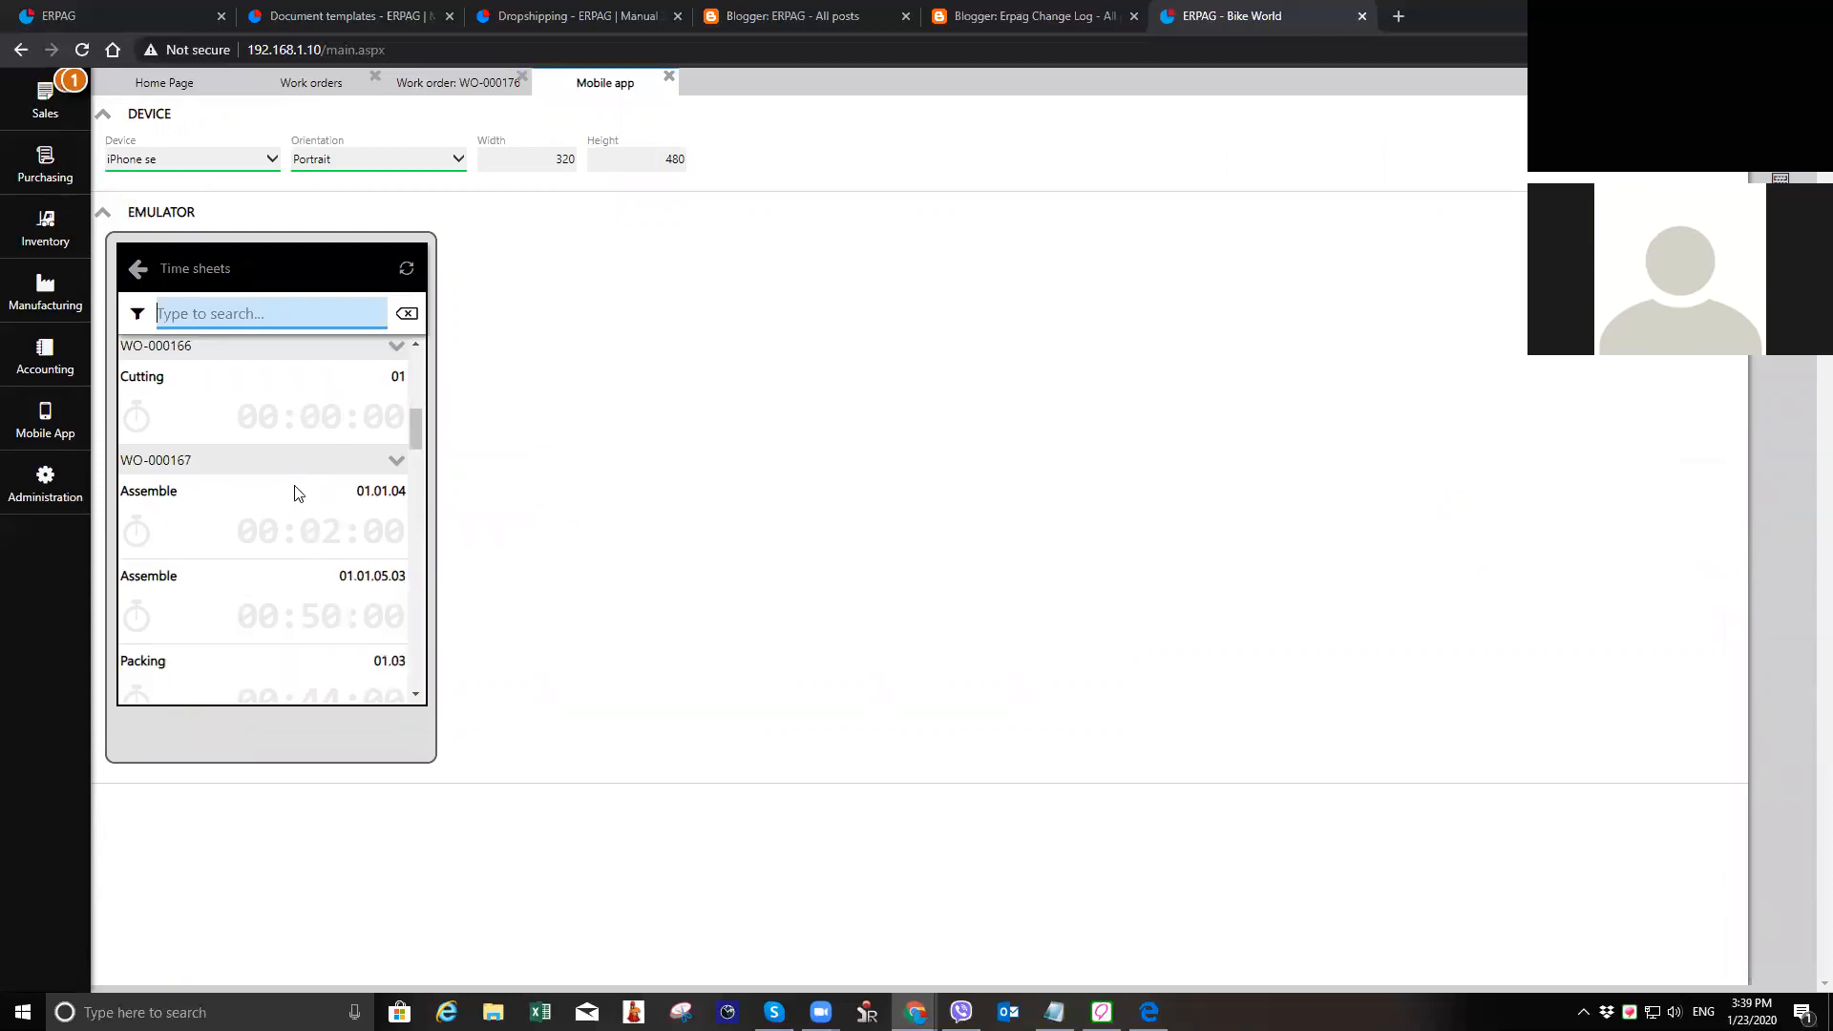
scroll(295, 492, down, 2)
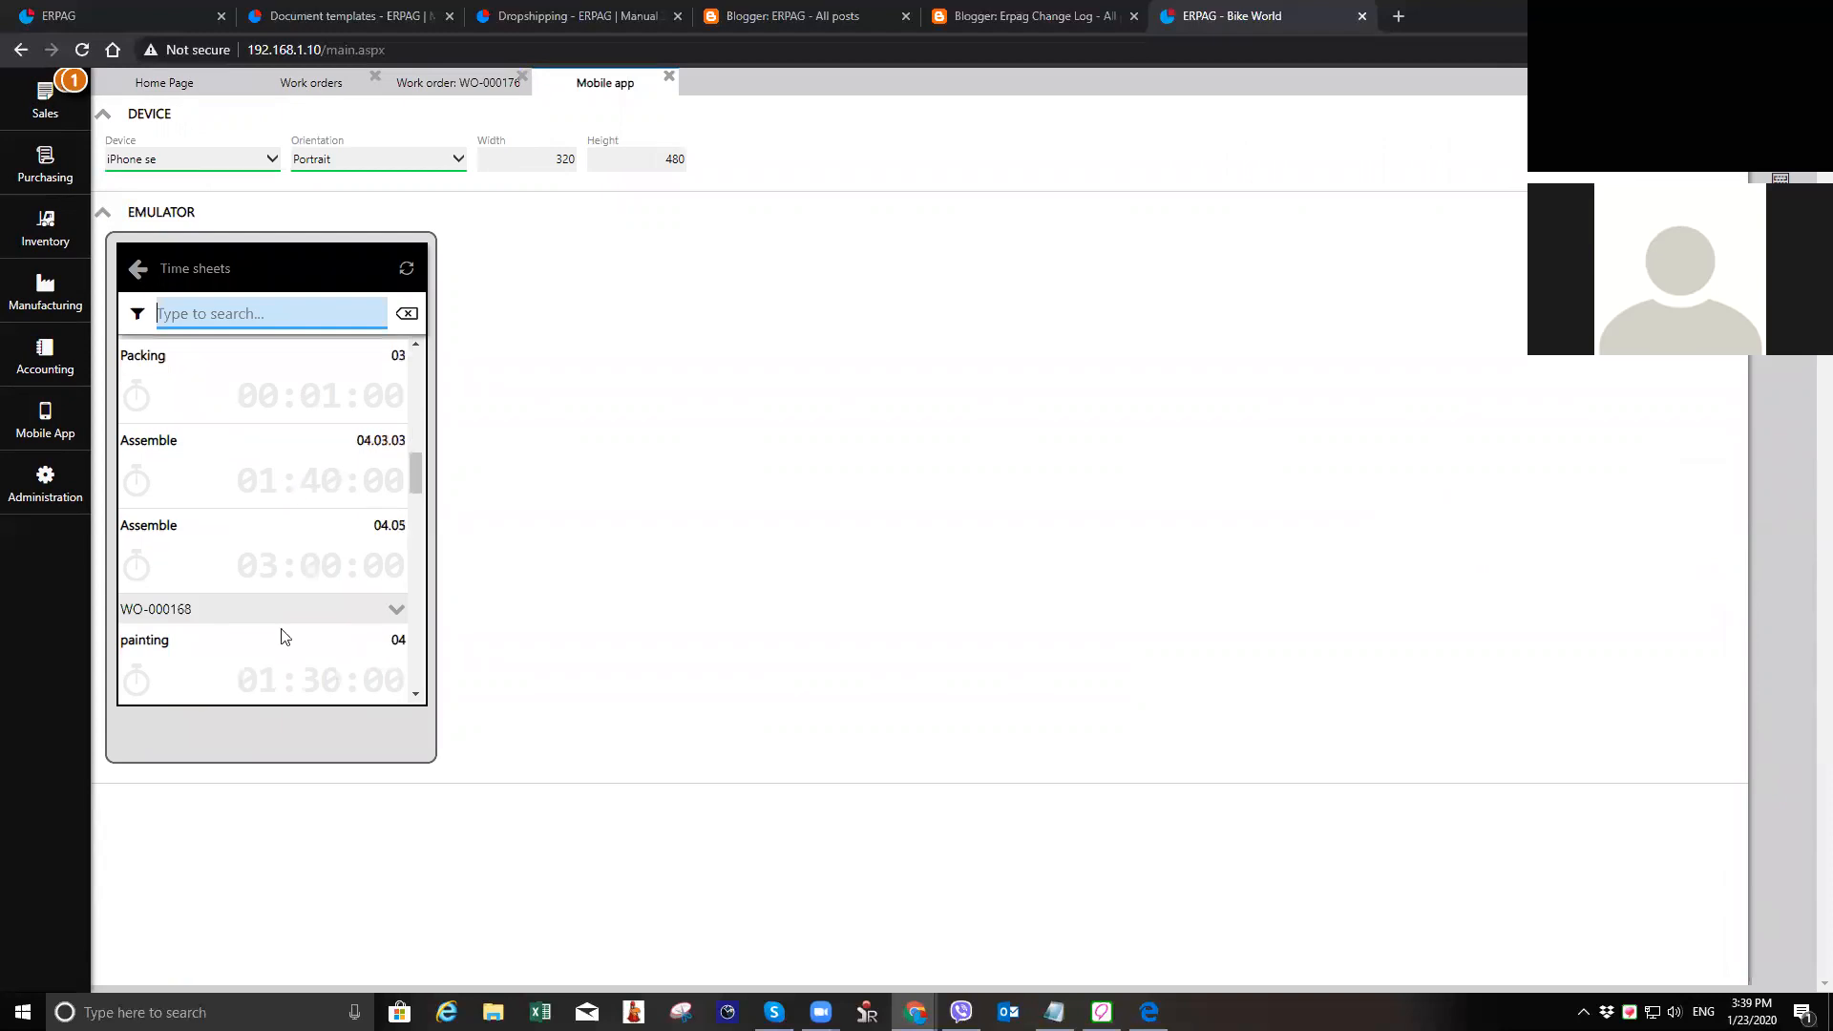
scroll(238, 649, down, 2)
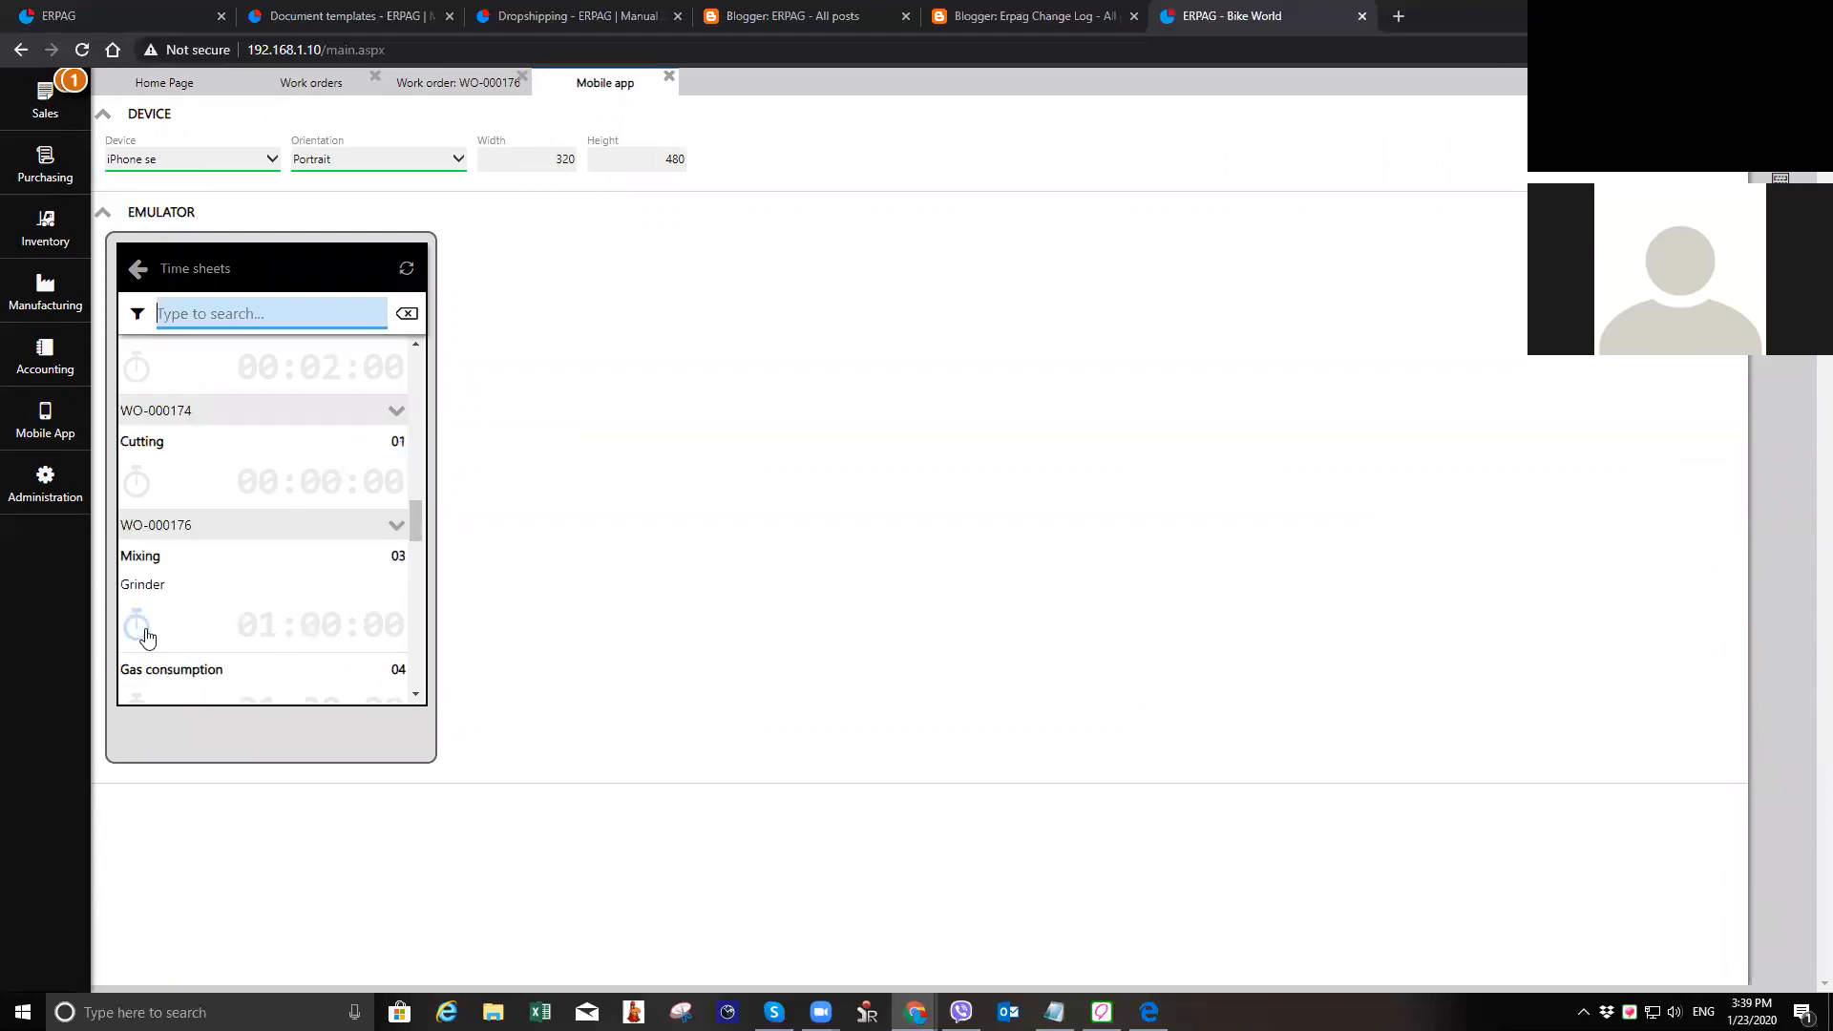
click(319, 571)
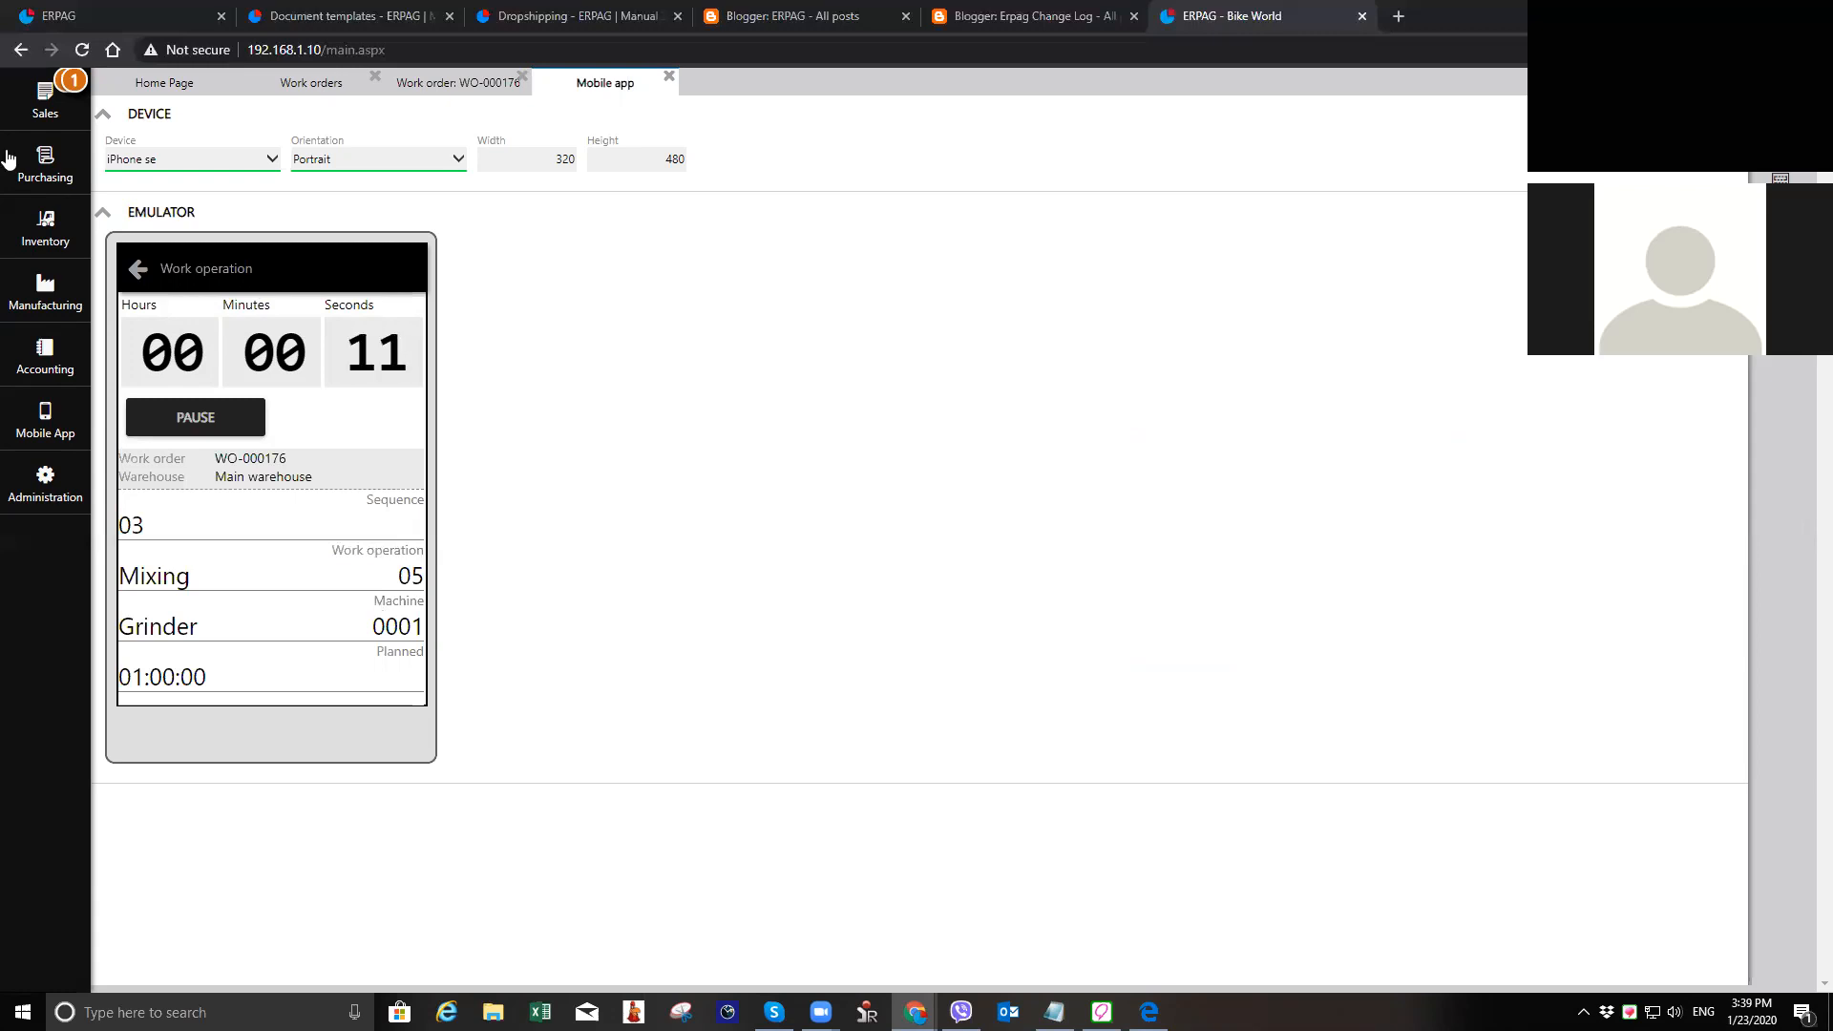
Step: Pause the running stopwatch of the Mixing operation in the mobile app
click(50, 292)
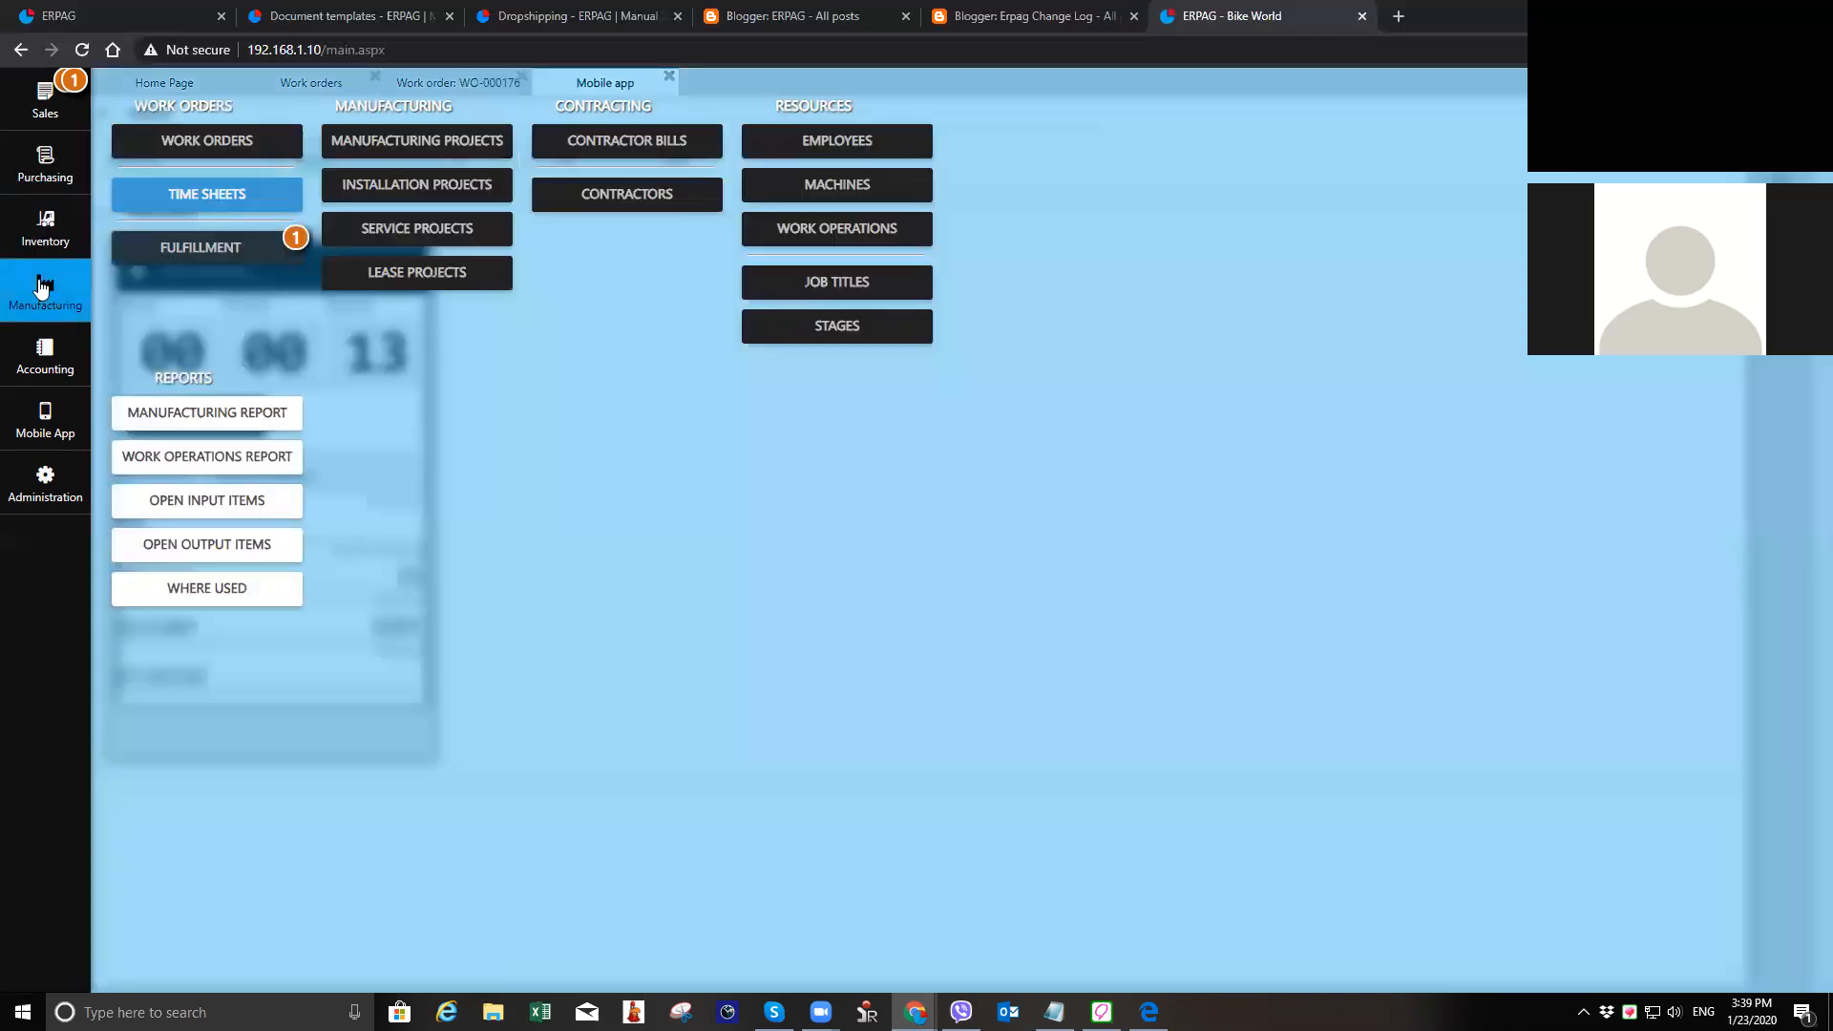
click(44, 290)
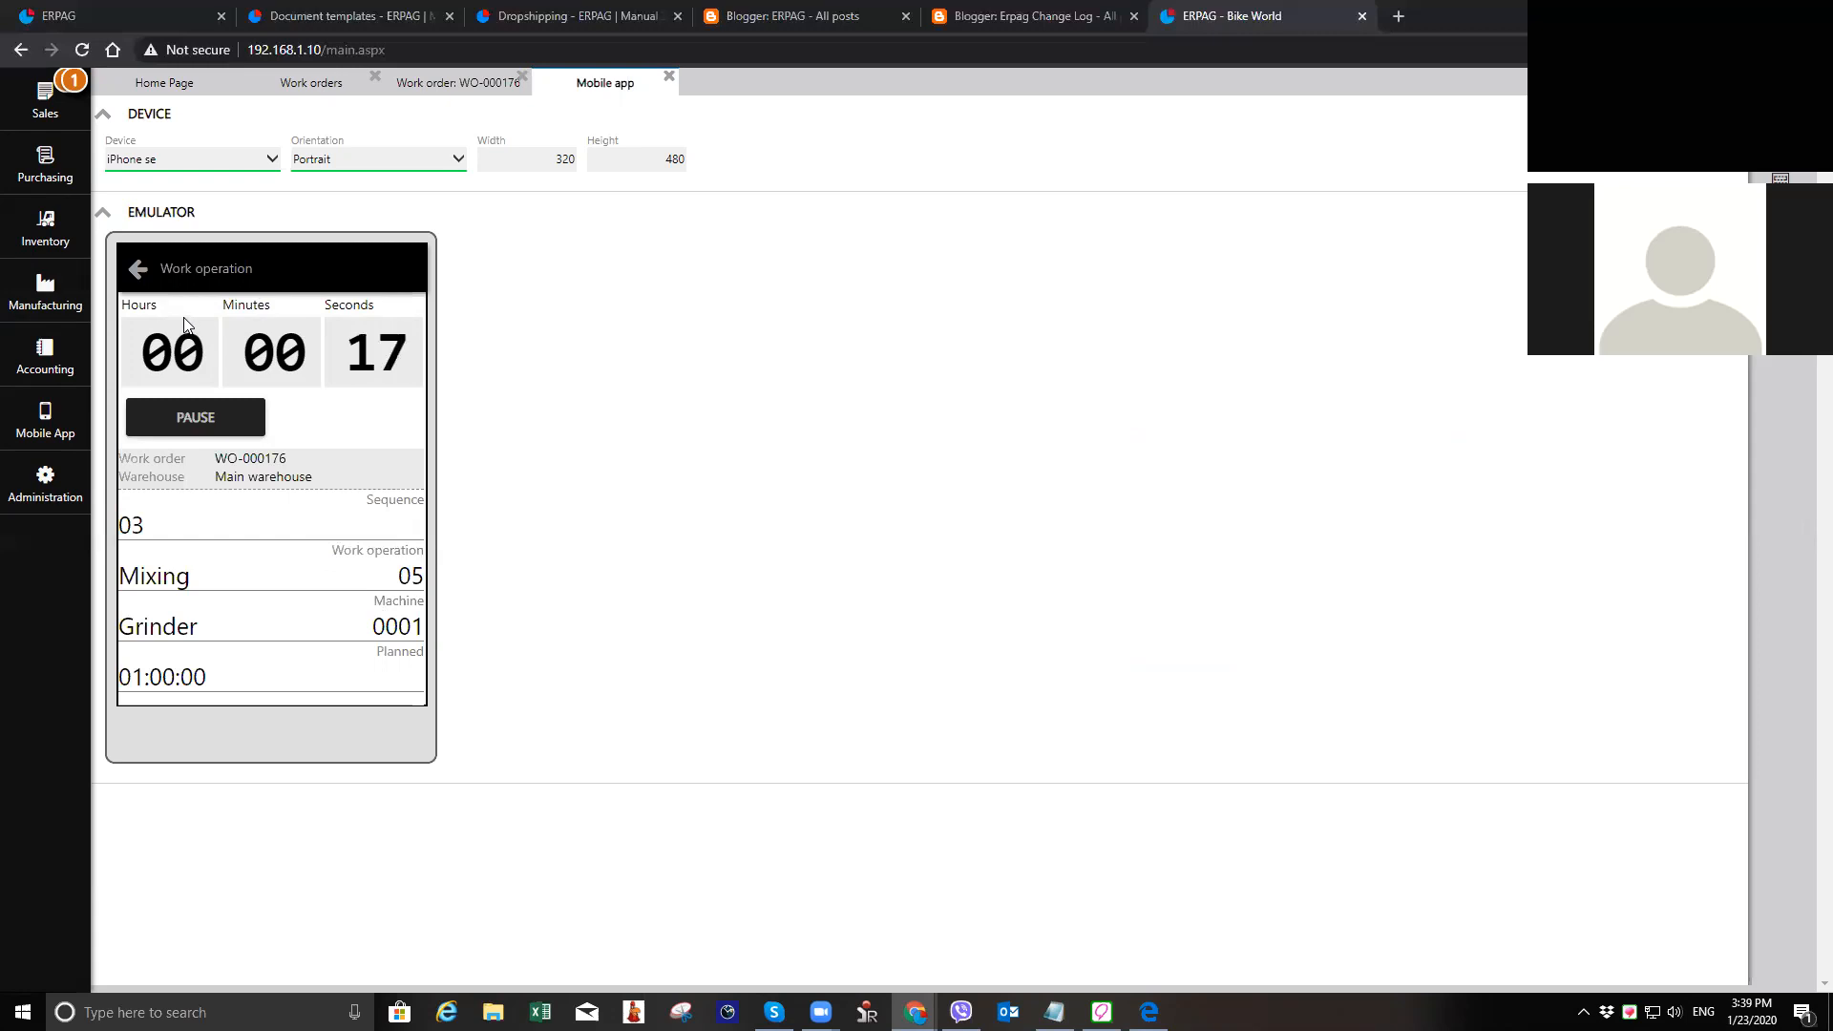
click(212, 420)
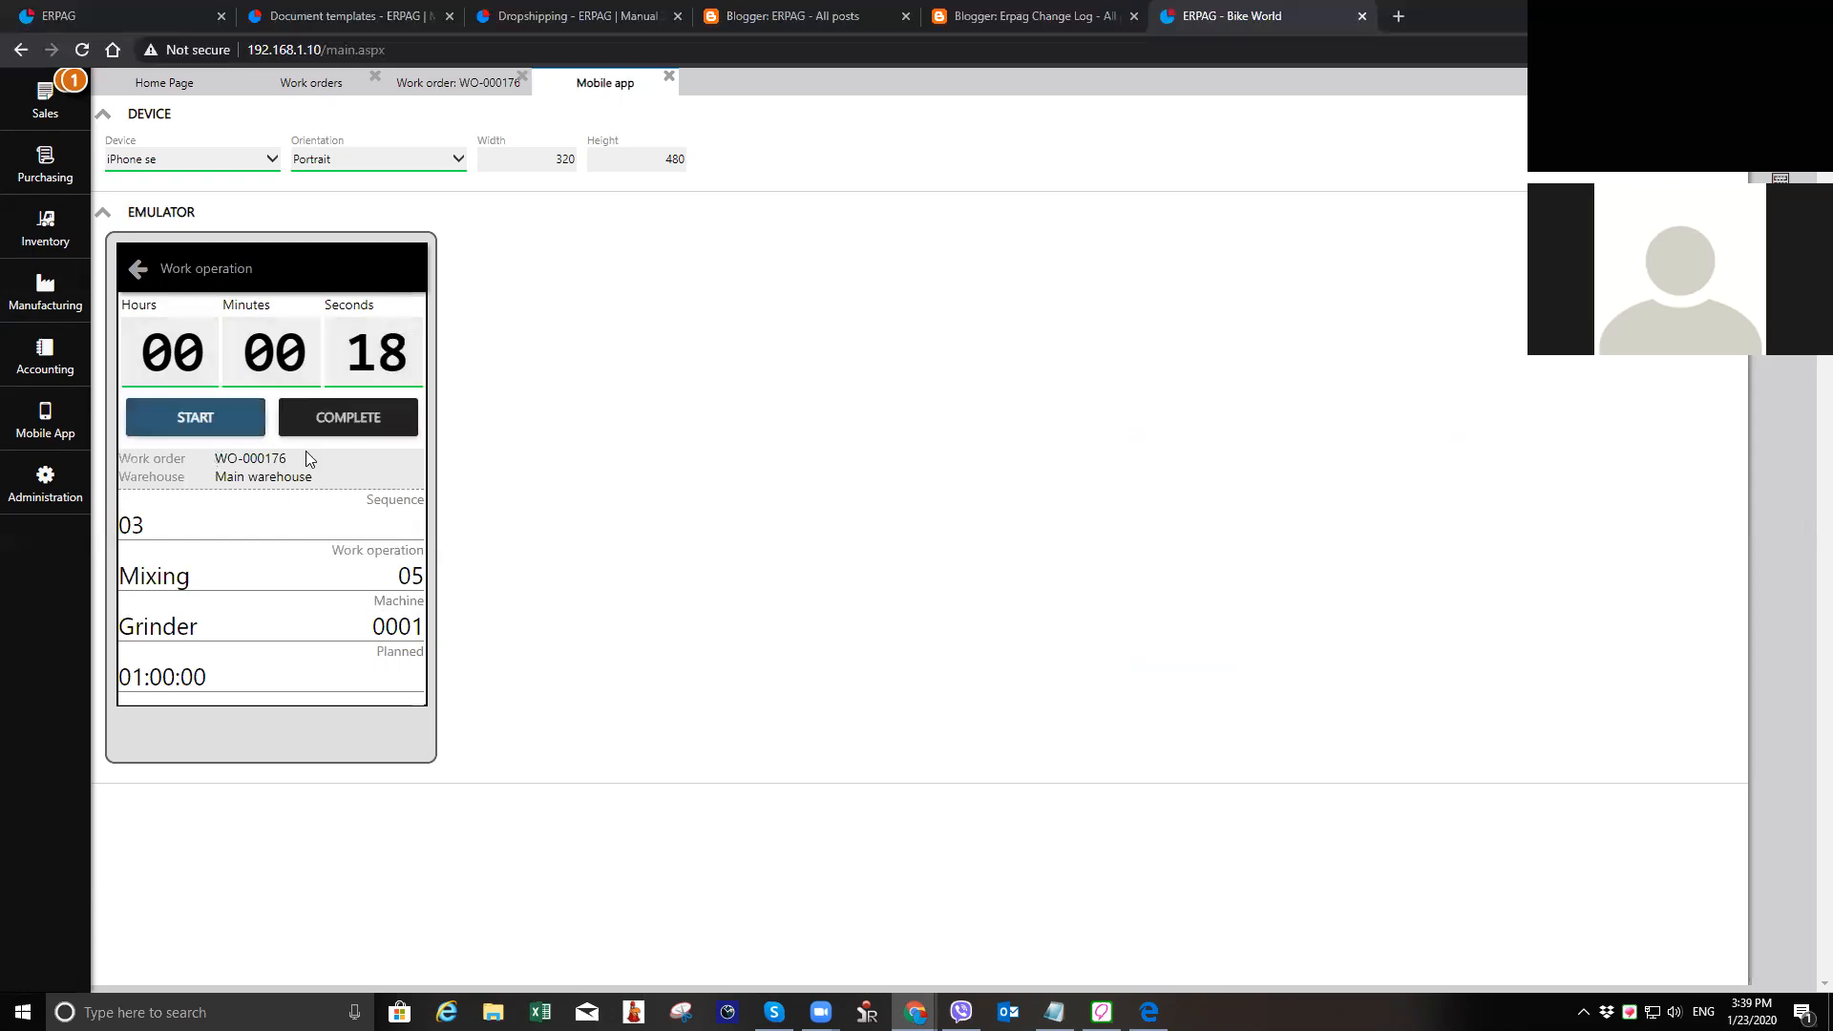
Step: Set the Mixing operation's recorded minutes to 45, complete the operation in the mobile app, and close the emulator
click(269, 371)
text(45)
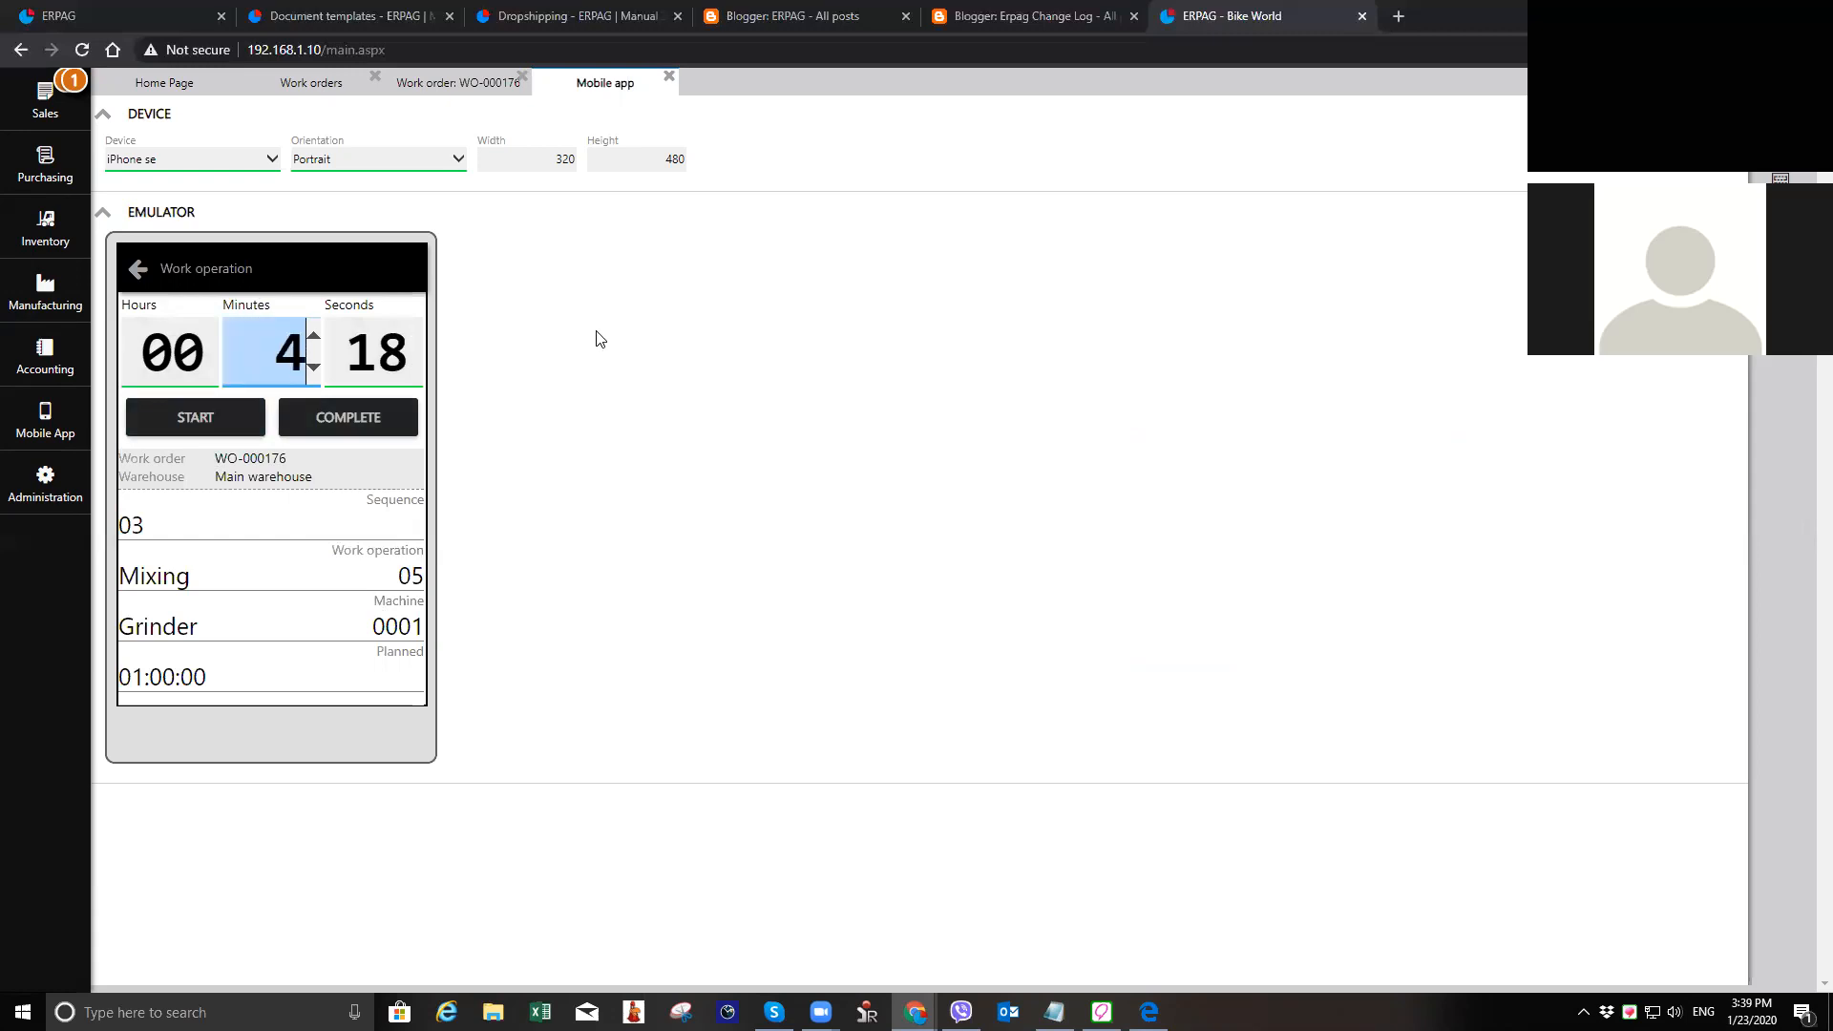
click(368, 439)
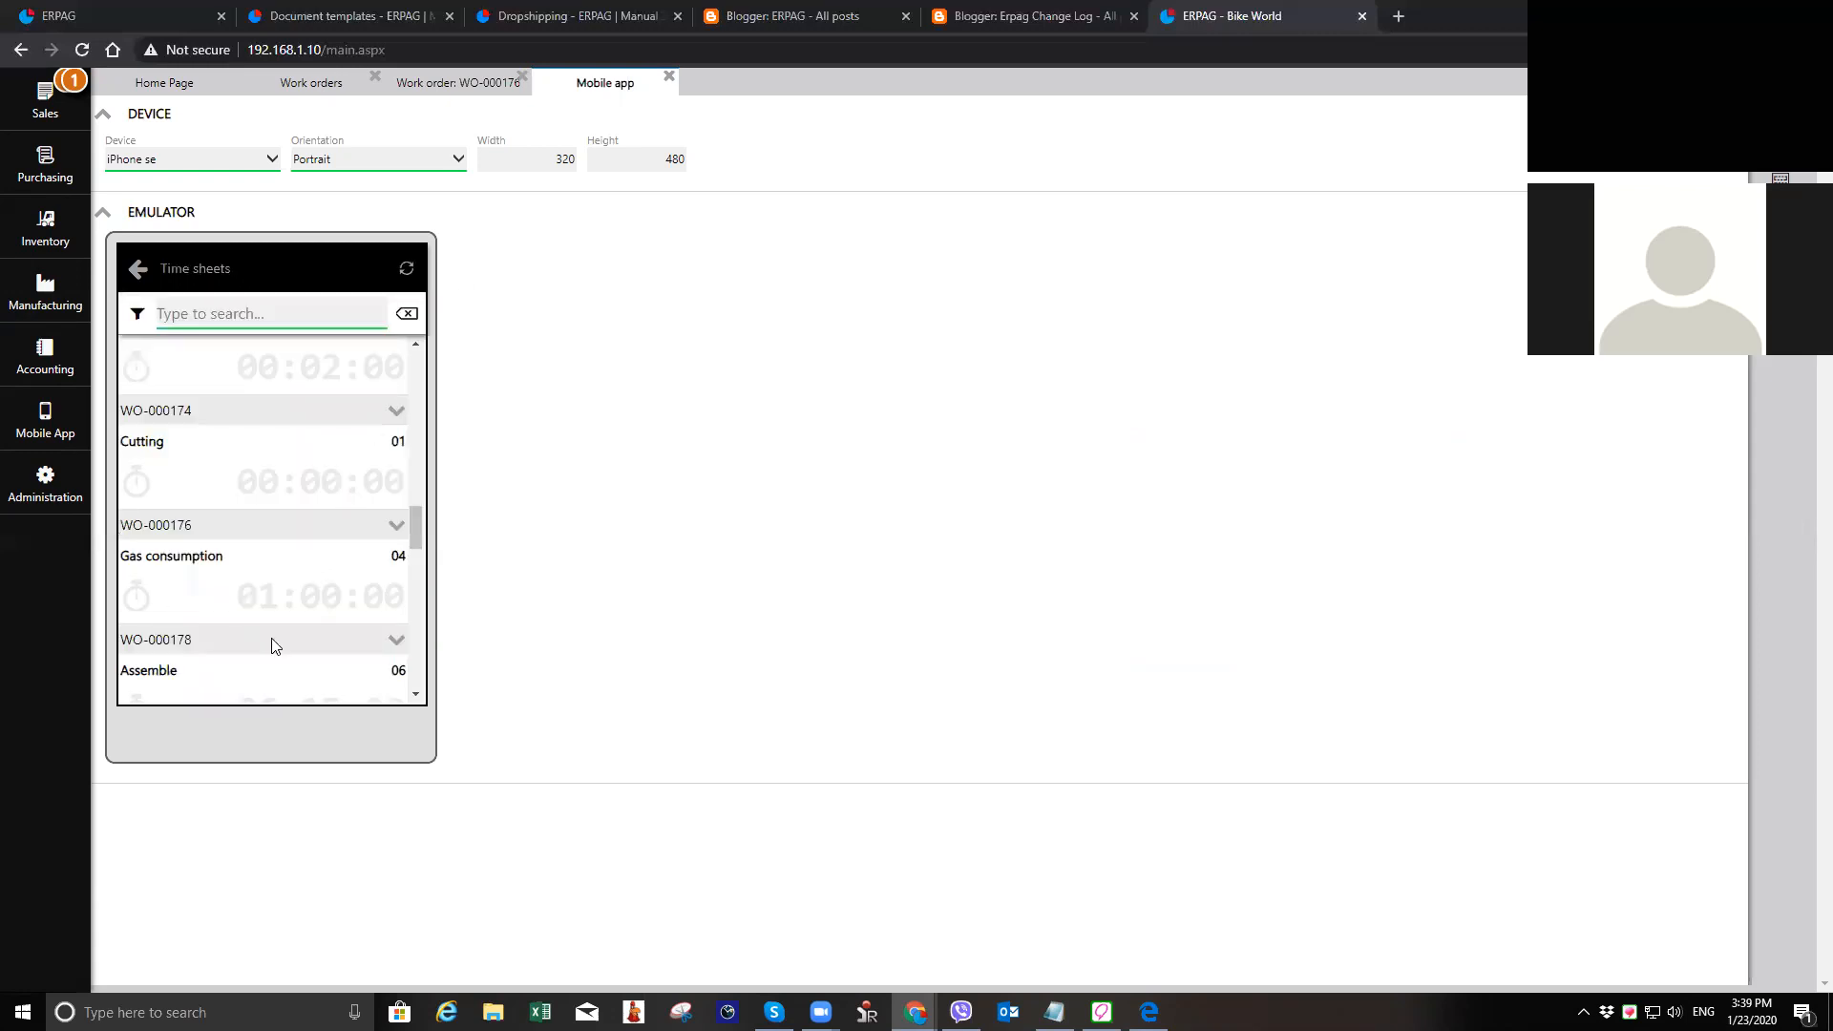
click(668, 79)
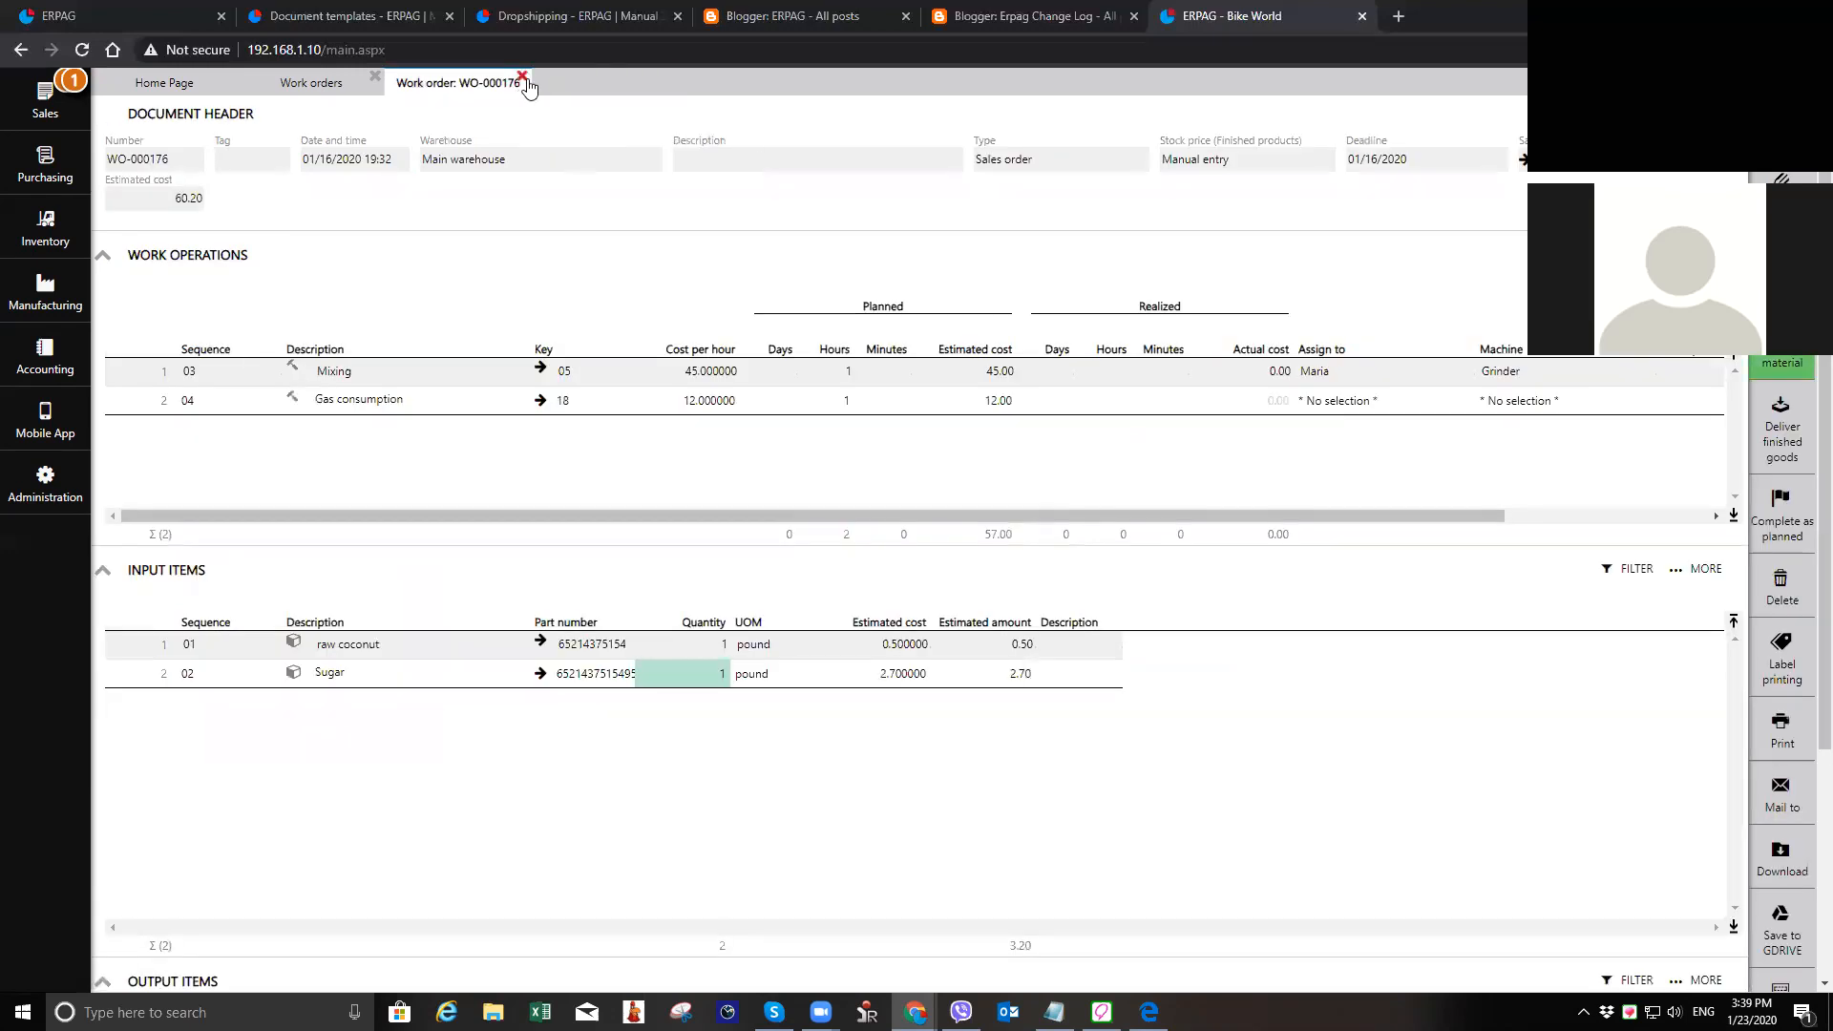
Step: Reload work order WO-000176, compare the Mixing operation's estimated cost with its realized time and actual cost, and close it
click(523, 78)
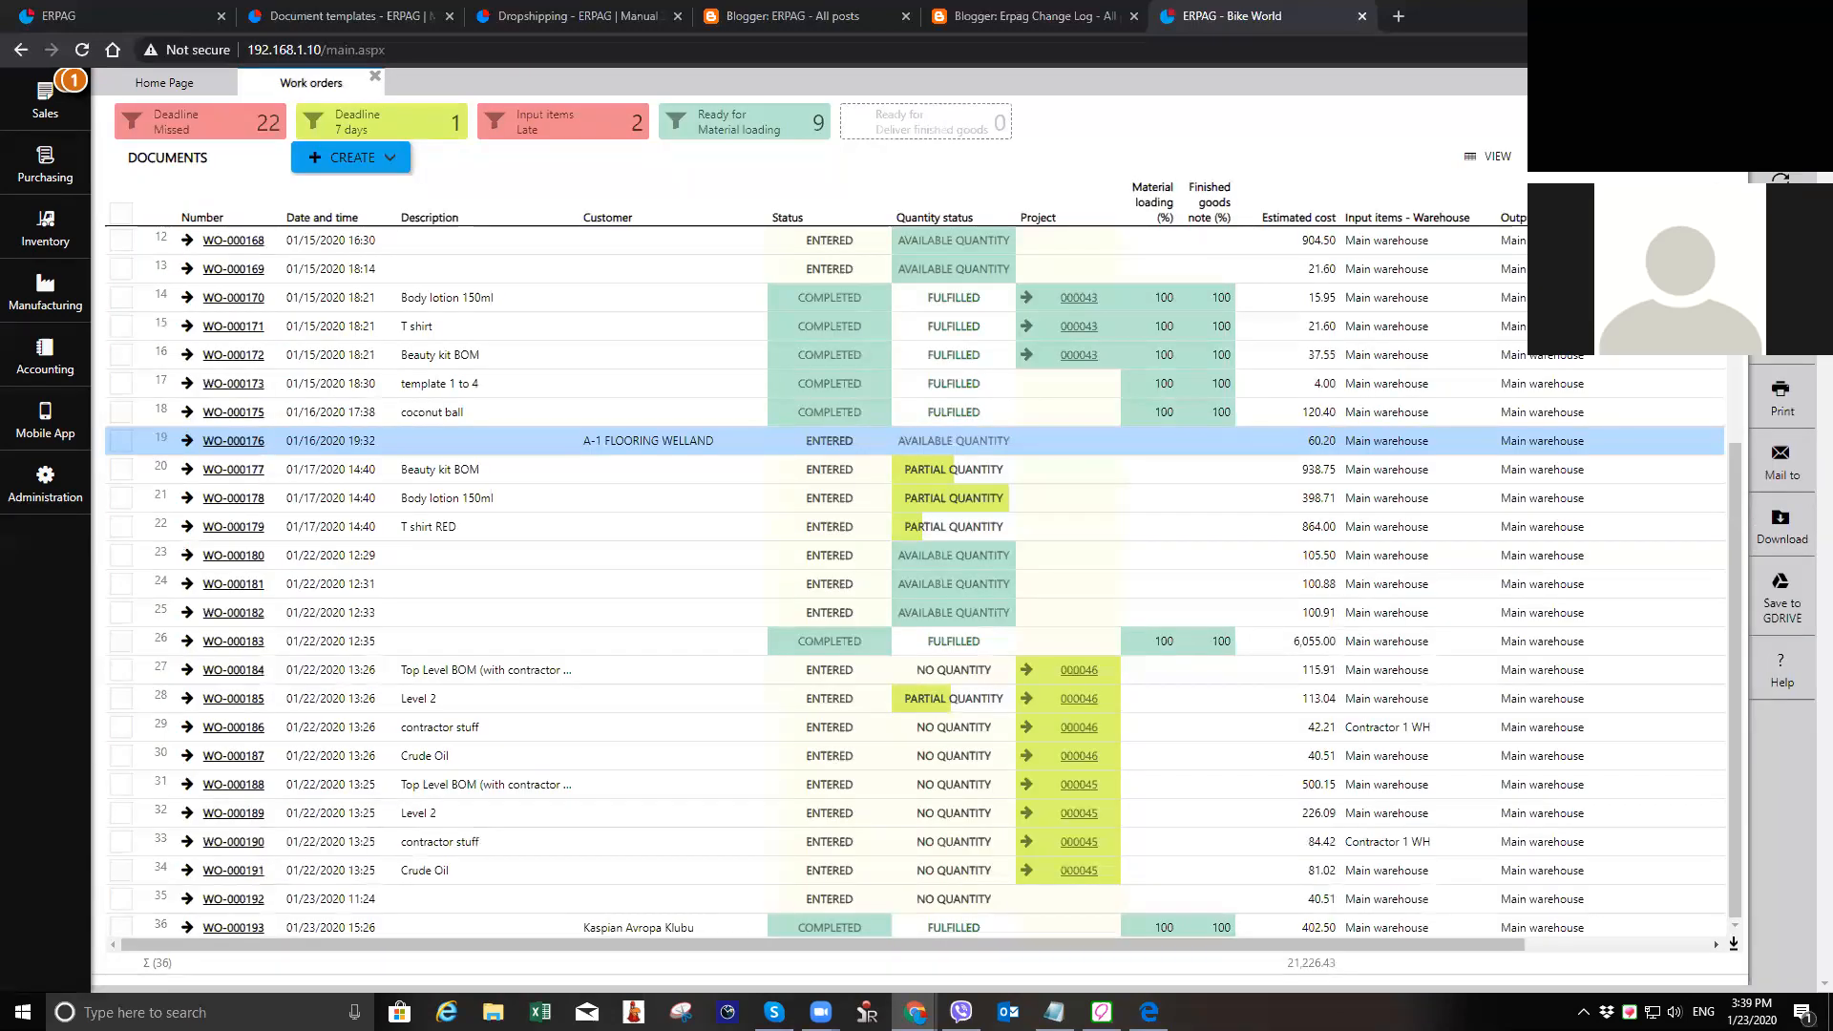
click(234, 441)
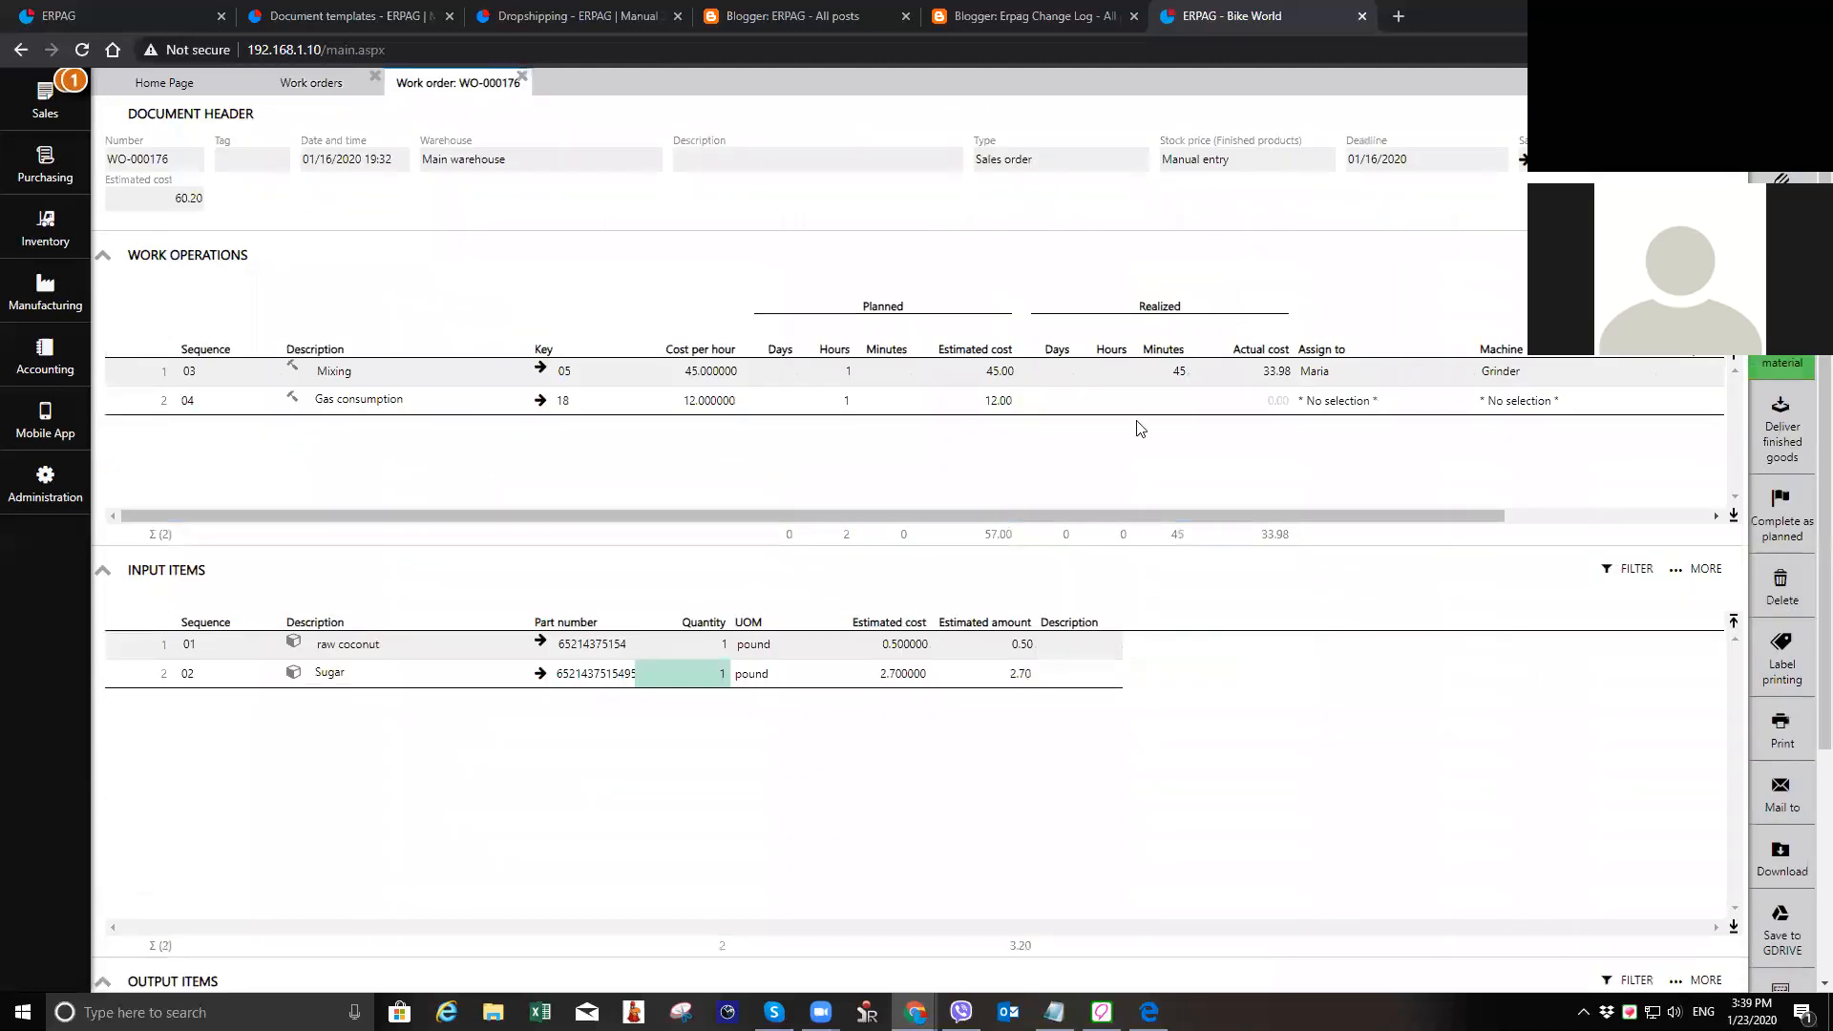
click(1002, 393)
key(Up)
click(1283, 380)
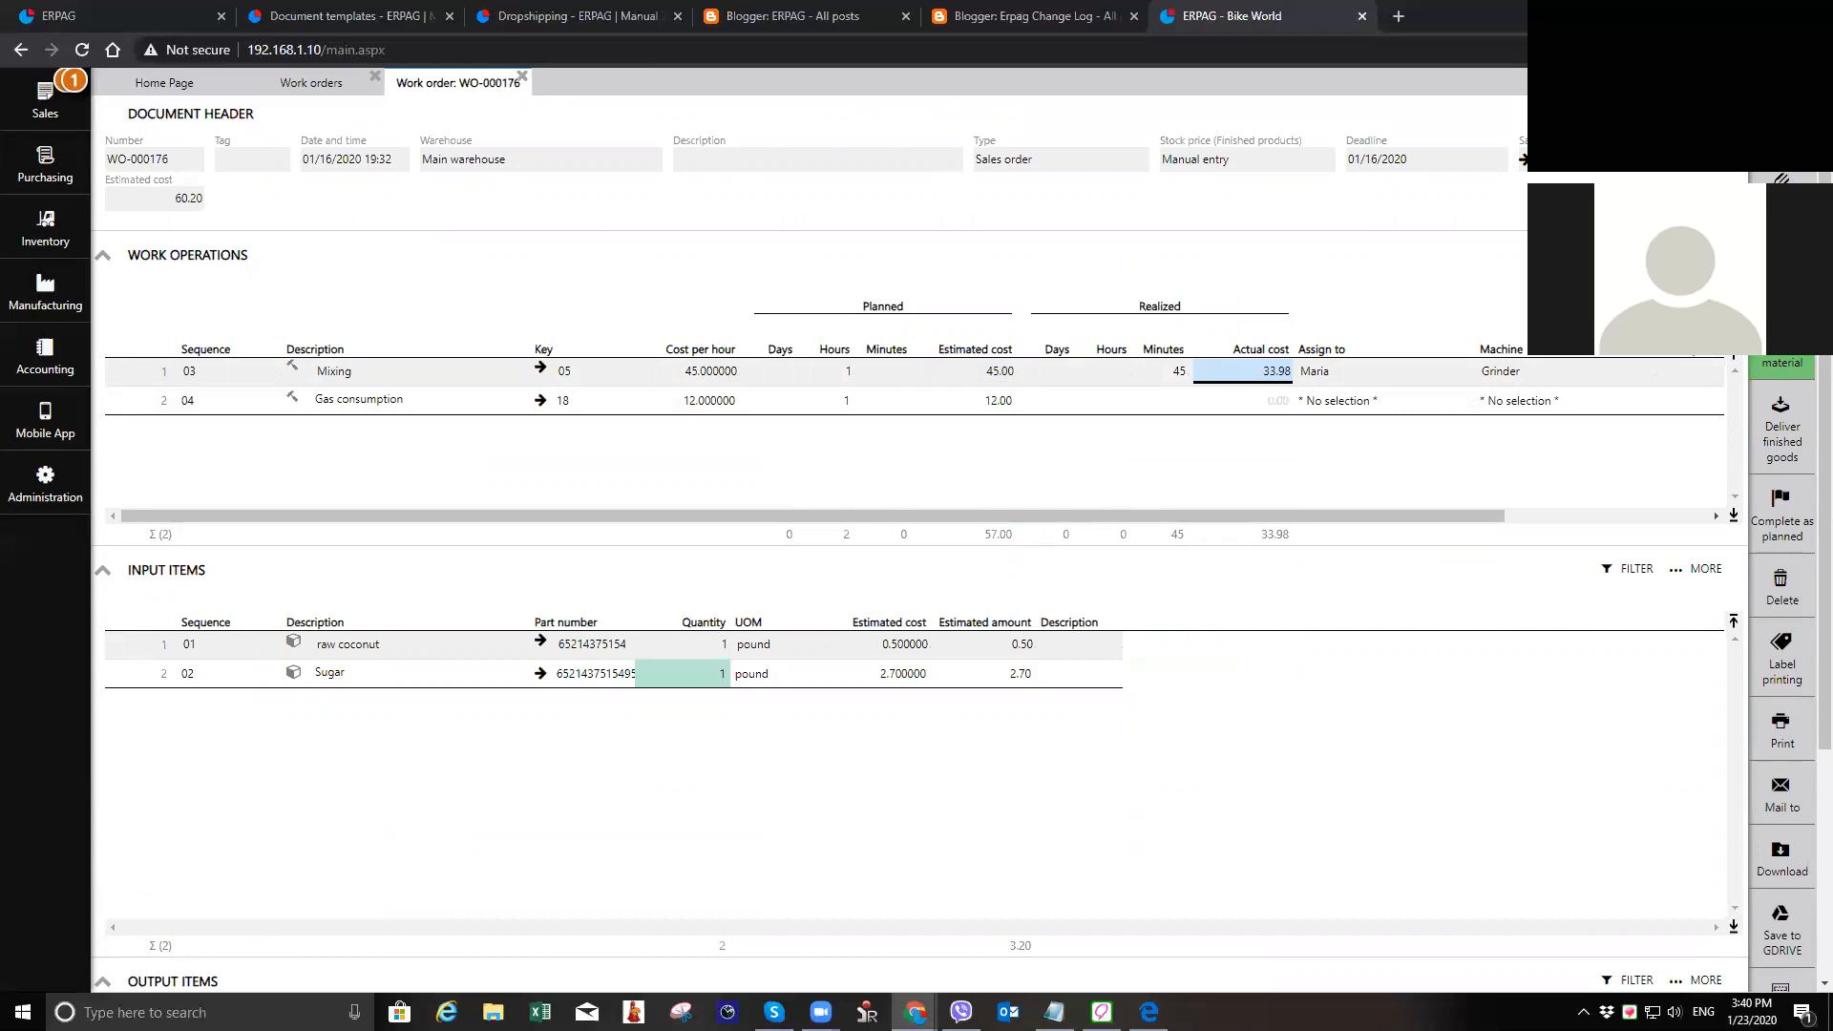
click(522, 76)
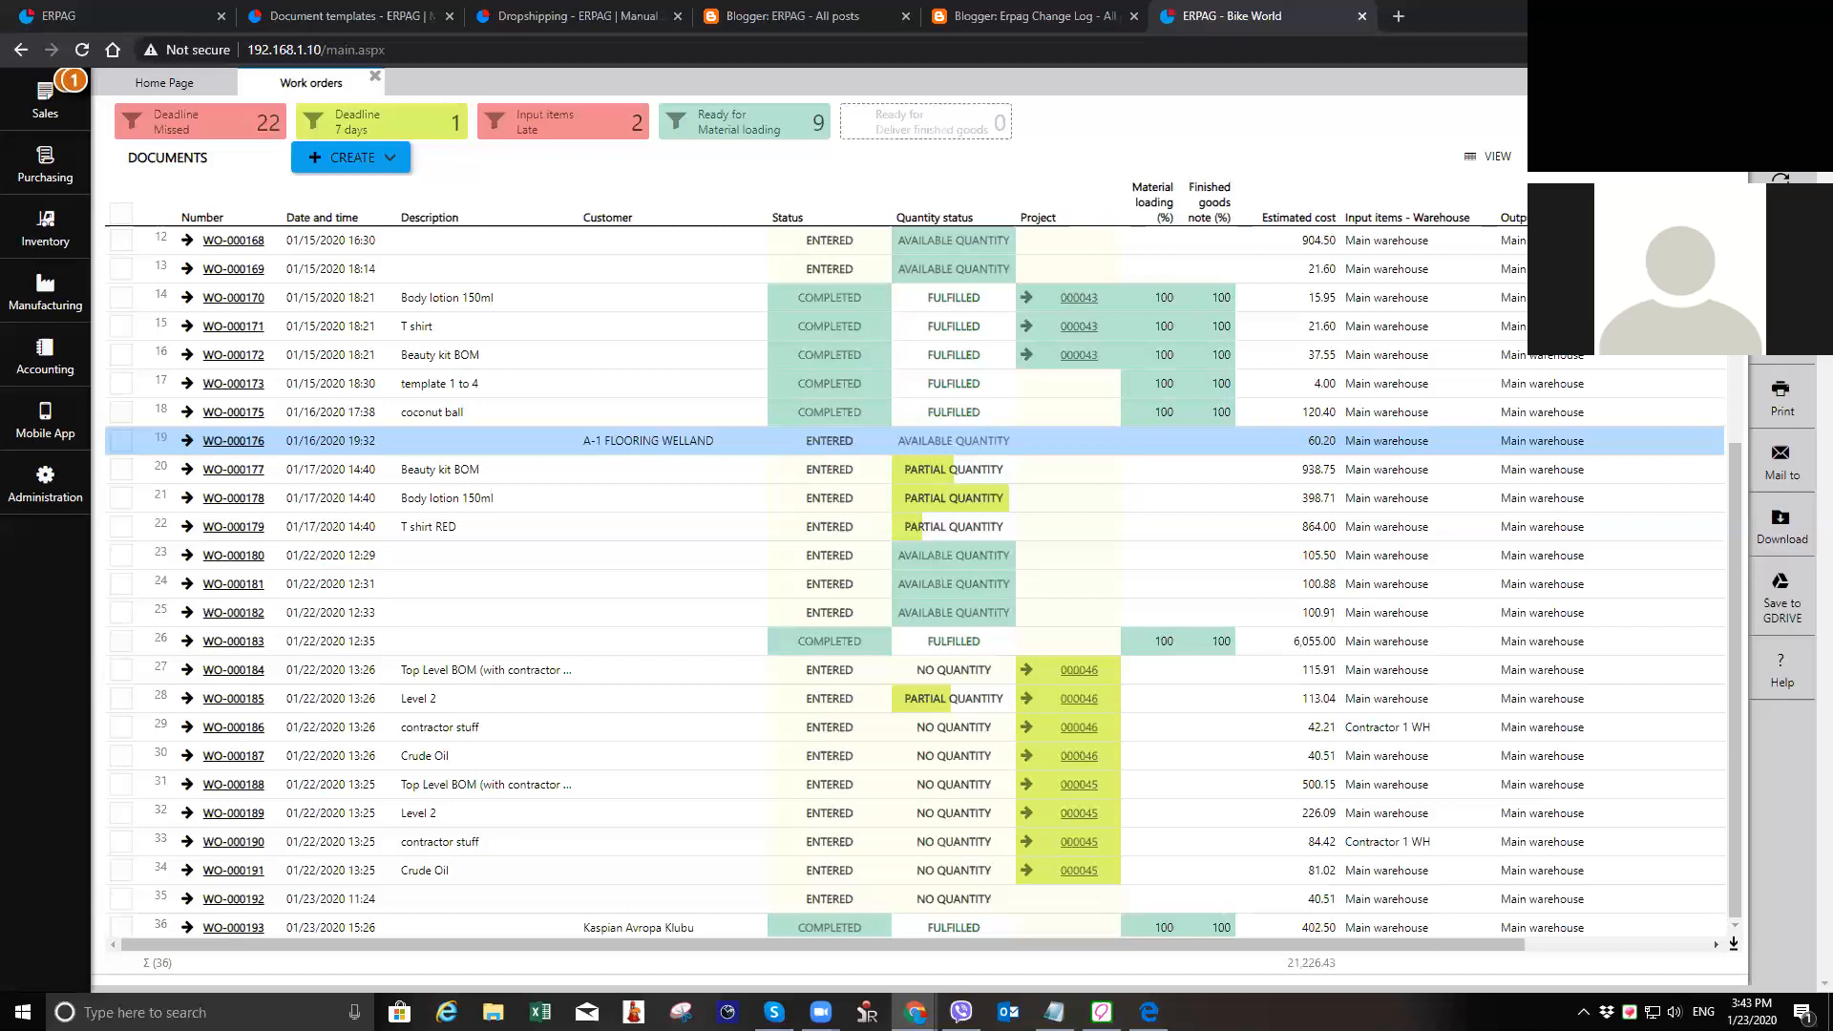
Step: Open the Database / Backup administration page to view the backup and database cleanup options
click(40, 496)
click(844, 368)
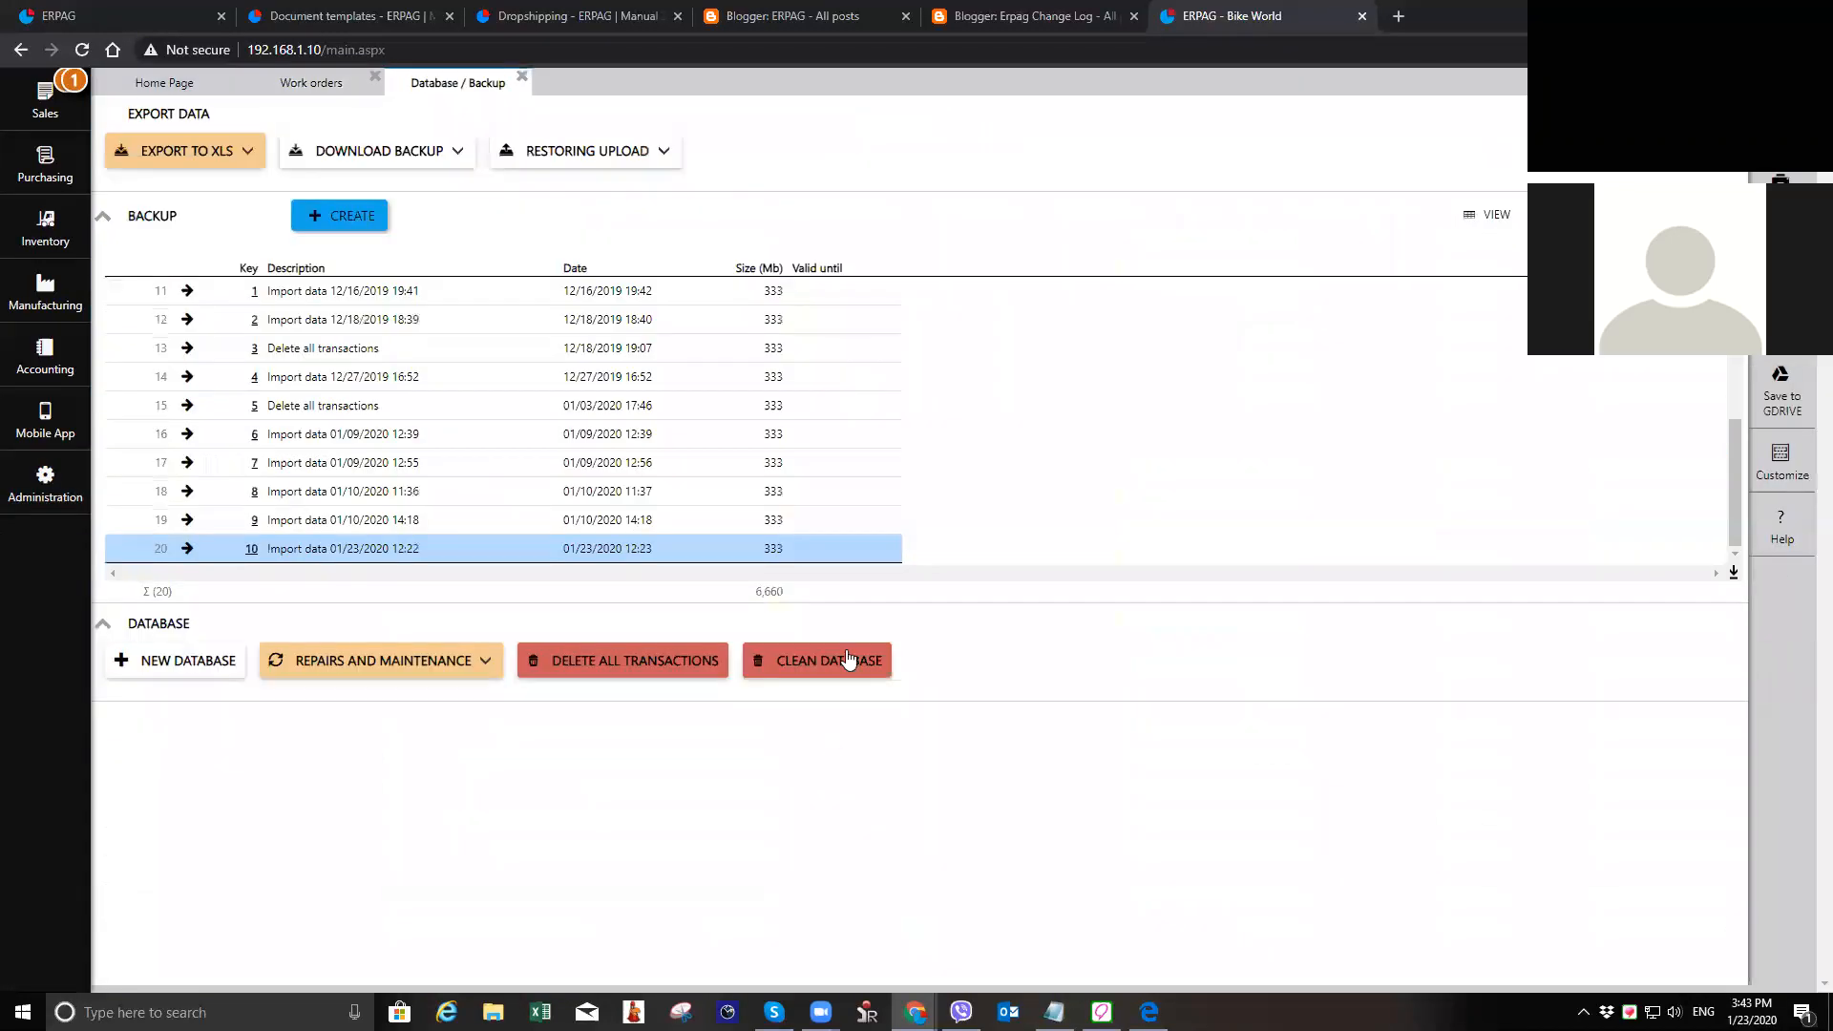